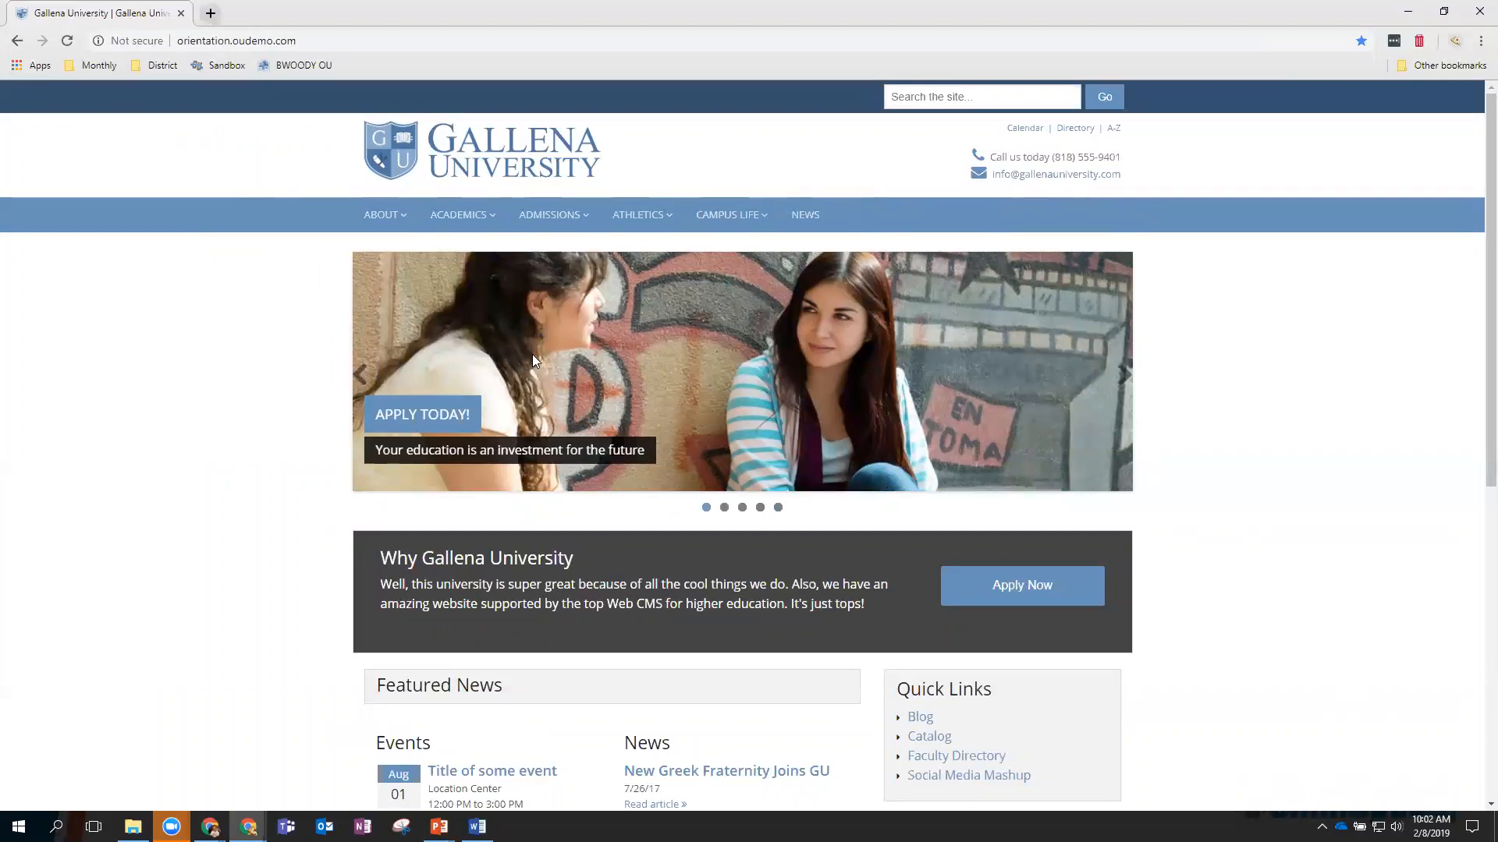
Open the Gallena University Athletics page and scroll down to its footer.
mouse_move(639, 220)
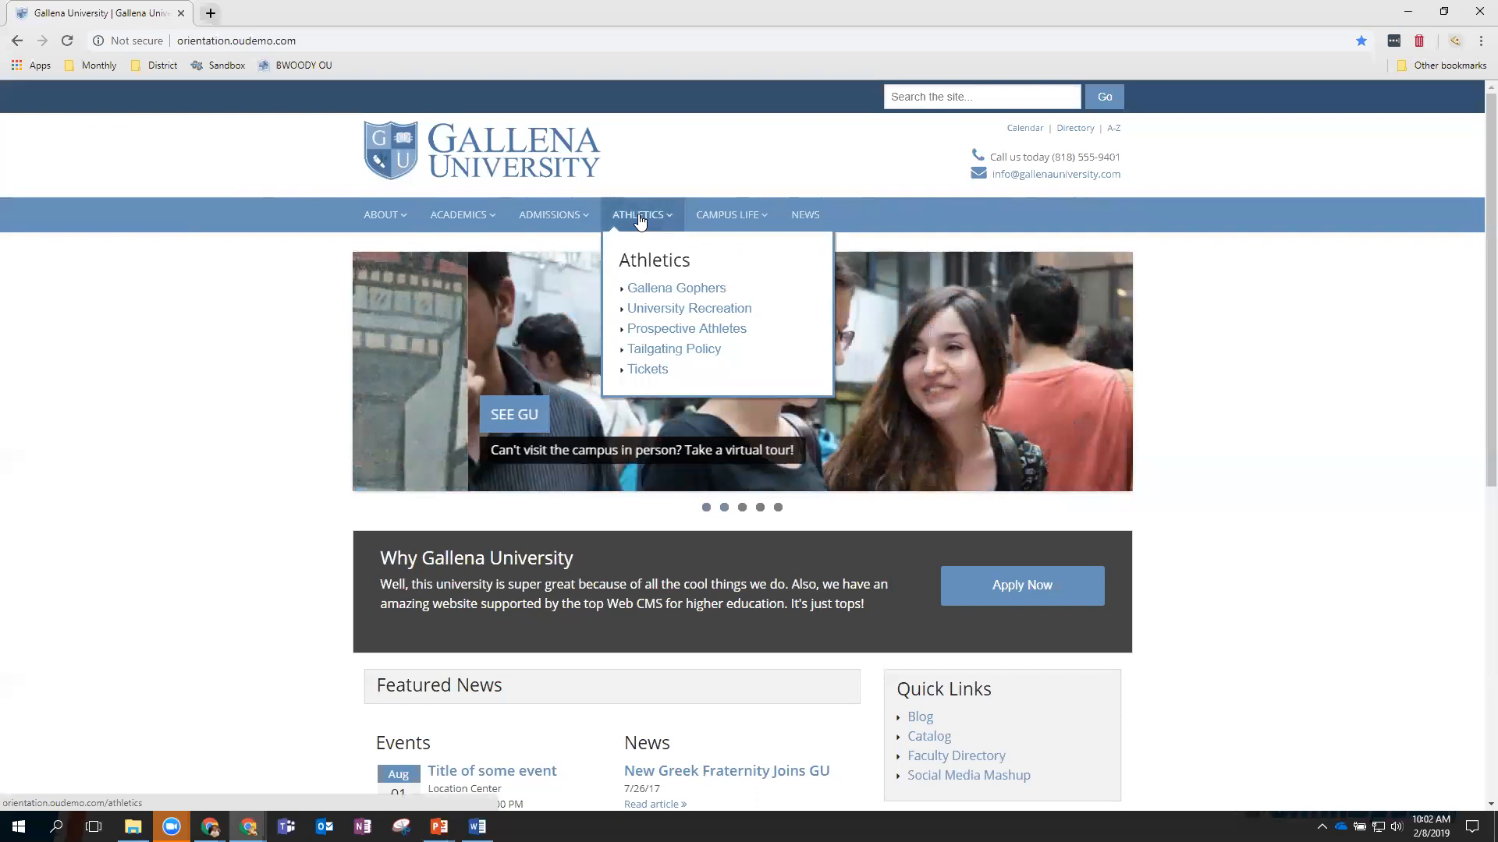
left_click(640, 220)
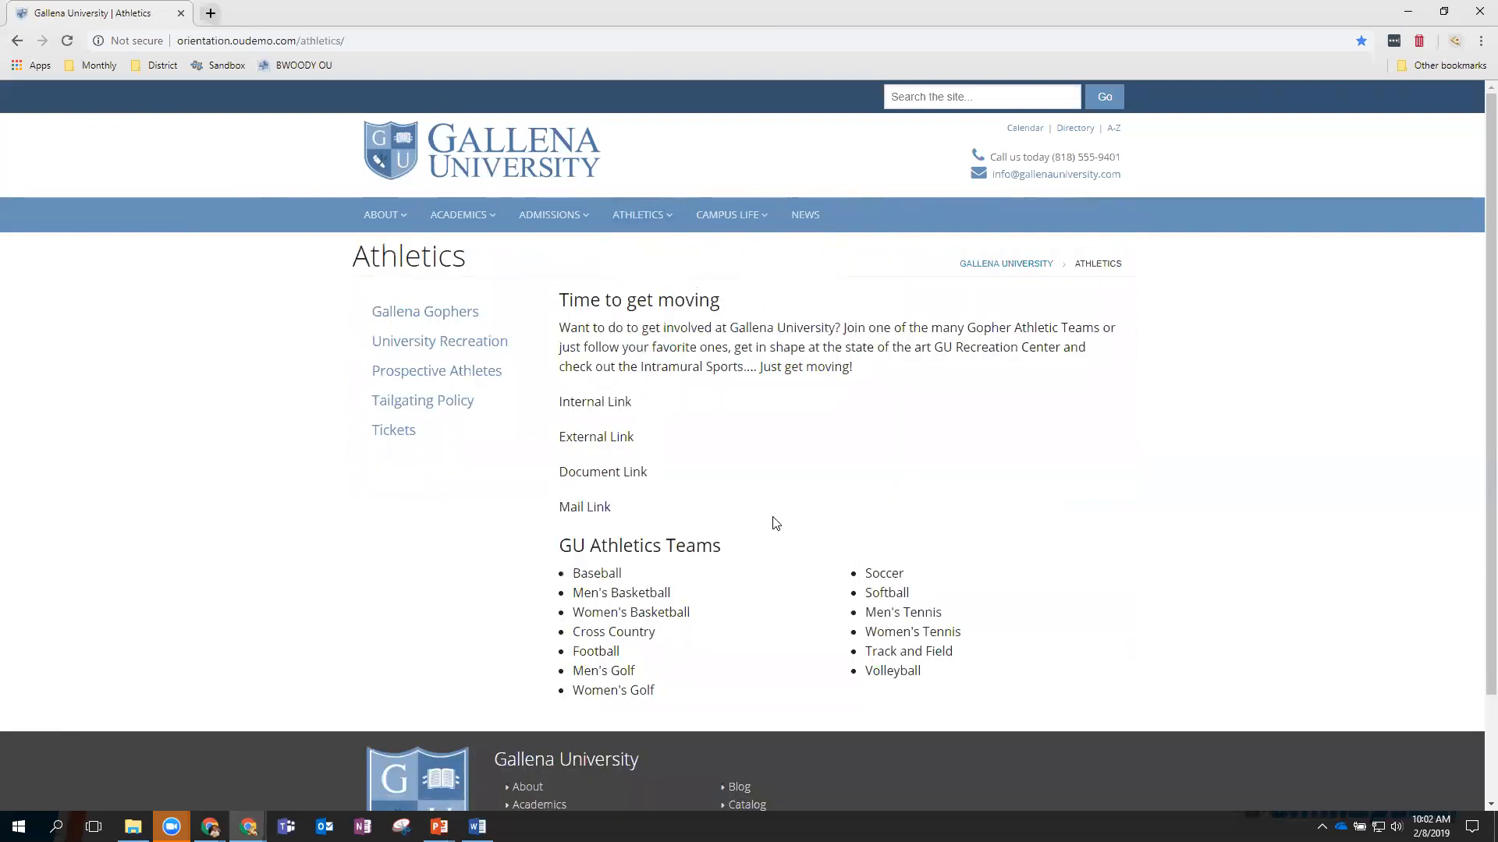
scroll(775, 523, "down", 3)
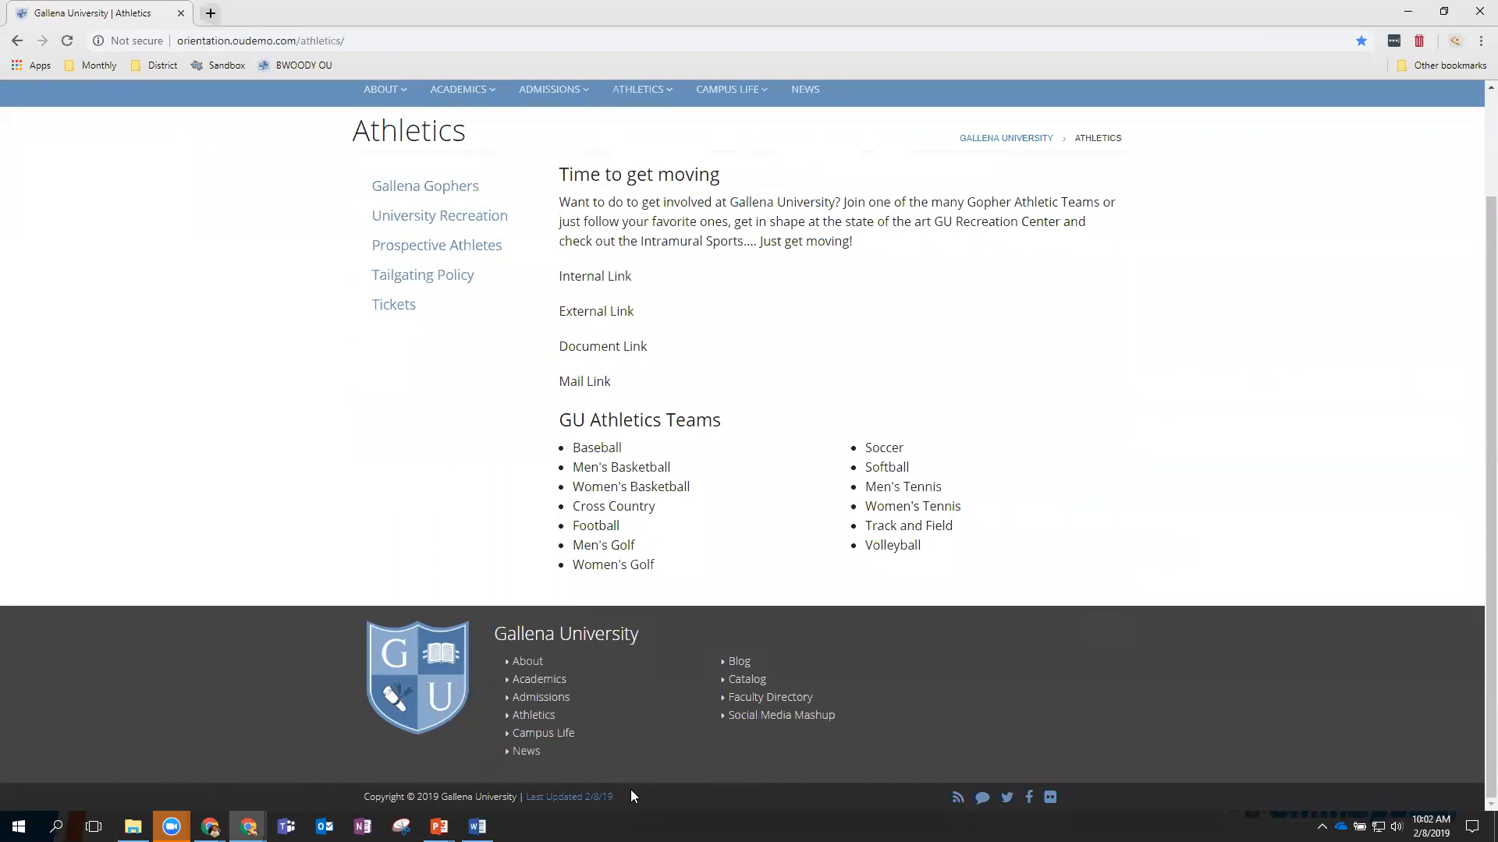
Log in to OU Campus from the footer's Last Updated link with the editor's username and password.
left_click(585, 798)
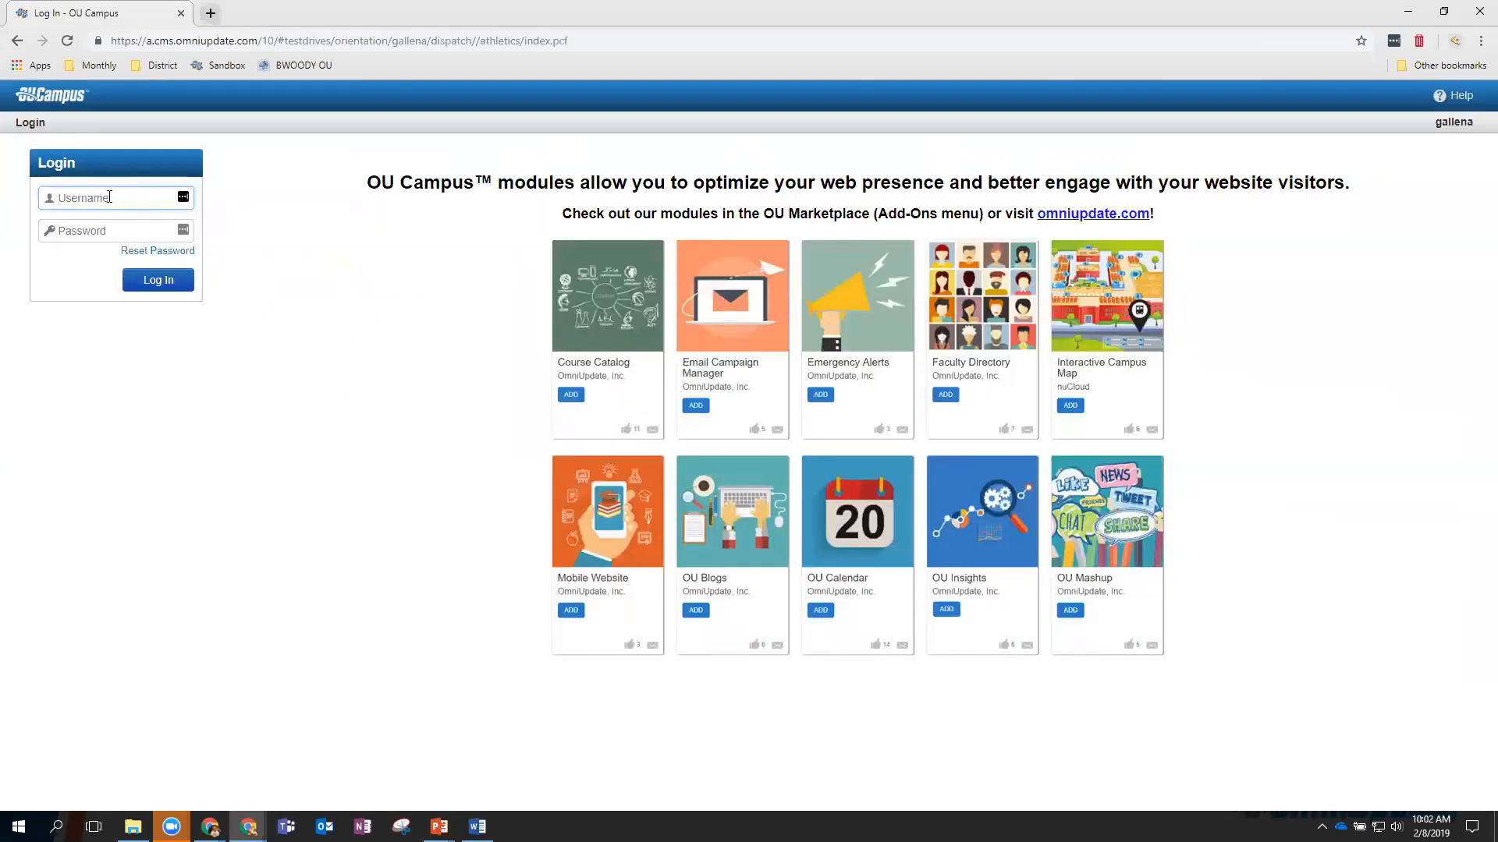
type("zz-level08")
key("Tab")
type("••••••••")
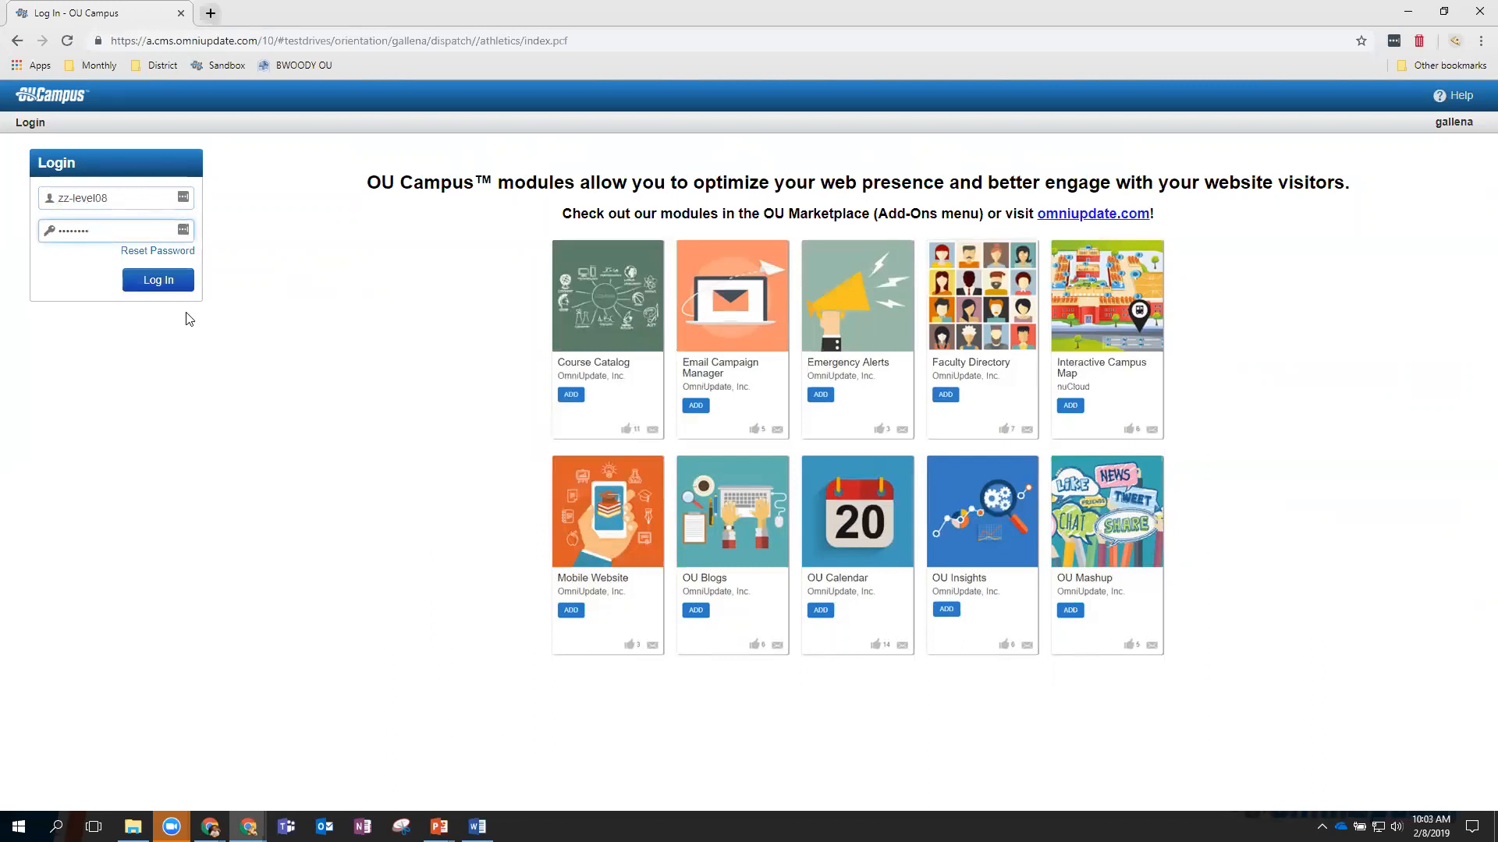
left_click(170, 287)
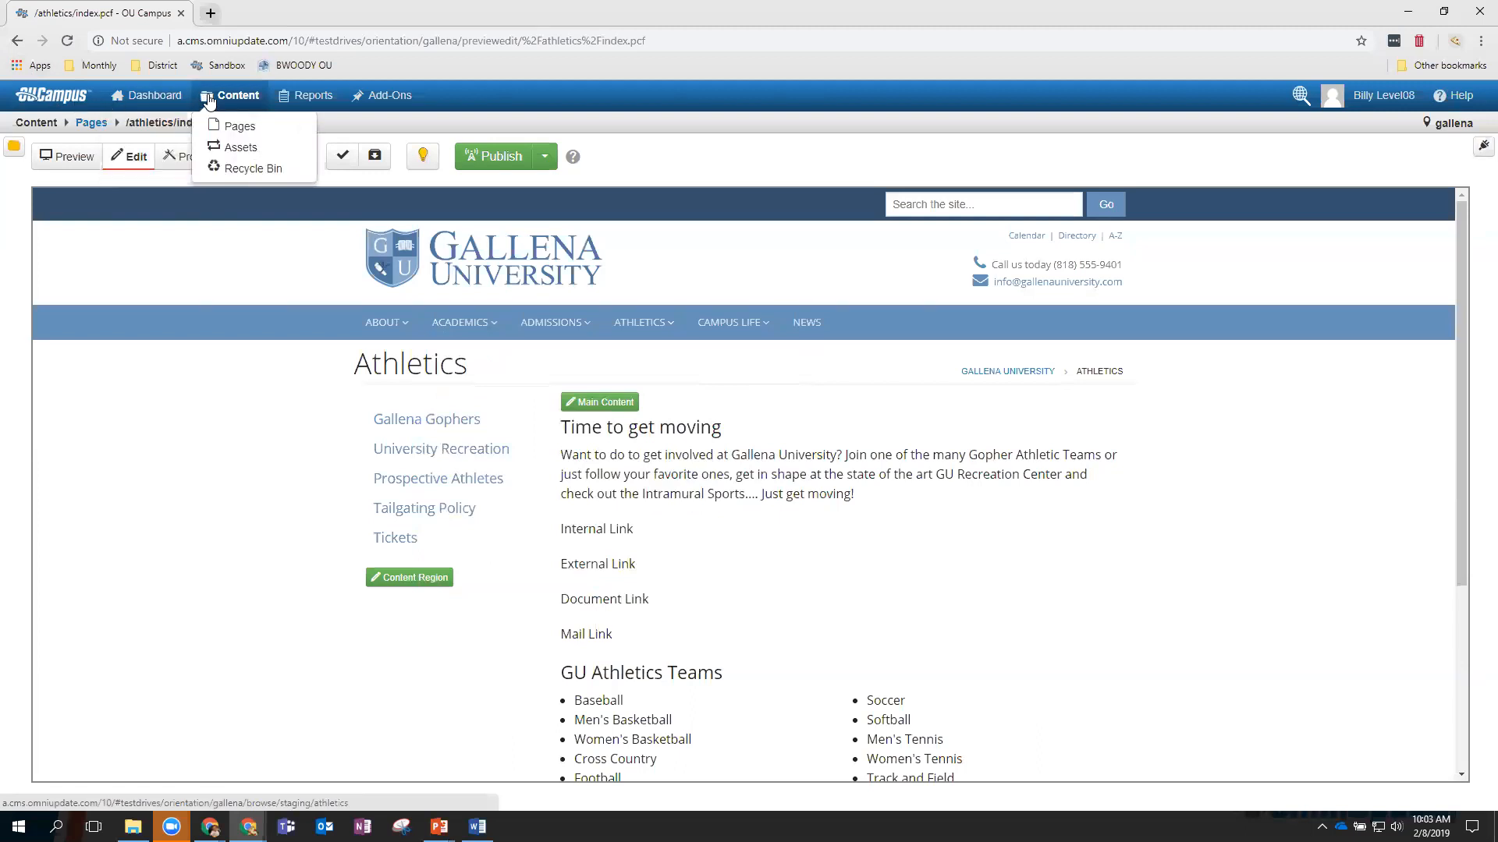
mouse_move(291, 100)
mouse_move(373, 102)
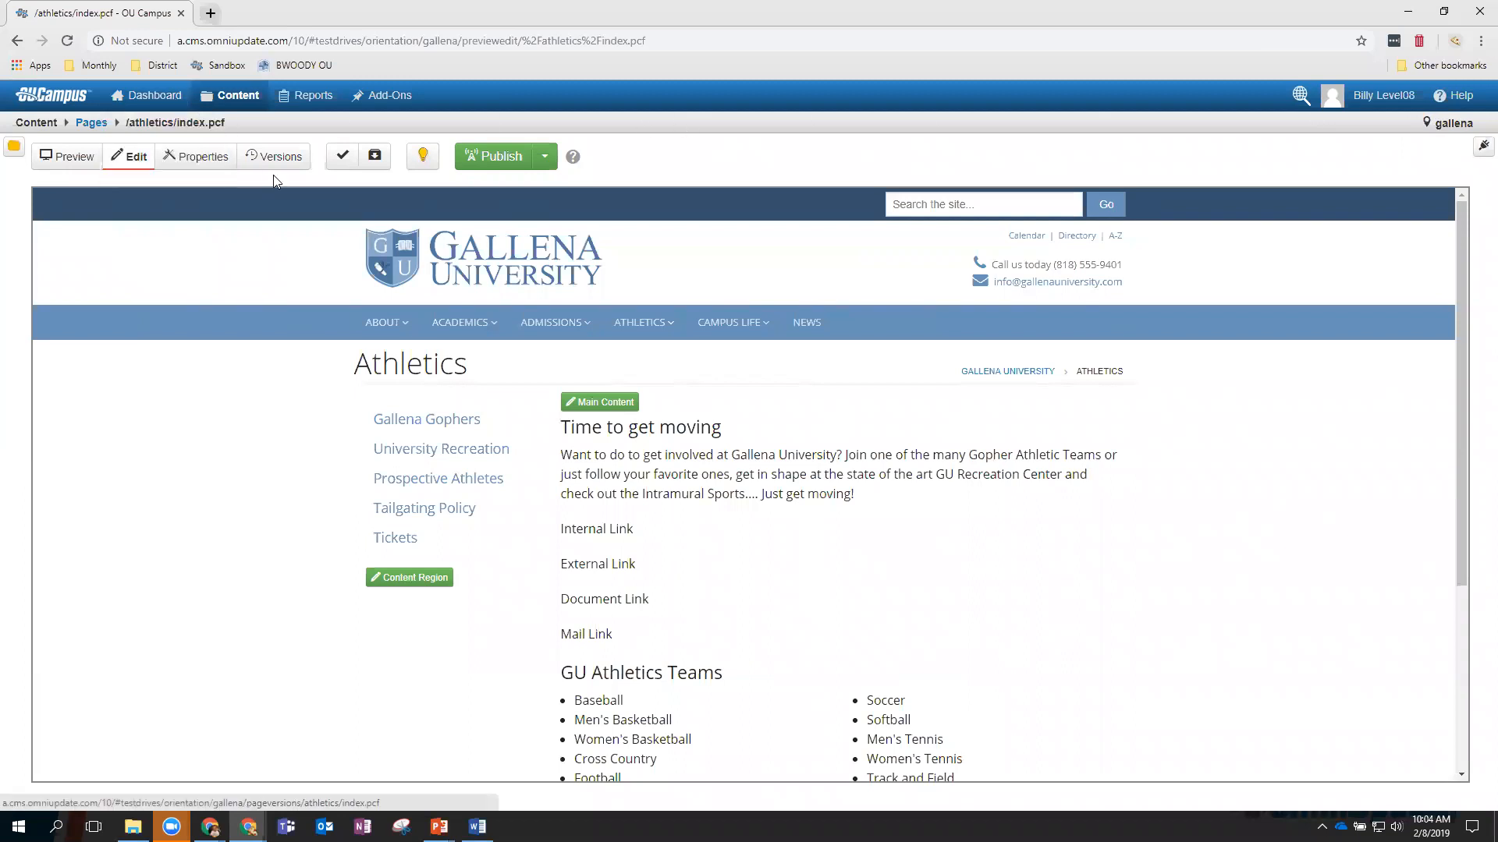
left_click(59, 160)
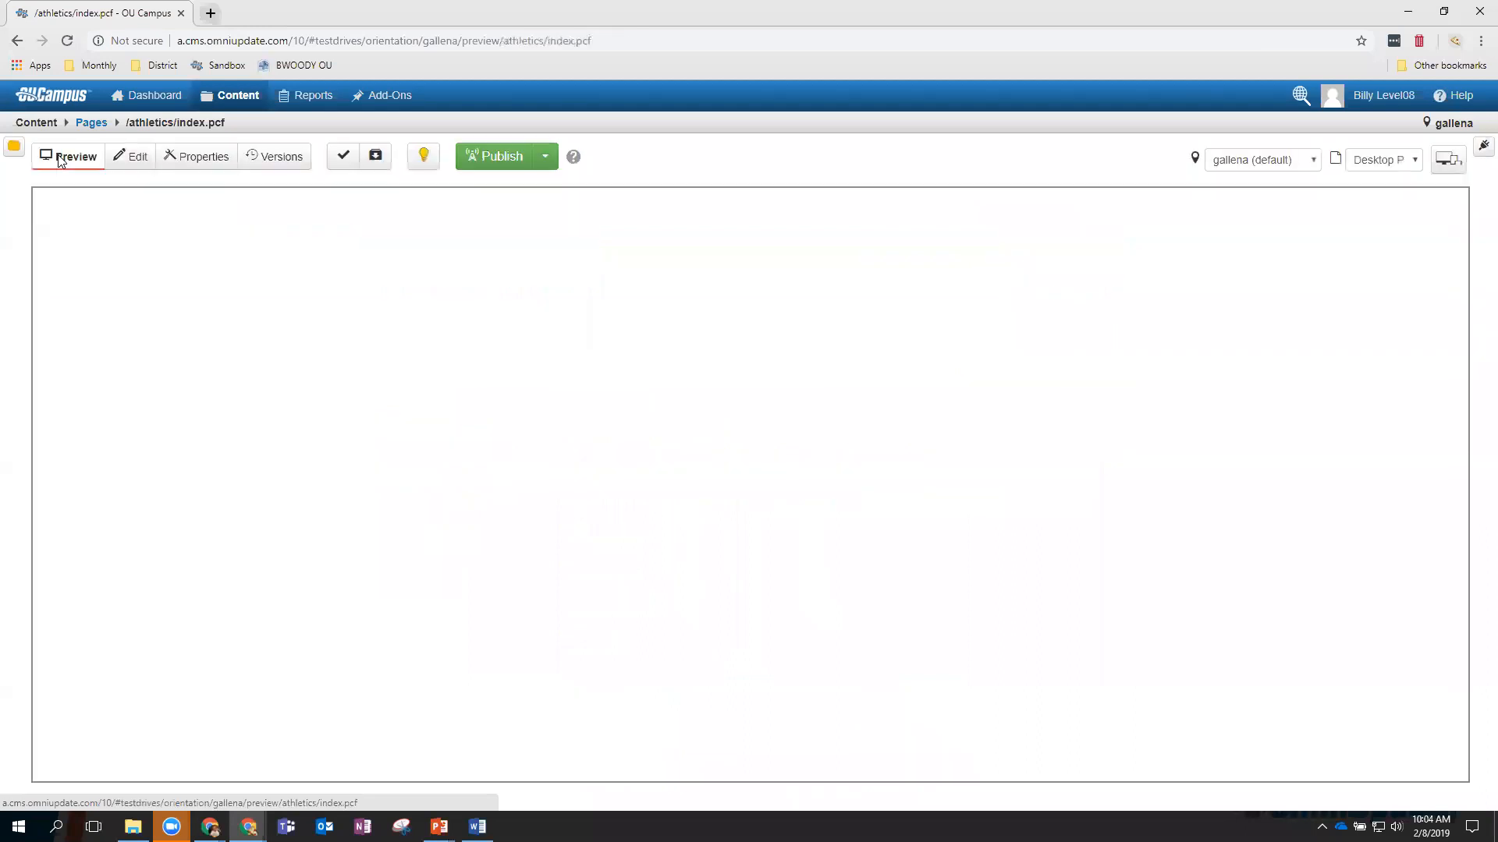
scroll(657, 409, "down", 2)
scroll(657, 410, "up", 3)
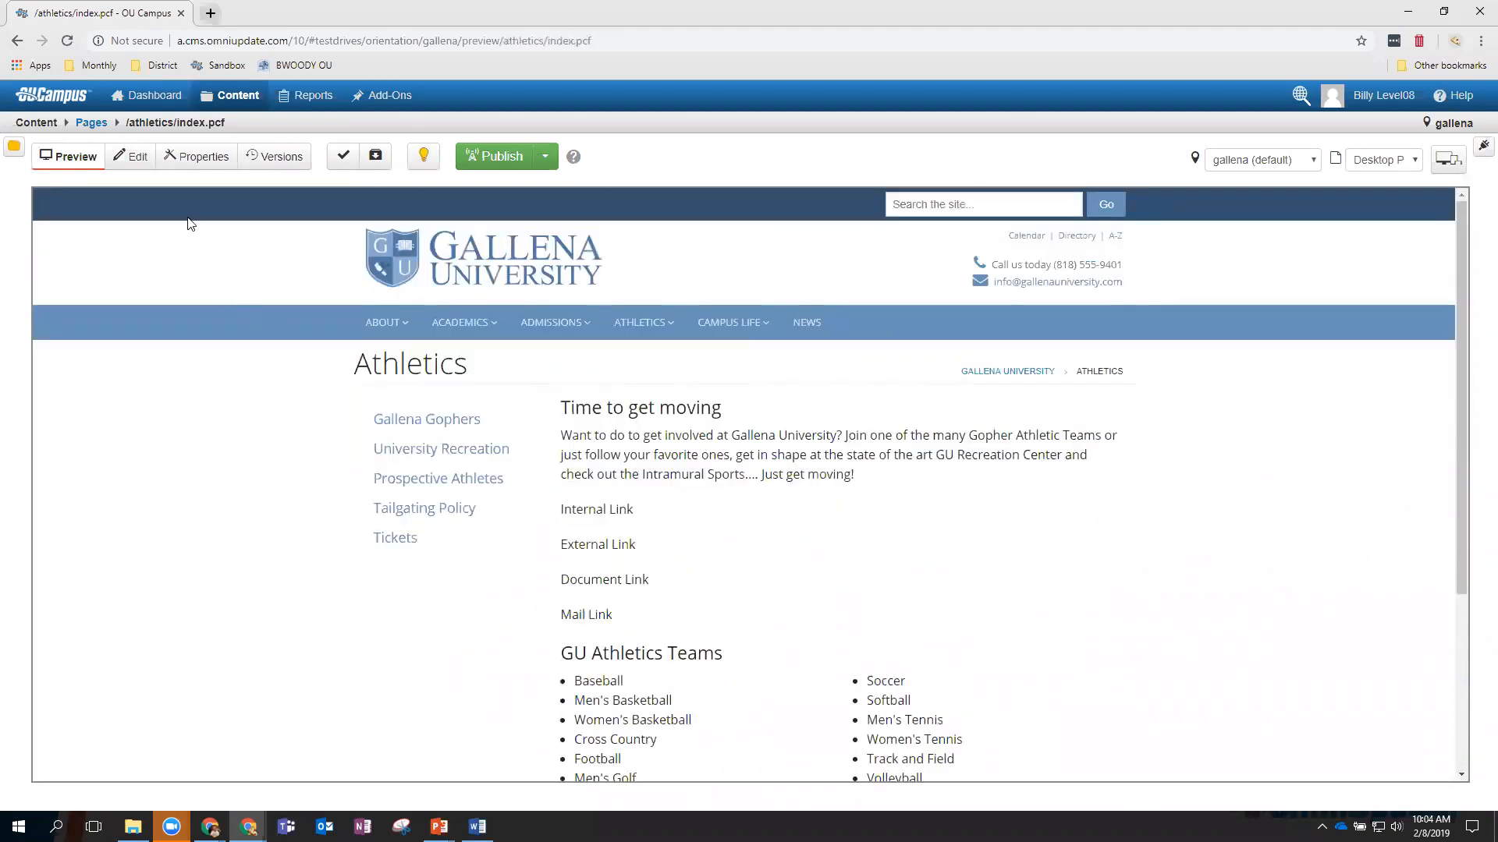
left_click(134, 159)
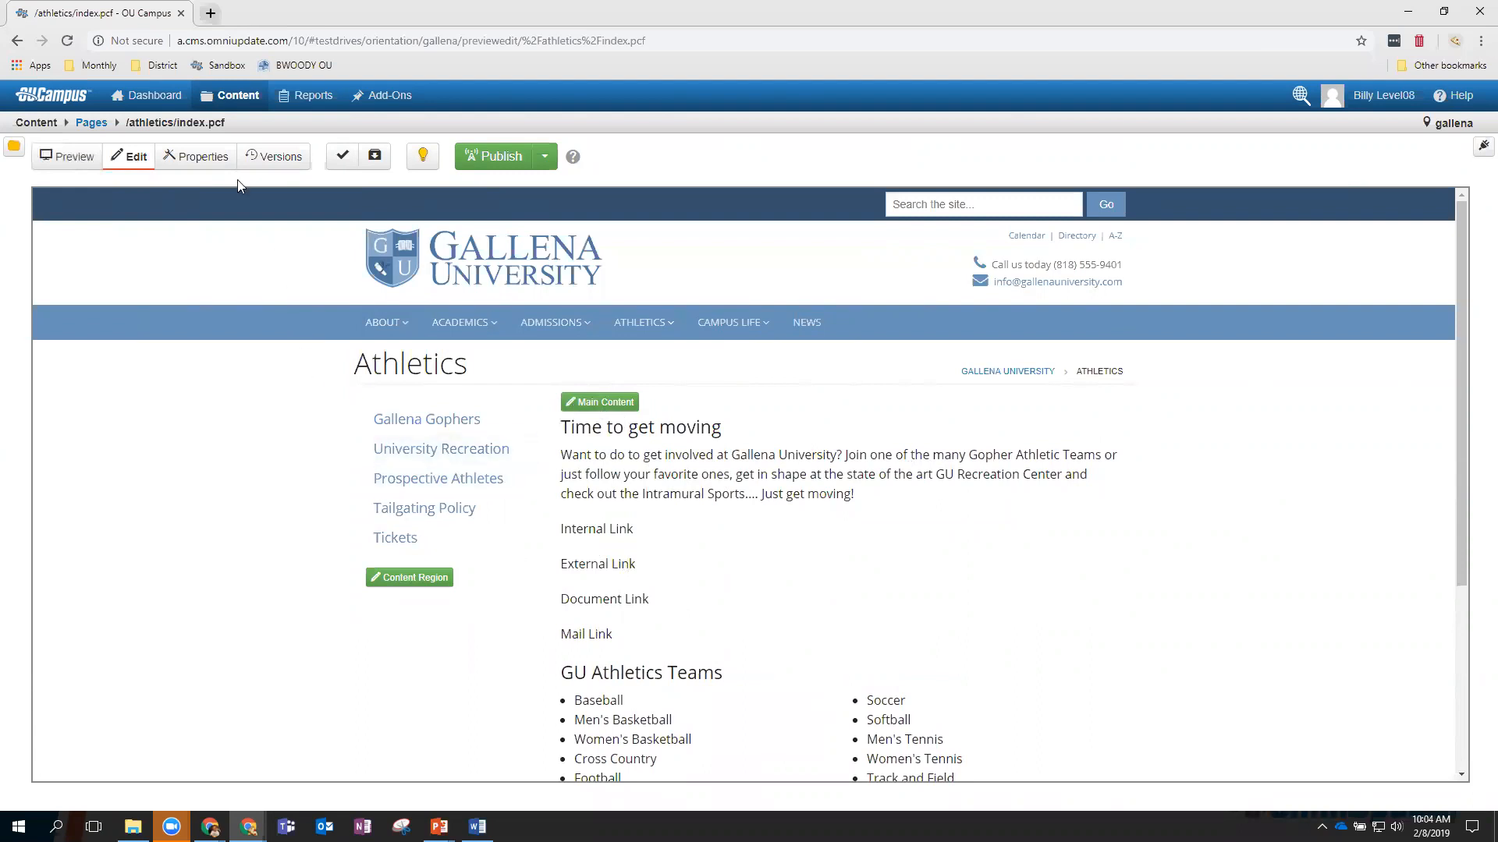
left_click(205, 158)
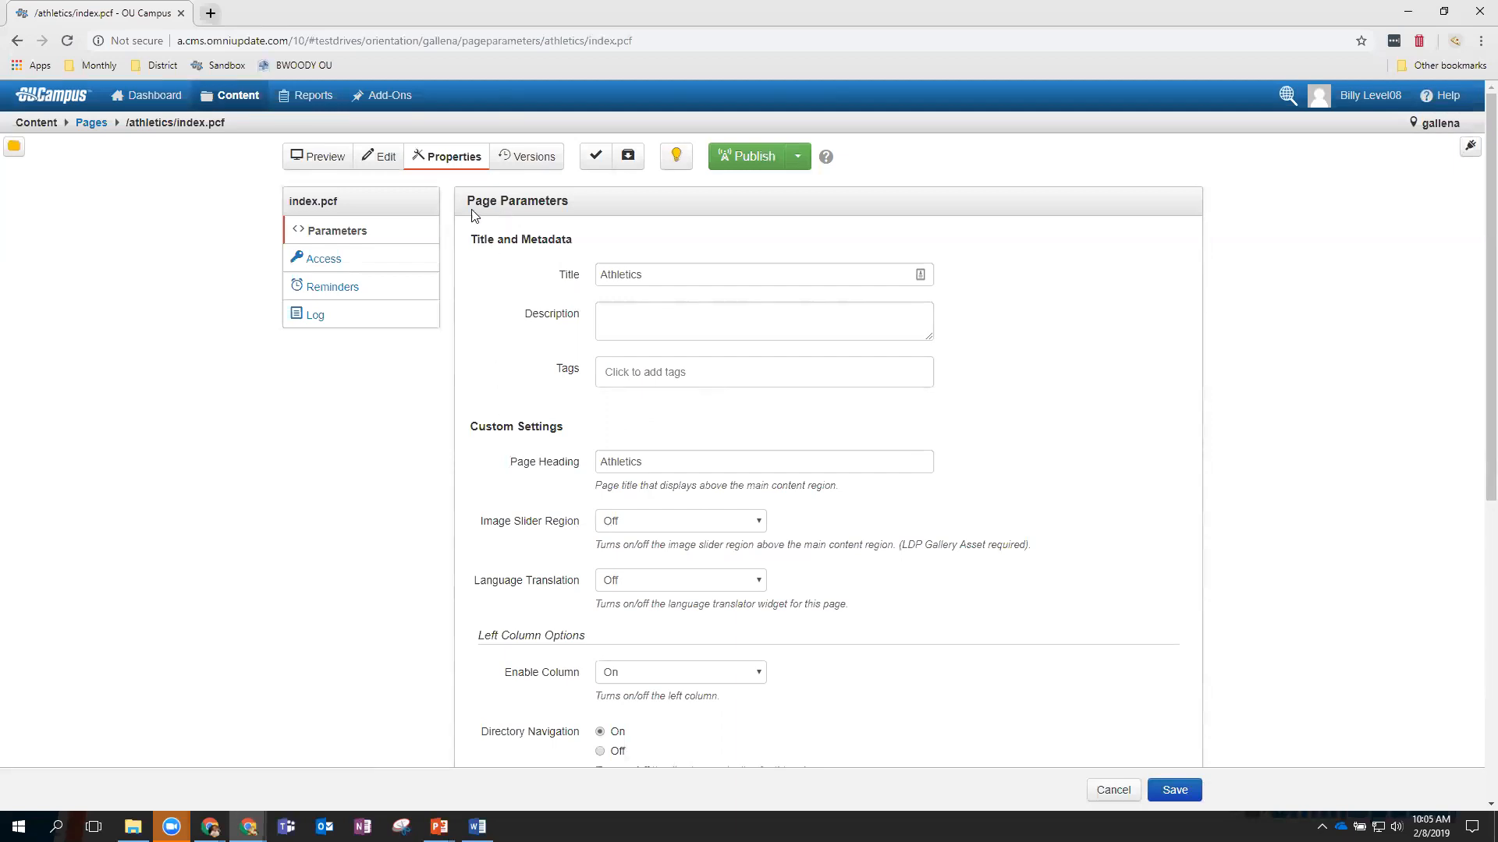
left_click(380, 158)
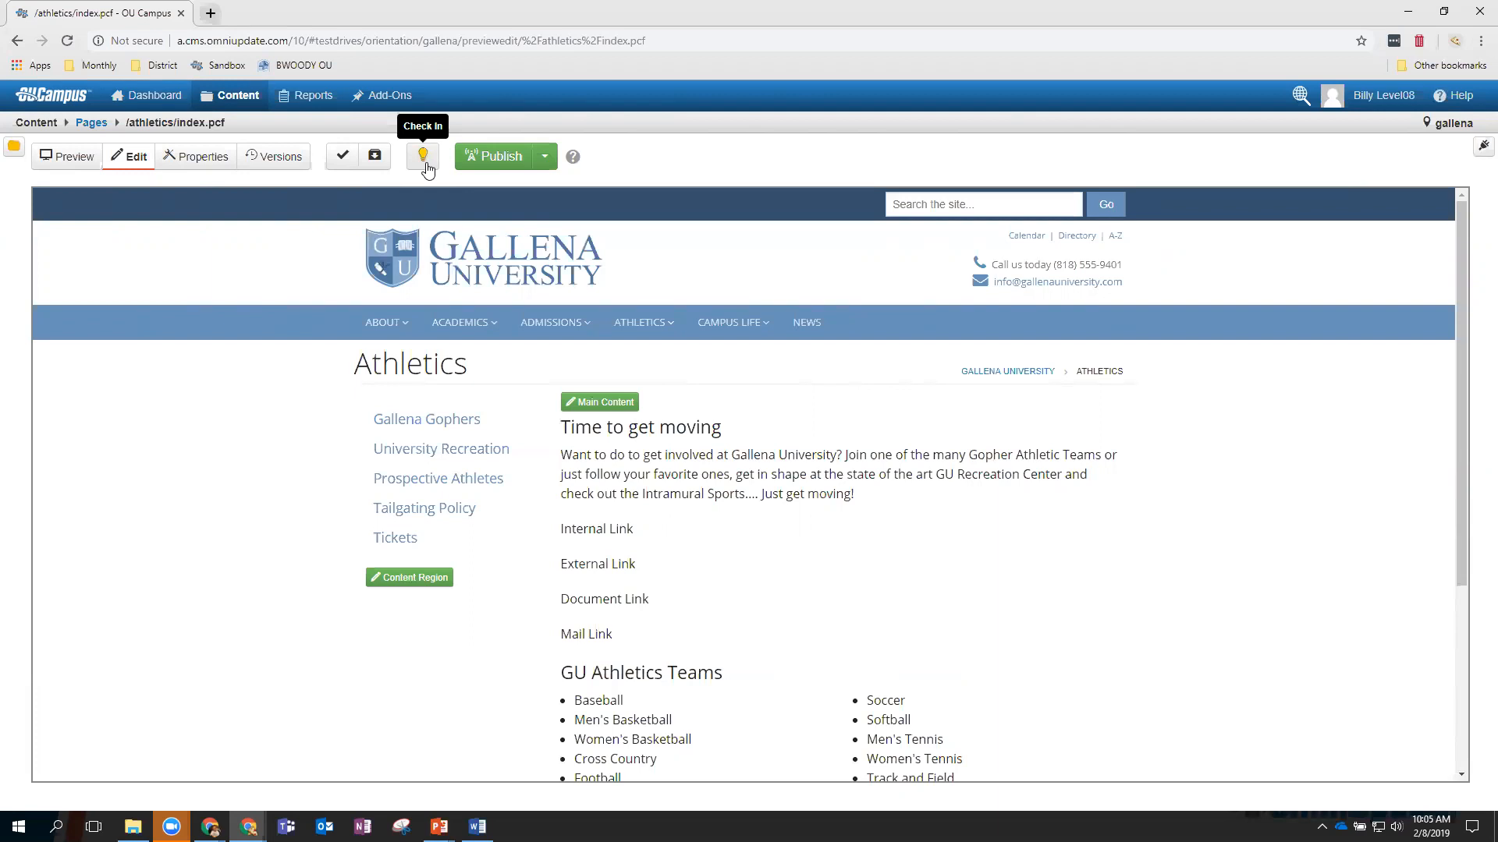
Re-check out the Athletics page and check in /index.pcf from the My Checked-Out Content gadget.
left_click(425, 165)
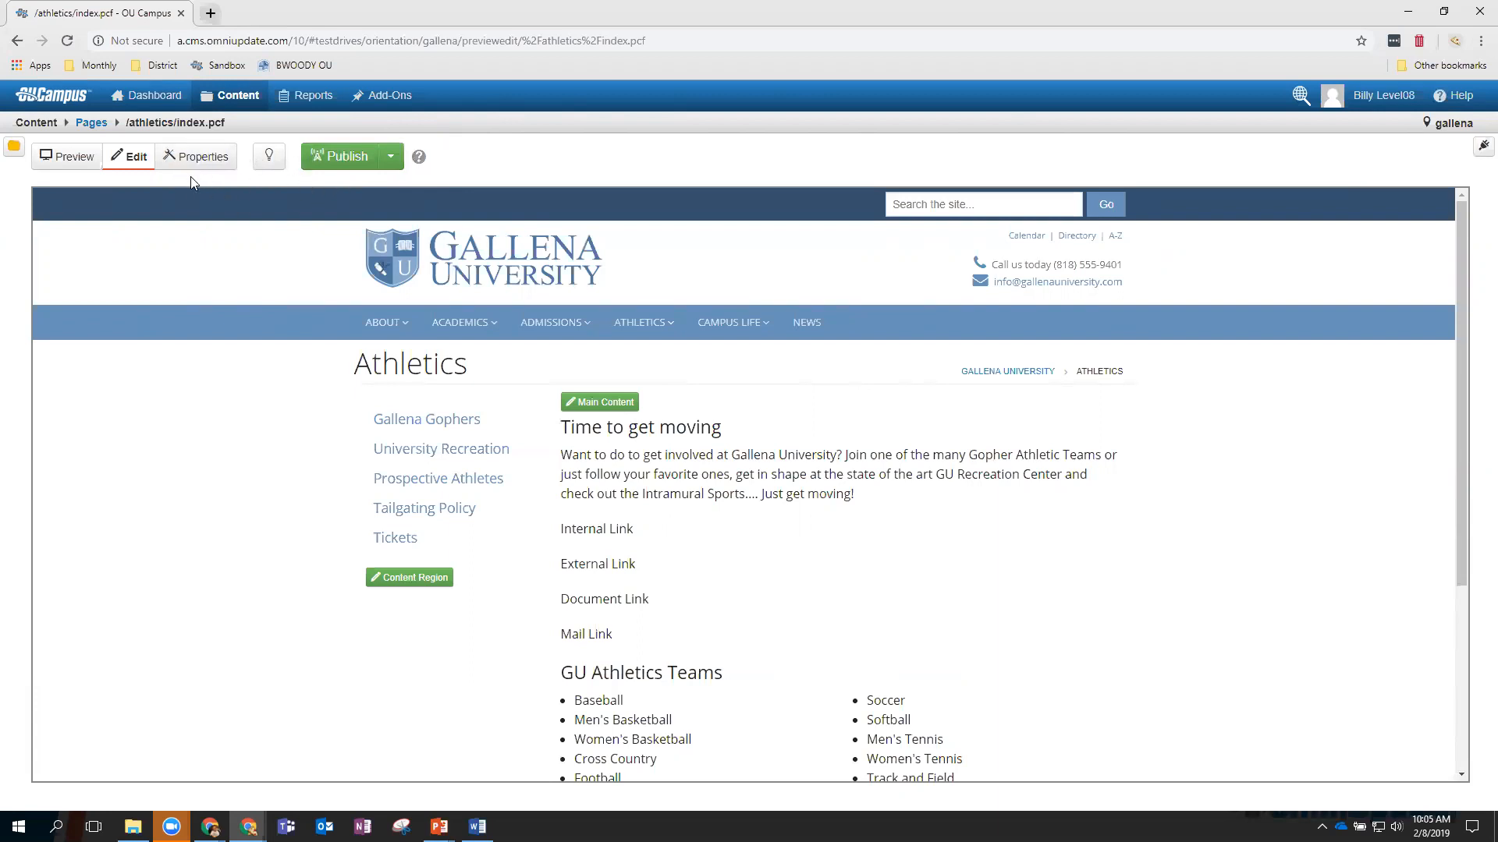
left_click(271, 164)
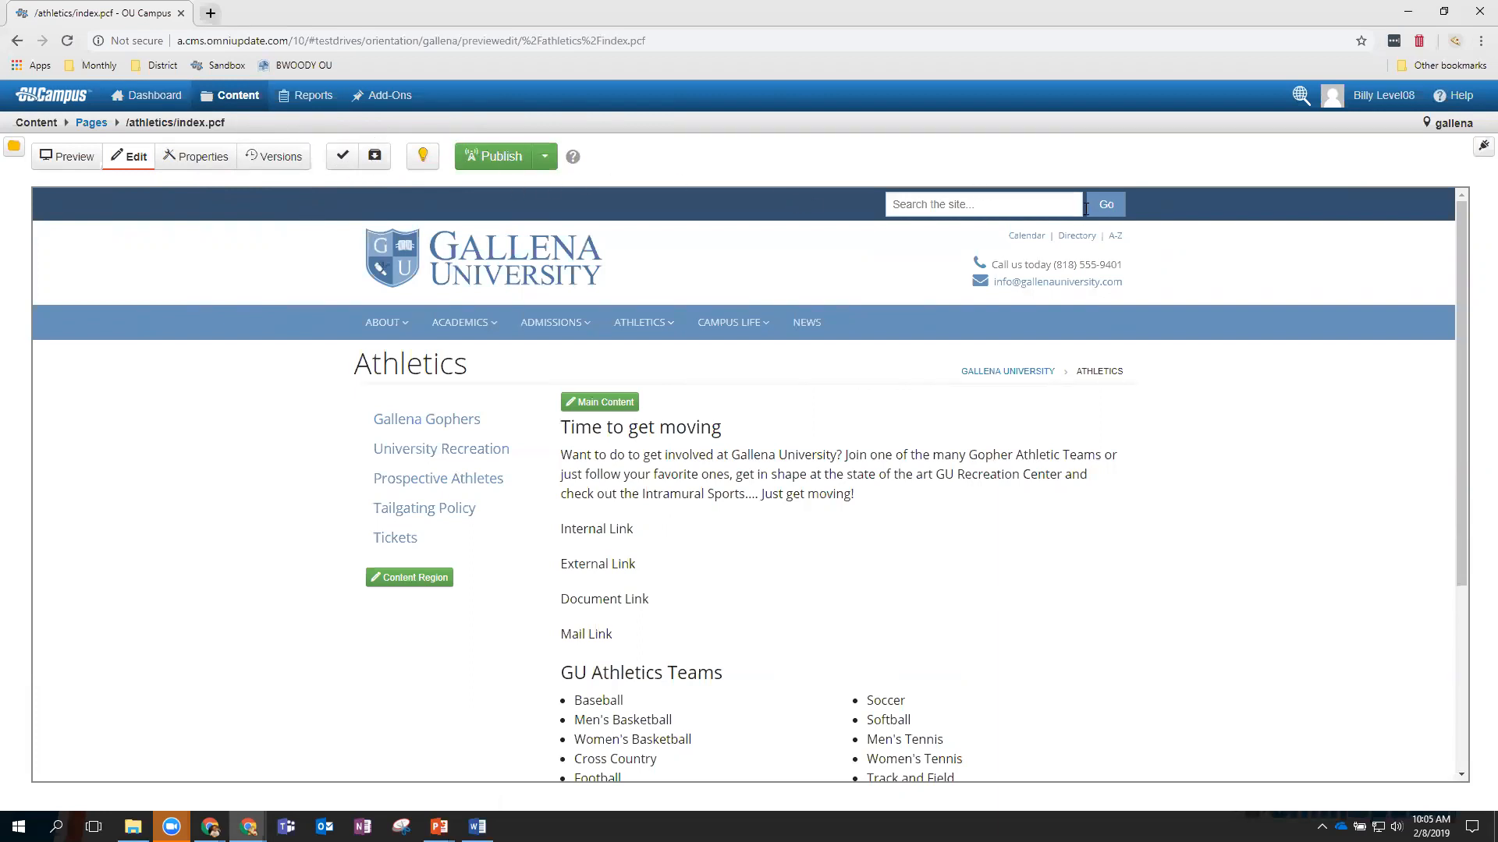
left_click(1481, 148)
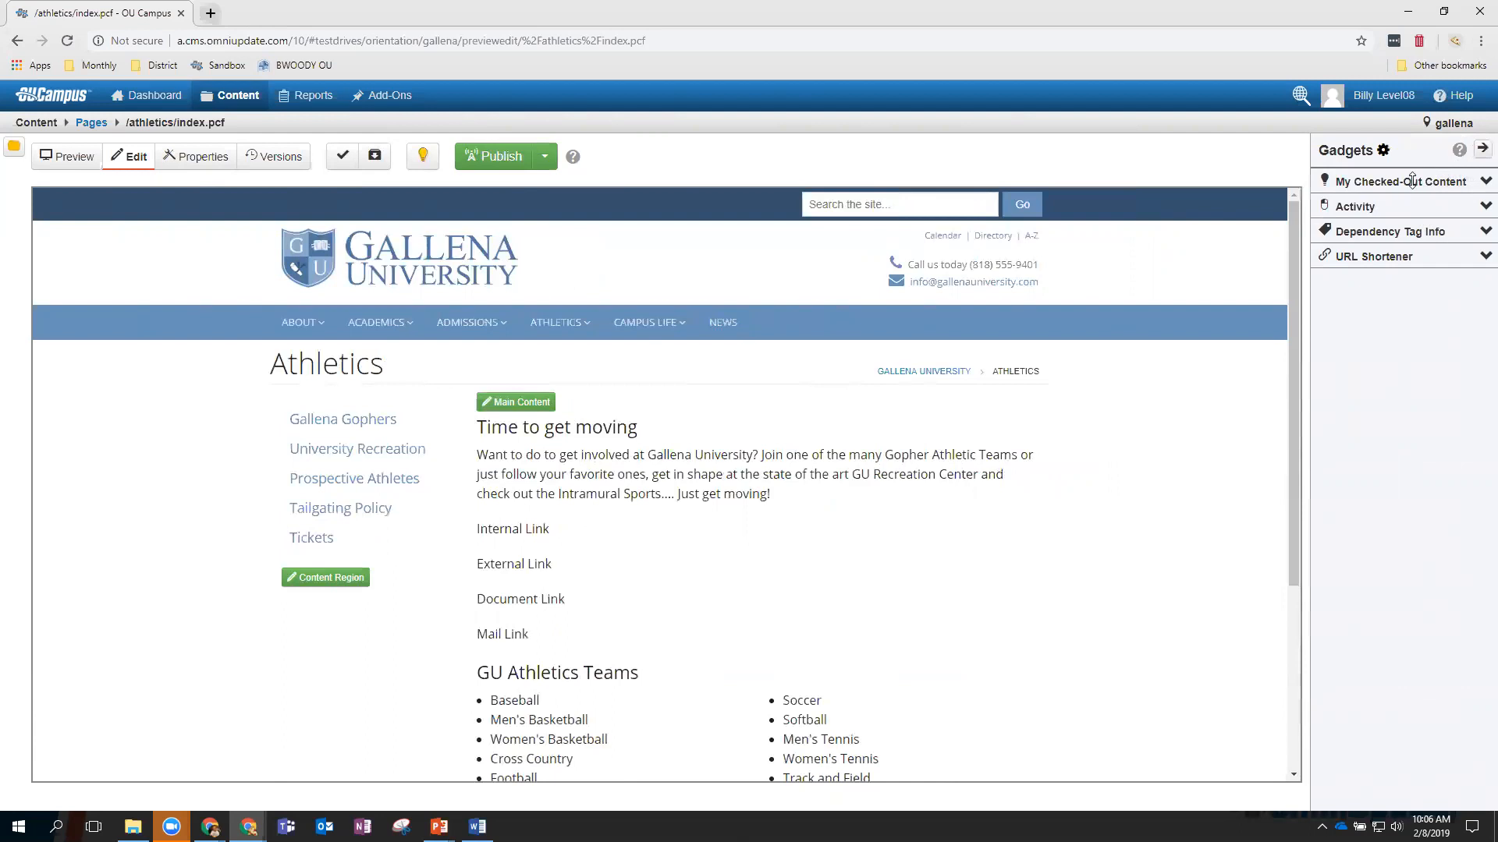
left_click(1411, 180)
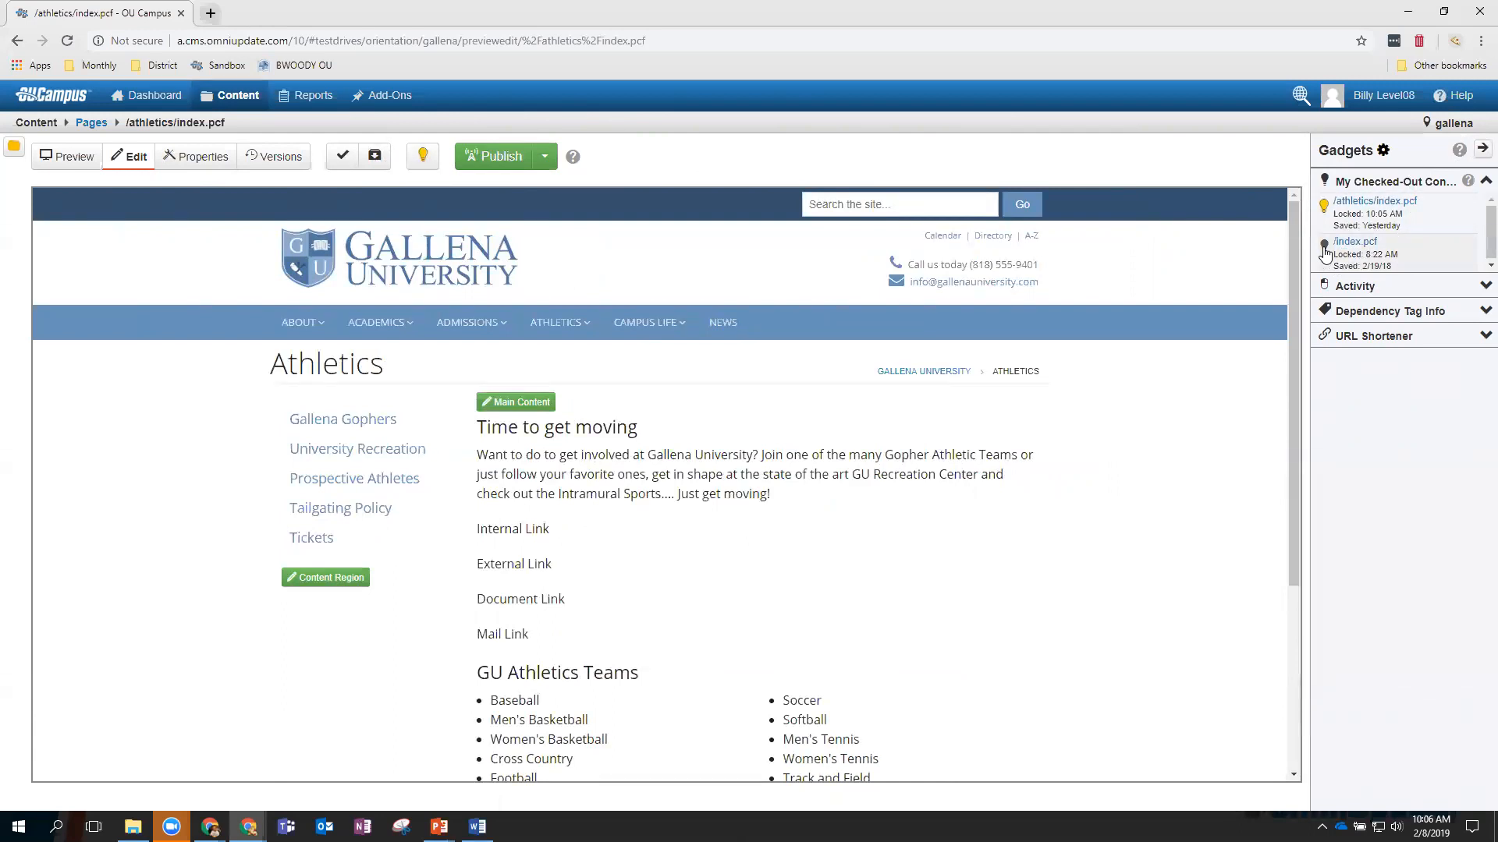
left_click(1324, 248)
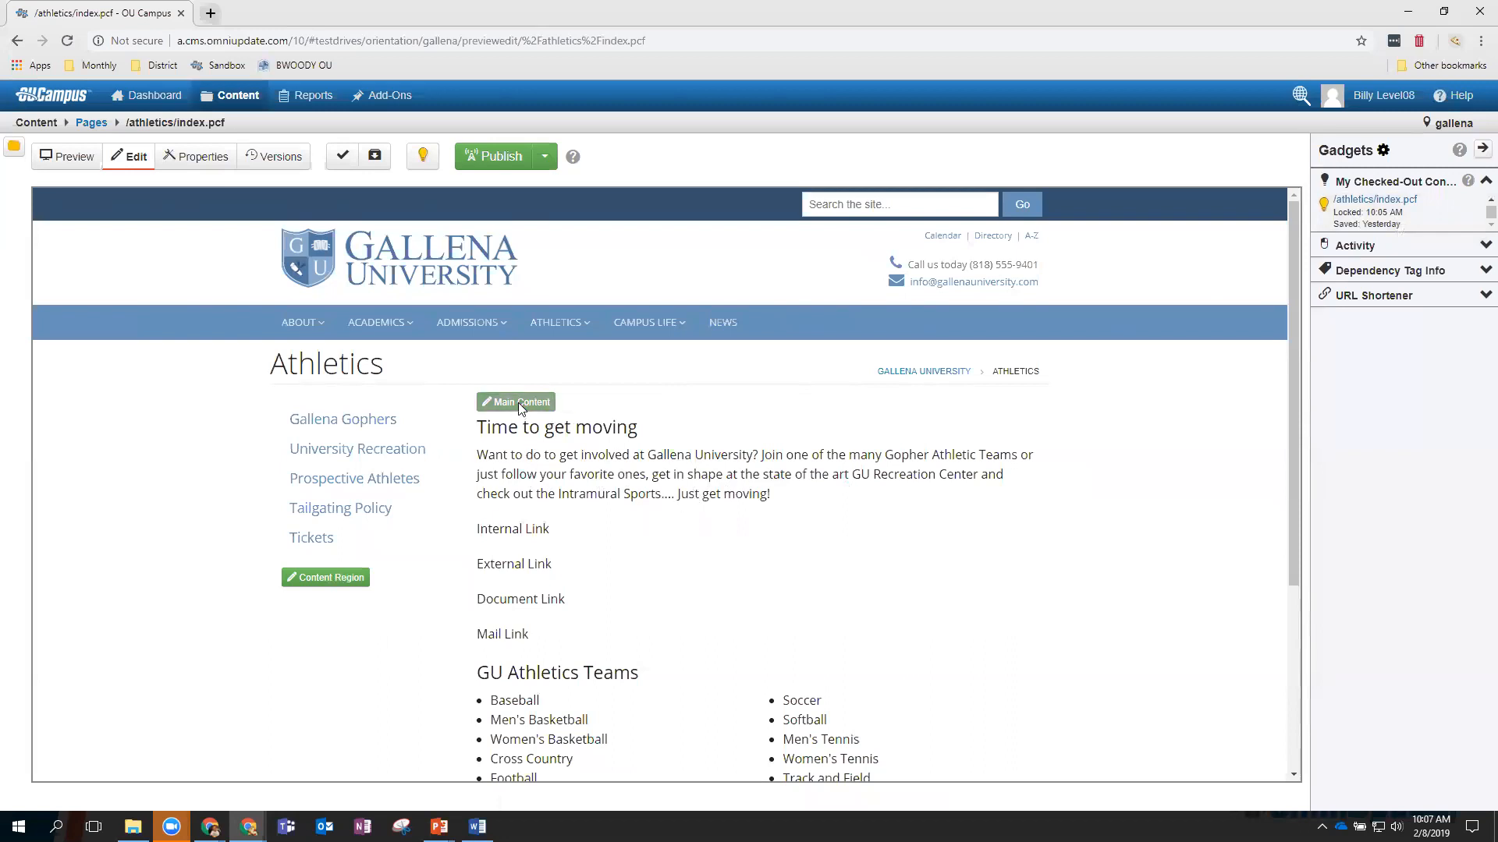
Move 'Center and check out the Intramural Sports.... Just get moving!' into a new paragraph below the intro.
left_click(518, 403)
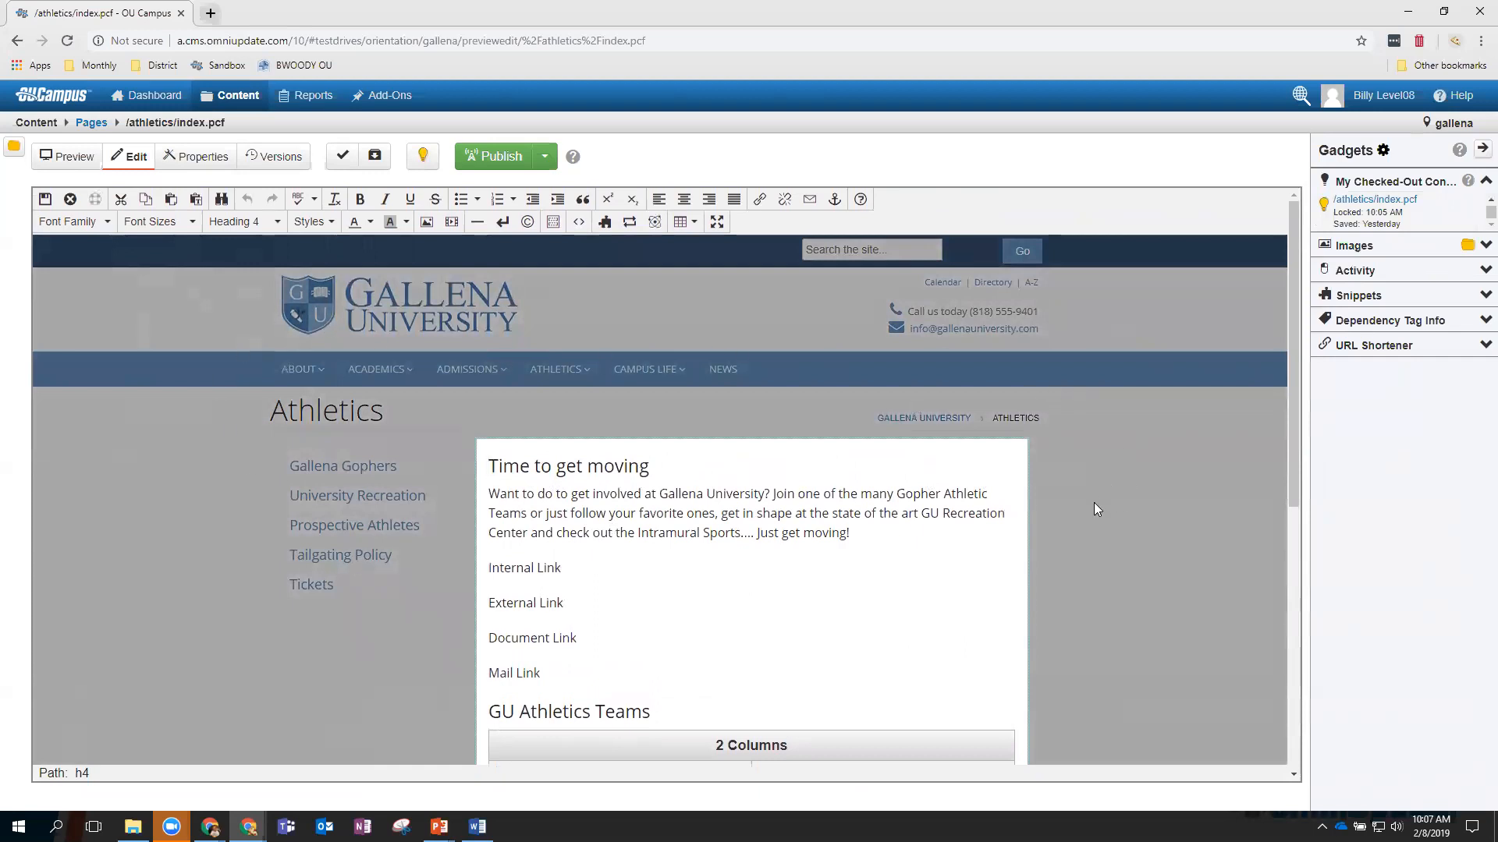
scroll(1094, 504, "down", 2)
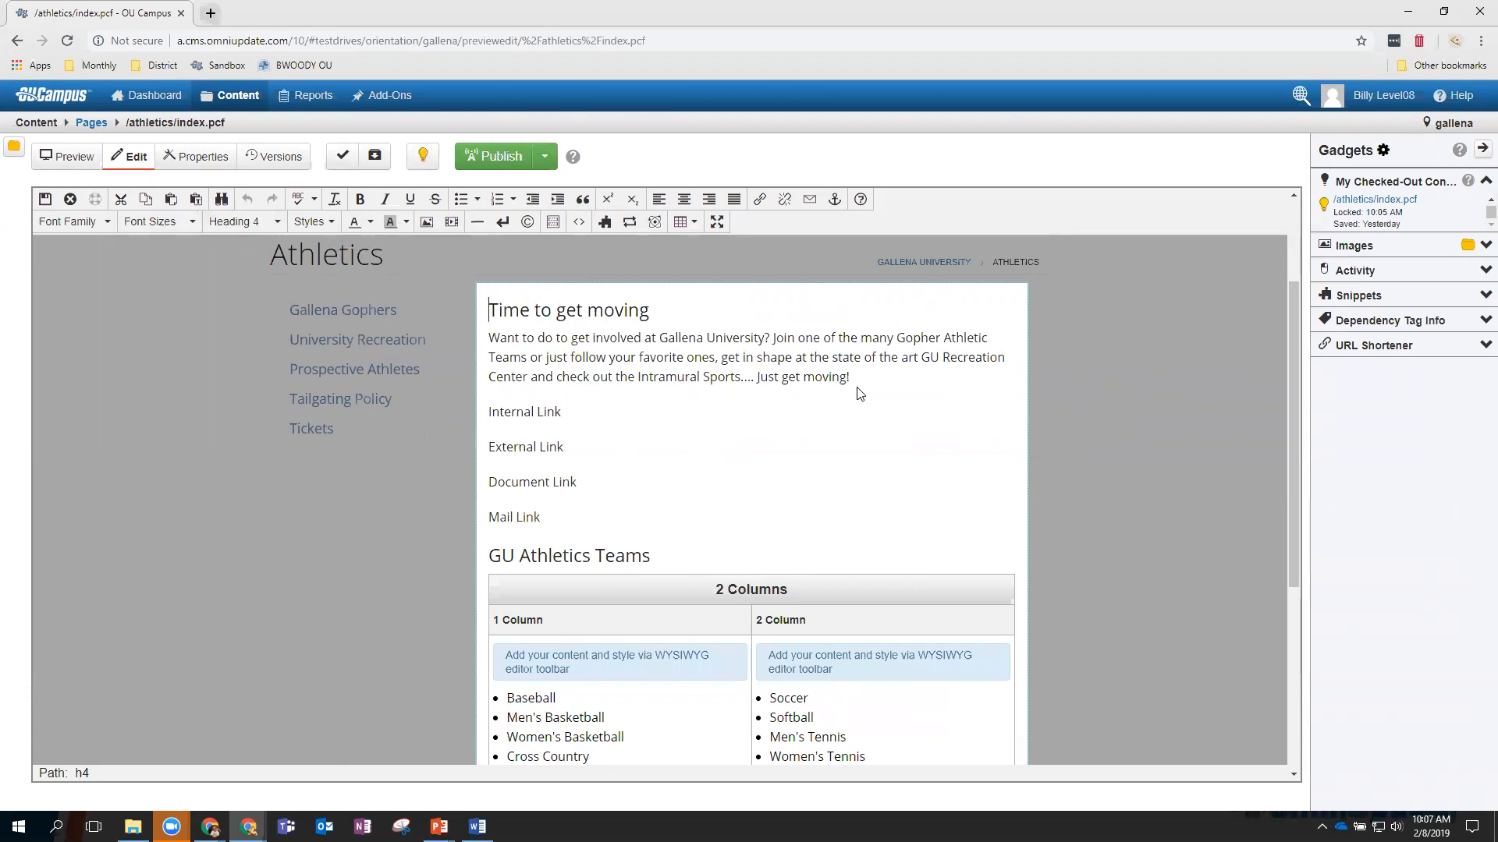
left_click_drag(858, 381, 484, 390)
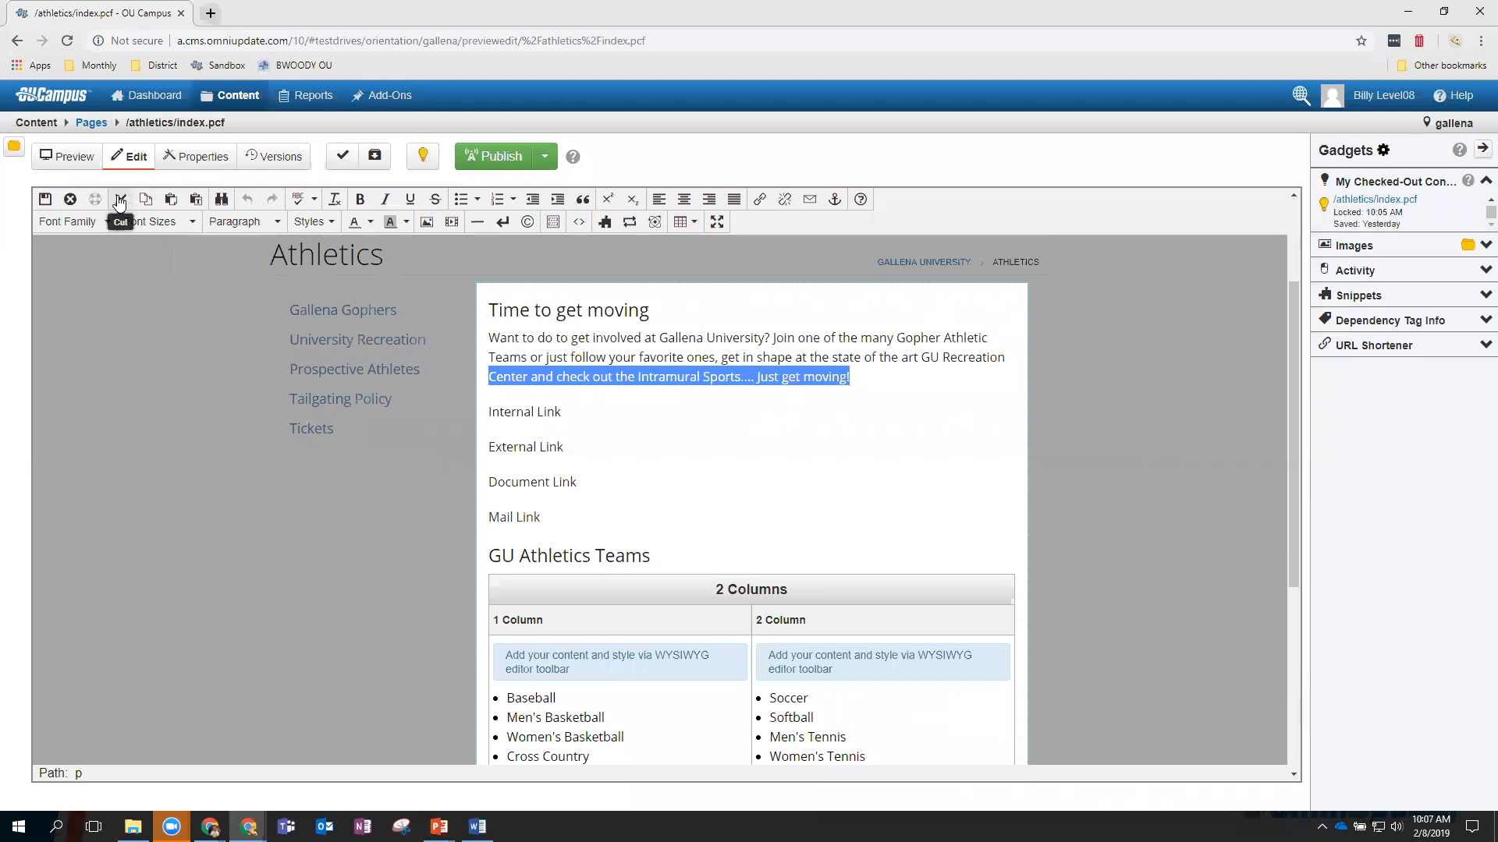
left_click(119, 200)
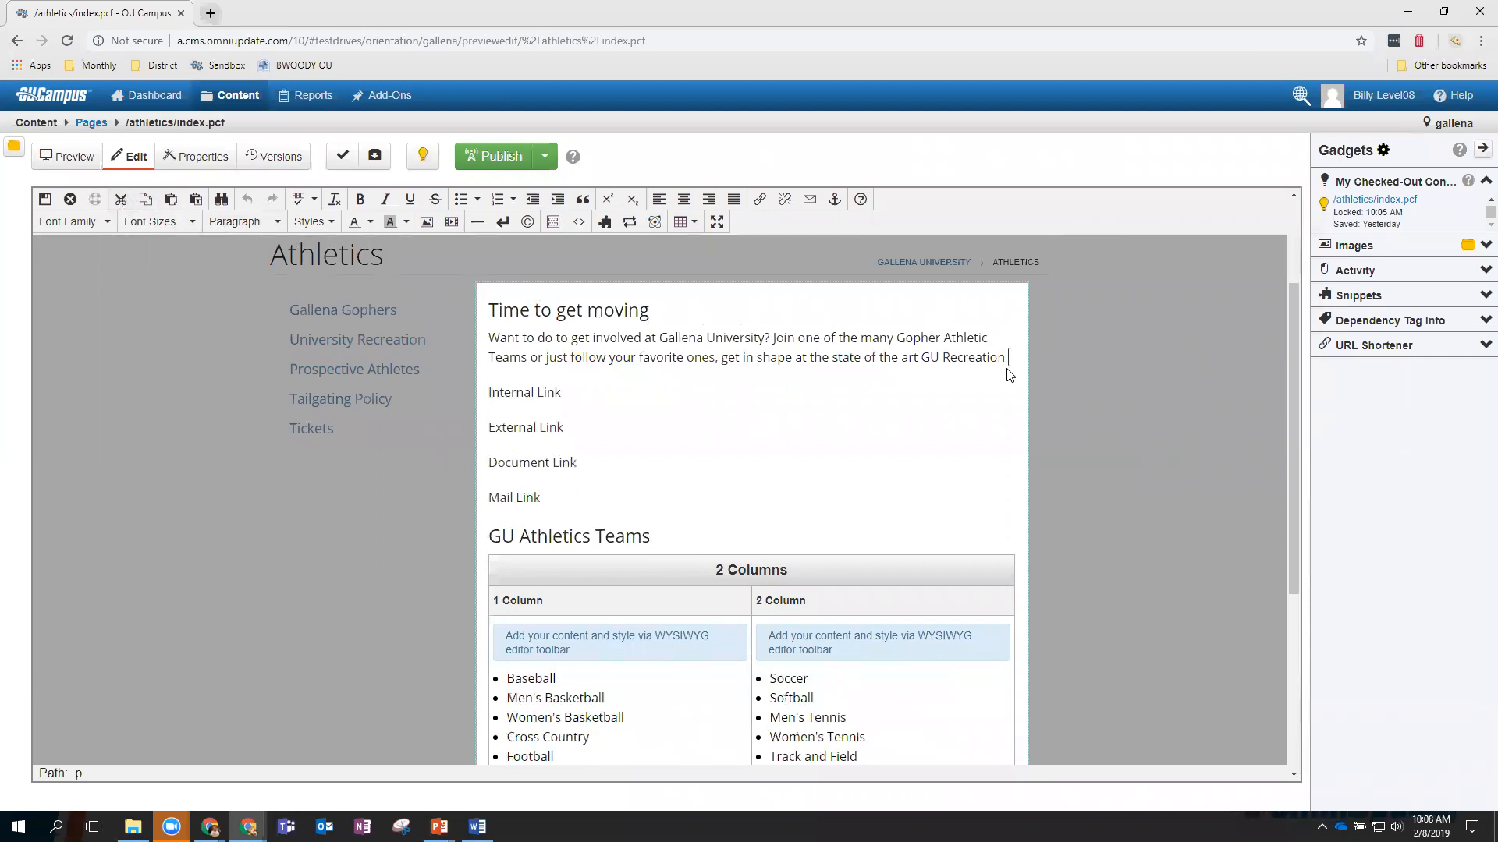
key("Return")
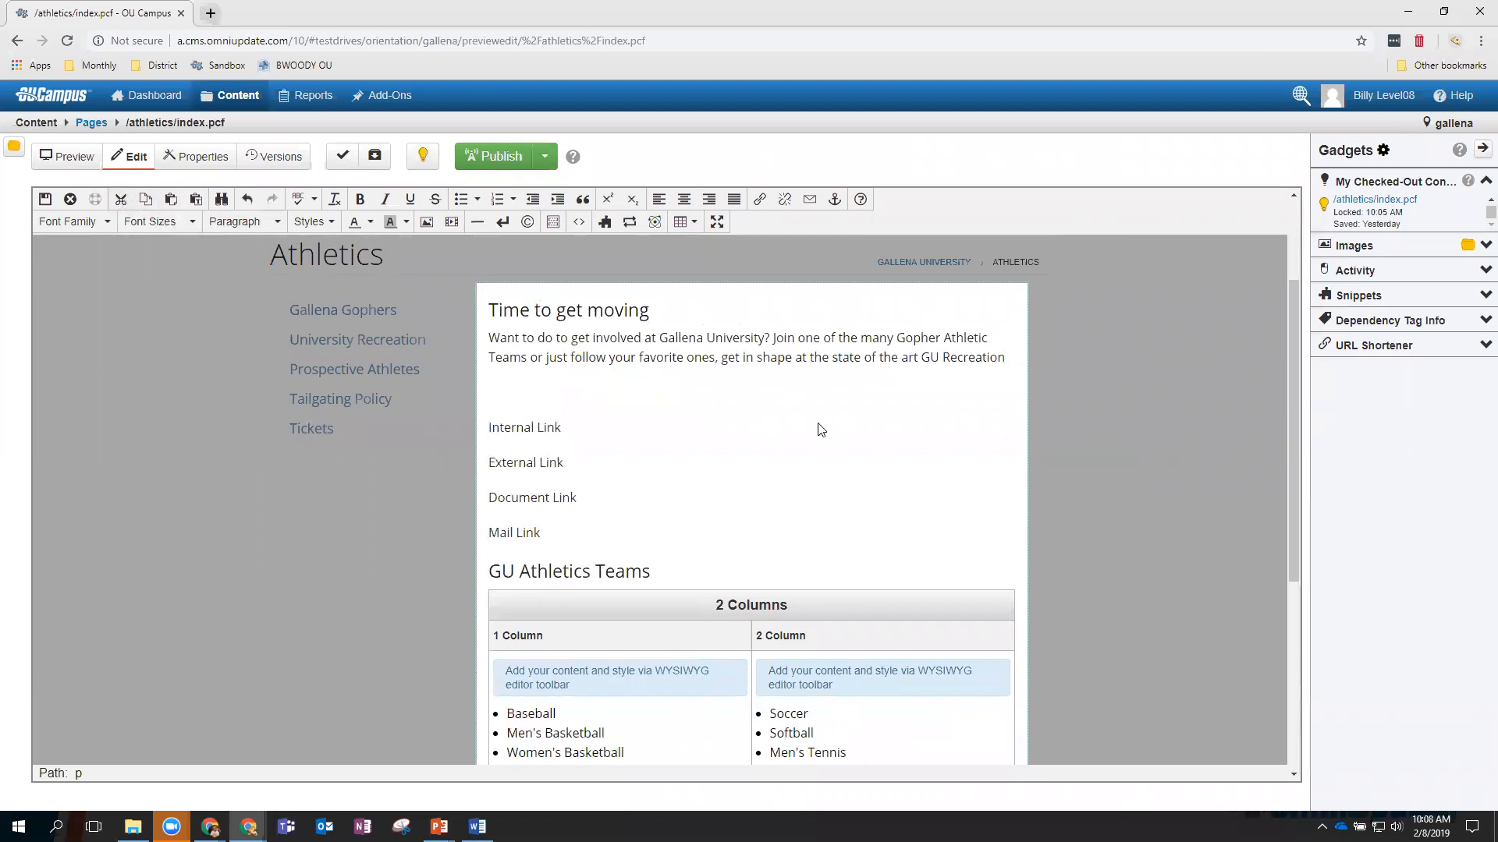
left_click(173, 201)
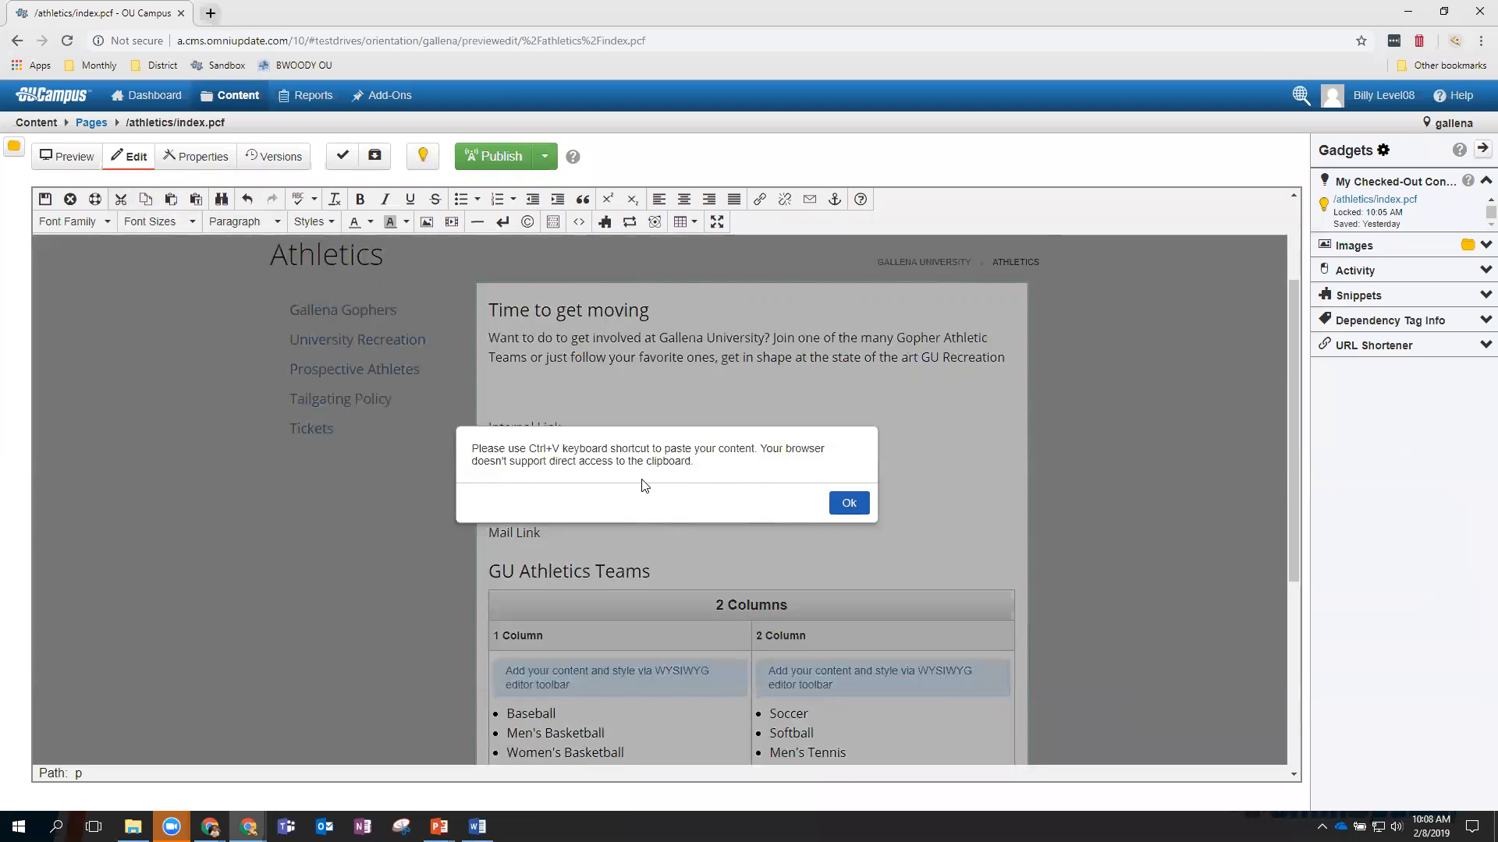
left_click(847, 503)
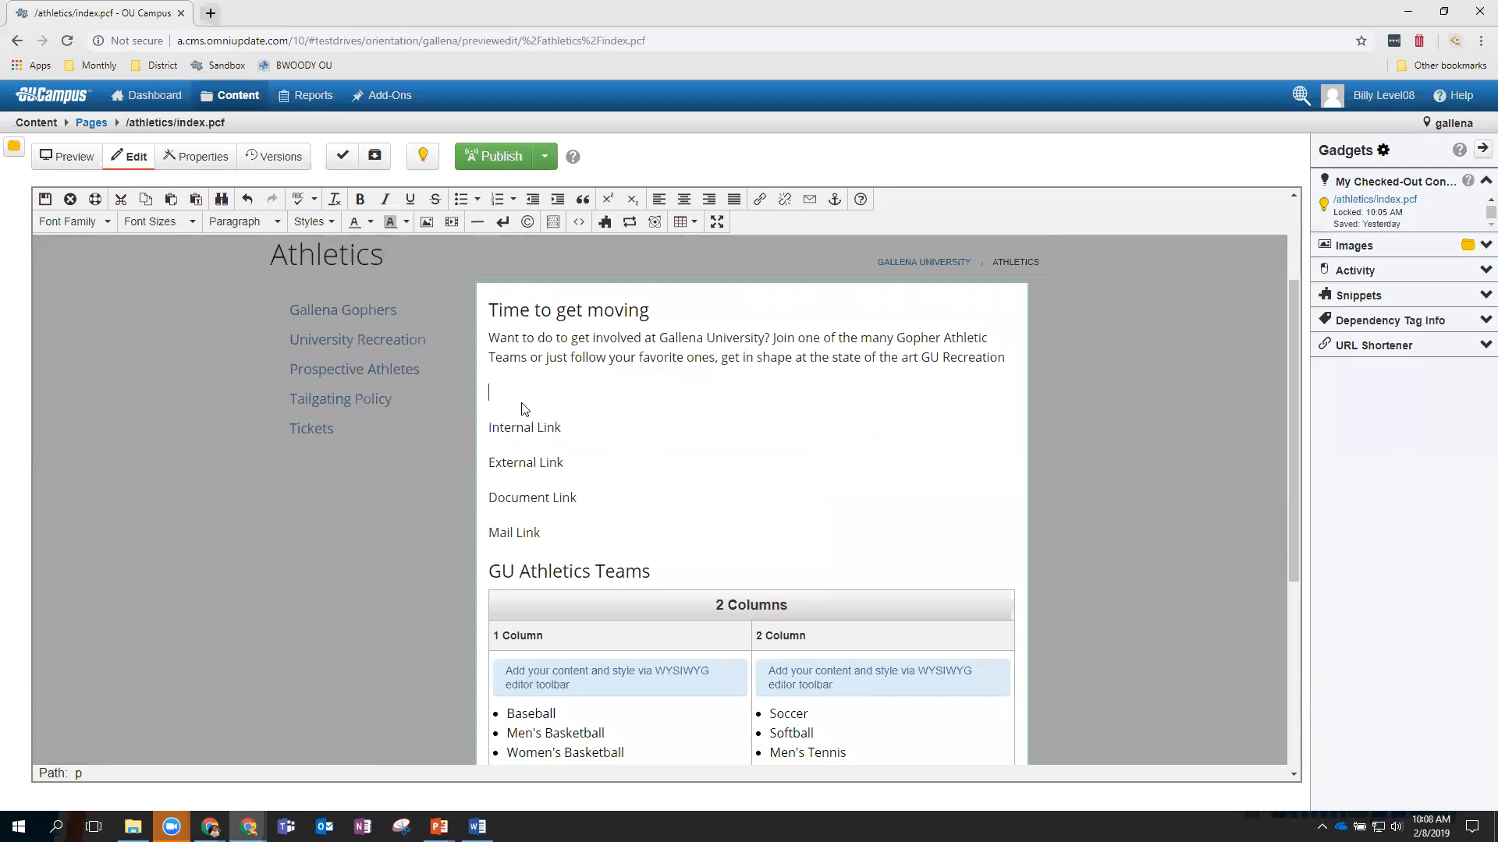
key("ctrl+v")
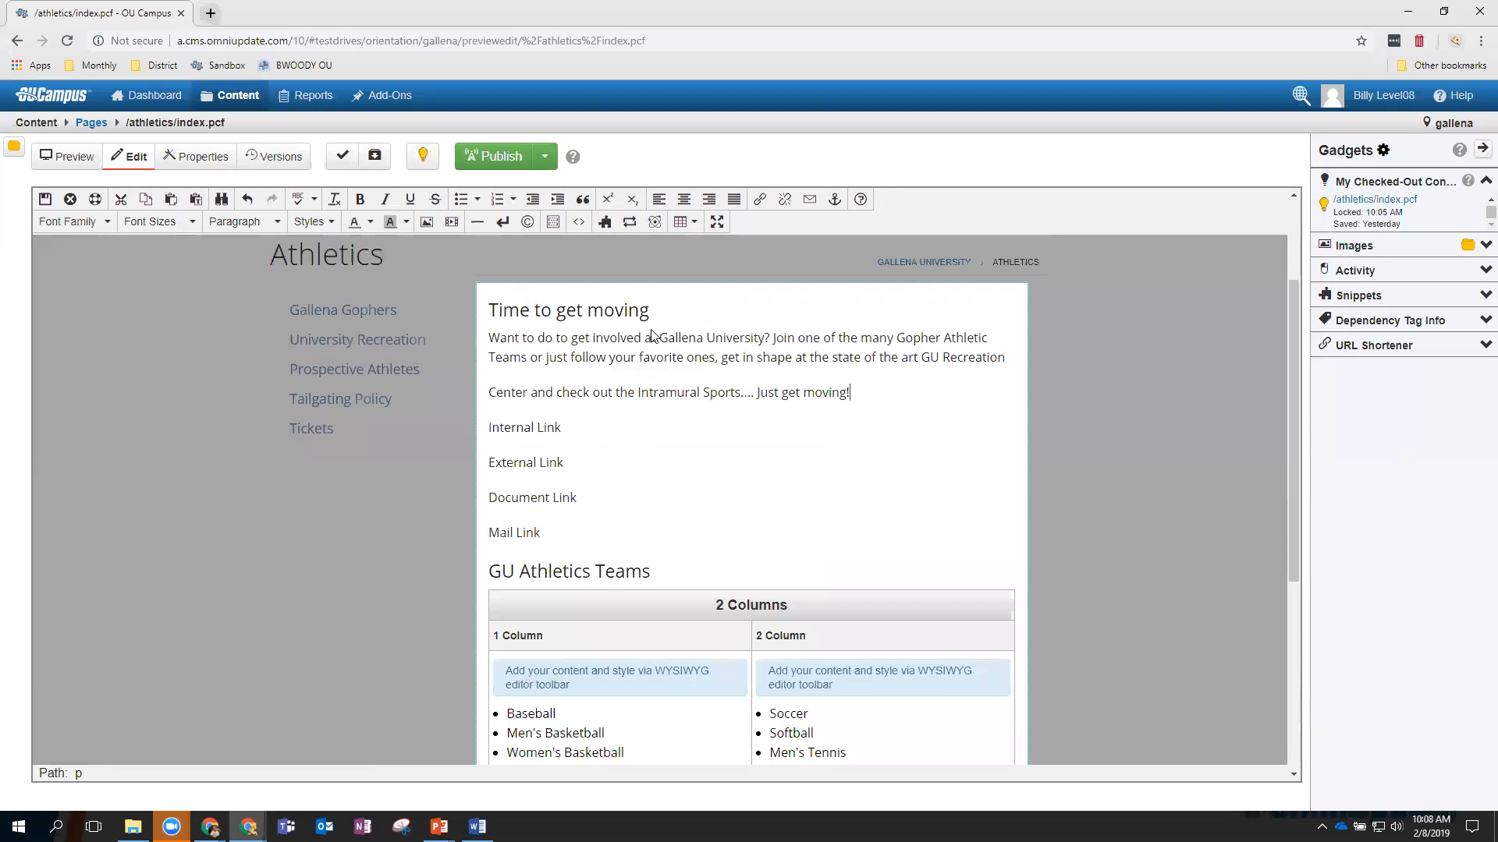
Format the 'Time to get moving' heading as bold, 18pt text.
left_click_drag(652, 314, 480, 313)
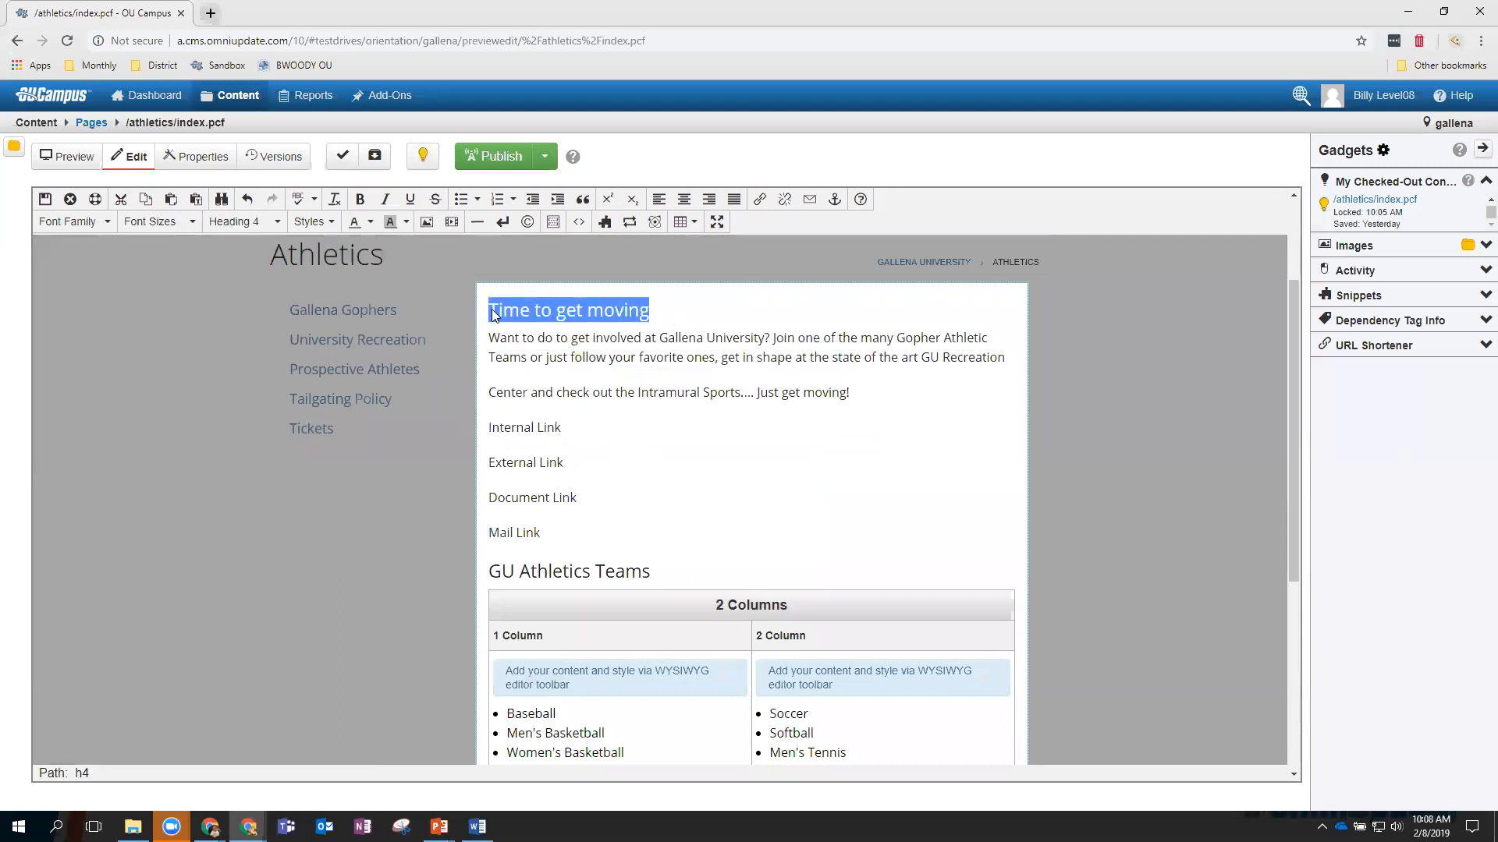
left_click(359, 200)
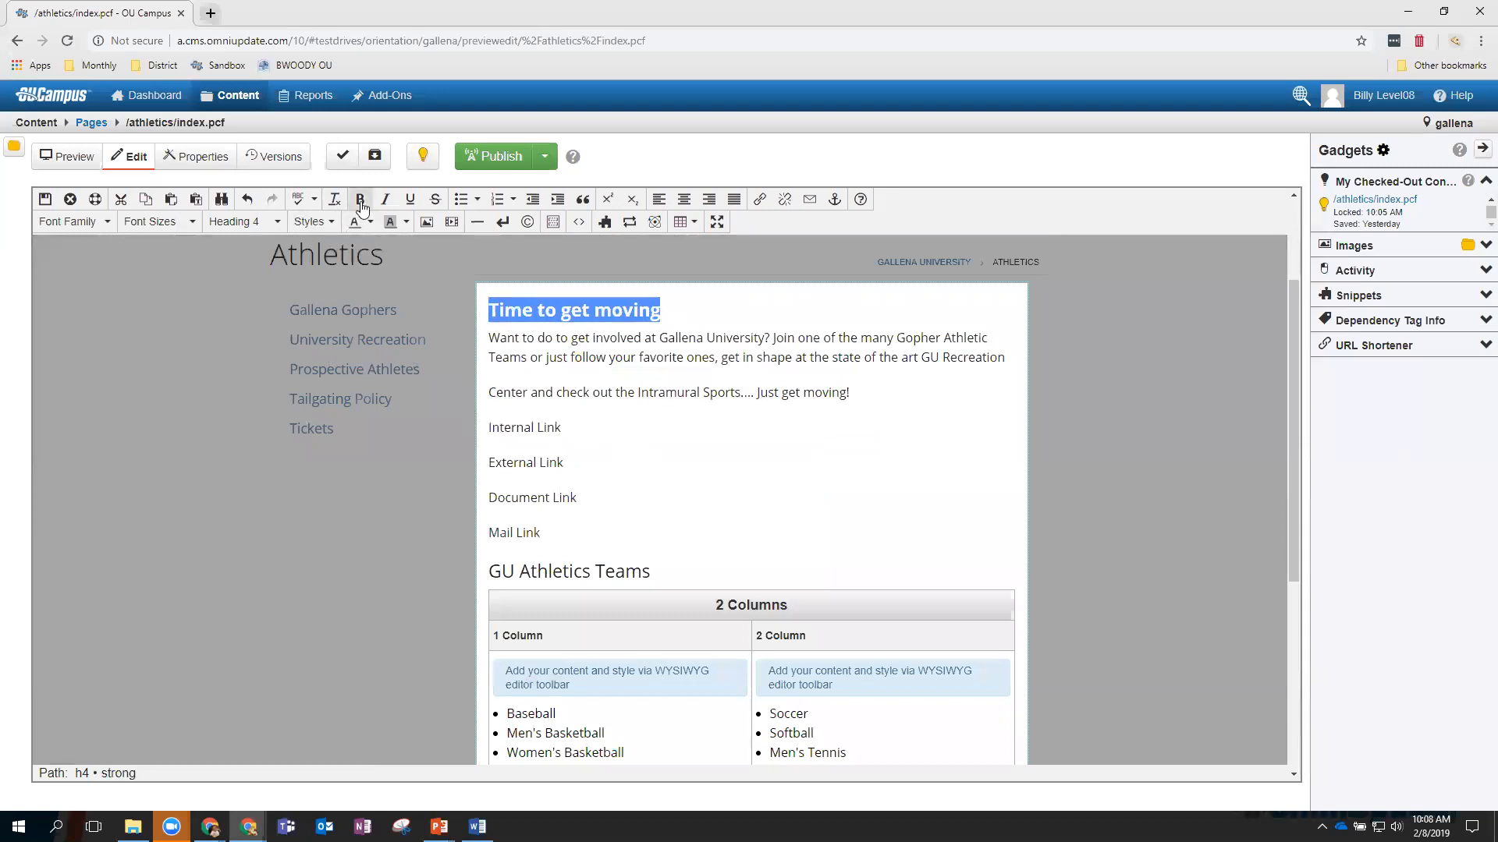
left_click(187, 222)
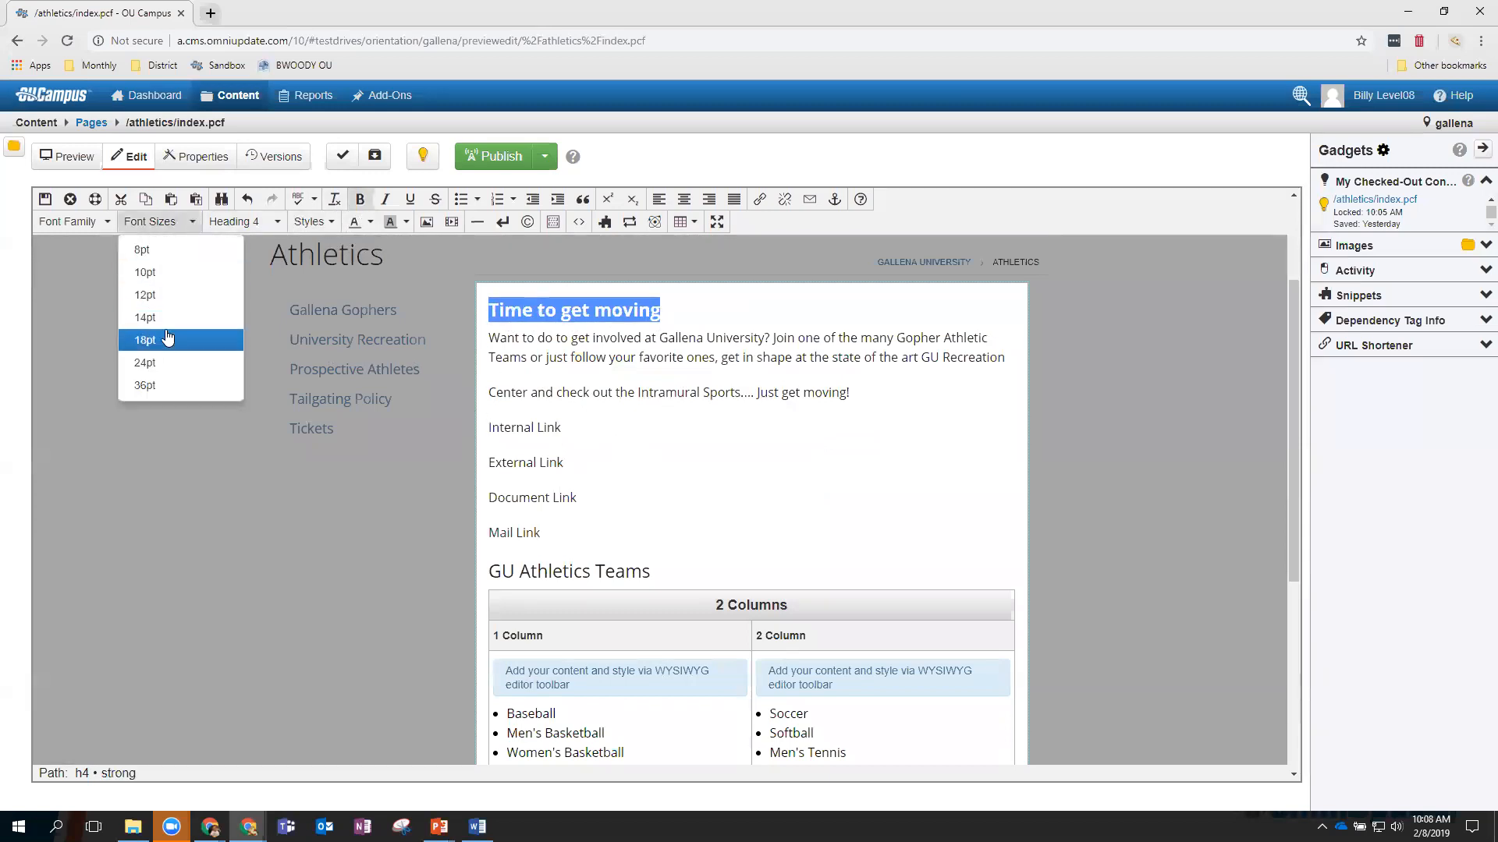
left_click(178, 340)
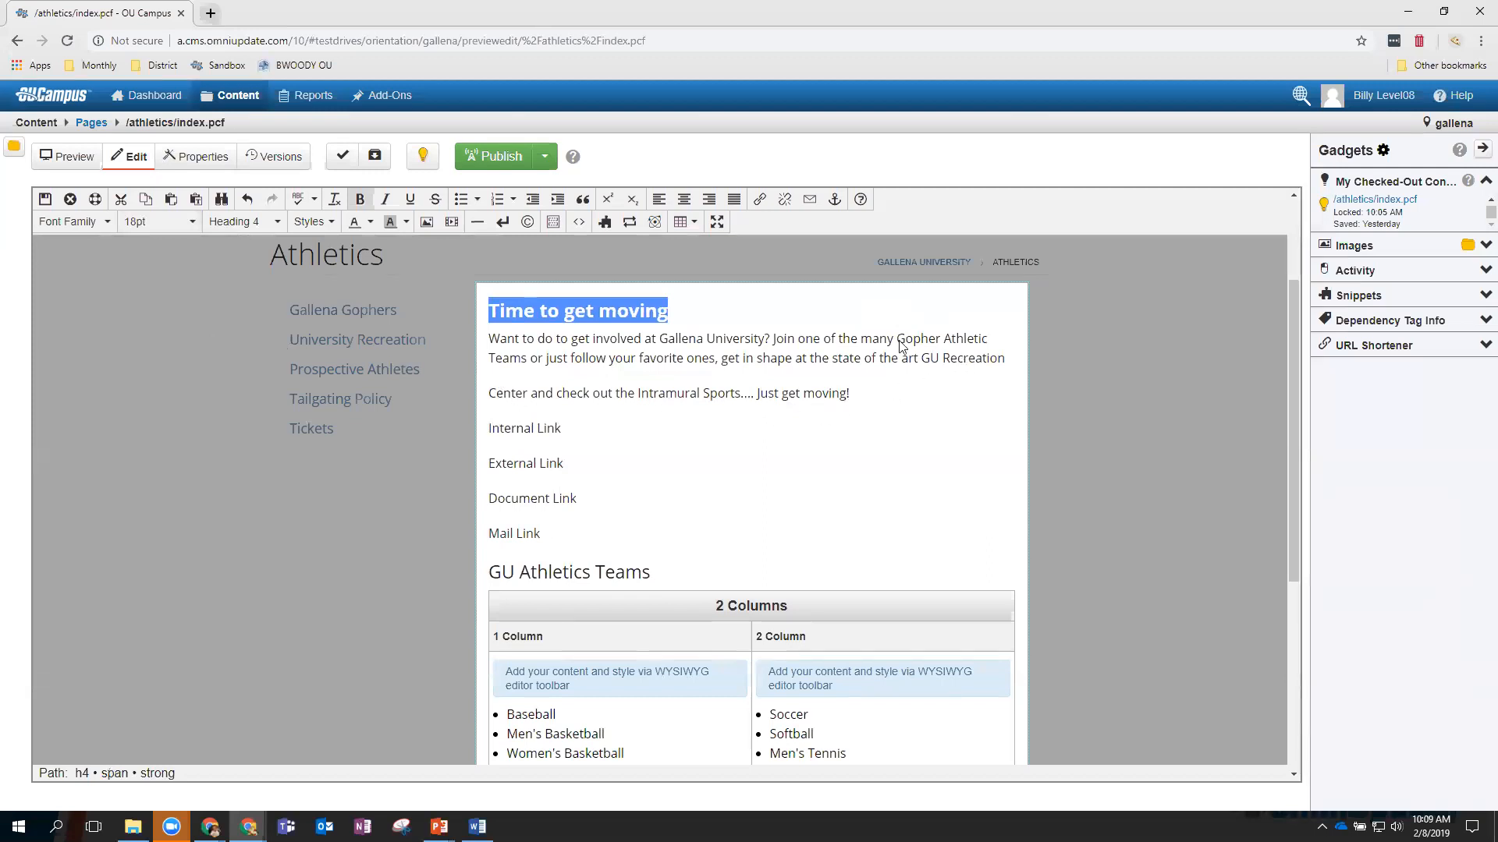
Delete 'Join one of the many Gopher Athletic' and add a paragraph reading 'This isnew text'.
left_click_drag(772, 341, 989, 342)
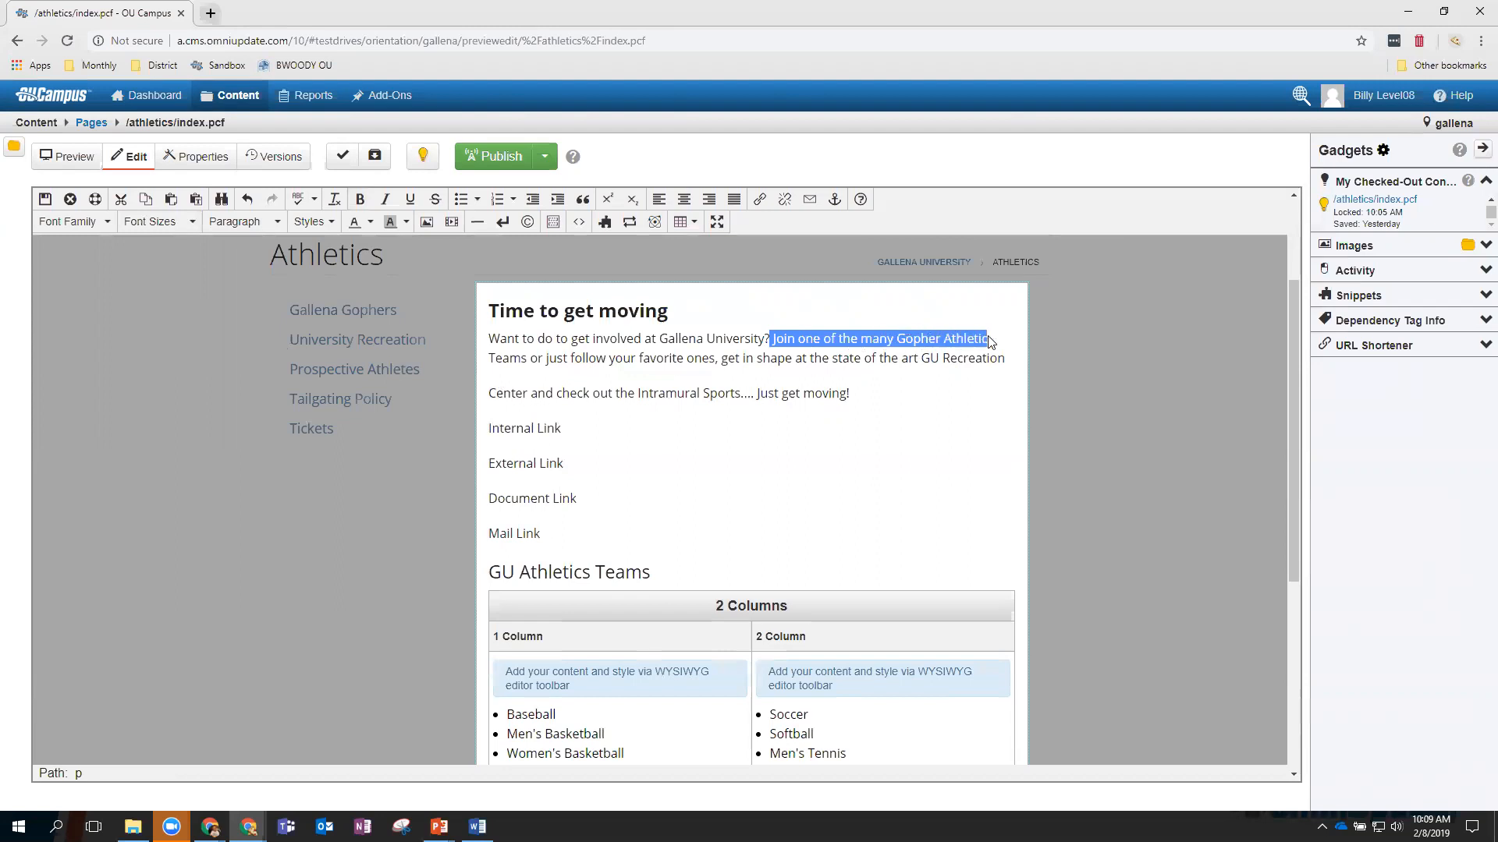
key("BackSpace")
key("Return")
key("Return")
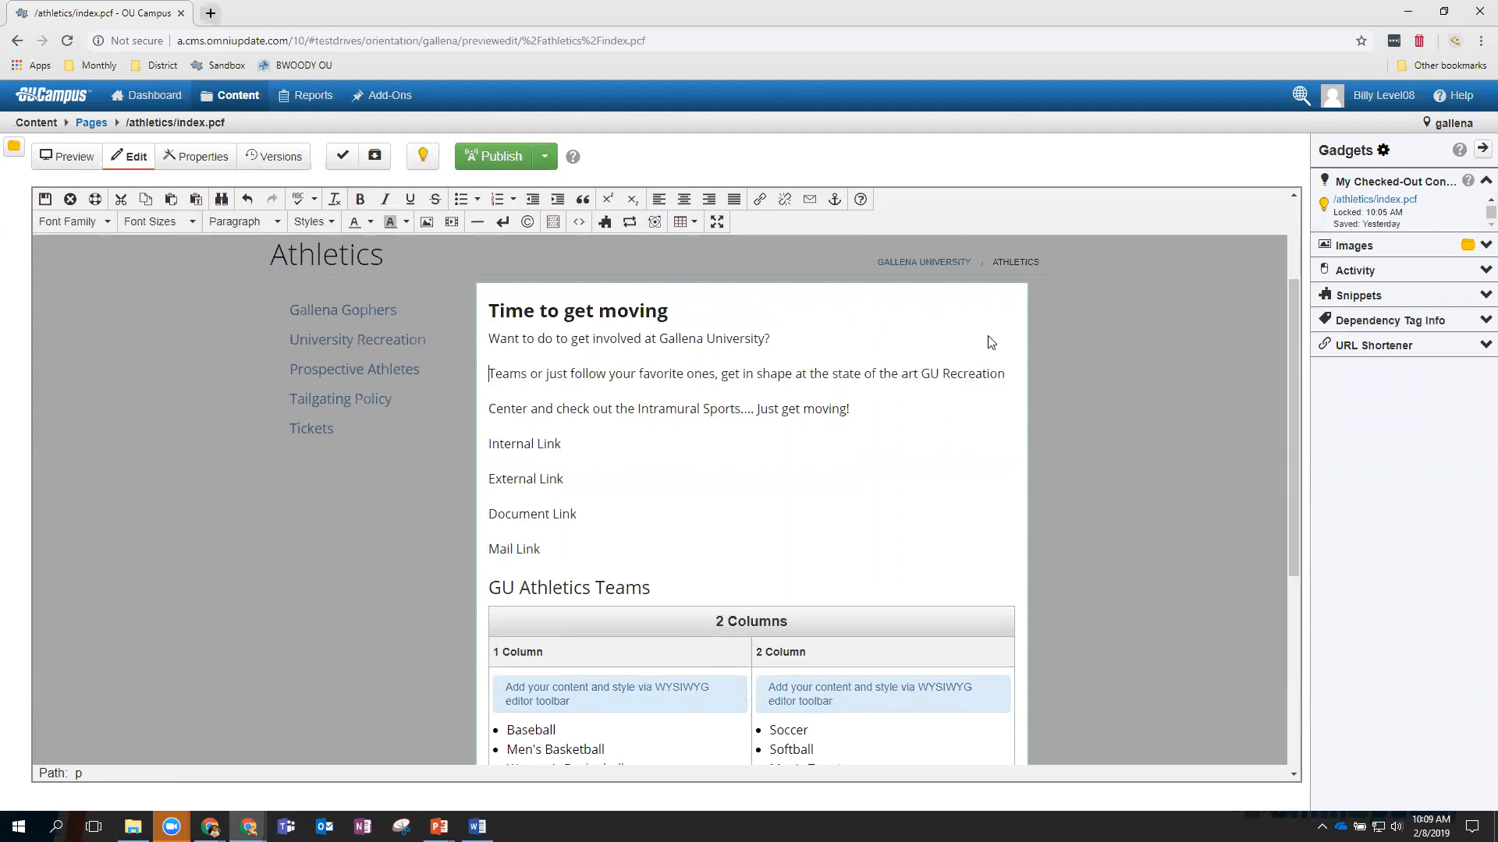
type("T")
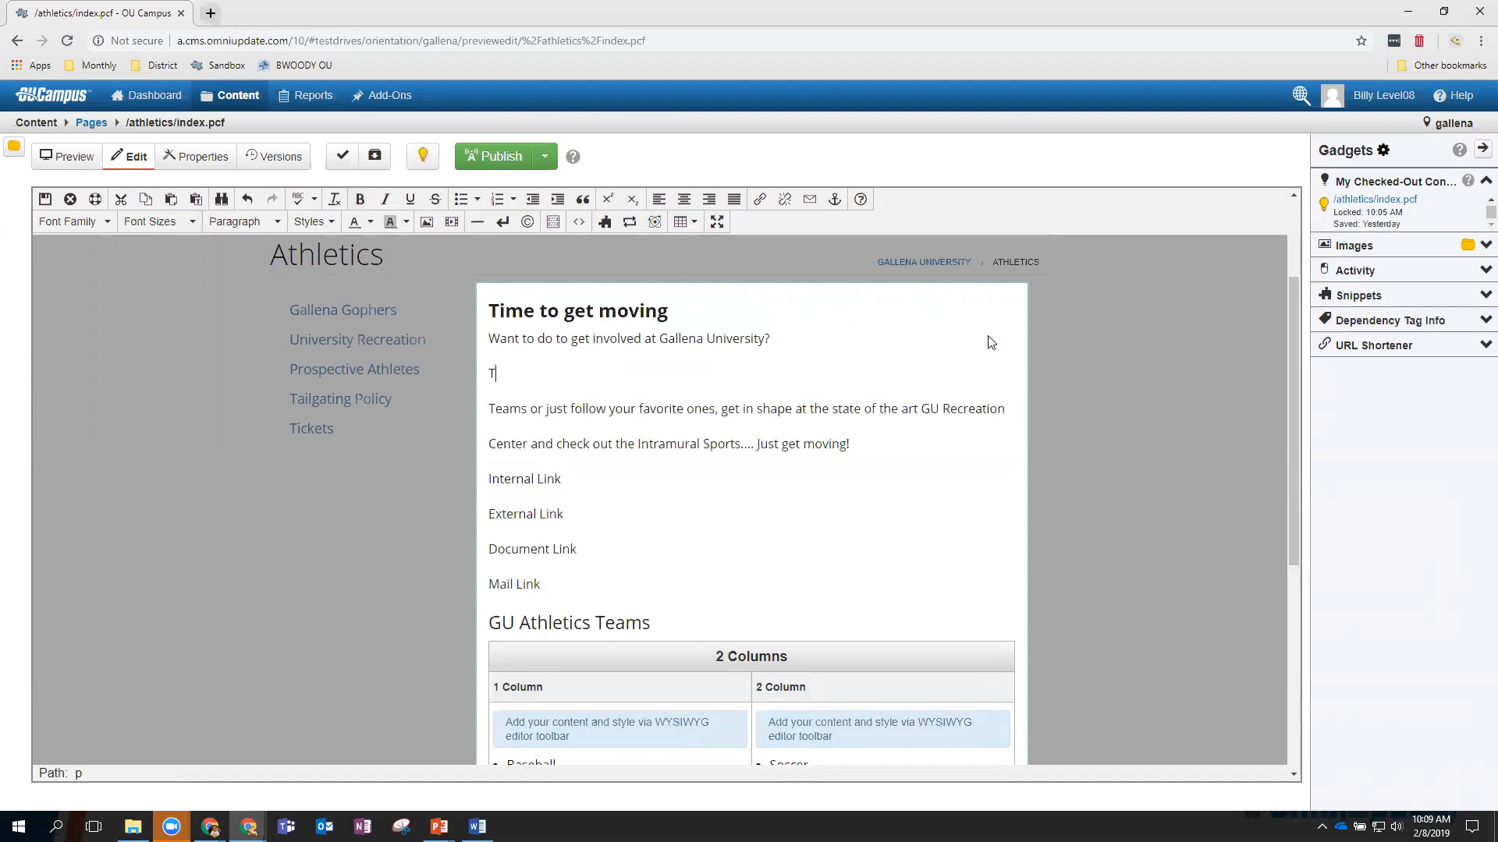
type("his isnew text.")
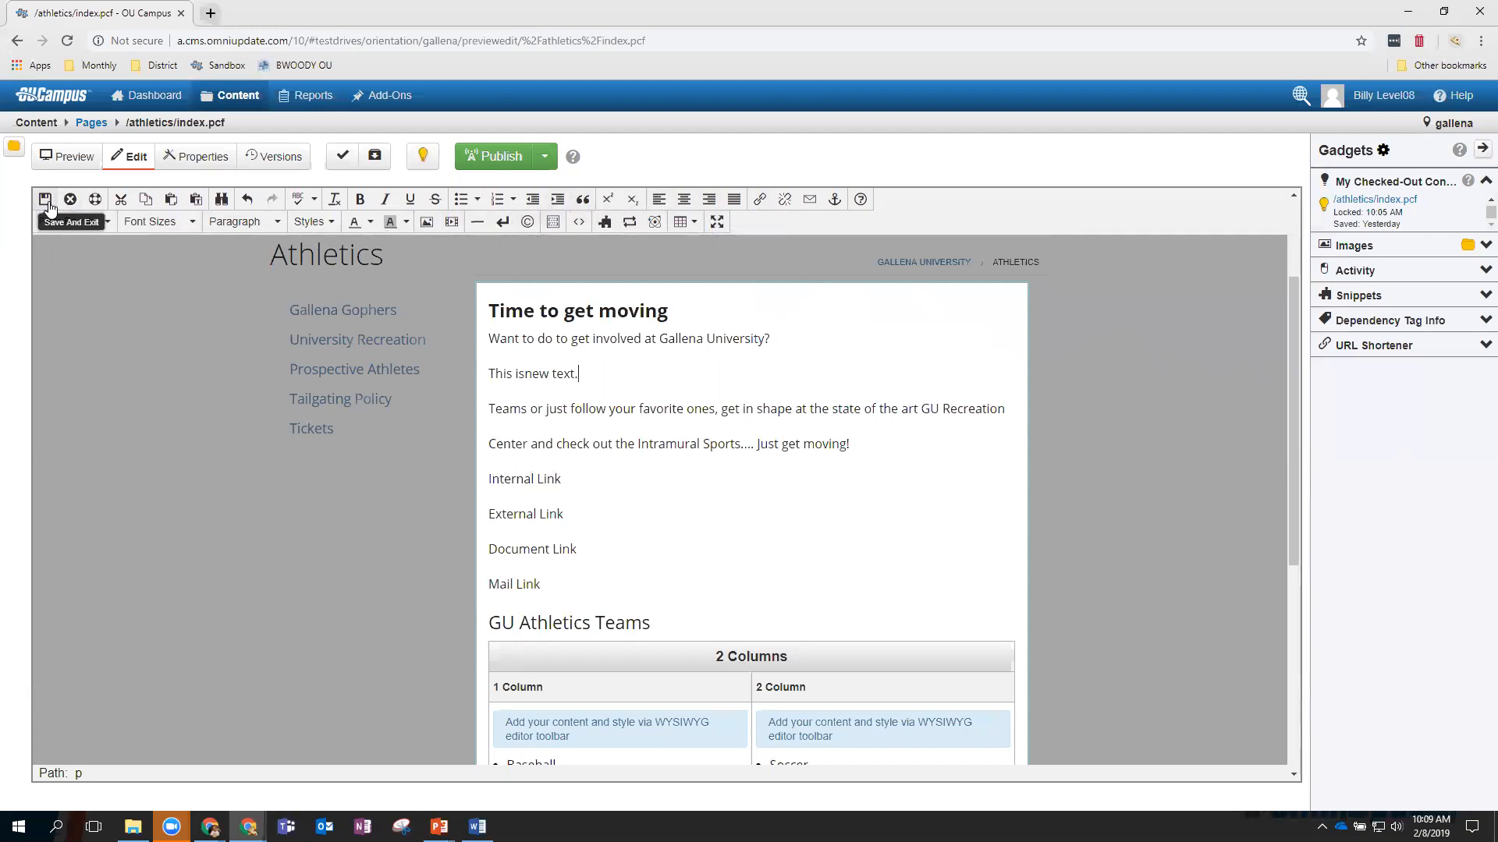
Save the intro edits and close the WYSIWYG editor with Save And Exit.
left_click(70, 201)
left_click(46, 201)
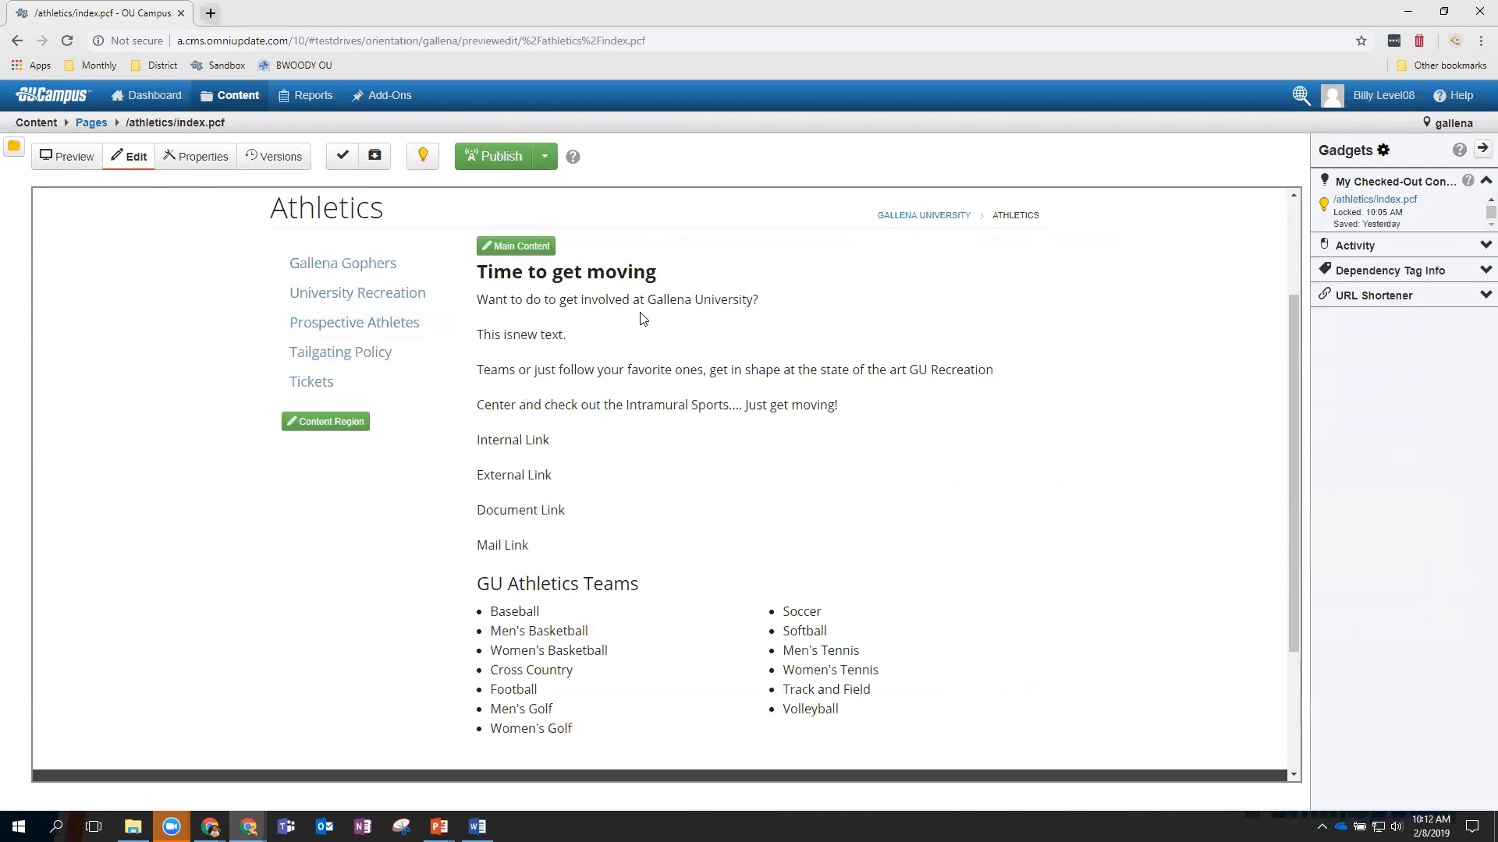
Open the Athletics page's Versions list and scroll through its 32 saved versions.
left_click(279, 167)
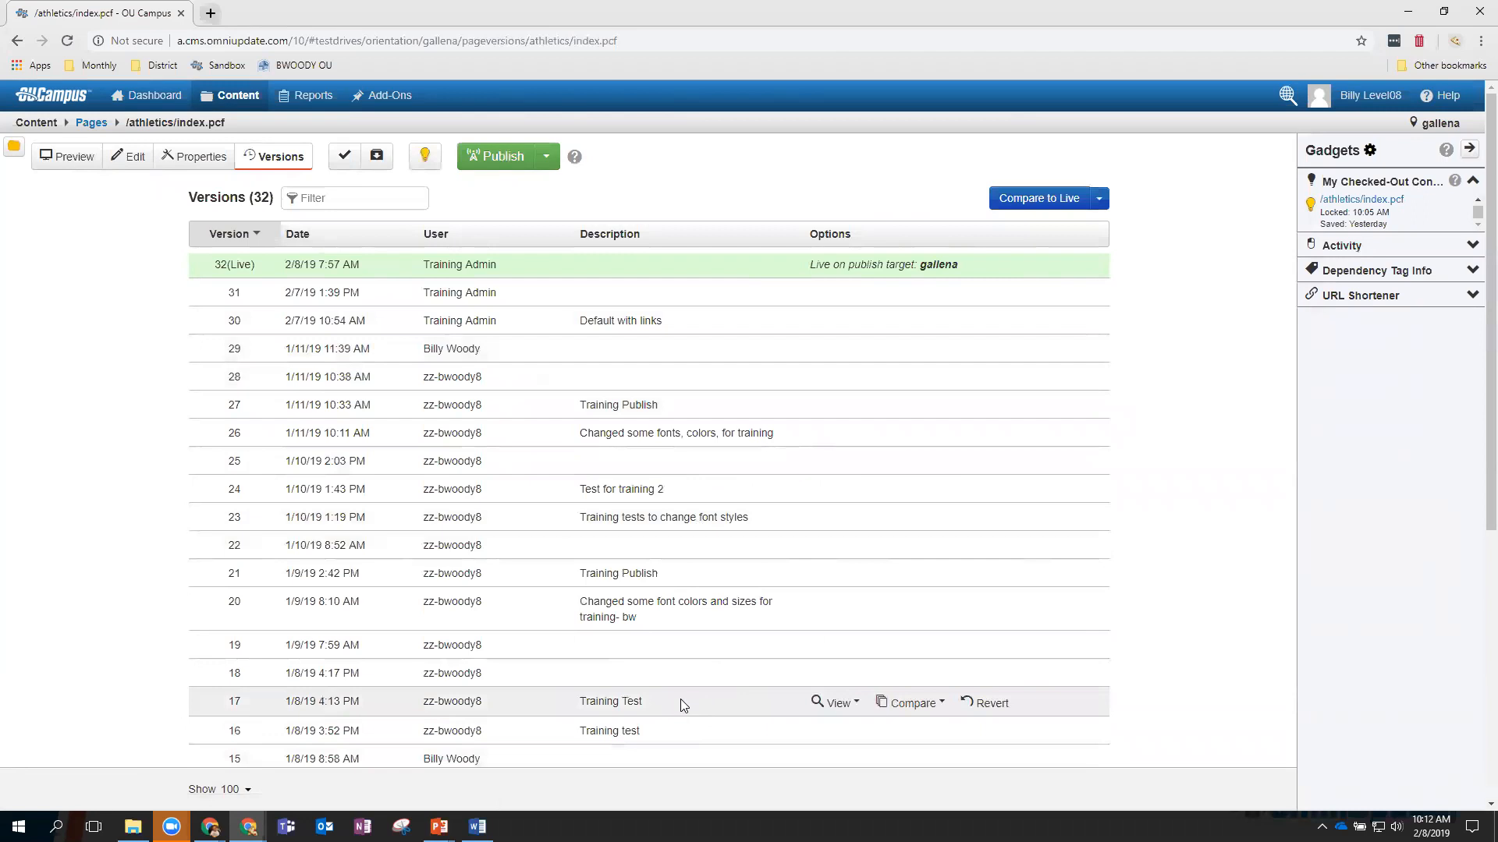
scroll(681, 700, "down", 6)
scroll(680, 700, "up", 3)
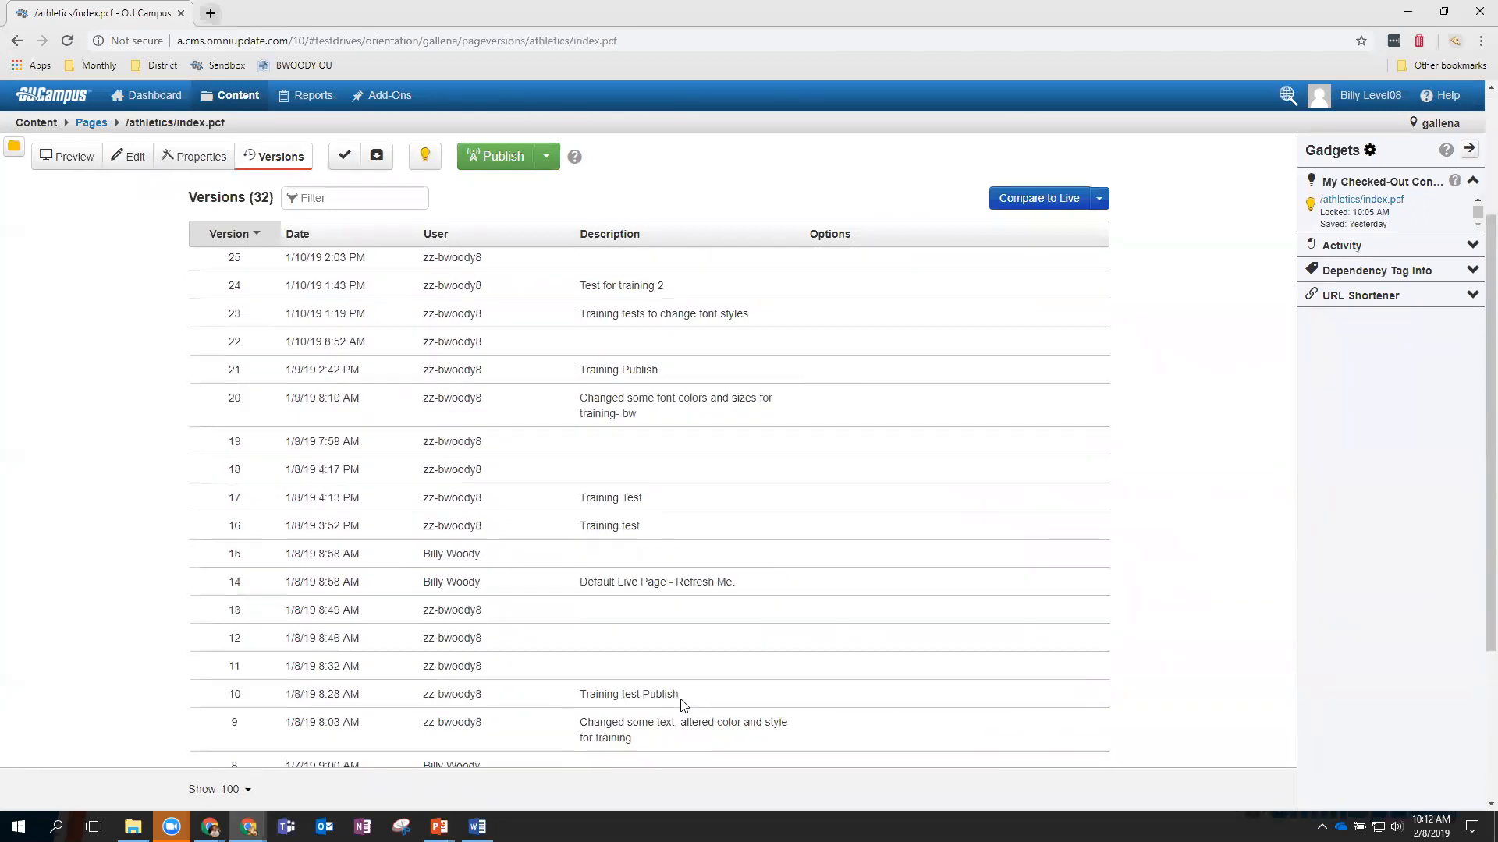
scroll(681, 702, "up", 3)
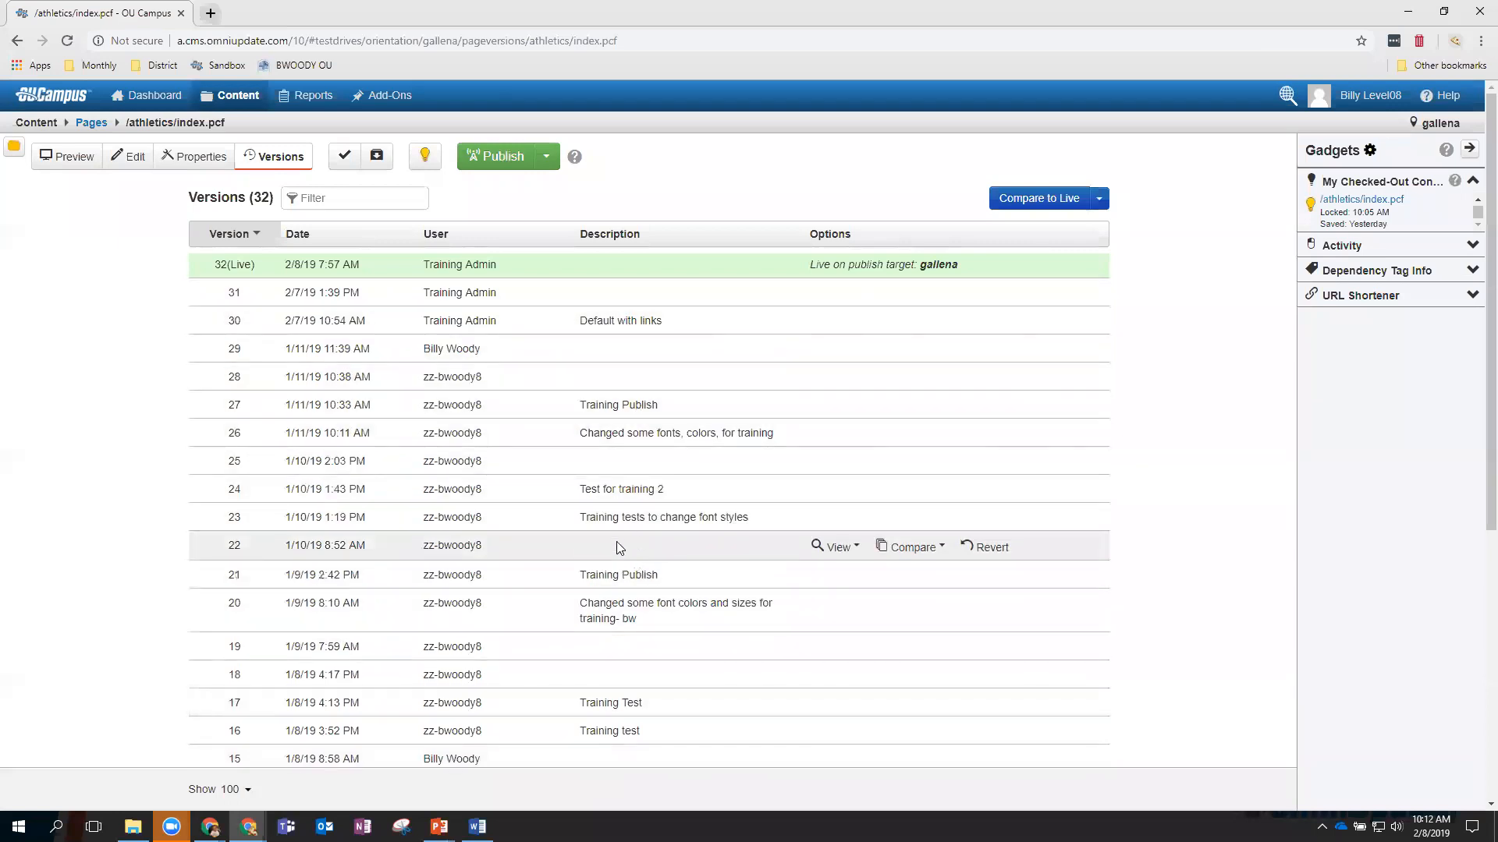
Save the current Athletics page as version 33 described 'Training for Feb'.
left_click(378, 156)
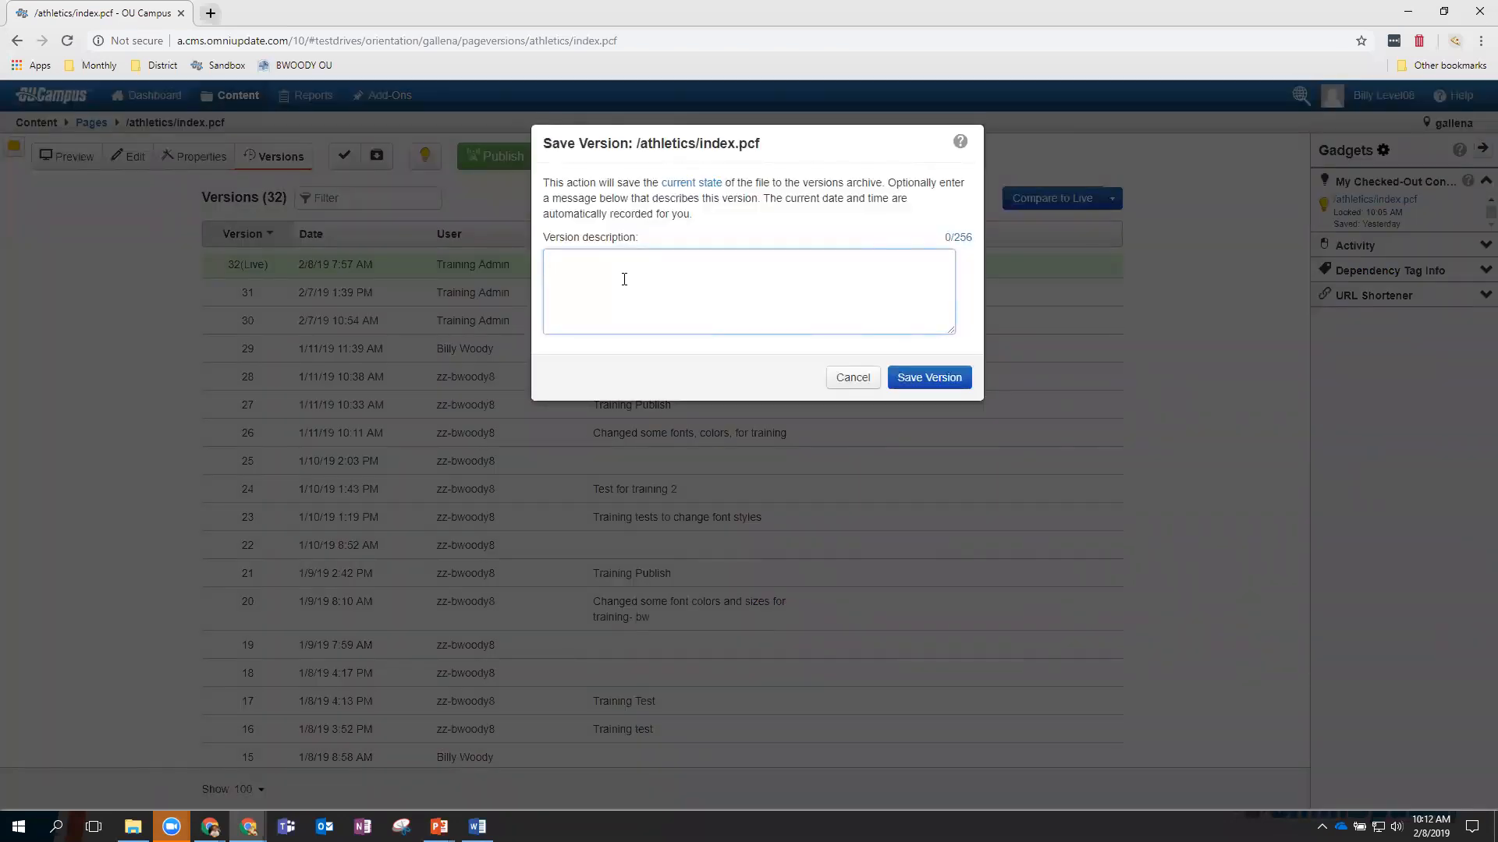
type("Training for Feb")
left_click(932, 380)
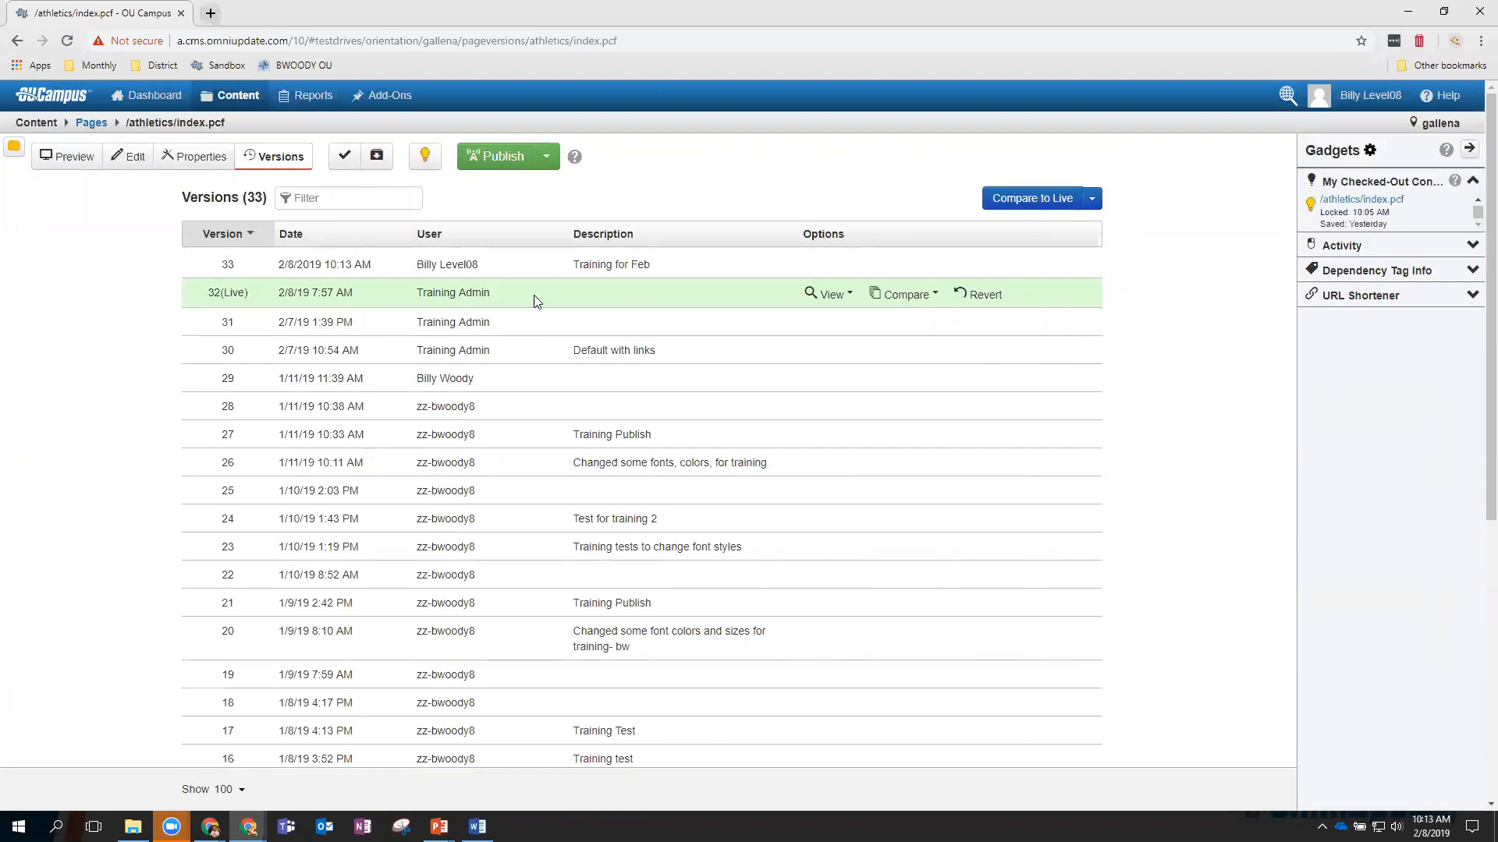
View the live version 32 page in a new tab, then return to the version list's Compare options.
left_click(830, 295)
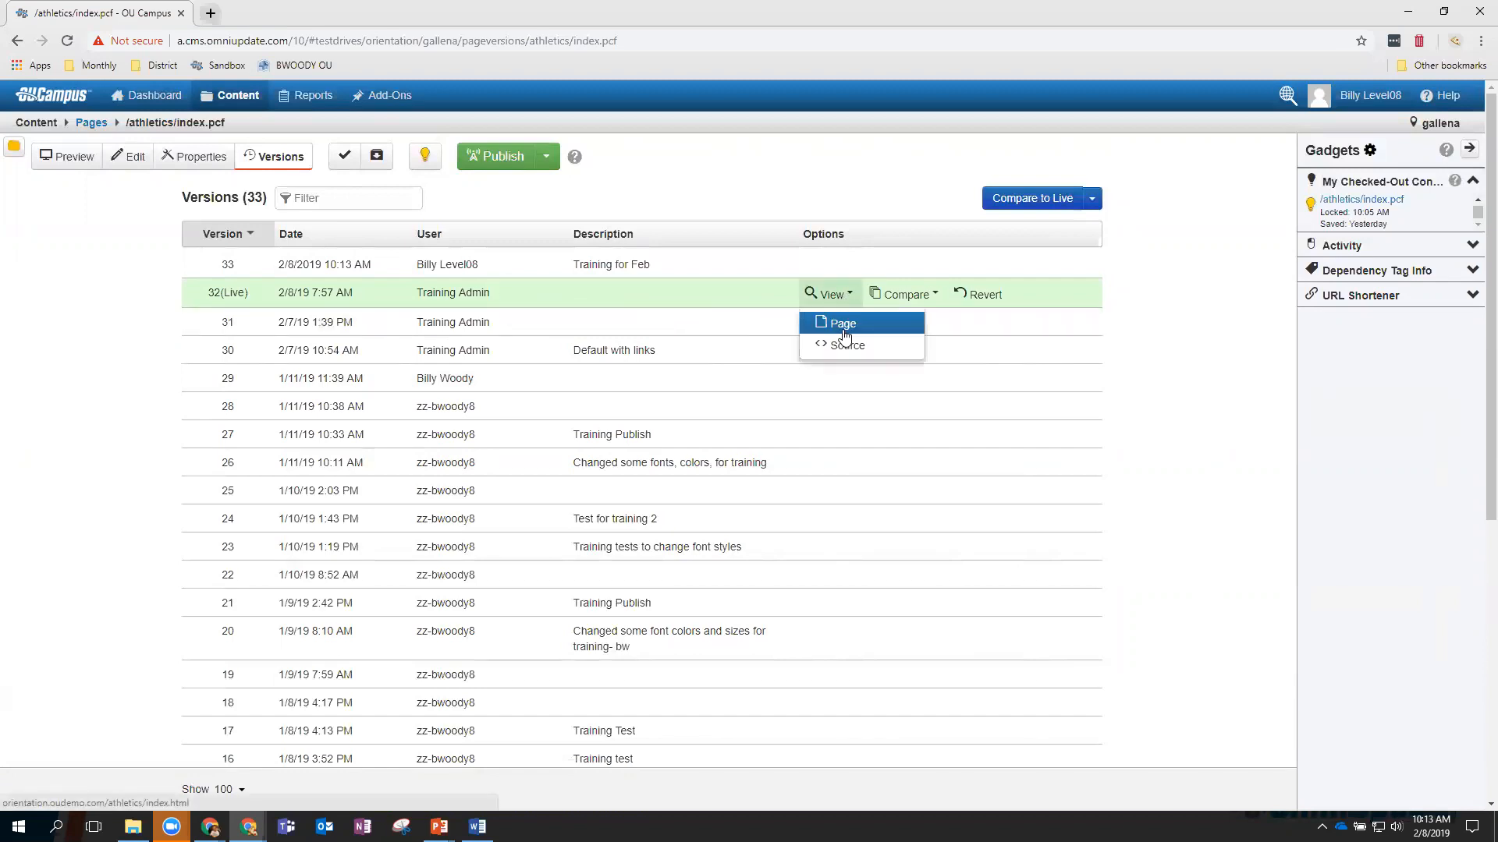
left_click(844, 332)
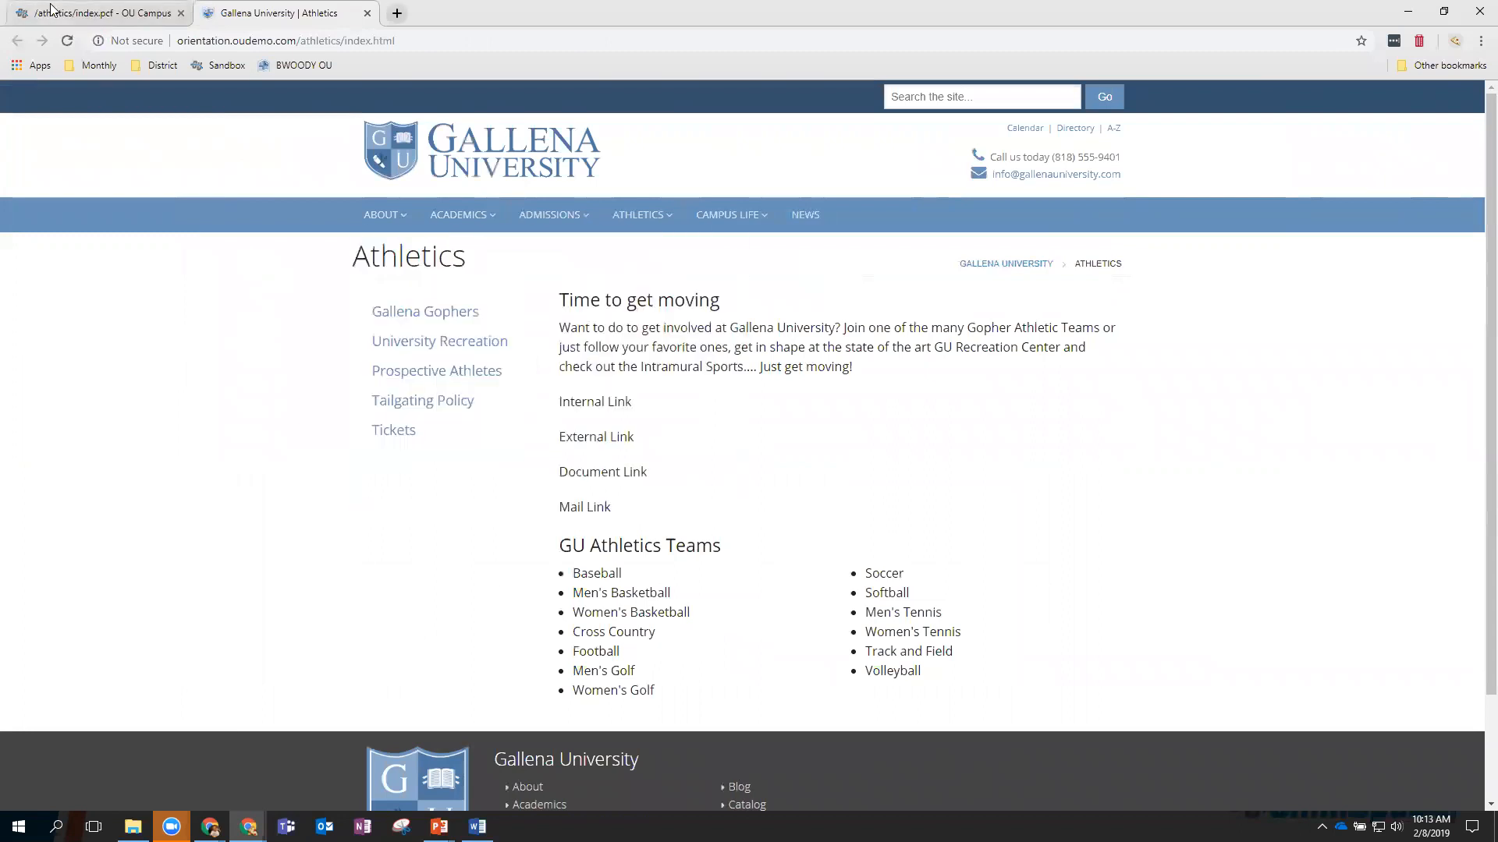
left_click(88, 21)
mouse_move(825, 306)
left_click(905, 295)
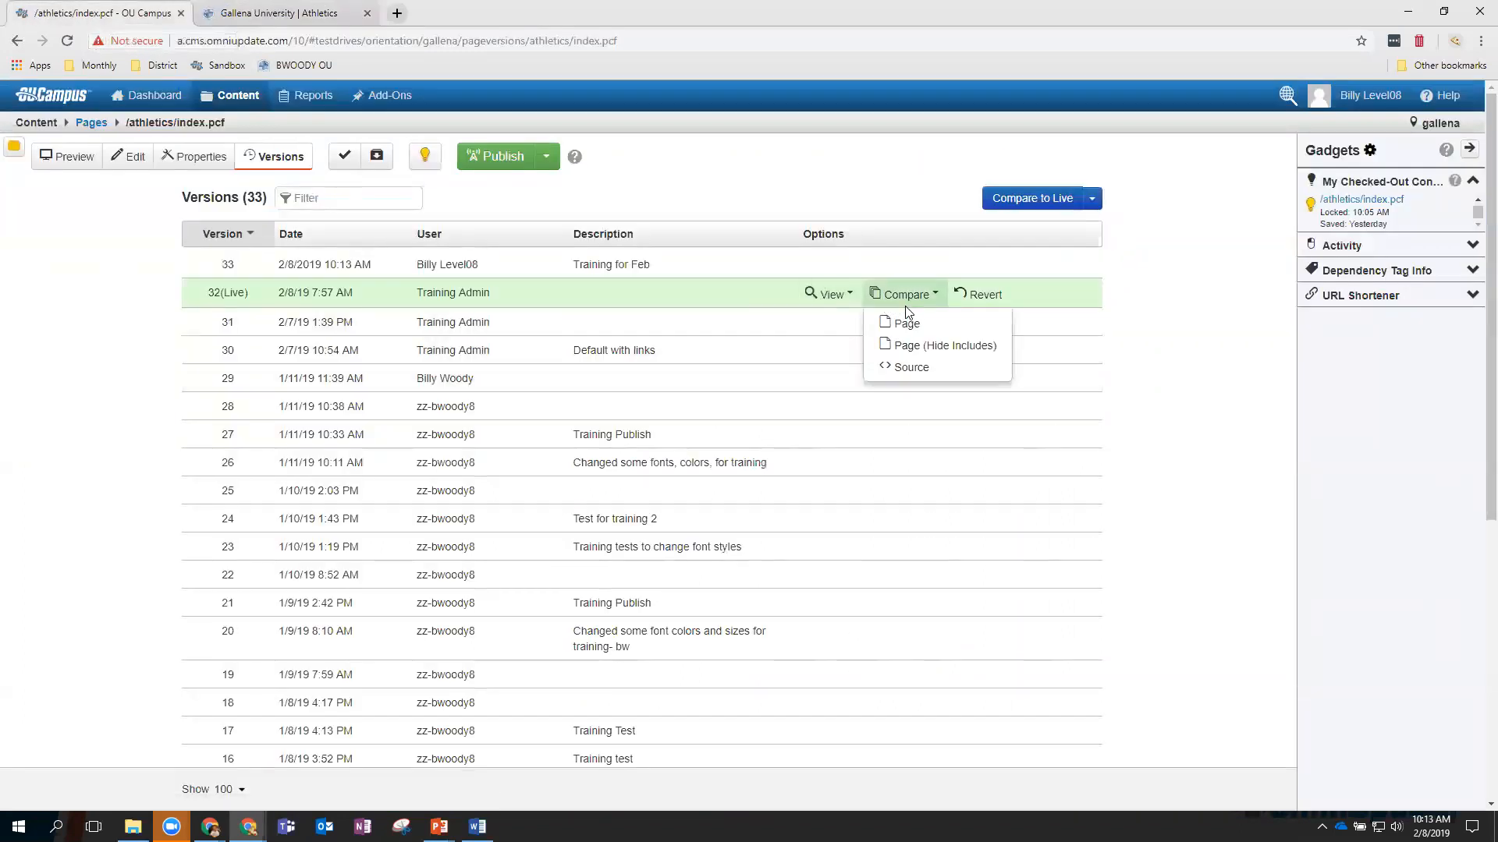
left_click(905, 326)
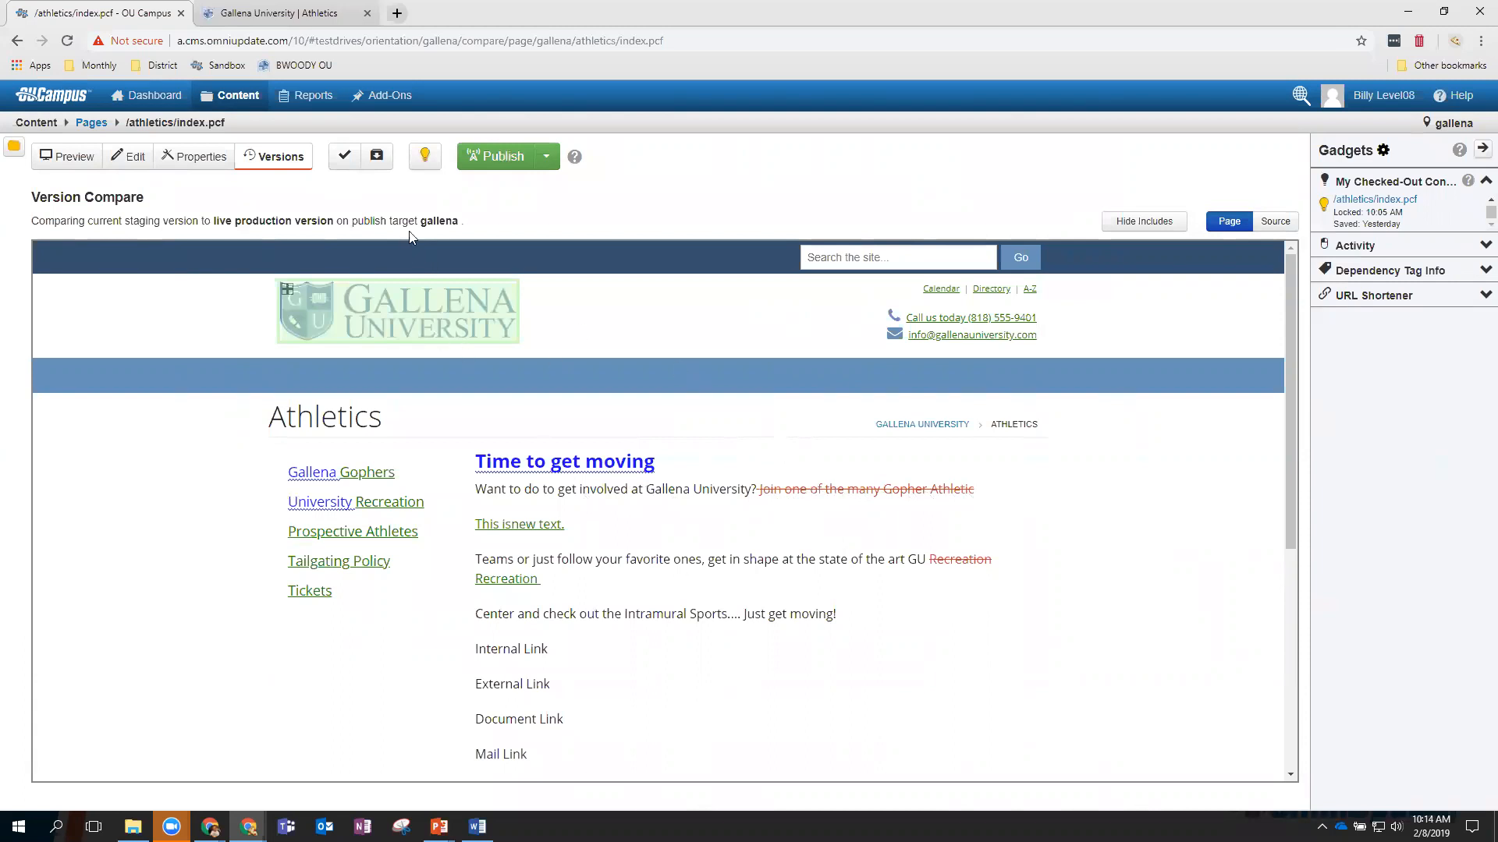
left_click(282, 160)
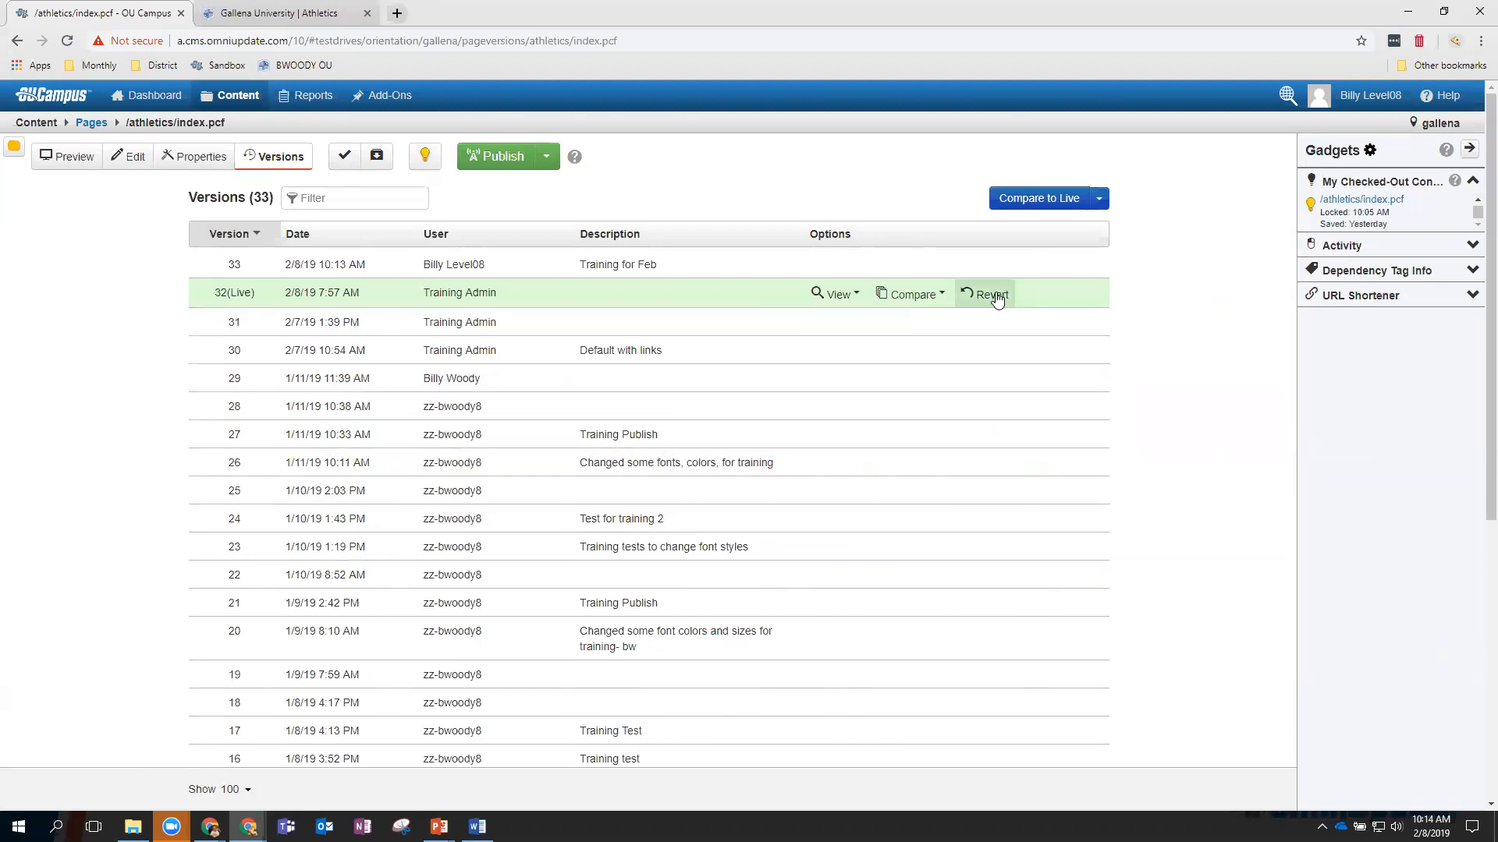
Revert the Athletics page to revision 32 (Live), restoring the 'Time to get moving' intro, and resume editing.
left_click(990, 295)
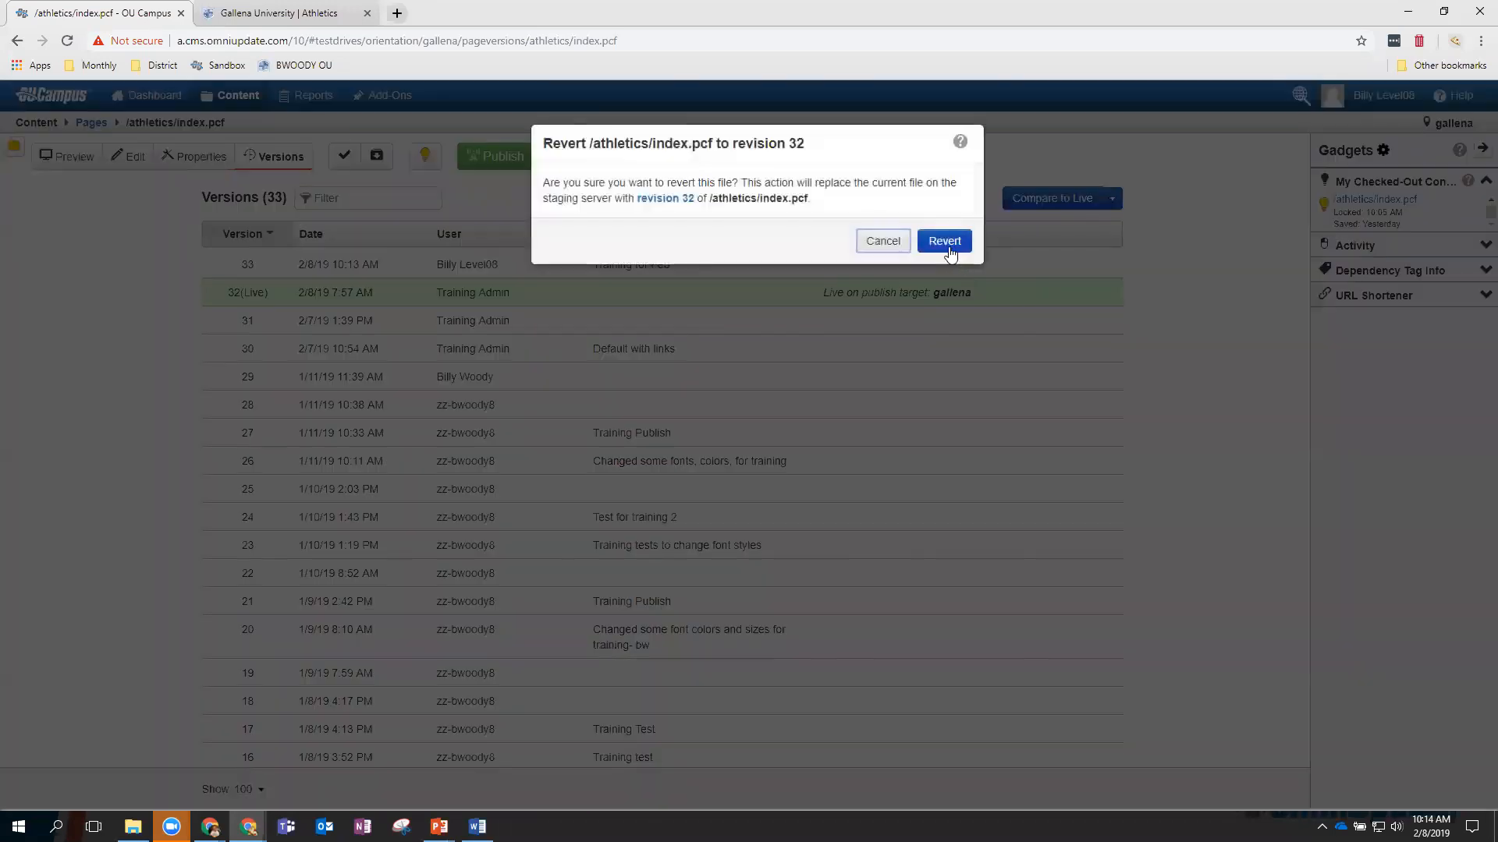
left_click(944, 241)
mouse_move(892, 278)
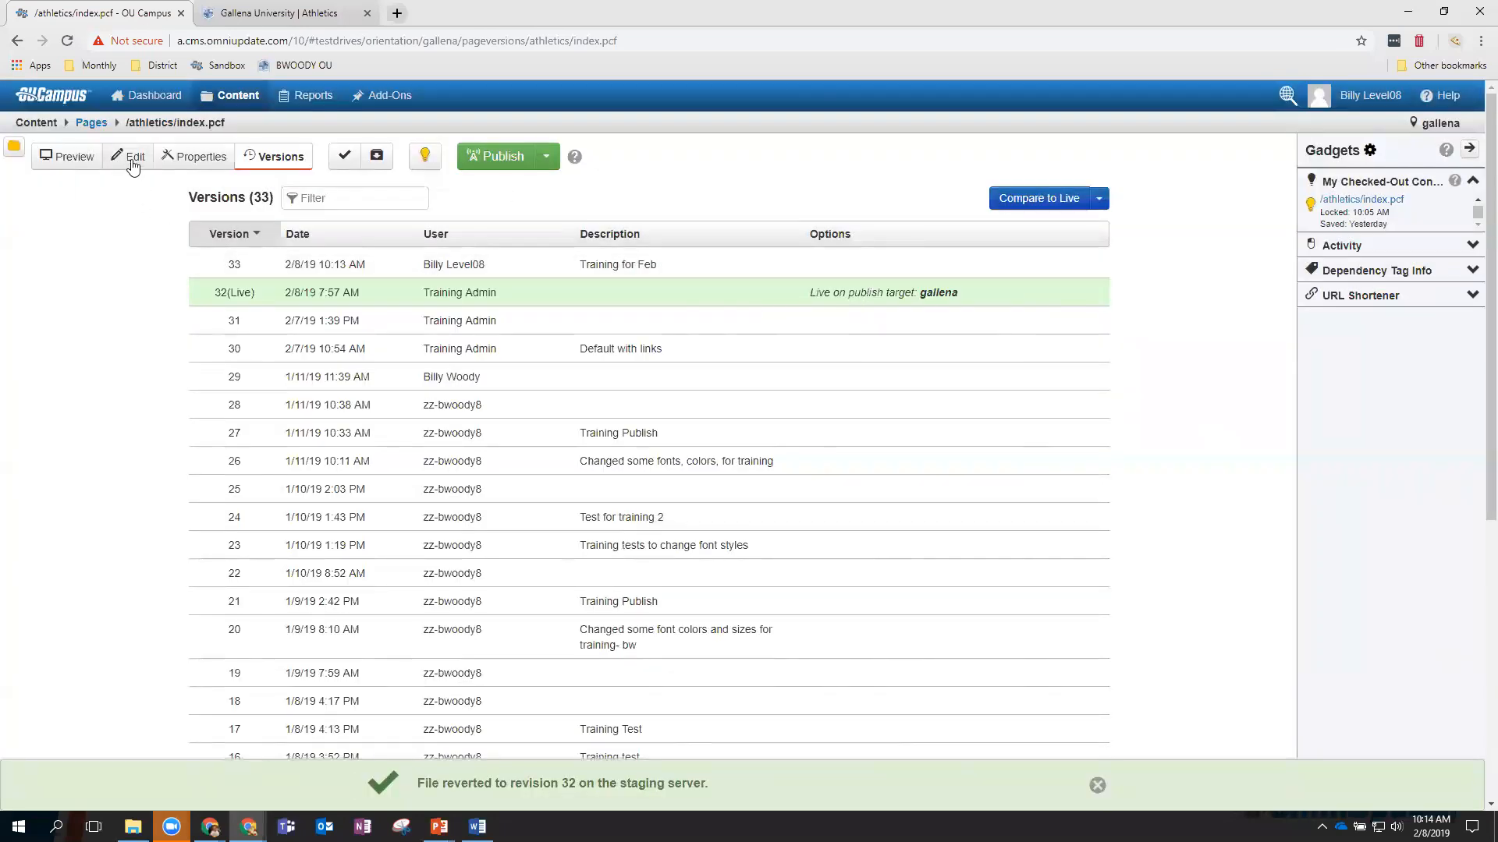
left_click(133, 163)
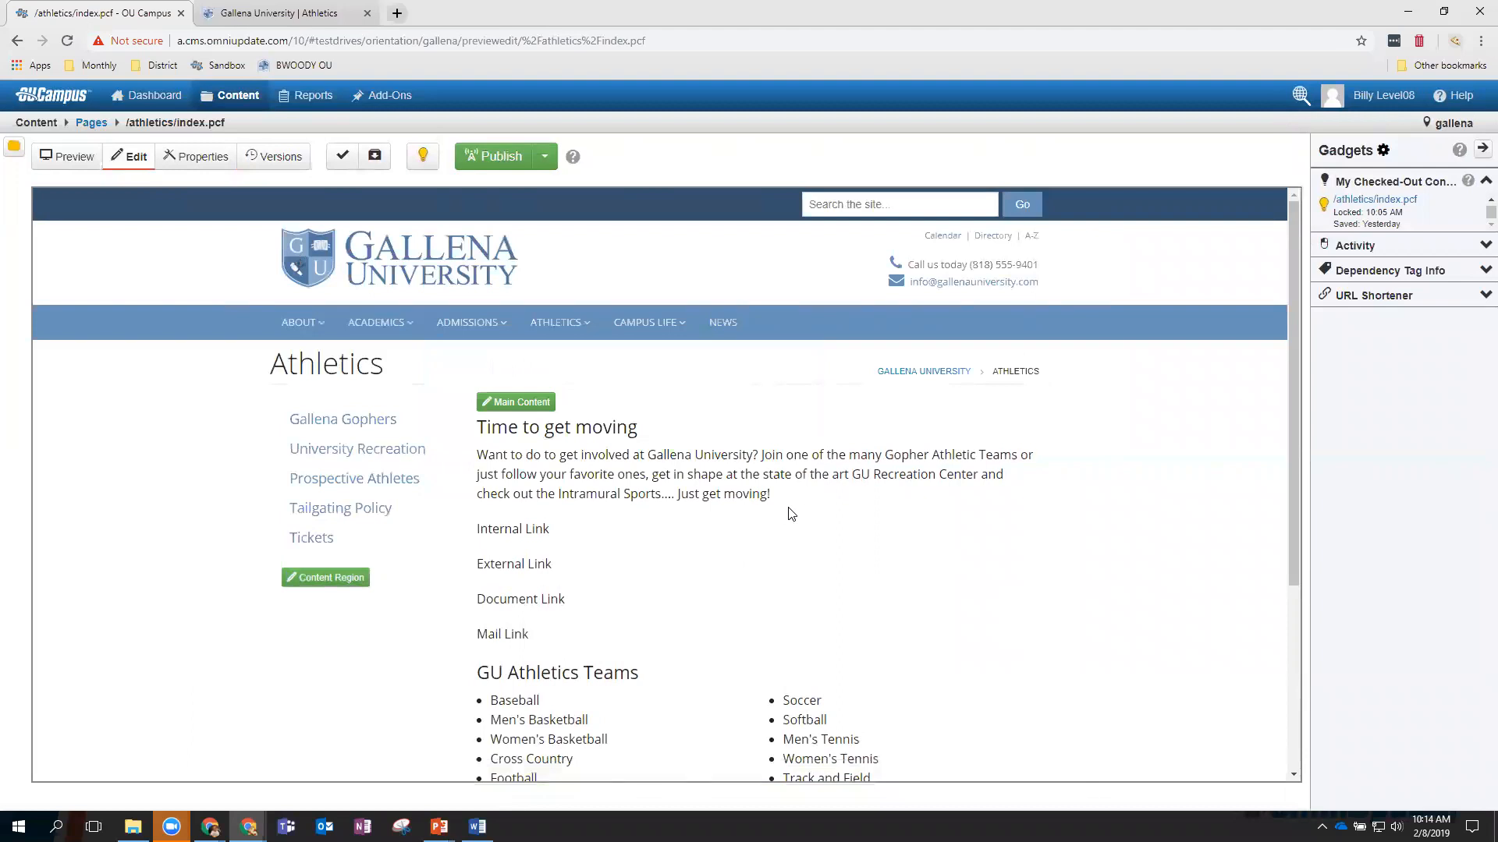
Open the main content for editing, place the cursor in the intro paragraph, and start an image insert.
left_click(518, 404)
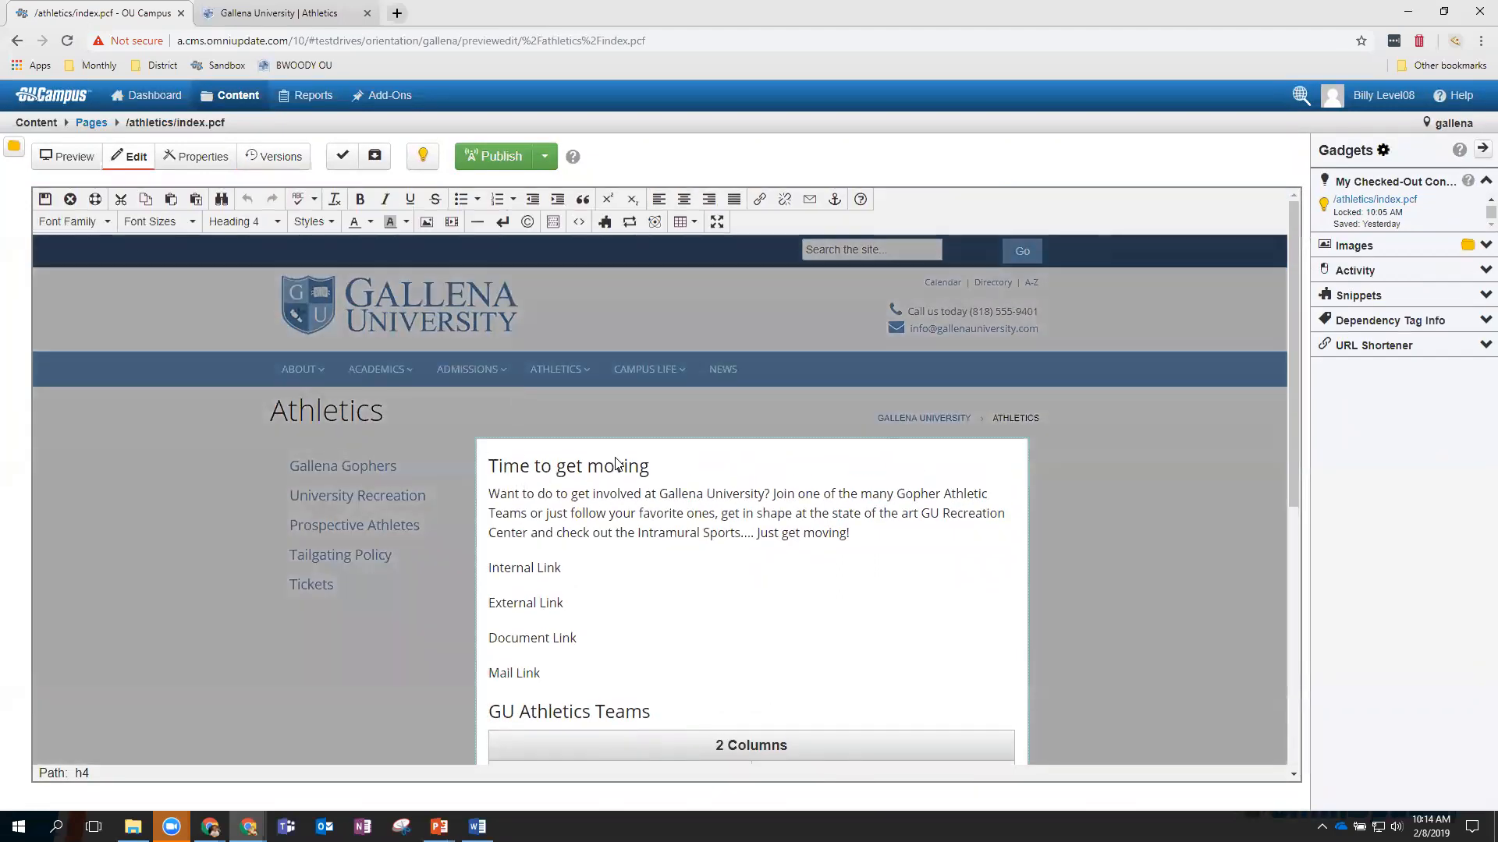
left_click(490, 499)
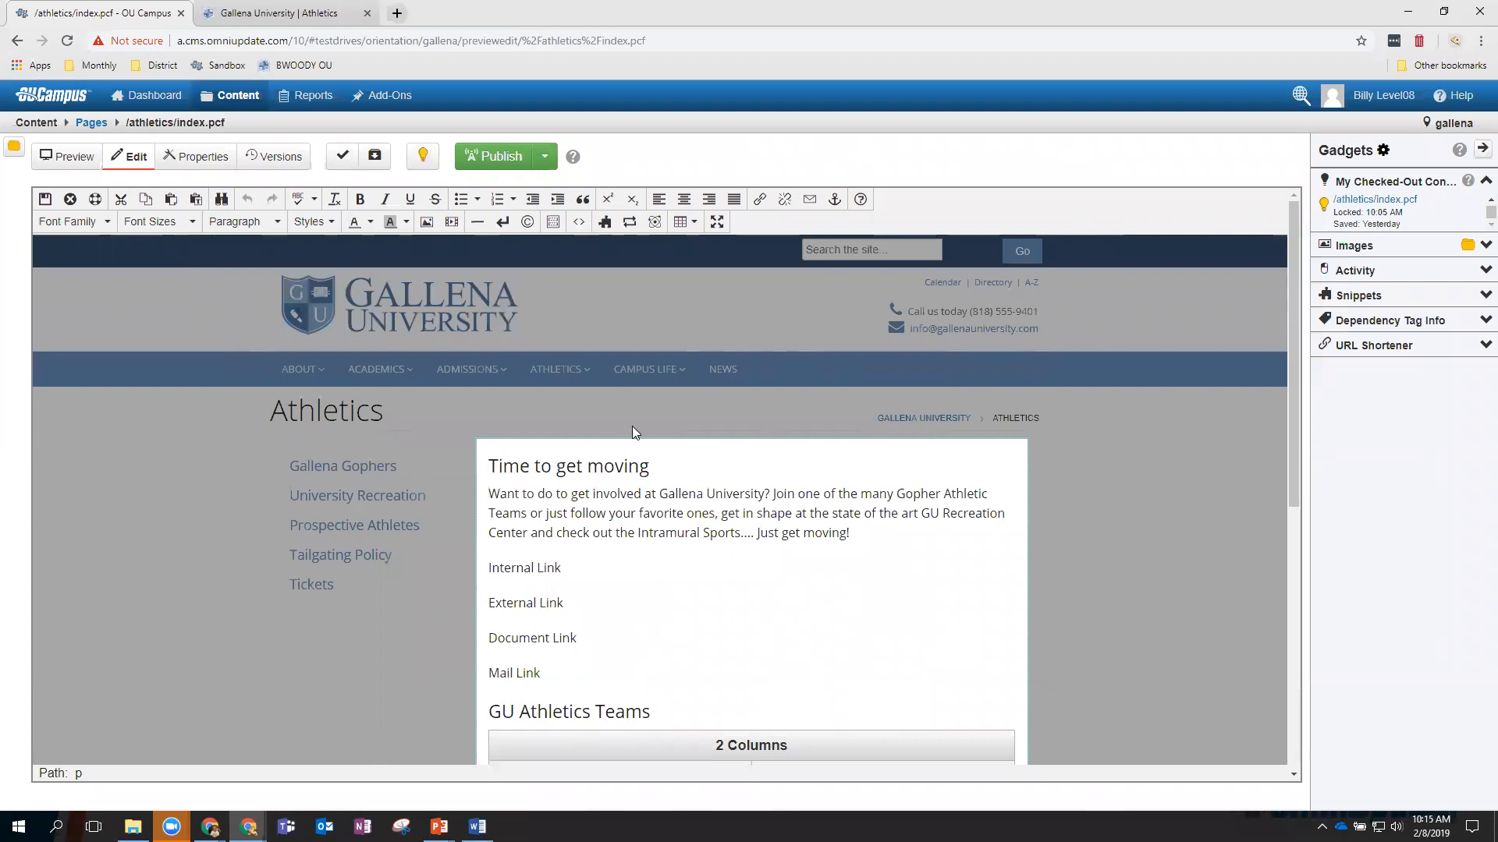
left_click(426, 223)
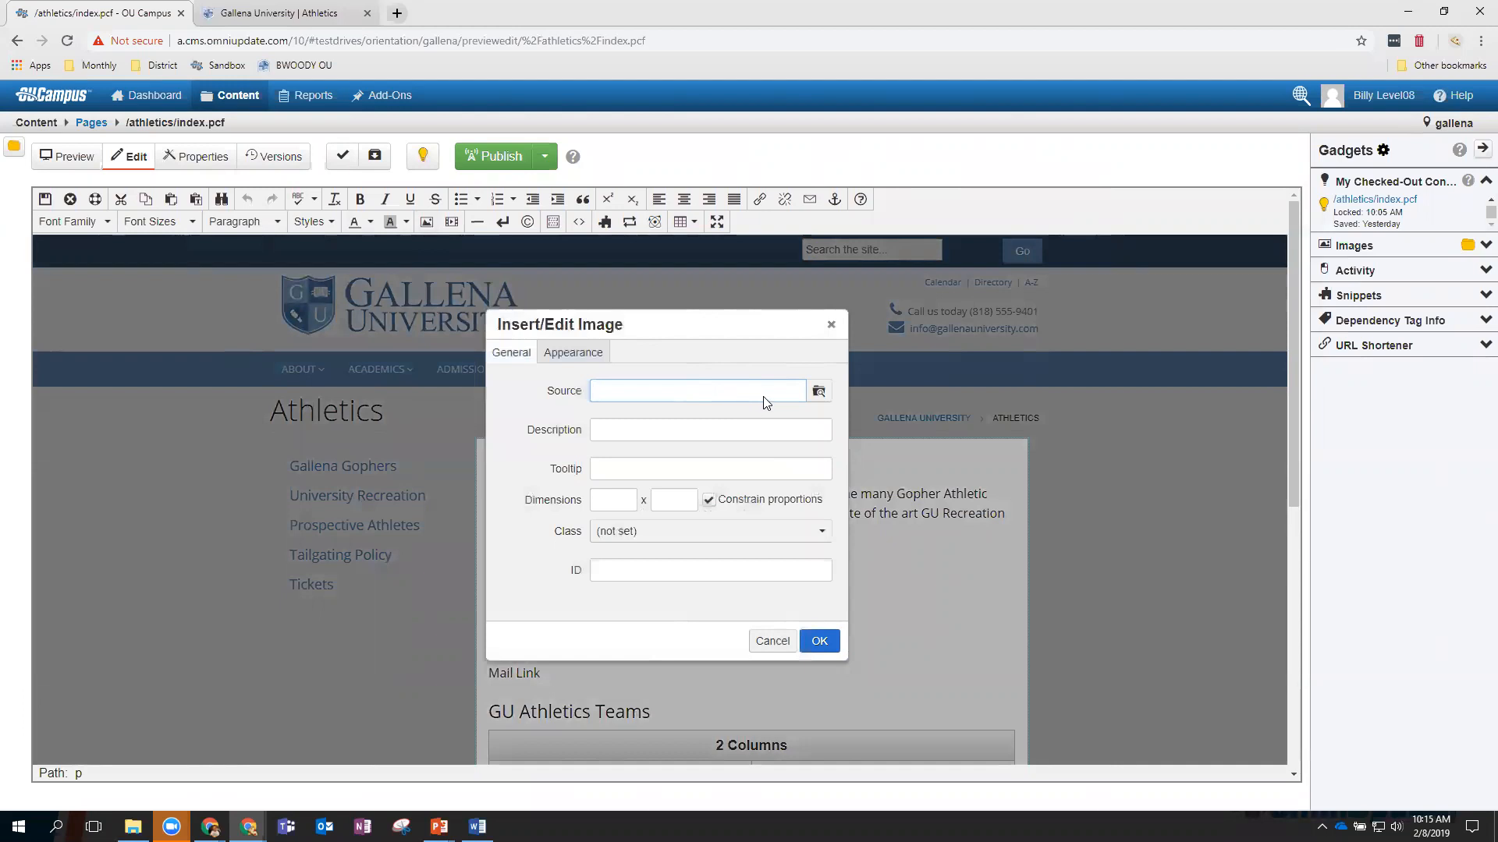
Browse to images > campus, preview blocksom_library.png and burgess_hall.png, then select tailgate.jpg.
left_click(817, 392)
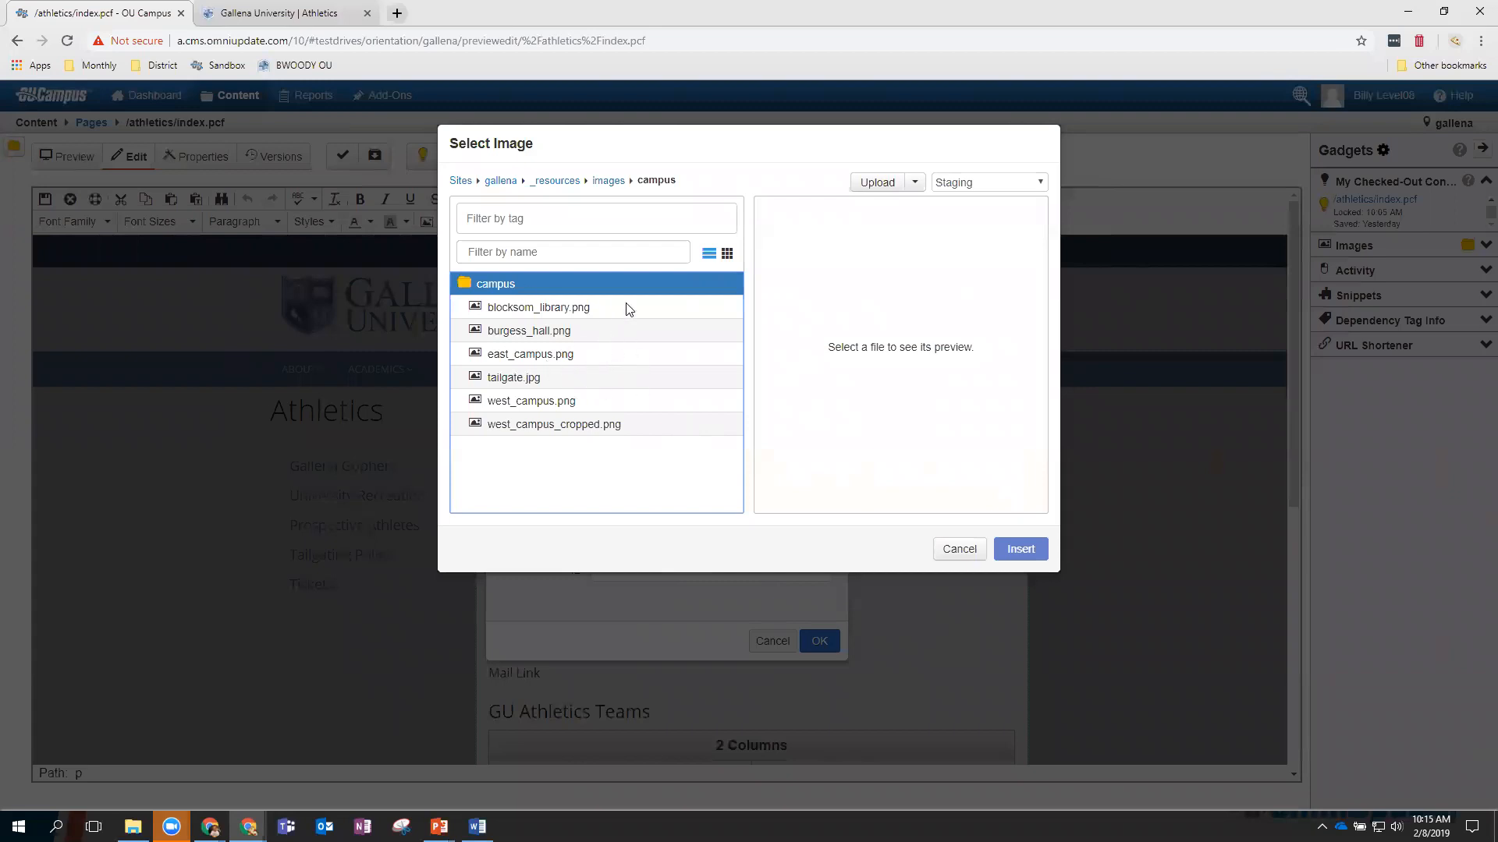
left_click(608, 184)
left_click(555, 184)
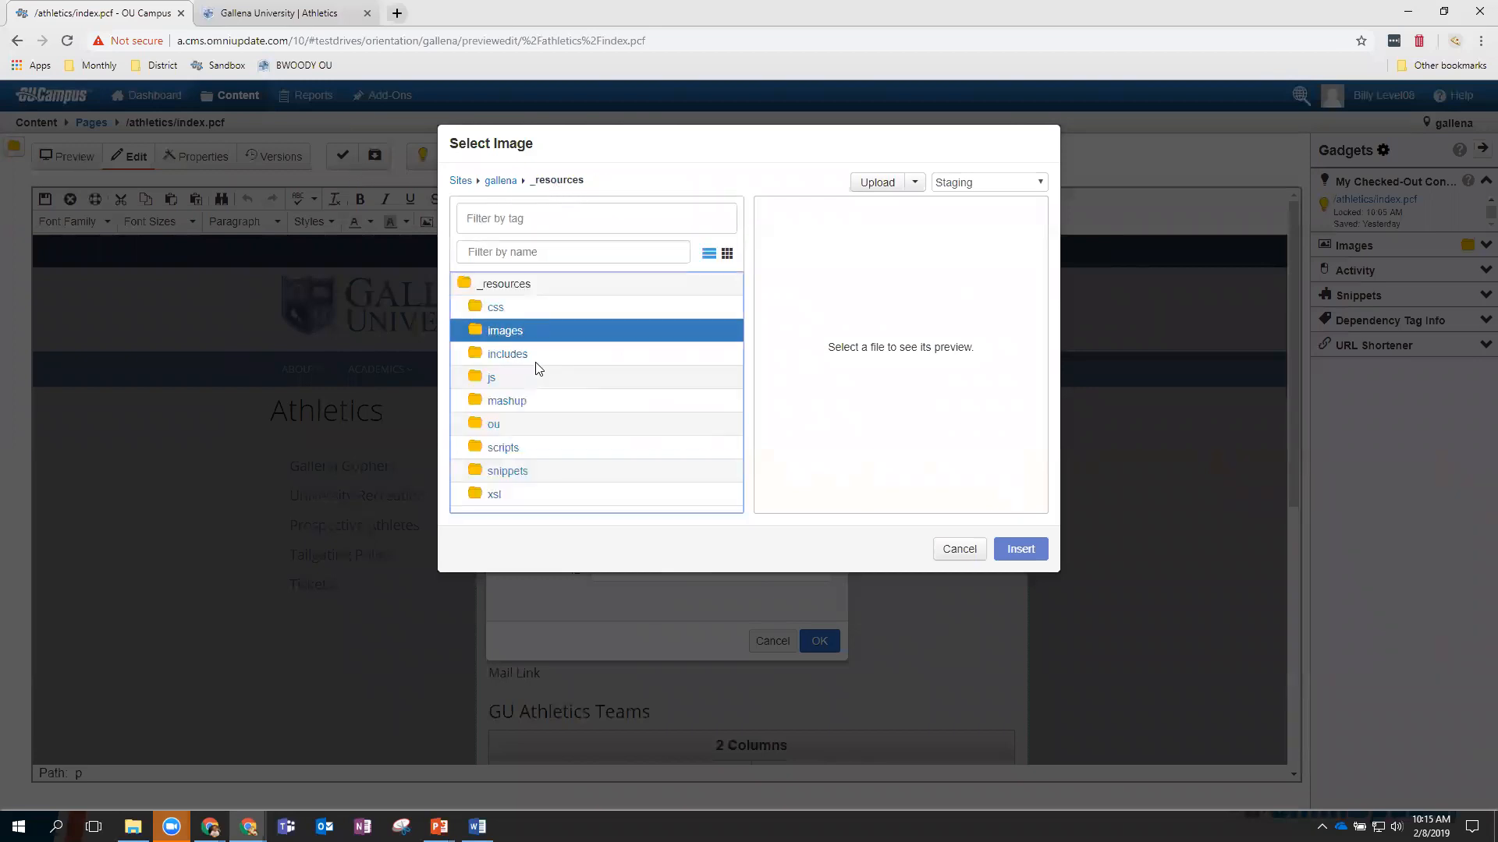
left_click(512, 341)
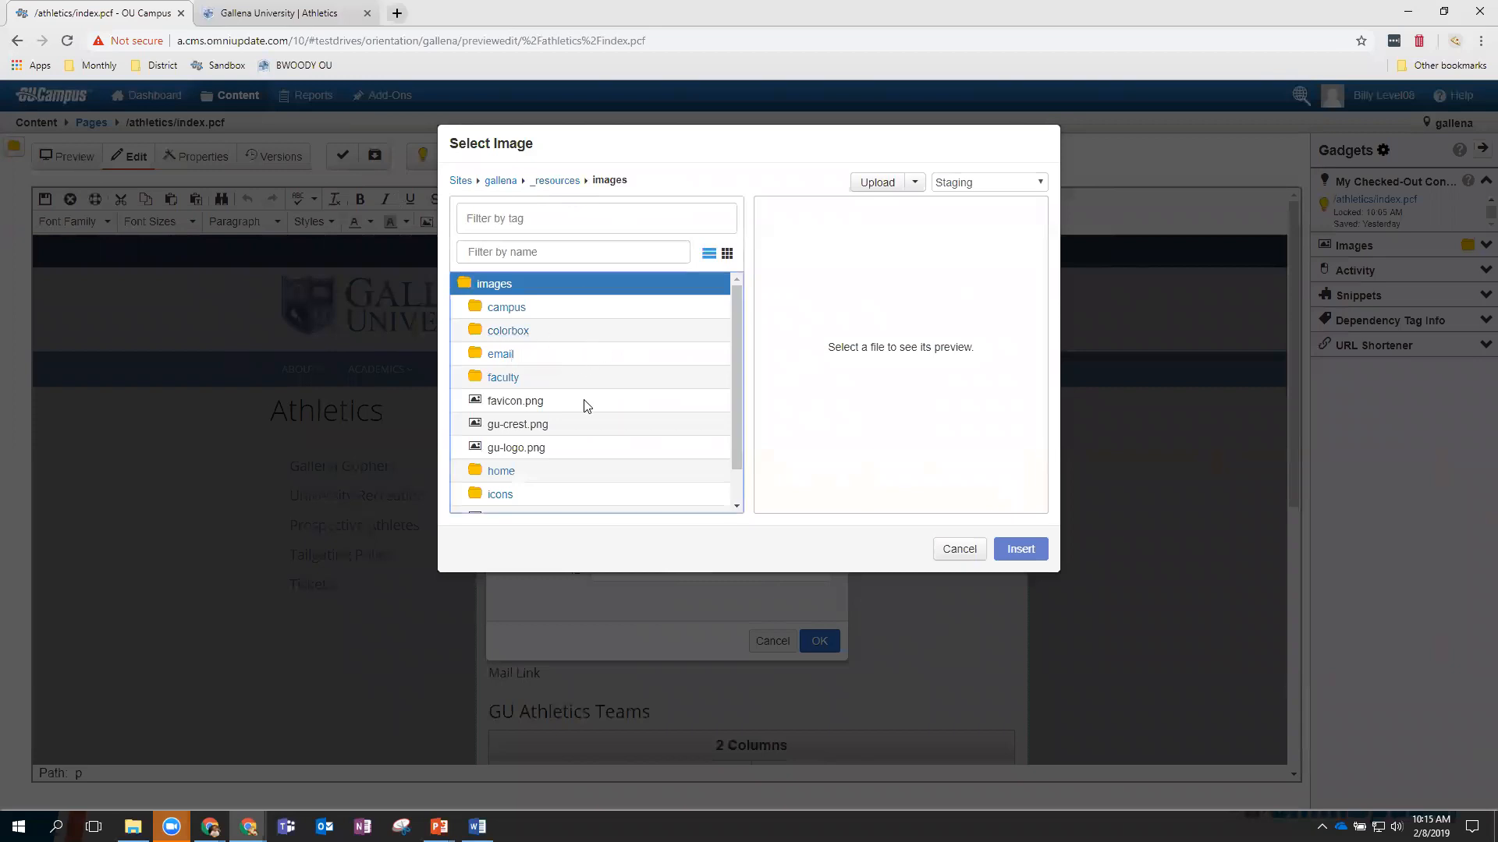
scroll(581, 409, "down", 1)
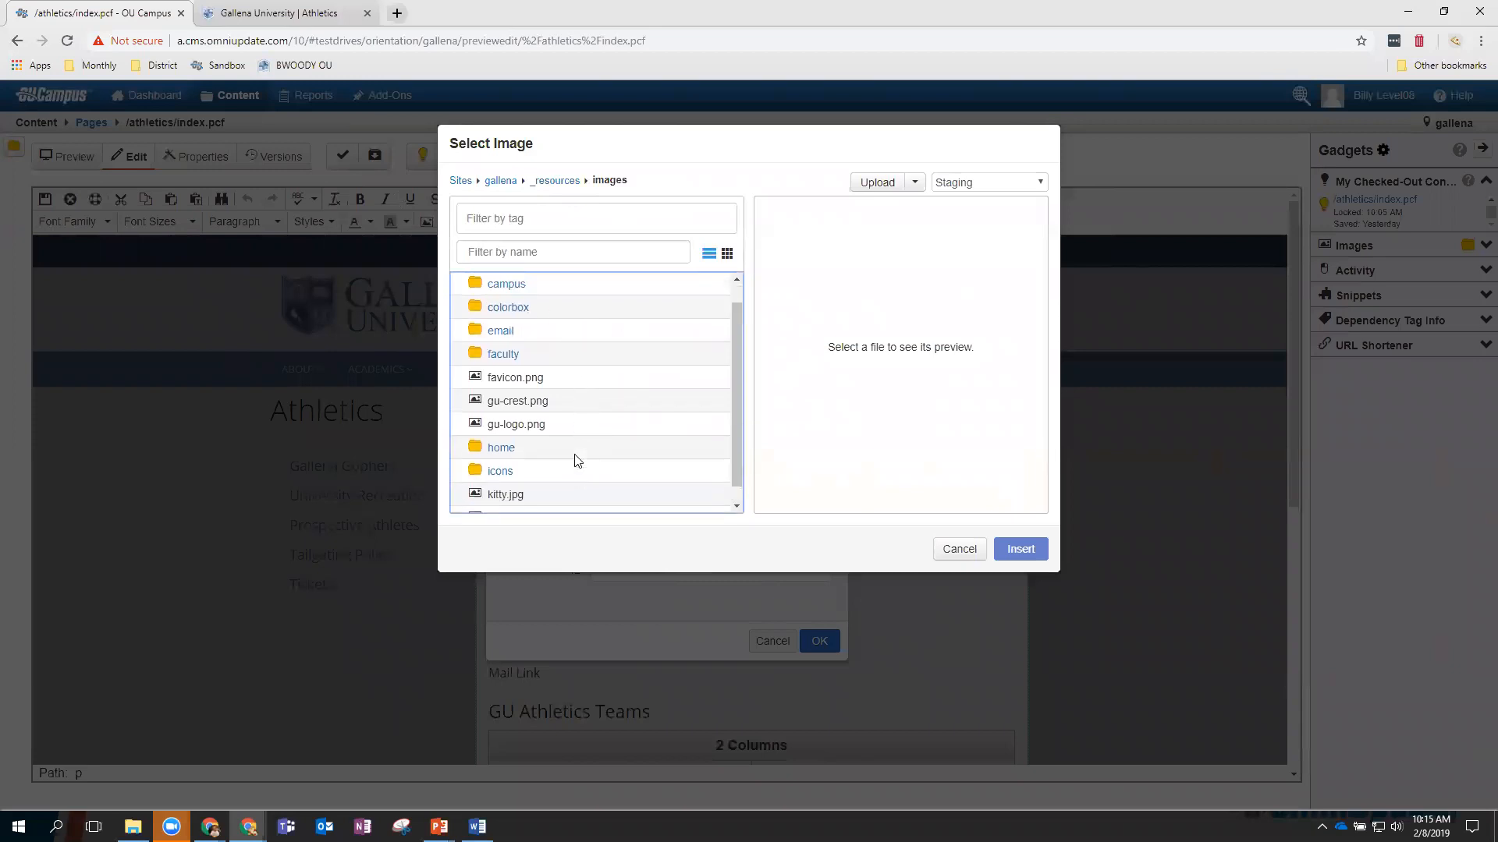
scroll(576, 445, "up", 1)
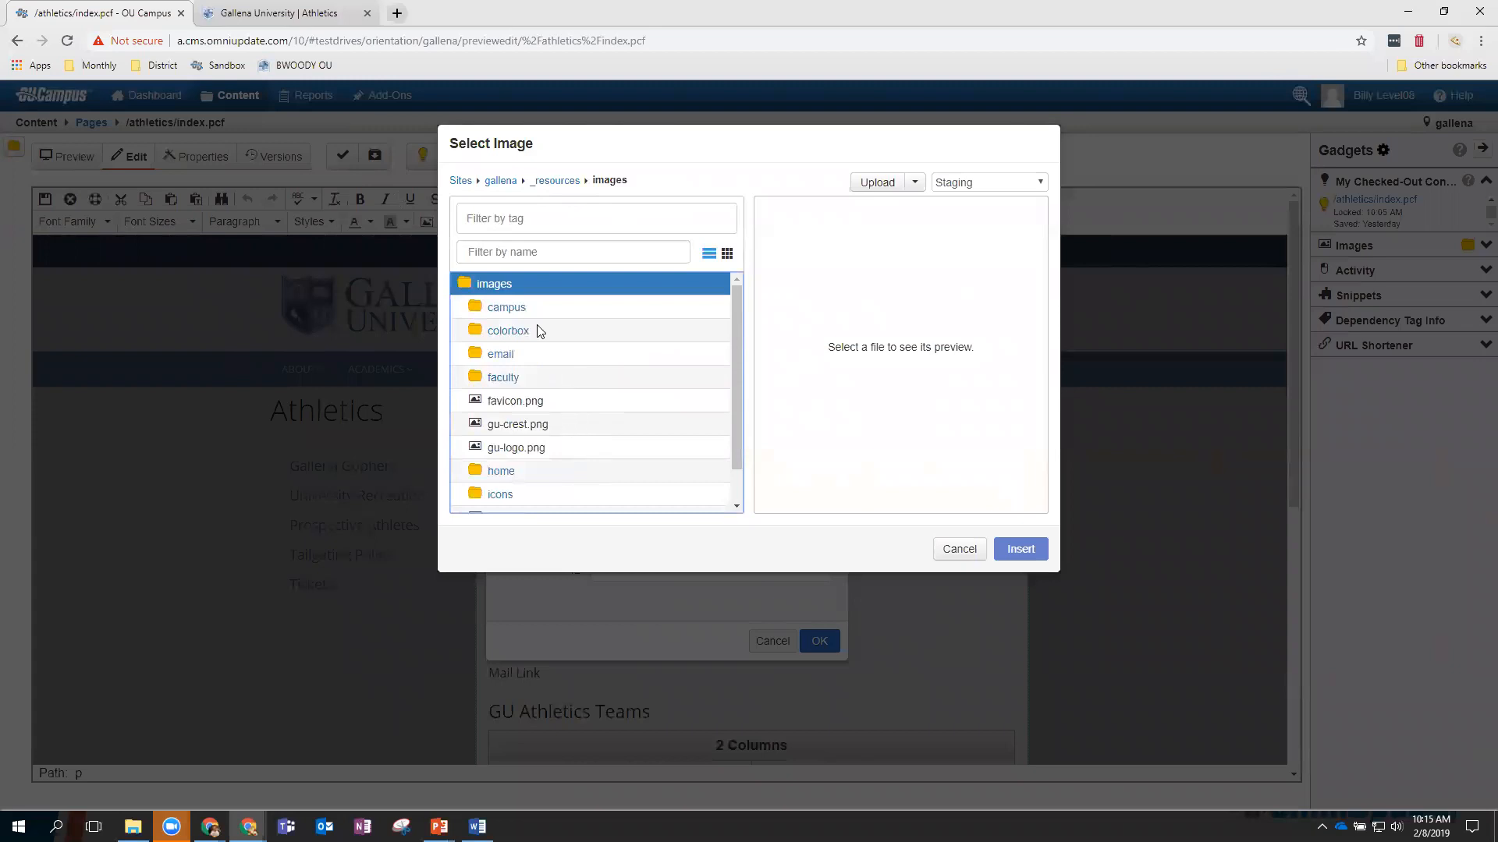
left_click(507, 307)
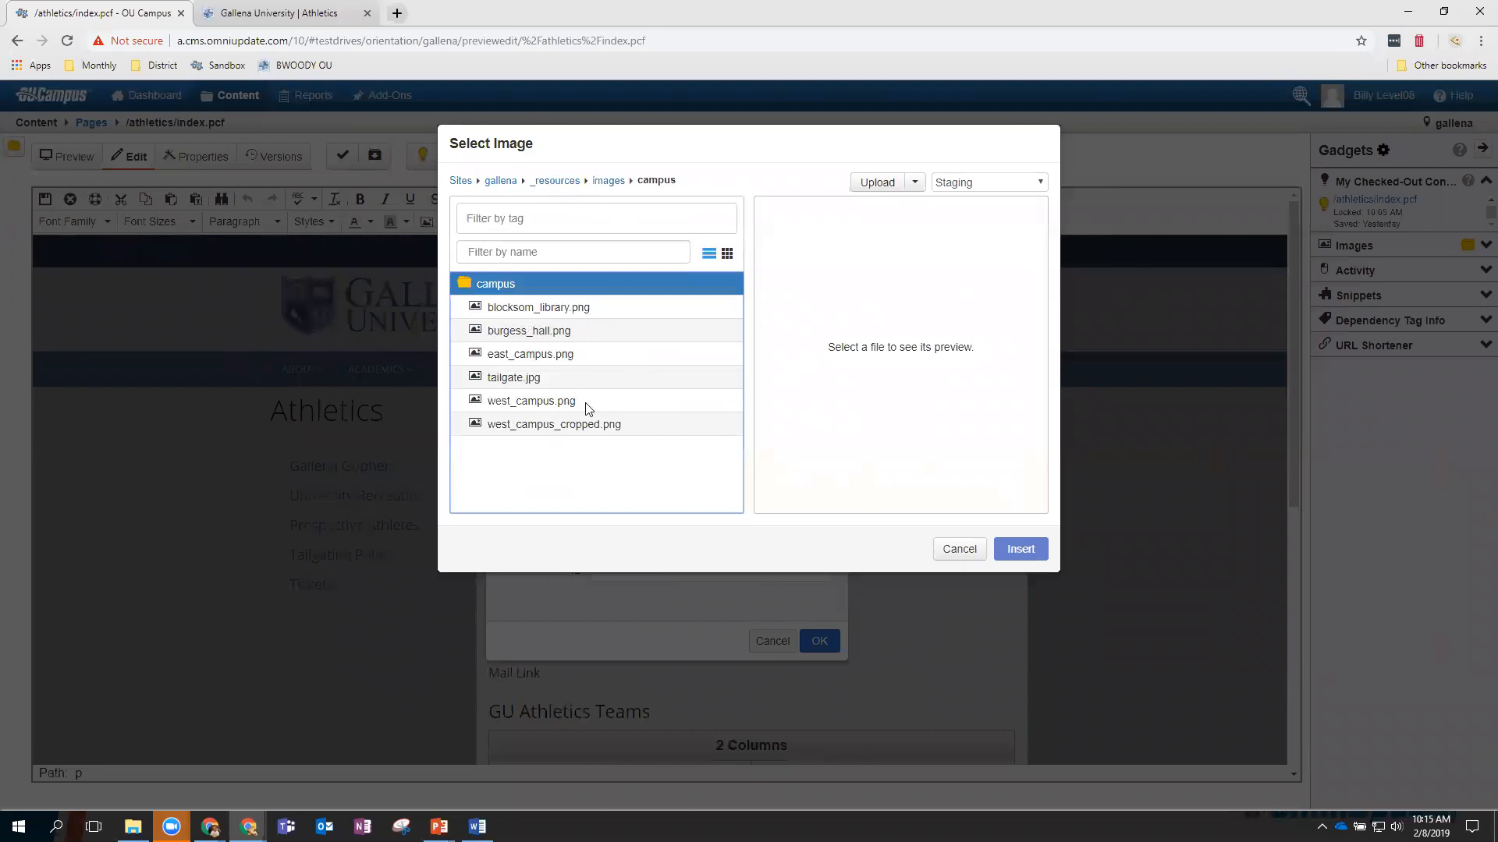
left_click(548, 308)
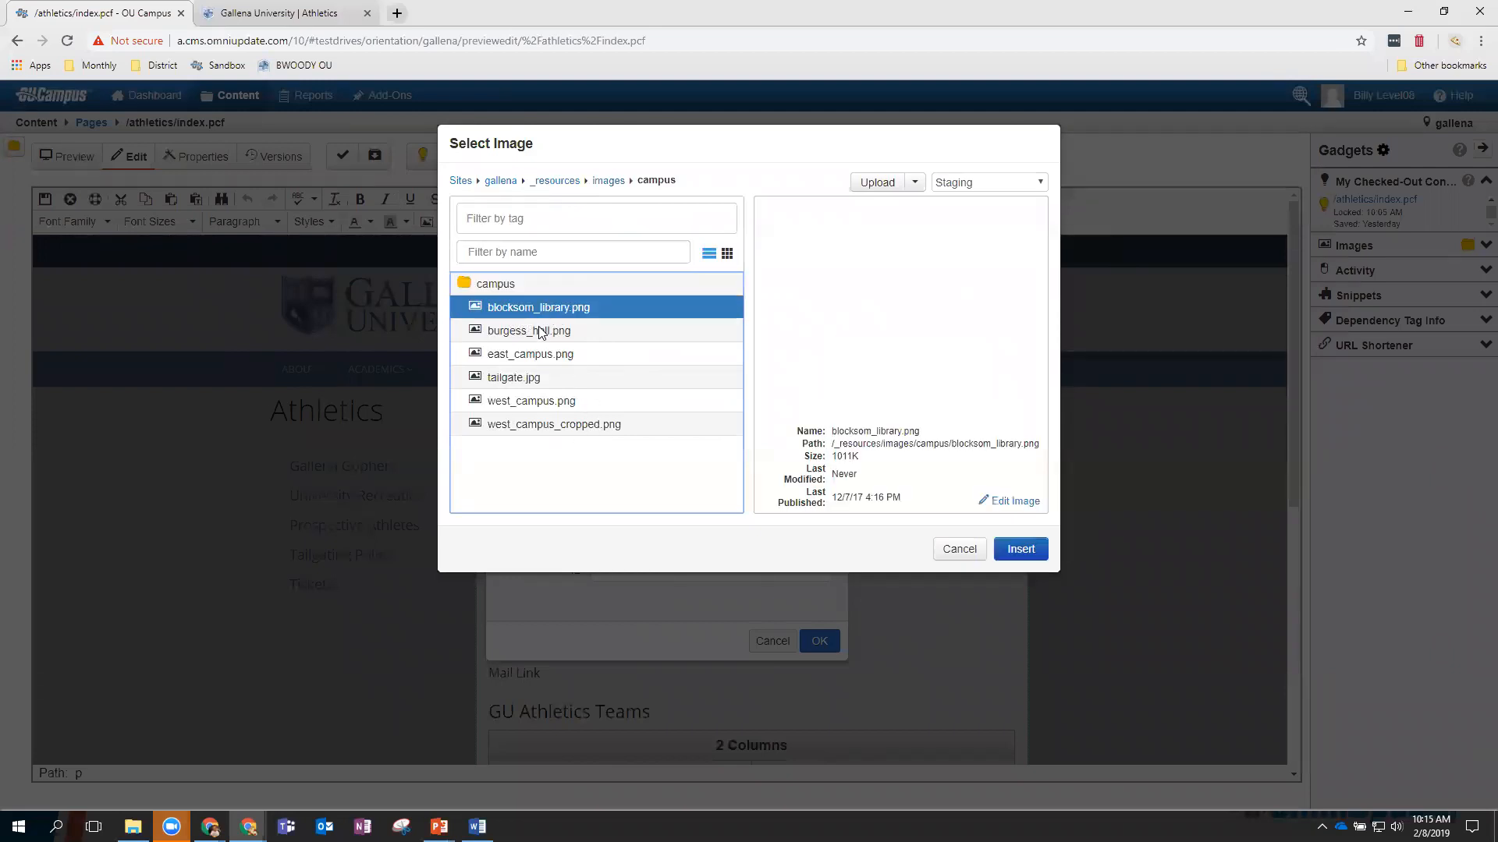
left_click(539, 332)
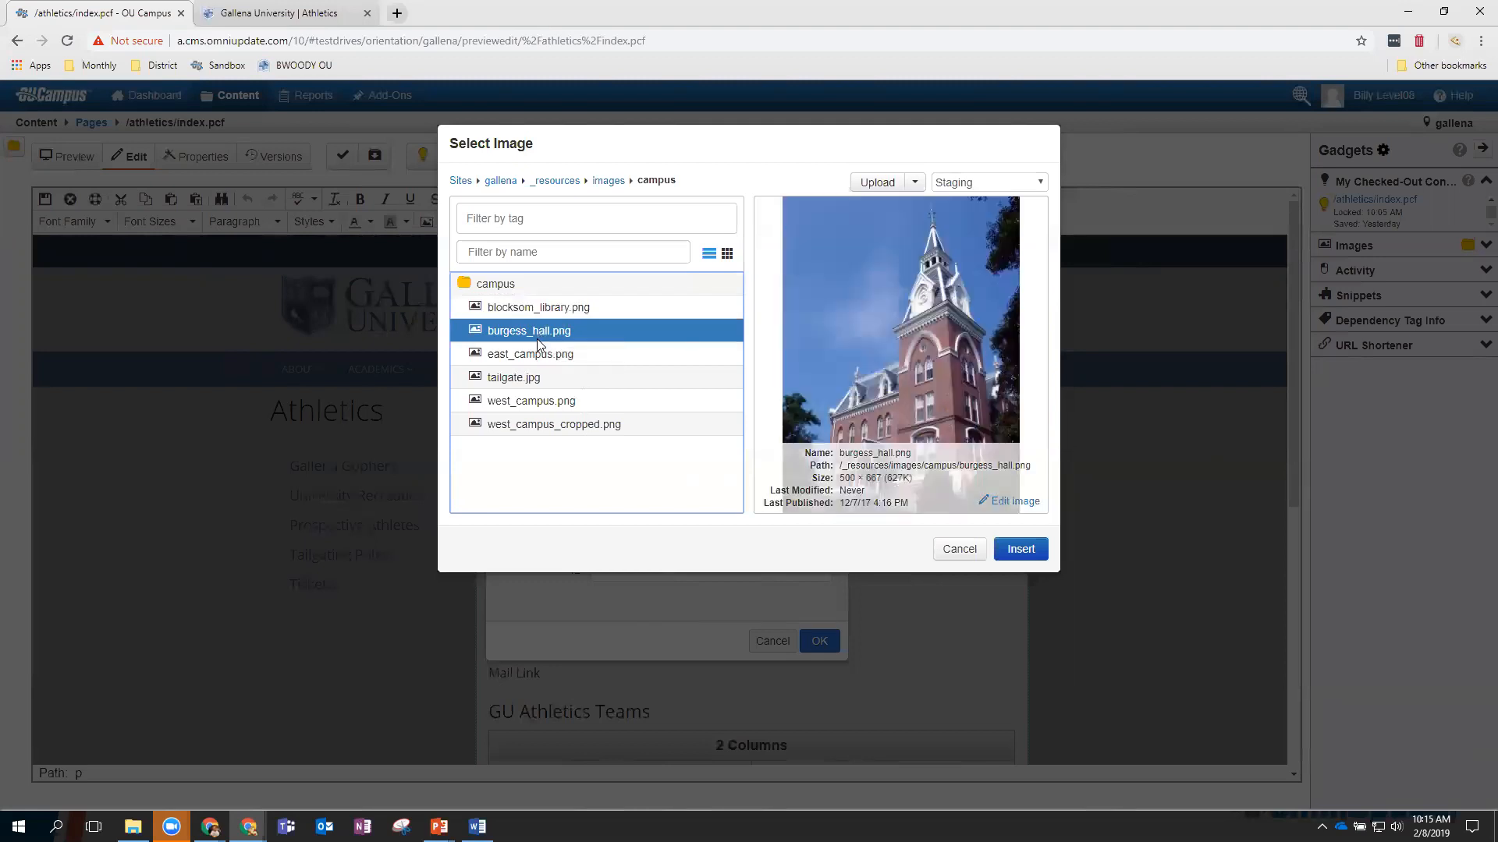
left_click(544, 380)
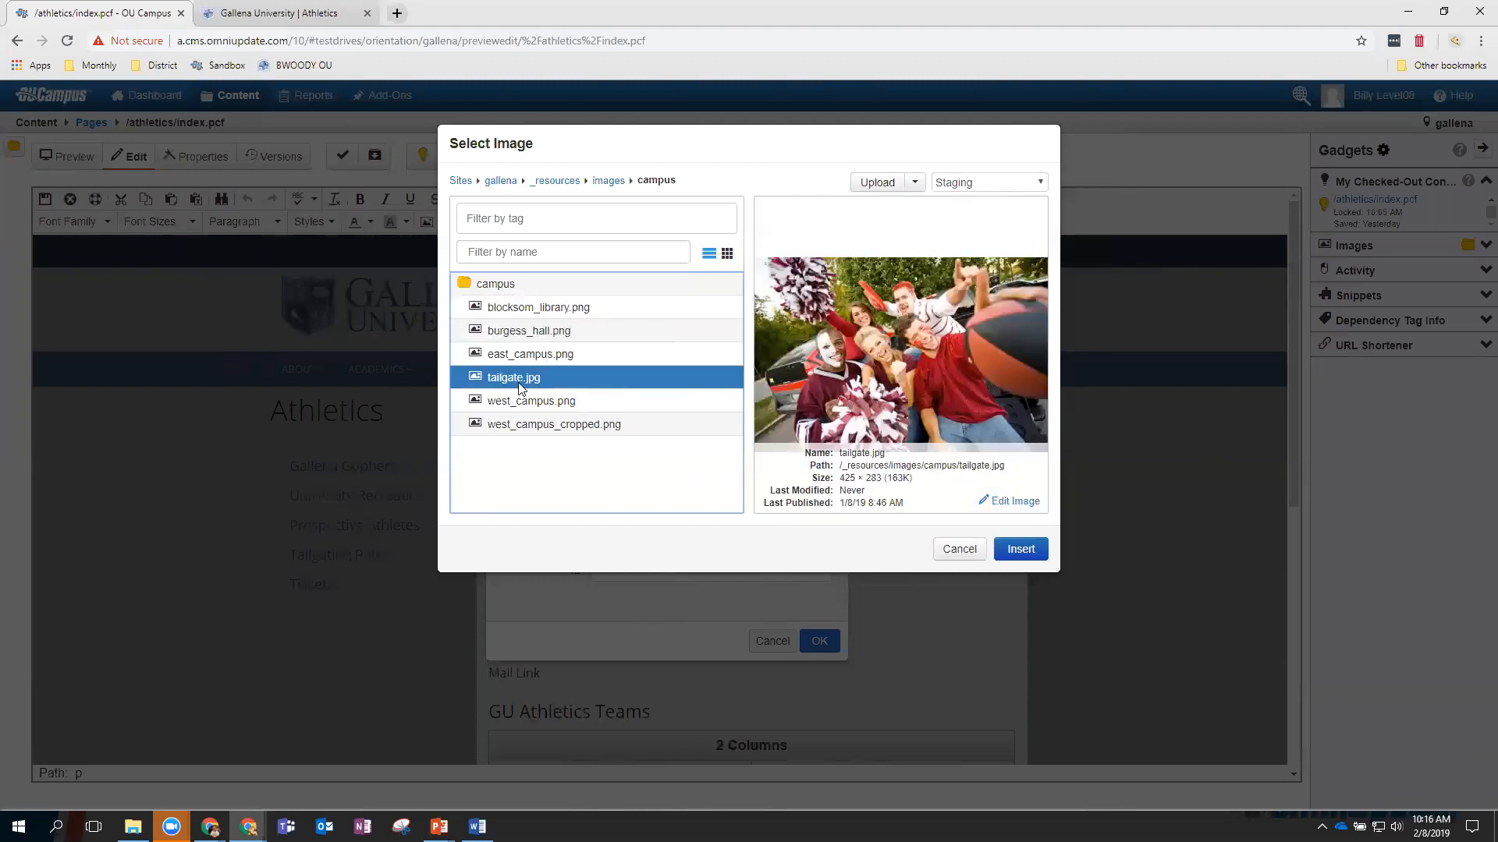
Insert tailgate.jpg as the image source at 425 × 283 with constrained proportions.
left_click(1020, 549)
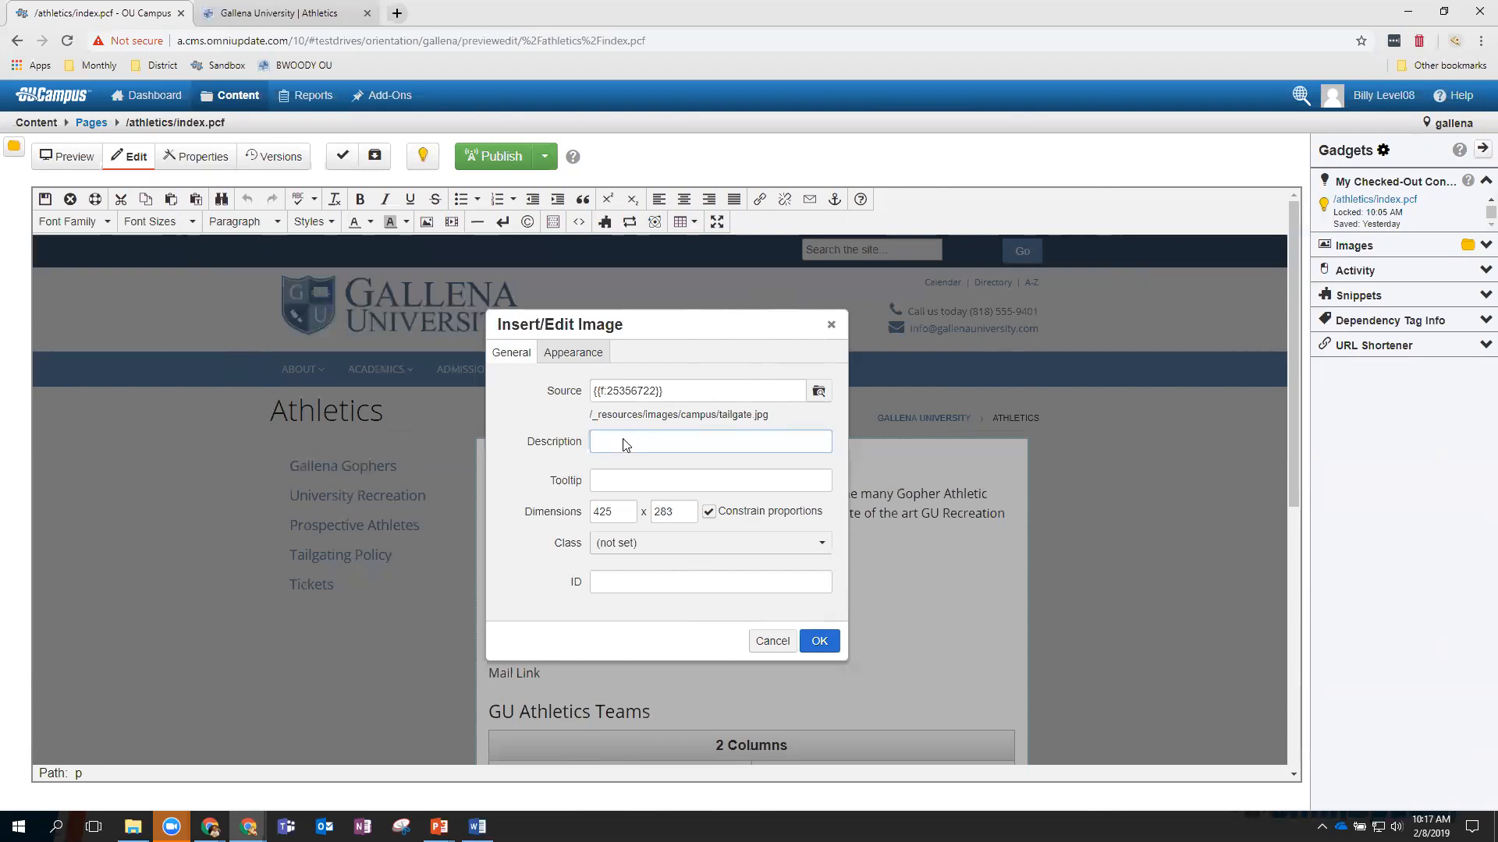
Set the image description and tooltip to 'Tailgate Party' and its width to 250, height recalculating.
key("Return")
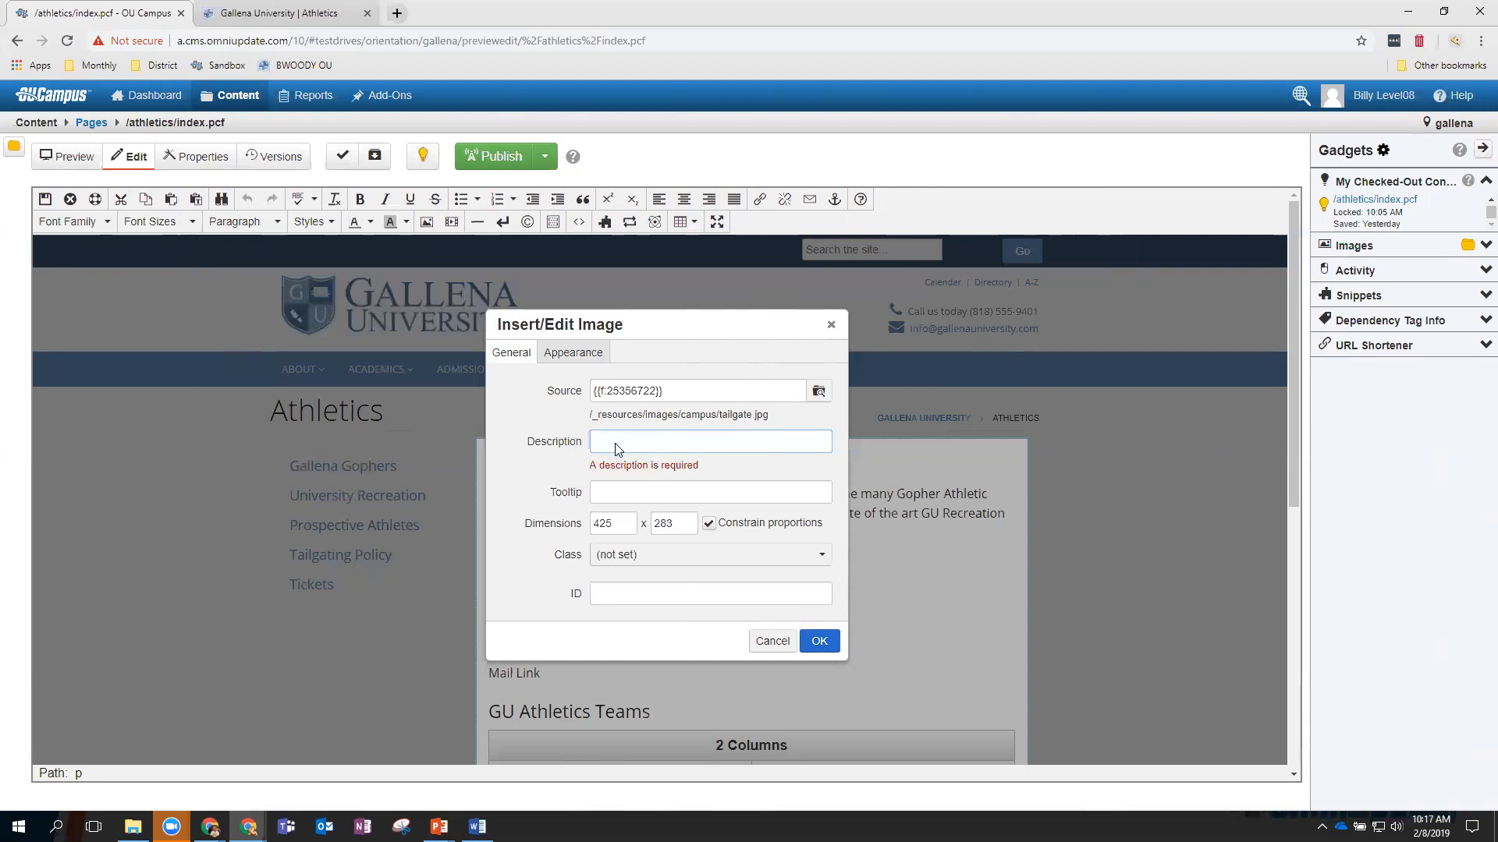
type("Tailgate Party")
left_click(630, 498)
triple_click(624, 441)
key("ctrl+c")
left_click(628, 494)
key("ctrl+v")
type("250")
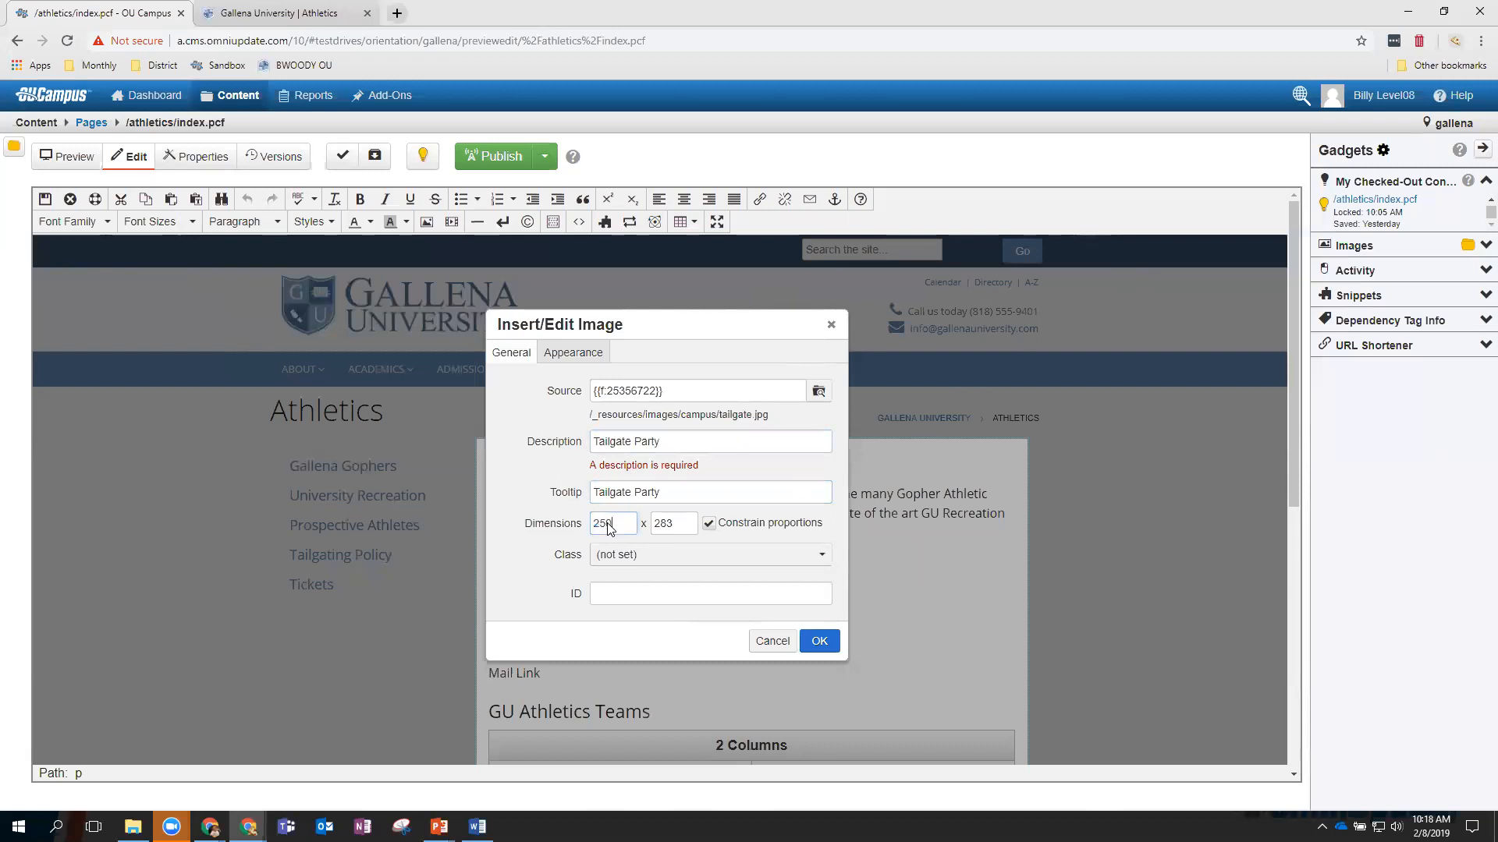
left_click(684, 531)
Set the image alignment to Left with a horizontal space of 10.
left_click(574, 363)
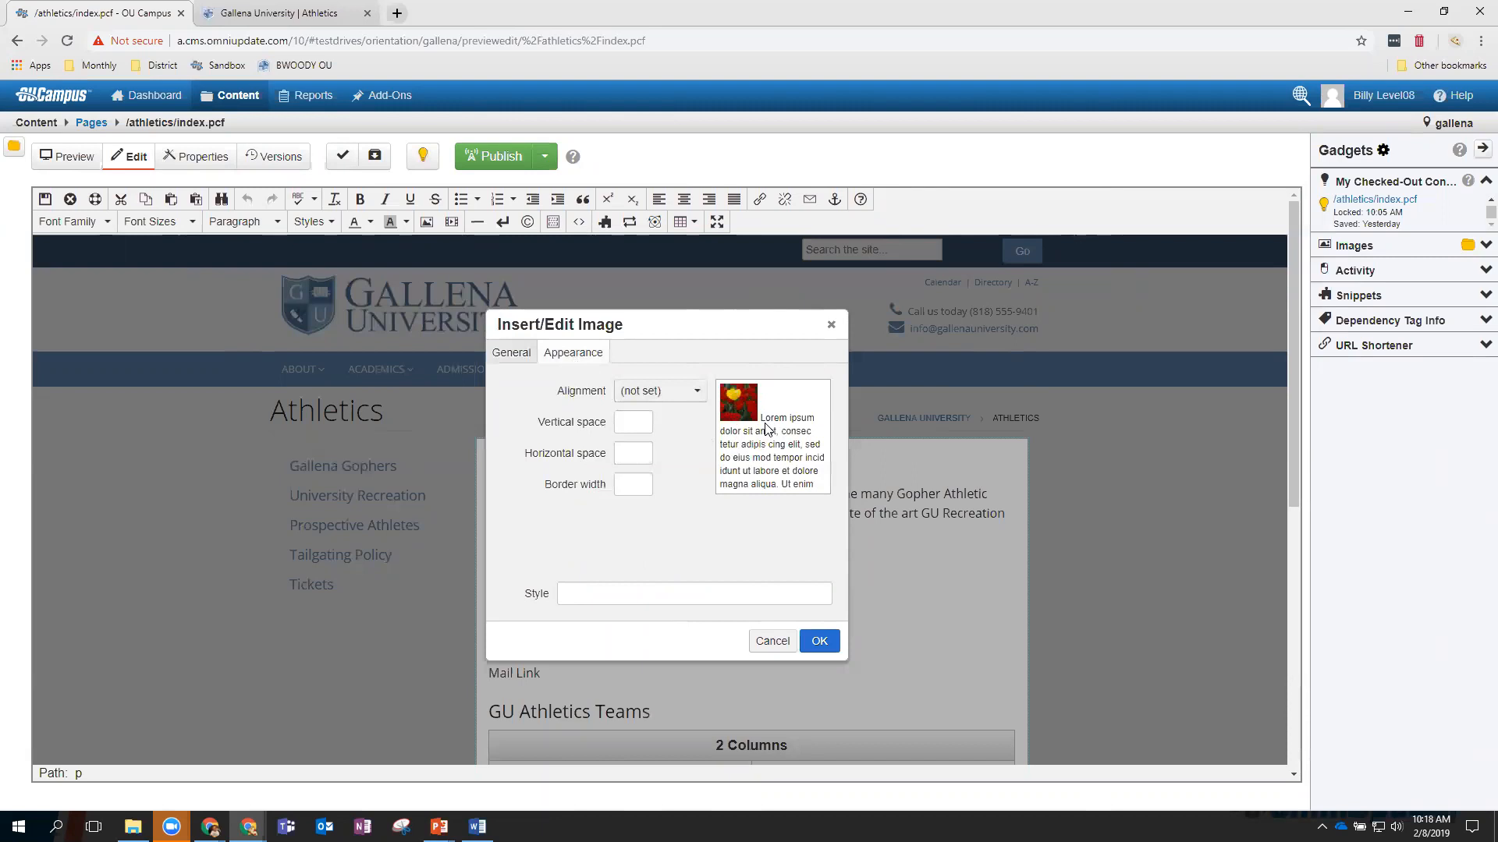
left_click(685, 396)
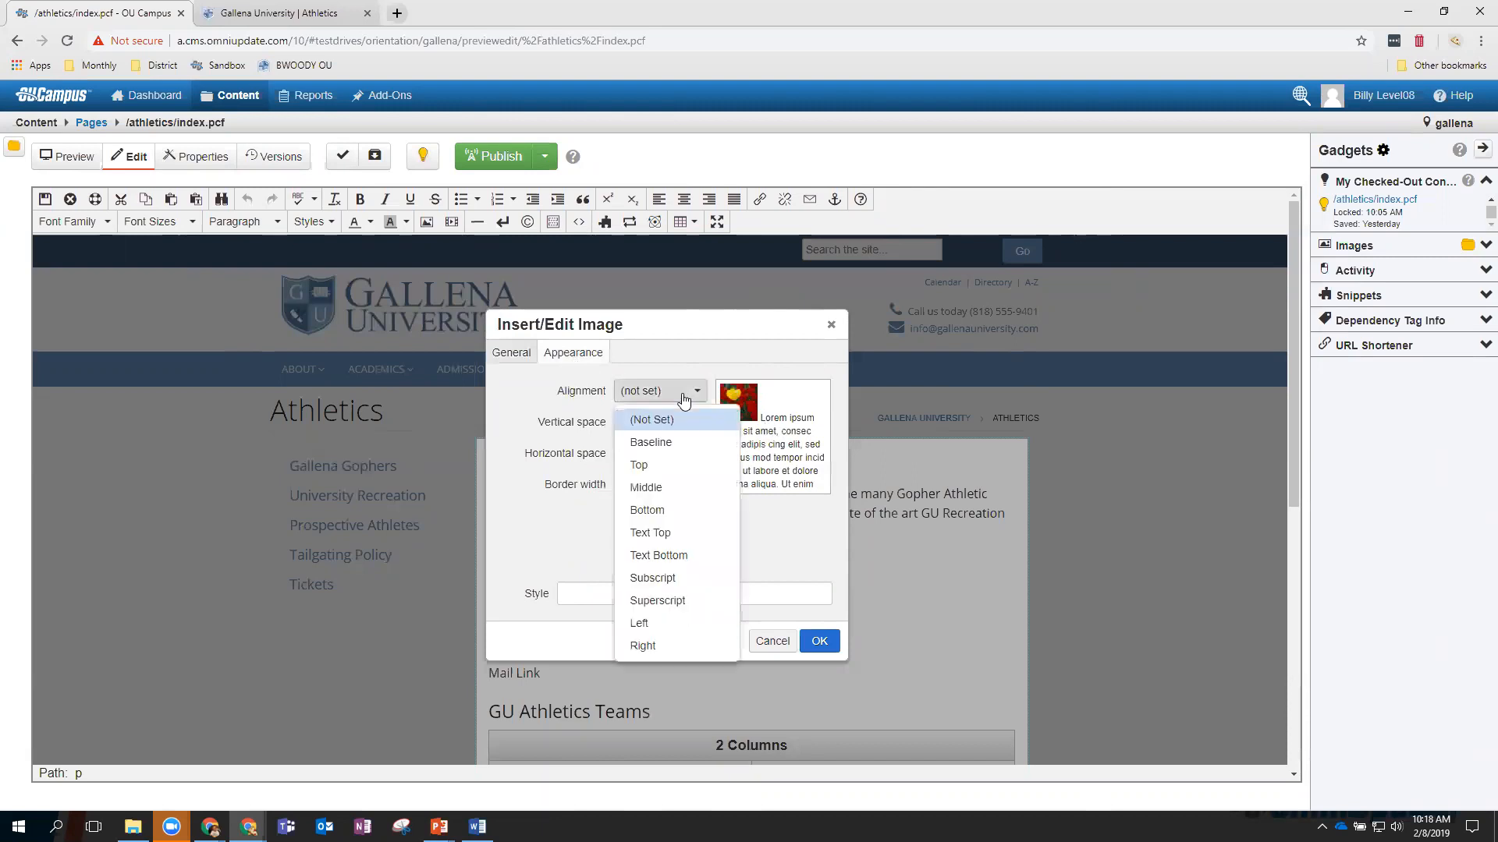
left_click(675, 630)
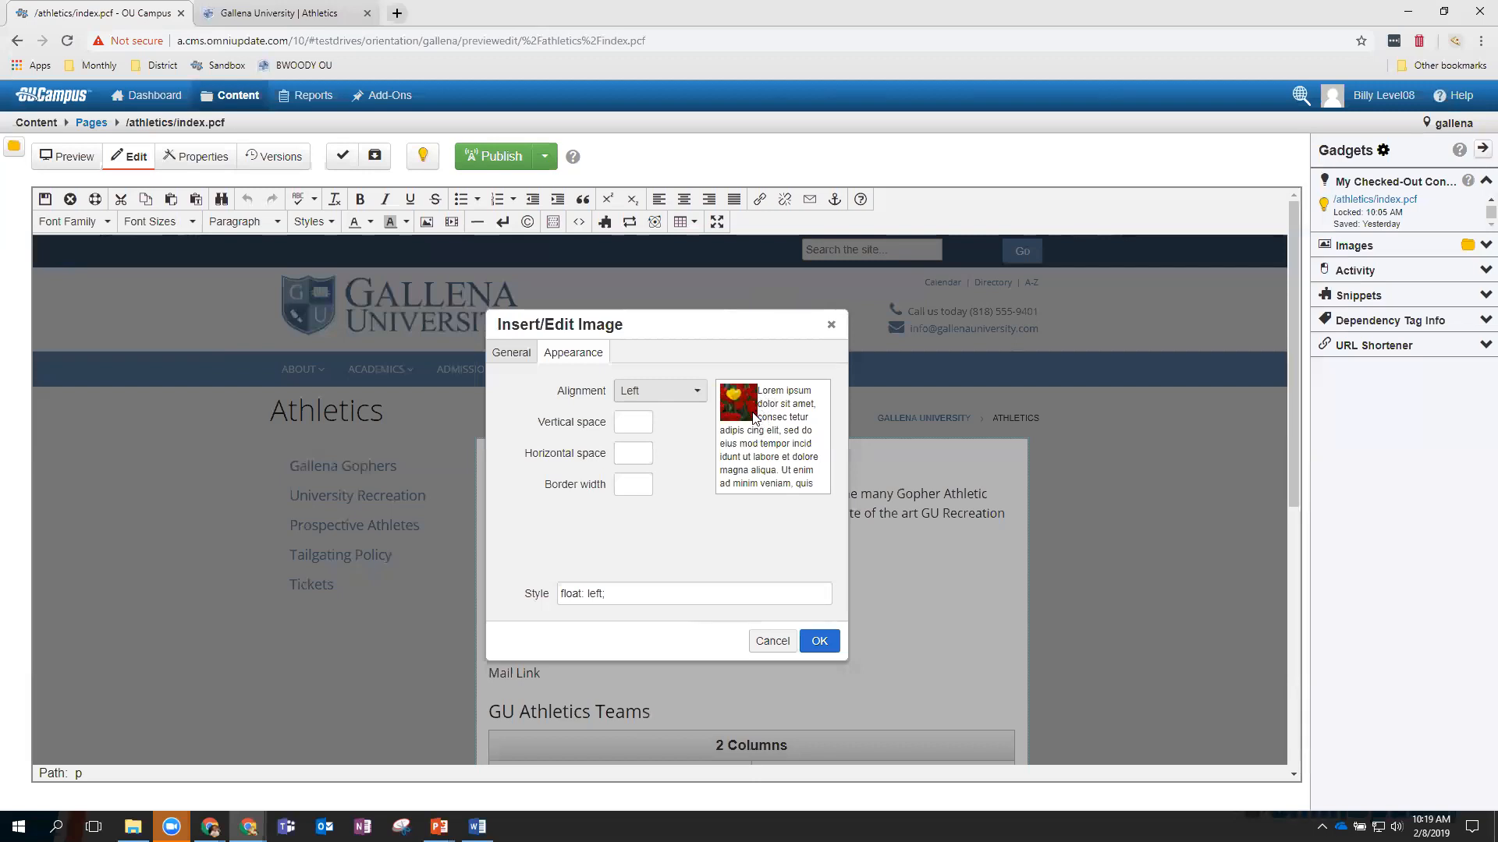
left_click(631, 464)
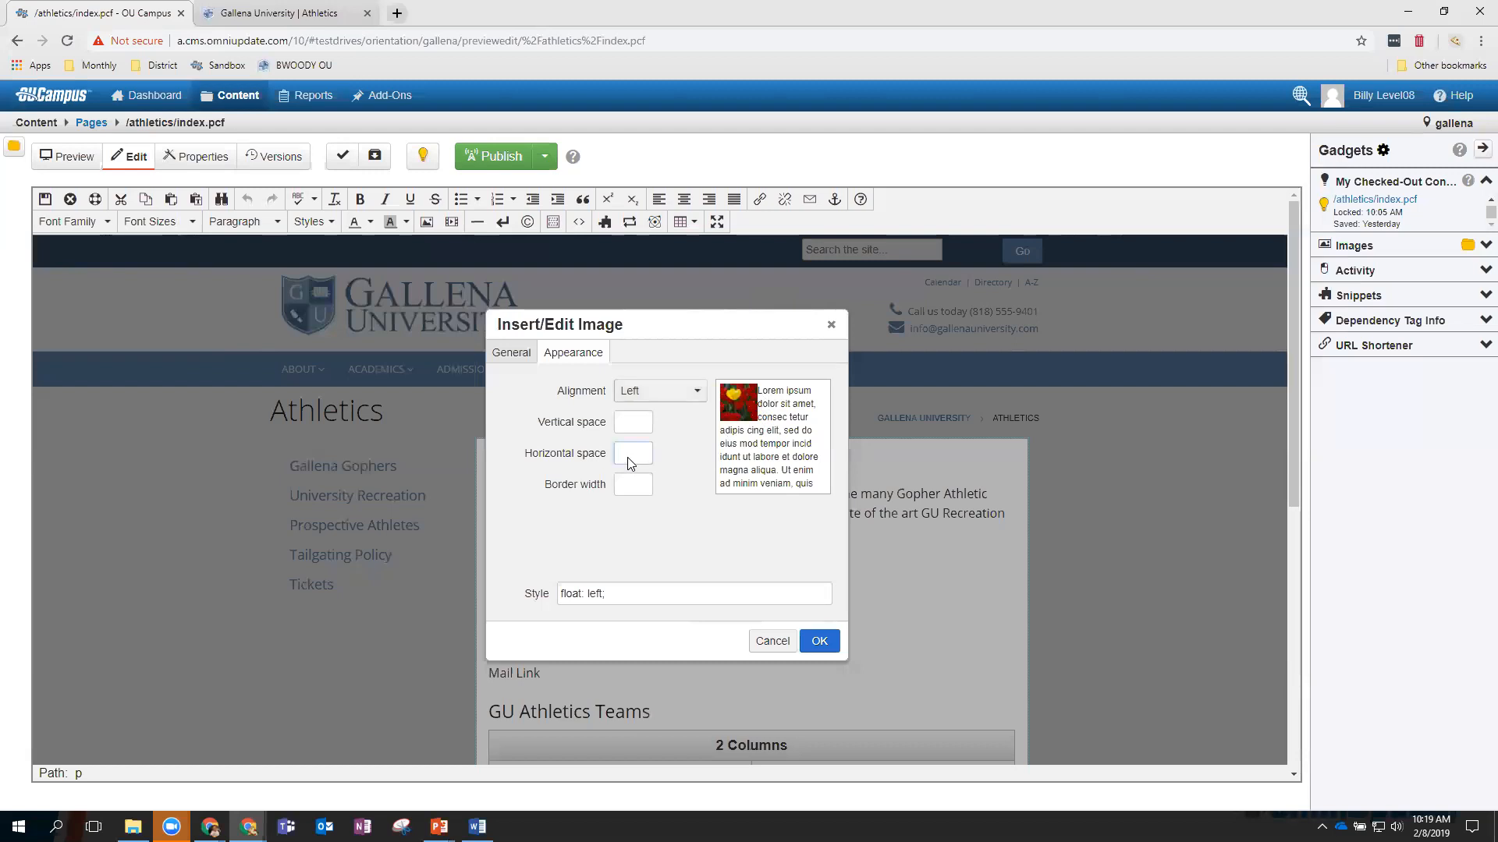
type("10")
left_click(665, 461)
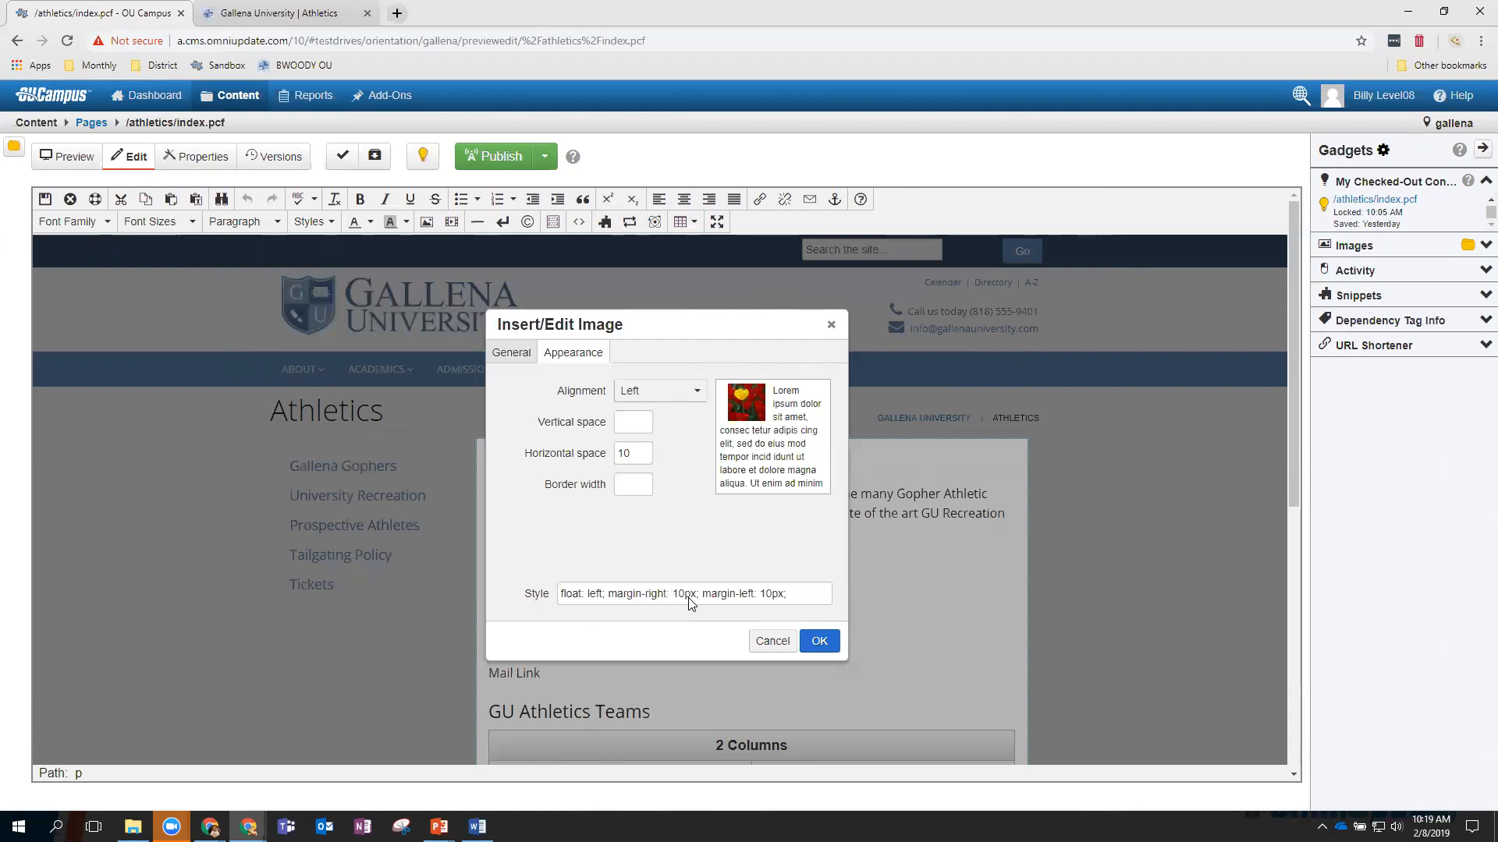
Remove margin-left from the image style and insert the image beside the intro text.
left_click(790, 596)
left_click_drag(789, 598, 706, 598)
key("BackSpace")
left_click(697, 541)
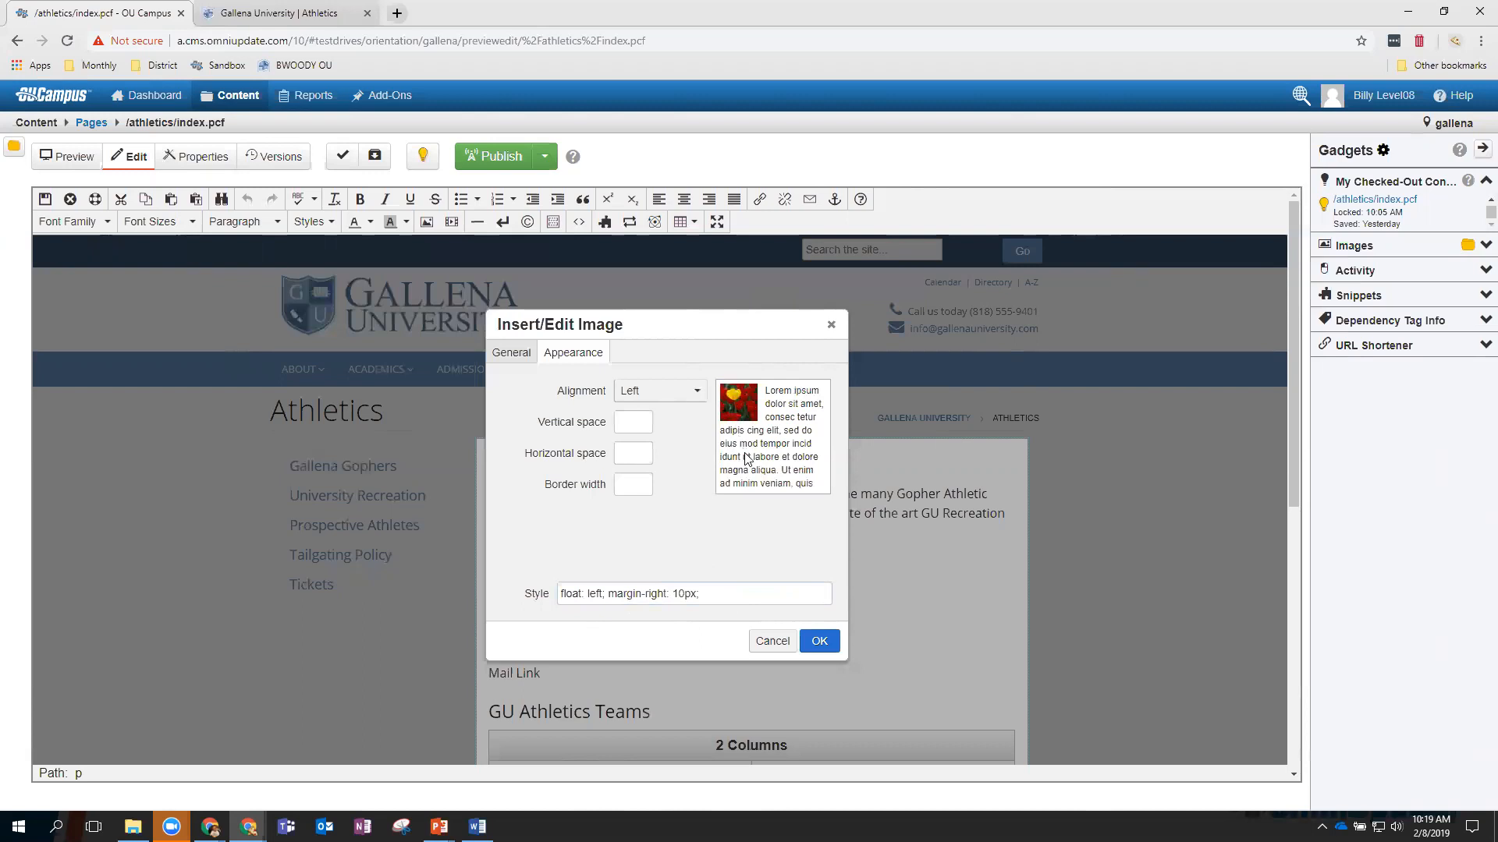
left_click(819, 641)
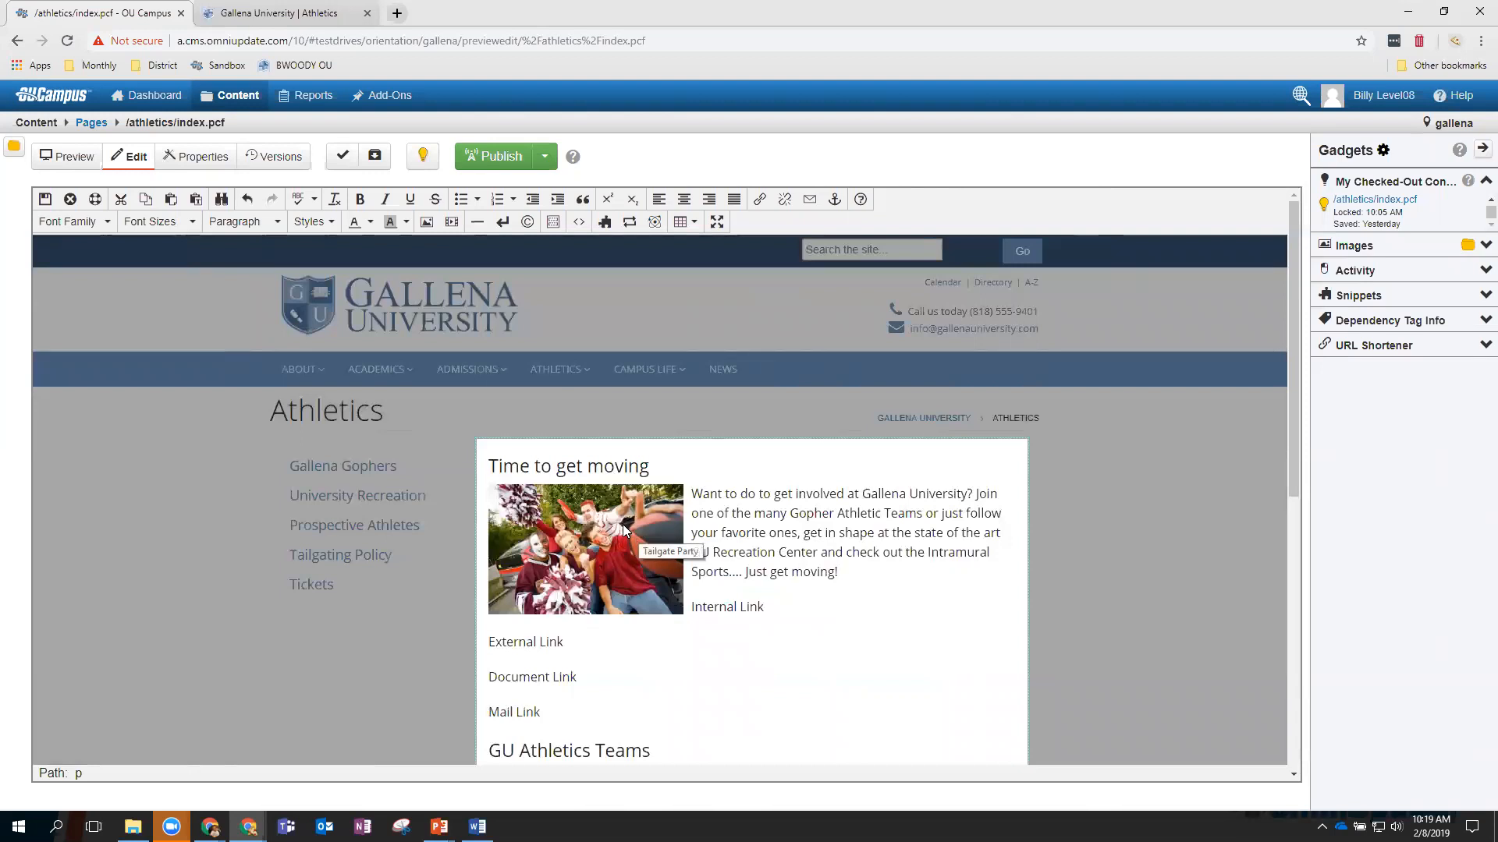
Drag the tailgate image's corner handle to shrink it to about 100 × 66.
left_click(622, 525)
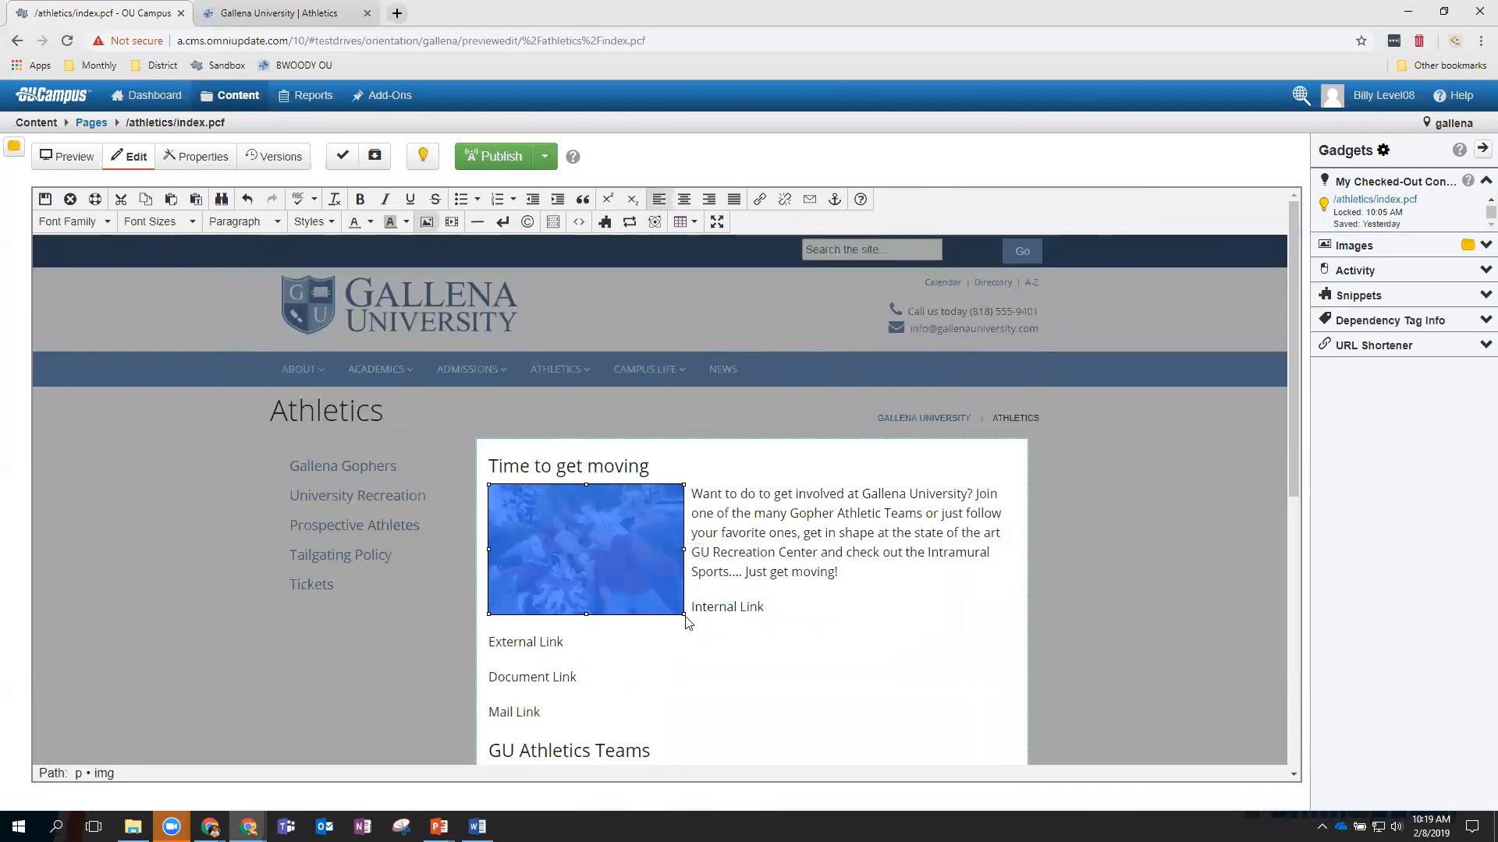
left_click_drag(684, 615, 584, 544)
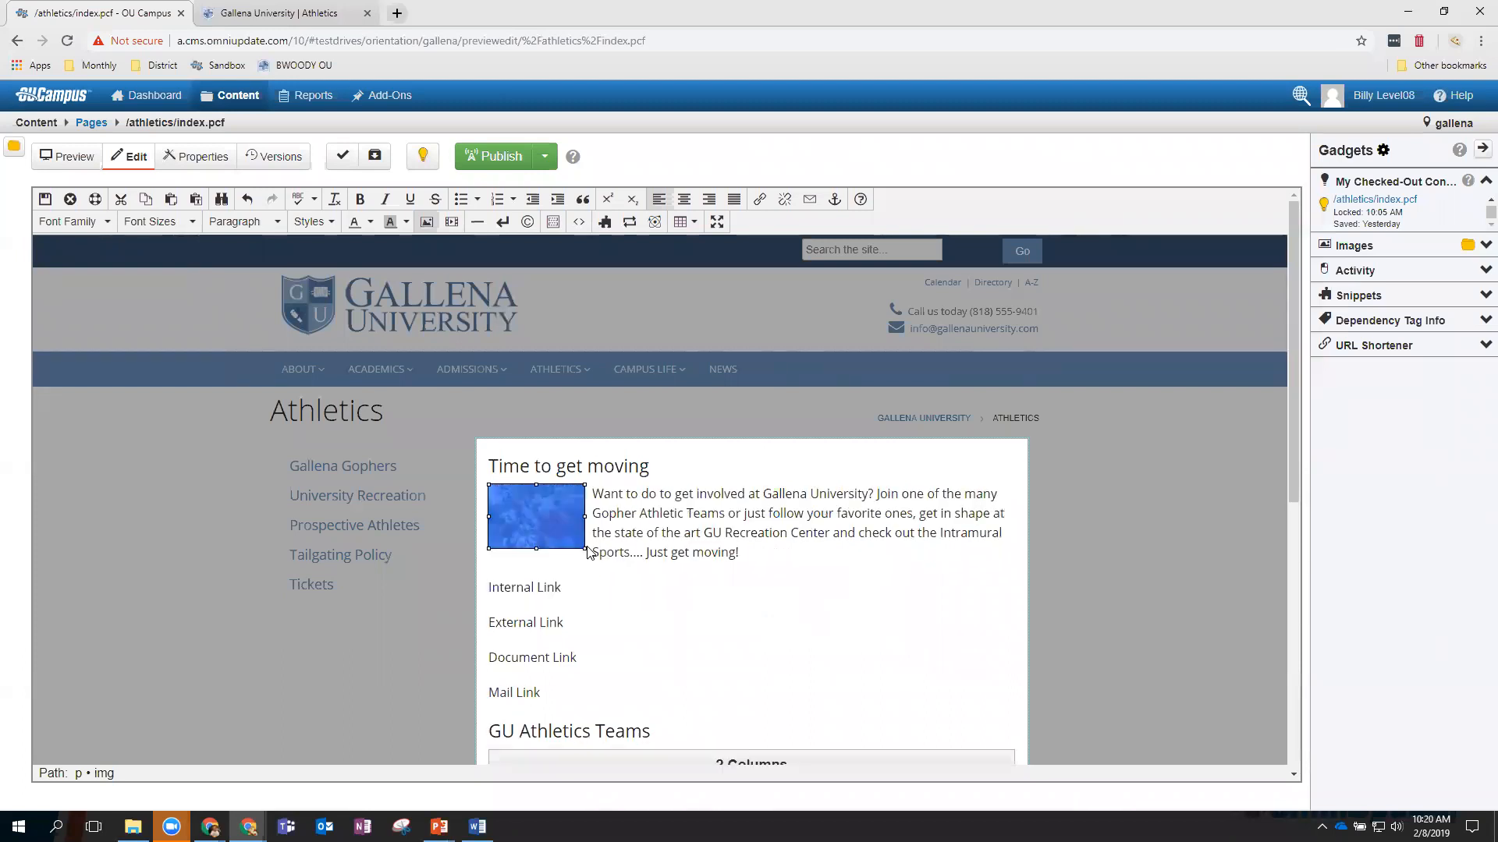
left_click_drag(584, 549, 566, 536)
left_click(675, 577)
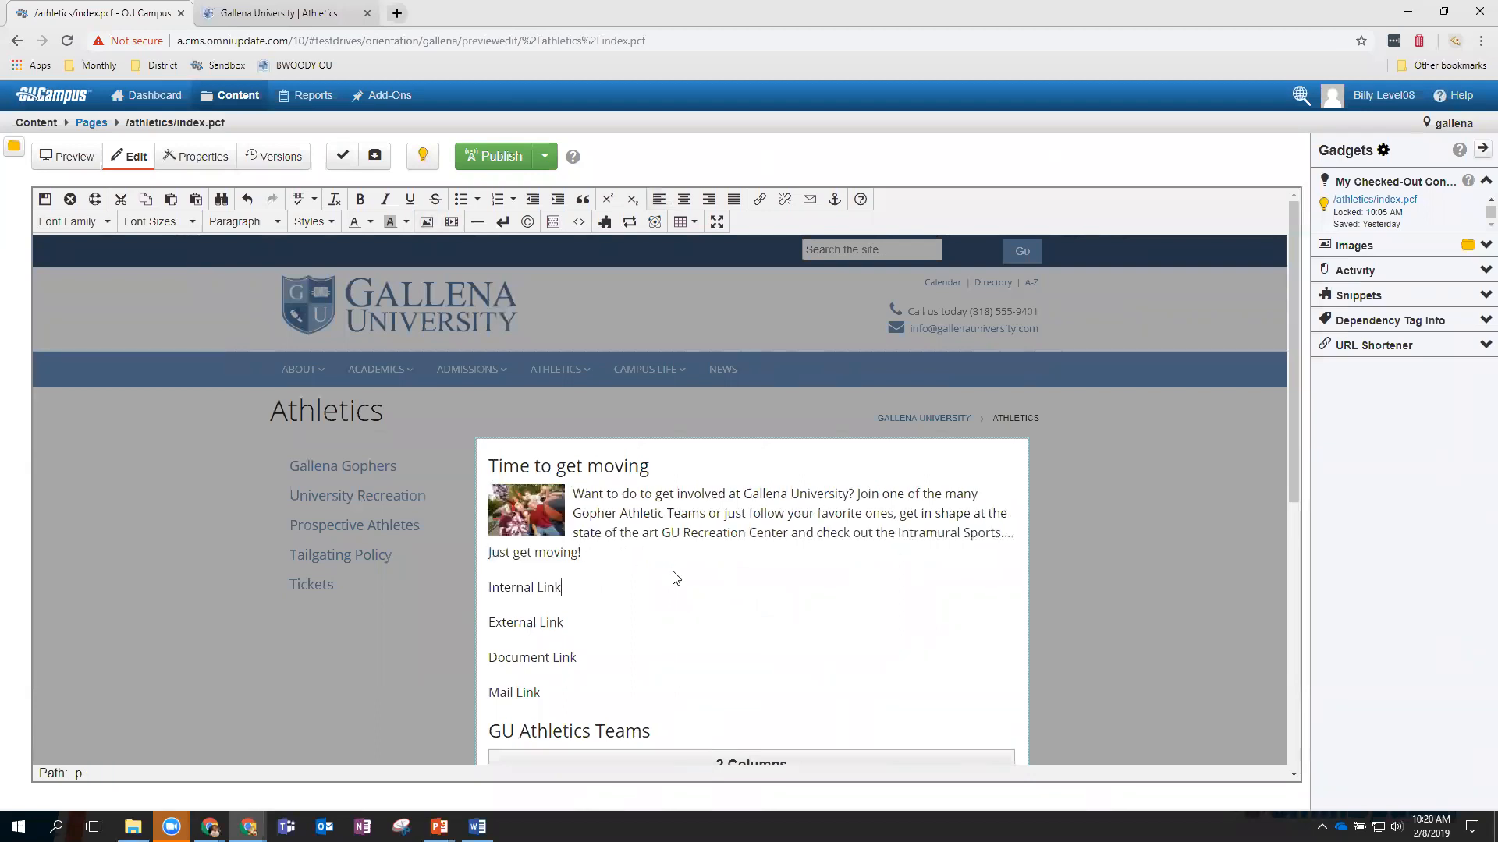
right_click(537, 512)
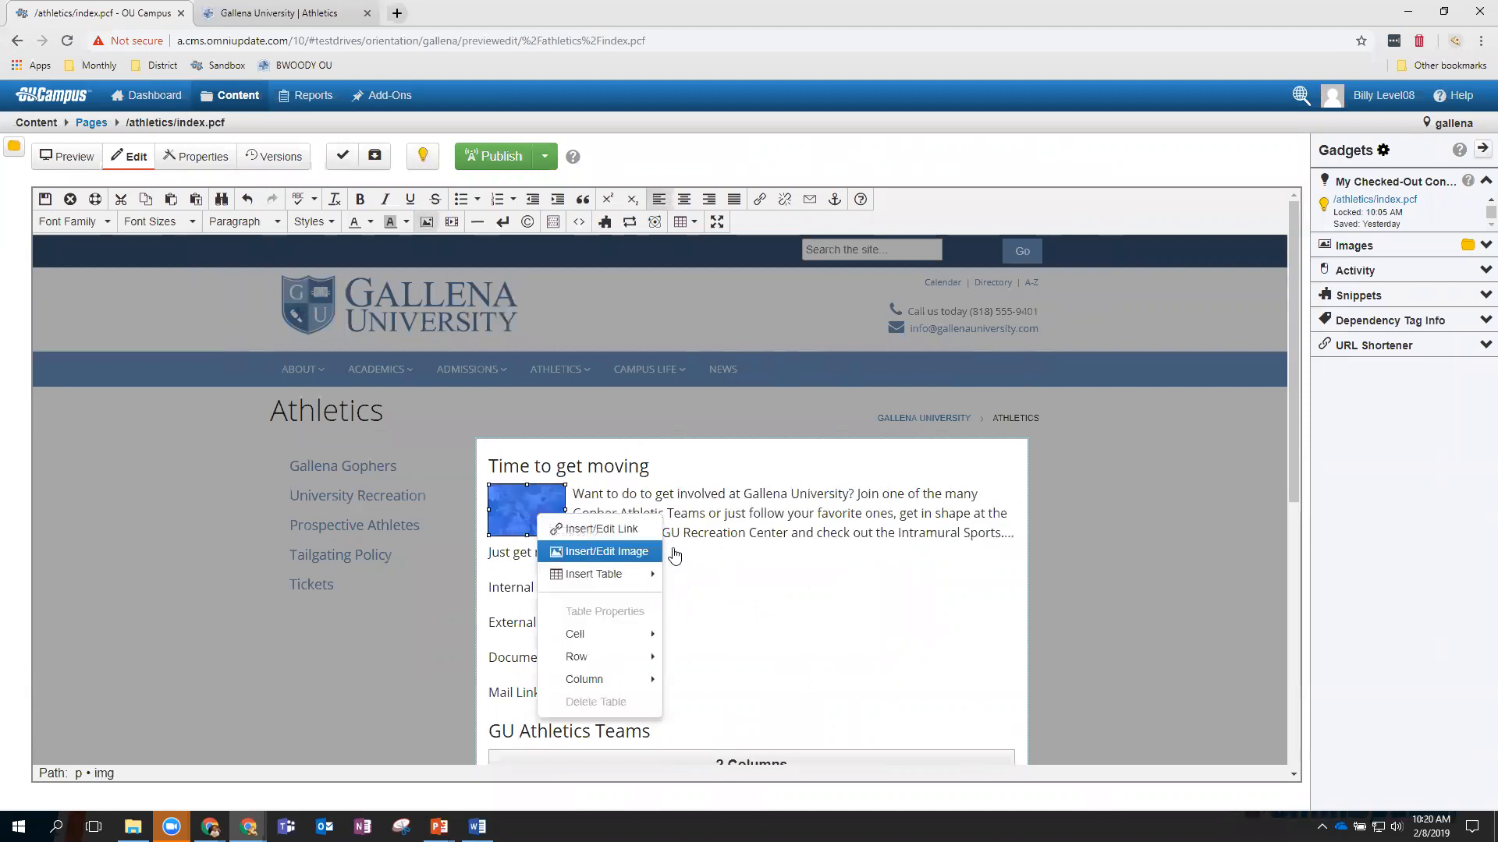
left_click(802, 592)
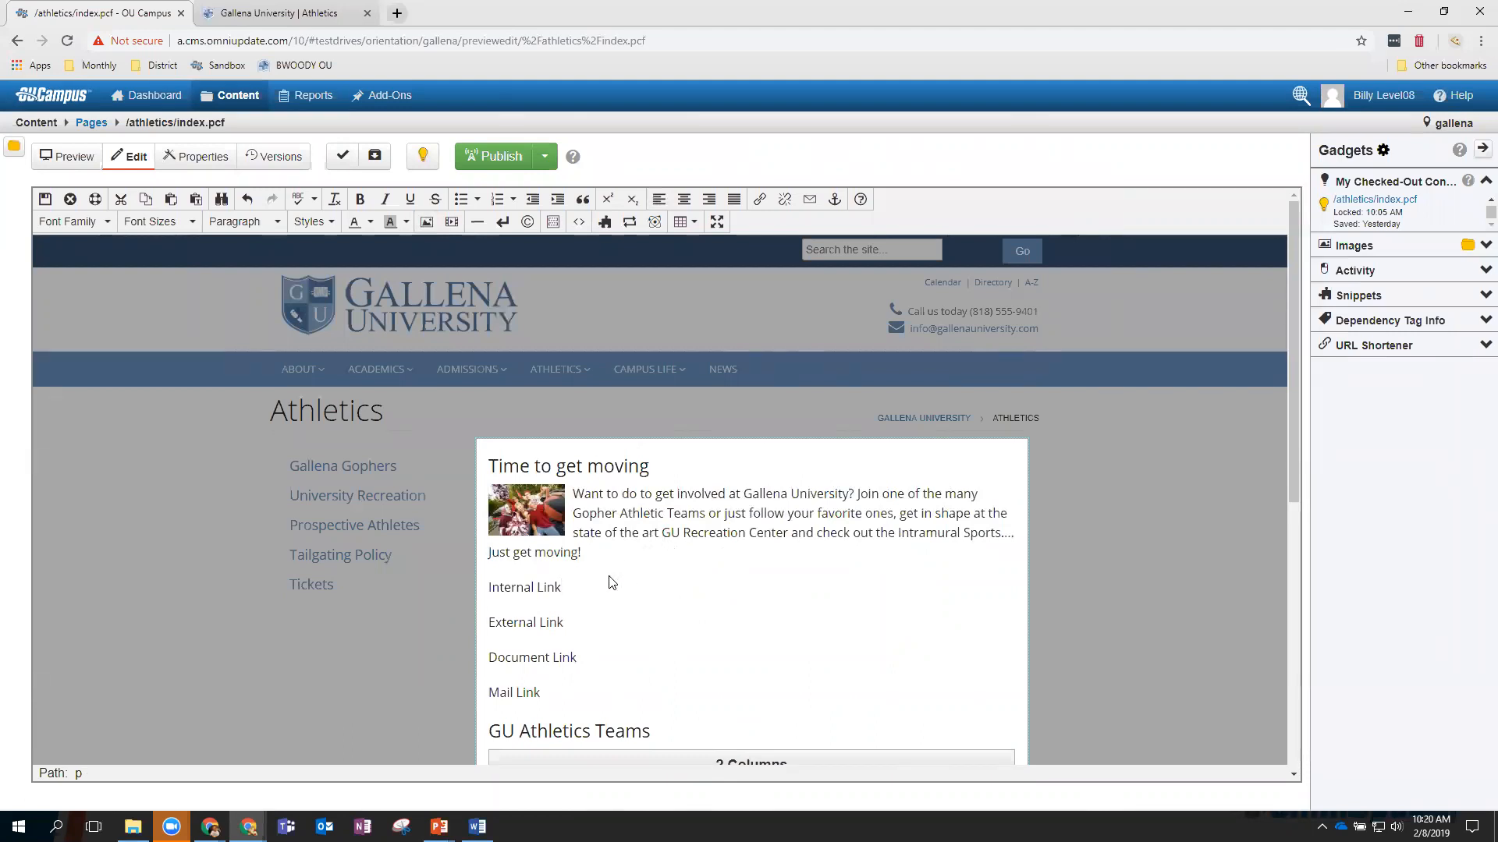
Select 'Internal Link' and set its link target to prospective-athletes.pcf in the athletics folder.
left_click_drag(563, 589, 487, 594)
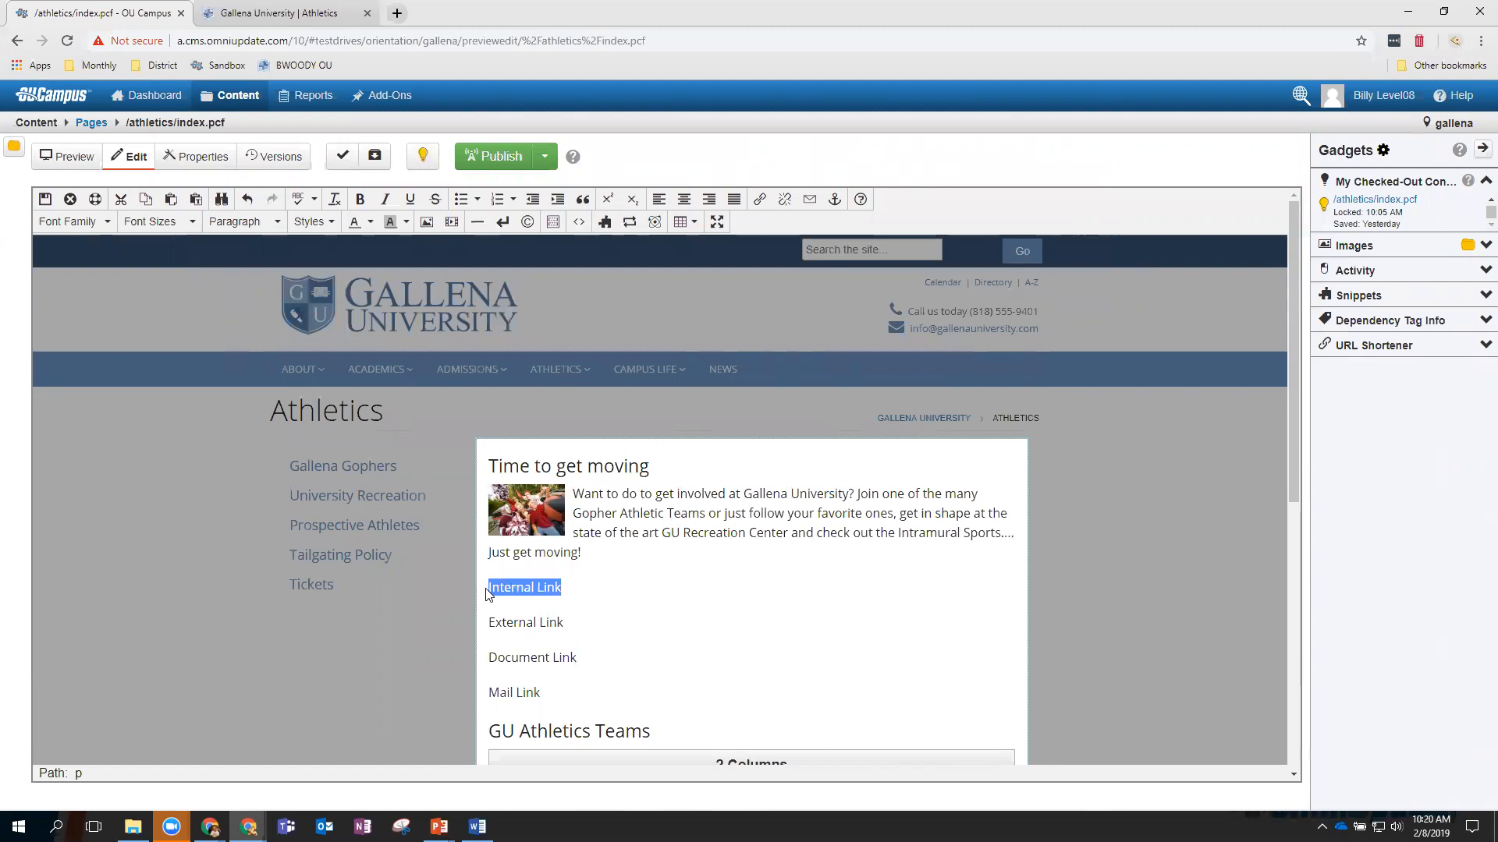
right_click(507, 587)
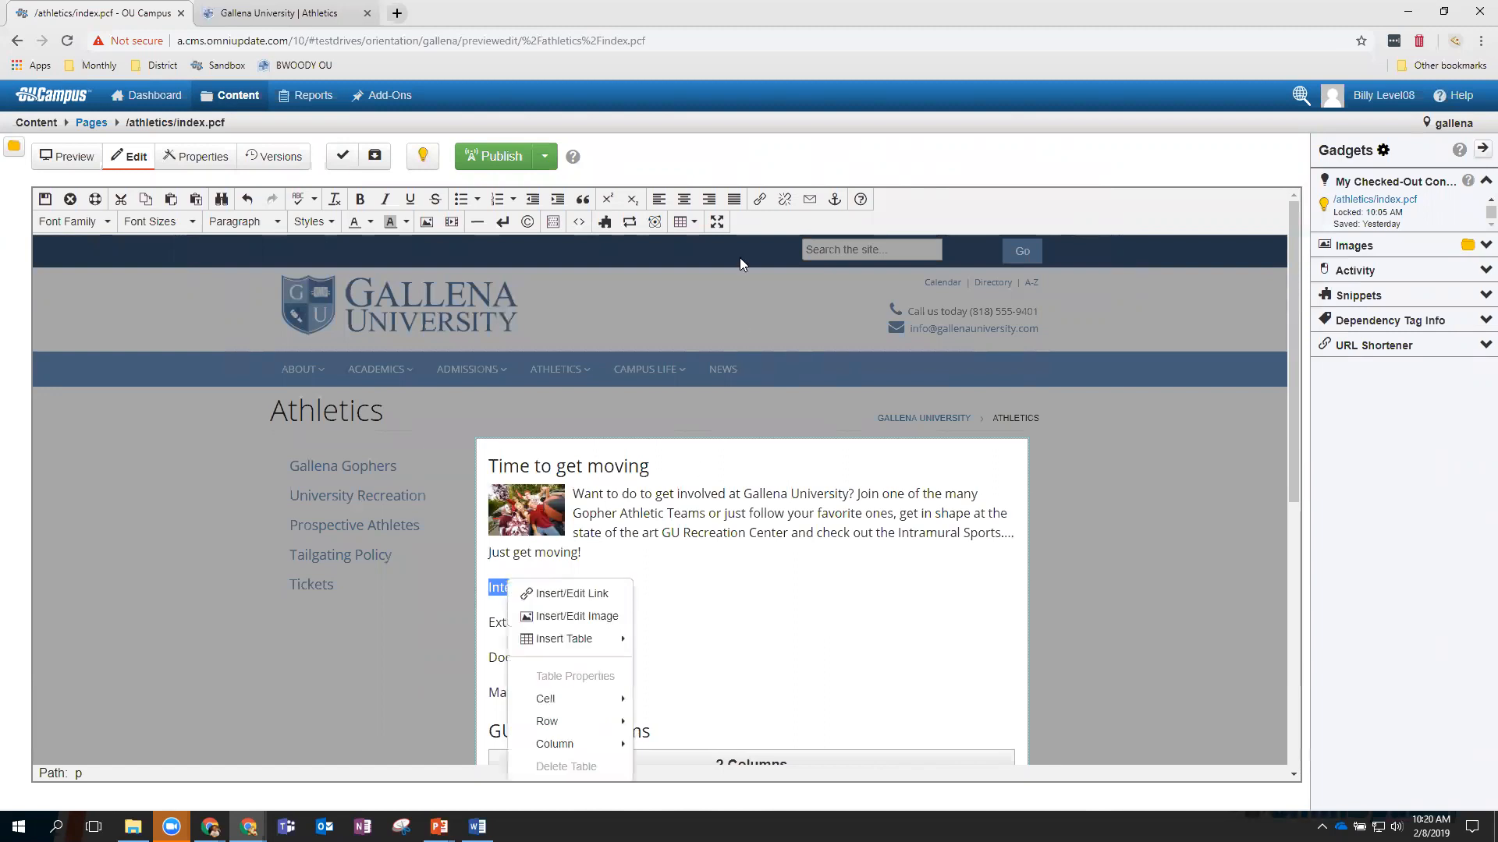
left_click(760, 200)
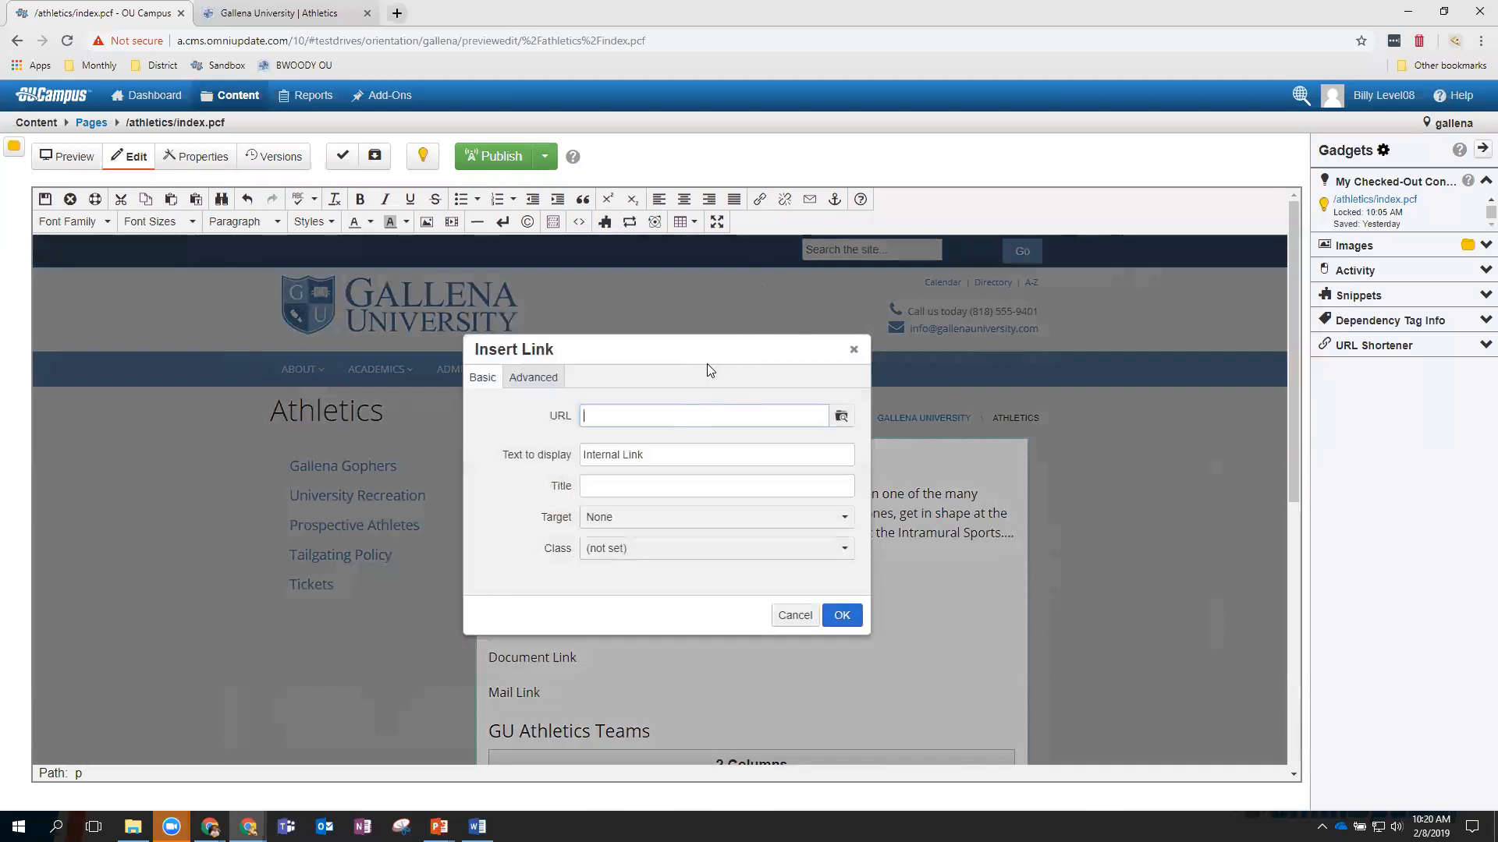
left_click(841, 419)
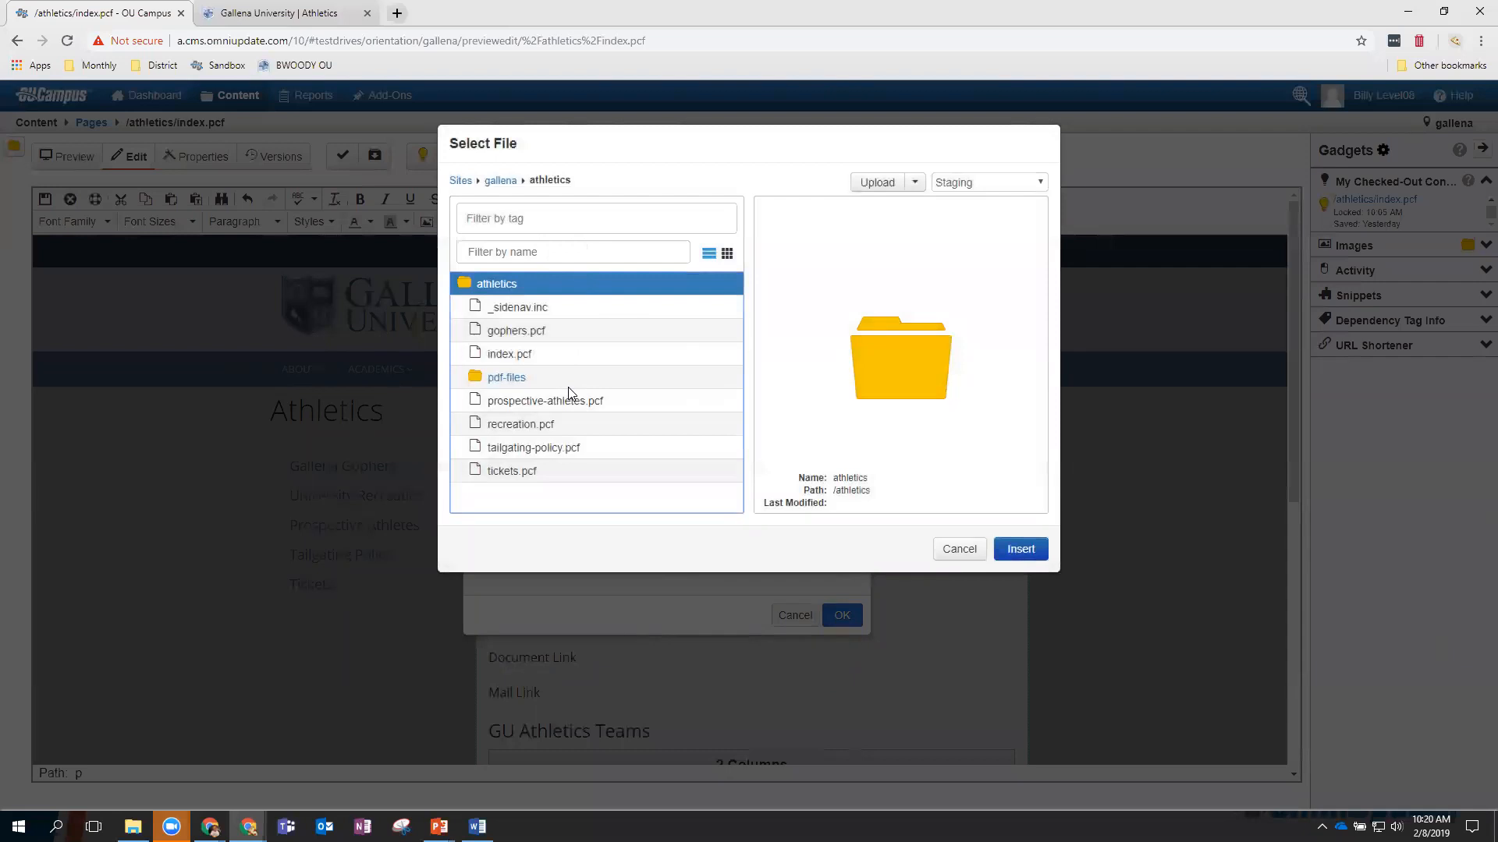
left_click(518, 401)
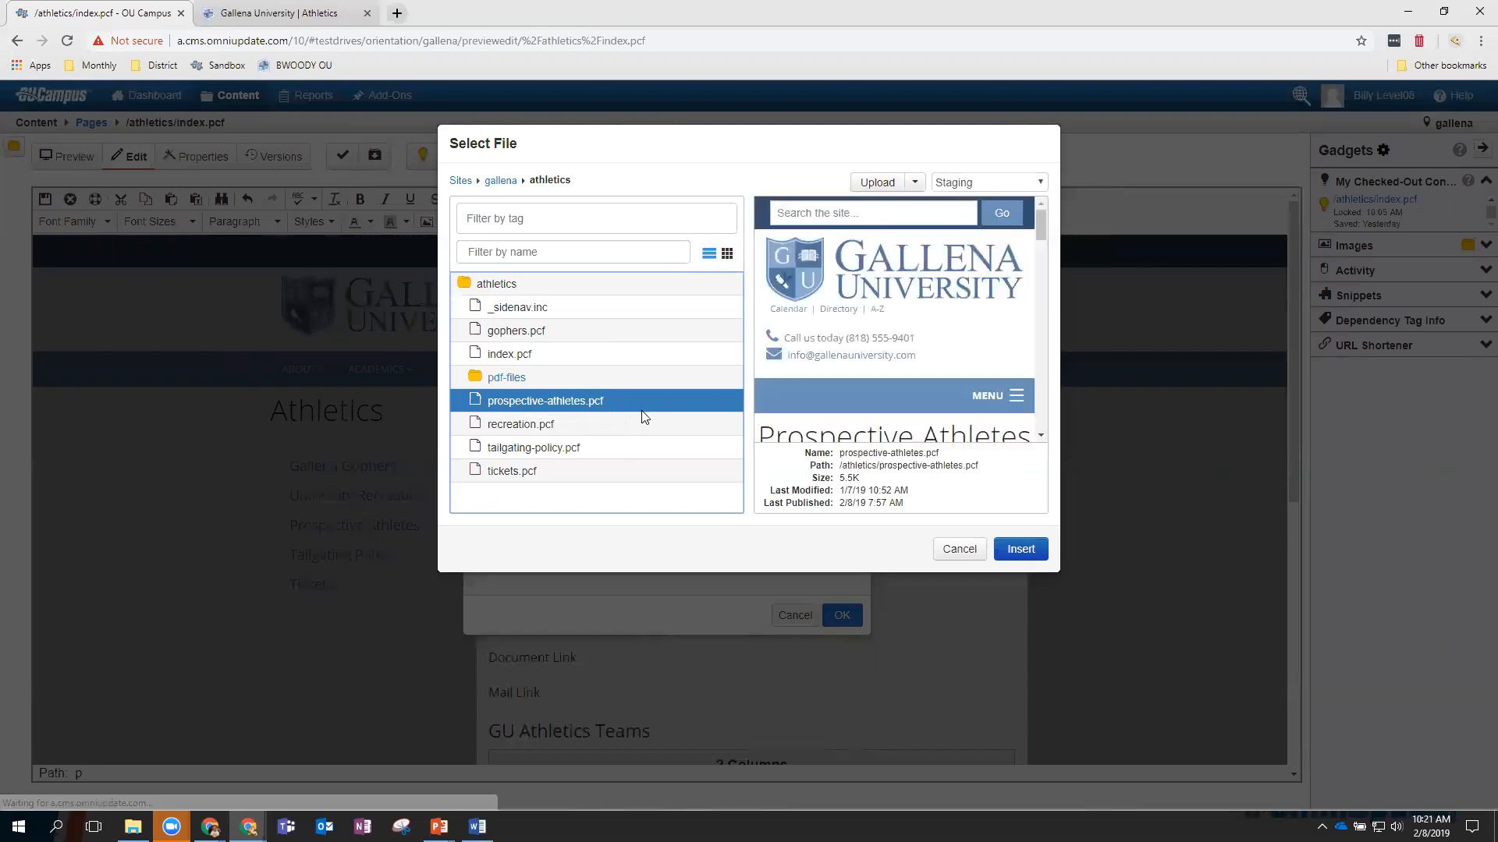
scroll(938, 322, "down", 5)
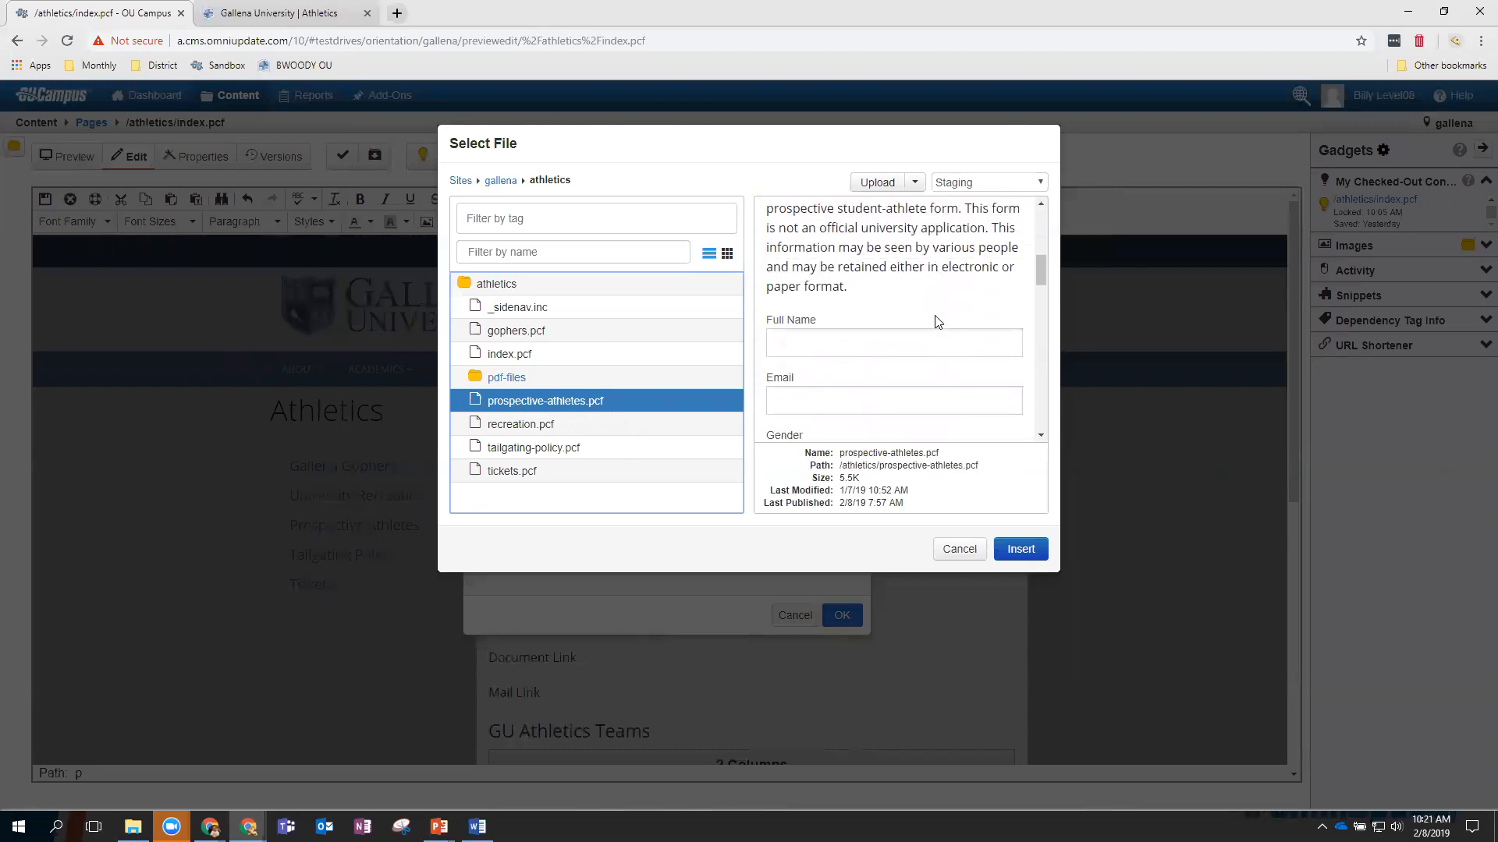
scroll(936, 317, "up", 5)
scroll(936, 317, "down", 7)
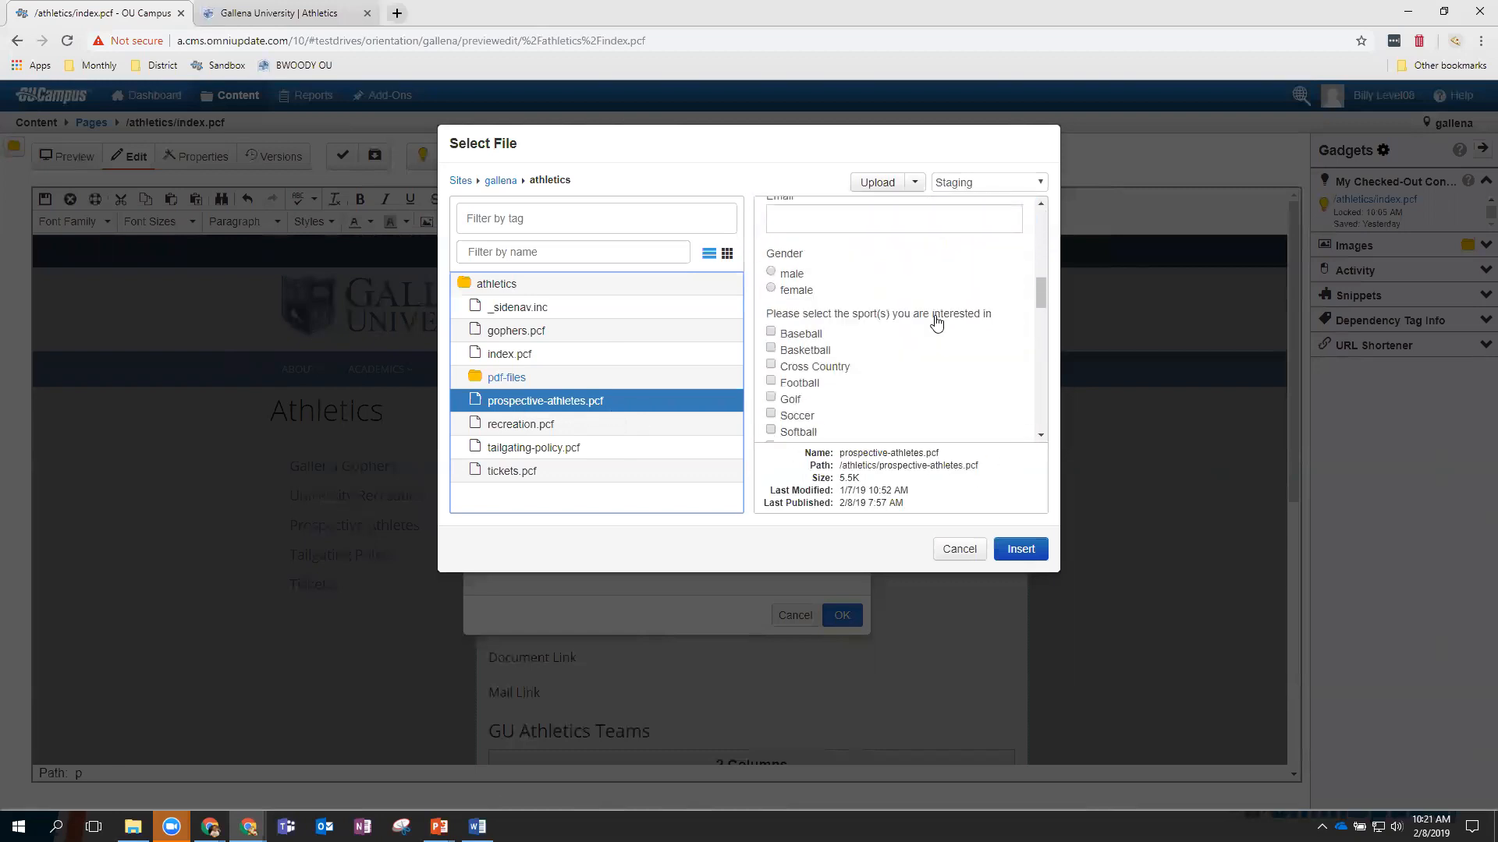
scroll(936, 317, "up", 2)
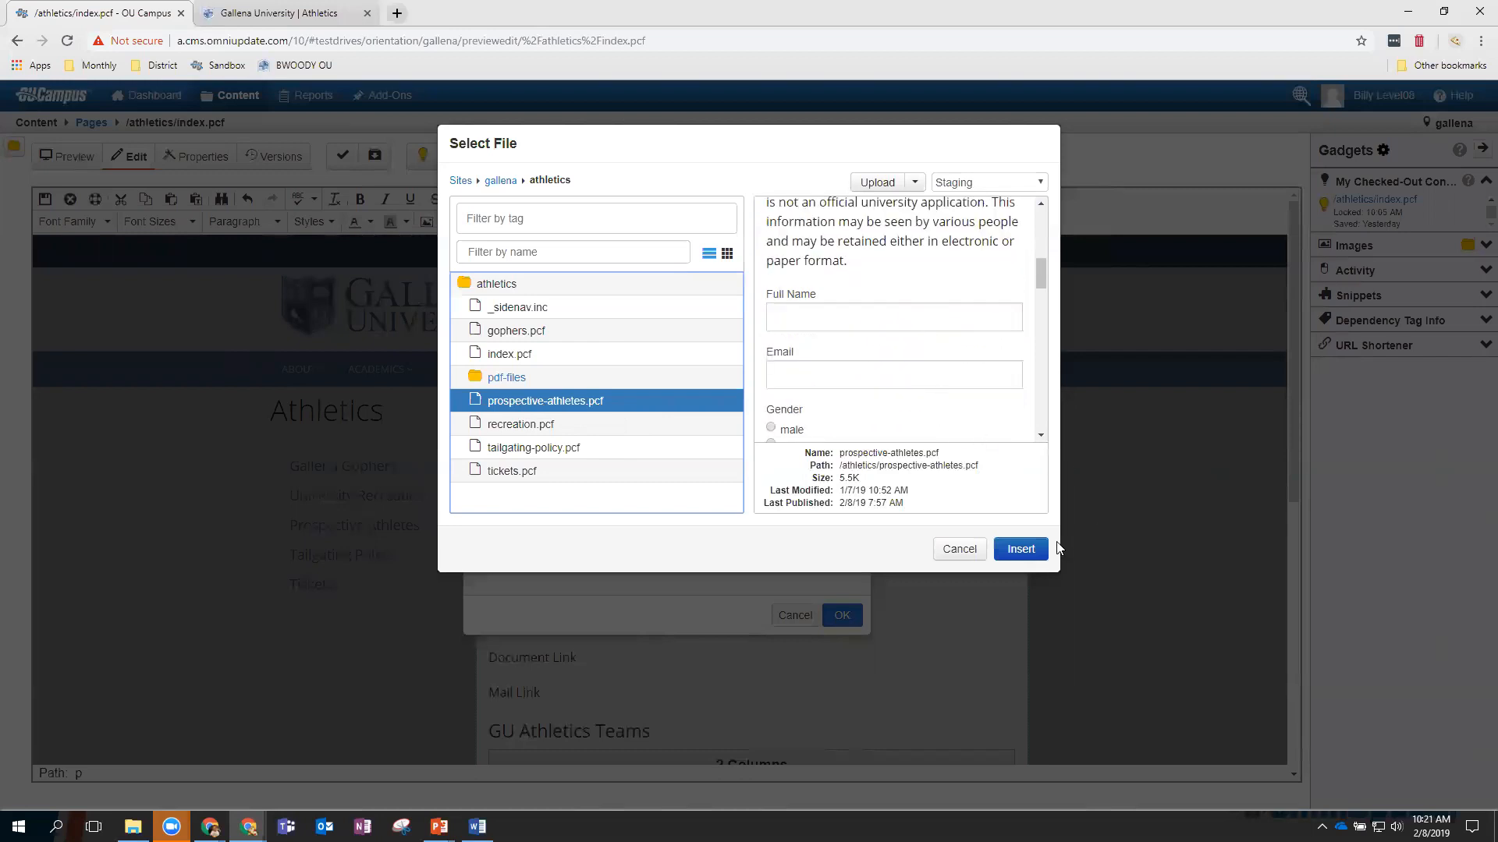
left_click(1025, 551)
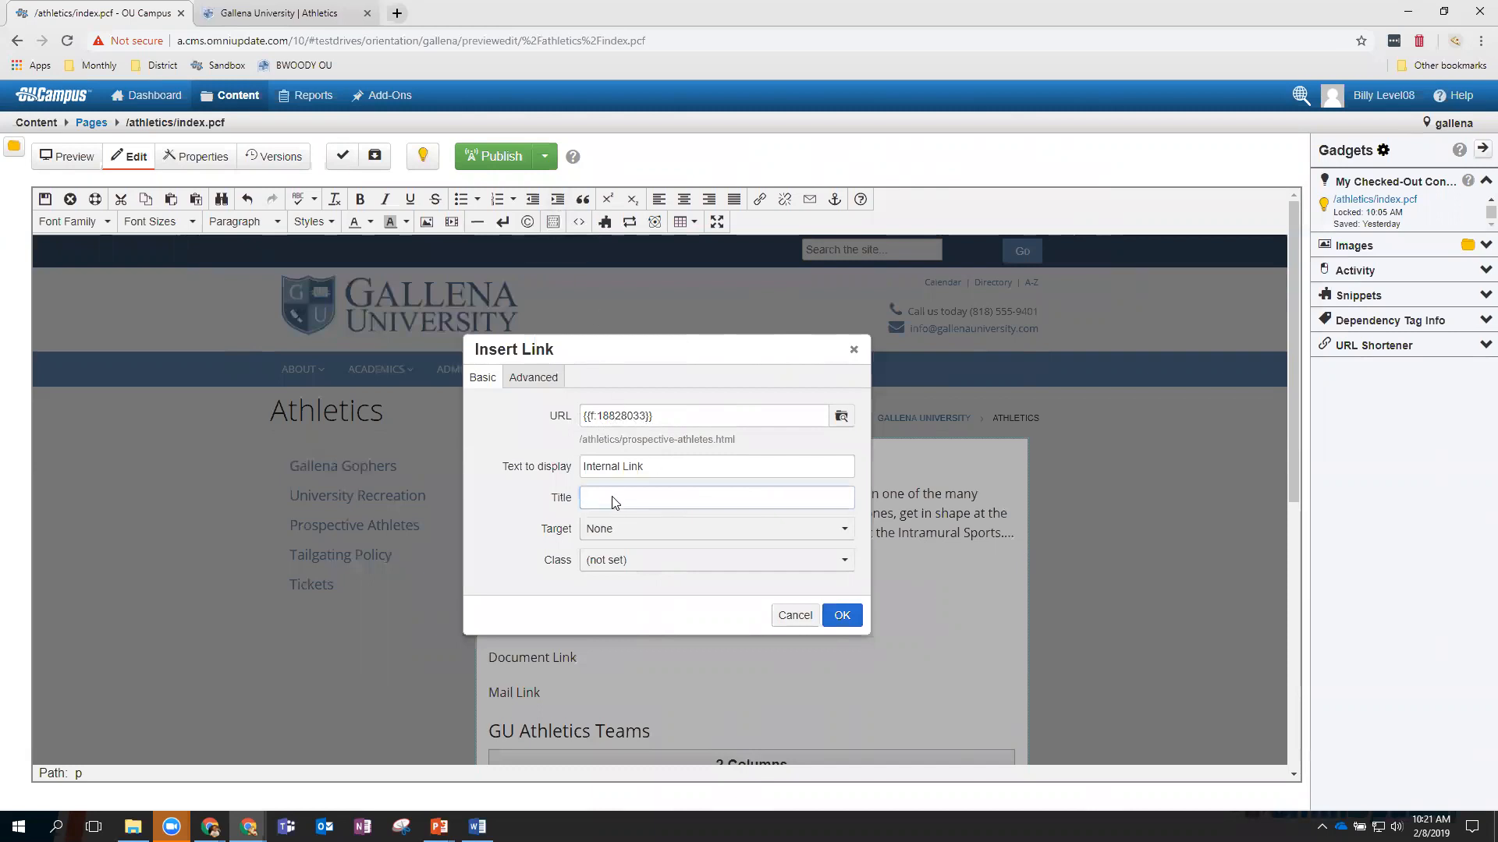
Title the link 'Prospective Athletes', keep Target as None, and create it.
type("Prospective Athletes")
left_click(635, 537)
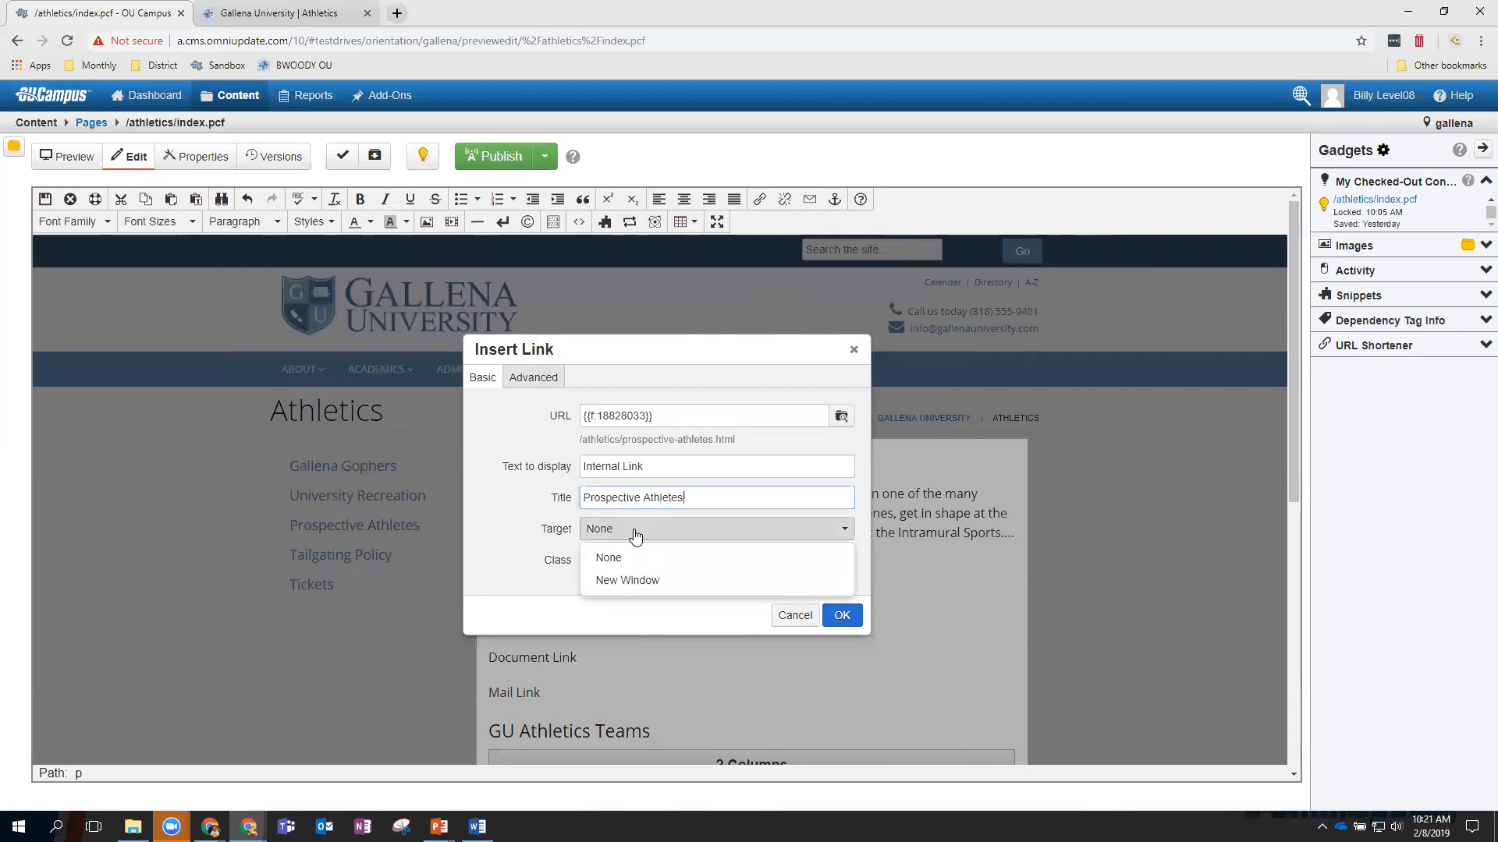
left_click(628, 534)
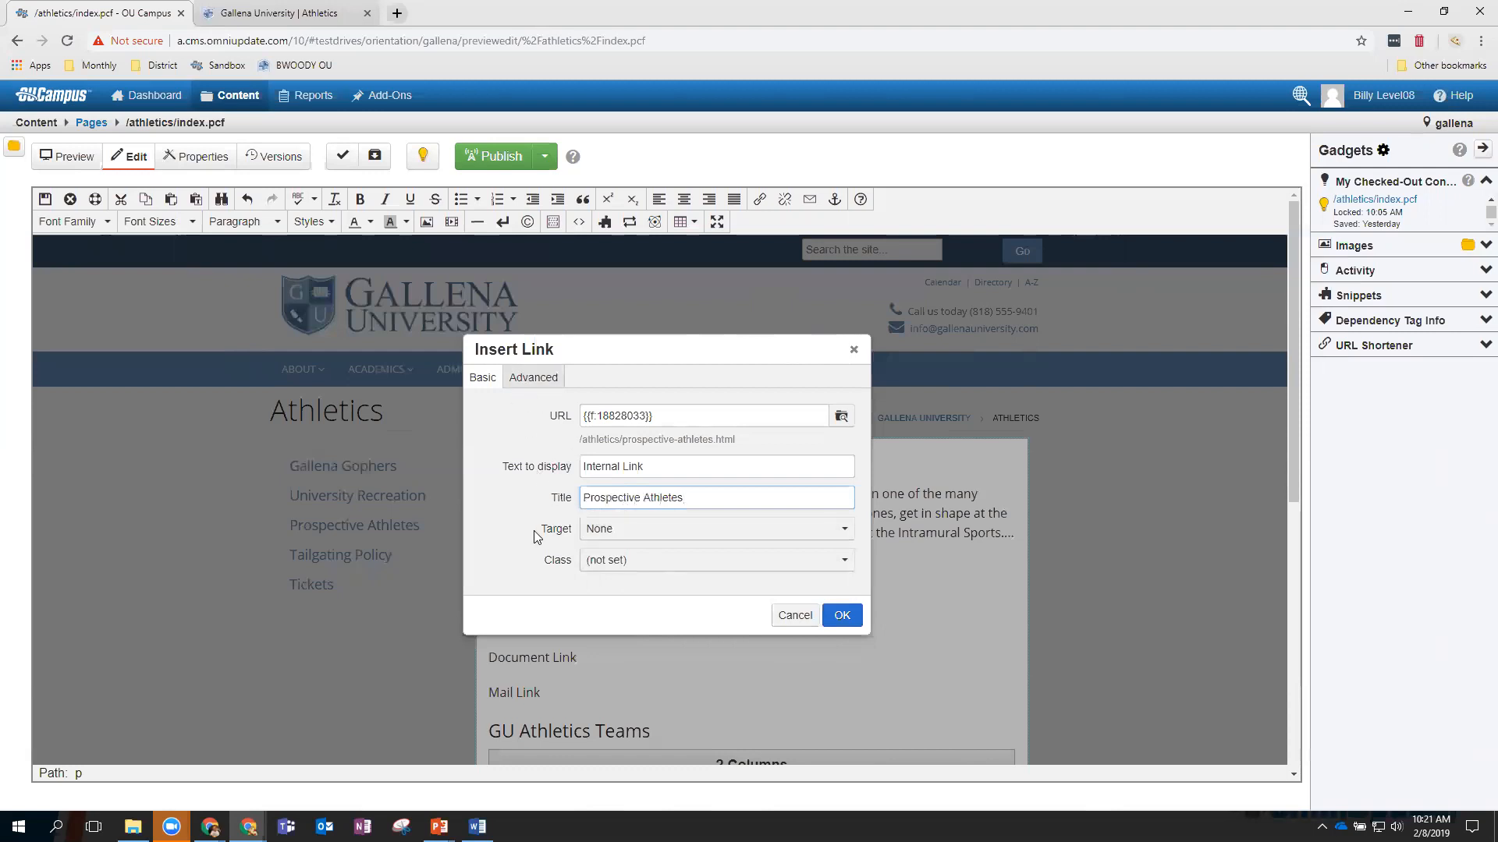
left_click(842, 617)
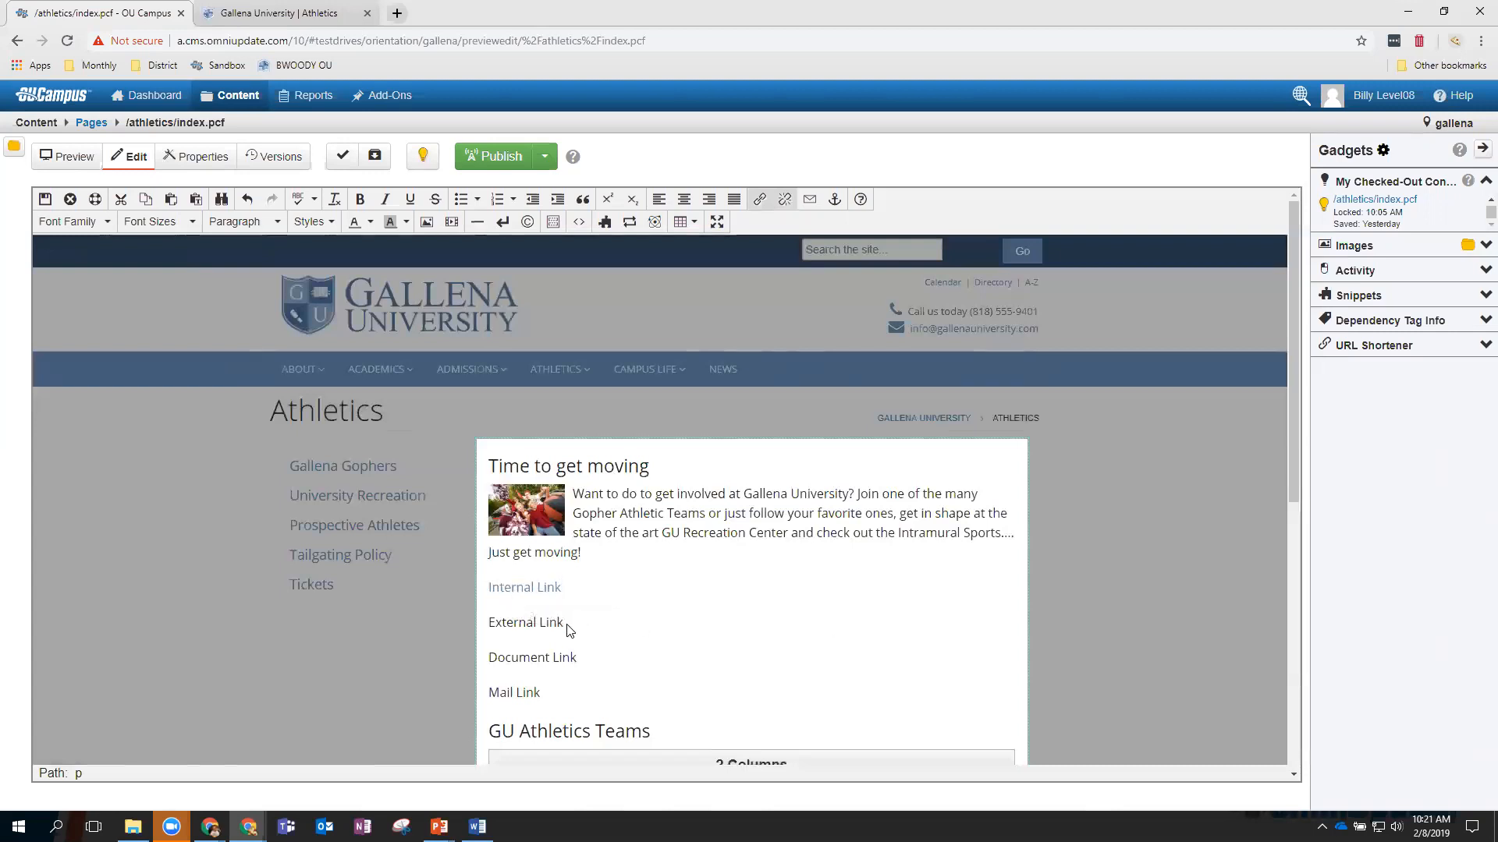
left_click_drag(564, 629, 491, 631)
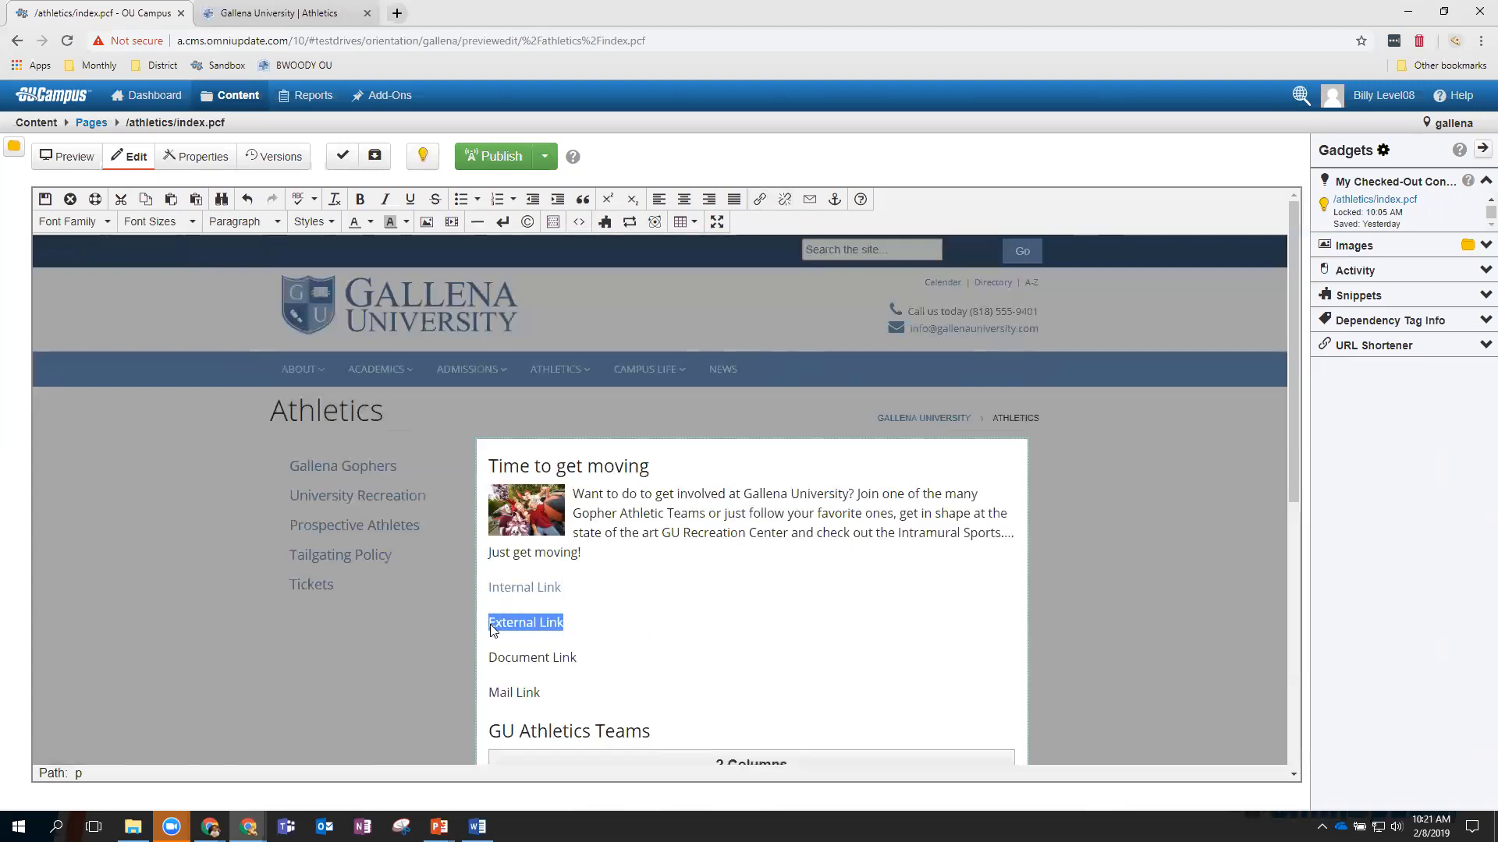
right_click(507, 627)
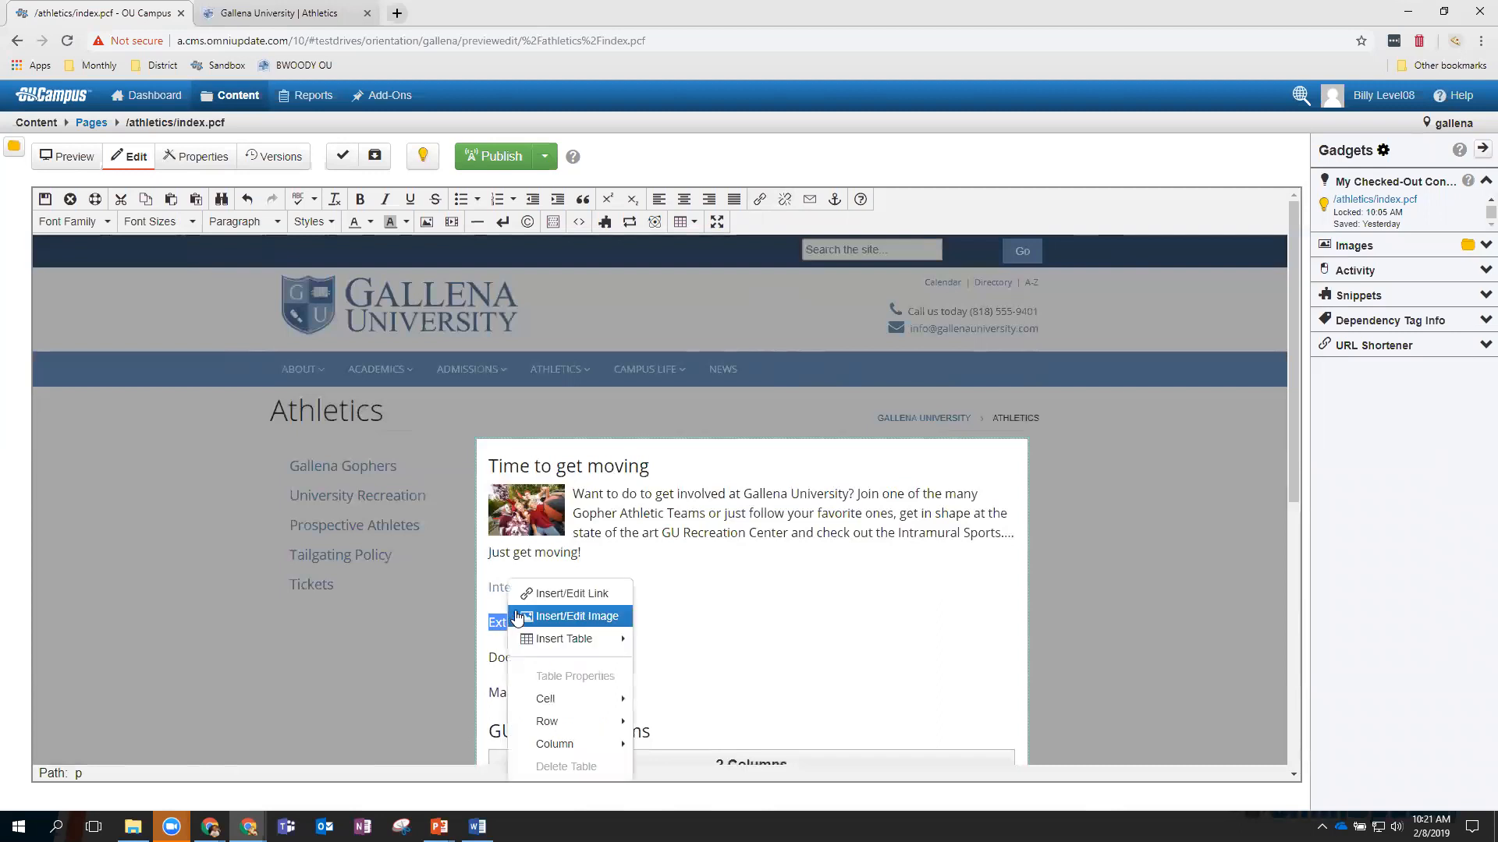
left_click(530, 592)
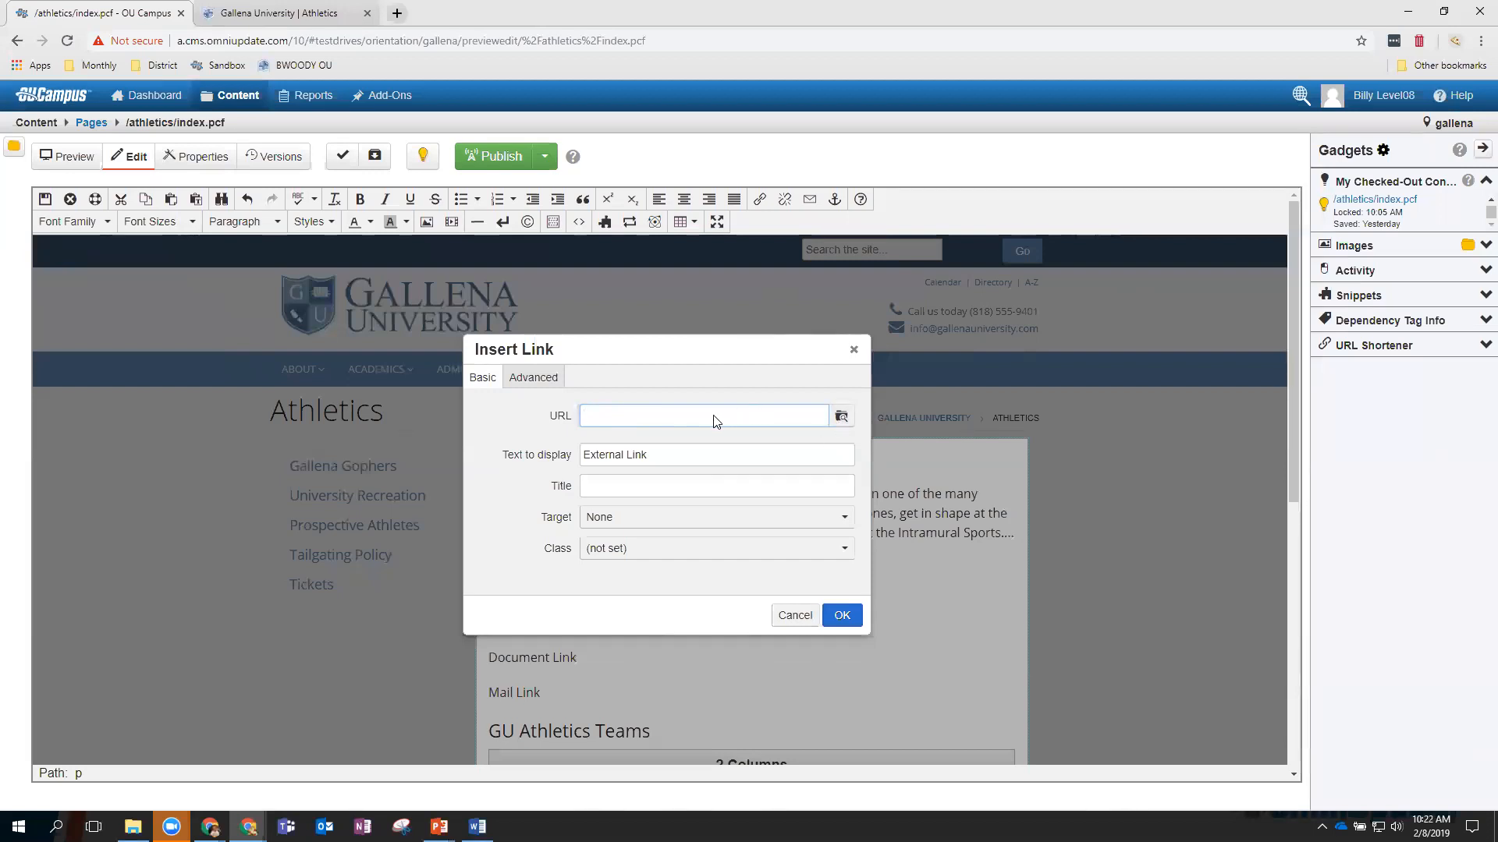
type("www.google.com")
left_click_drag(674, 350, 816, 357)
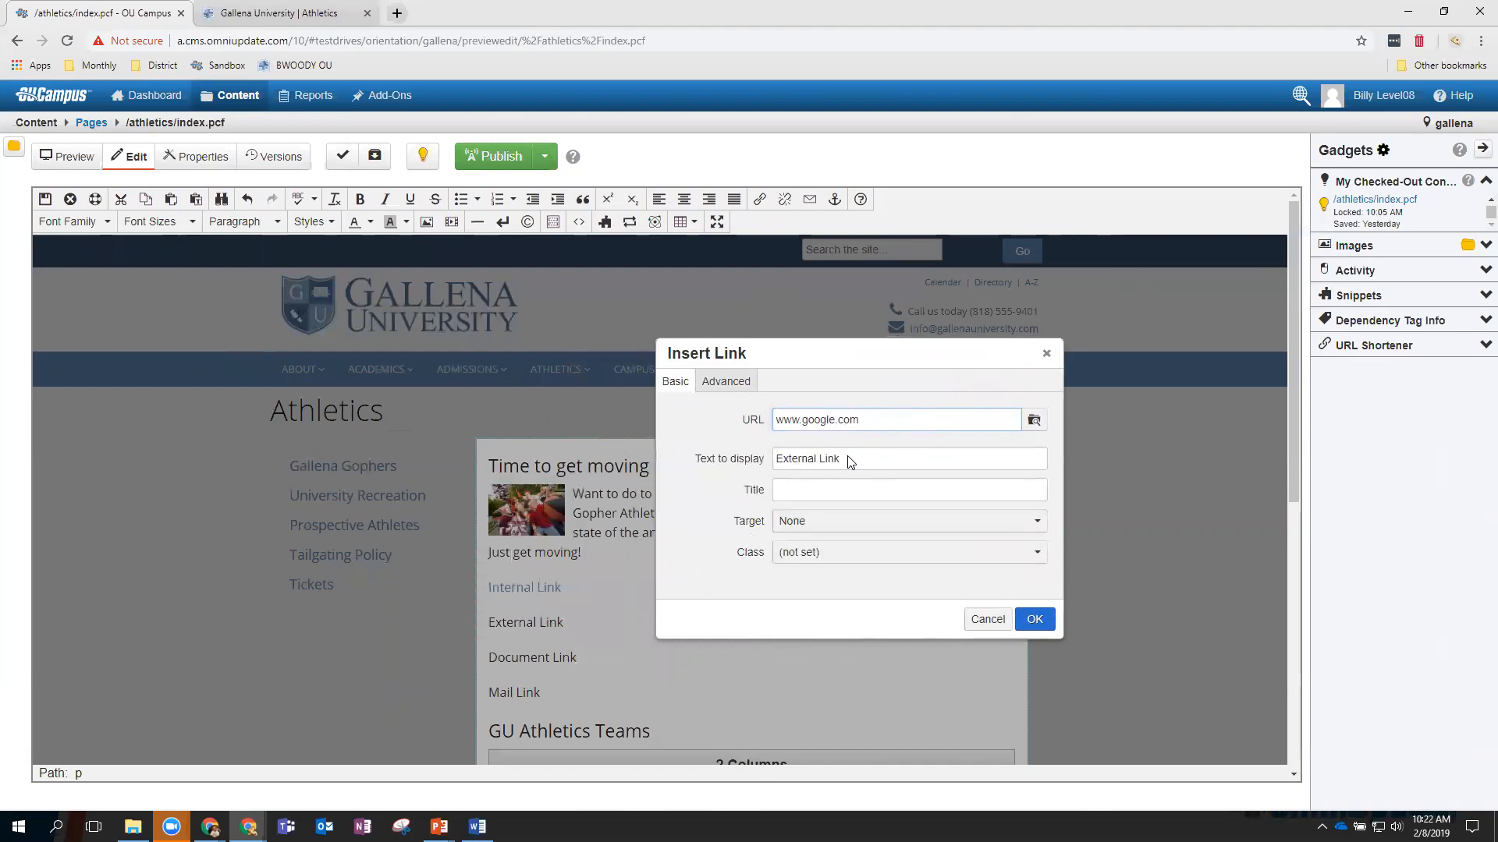
left_click_drag(840, 462, 776, 466)
type("Go To Goo")
Title the Google link 'Google.com' and set its target to New Window.
left_click(802, 497)
type("Google.com")
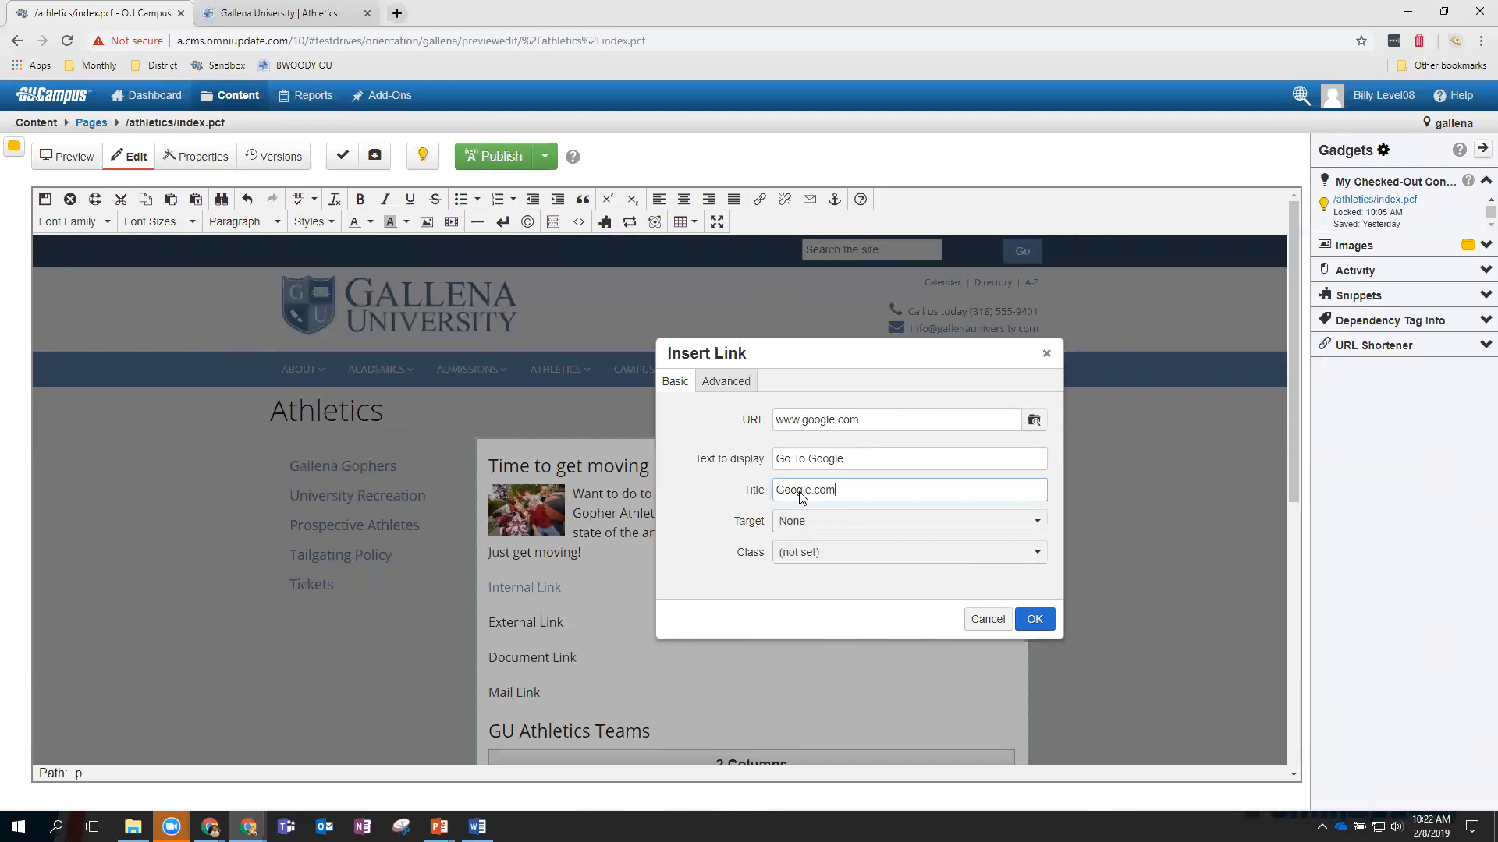
left_click(811, 529)
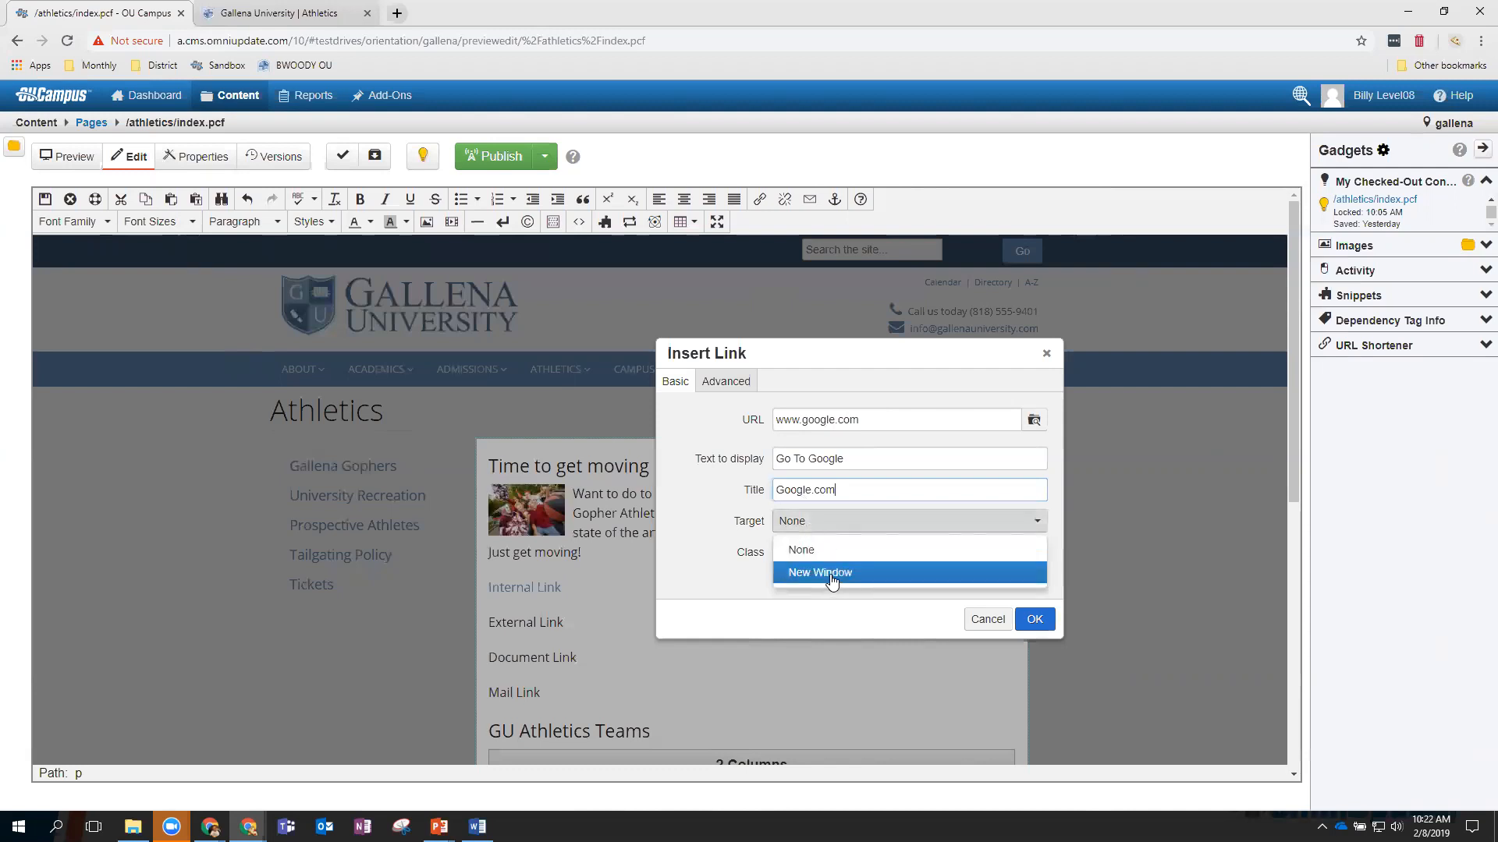
left_click(832, 577)
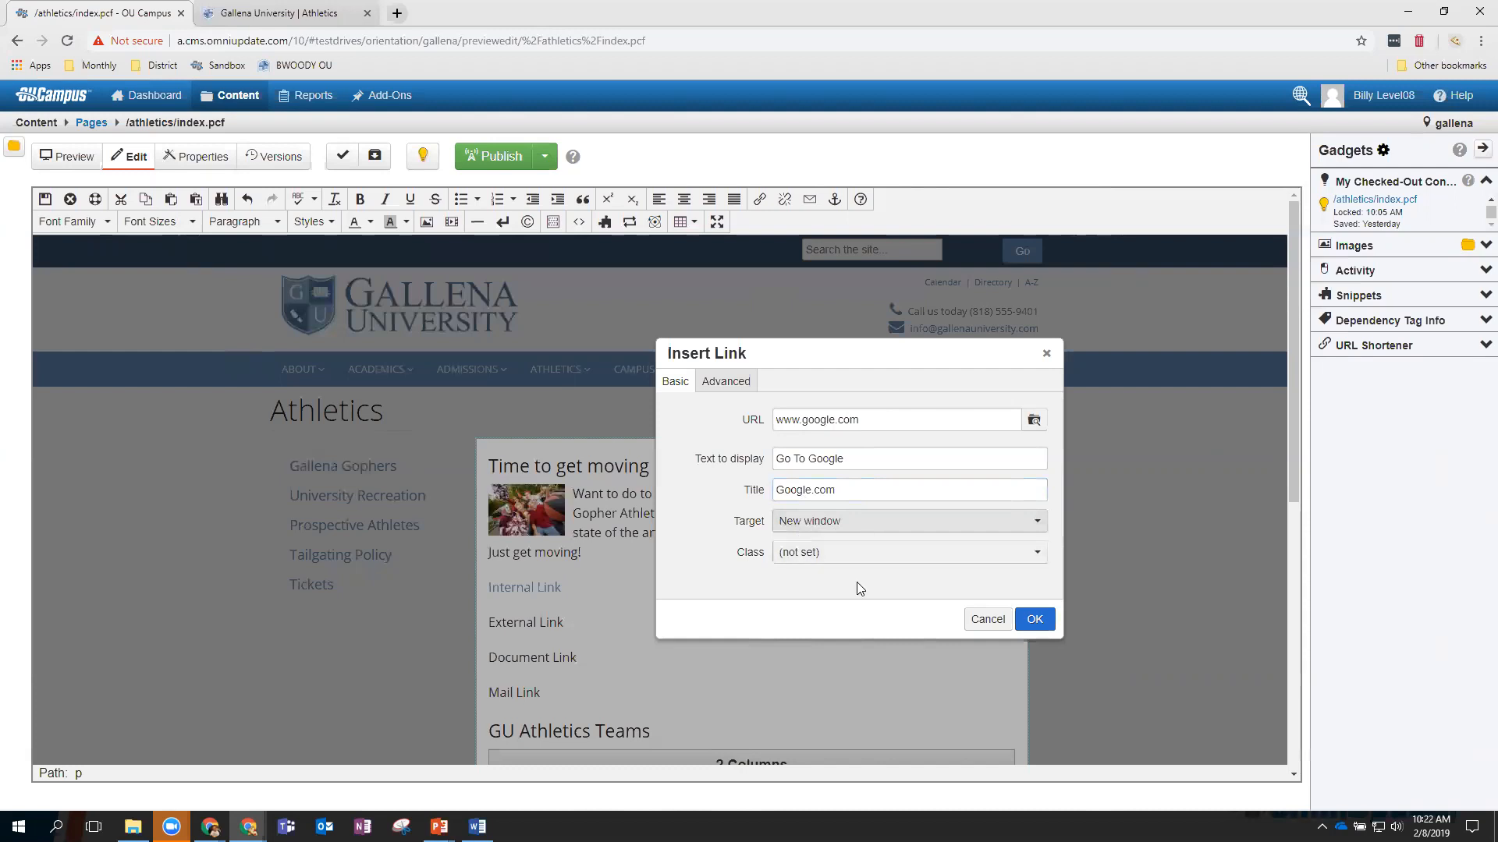
left_click(1035, 620)
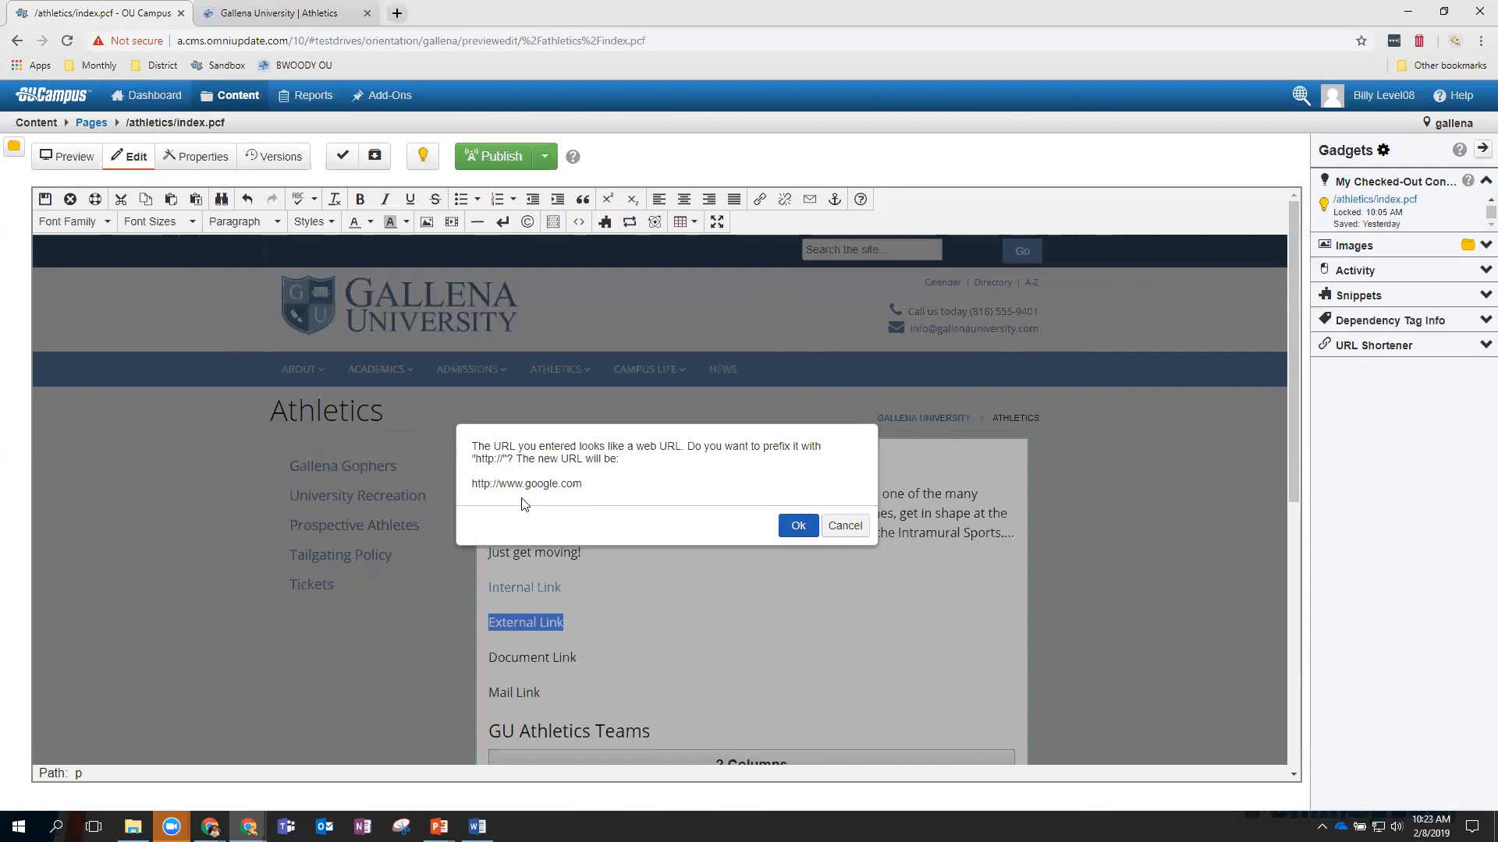
left_click(799, 528)
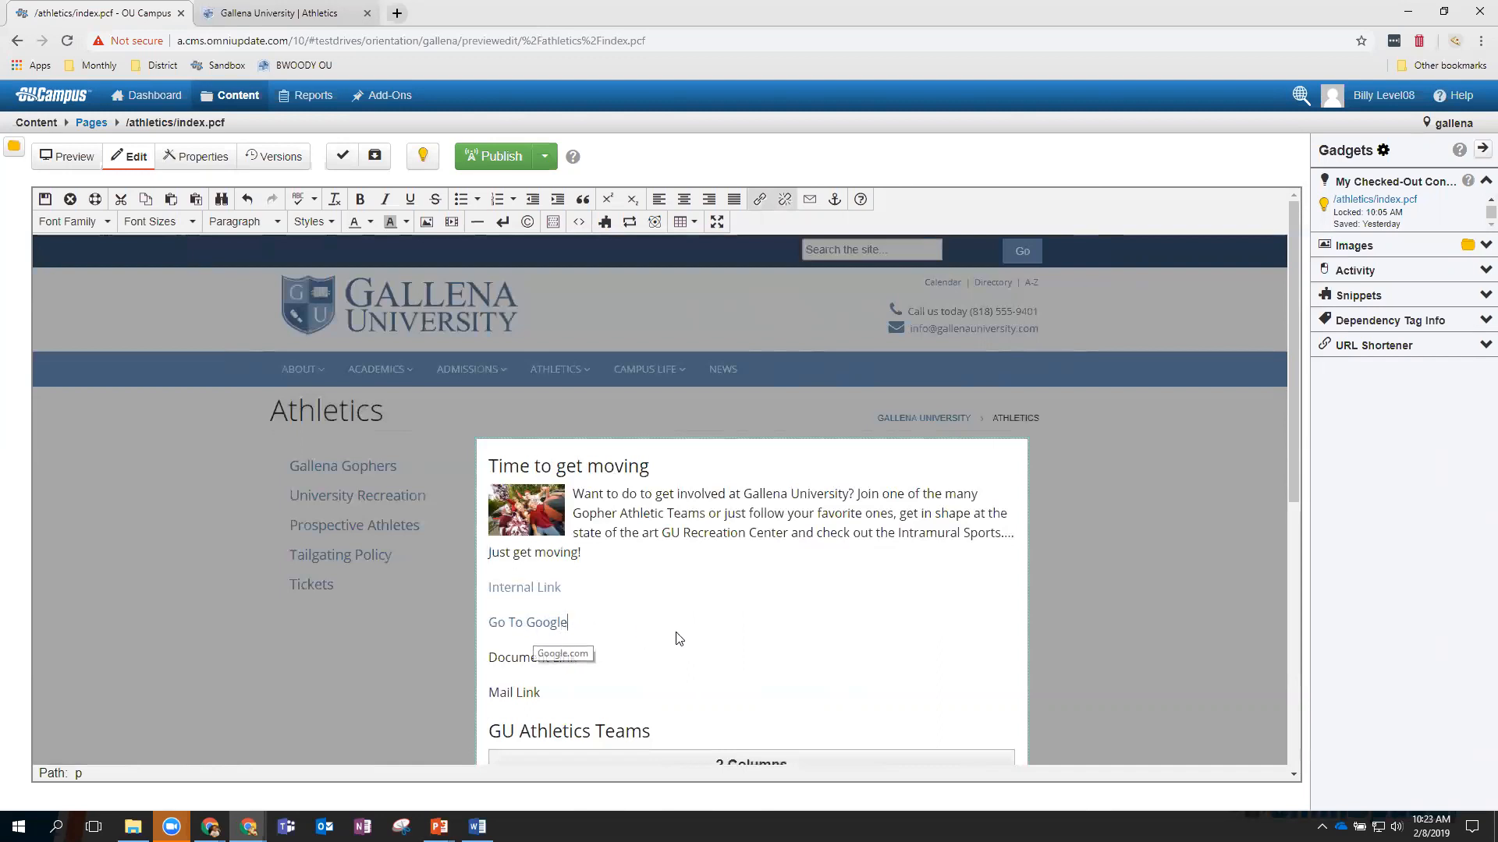
left_click_drag(580, 659, 514, 660)
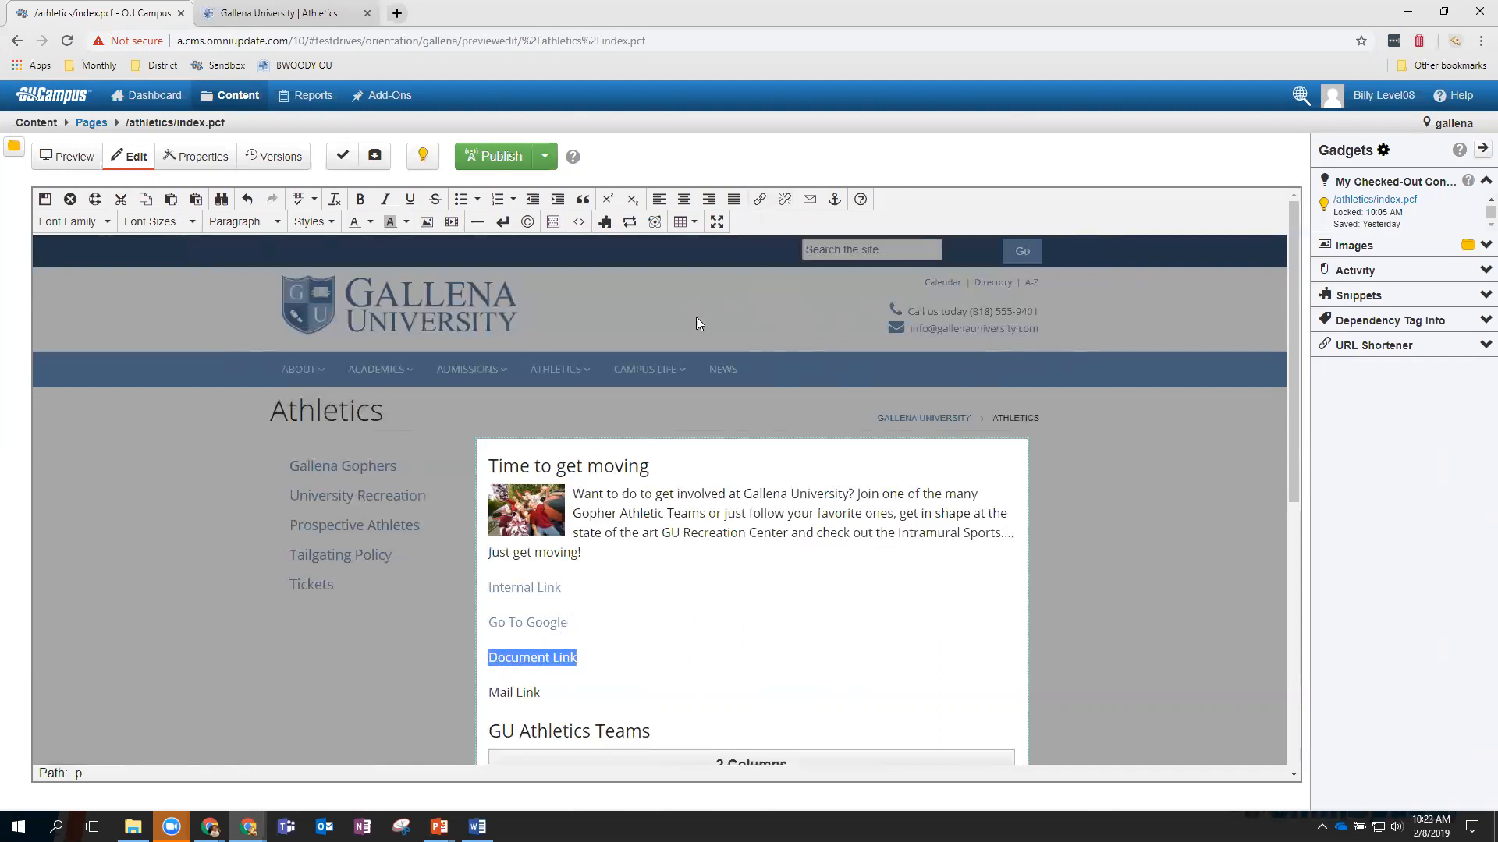
Link Document Link to pdf-files/football-schedule.pdf, titled 'Football Schedule', opening in a new window.
left_click(759, 200)
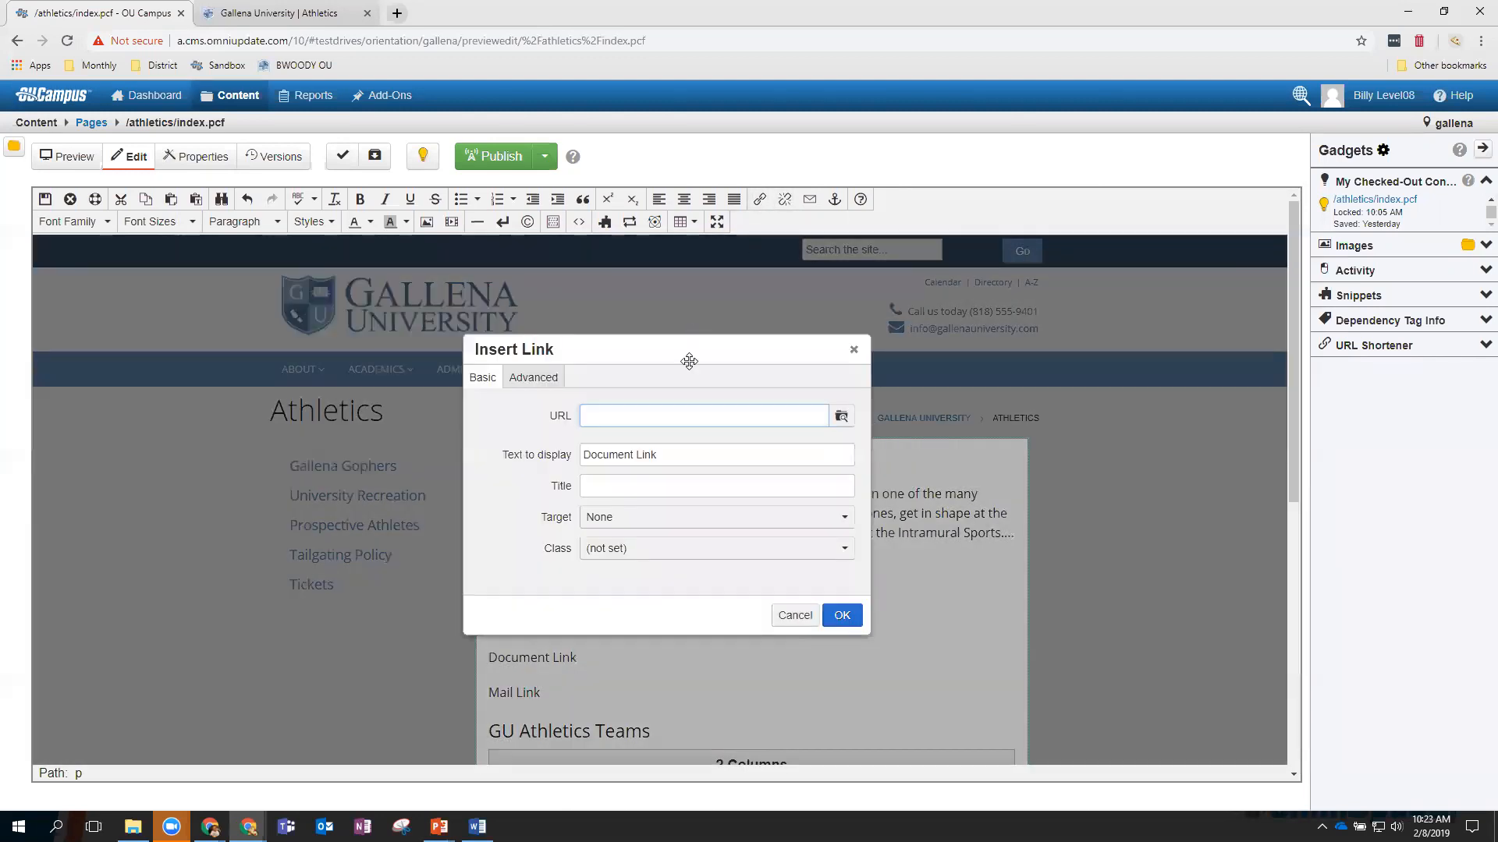
left_click(840, 417)
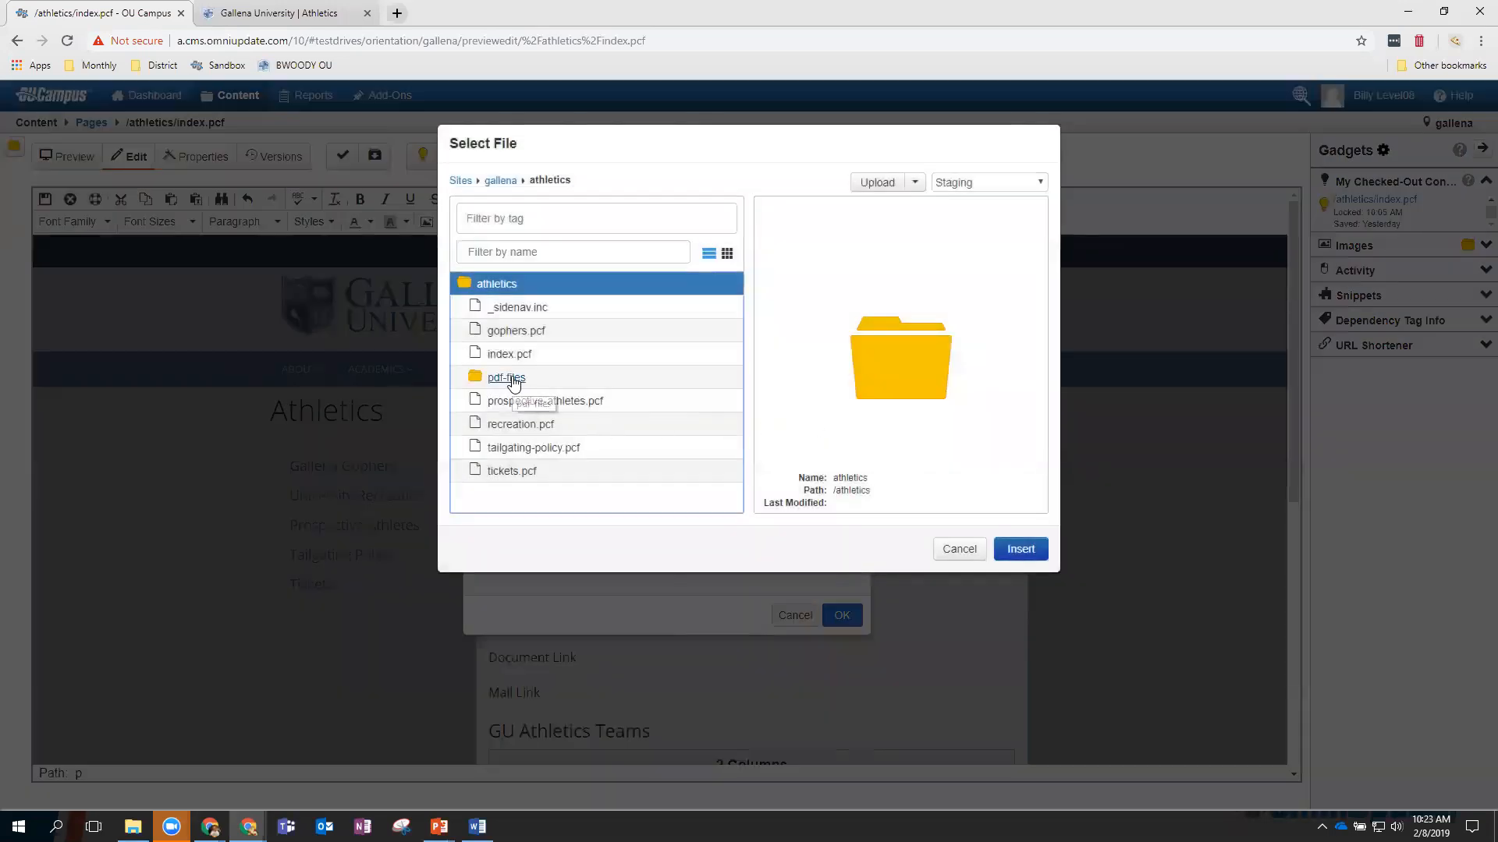
left_click(507, 378)
left_click(536, 309)
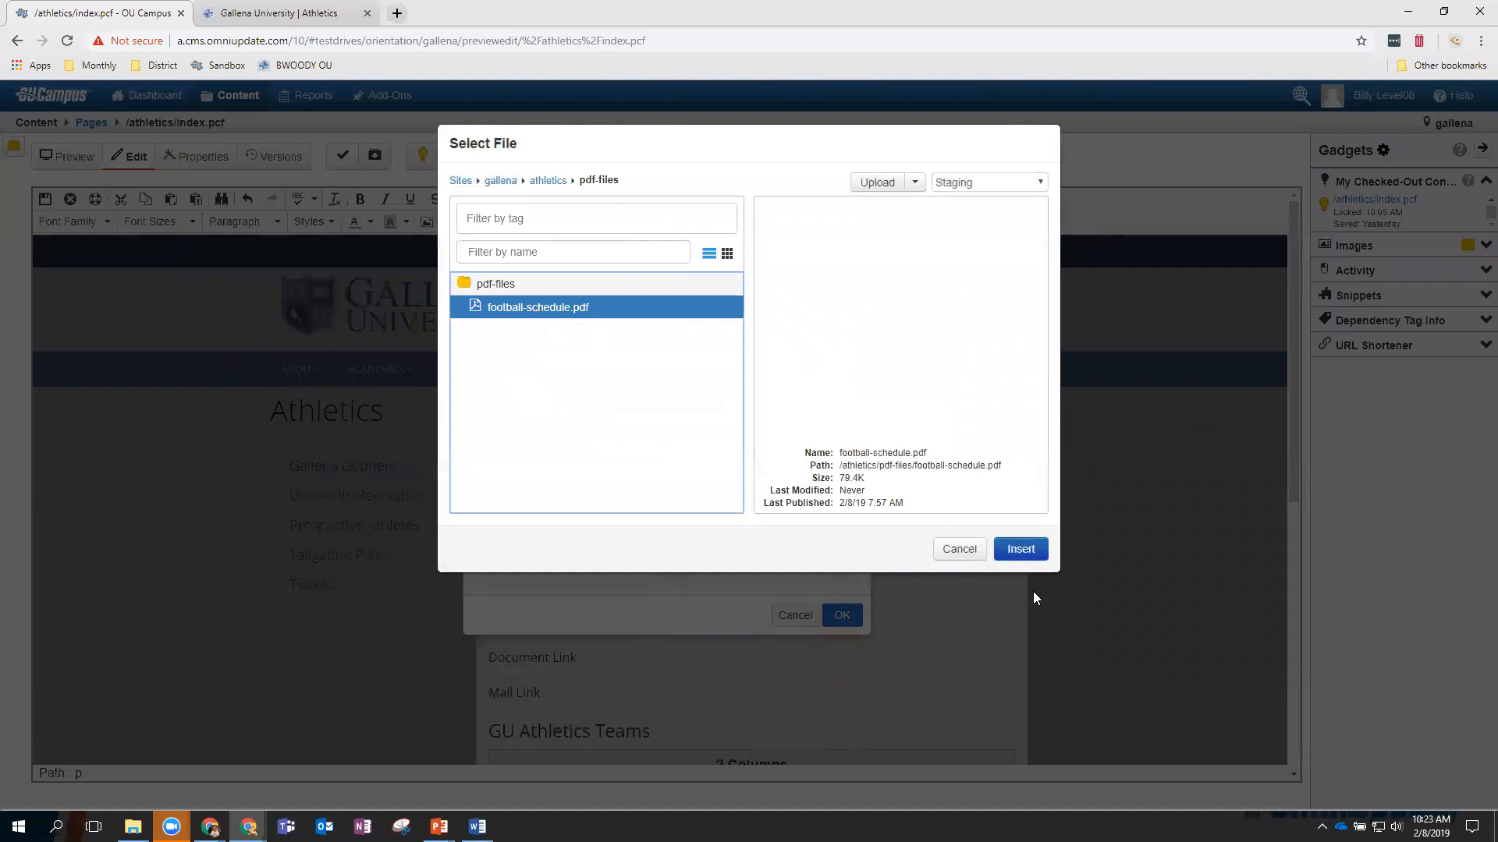
left_click(1023, 552)
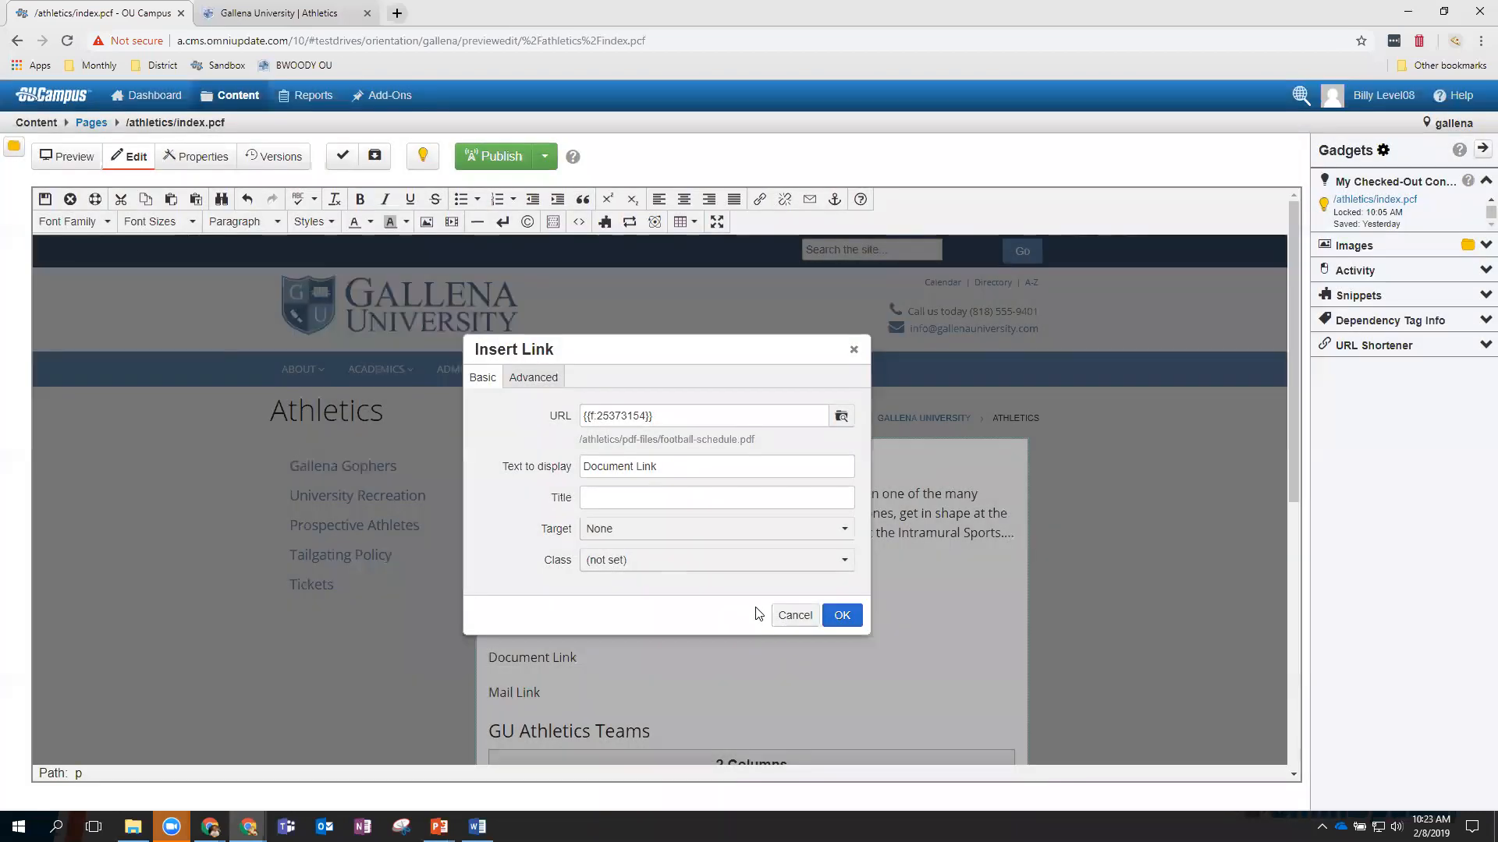
left_click(642, 502)
type("Football Schedule")
left_click(684, 535)
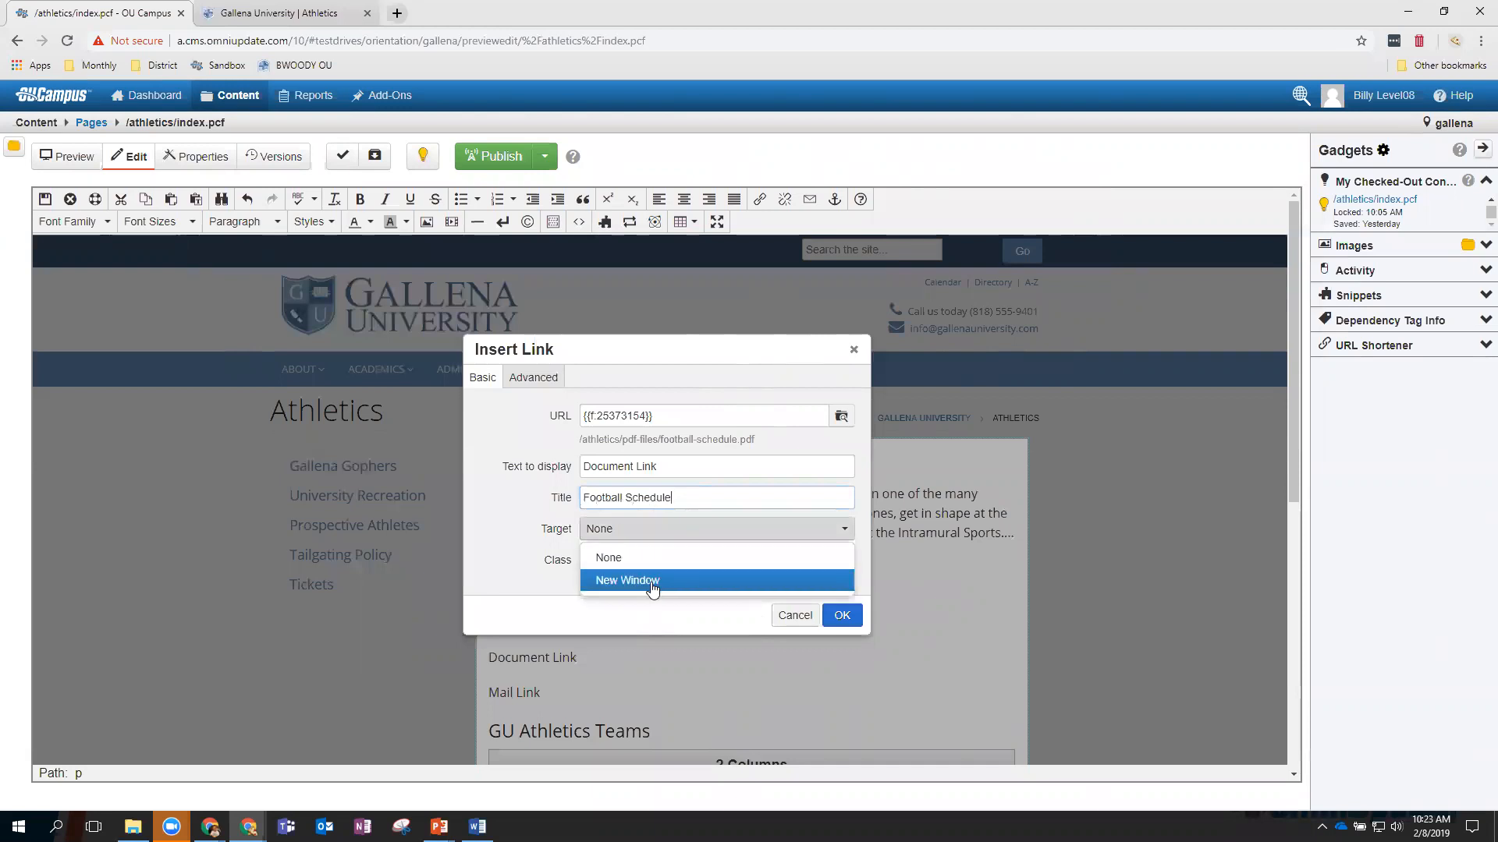
left_click(652, 581)
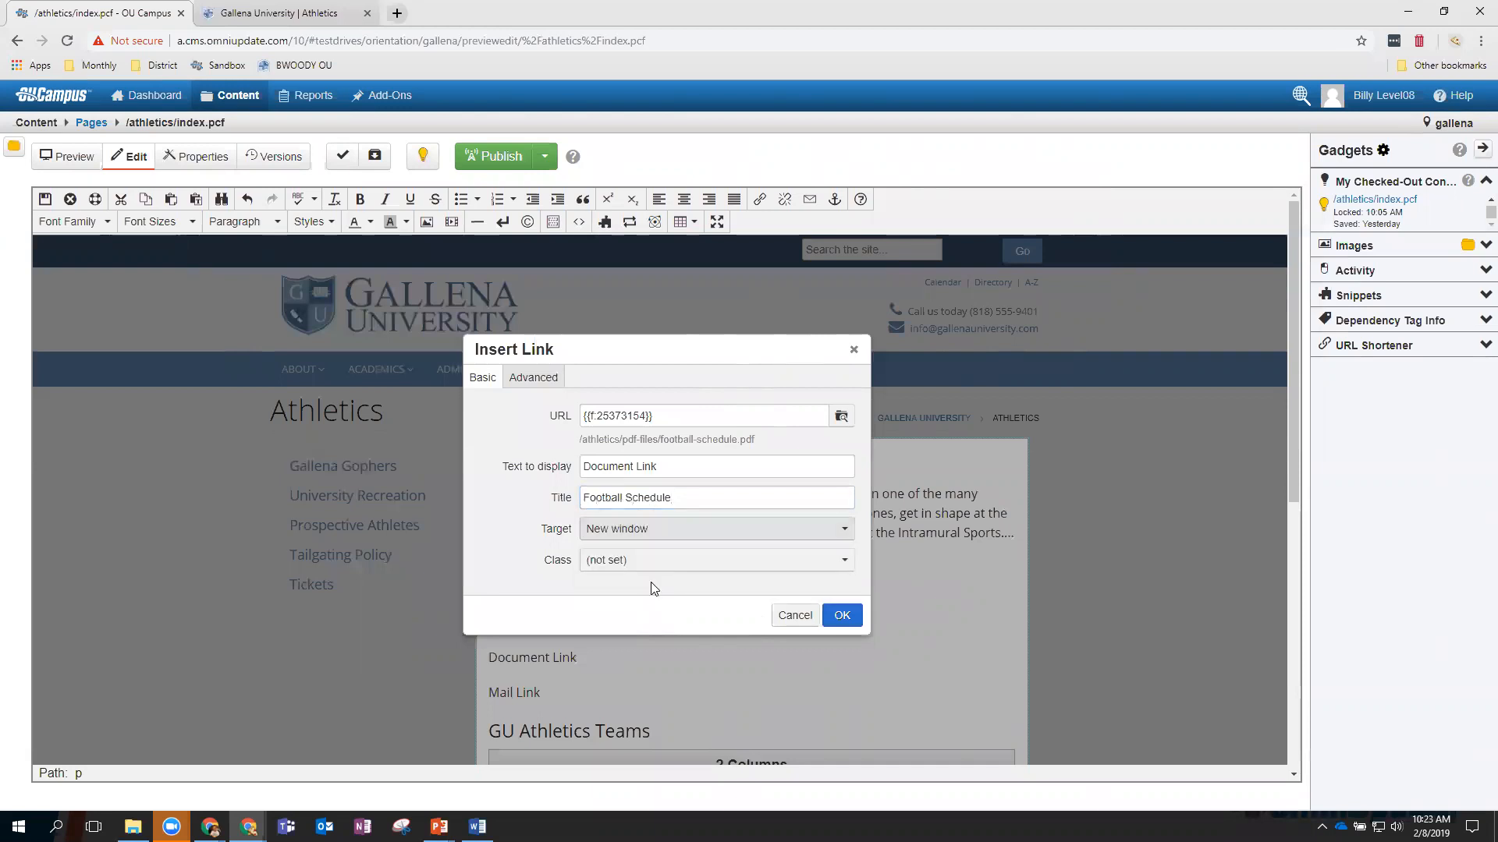
left_click(843, 616)
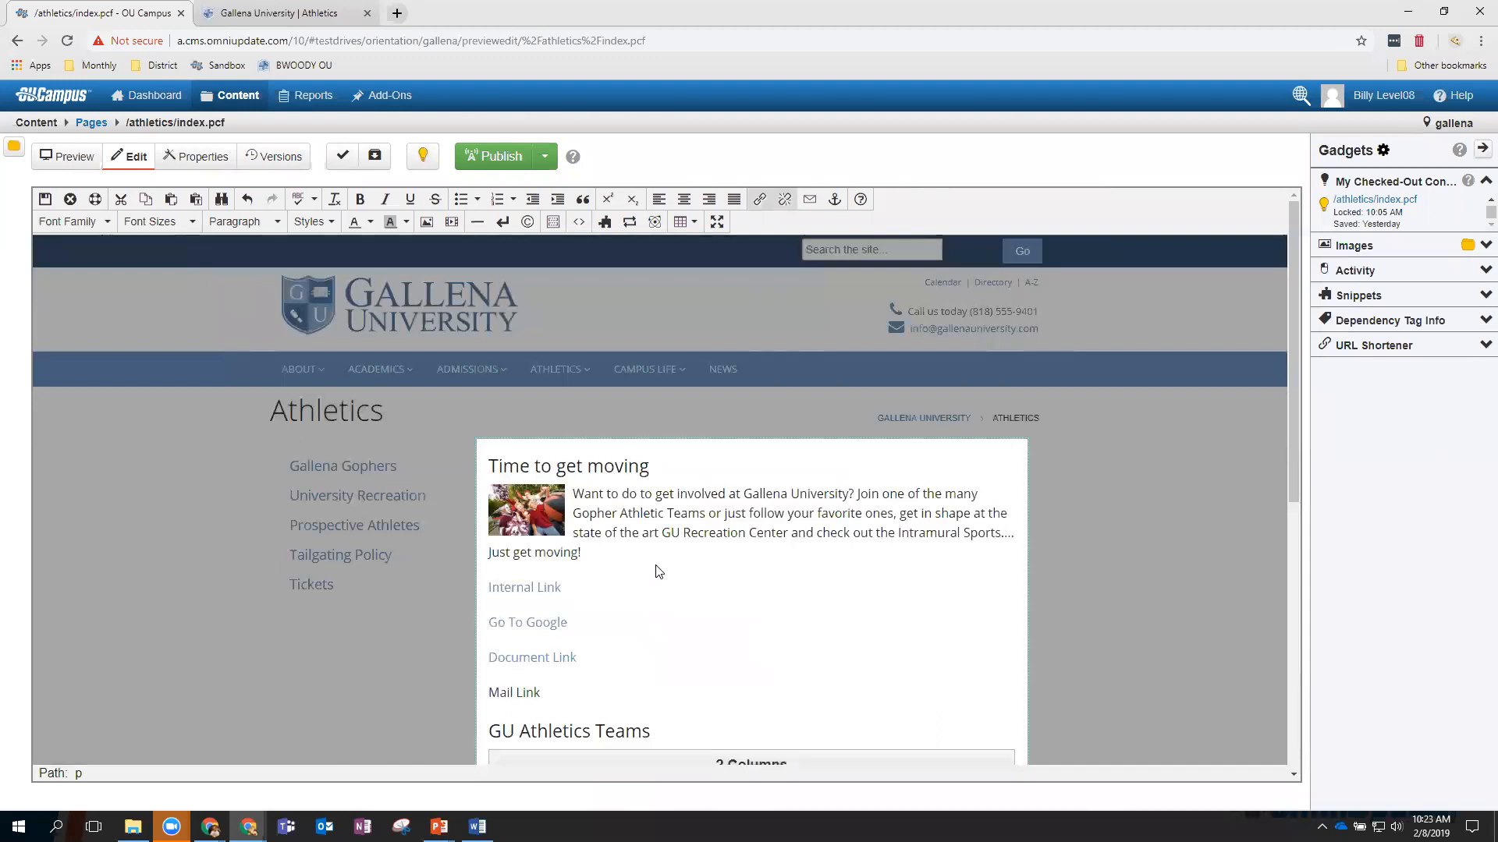
Select the Mail Link text in the editor.
scroll(671, 597, "down", 1)
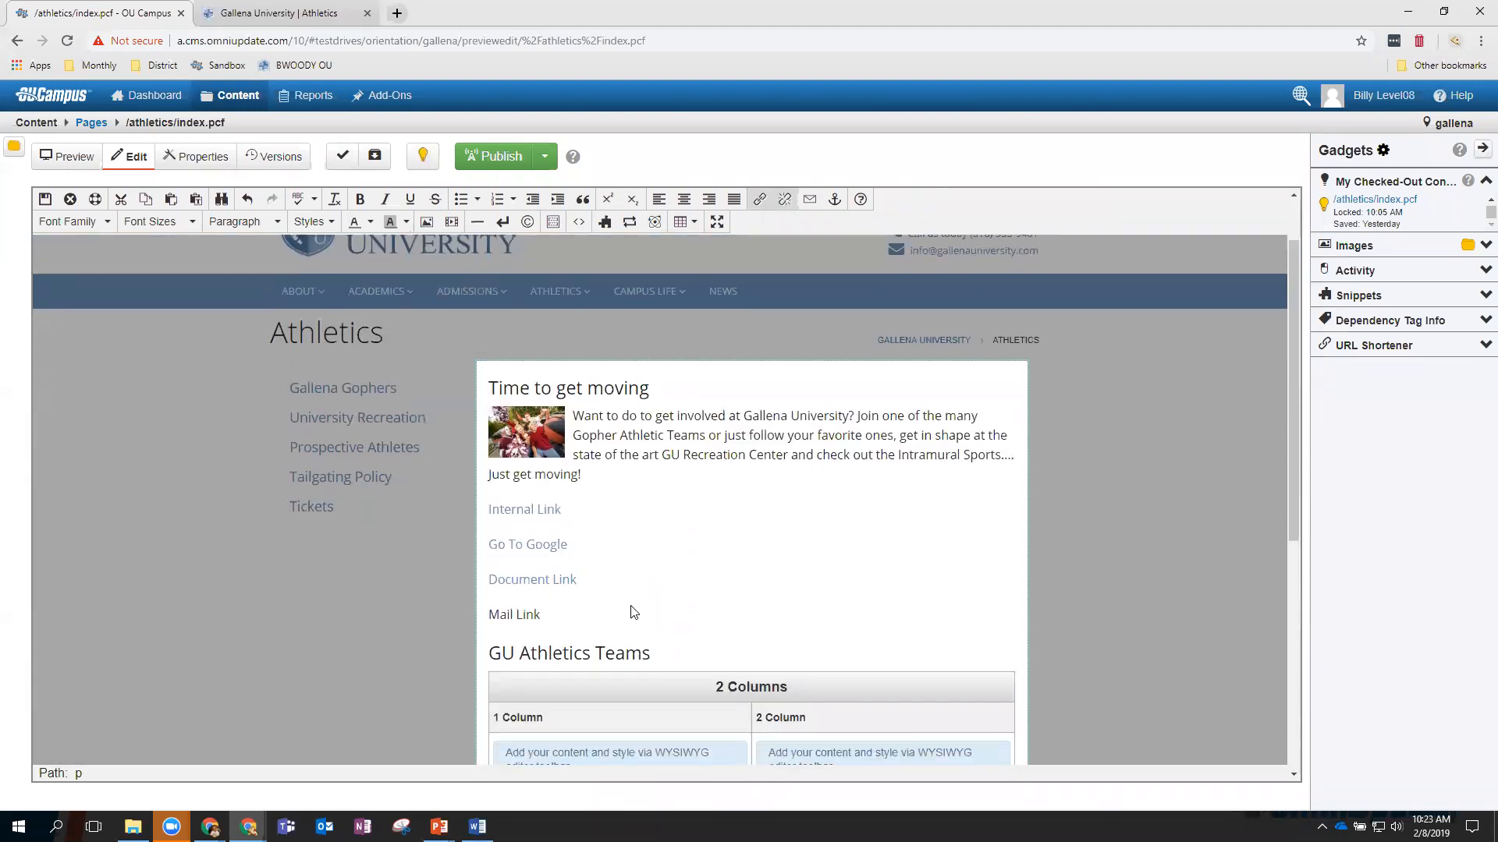
left_click_drag(540, 615, 491, 620)
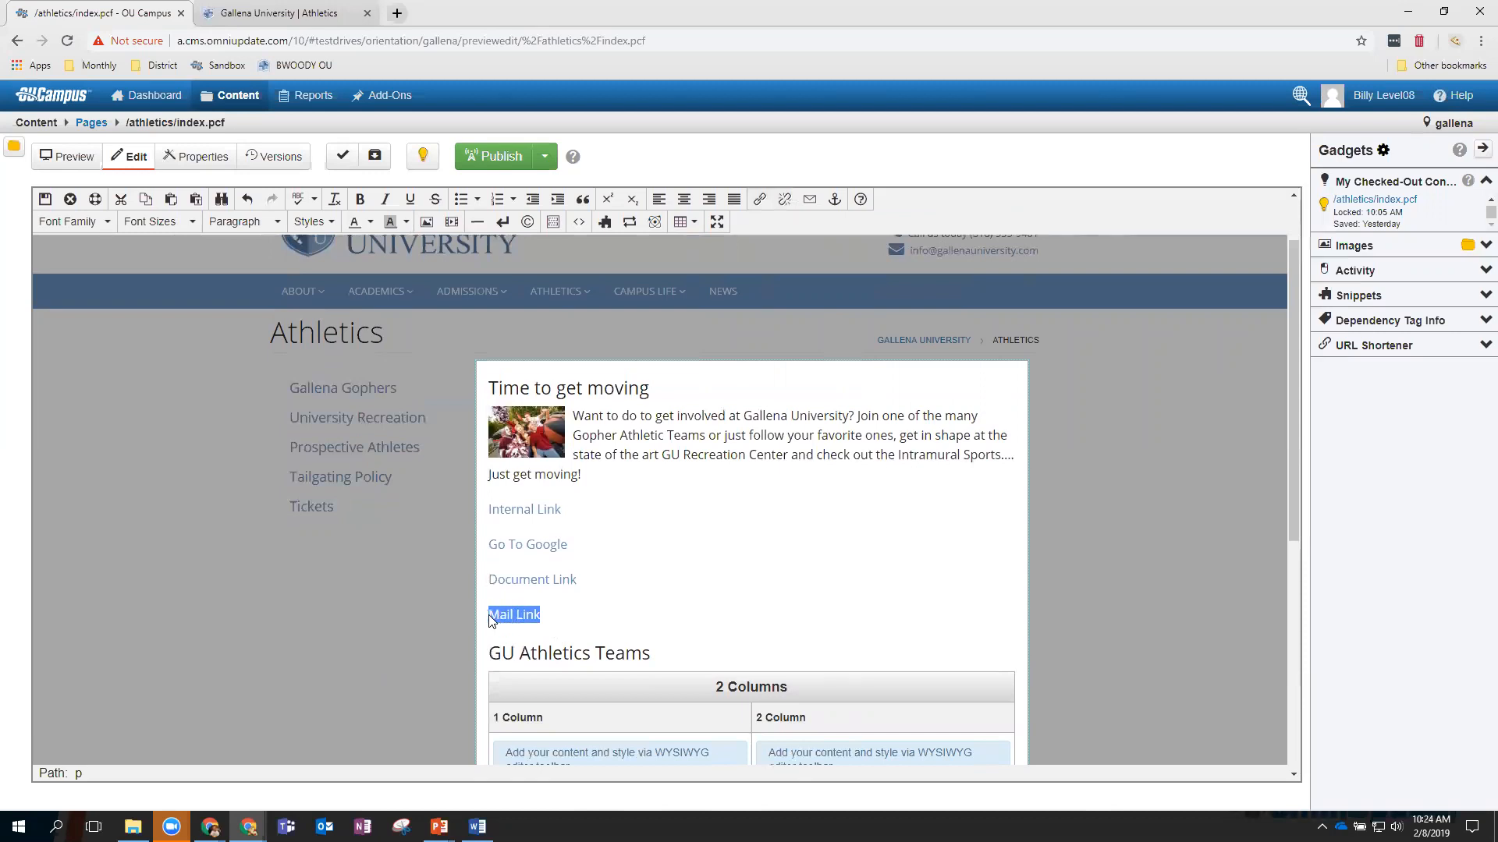
right_click(492, 619)
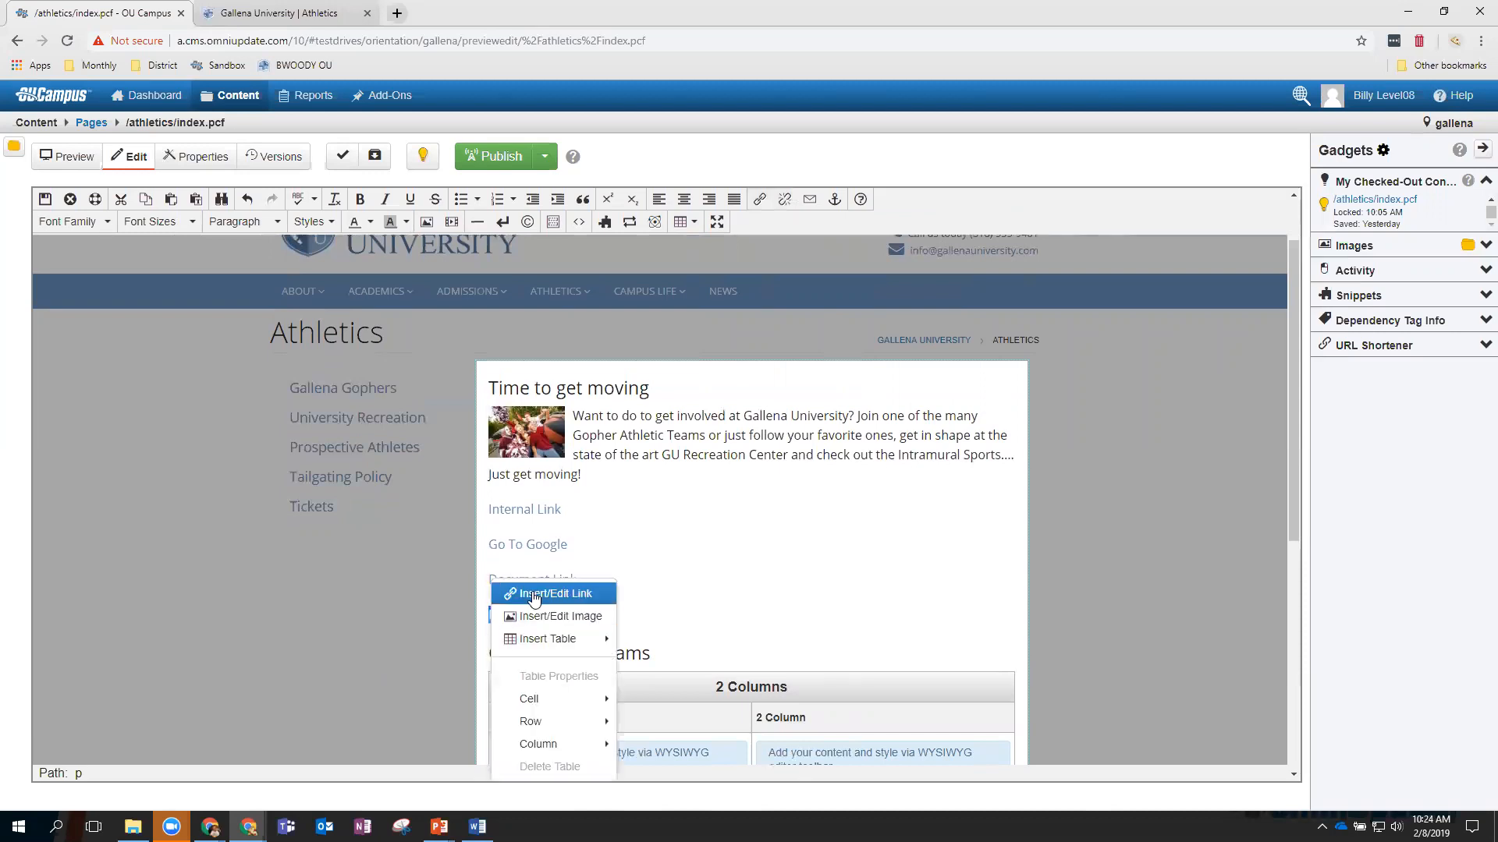
left_click(651, 540)
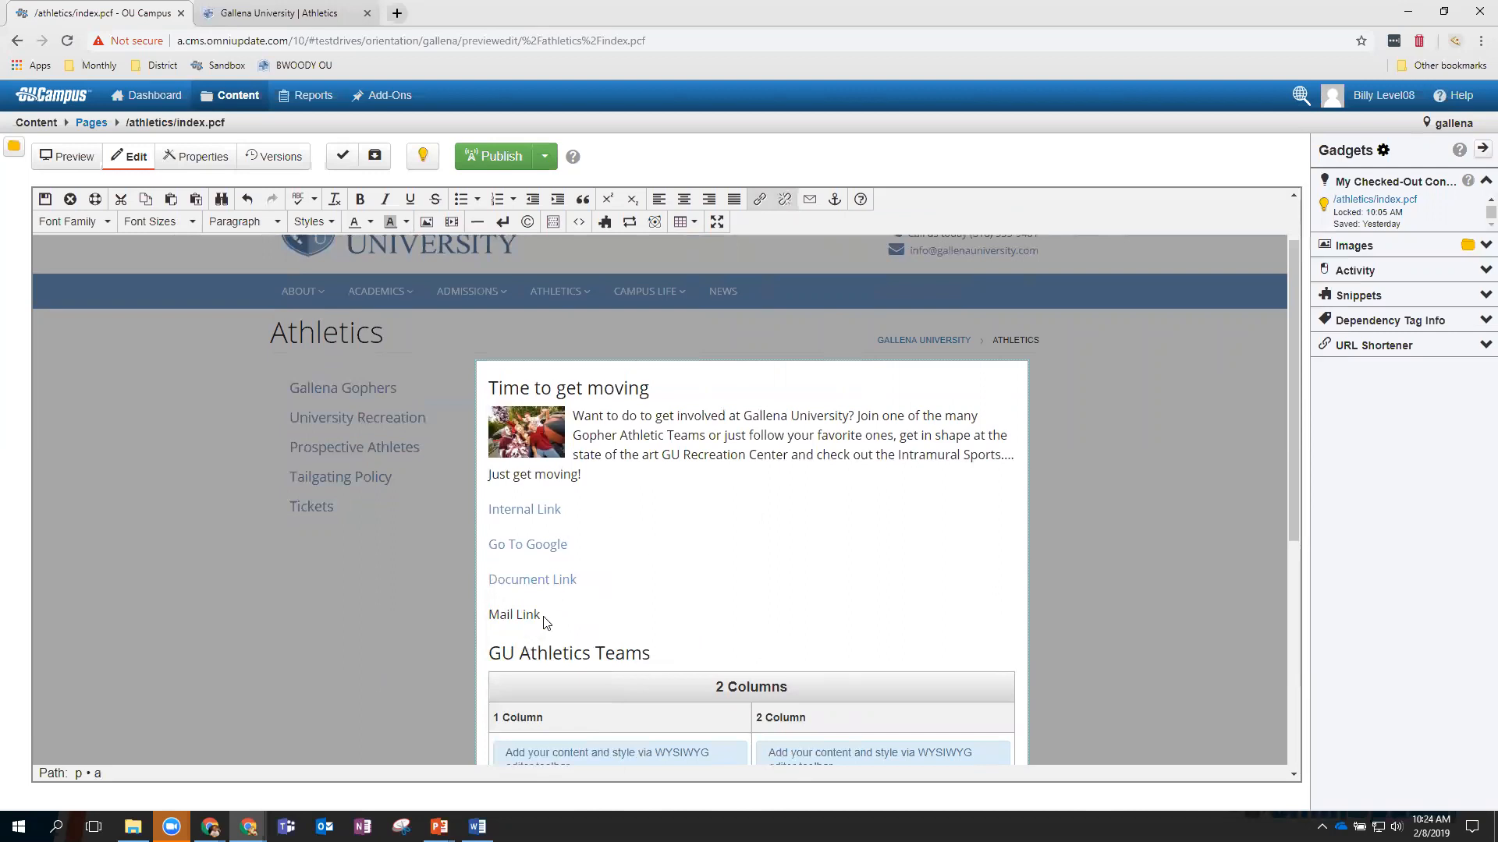
left_click_drag(540, 616, 496, 615)
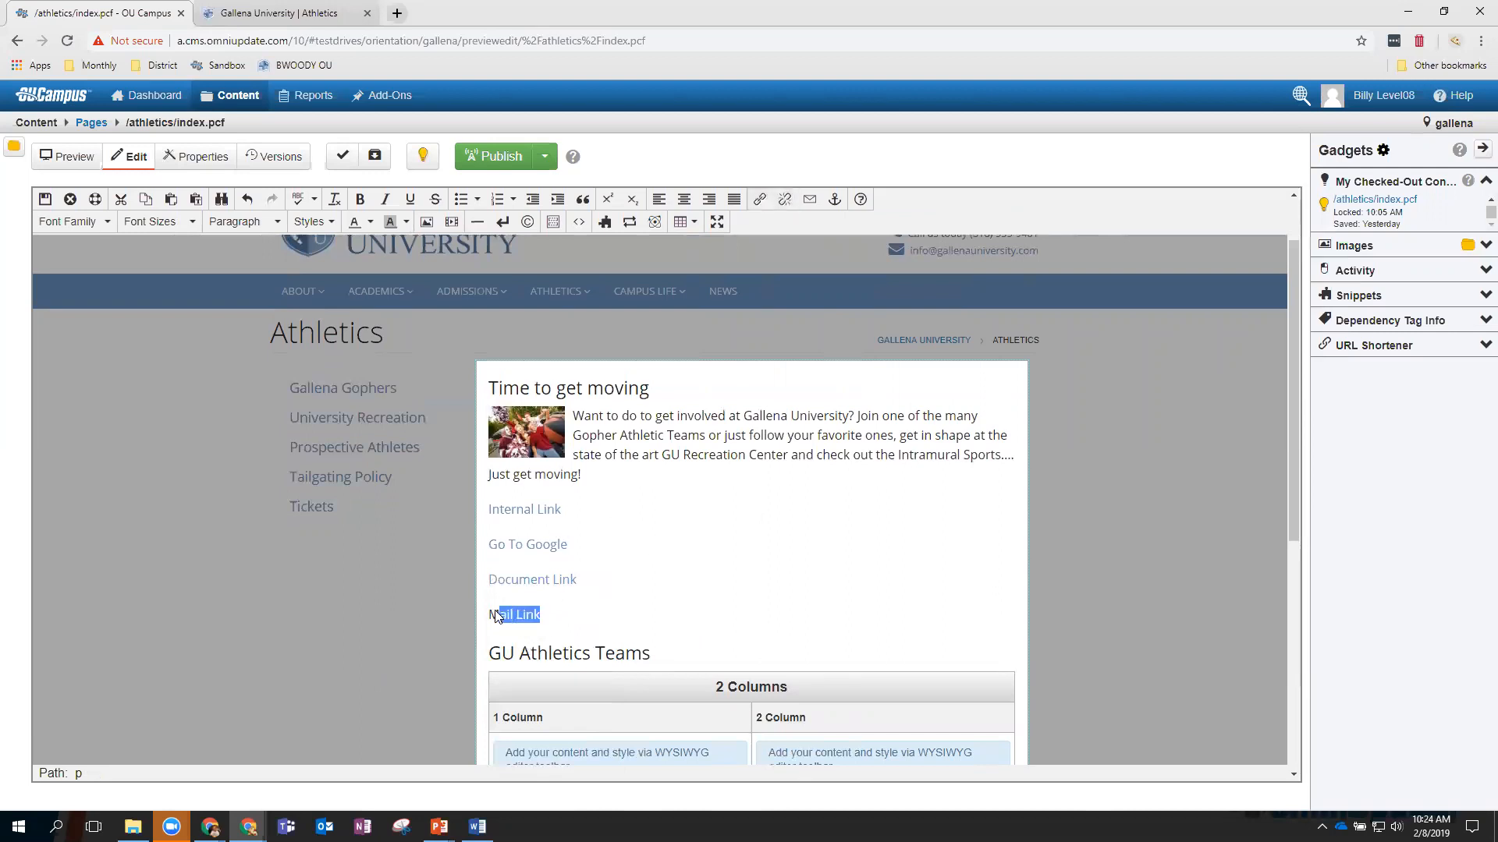
Make it a mailto link to the contact's e-mail address with subject 'Hey Dude, What's Up'.
left_click(811, 205)
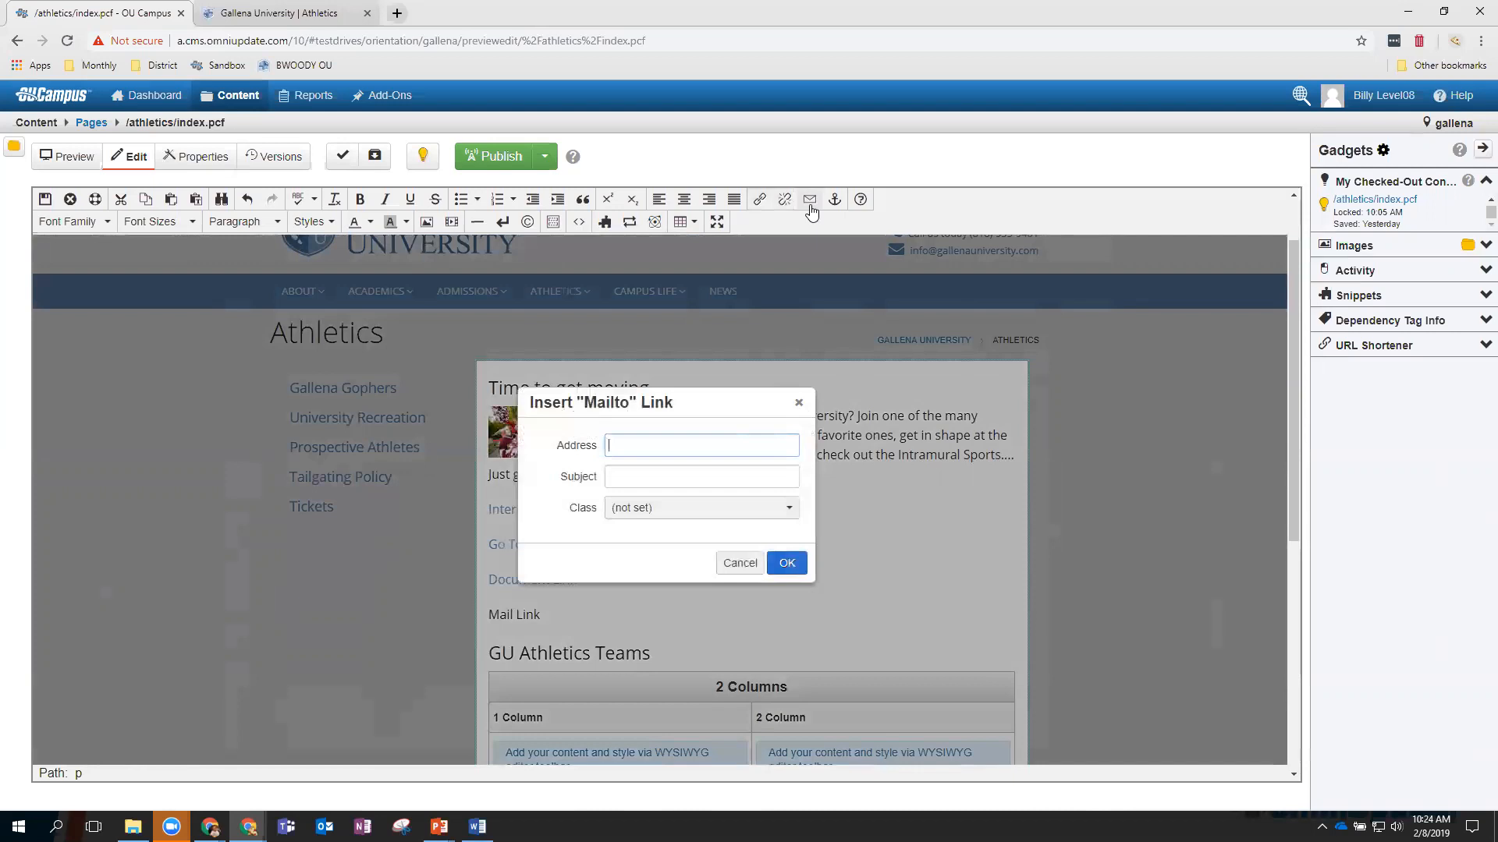
left_click(647, 480)
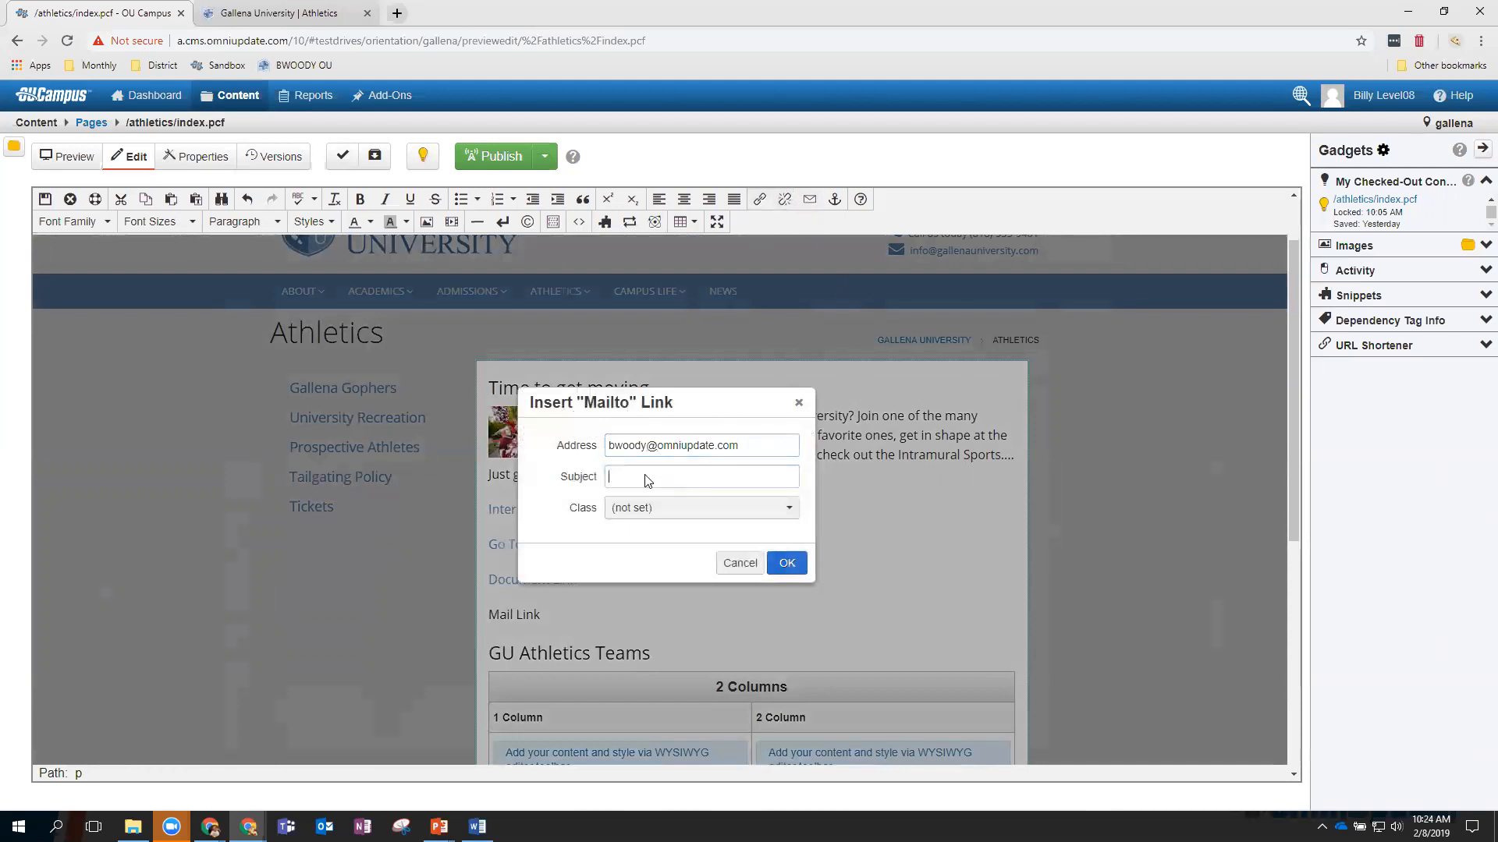
type("Hey Dude, Whats Up")
left_click_drag(694, 479, 690, 478)
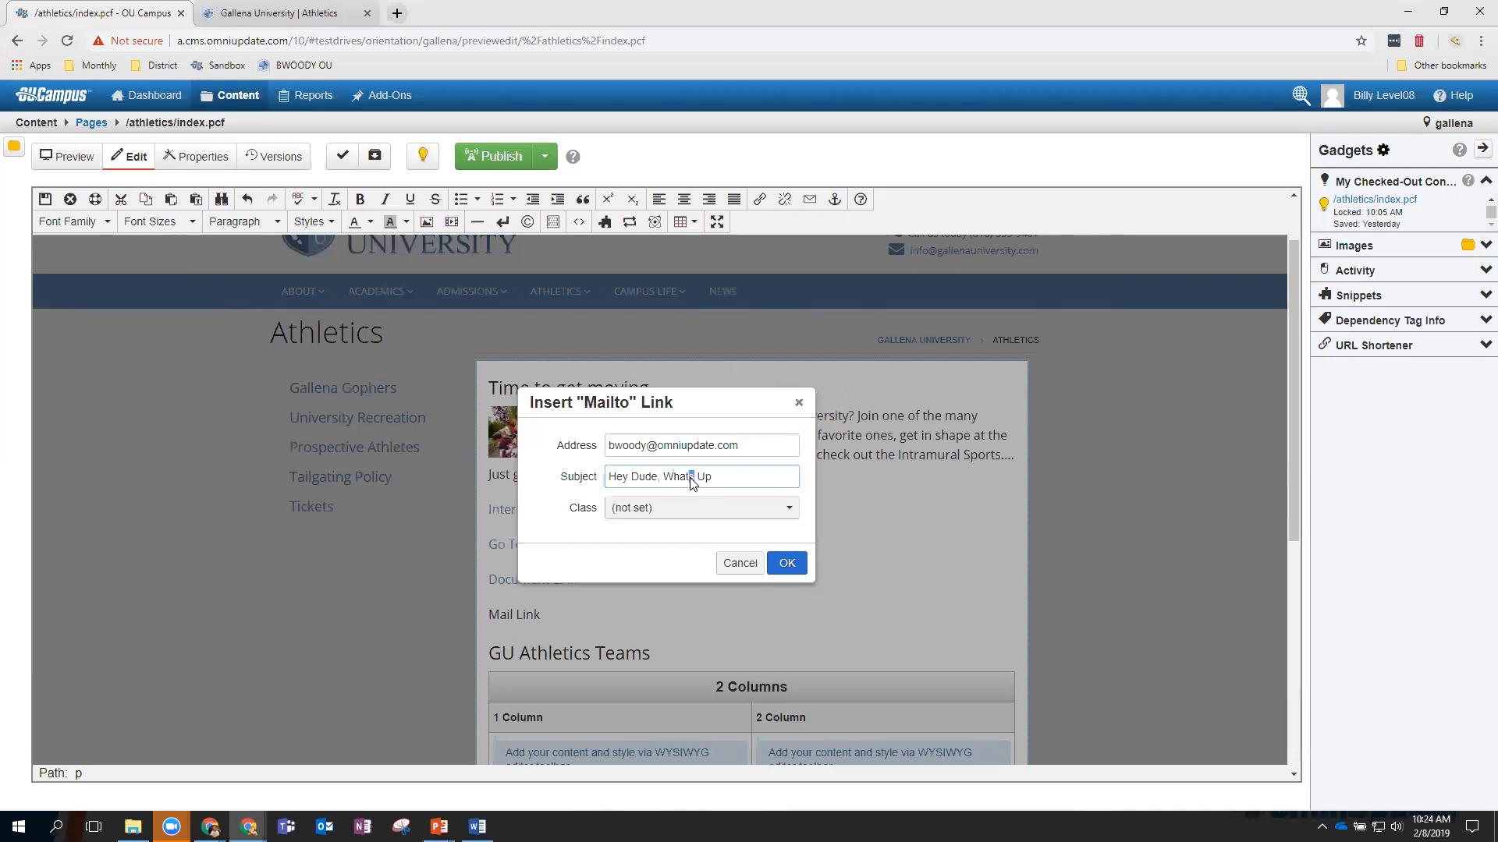
type("'")
left_click(787, 565)
Set the Mail Link's title to a tooltip naming the recipient.
left_click(608, 634)
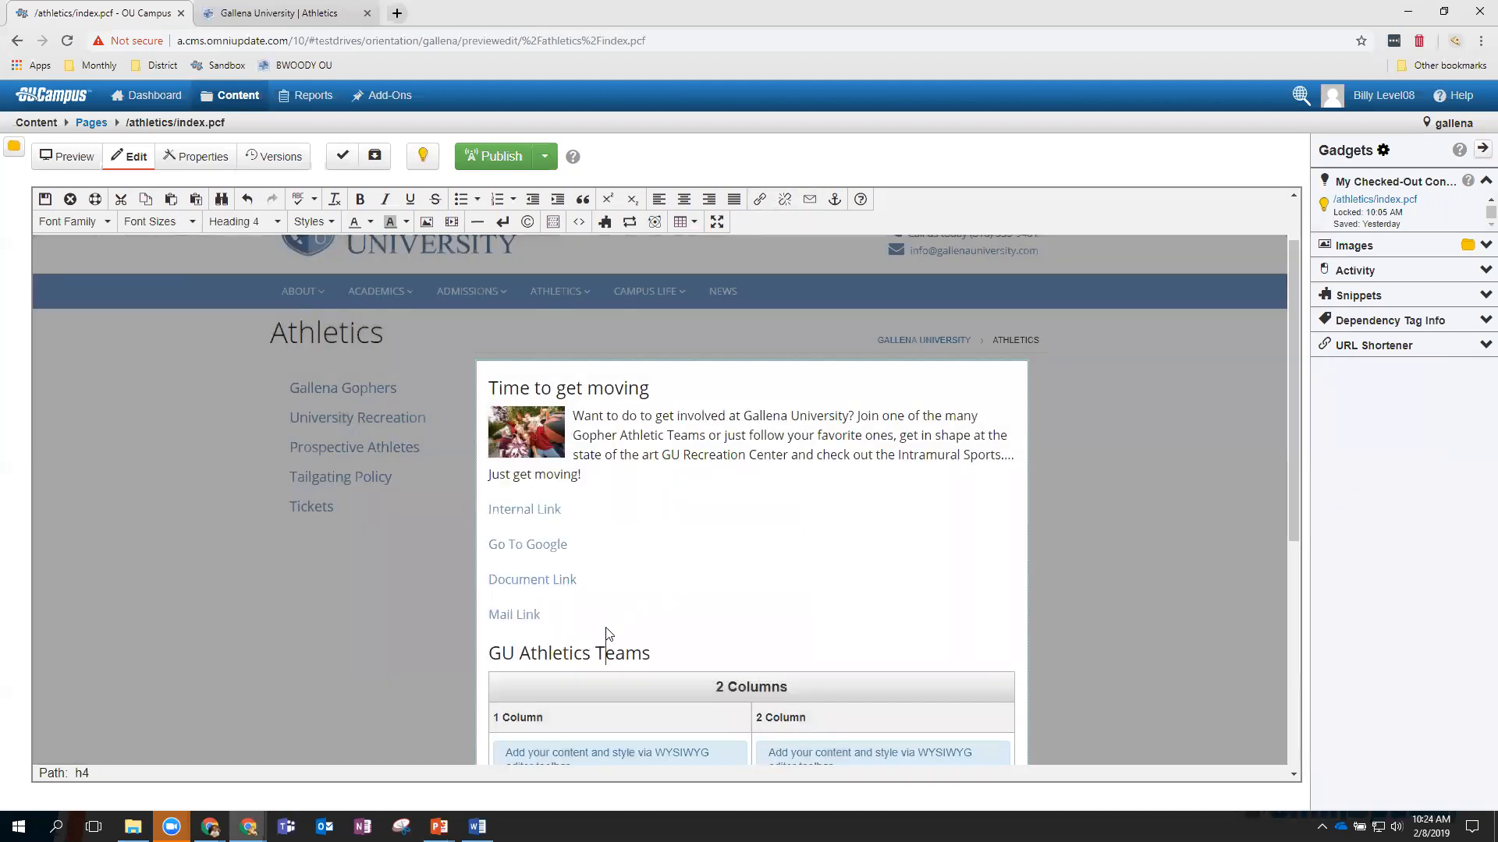
right_click(542, 511)
left_click(698, 496)
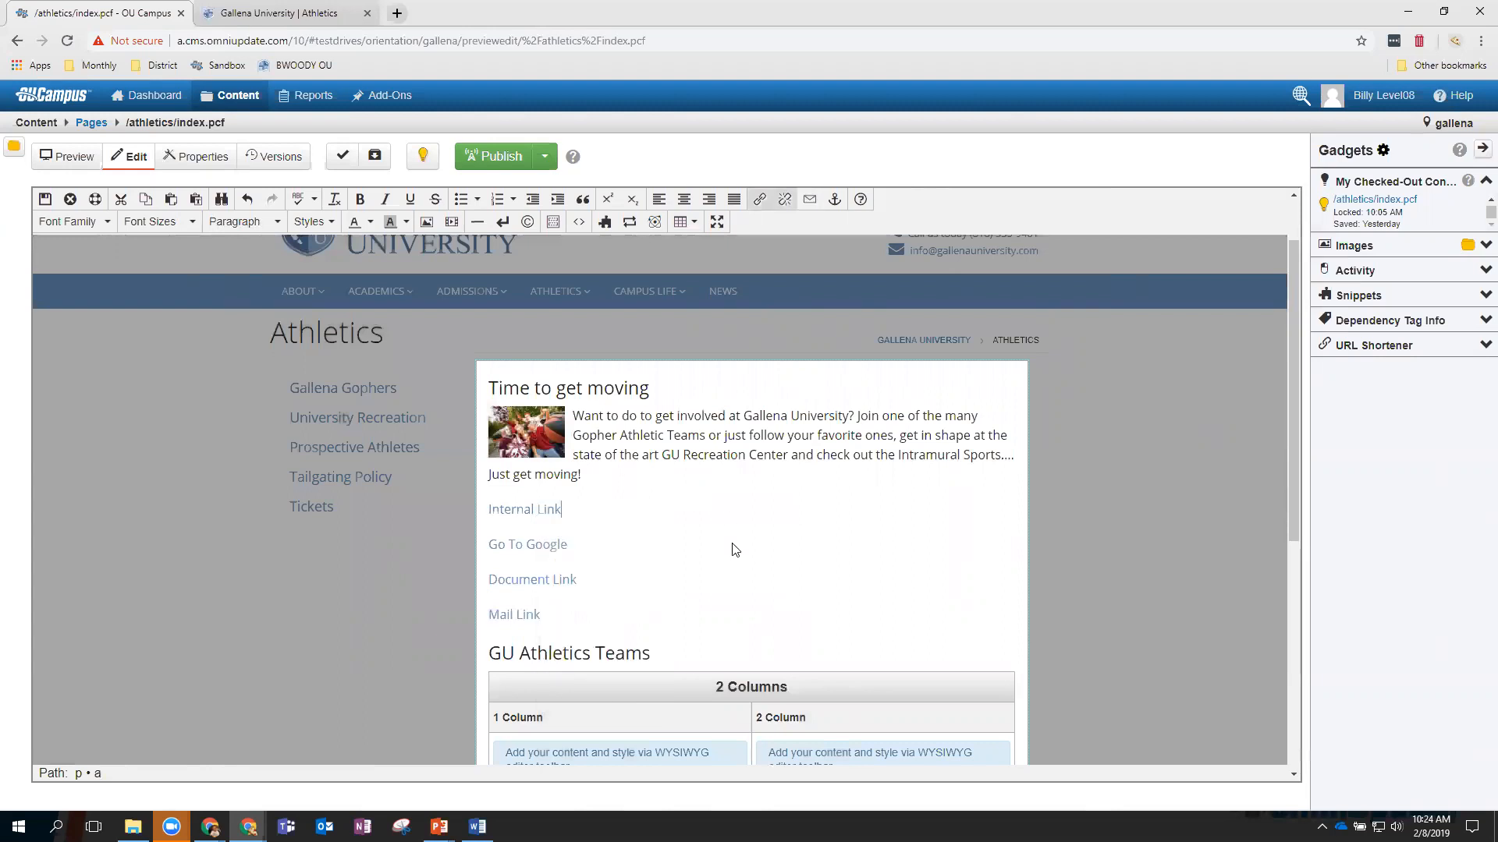
right_click(512, 618)
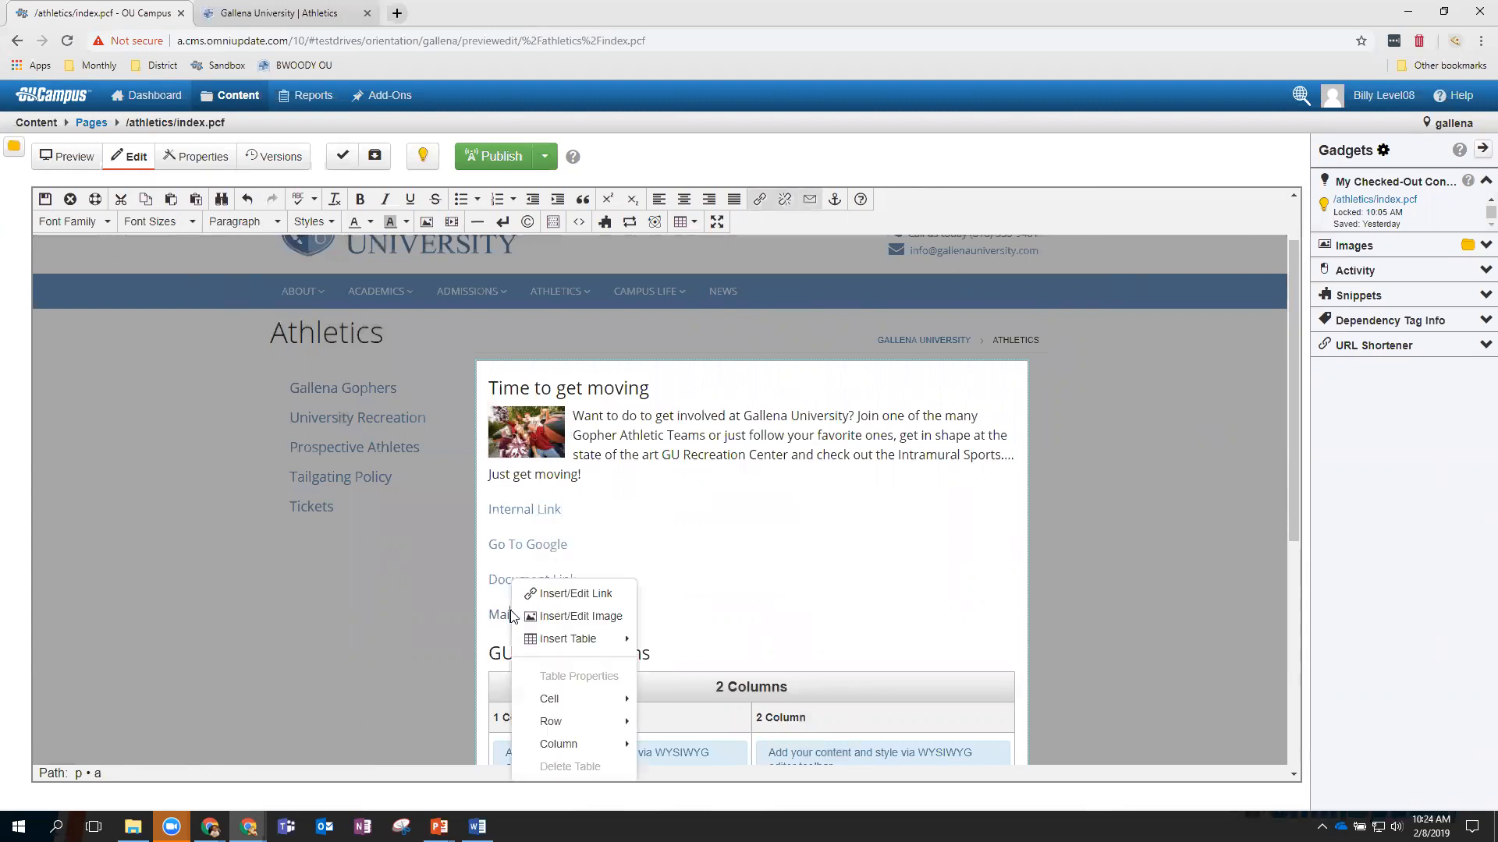
left_click(571, 594)
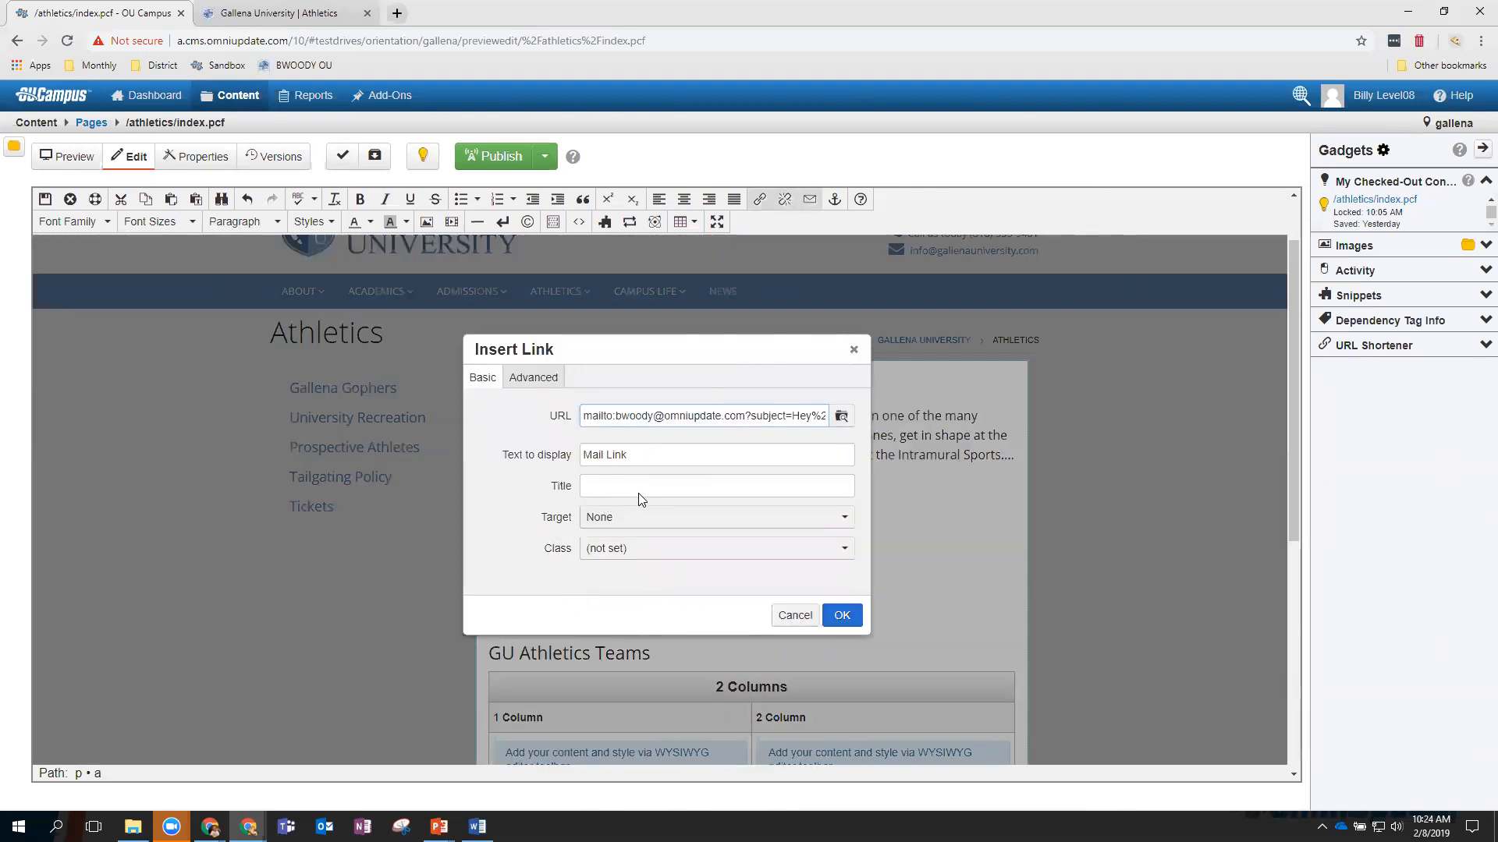
type("Mail Billy")
left_click(841, 616)
left_click(605, 618)
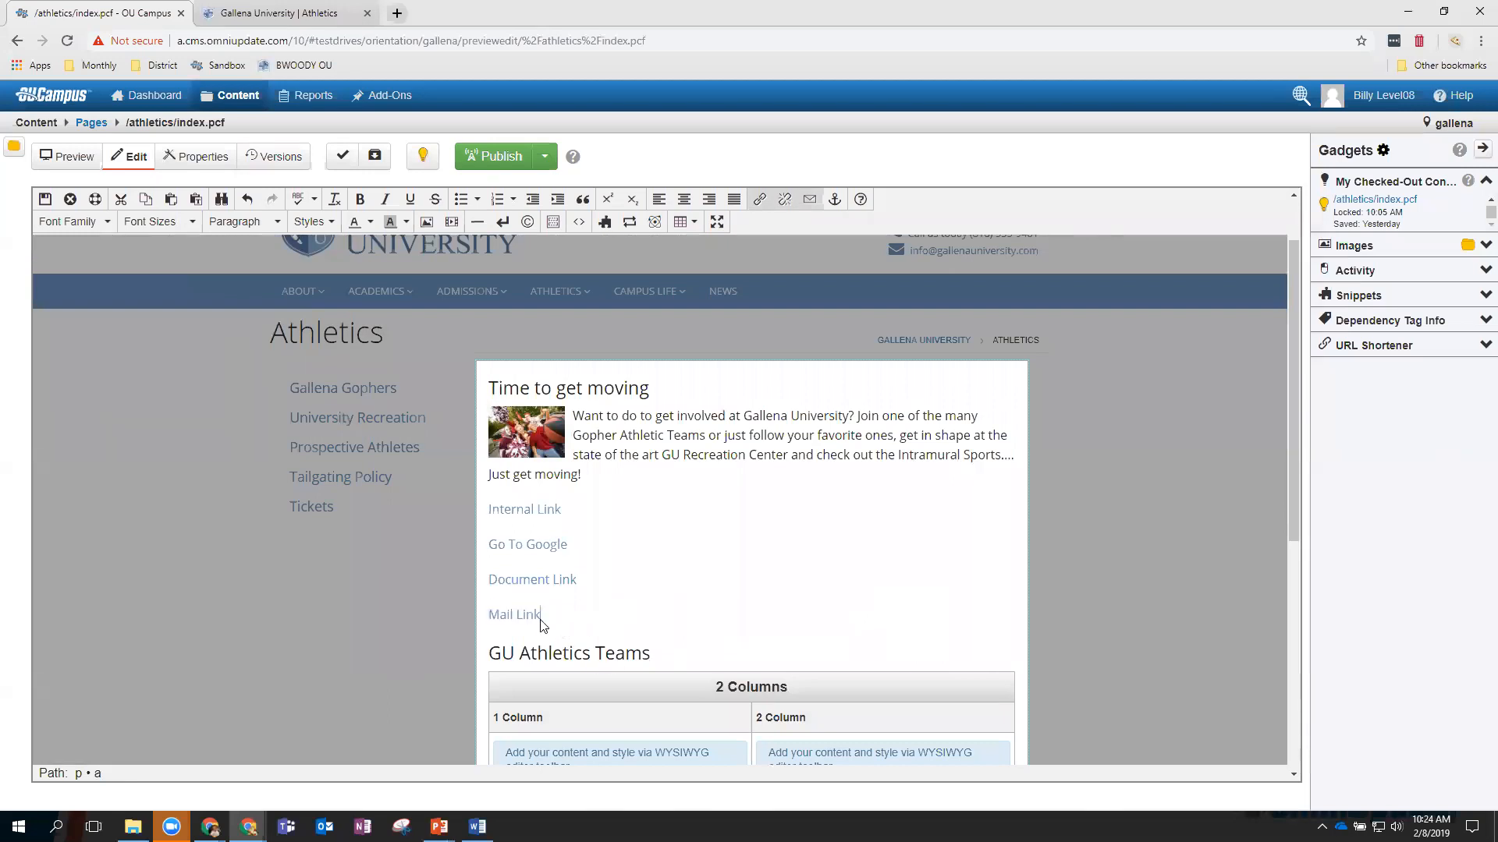
mouse_move(528, 624)
Save and exit, then test Internal Link, Go To Google and Document Link, returning each time.
left_click(57, 200)
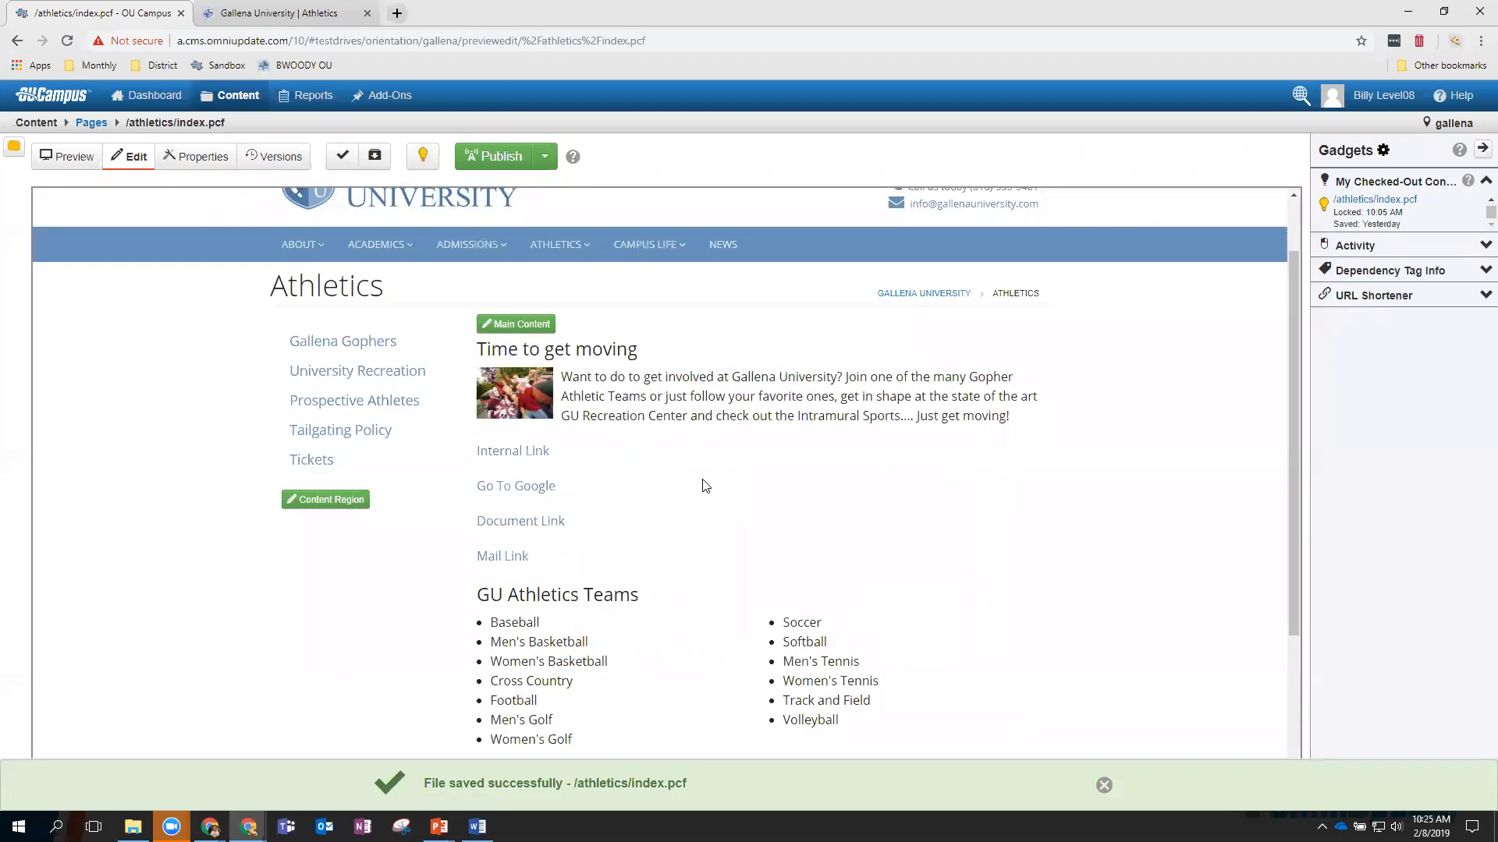
left_click(527, 454)
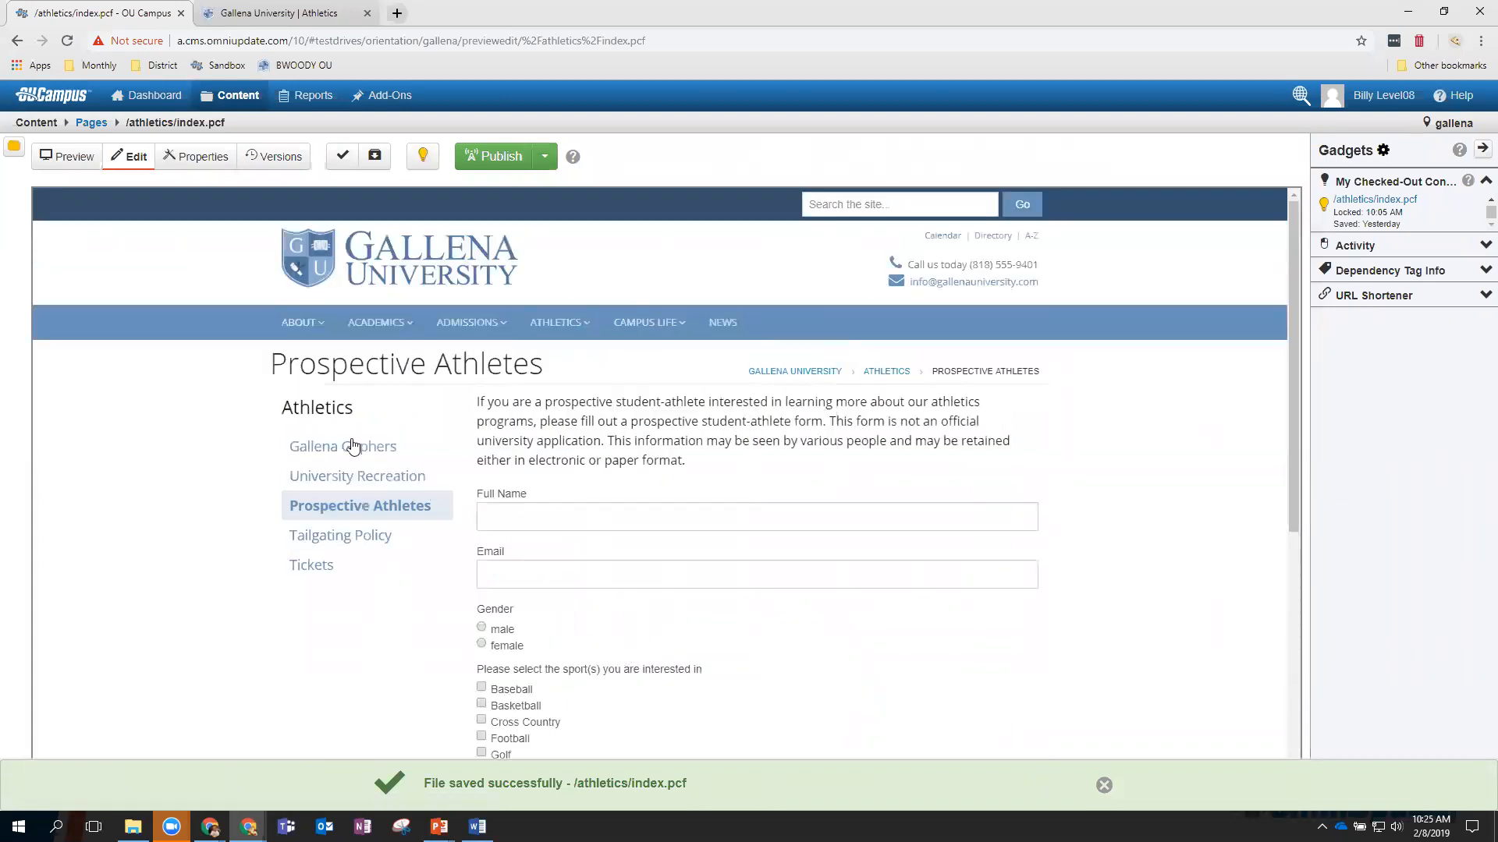
left_click(18, 45)
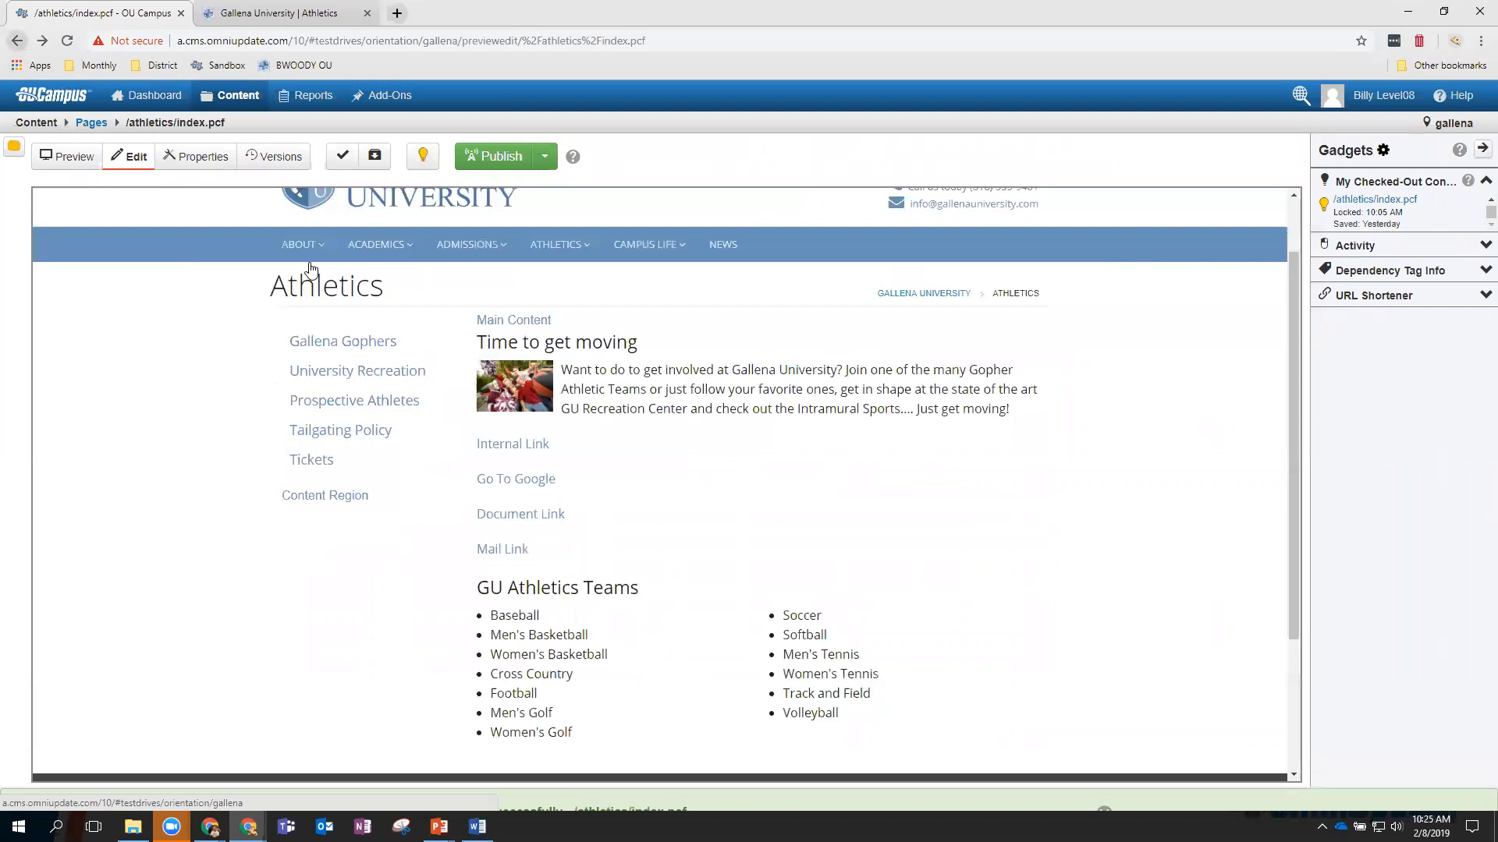
left_click(543, 488)
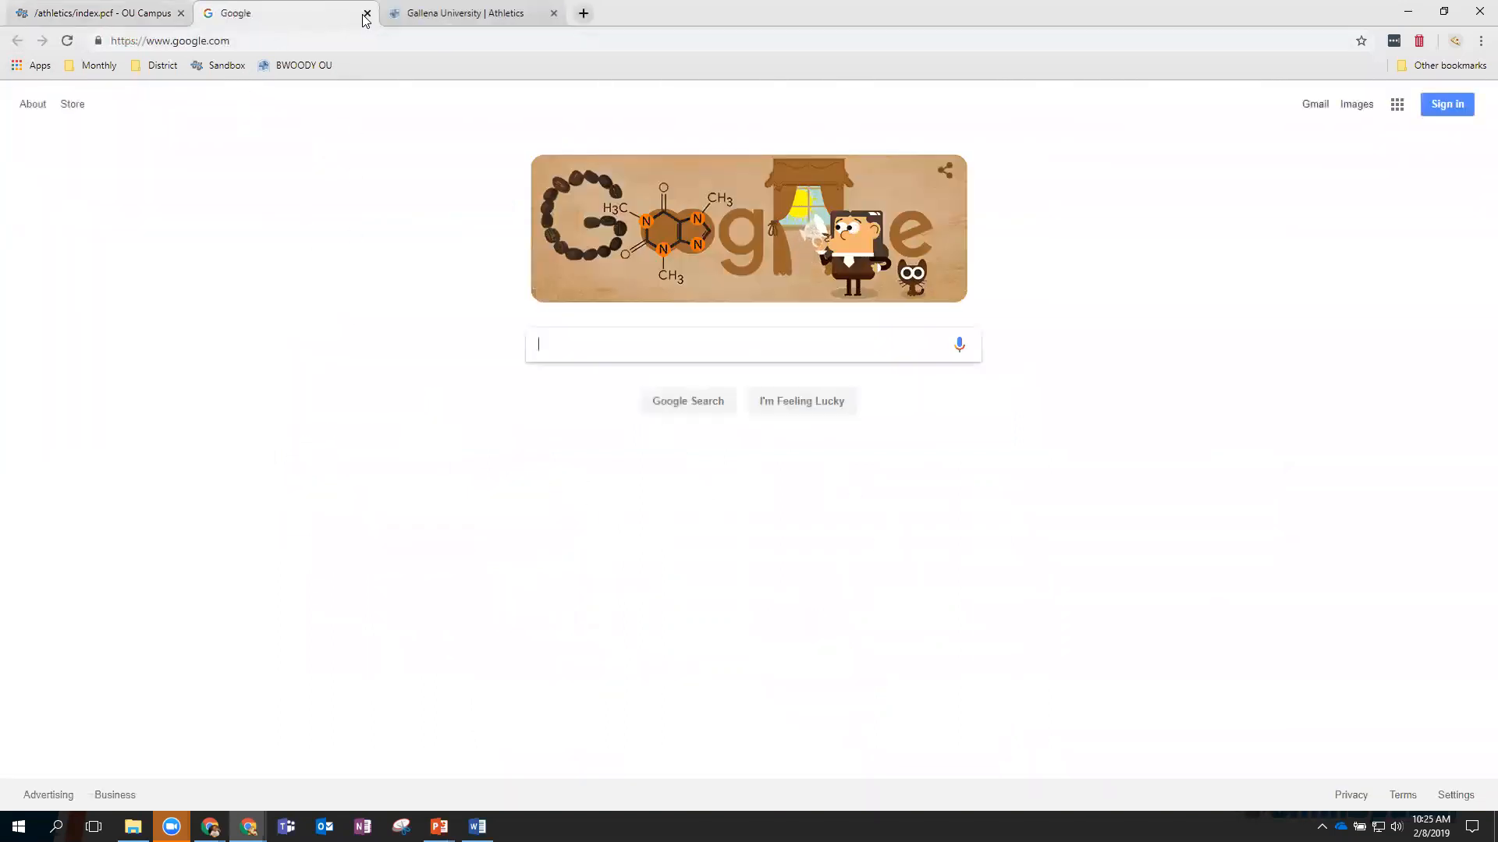
left_click(367, 13)
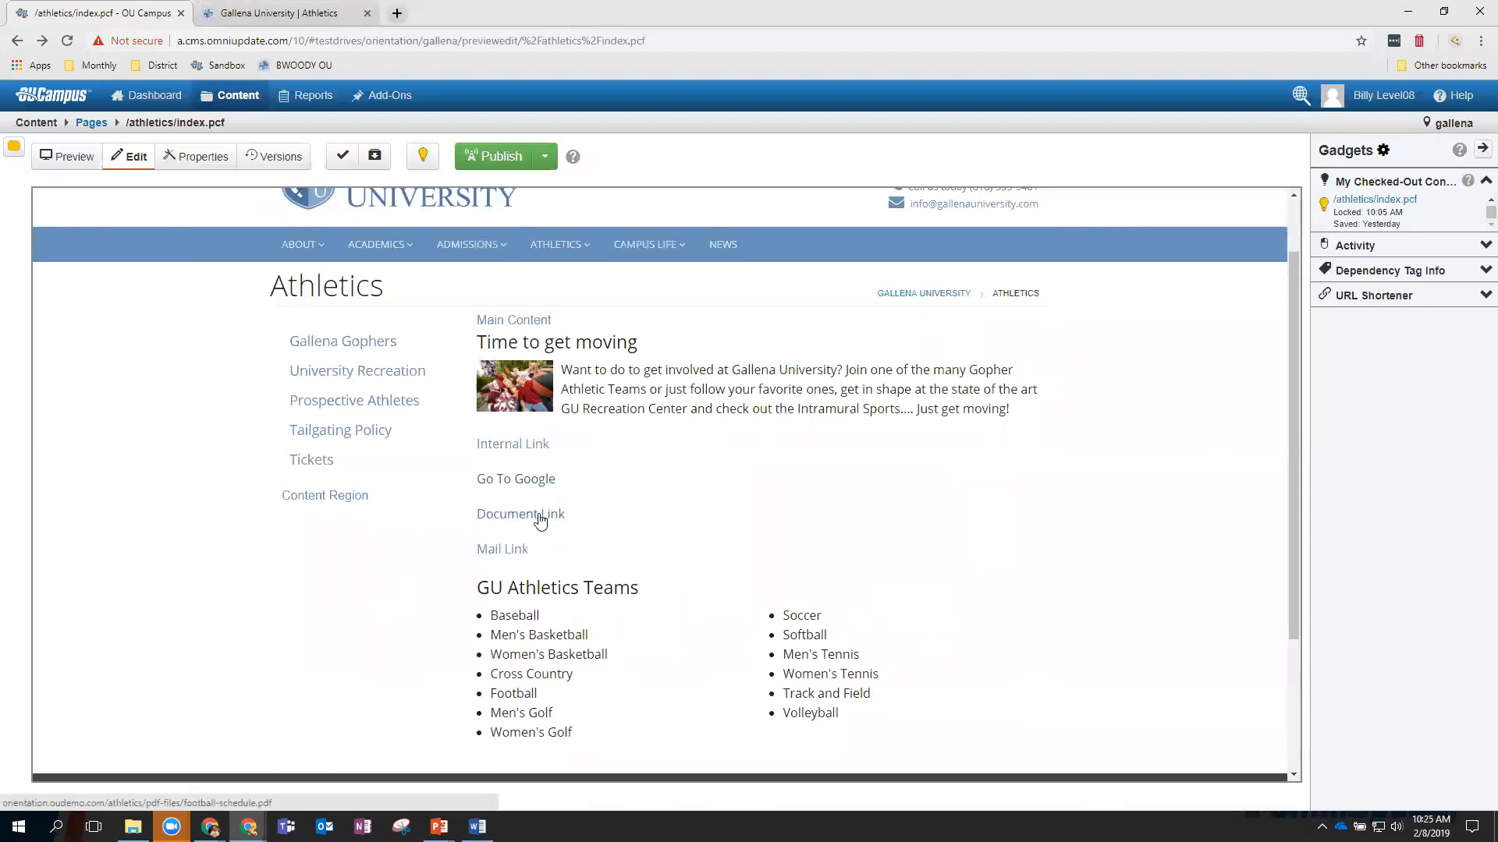
left_click(532, 515)
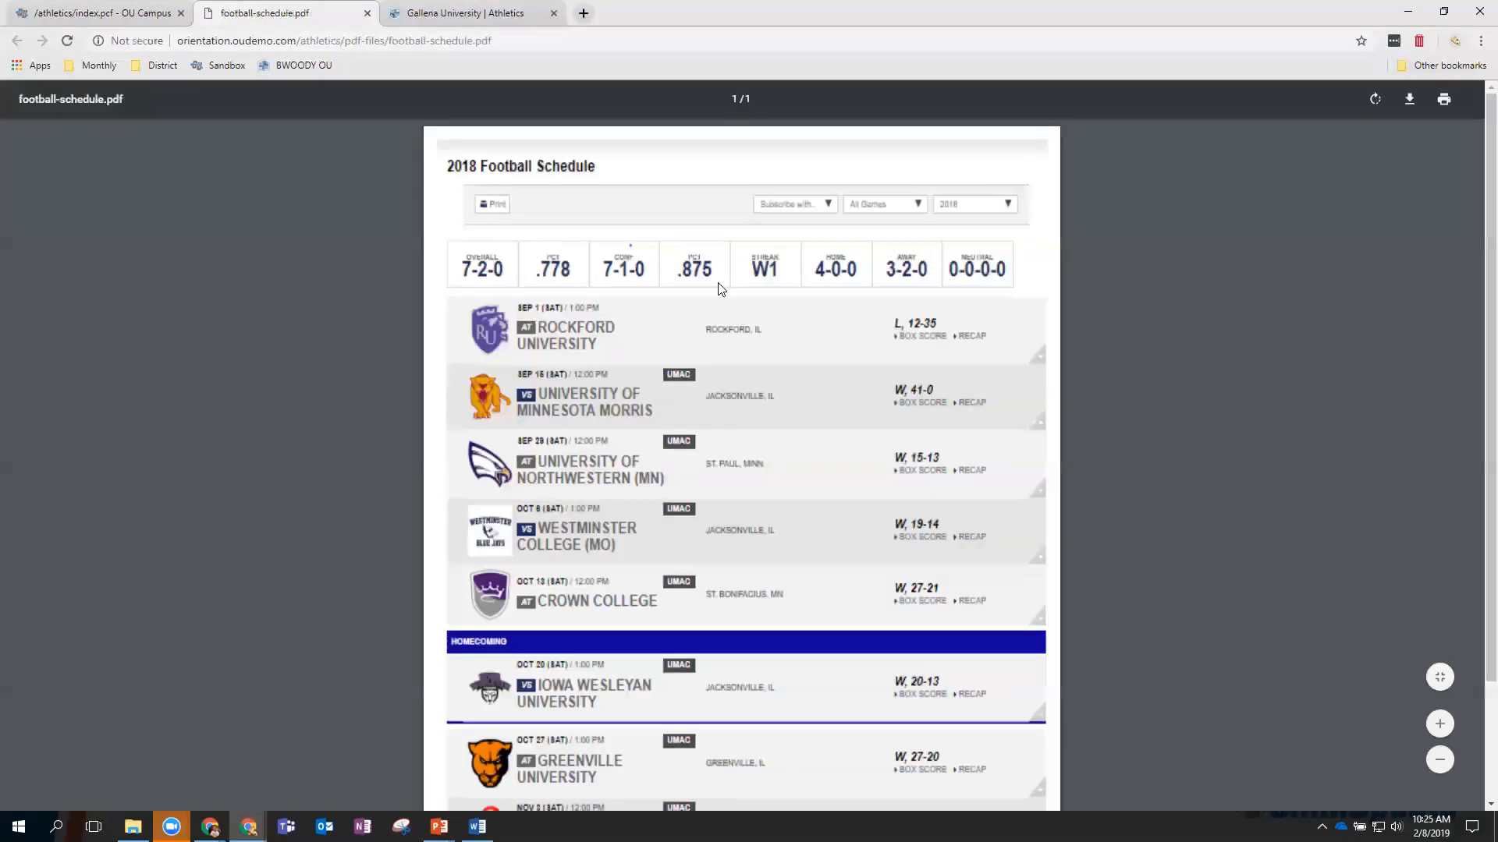
left_click(367, 13)
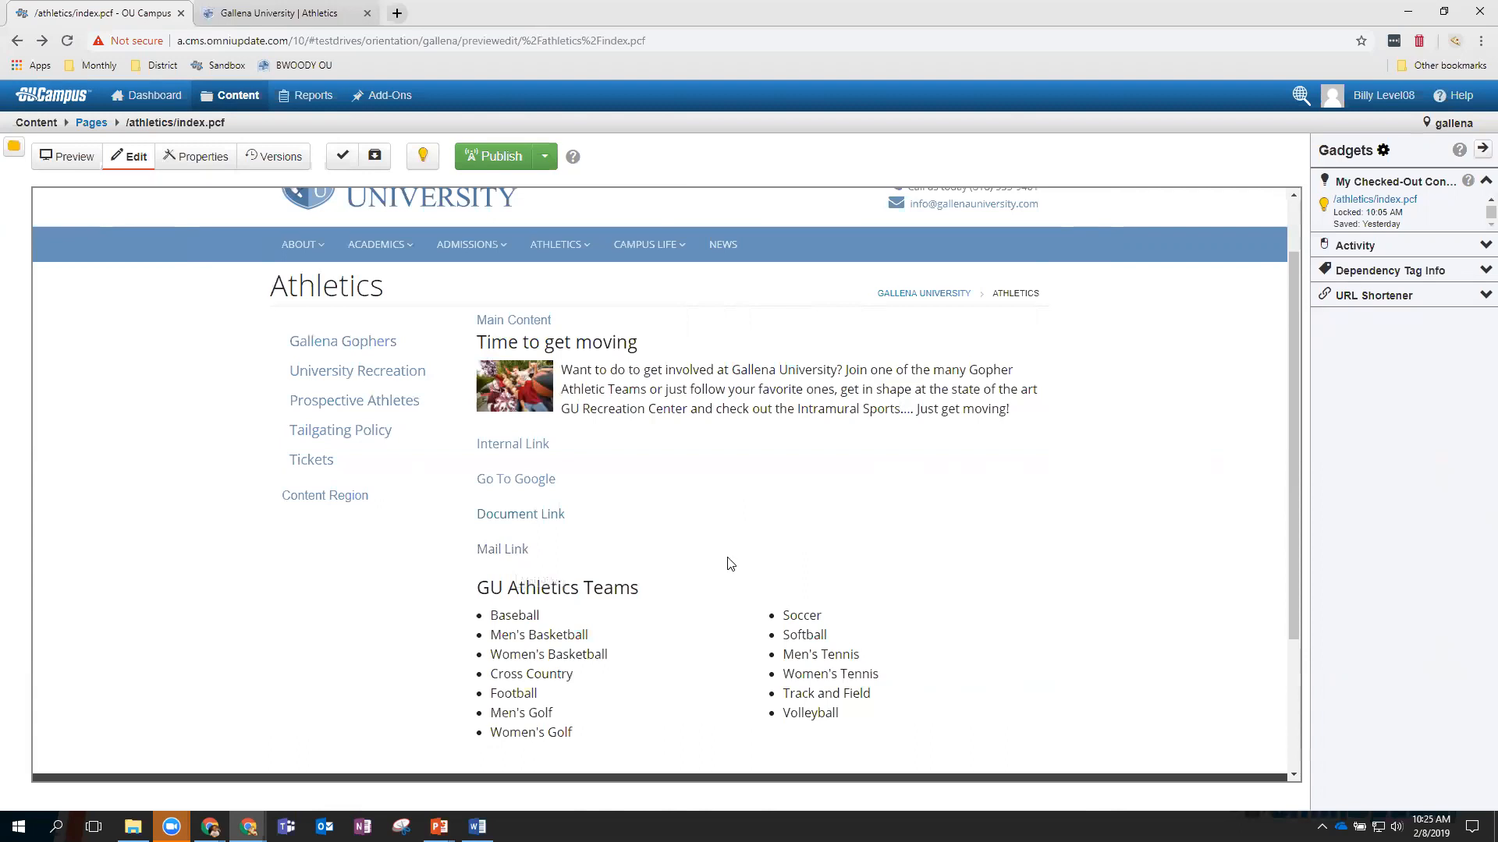
Toggle Preview and Edit views, then reopen the Main Content region for editing.
scroll(231, 418, "up", 1)
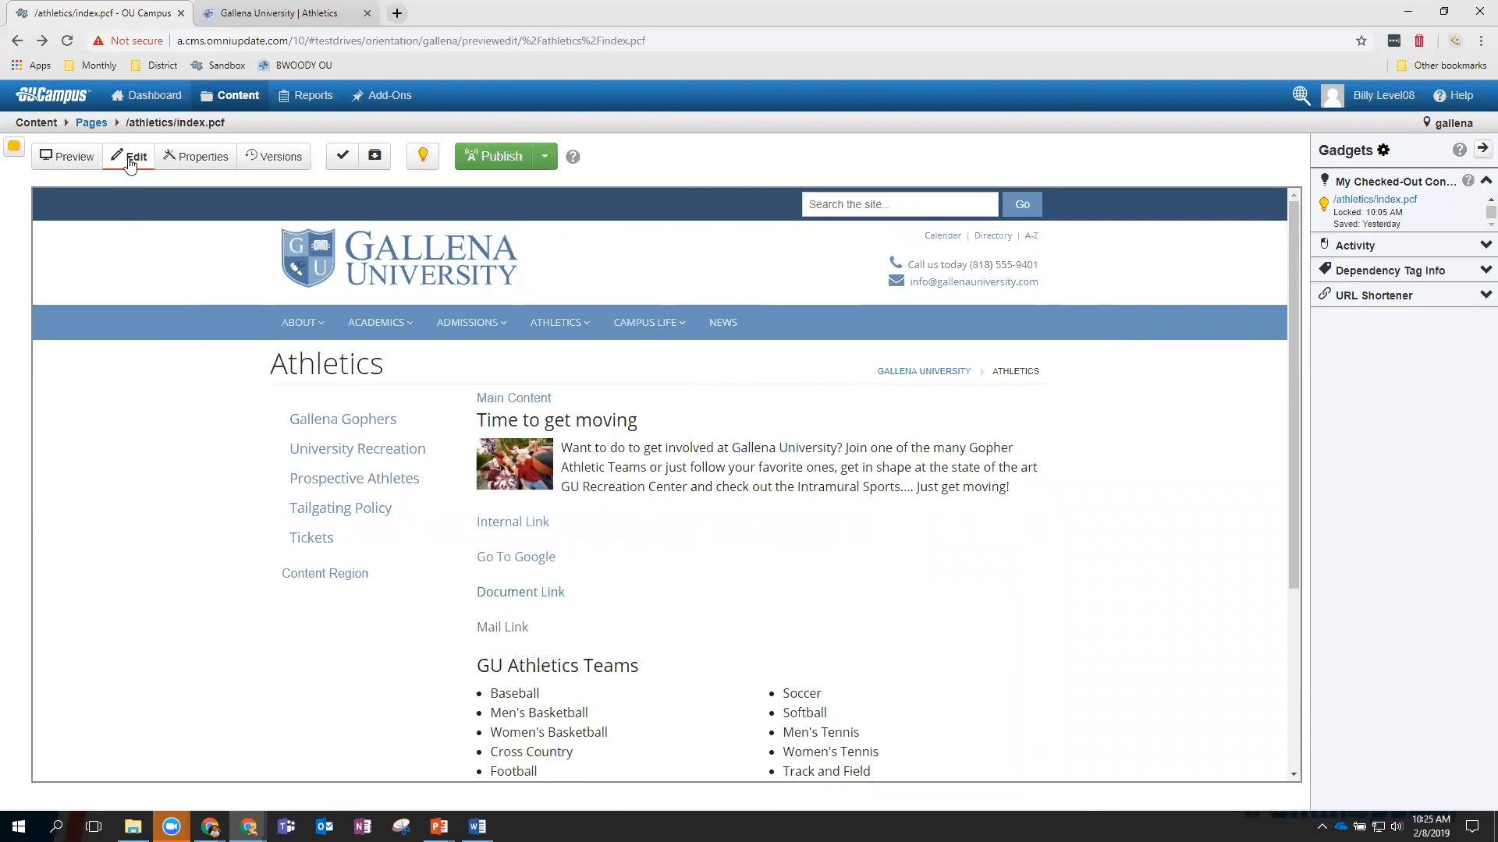
left_click(74, 159)
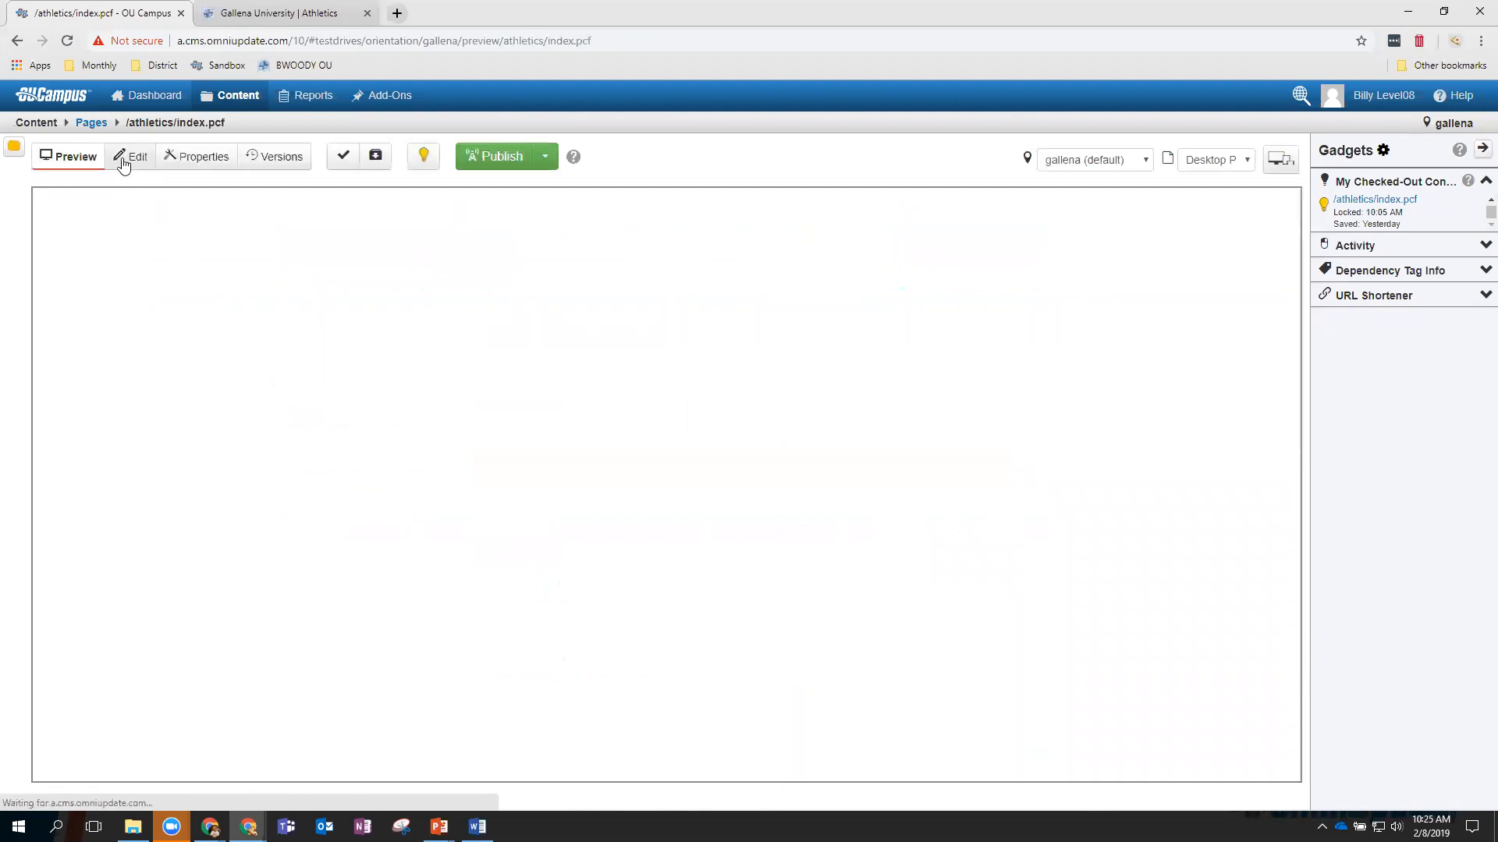
left_click(124, 158)
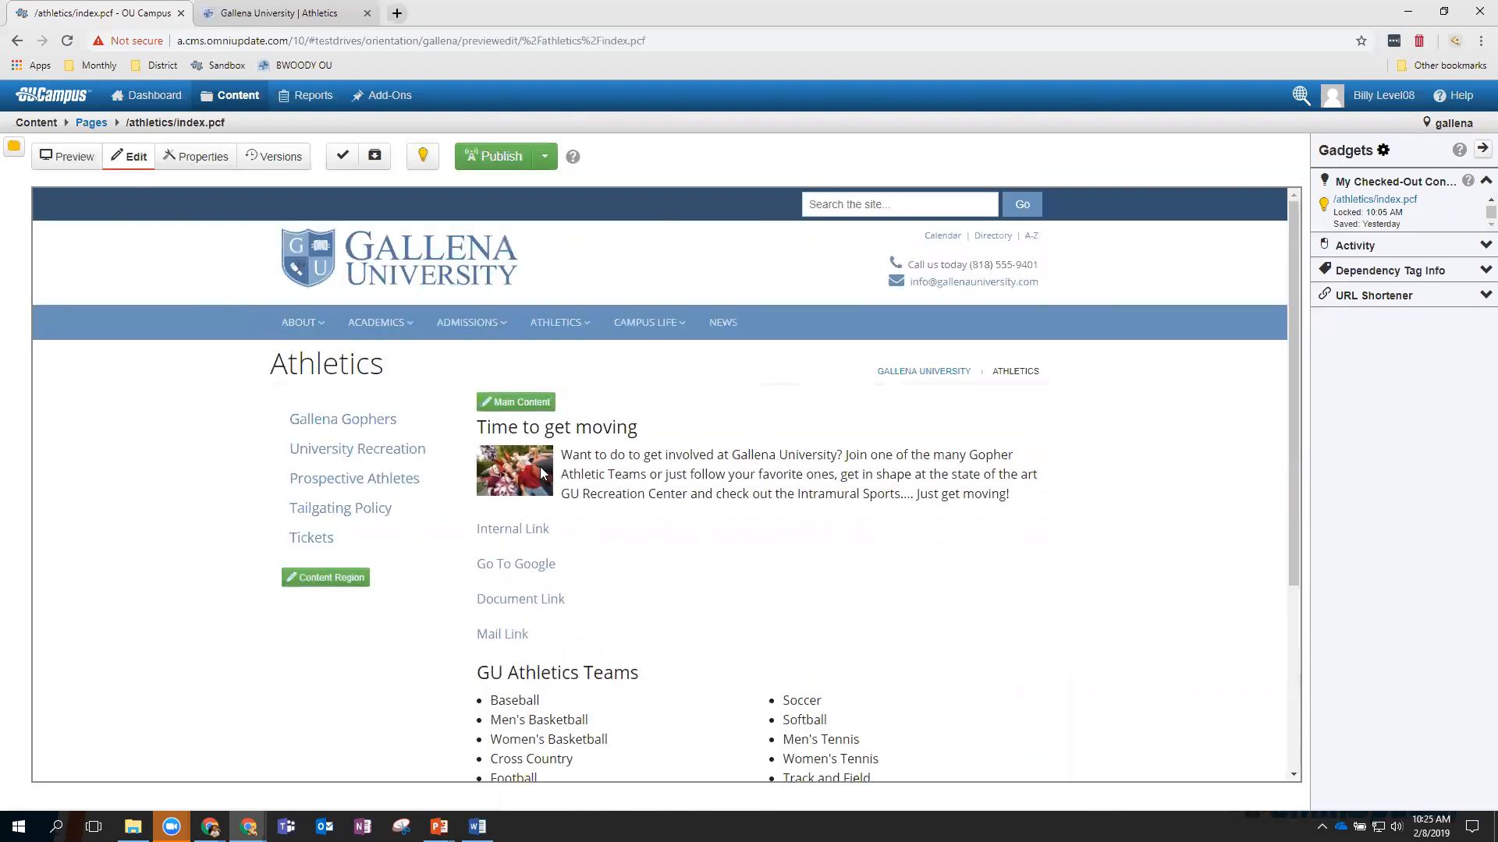
left_click(518, 402)
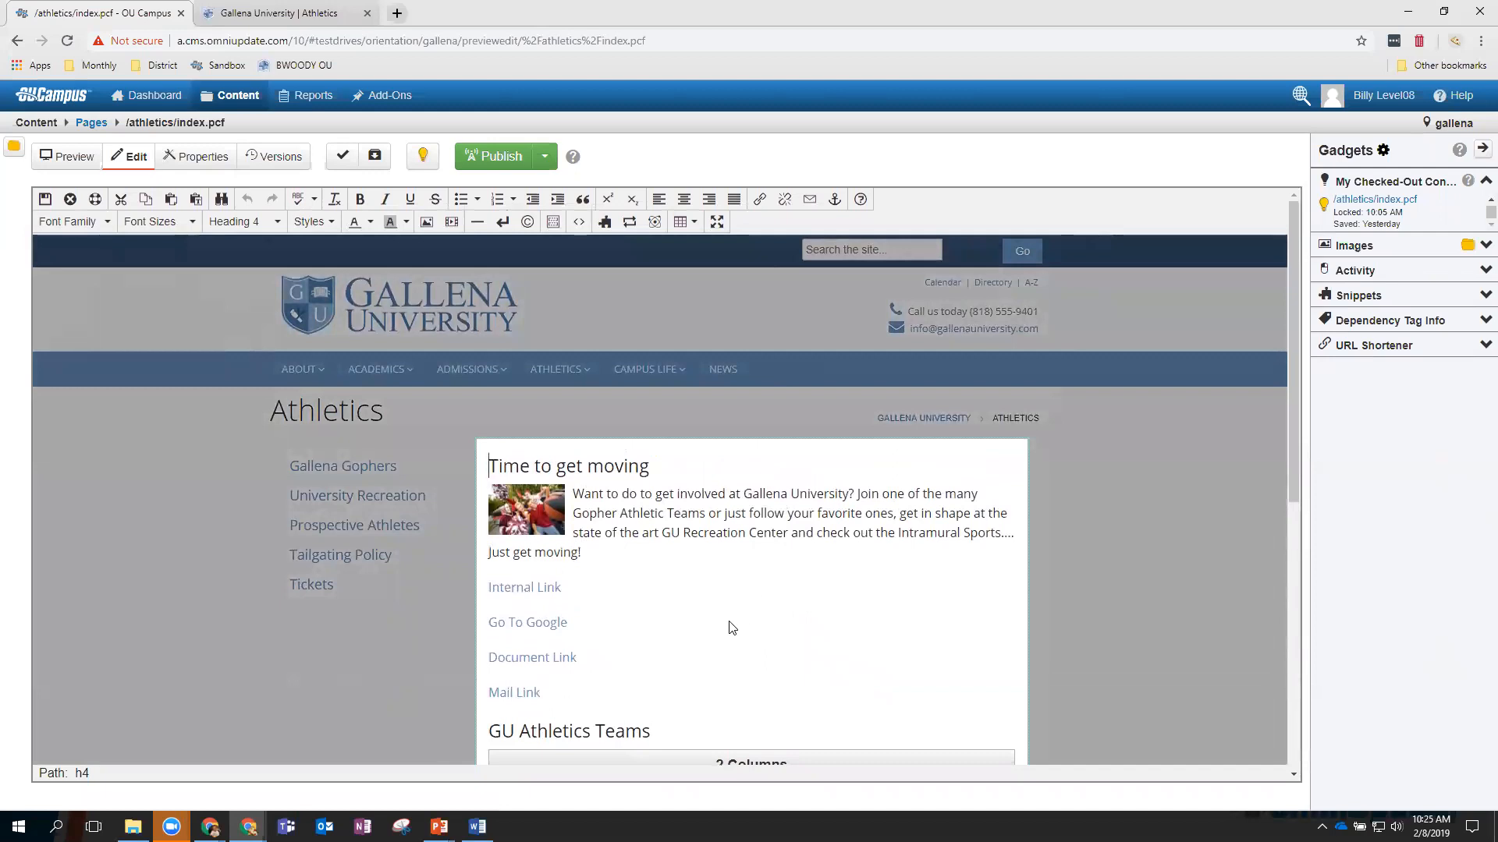
Insert empty lines after Mail Link, above the GU Athletics Teams heading.
scroll(663, 643, "down", 1)
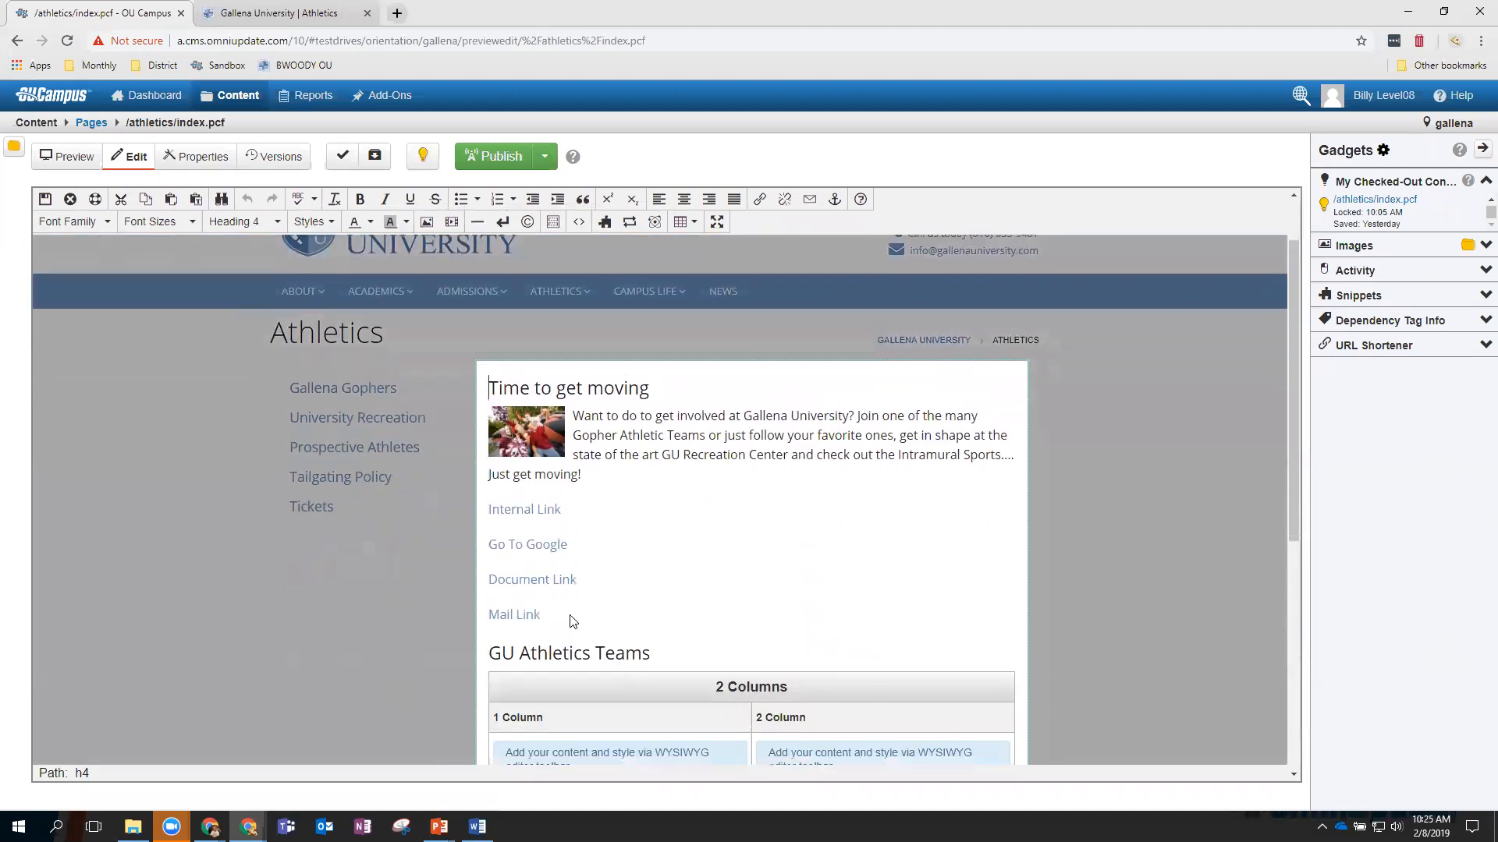
left_click(551, 618)
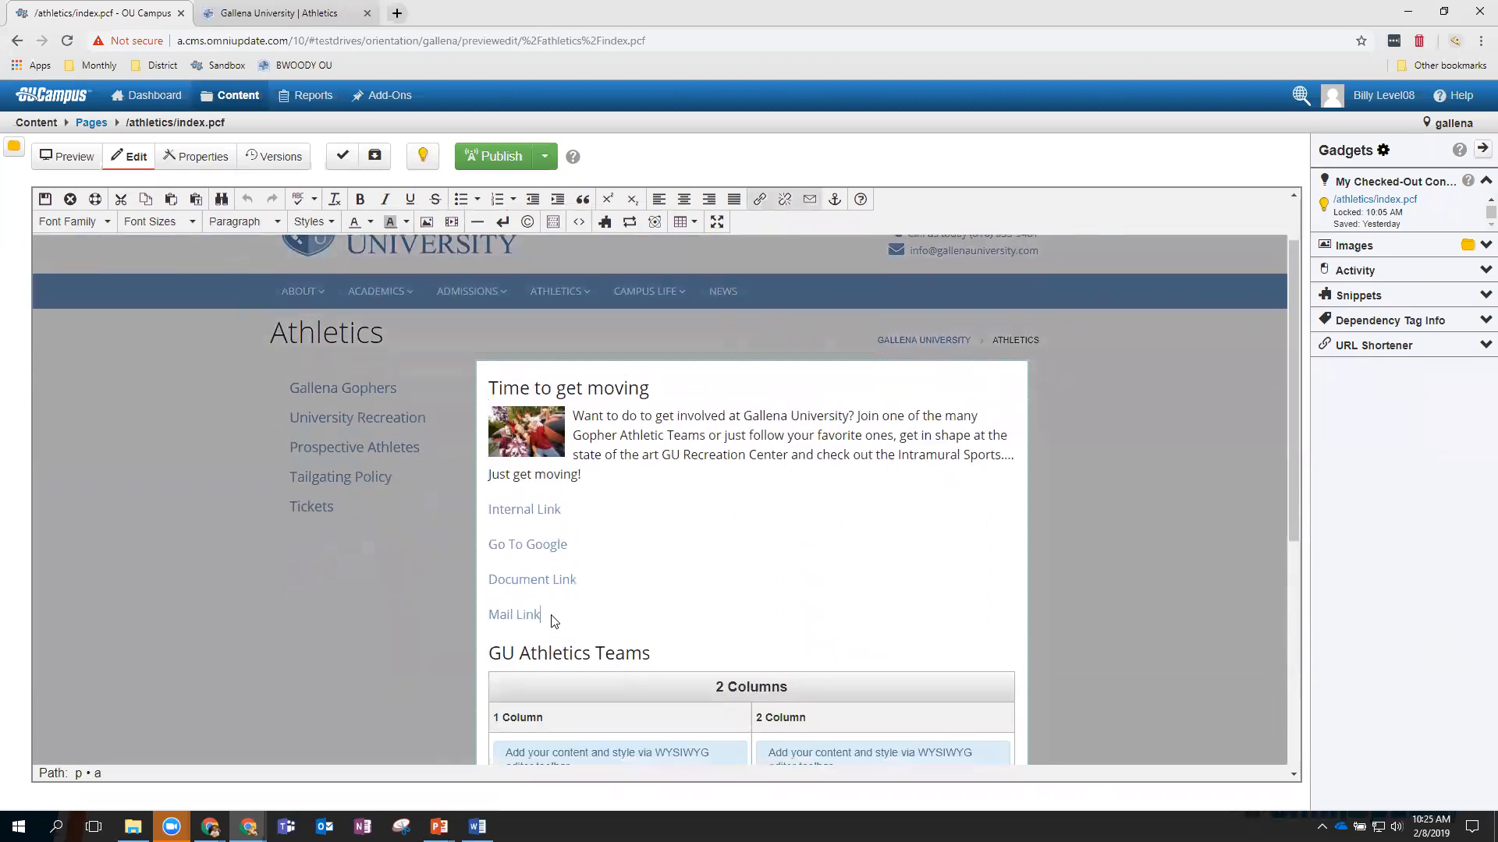
key("Return")
key("Return")
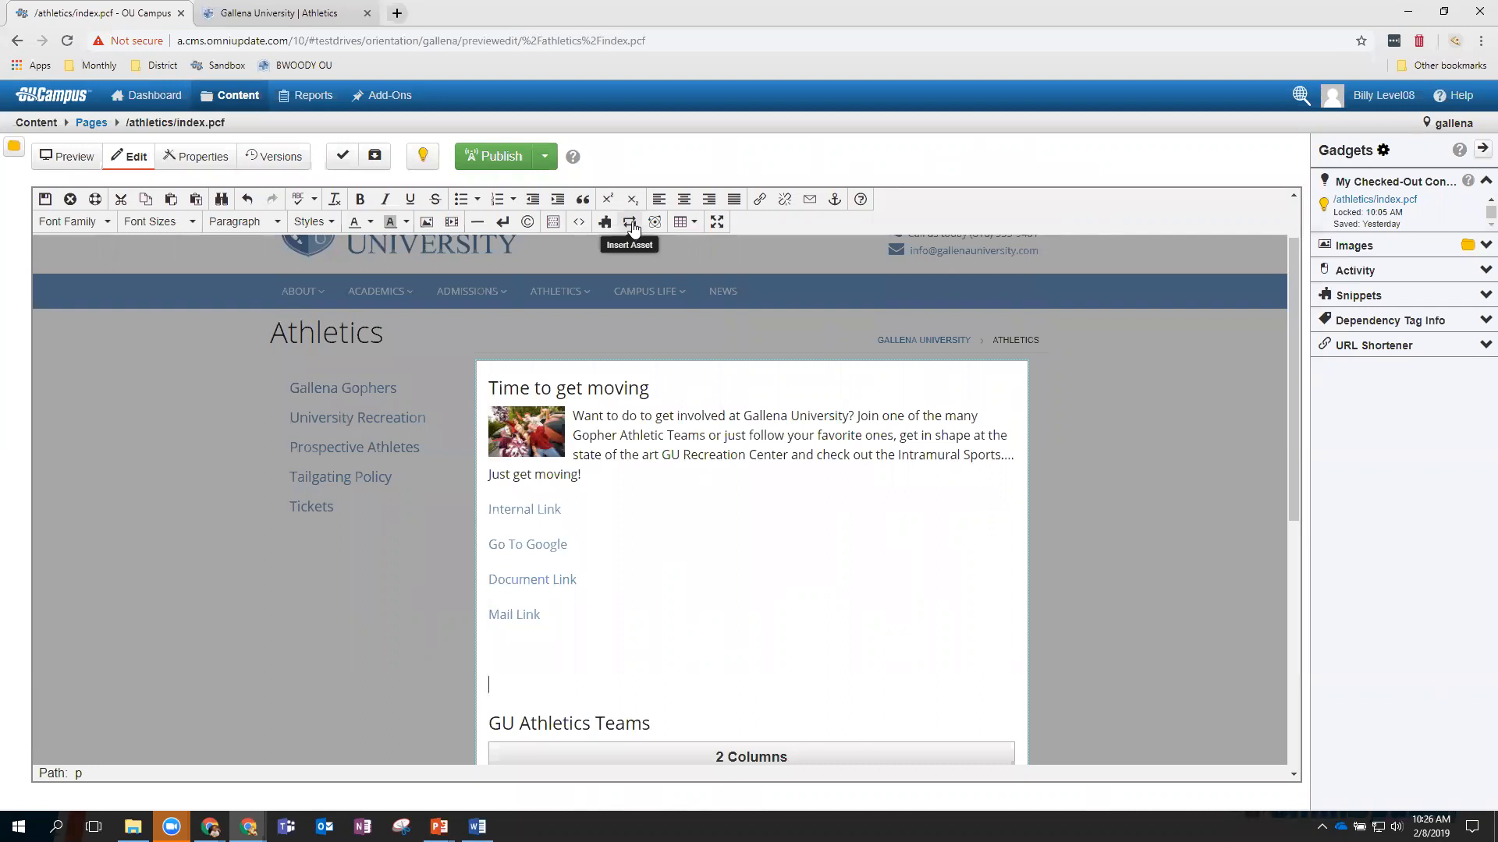
Pick the _Homecoming and Reunions image gallery asset in Select Asset and insert it.
left_click(630, 222)
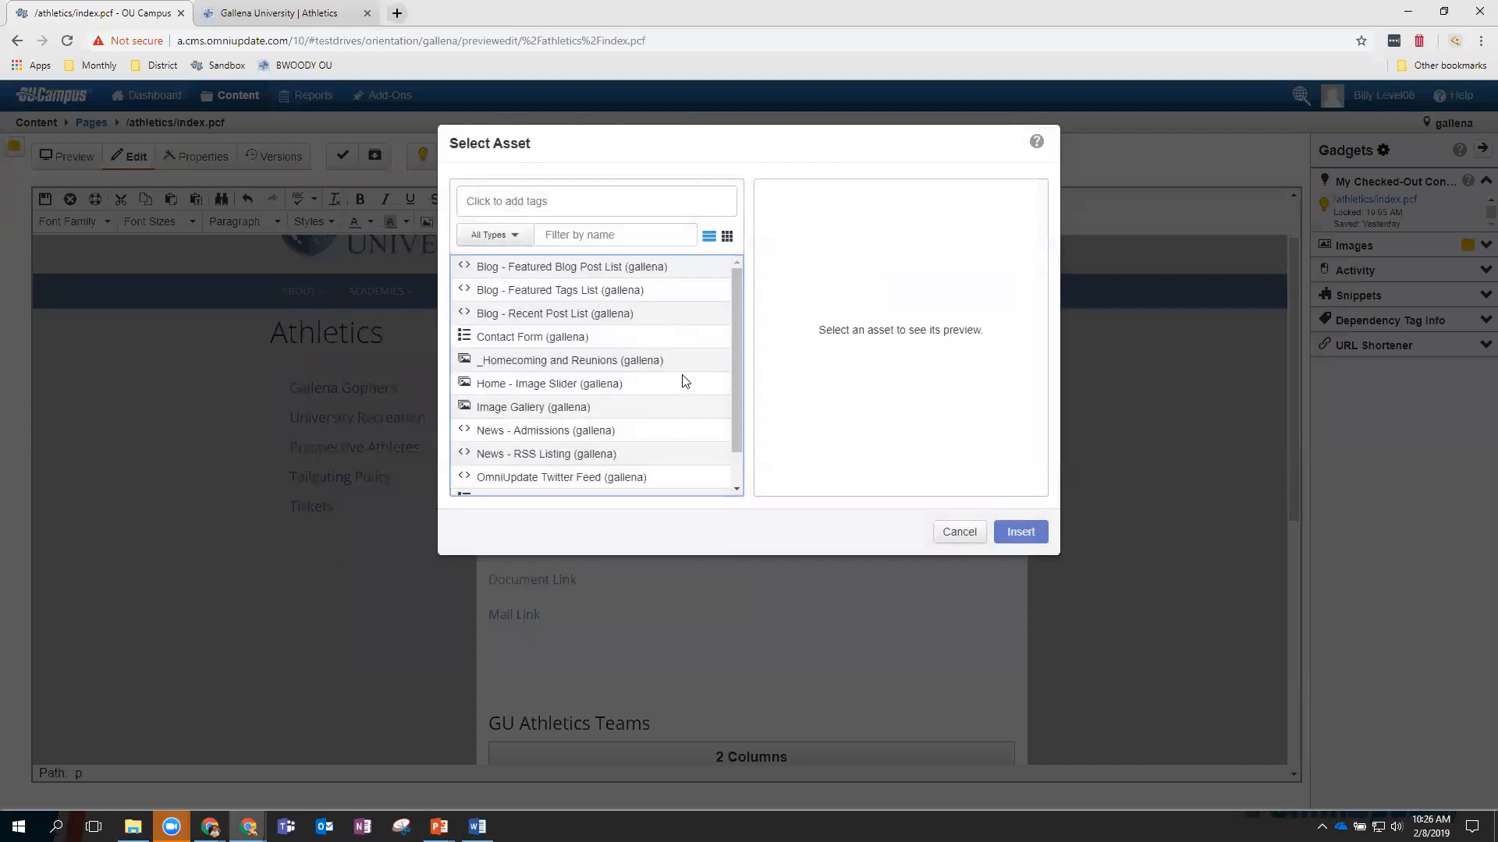
scroll(672, 304, "down", 1)
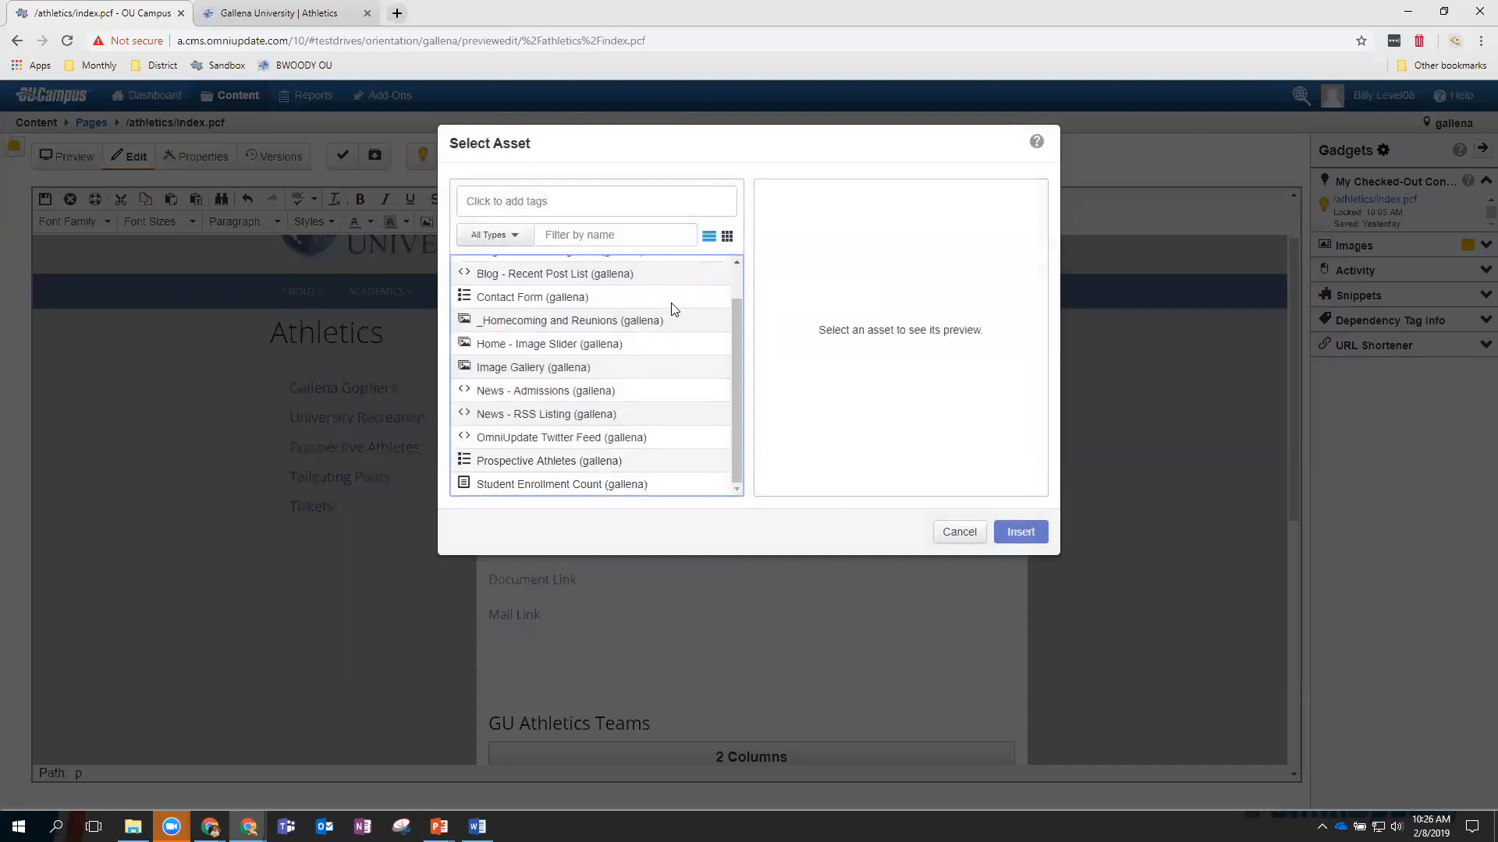
scroll(674, 309, "up", 1)
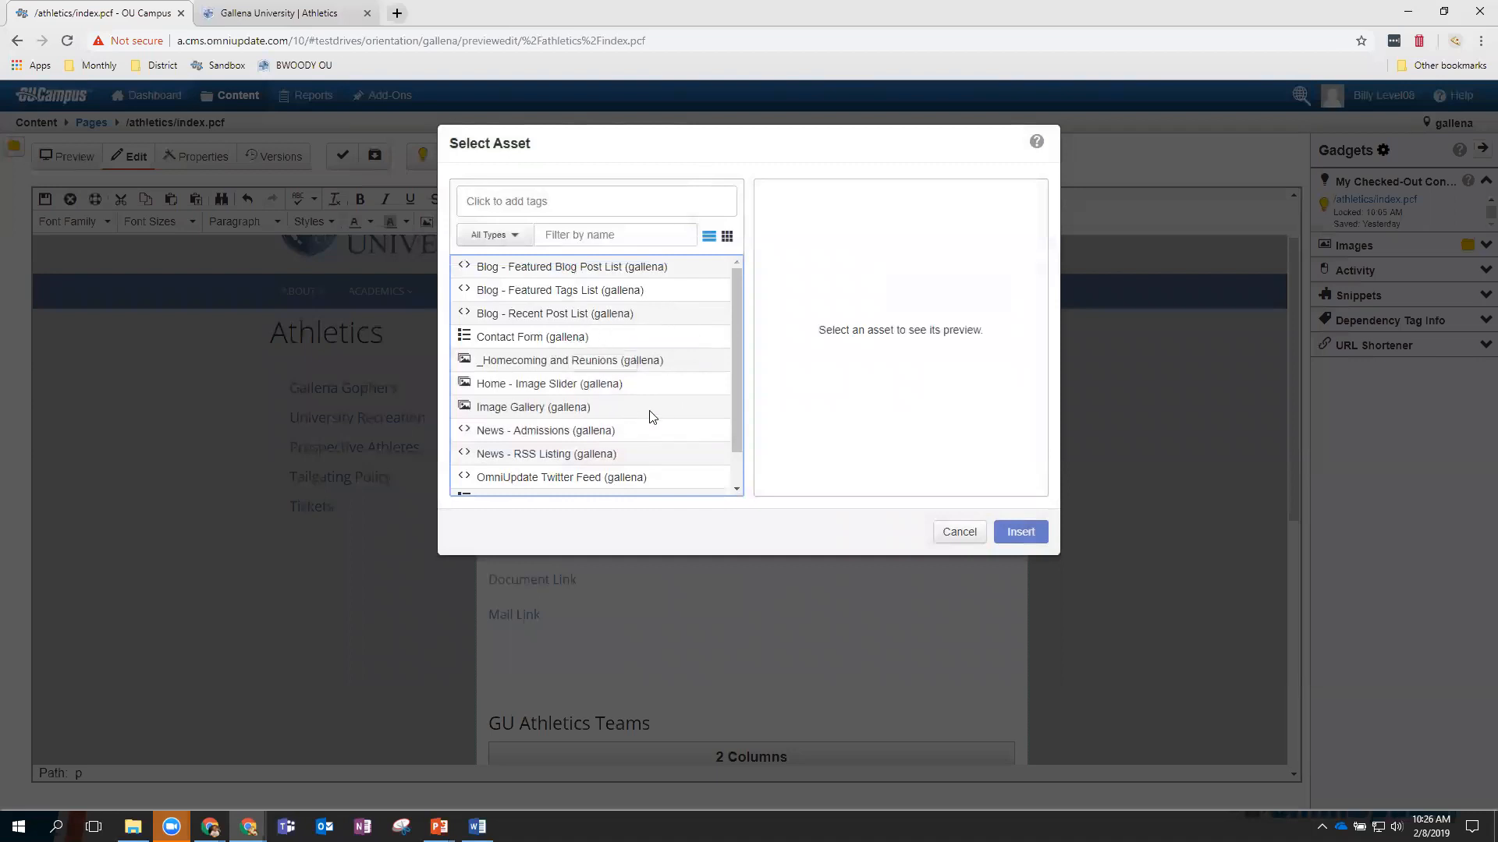
scroll(652, 418, "down", 1)
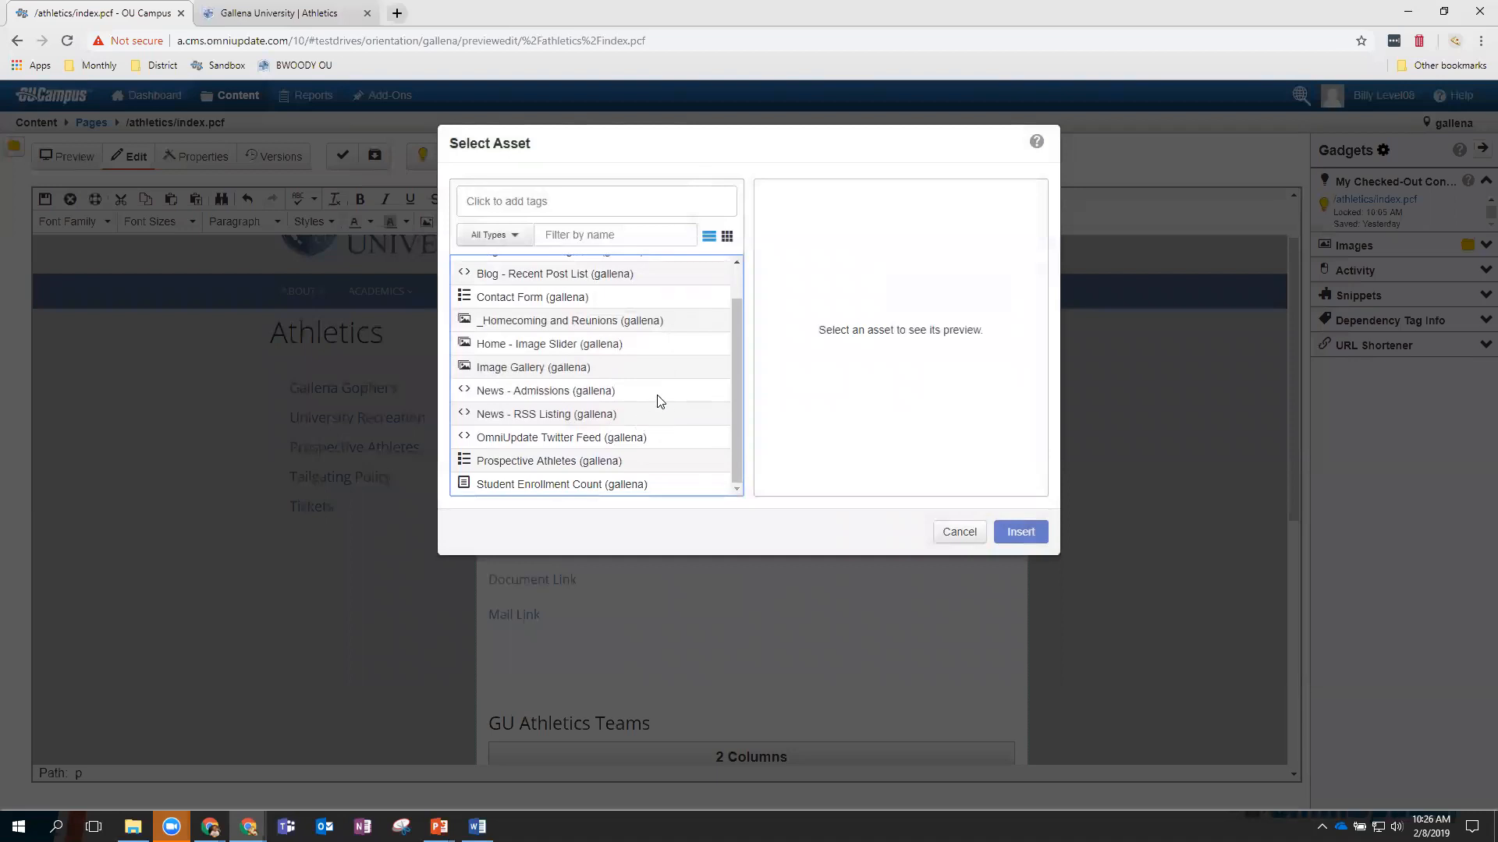
scroll(657, 401, "up", 1)
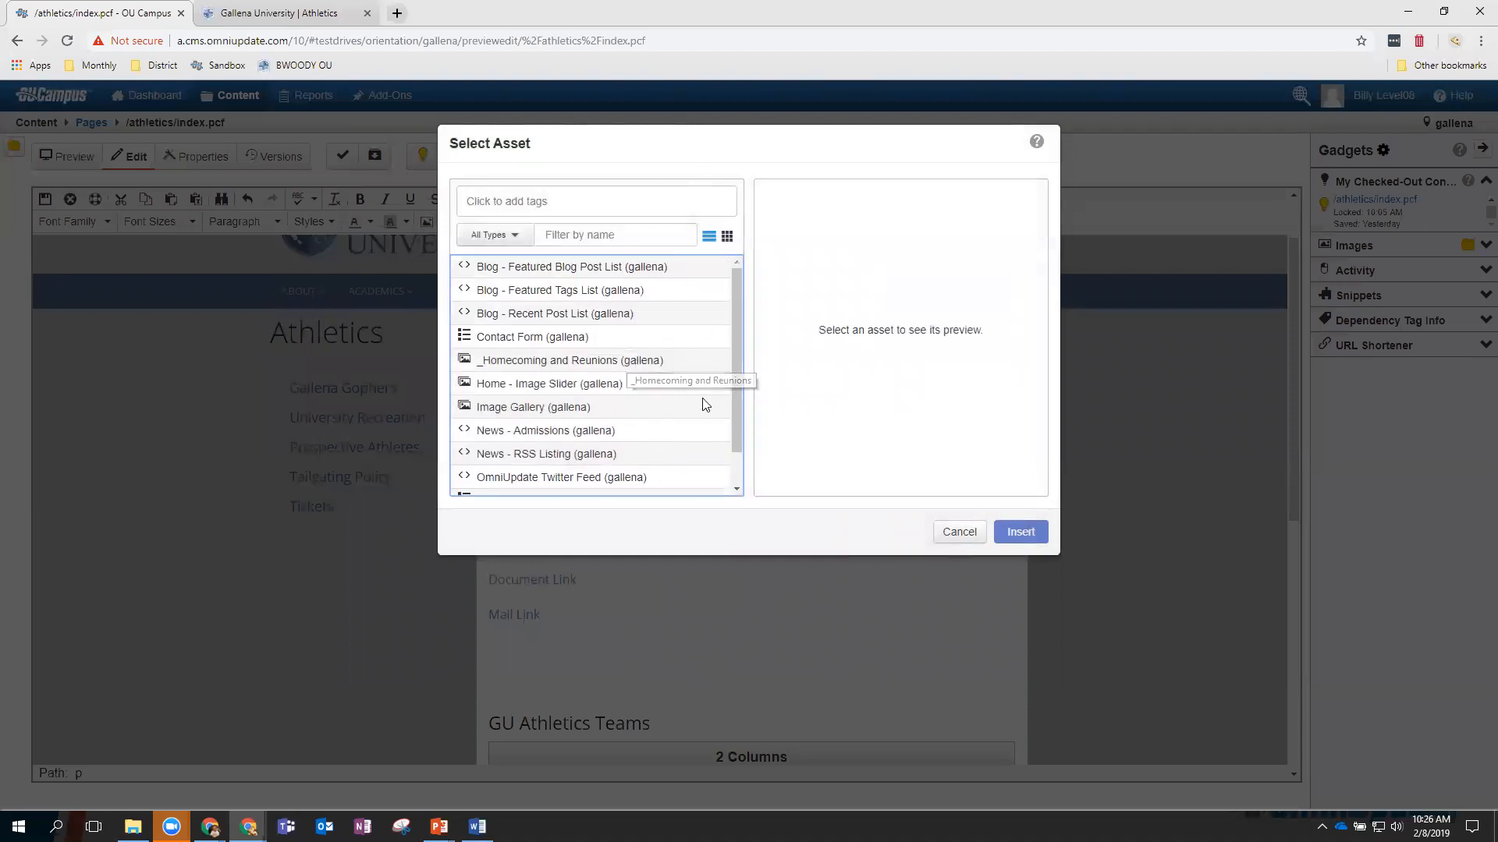
left_click(528, 241)
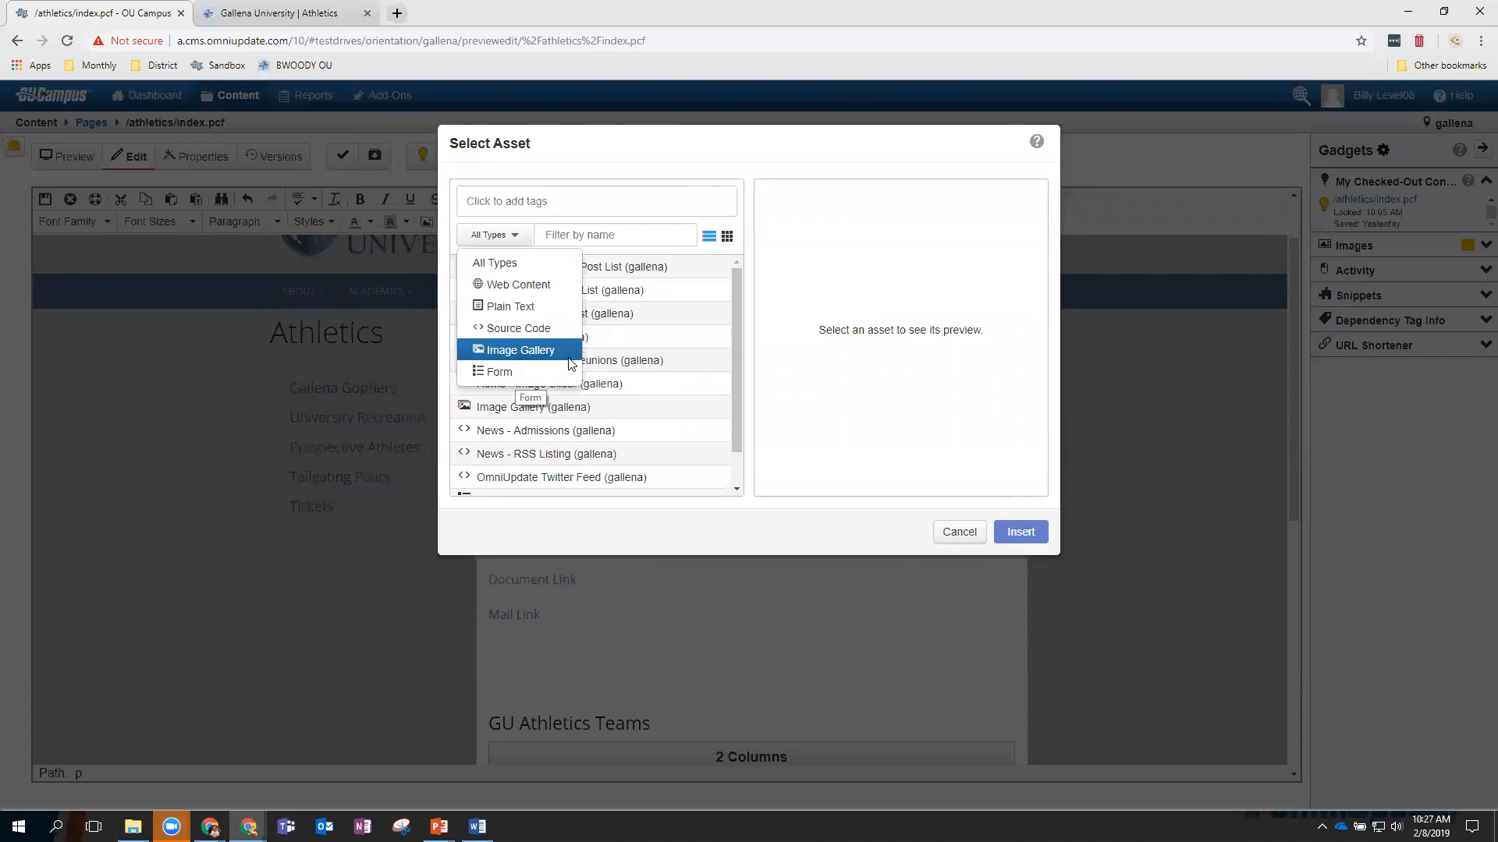
left_click(670, 260)
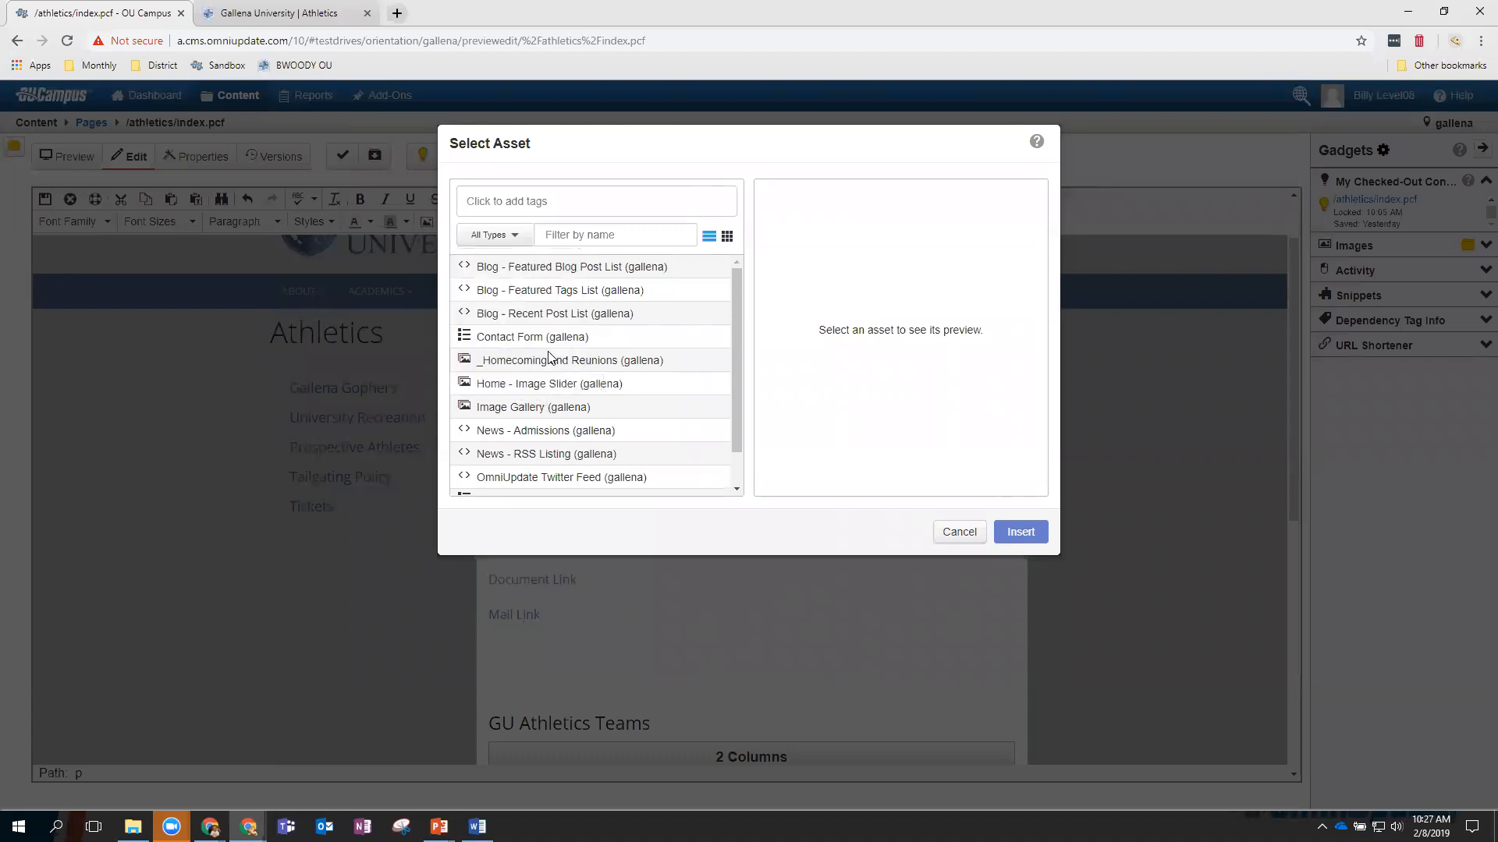
left_click(551, 362)
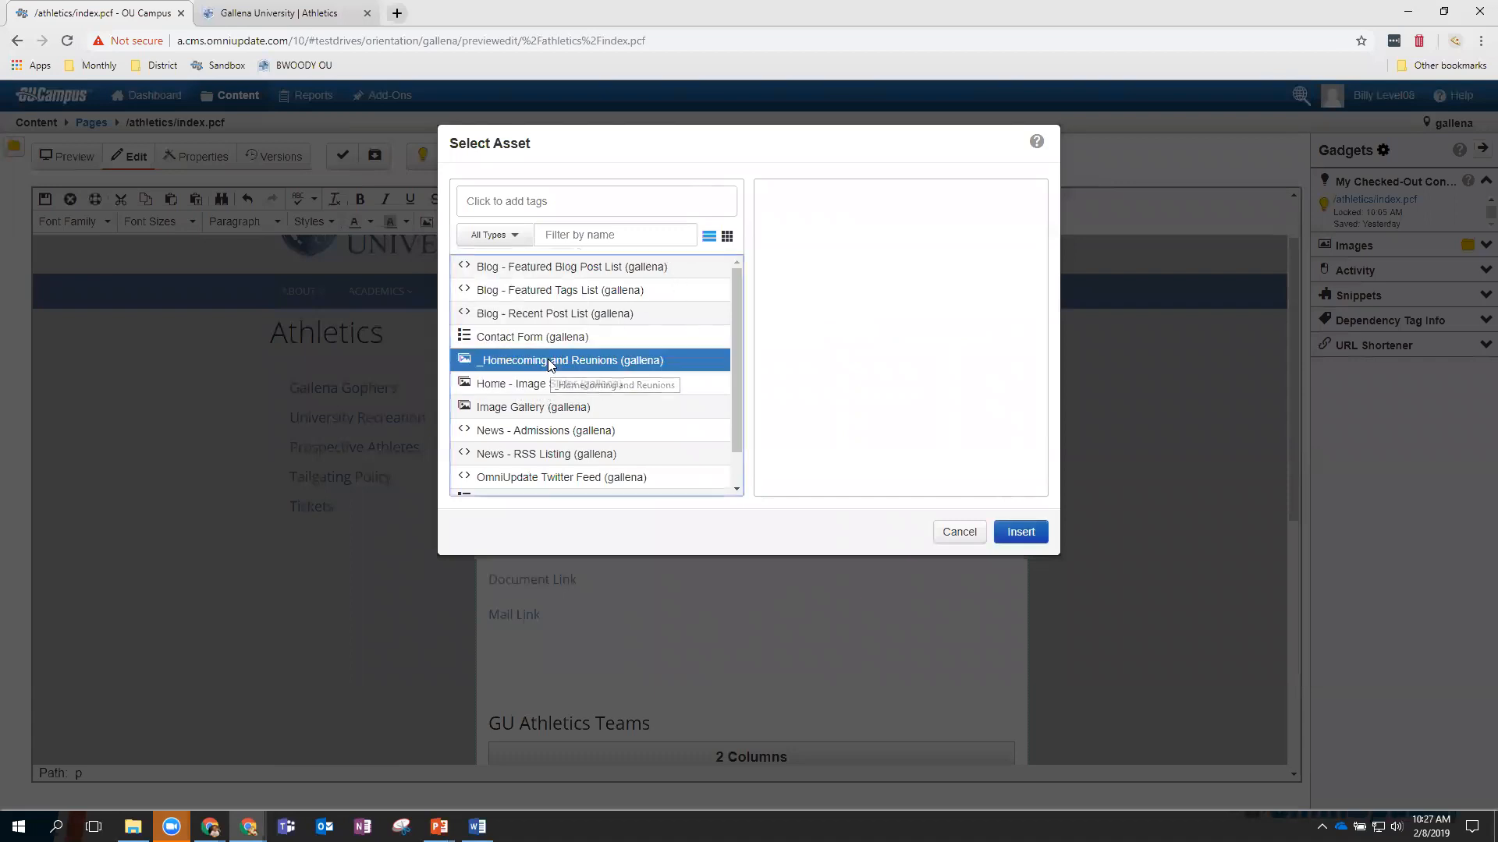
left_click(1019, 533)
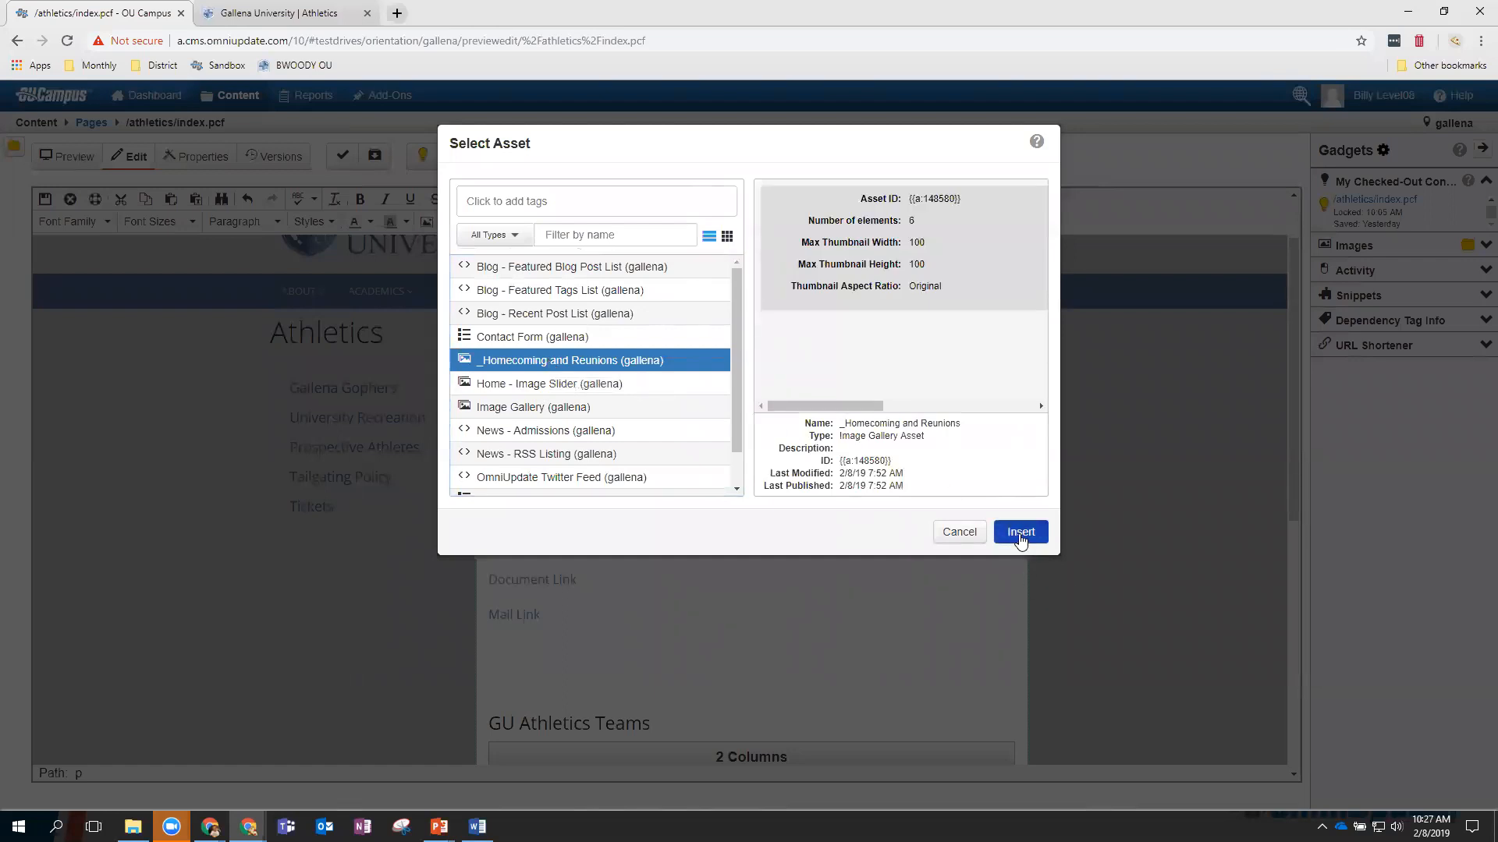
scroll(858, 558, "down", 1)
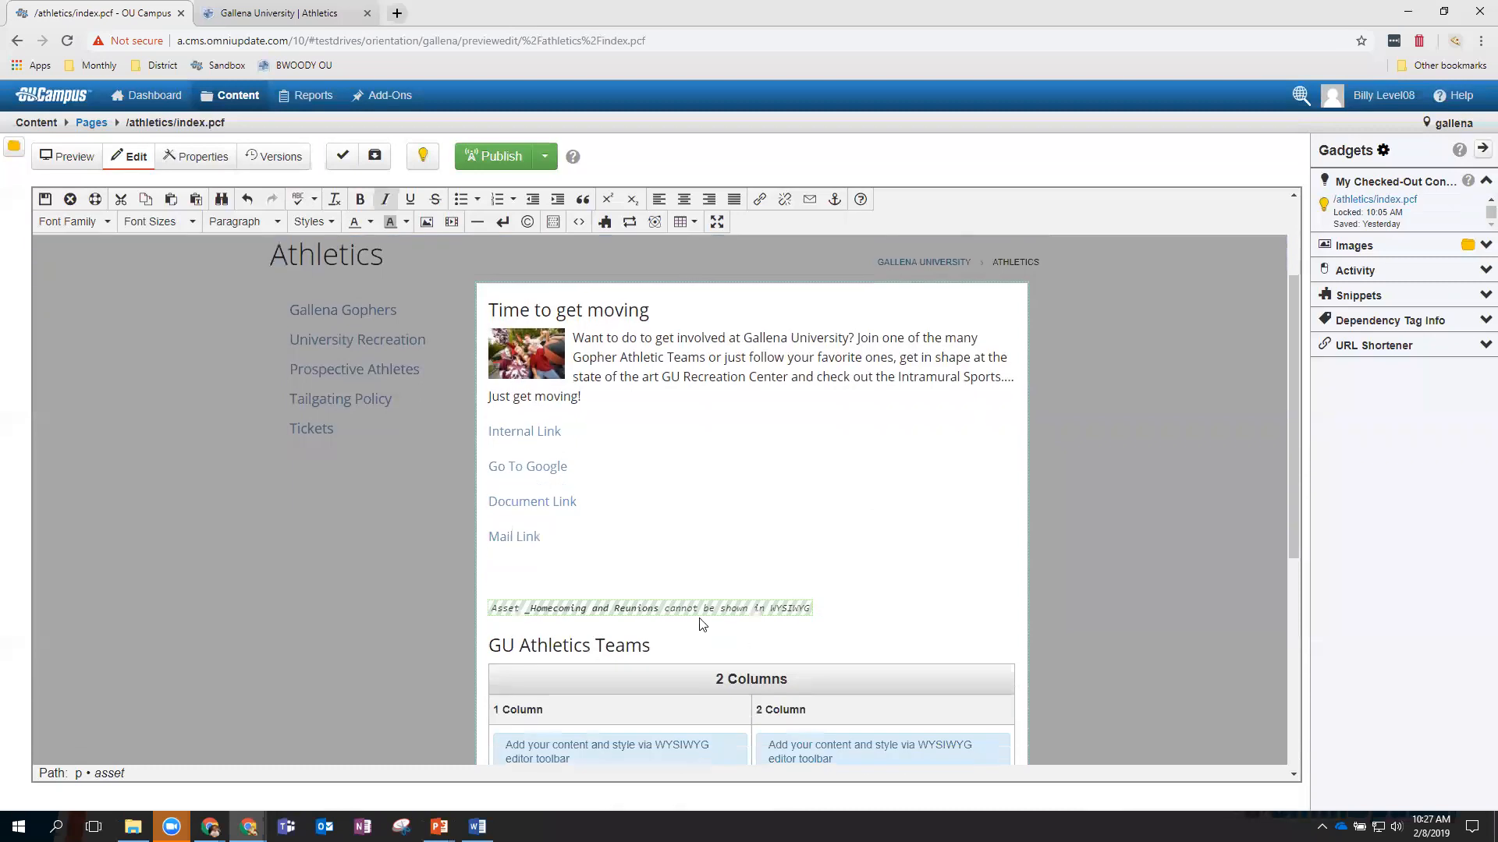
scroll(827, 585, "down", 2)
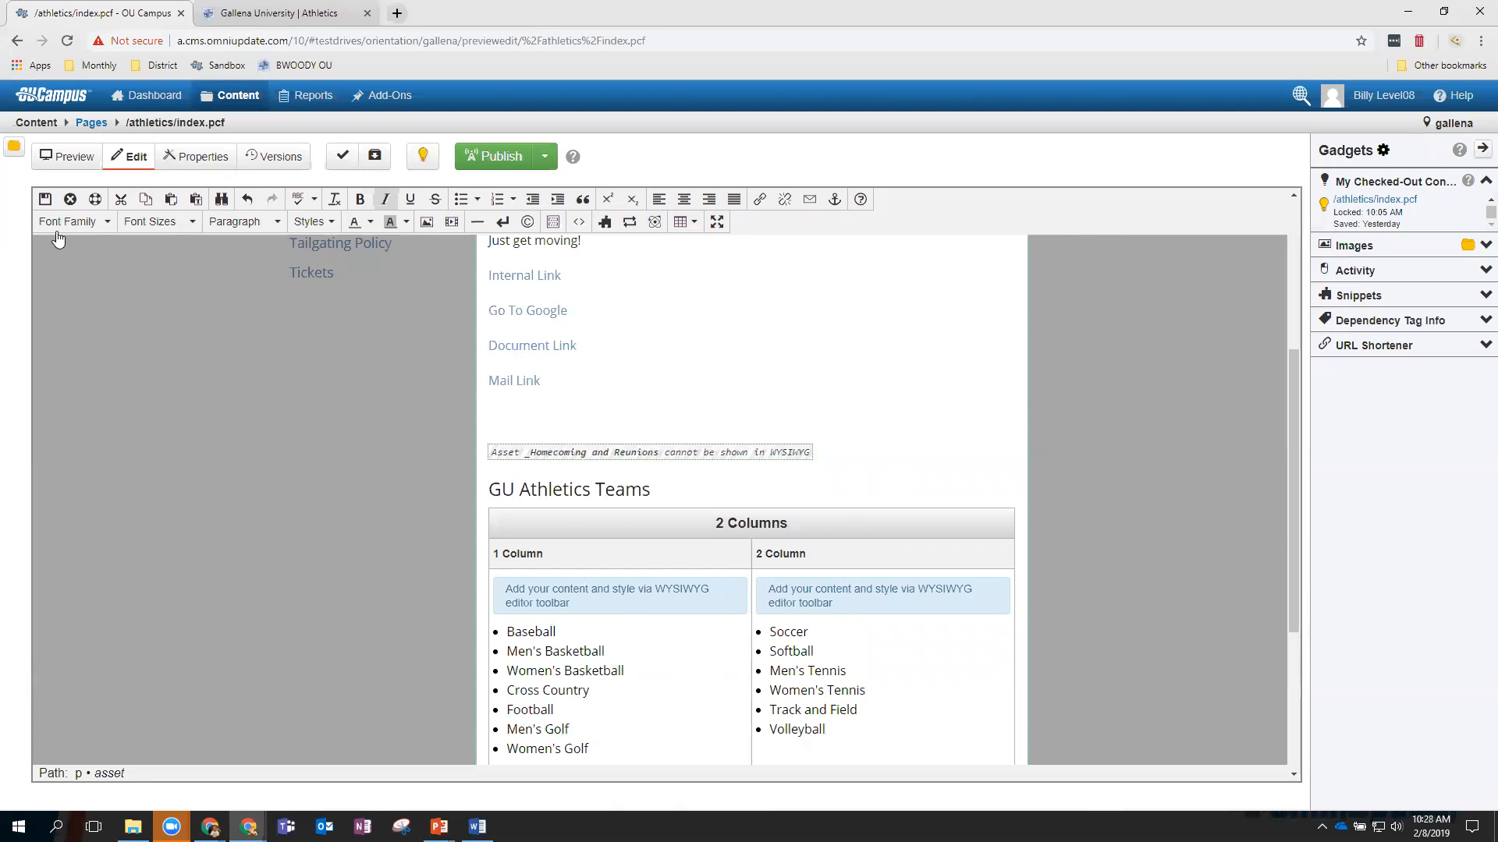
Save the page, then page through the six gallery photos in the lightbox and close it.
left_click(45, 200)
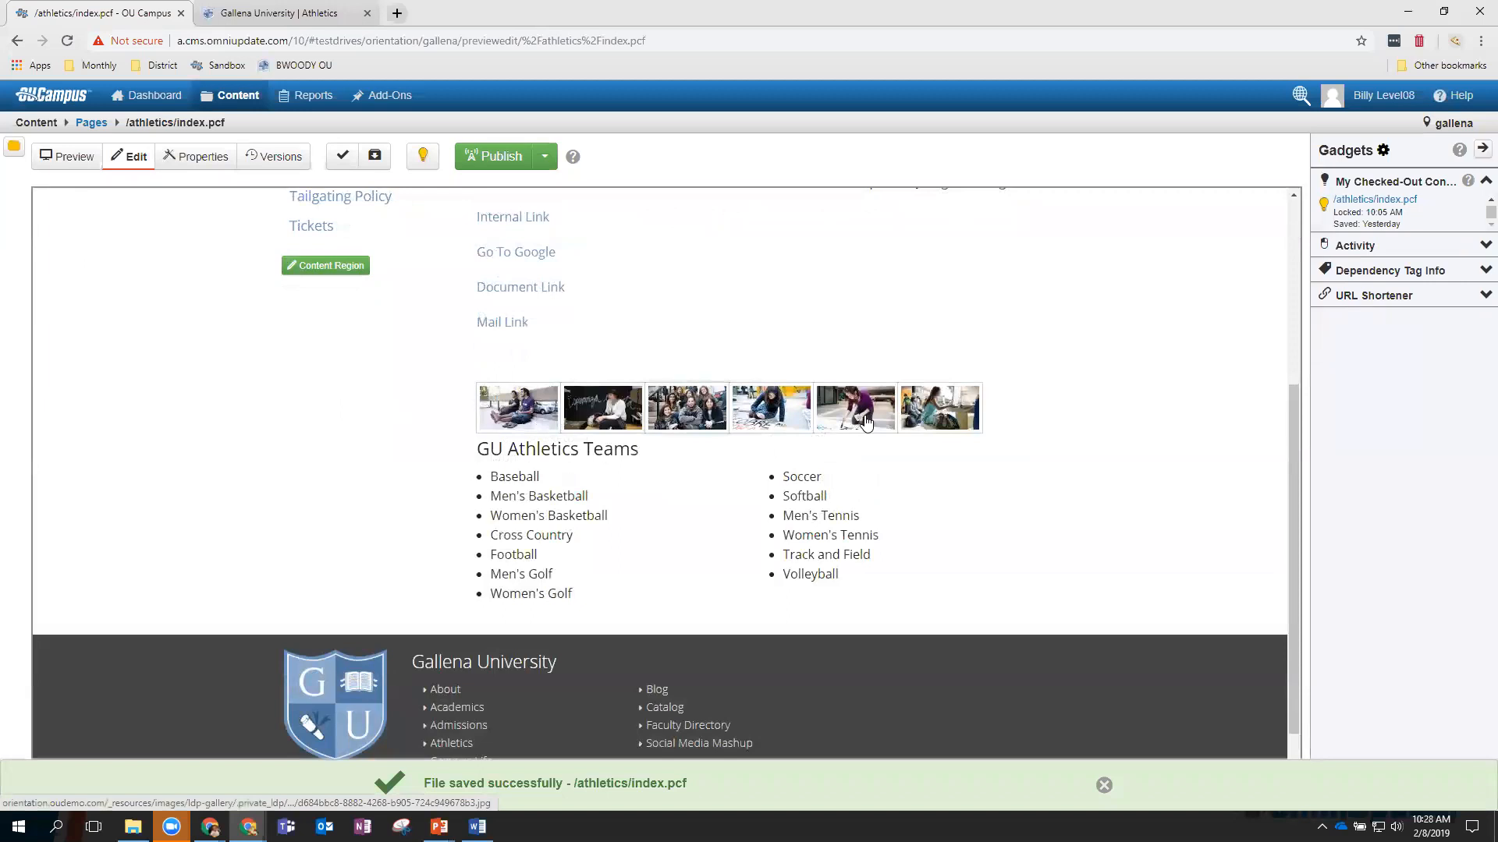
left_click(661, 459)
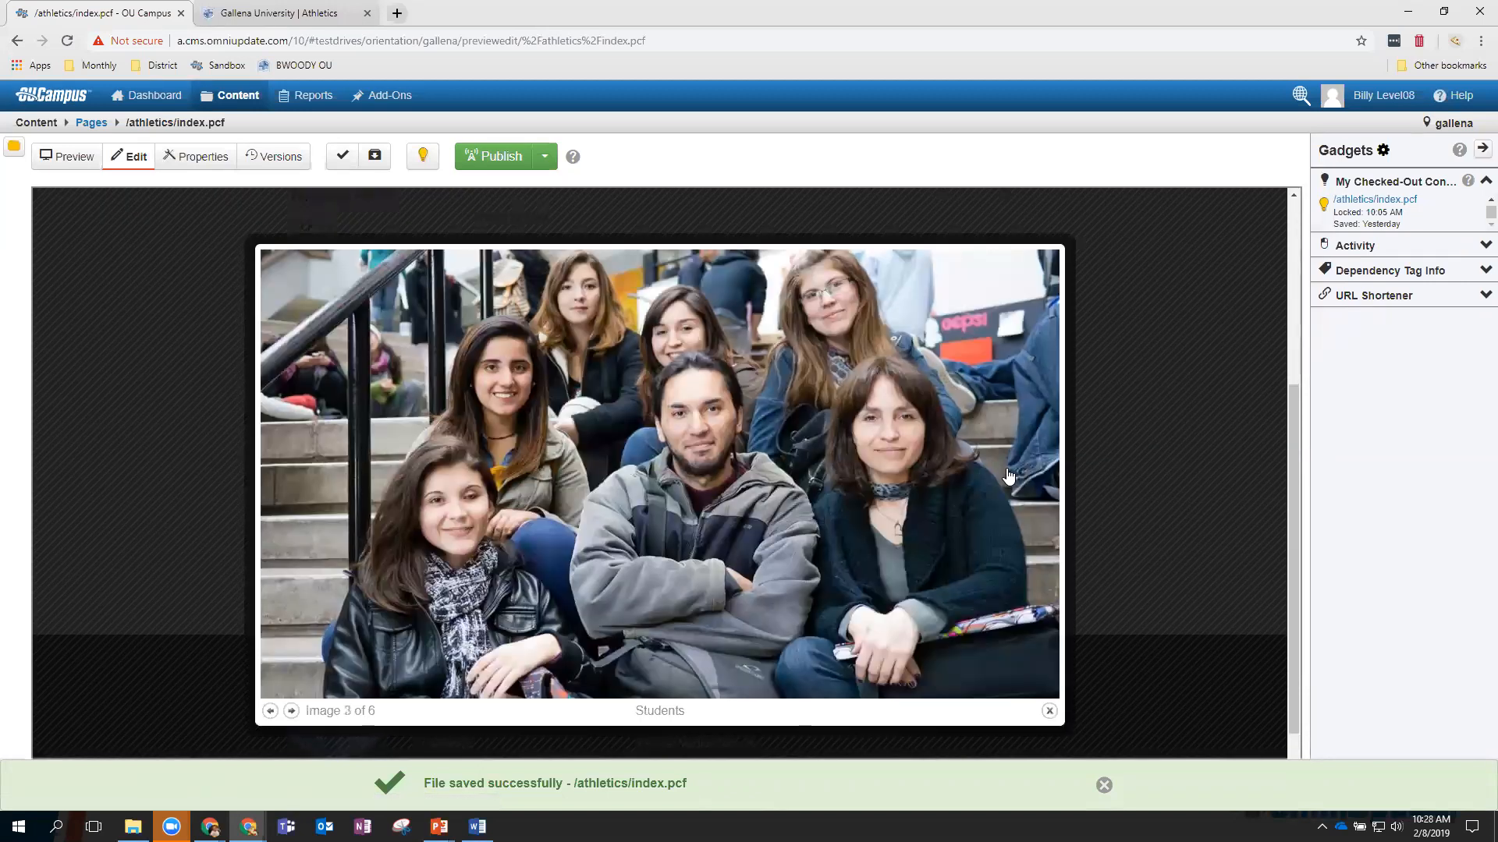
left_click(1008, 477)
left_click(1009, 477)
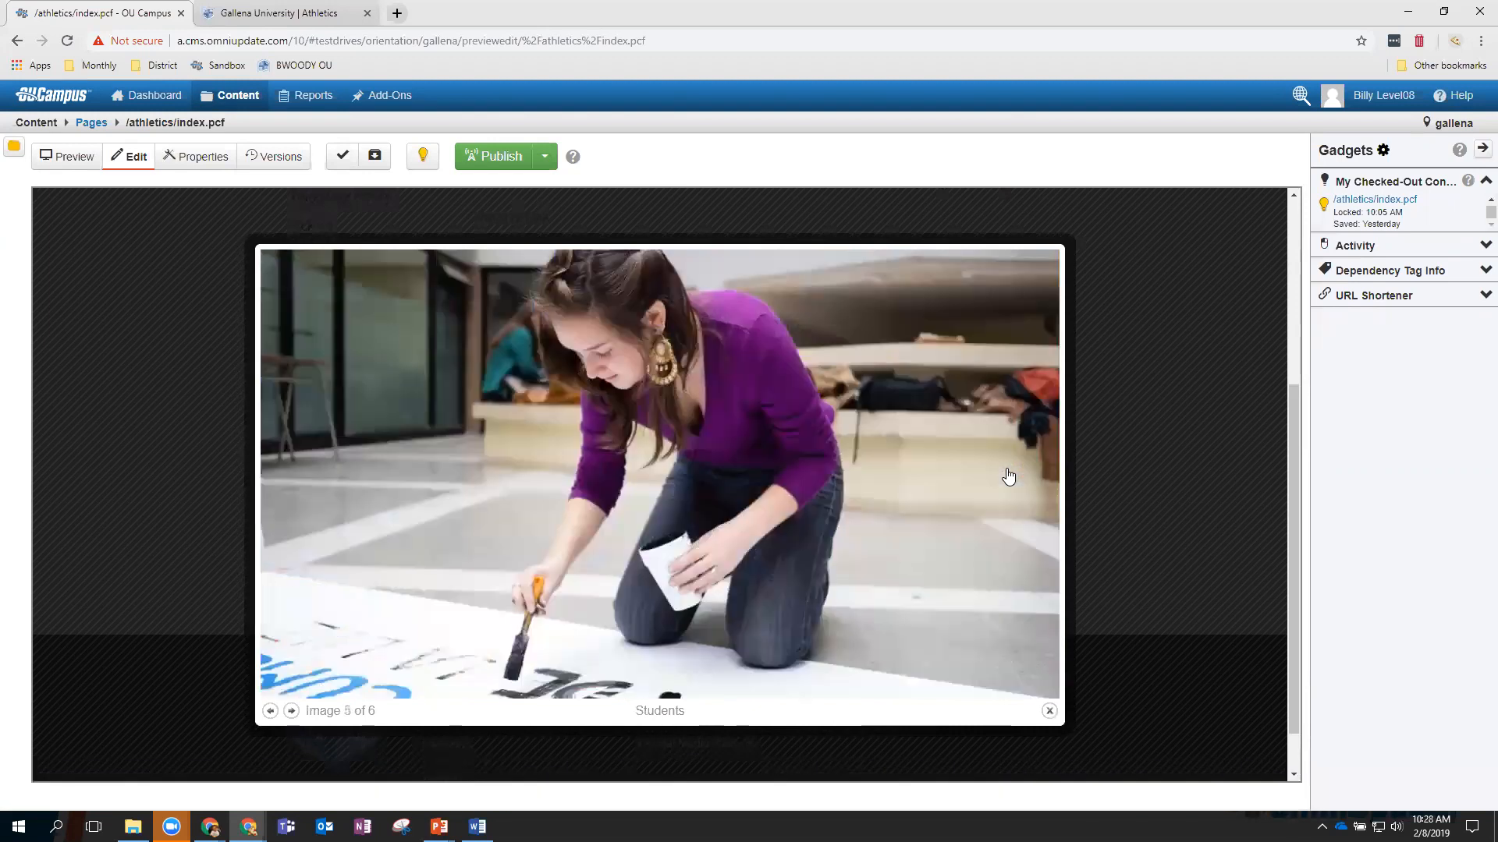
left_click(1009, 477)
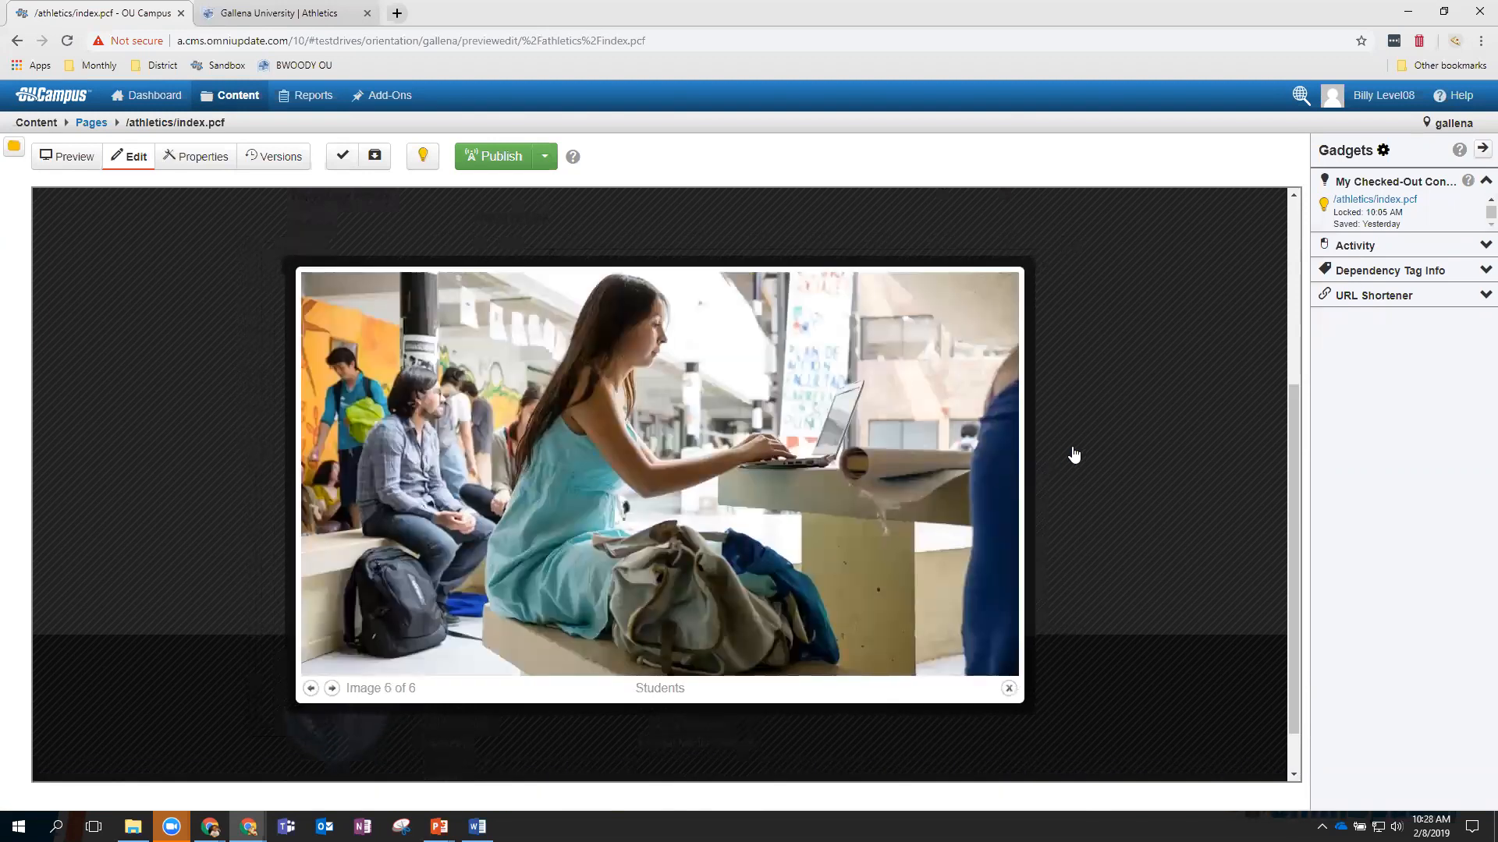
left_click(1110, 453)
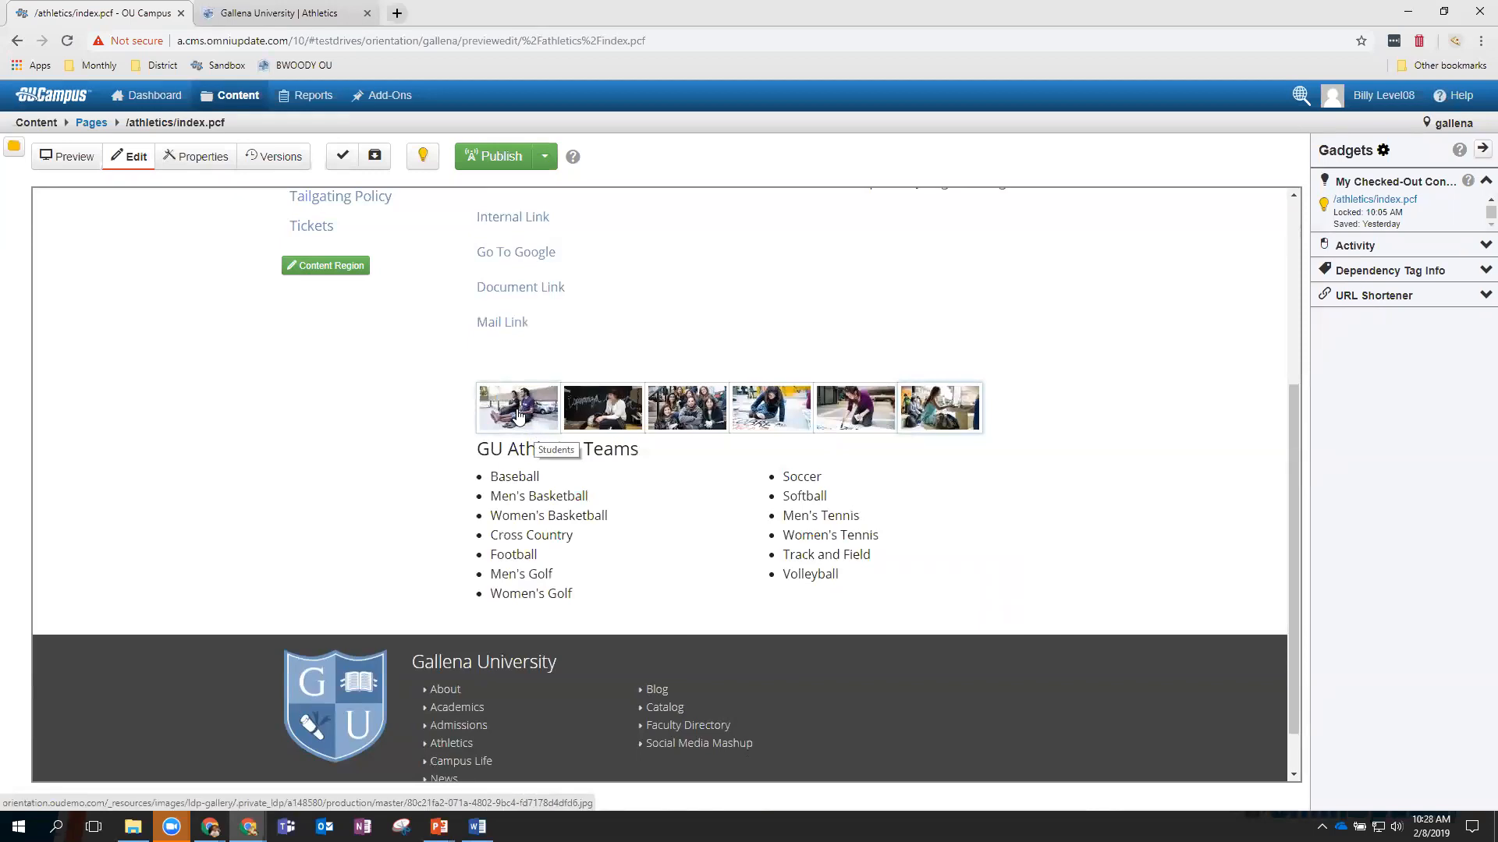
scroll(518, 415, "up", 3)
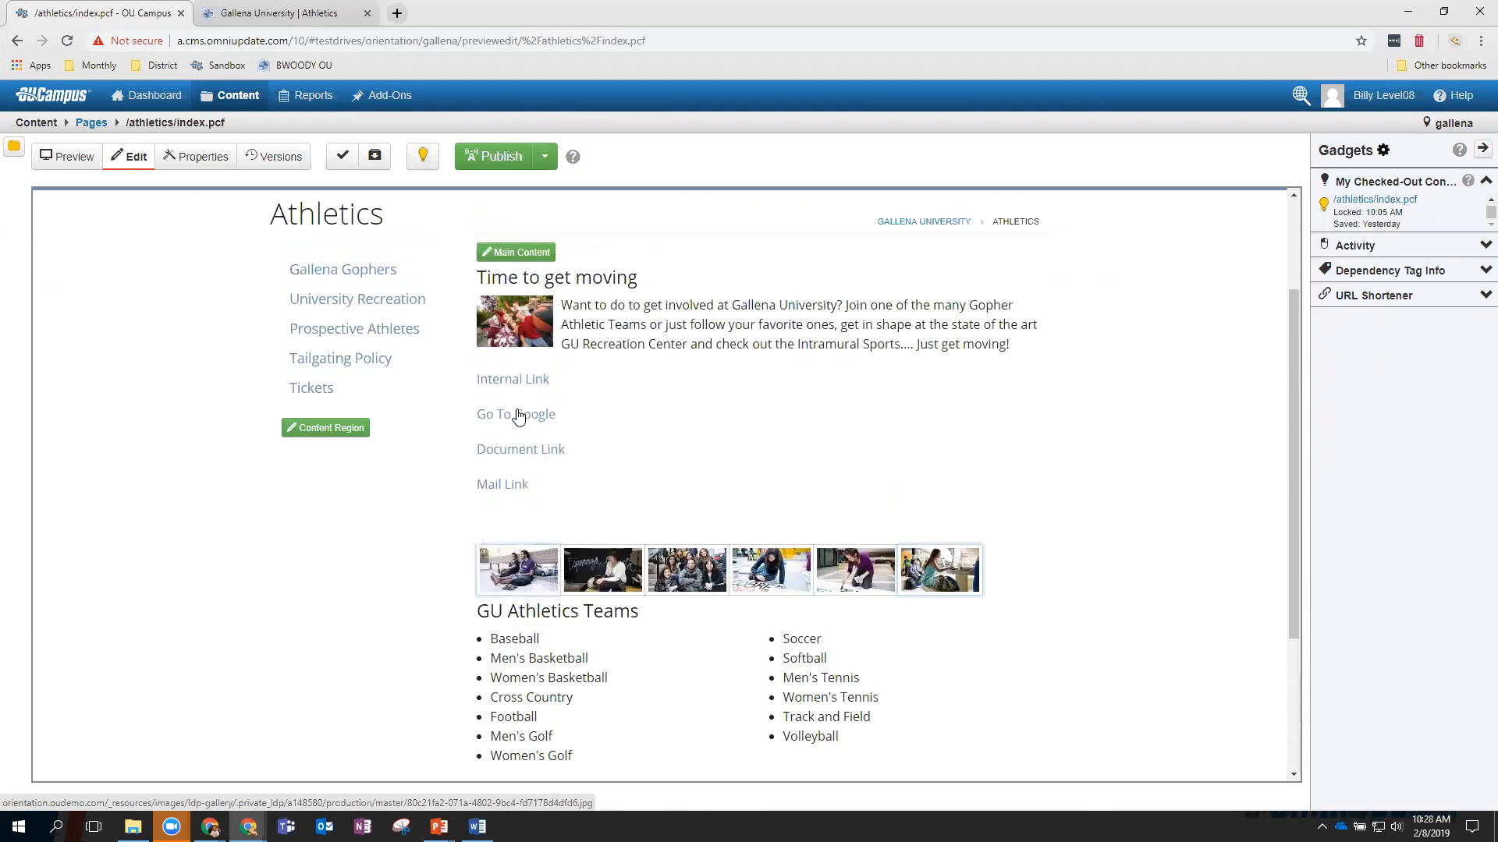
Move the gallery asset onto its own line after 'Just get moving!', then save and exit.
left_click(511, 330)
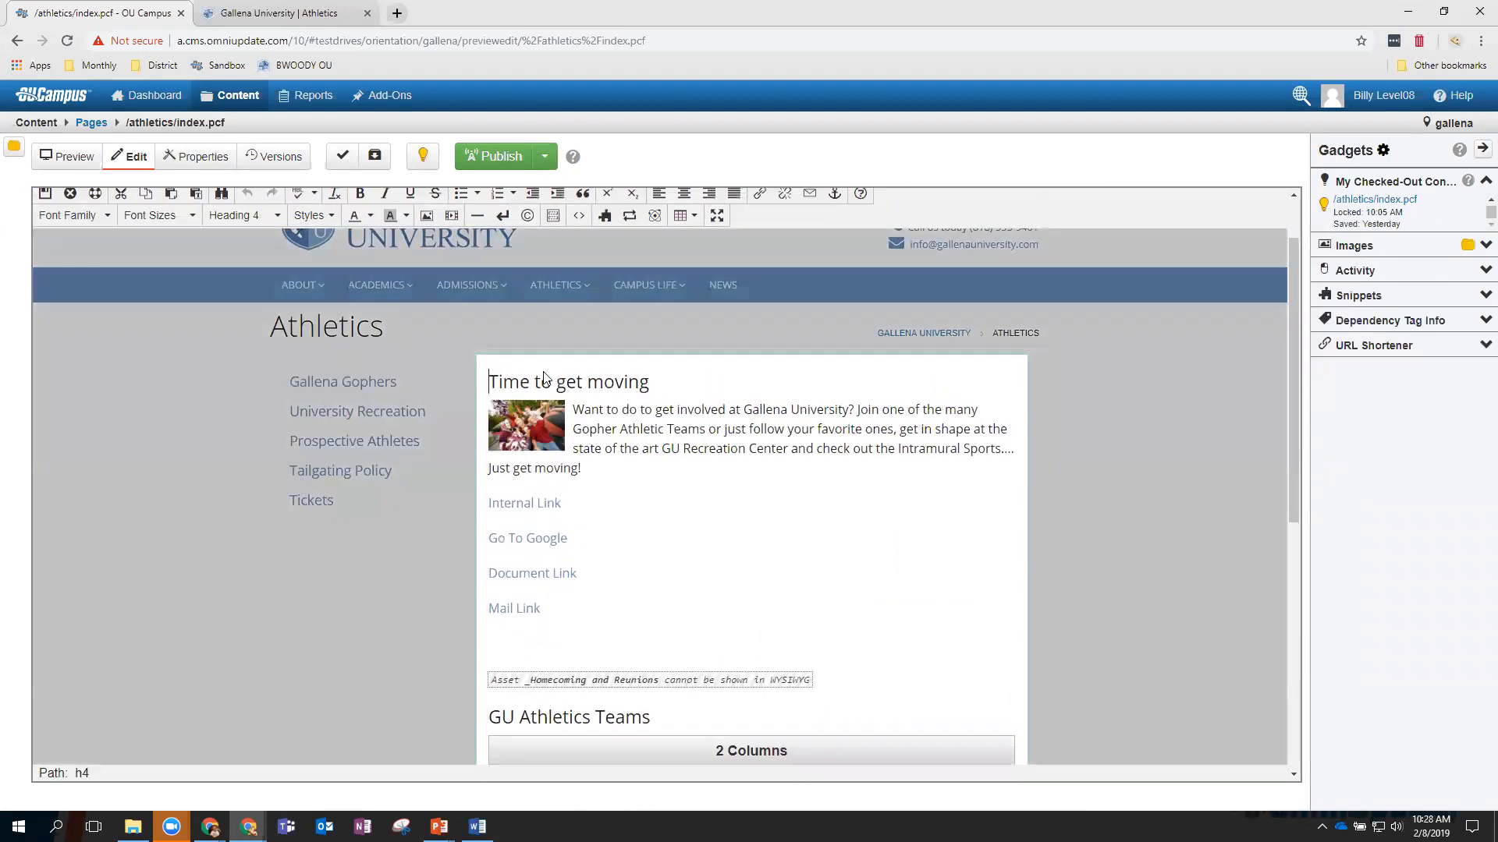
left_click(608, 691)
left_click(605, 690)
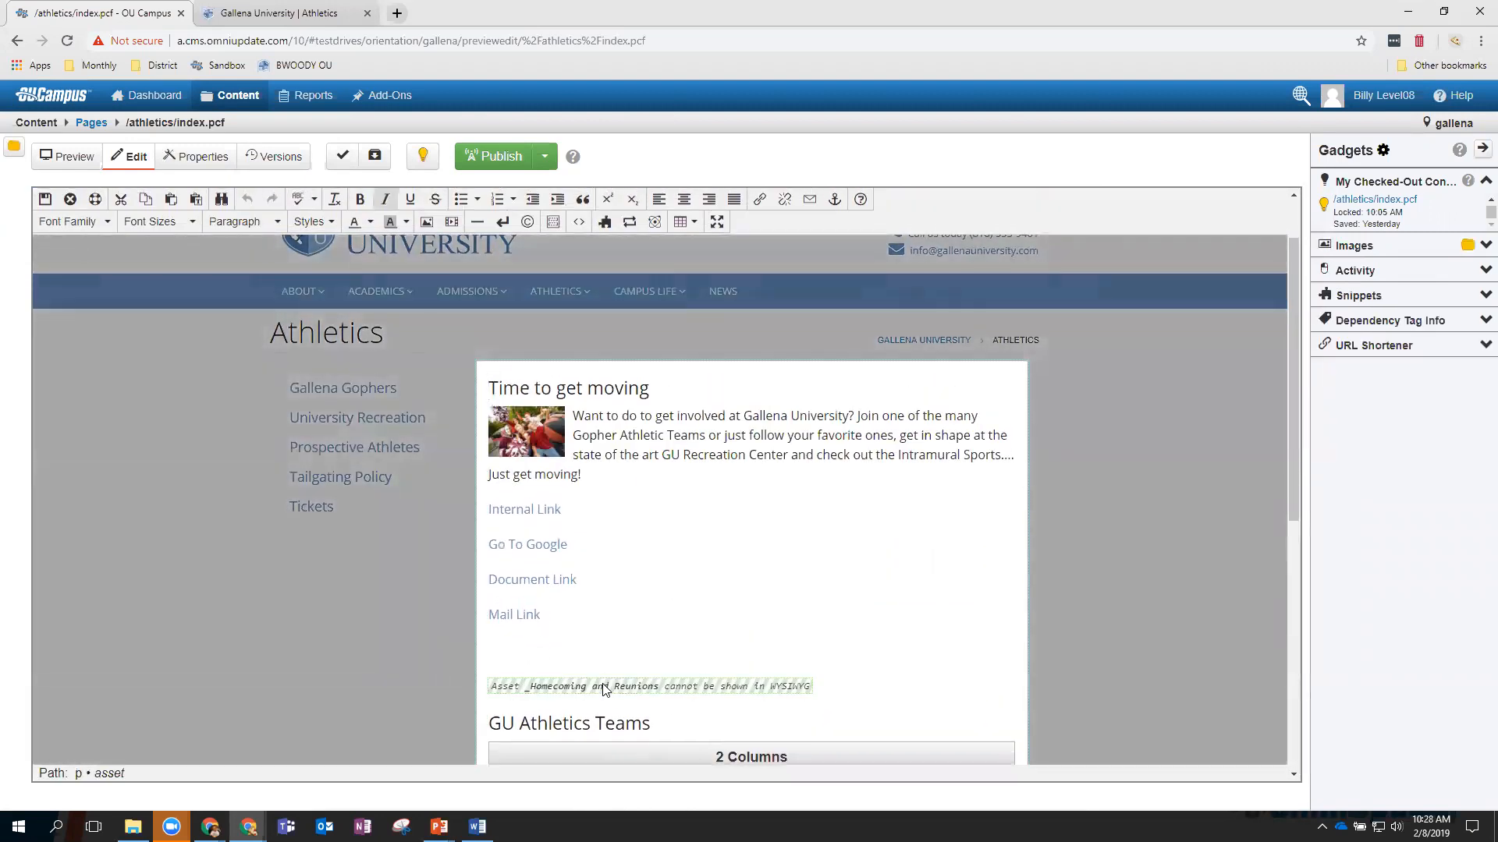
left_click_drag(606, 690, 601, 486)
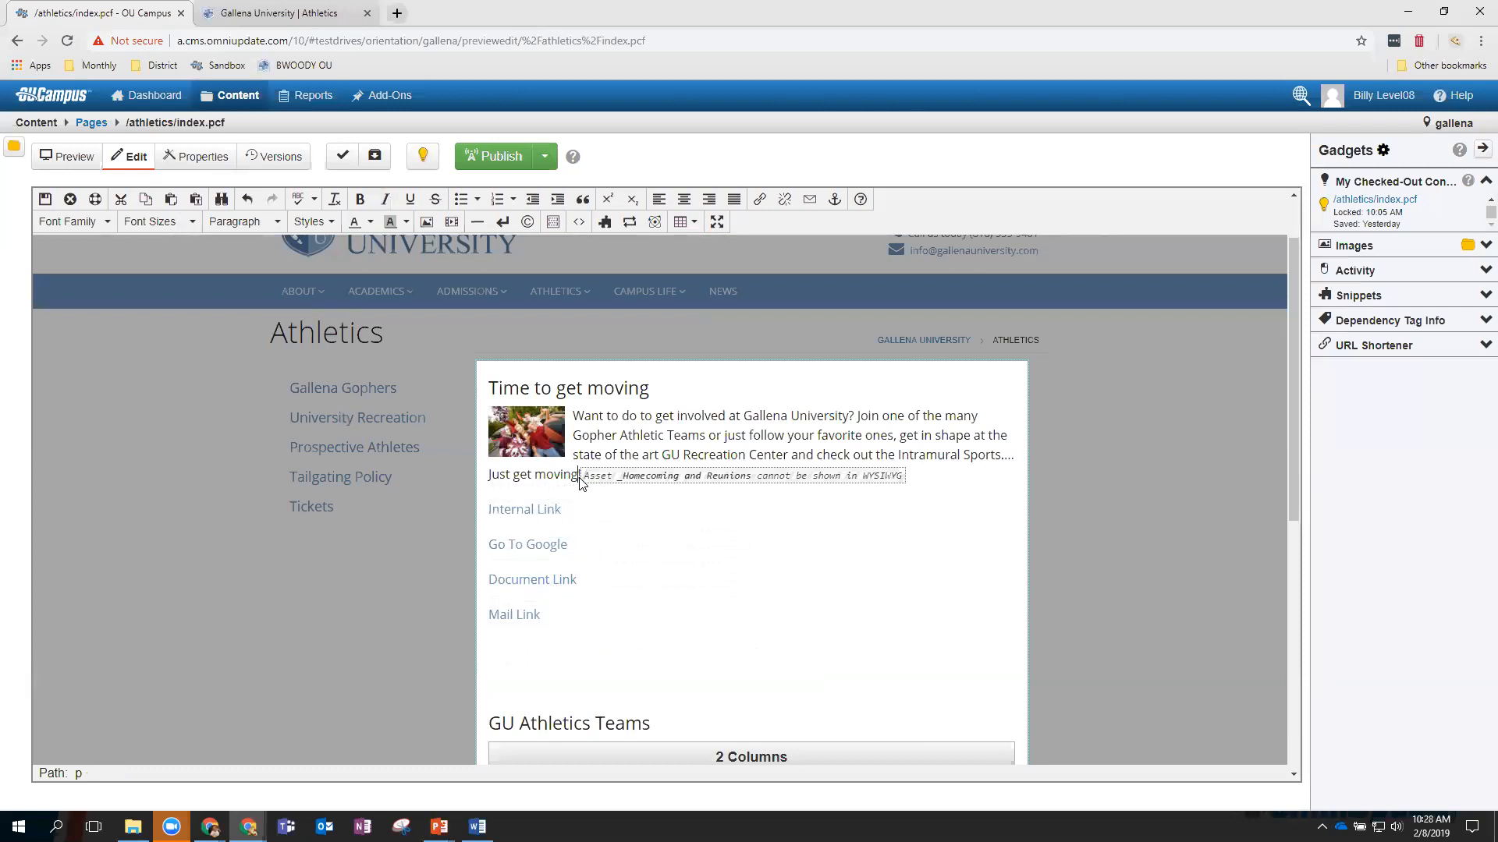
key("Return")
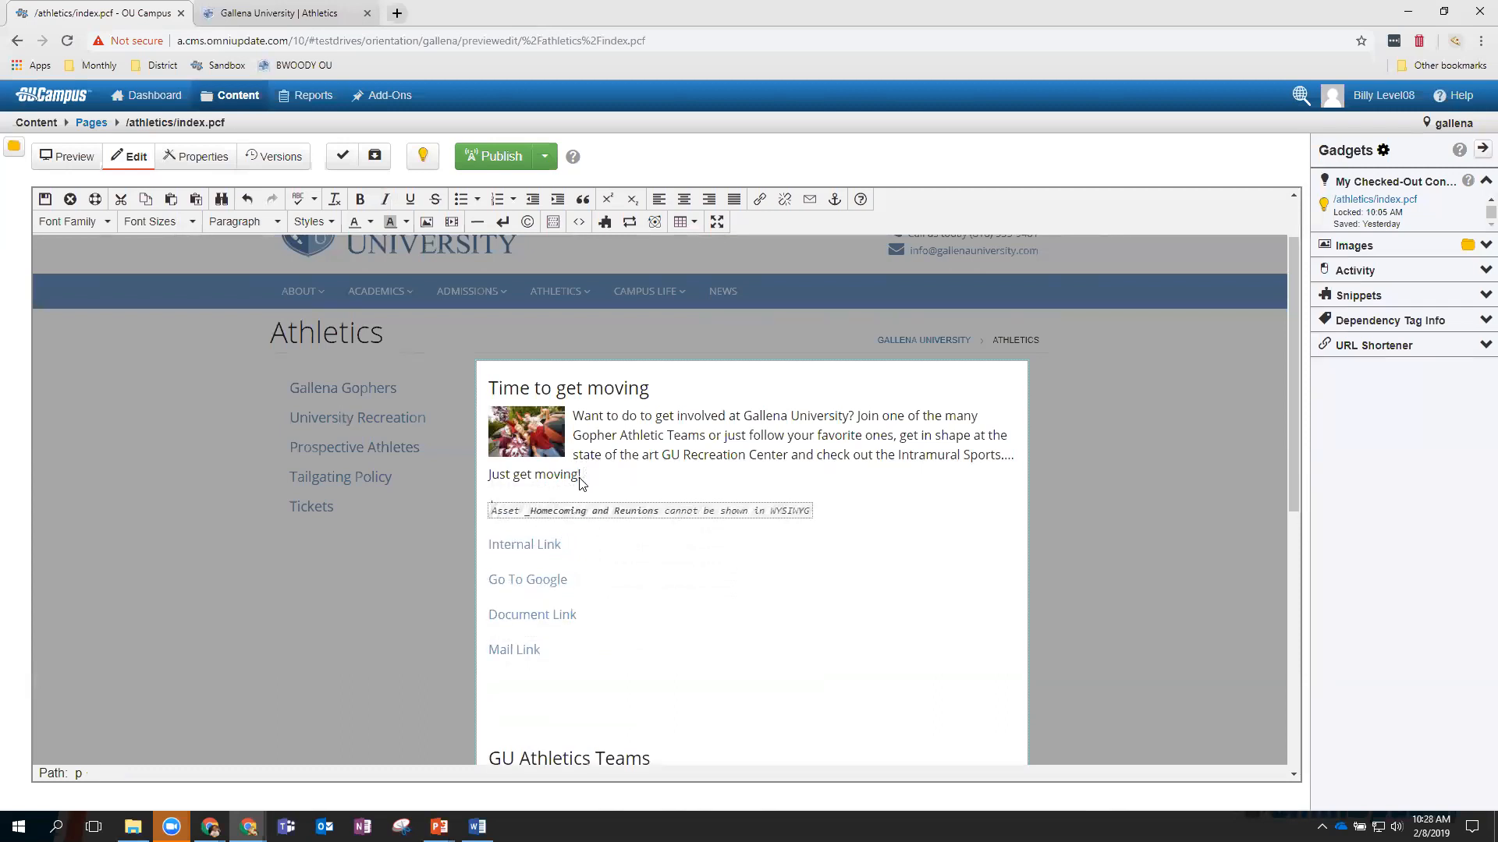
left_click(46, 200)
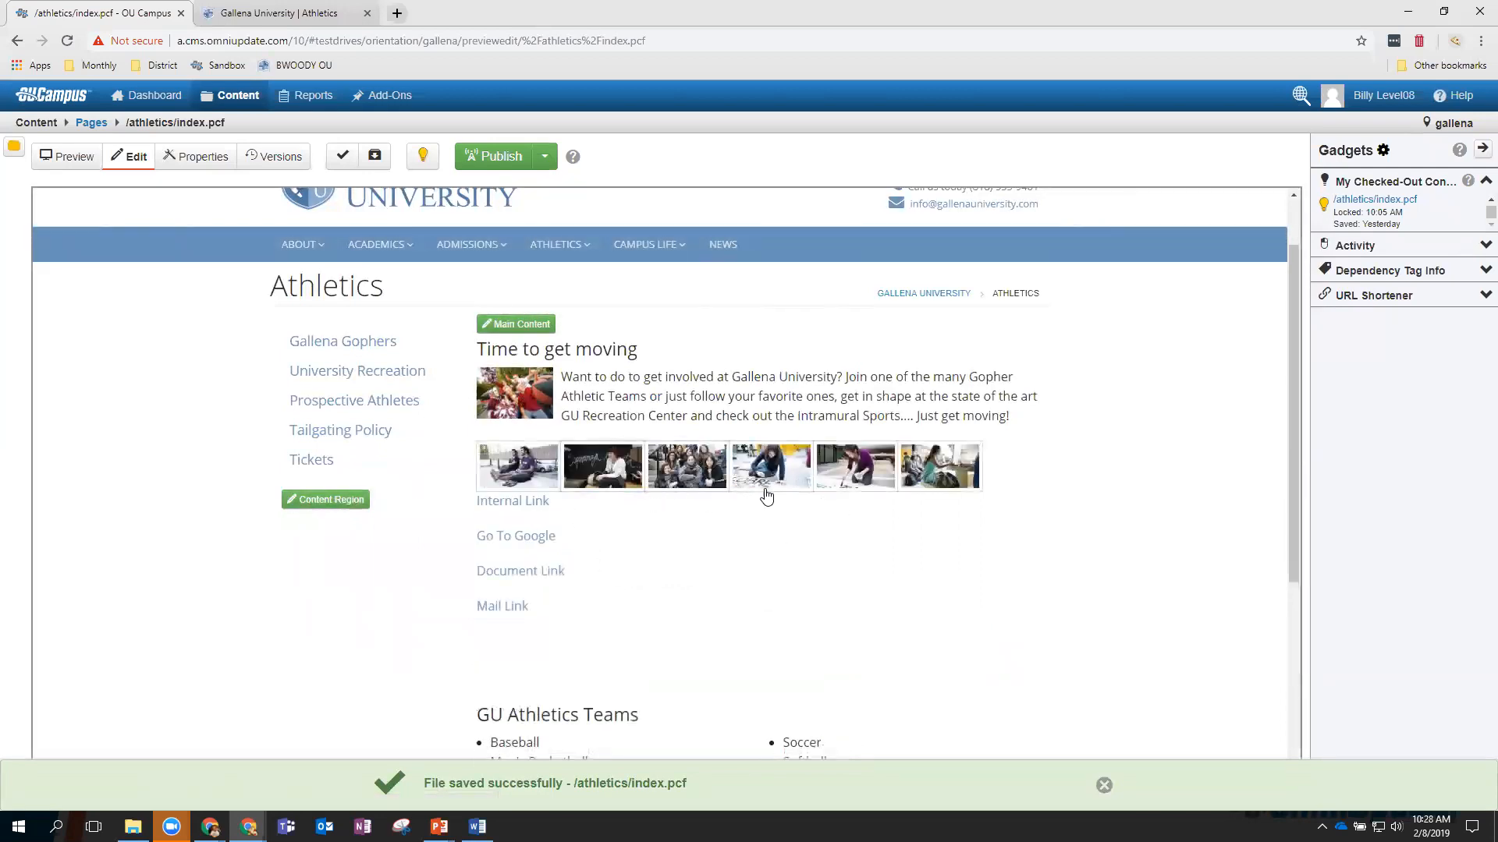
In Main Content, add a blank line after the gallery asset and open the Choose Snippet list.
left_click(529, 326)
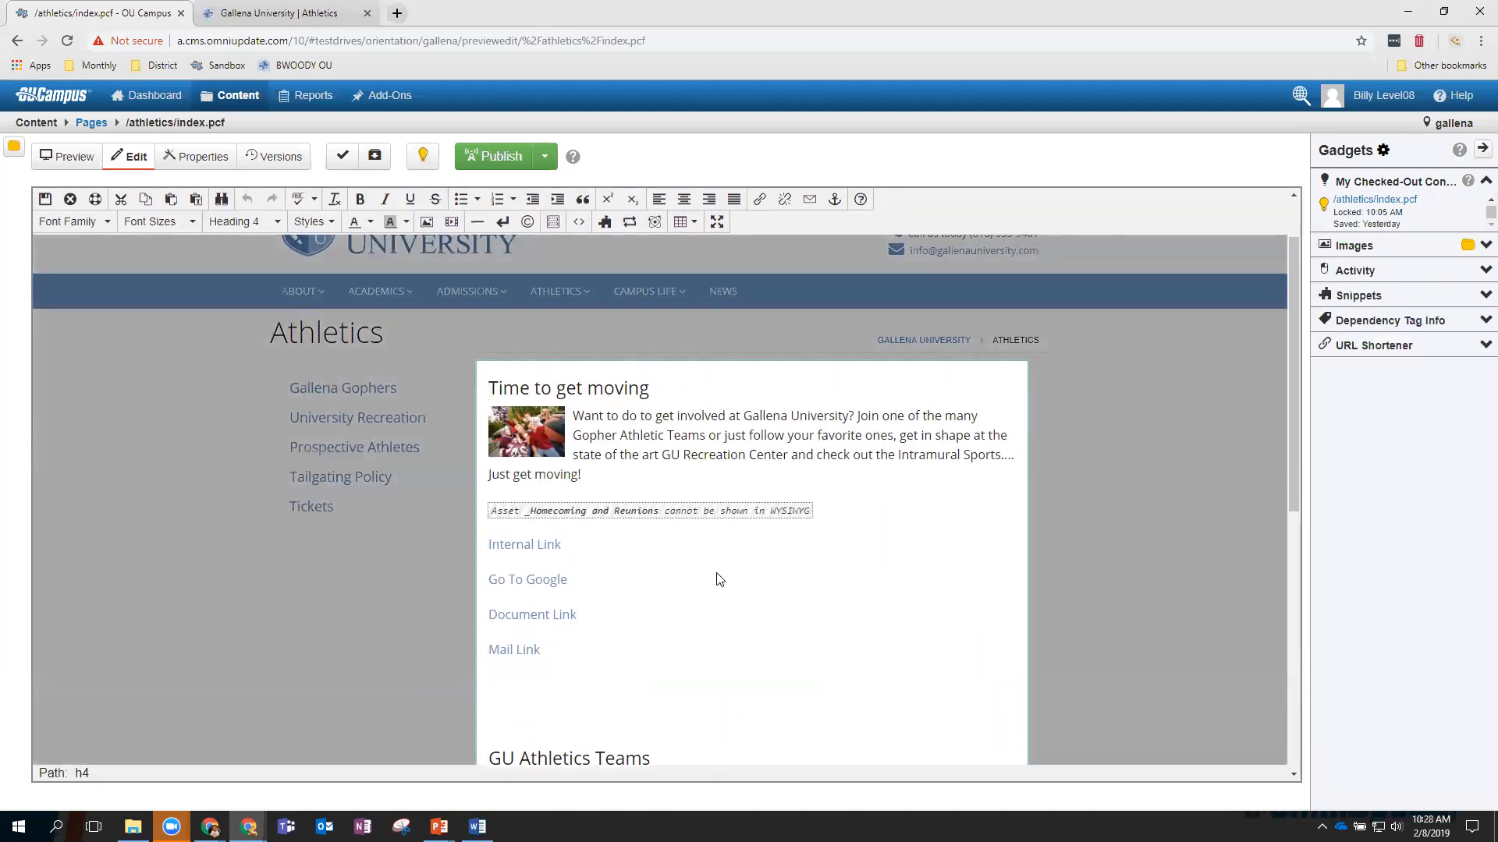
left_click(831, 522)
key("Return")
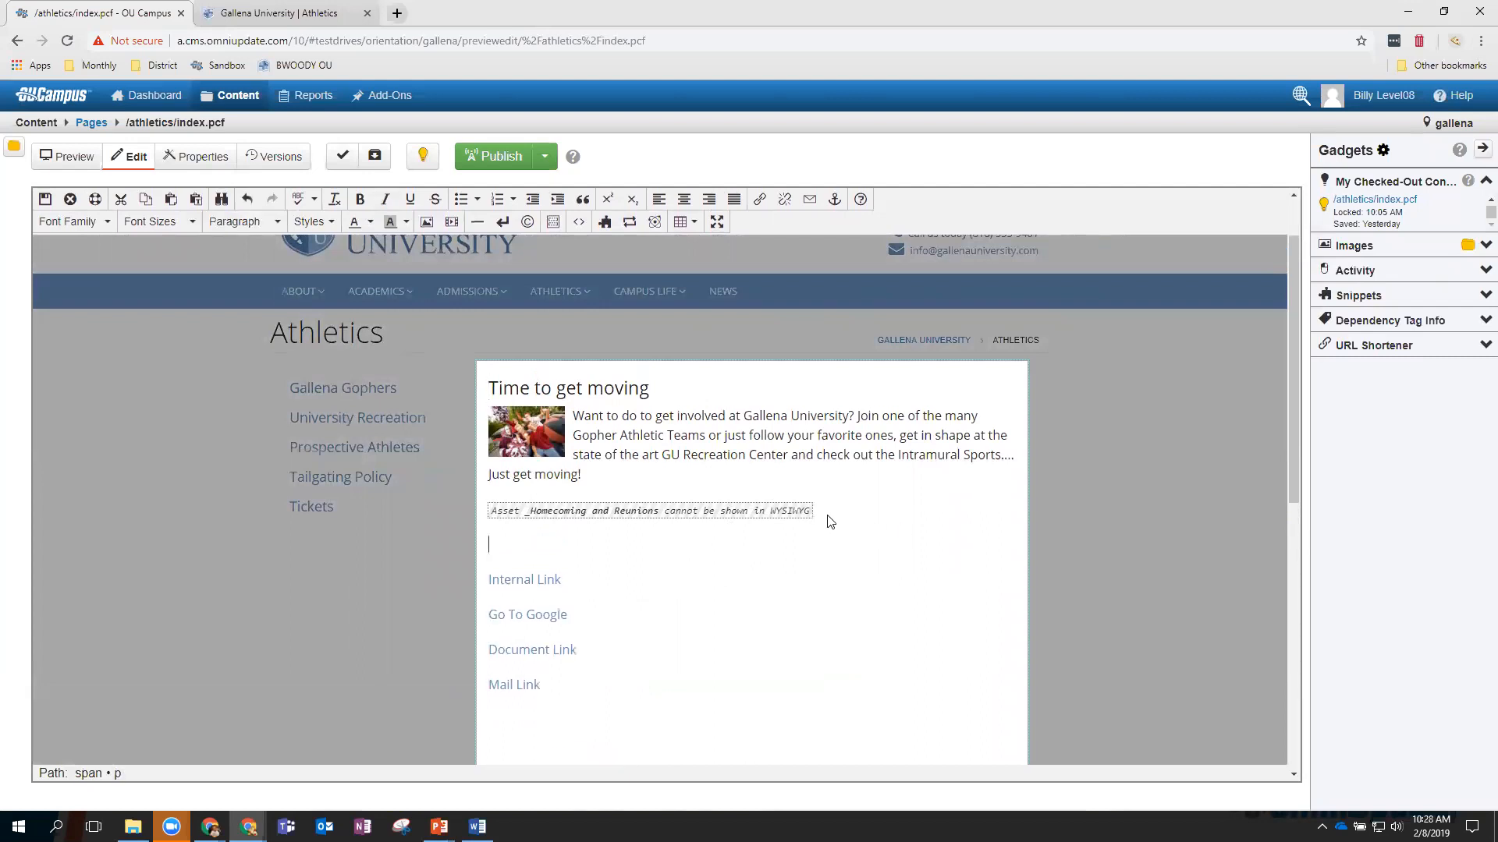
left_click(605, 223)
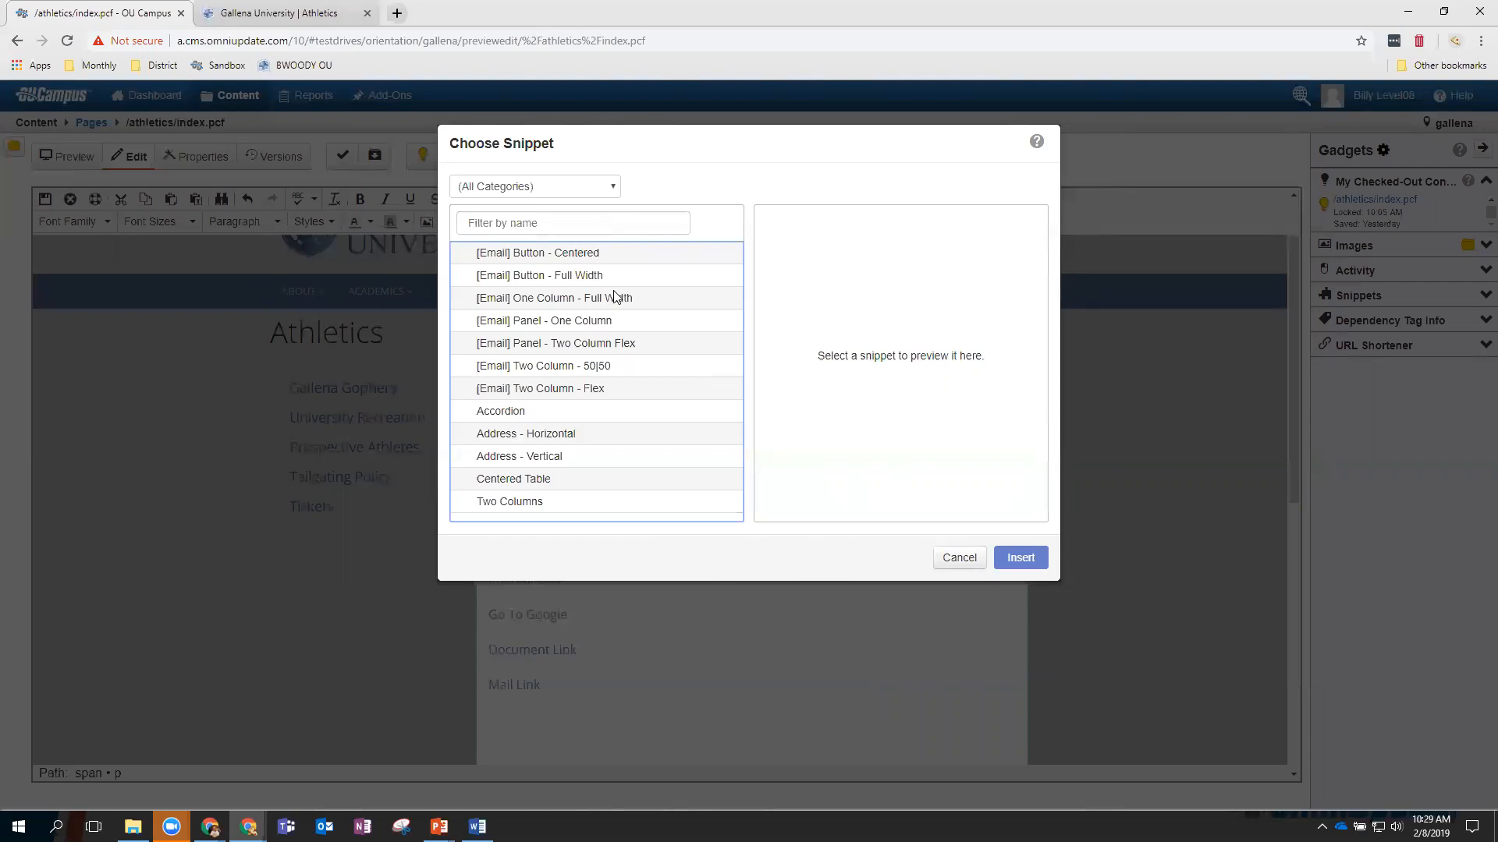
Filter snippets by Generic, Email Campaign Manager and (All Categories), then preview the Accordion snippet.
left_click(503, 418)
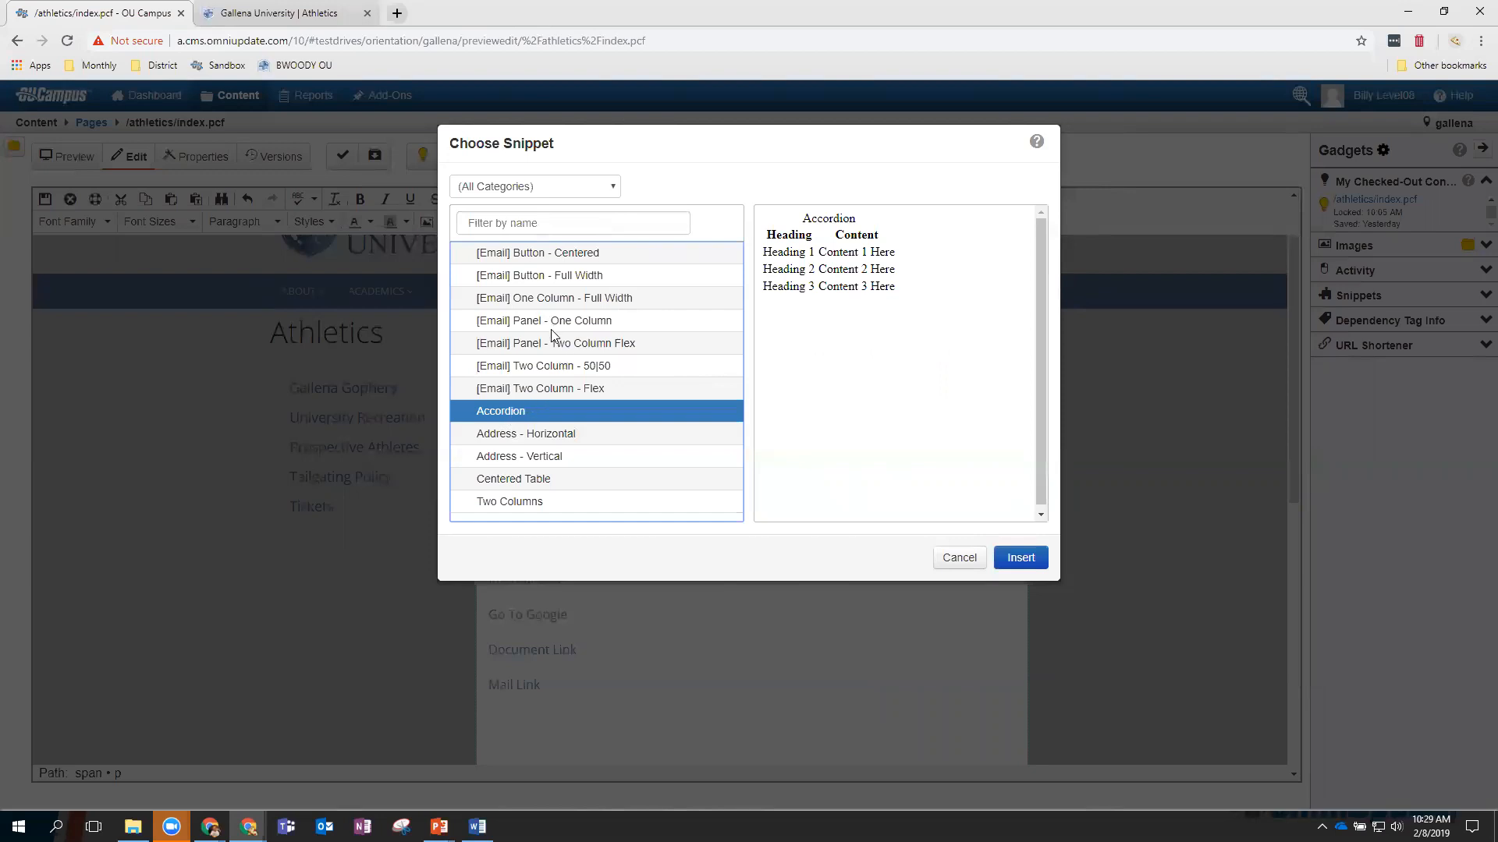
left_click(520, 192)
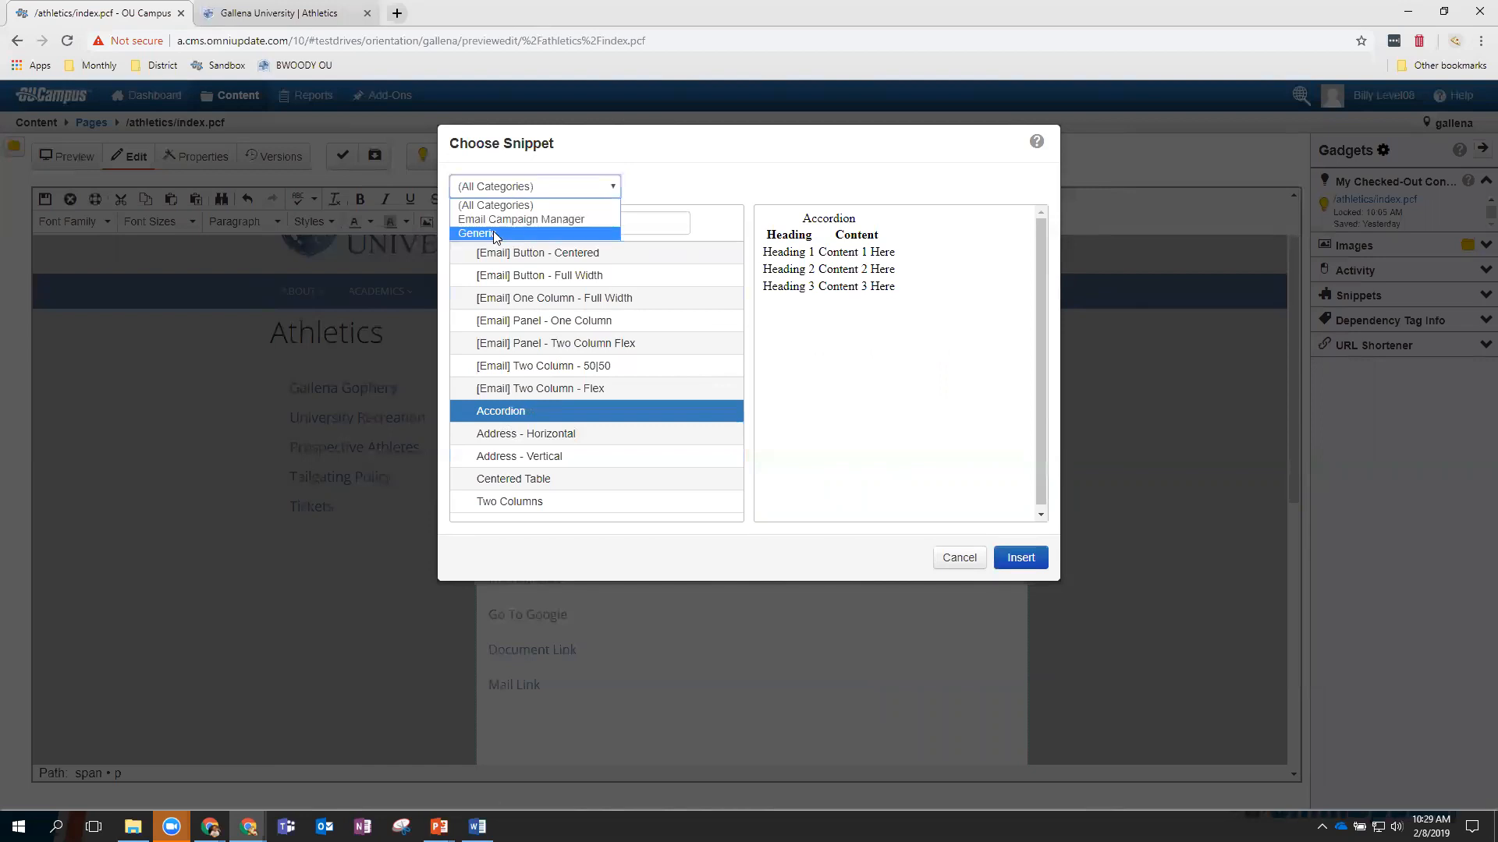
left_click(493, 232)
left_click(499, 189)
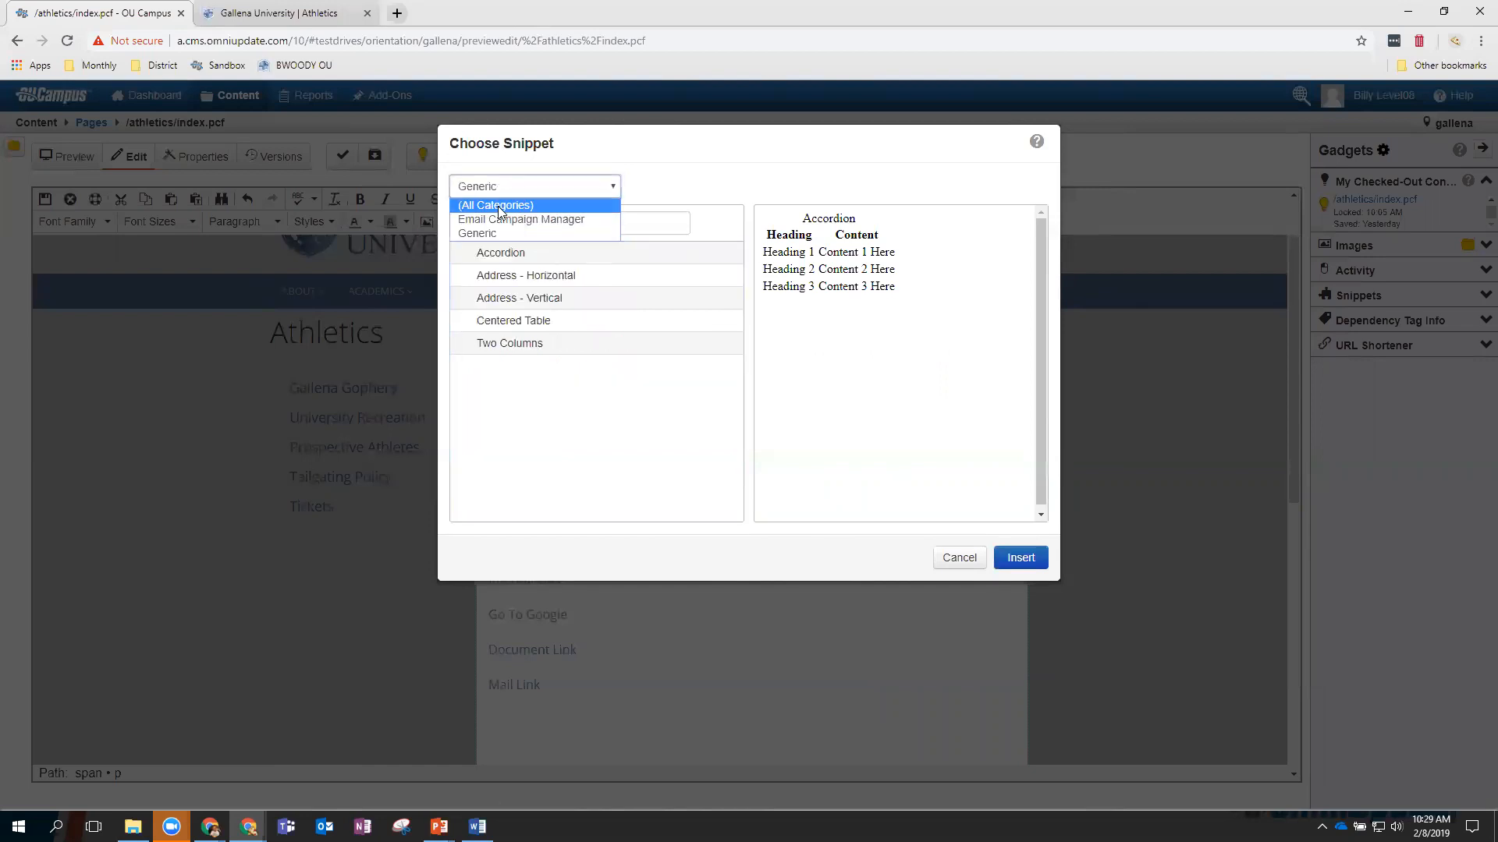
left_click(505, 218)
left_click(504, 193)
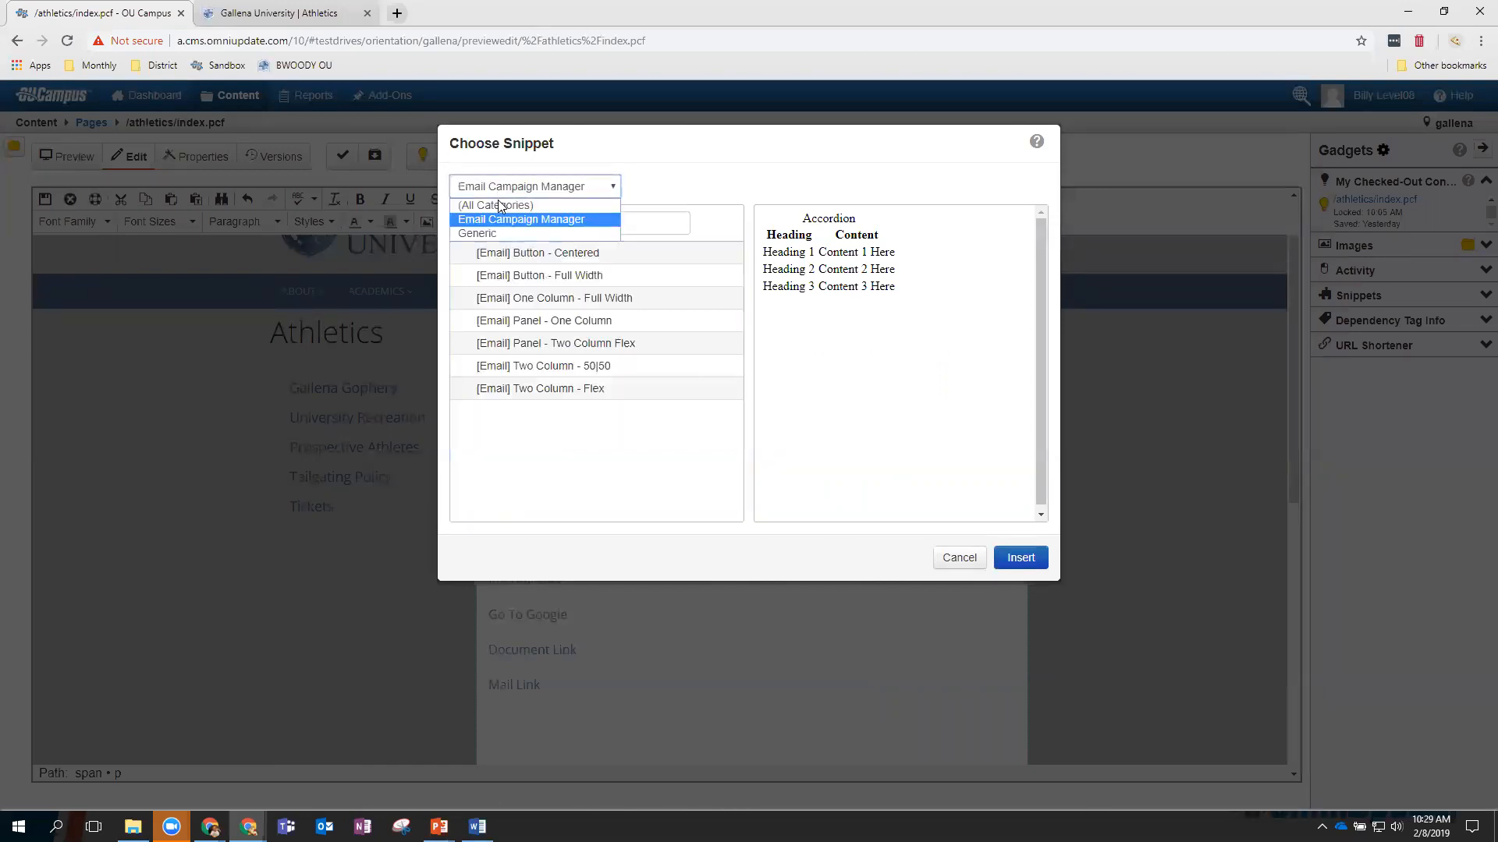
left_click(495, 205)
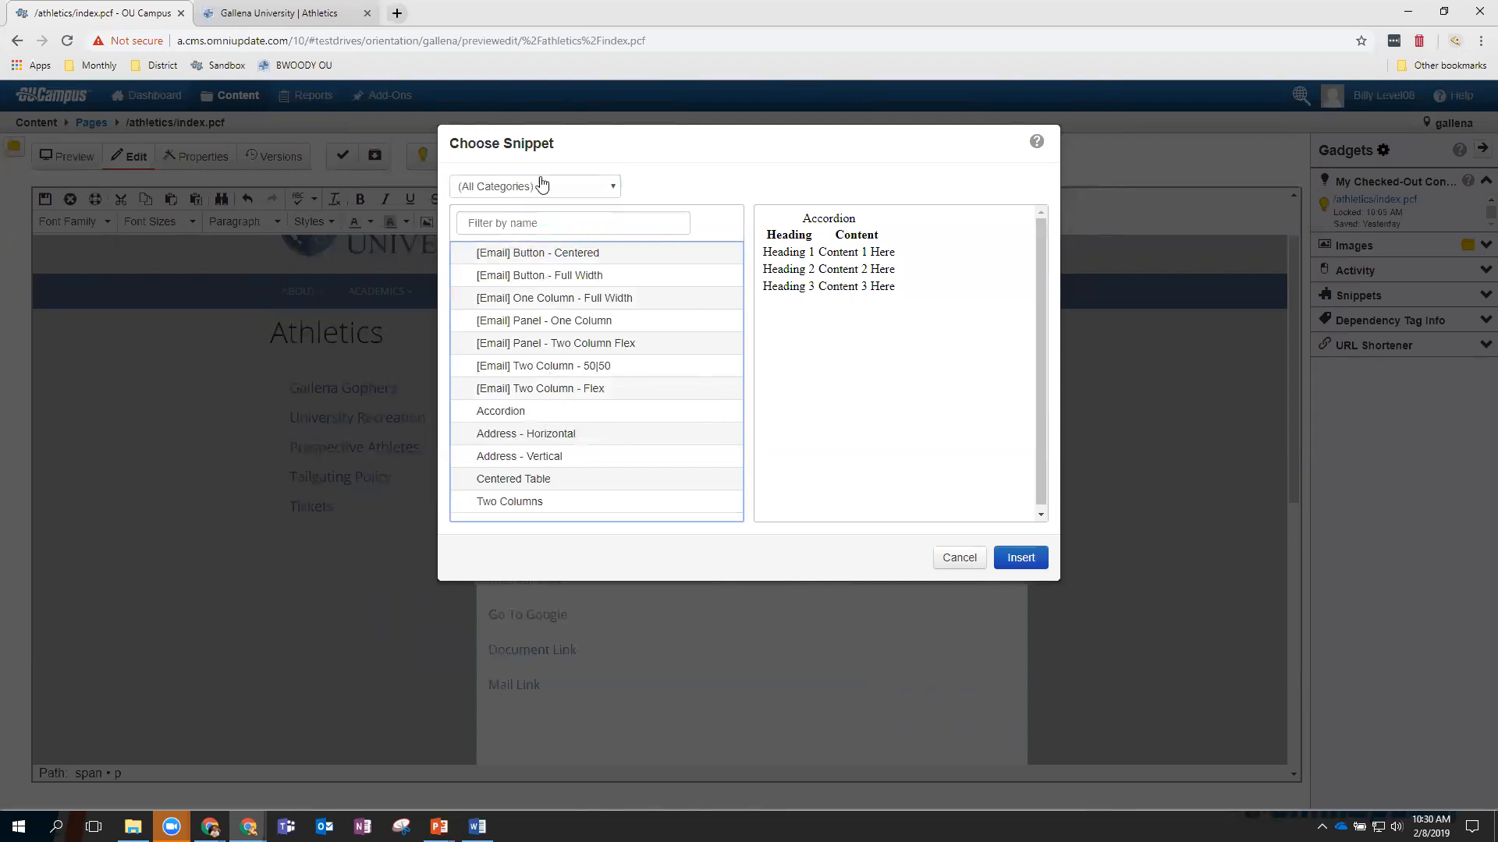
left_click(504, 413)
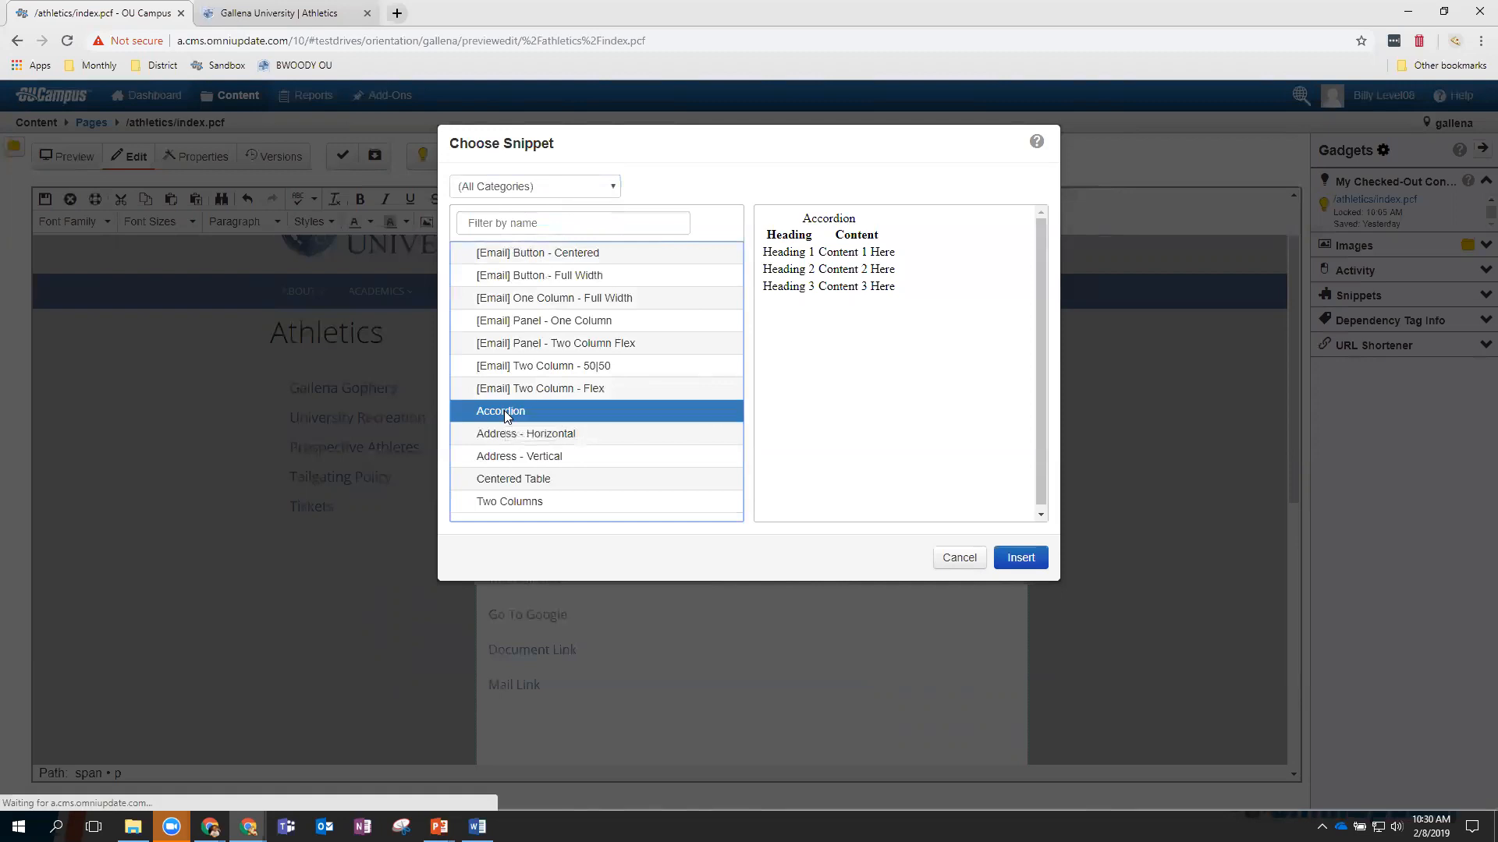
Insert the Accordion with first heading 'Hello' and content 'Here is some cool Text'.
left_click(1019, 559)
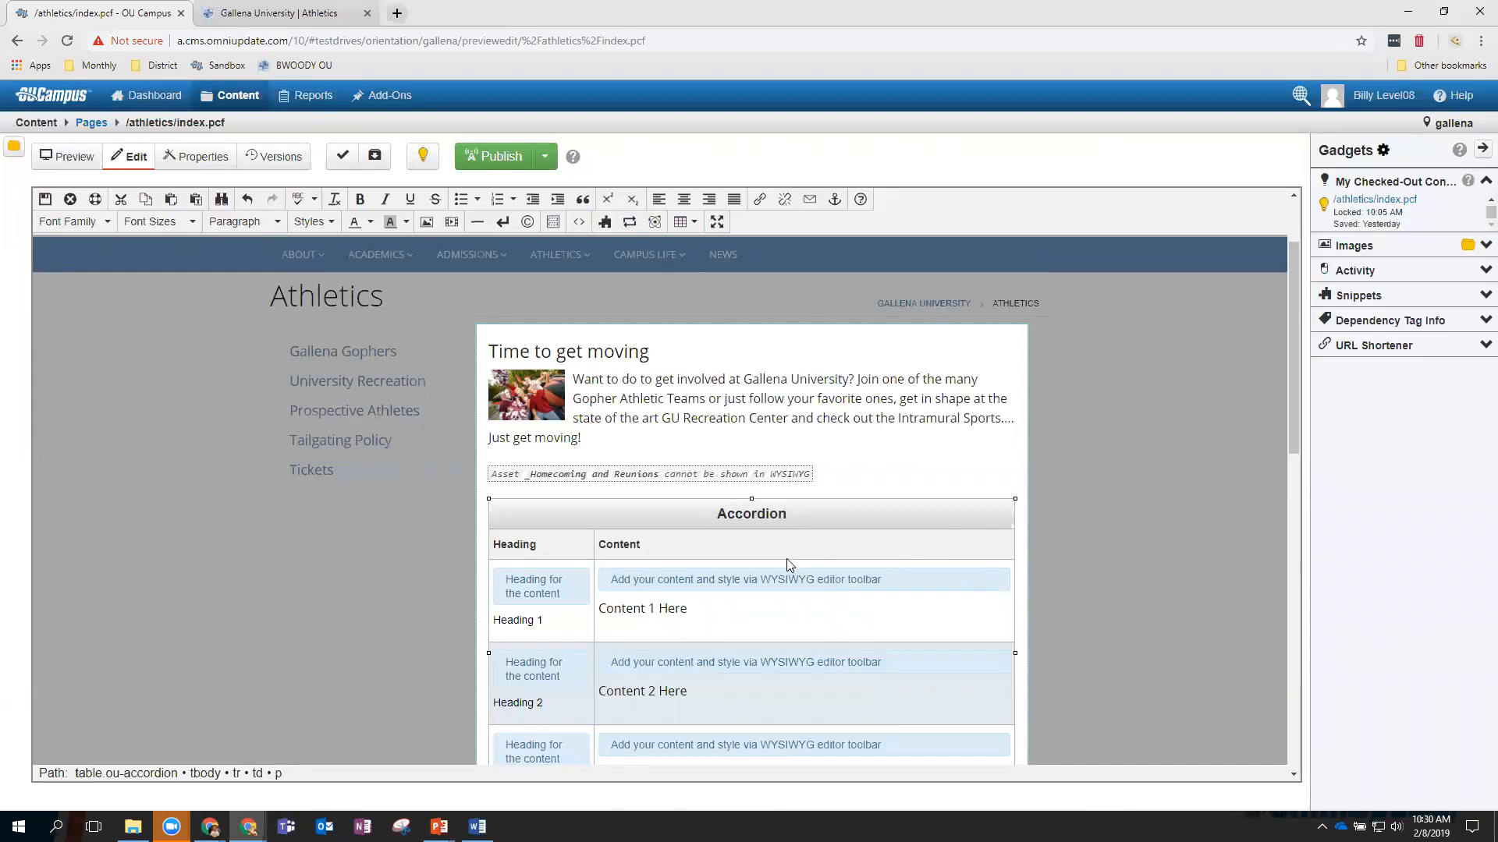
scroll(841, 536, "down", 2)
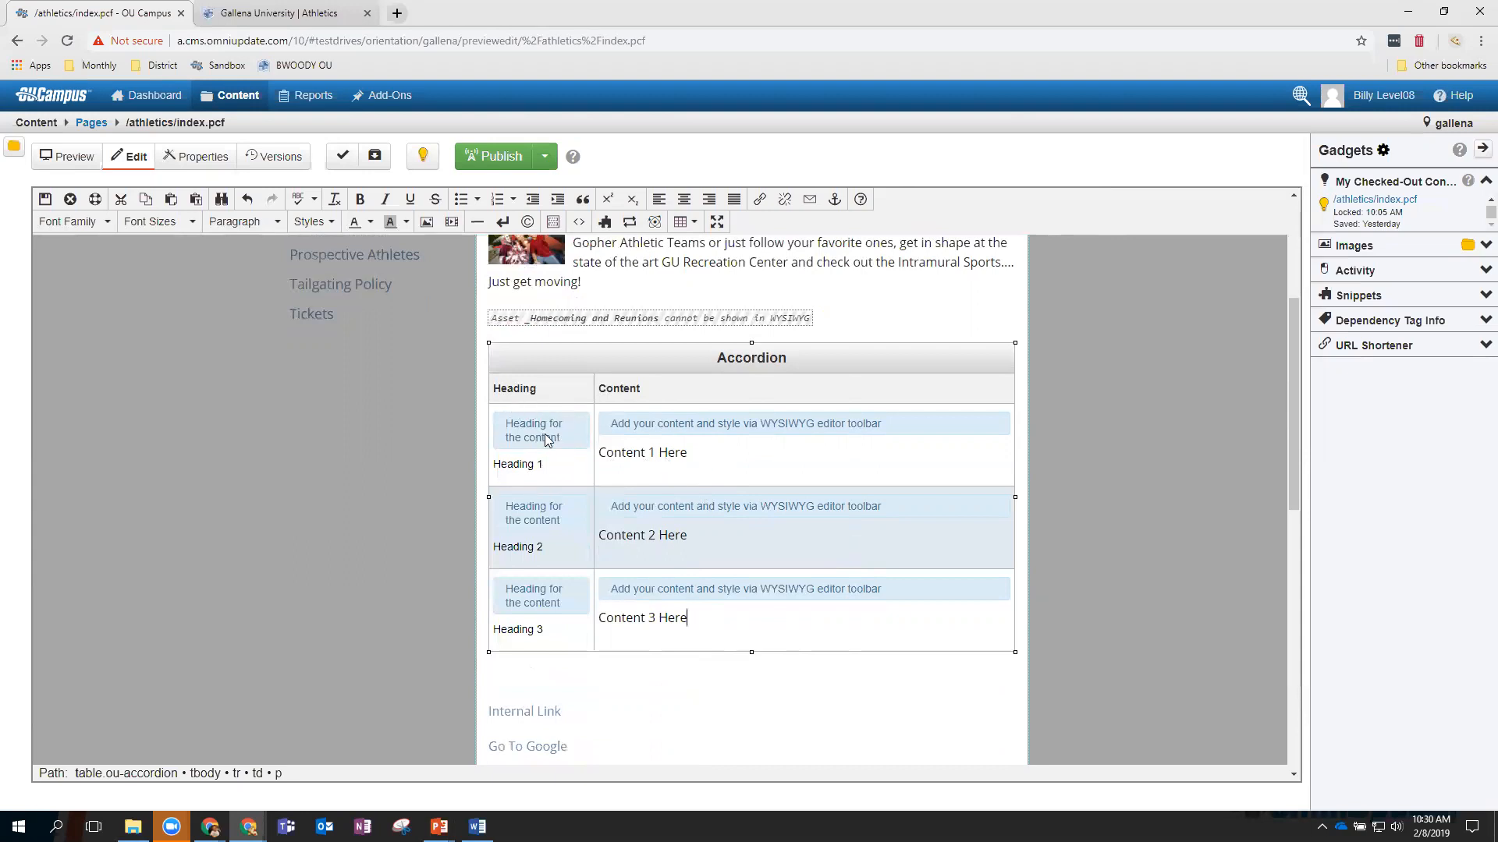
left_click_drag(546, 471, 506, 470)
type("Hello")
left_click_drag(687, 455, 600, 451)
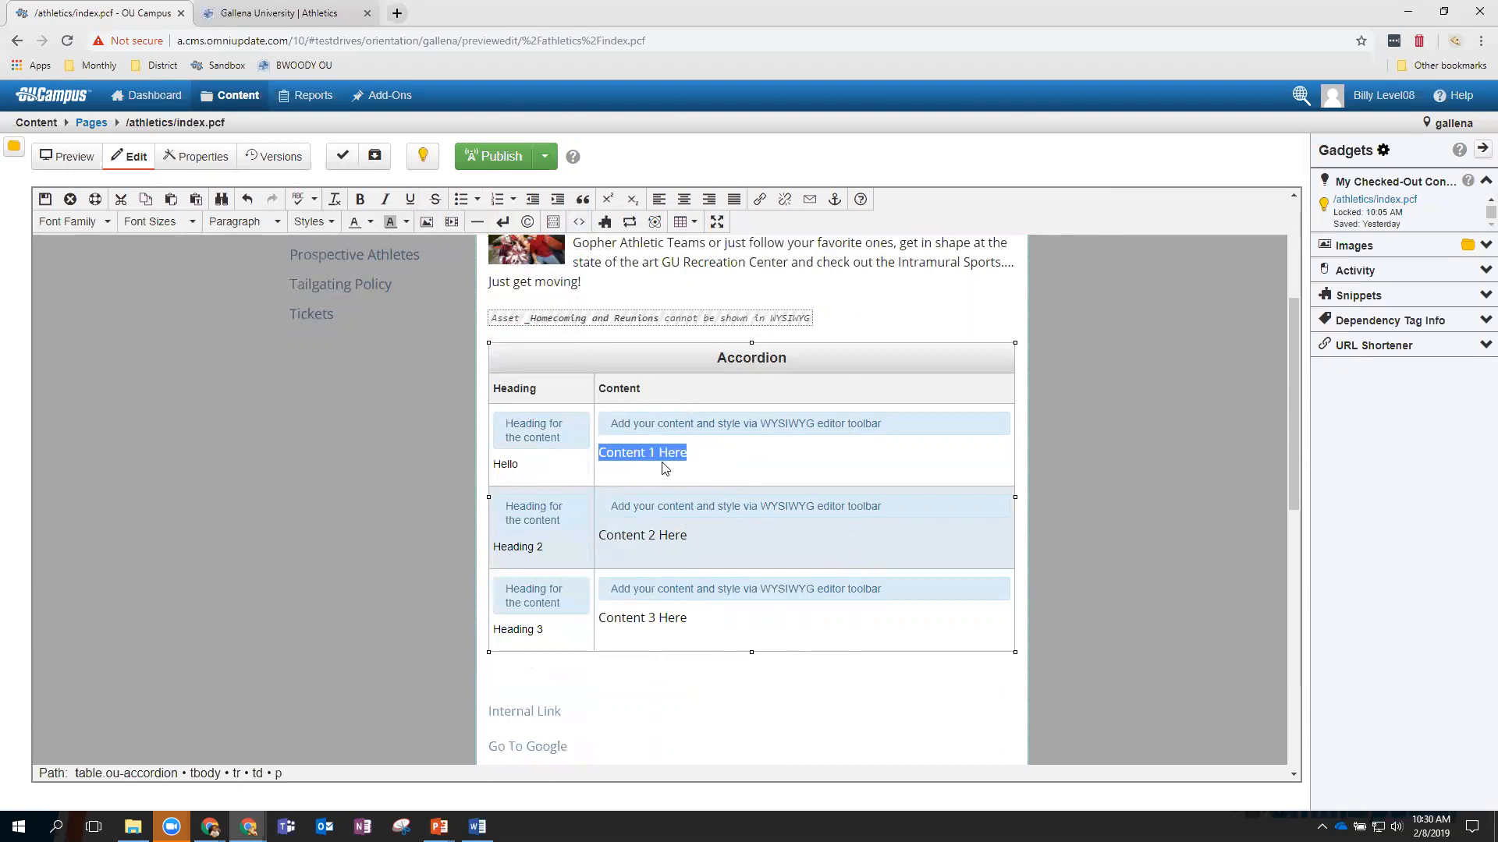
type("He")
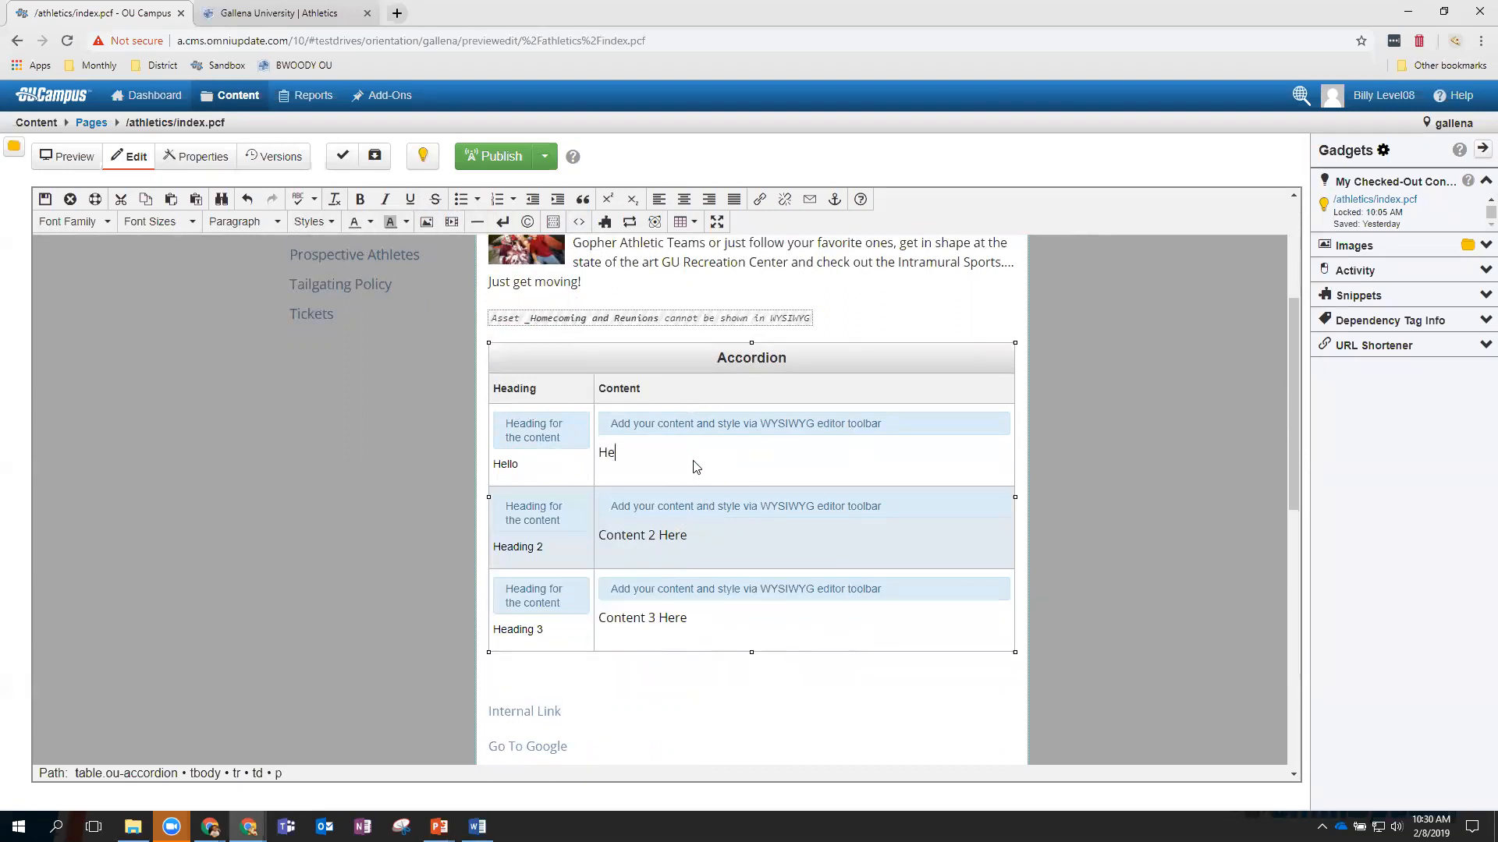
type("re is some cool Text")
Format the 'Here is some cool Text' line as 24pt Comic Sans MS in dark orange.
left_click_drag(731, 454, 598, 454)
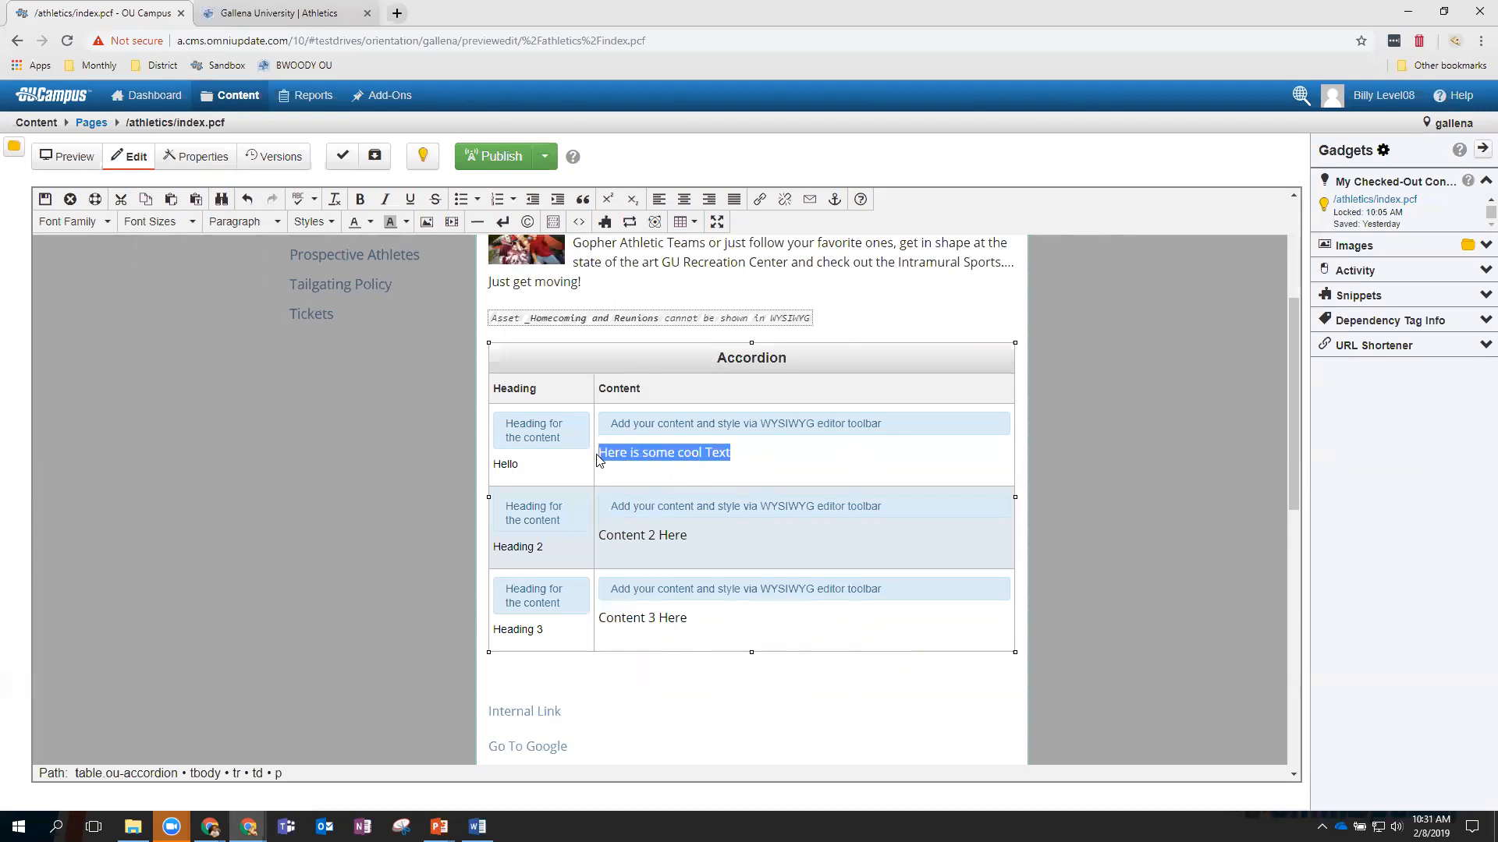
left_click(171, 226)
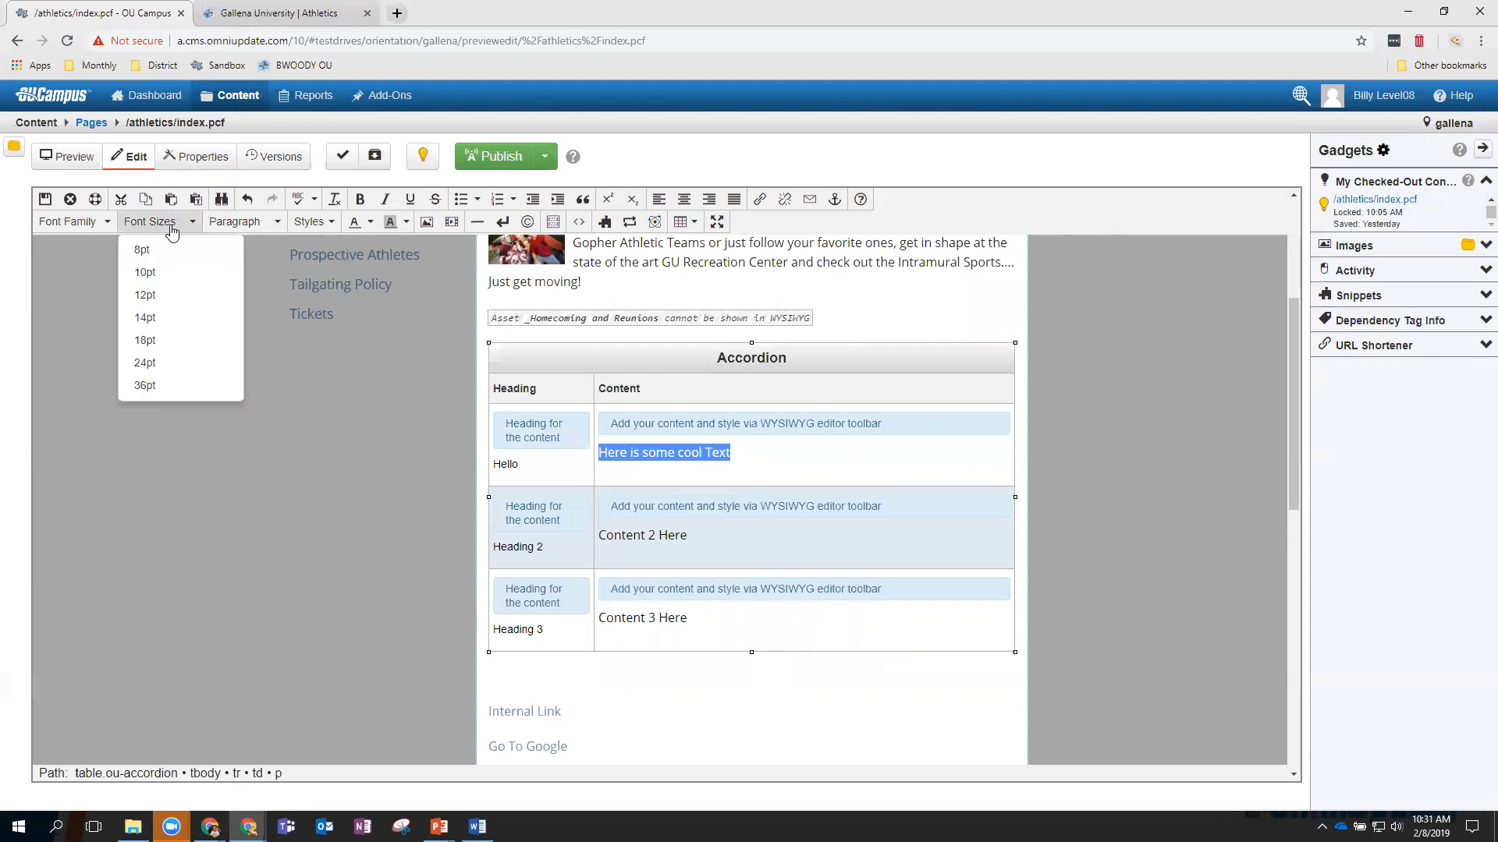
left_click(163, 361)
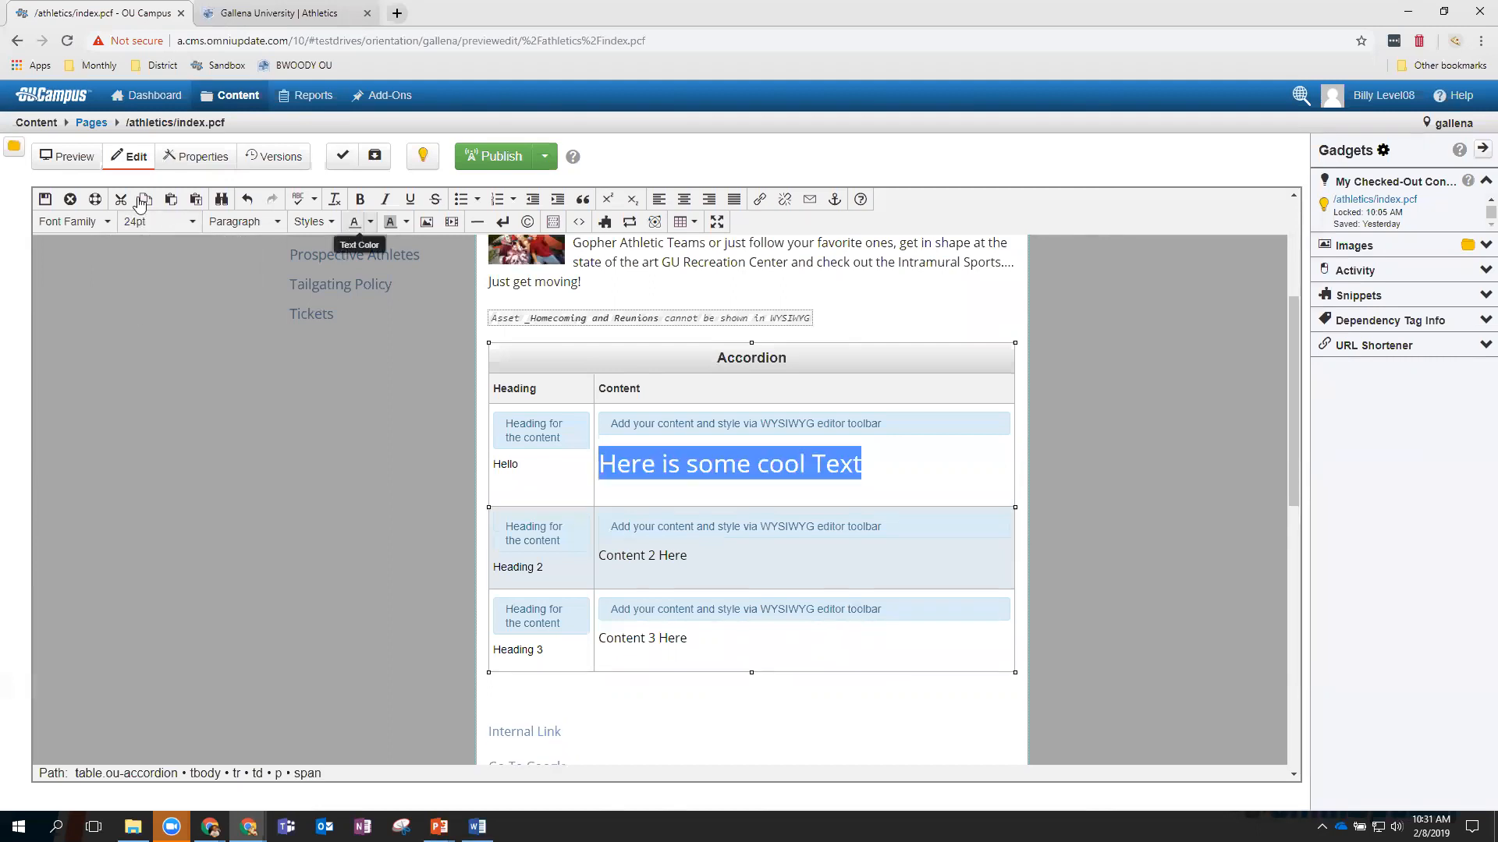
left_click(72, 222)
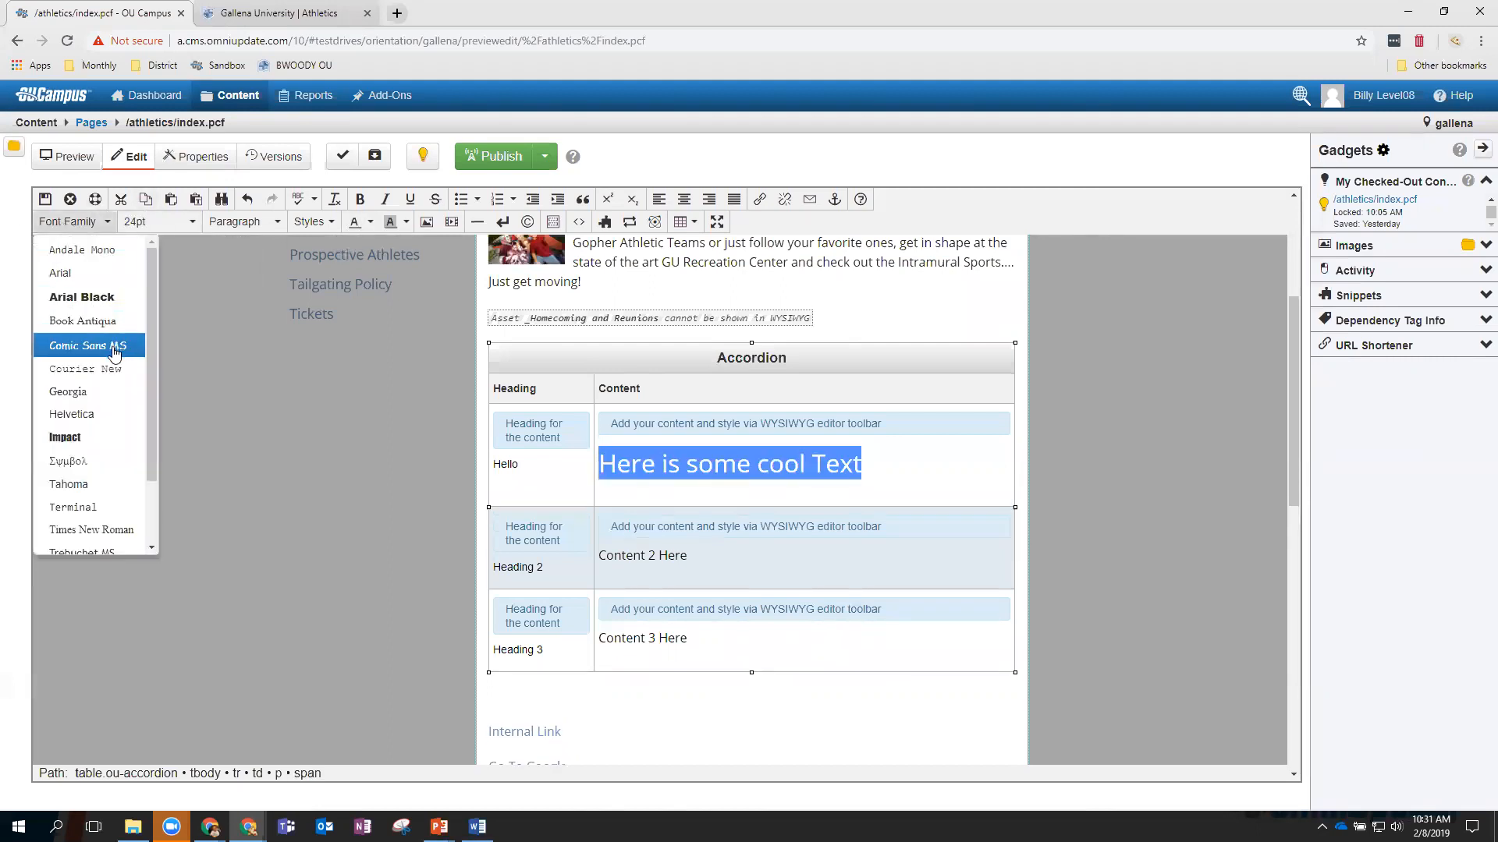
left_click(87, 346)
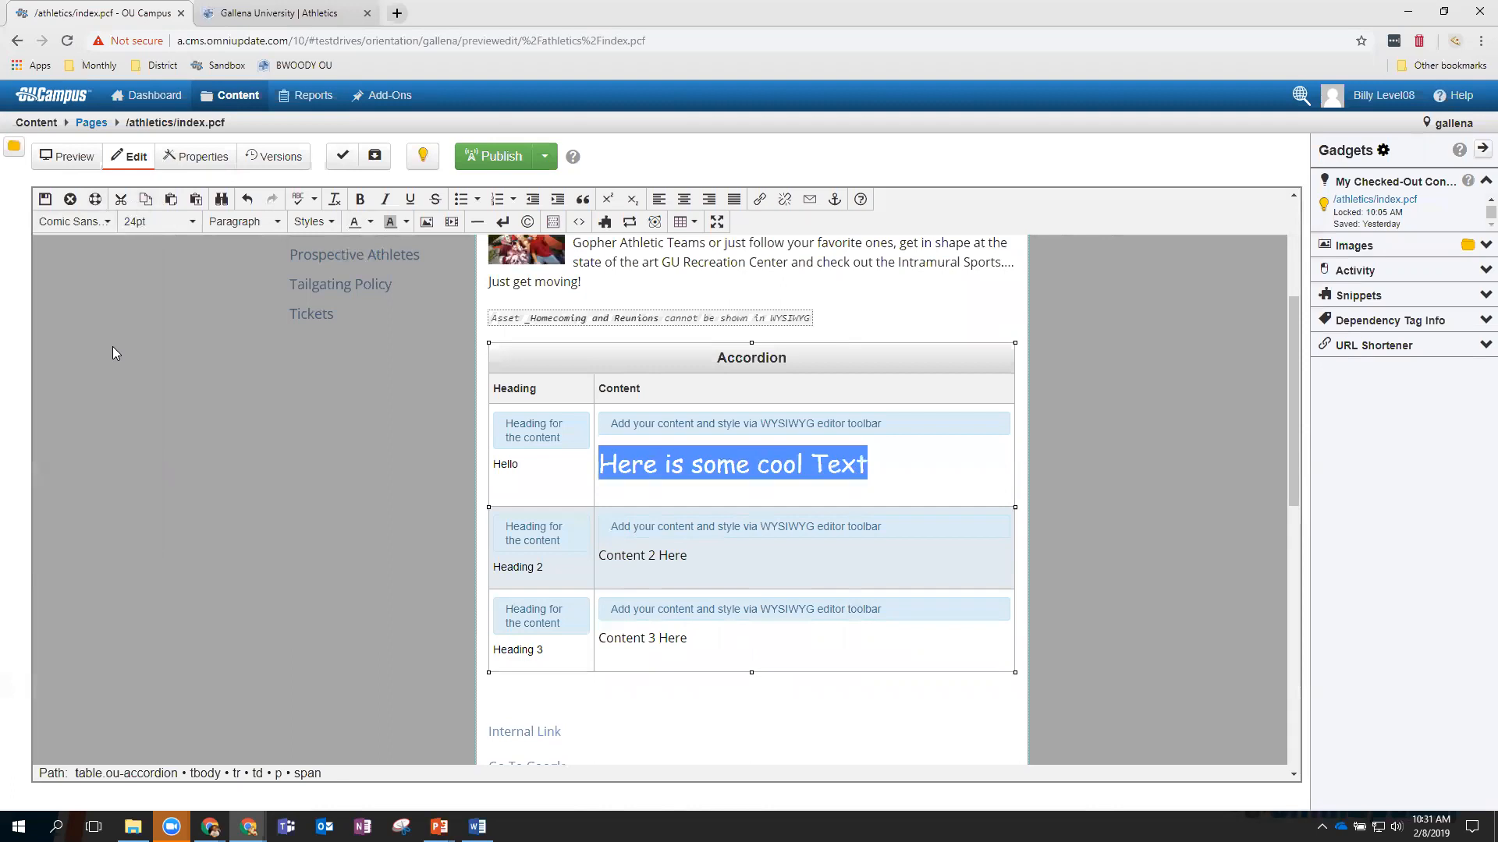
left_click(371, 222)
left_click(370, 253)
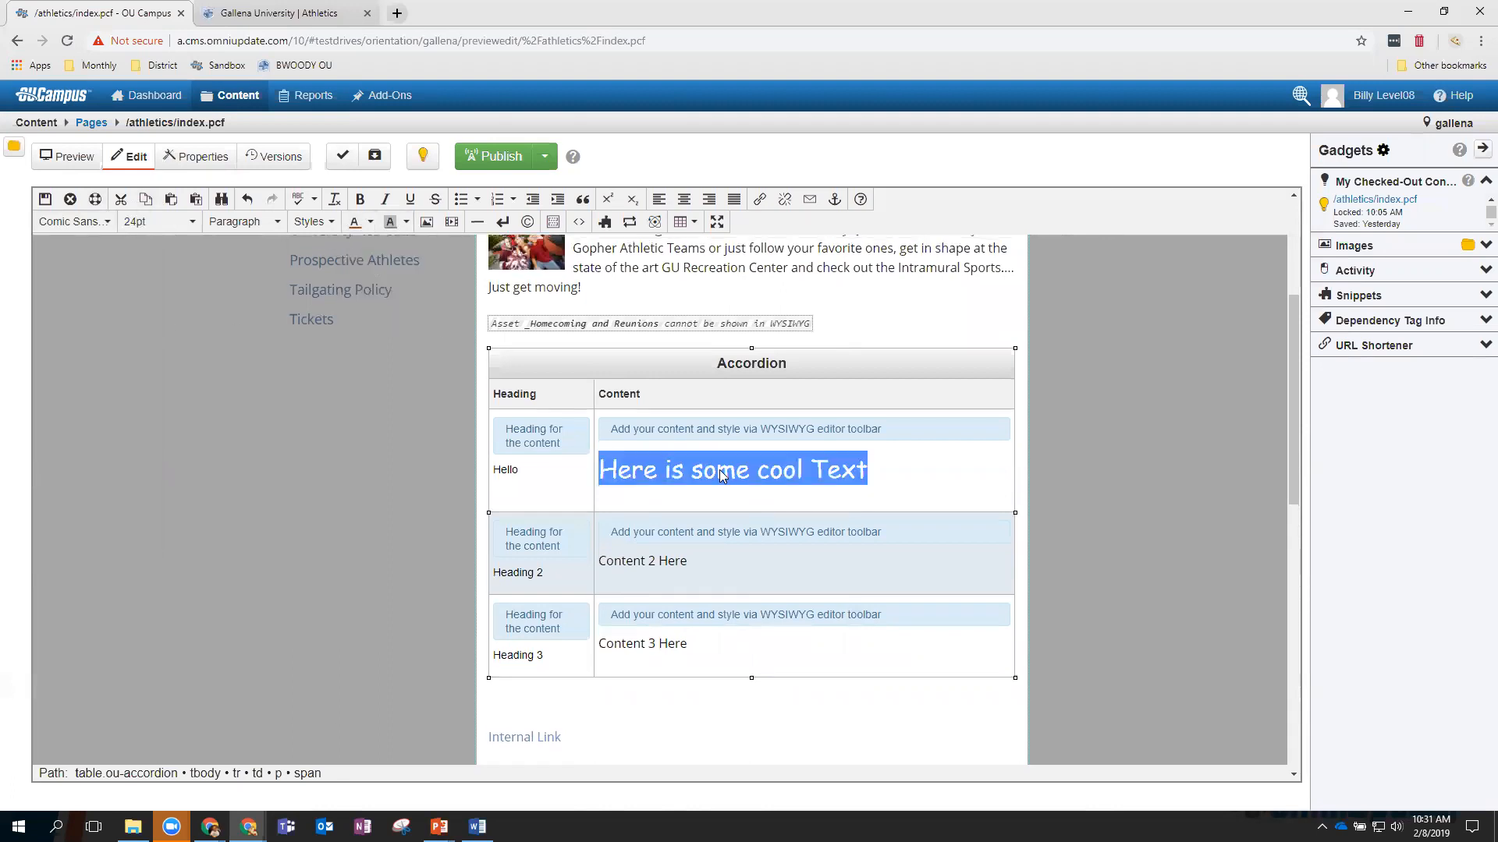
left_click(894, 479)
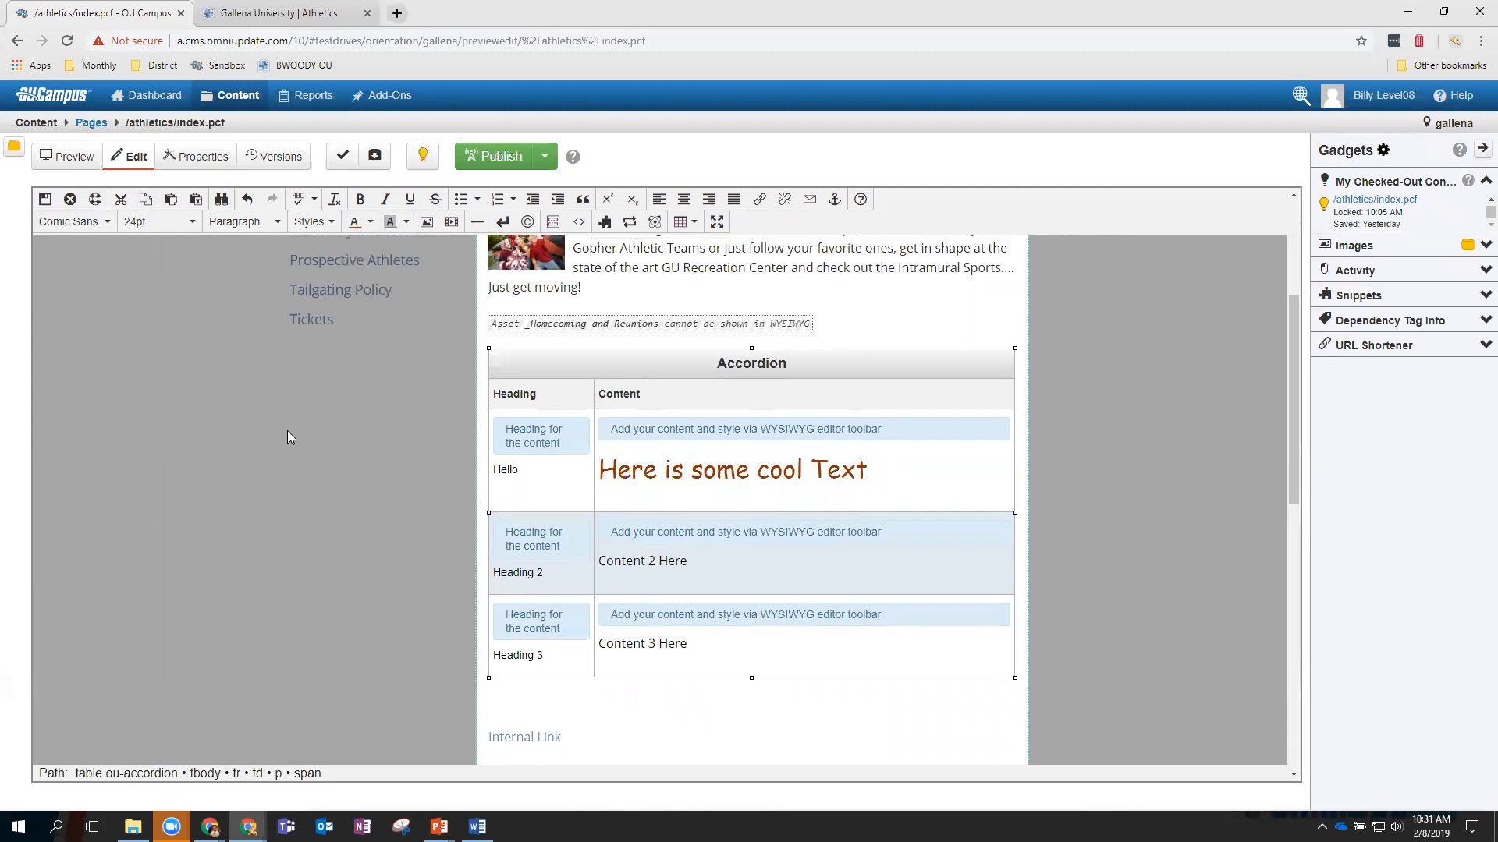
Save and exit, then expand and collapse the Hello, Heading 2 and Heading 3 panels in the preview.
left_click(45, 201)
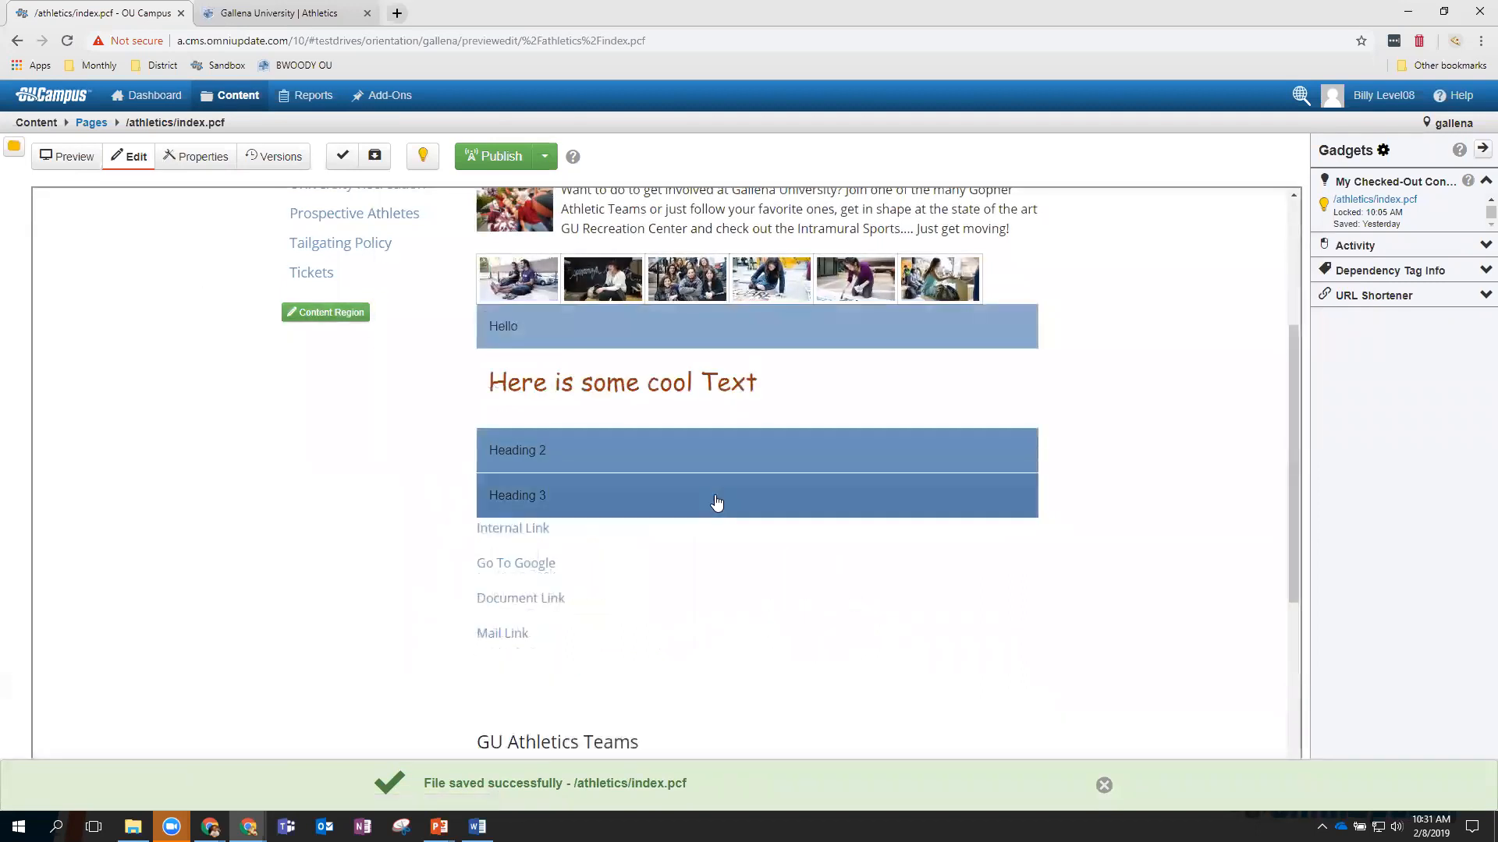
left_click(713, 336)
left_click(690, 385)
left_click(682, 478)
left_click(665, 413)
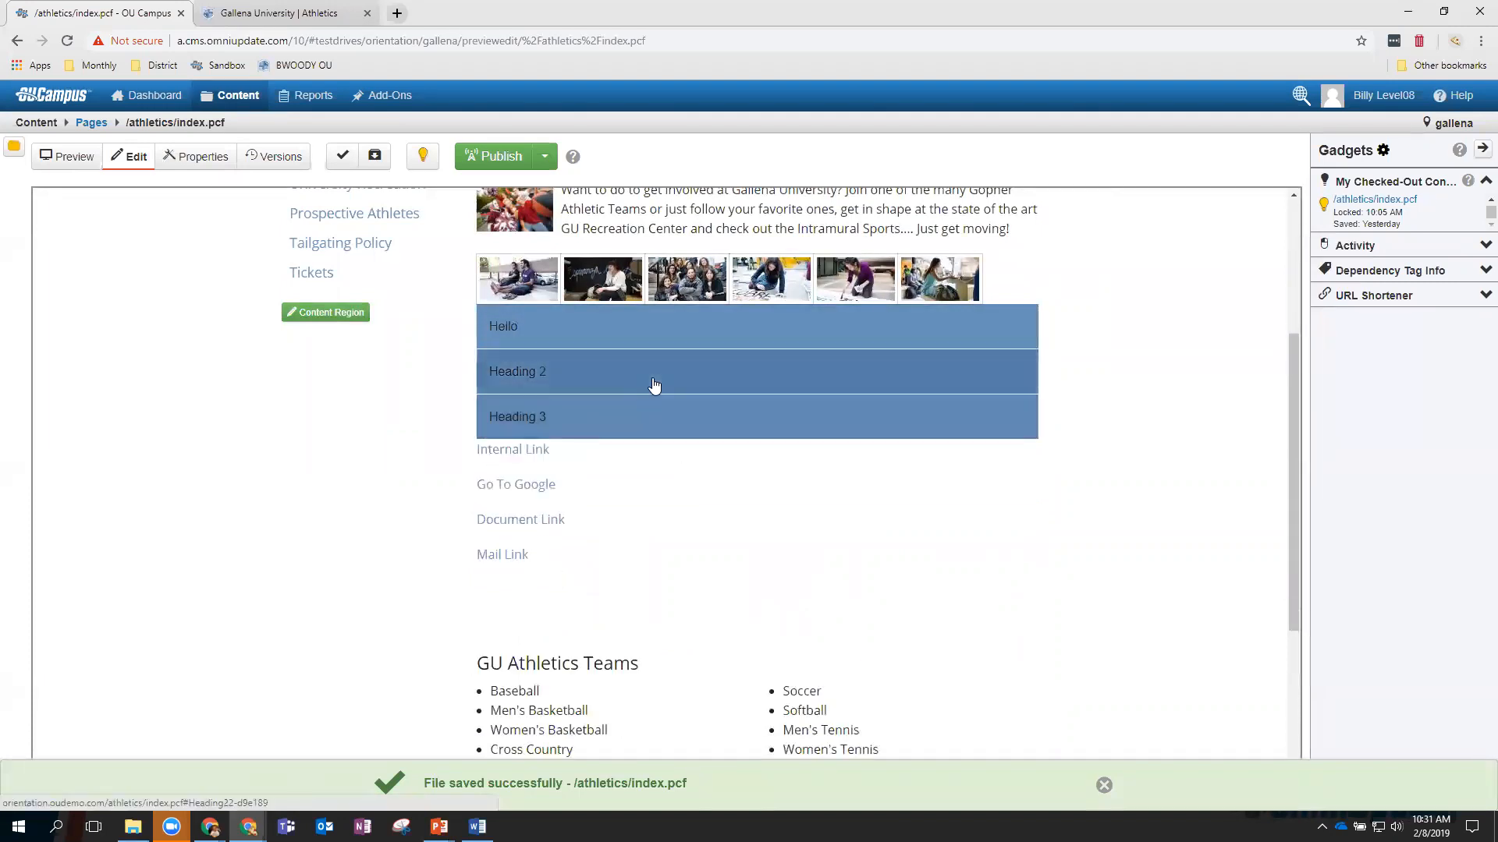
left_click(655, 388)
left_click(638, 337)
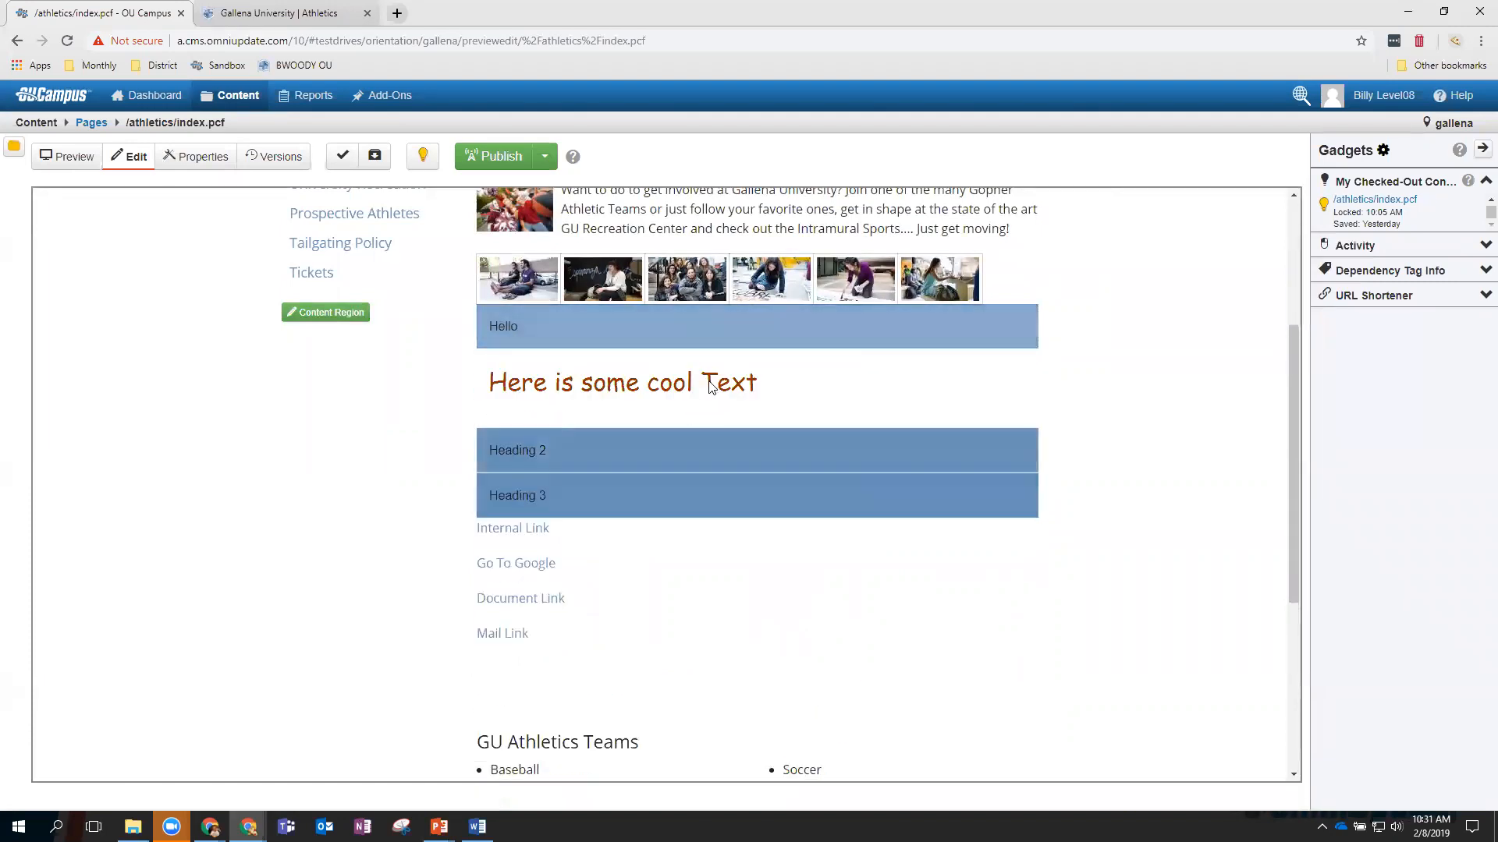
scroll(713, 410, "up", 3)
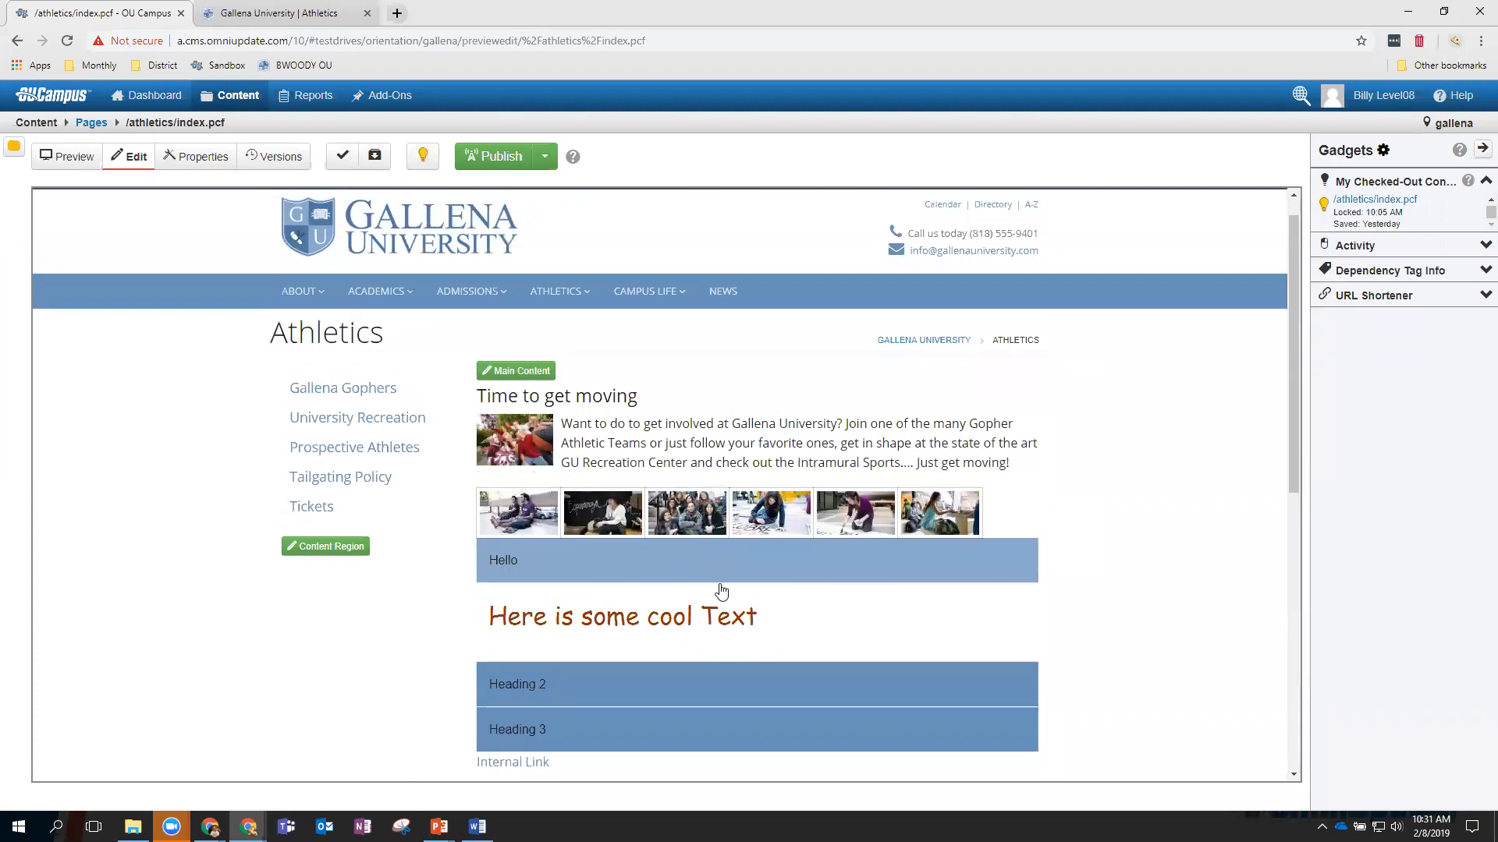
Reopen Main Content and insert an empty paragraph after the asset line, above the accordion.
left_click(522, 371)
scroll(761, 646, "down", 2)
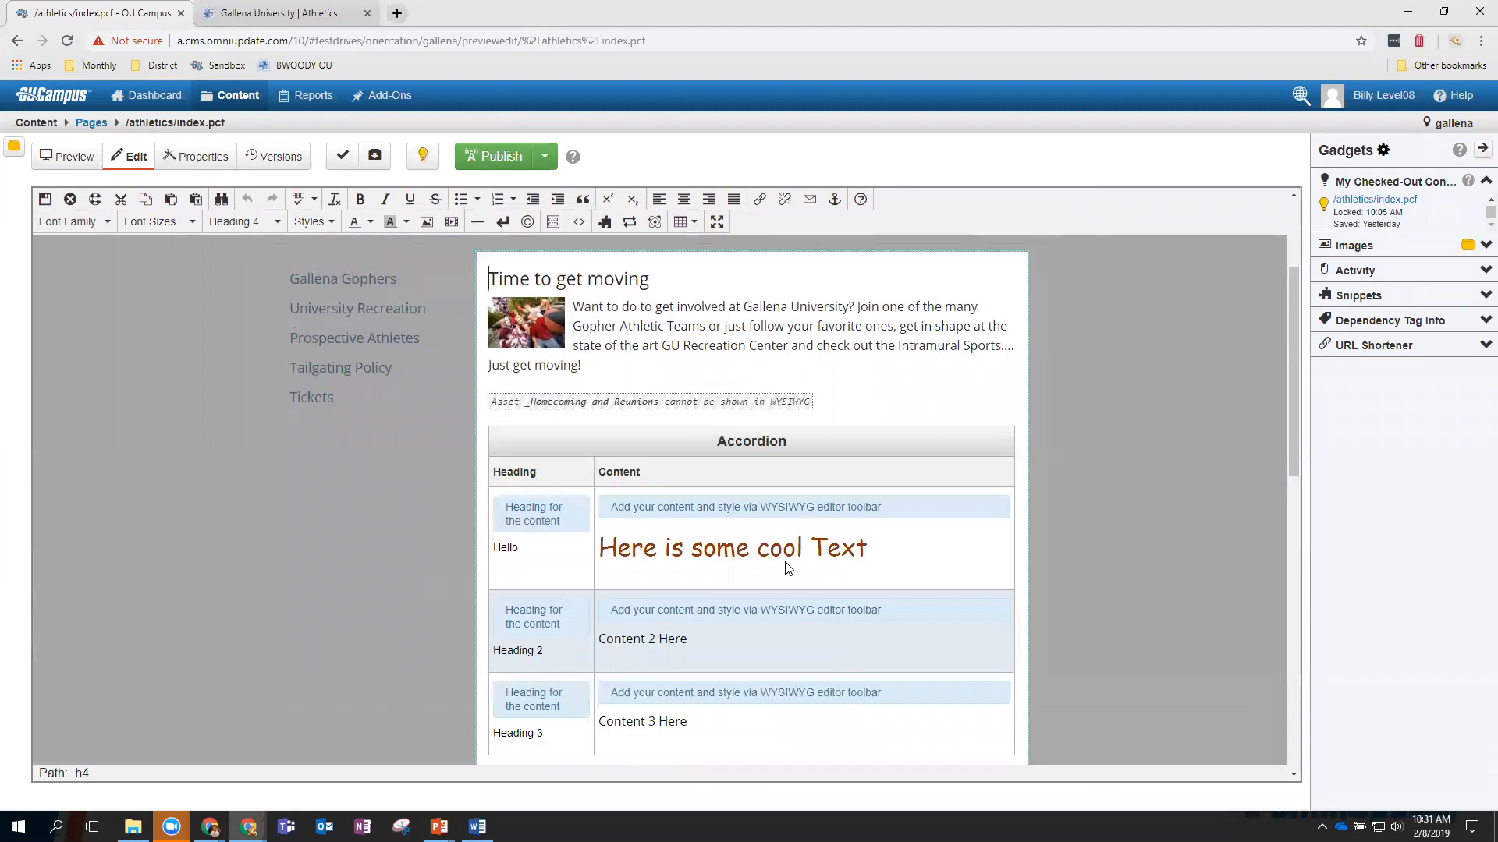
scroll(785, 562, "down", 1)
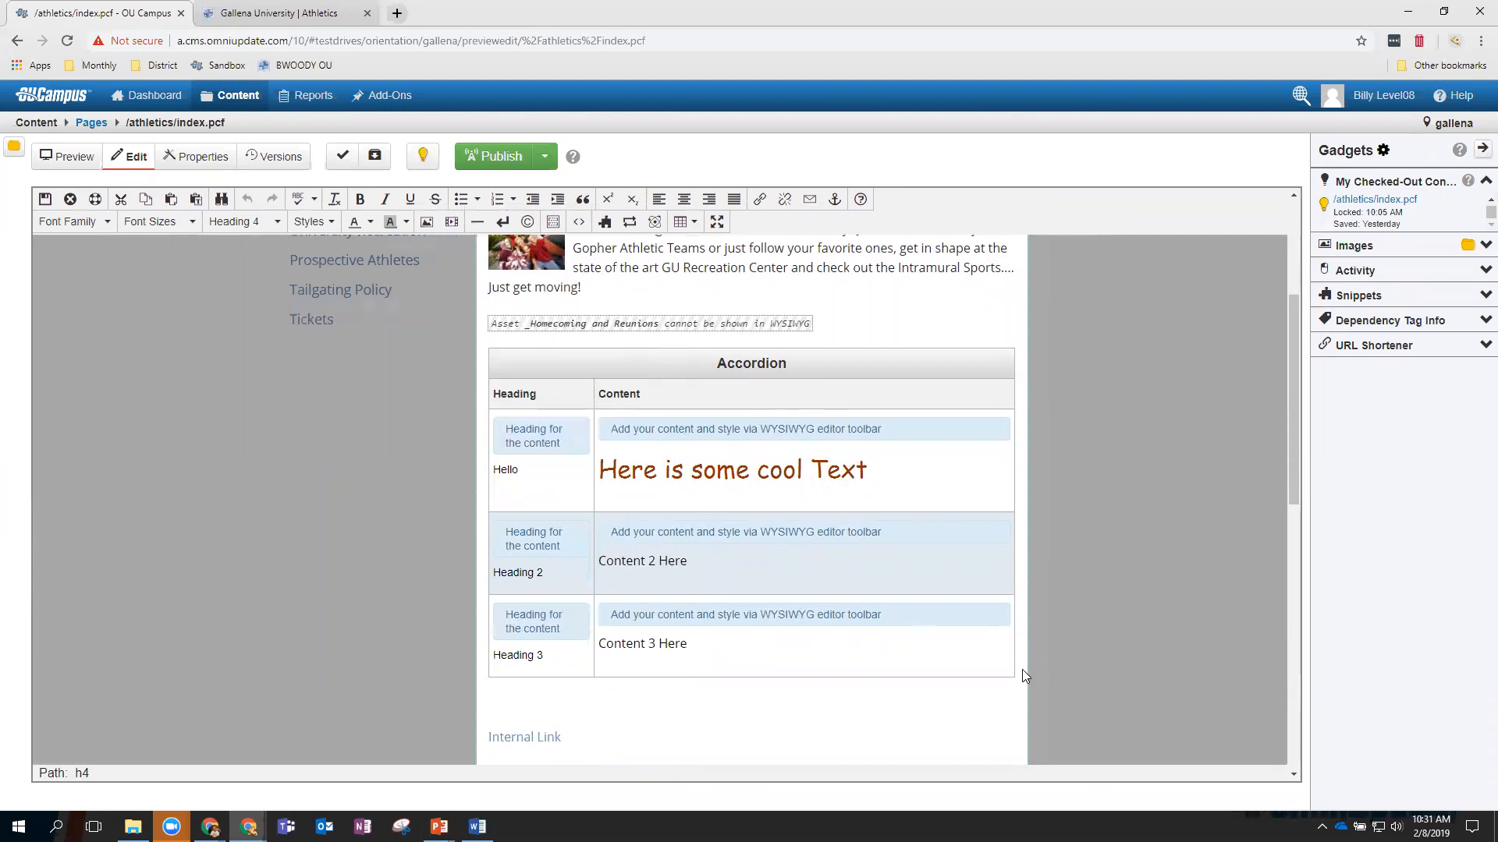
left_click(629, 712)
left_click(539, 707)
left_click(489, 740)
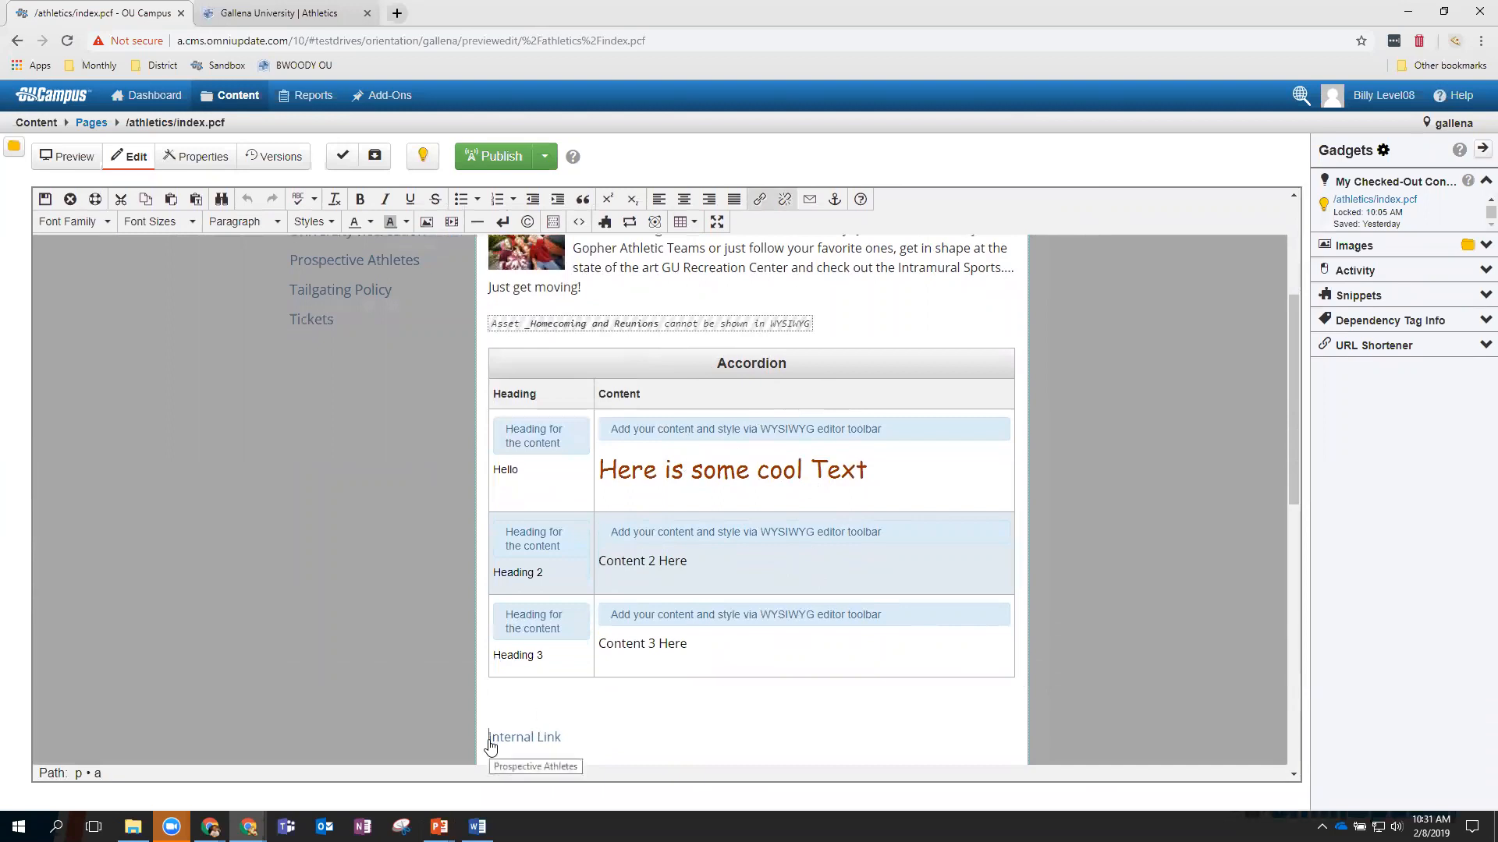
key("Up")
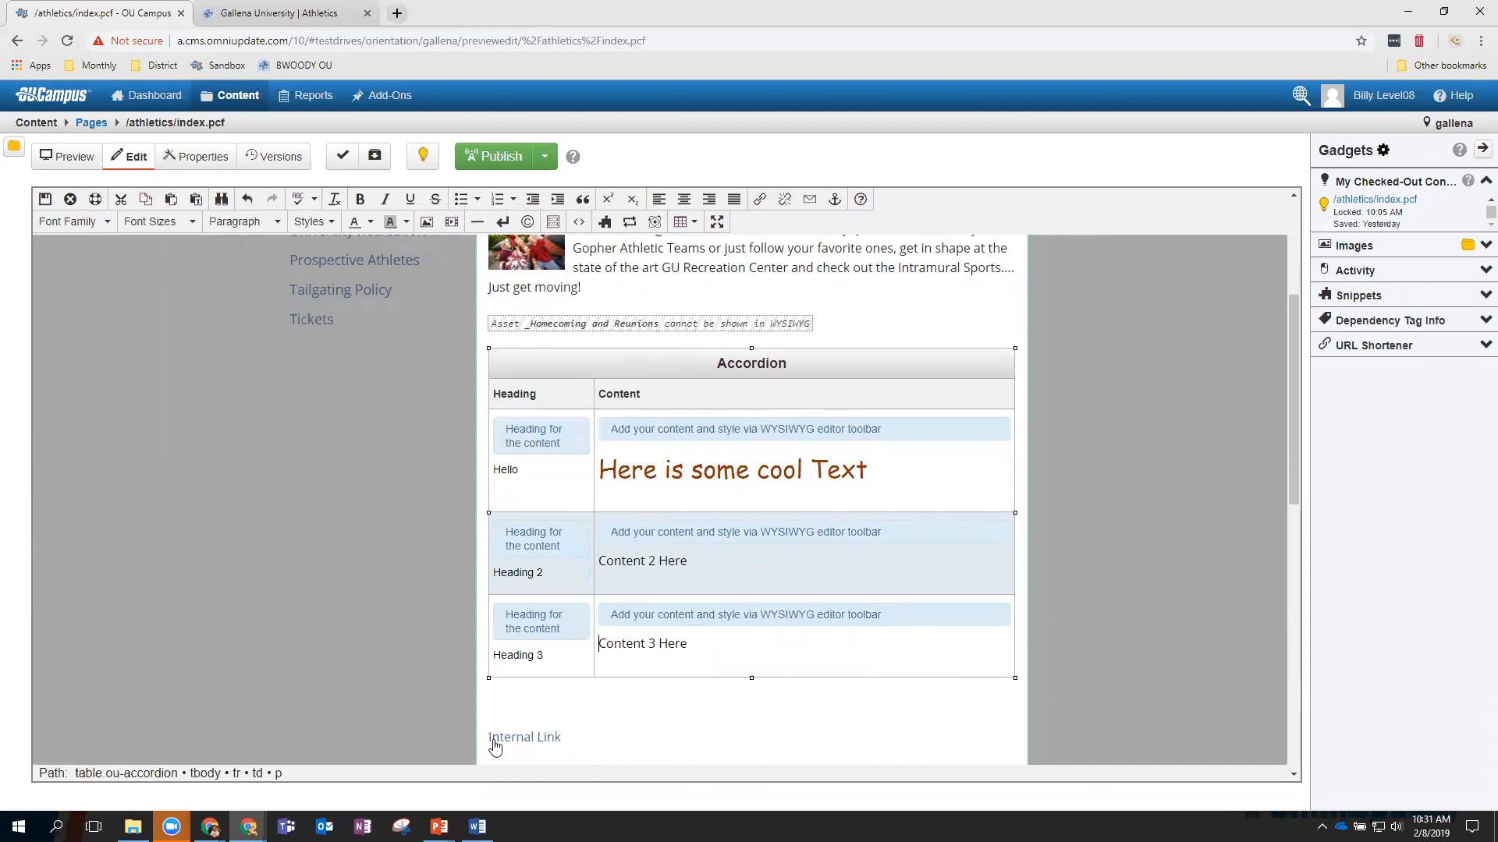
left_click(501, 737)
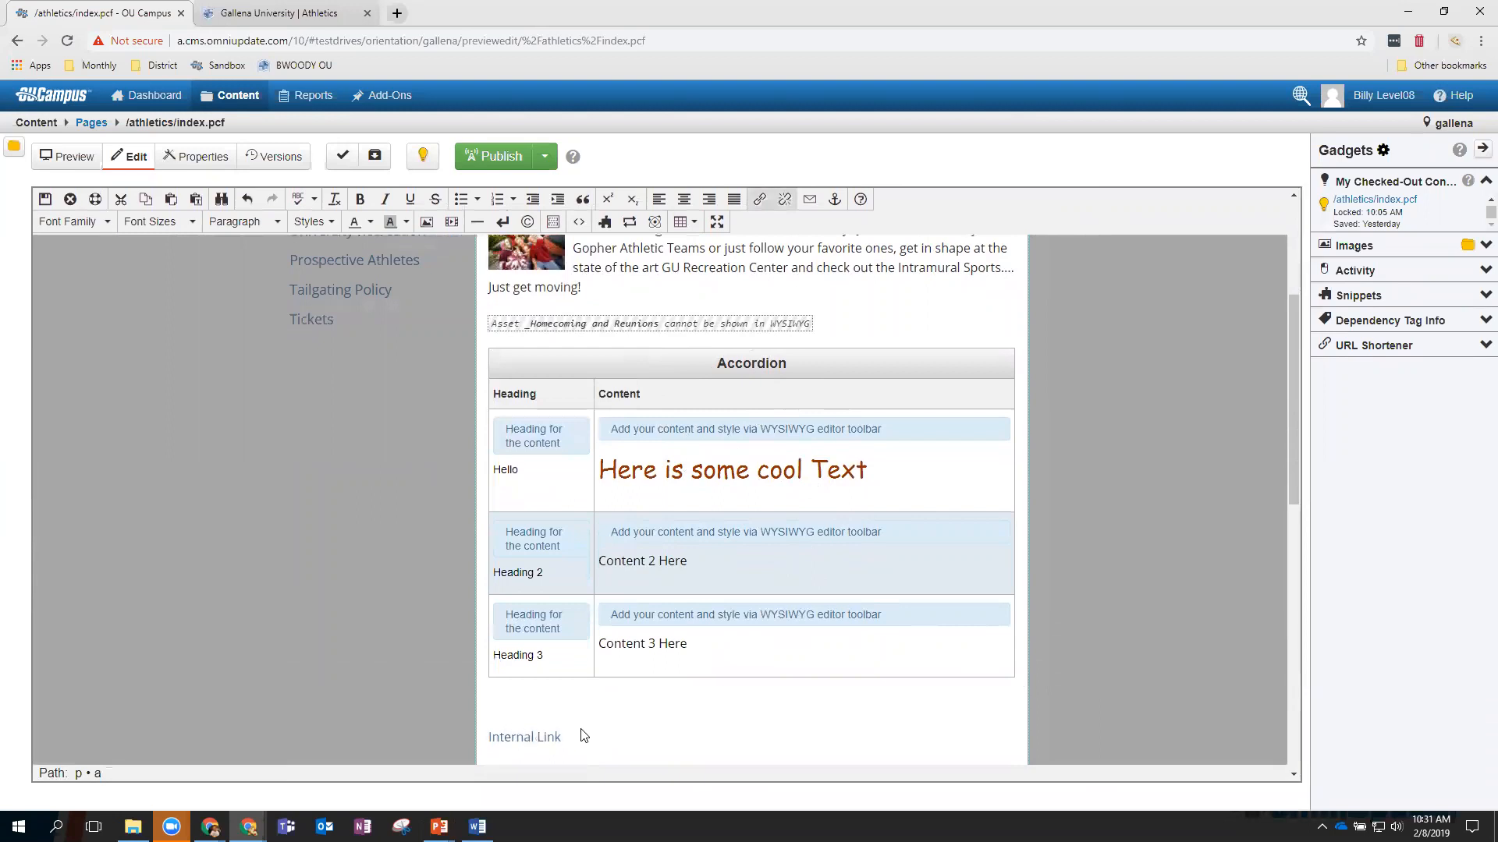
scroll(596, 727, "down", 1)
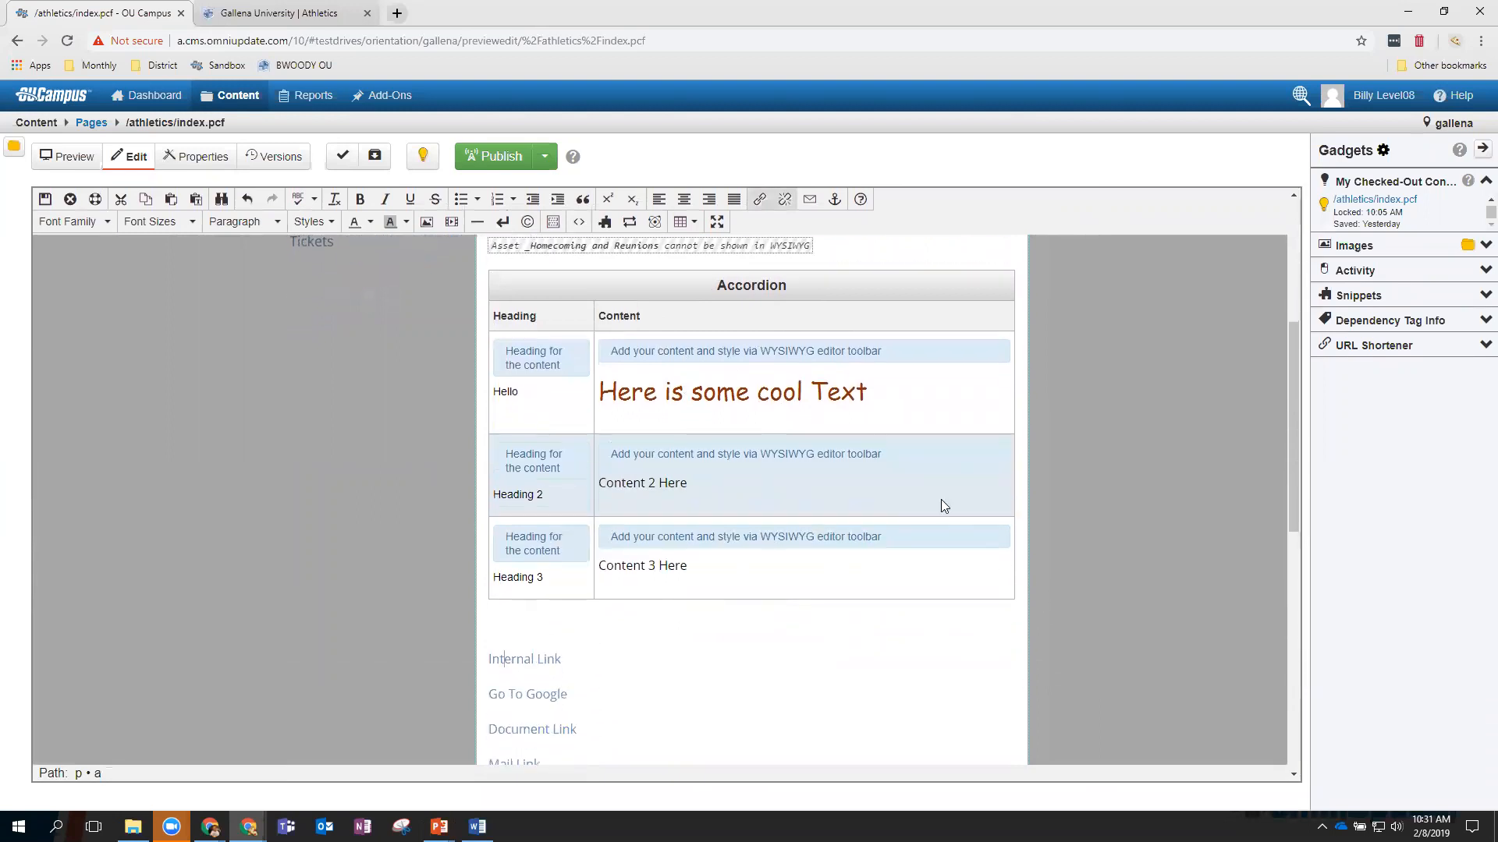
left_click(837, 252)
key("Return")
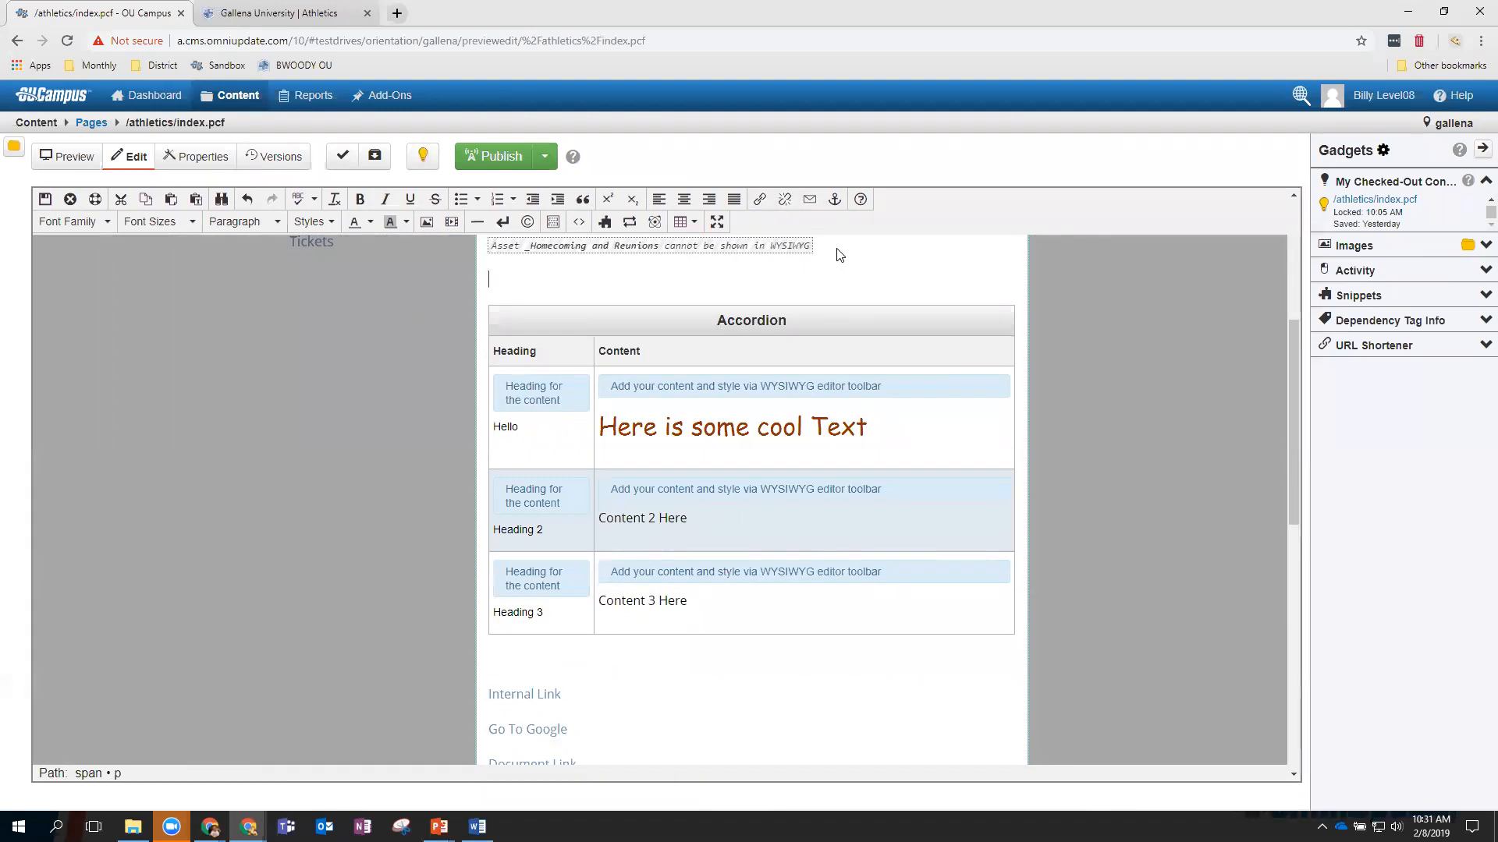
scroll(753, 304, "up", 2)
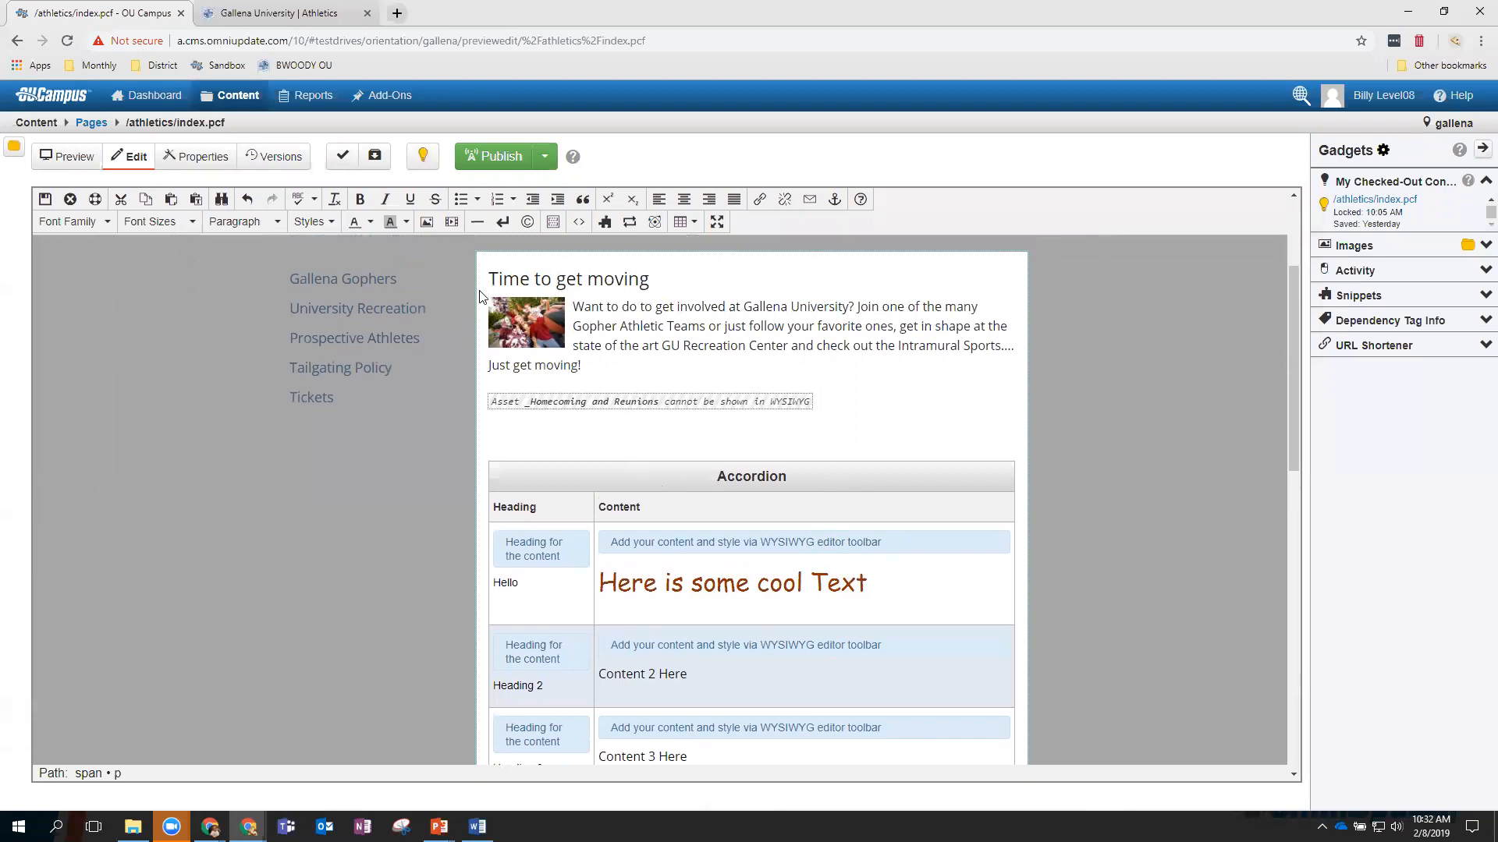
Insert the Training Component and title it 'This is a picture'.
left_click(656, 225)
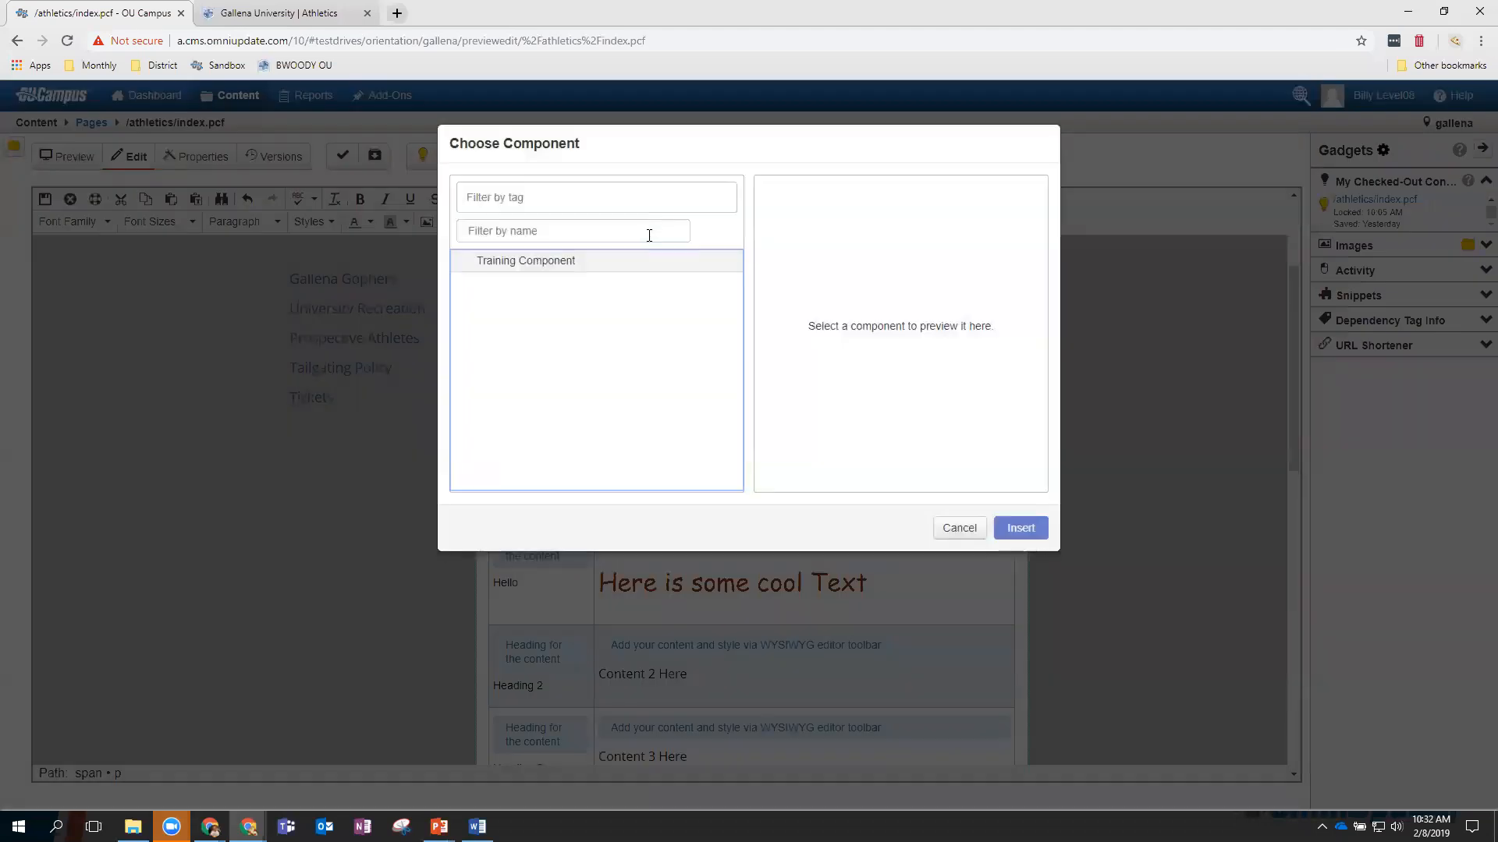
left_click(517, 260)
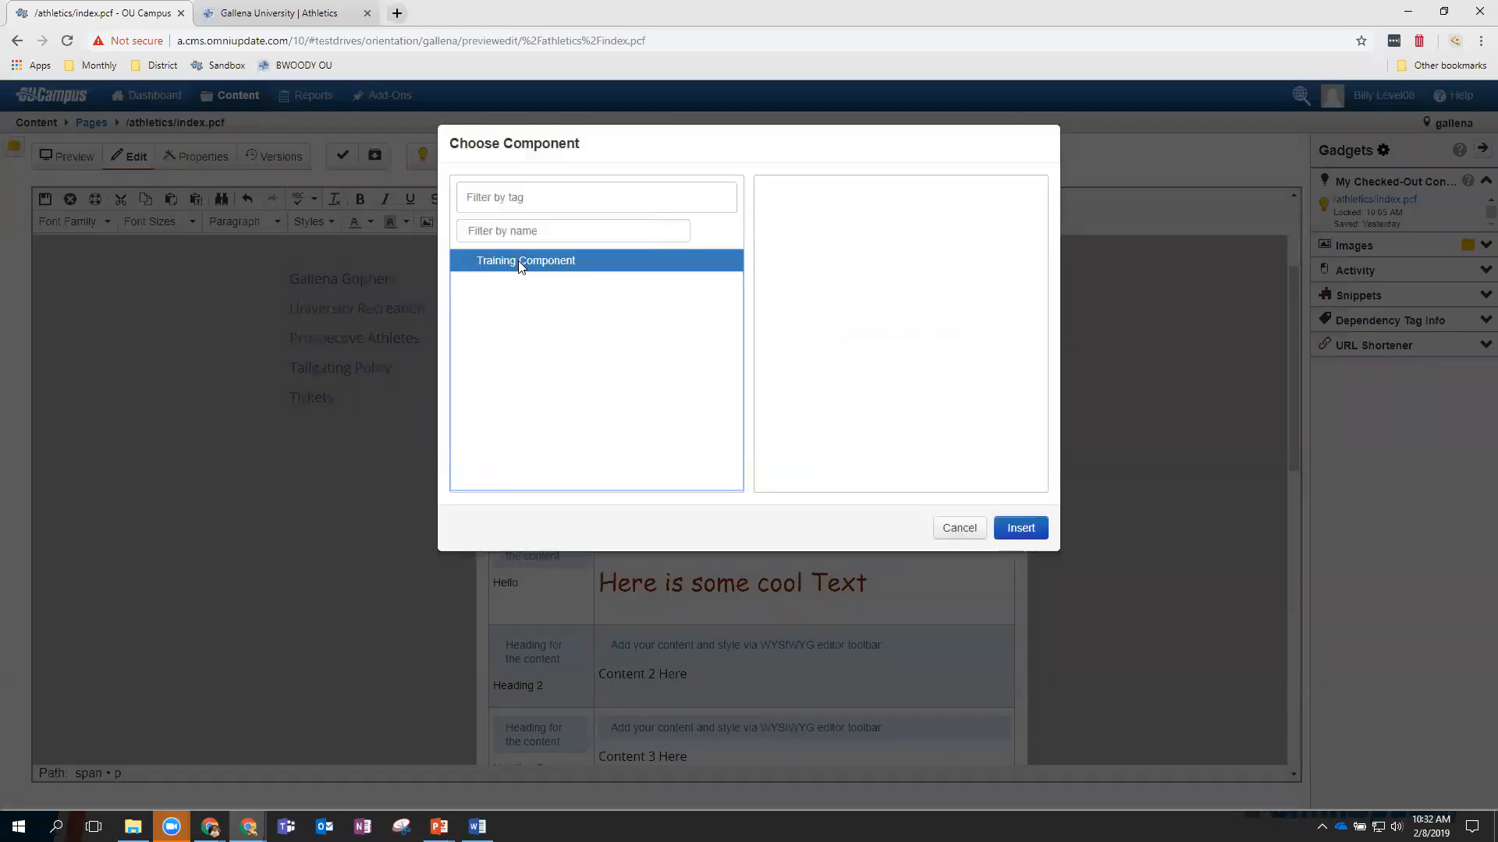
left_click(1016, 529)
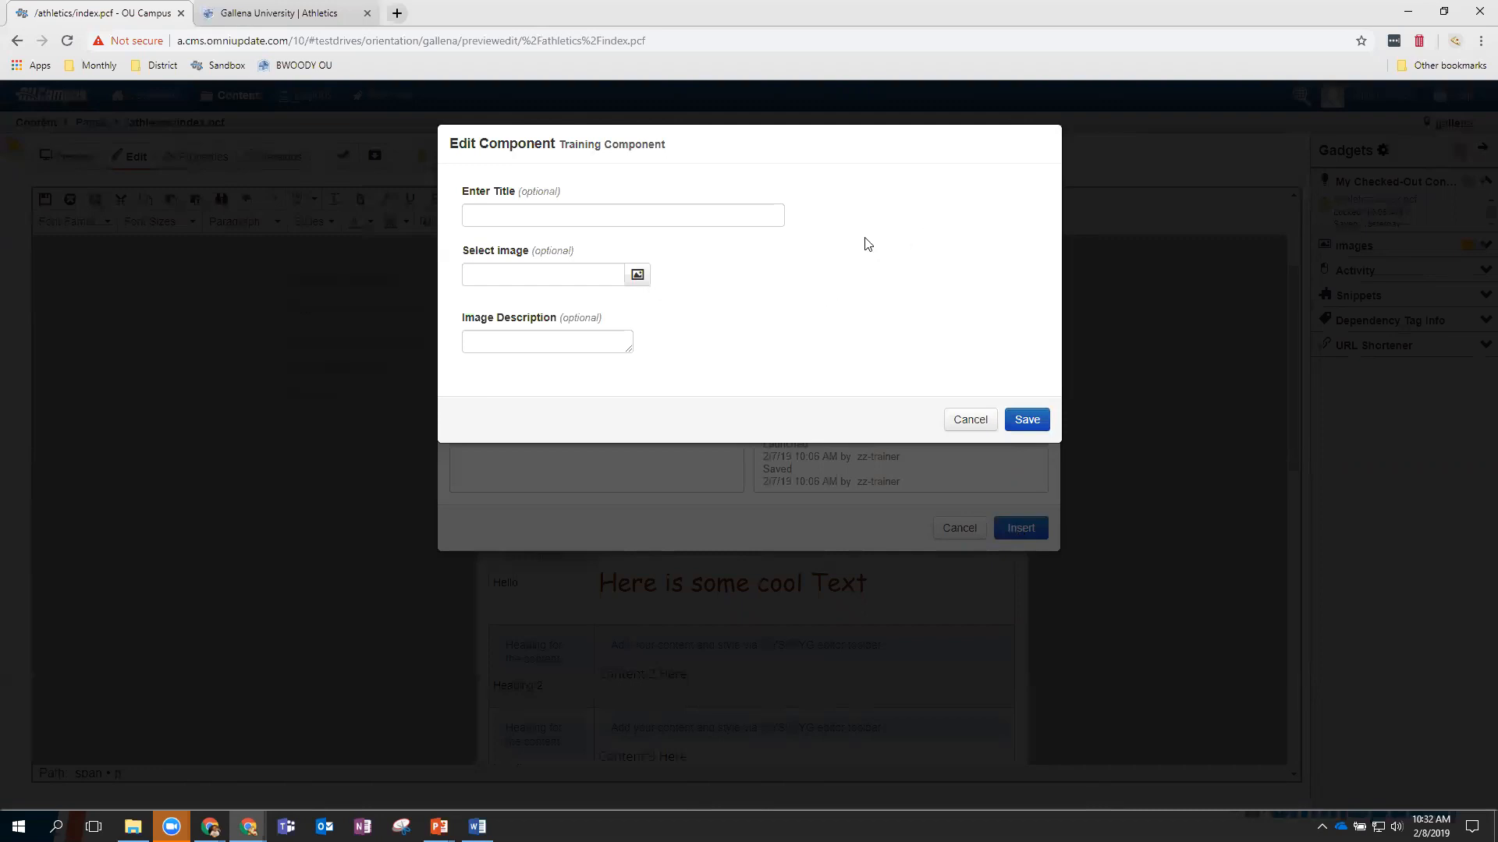
left_click(528, 217)
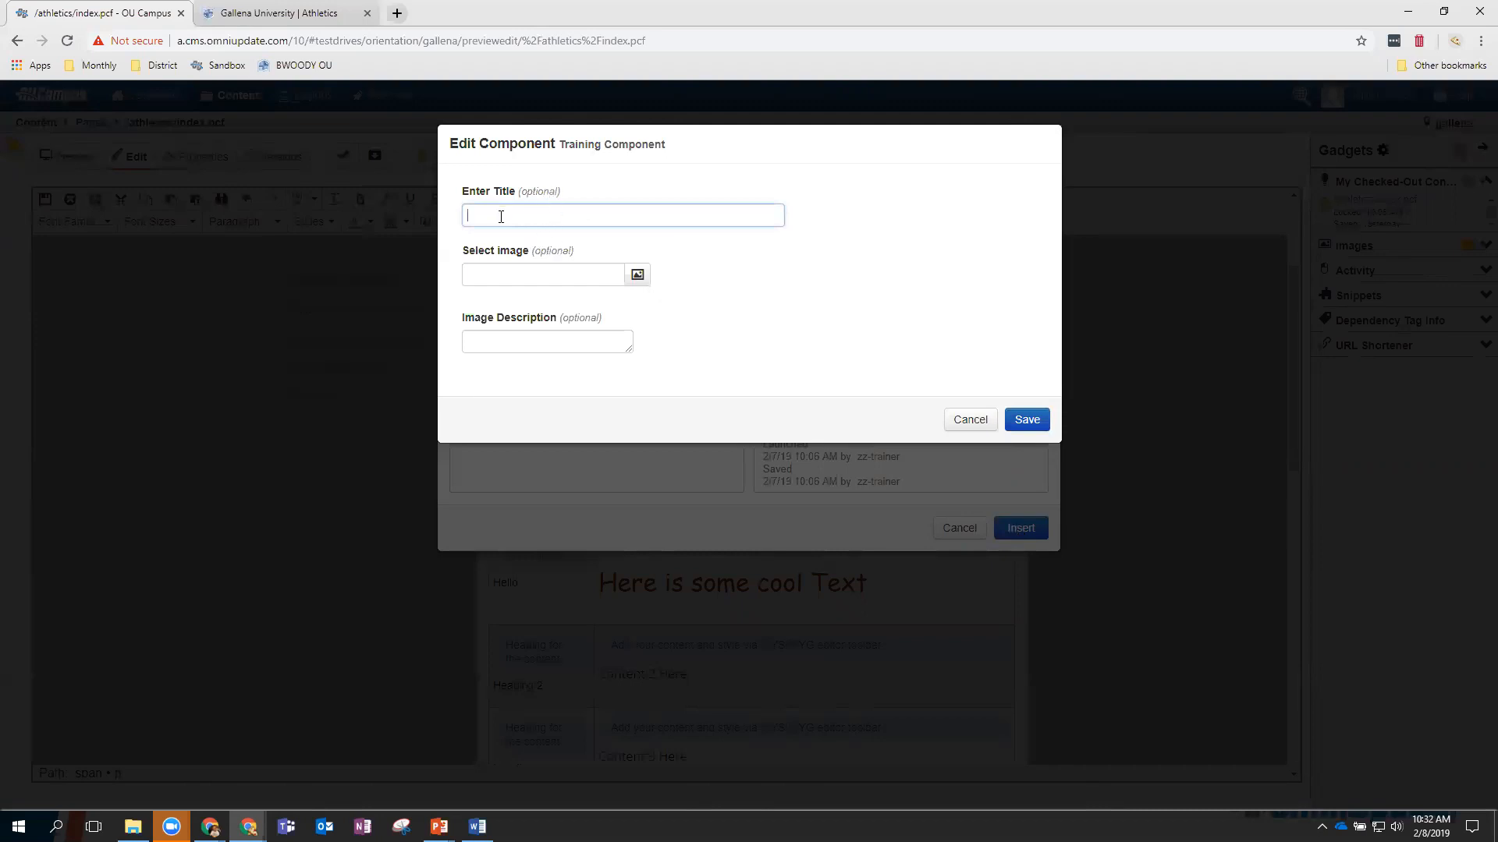
type("This is a picture")
Set the component image to _resources/images/kitty.jpg with description 'Hungry Cat', and save it.
left_click(641, 278)
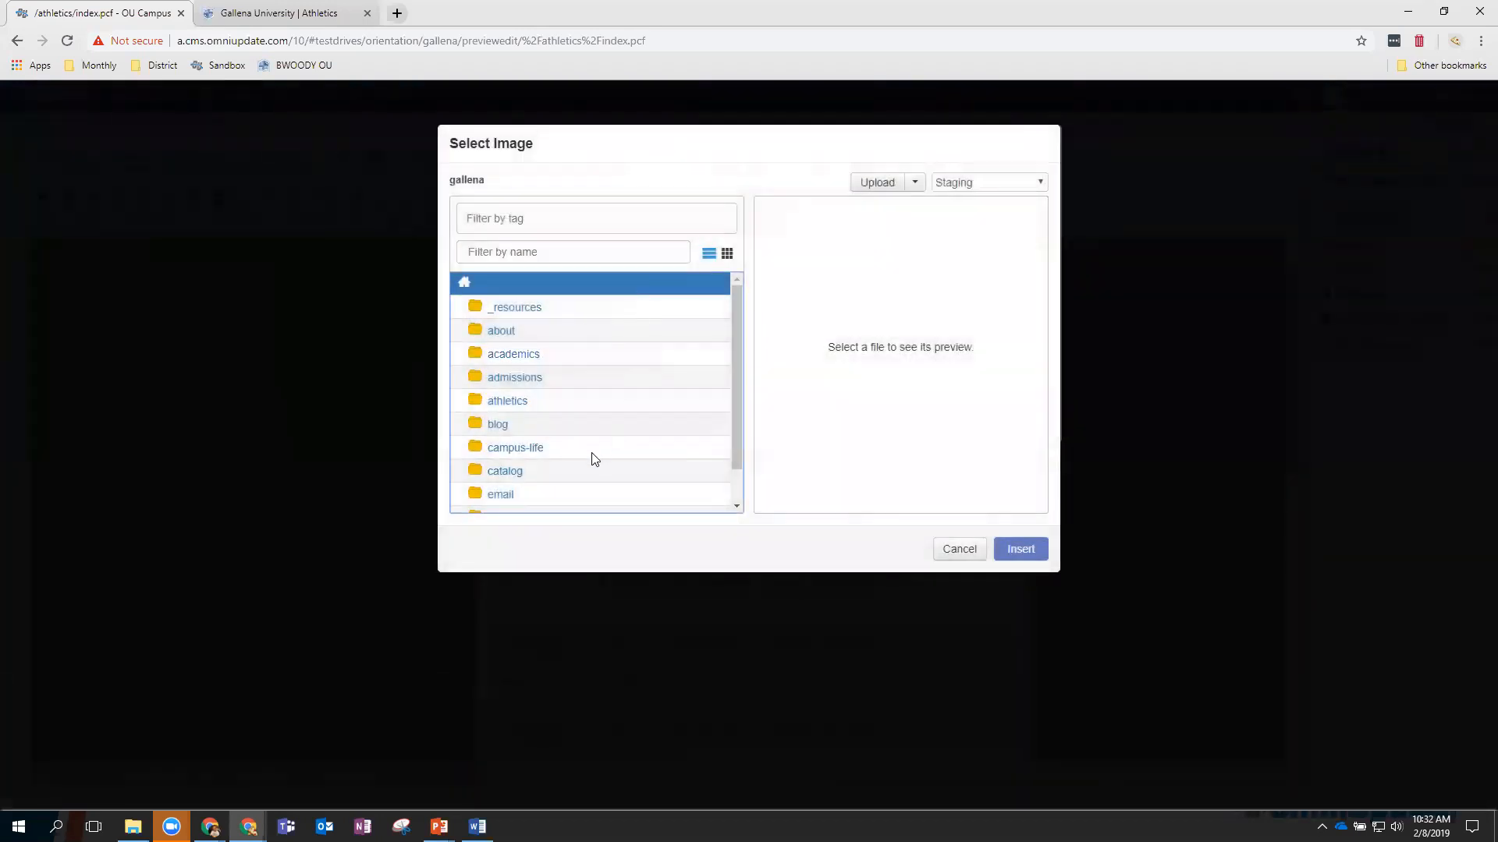
left_click(532, 310)
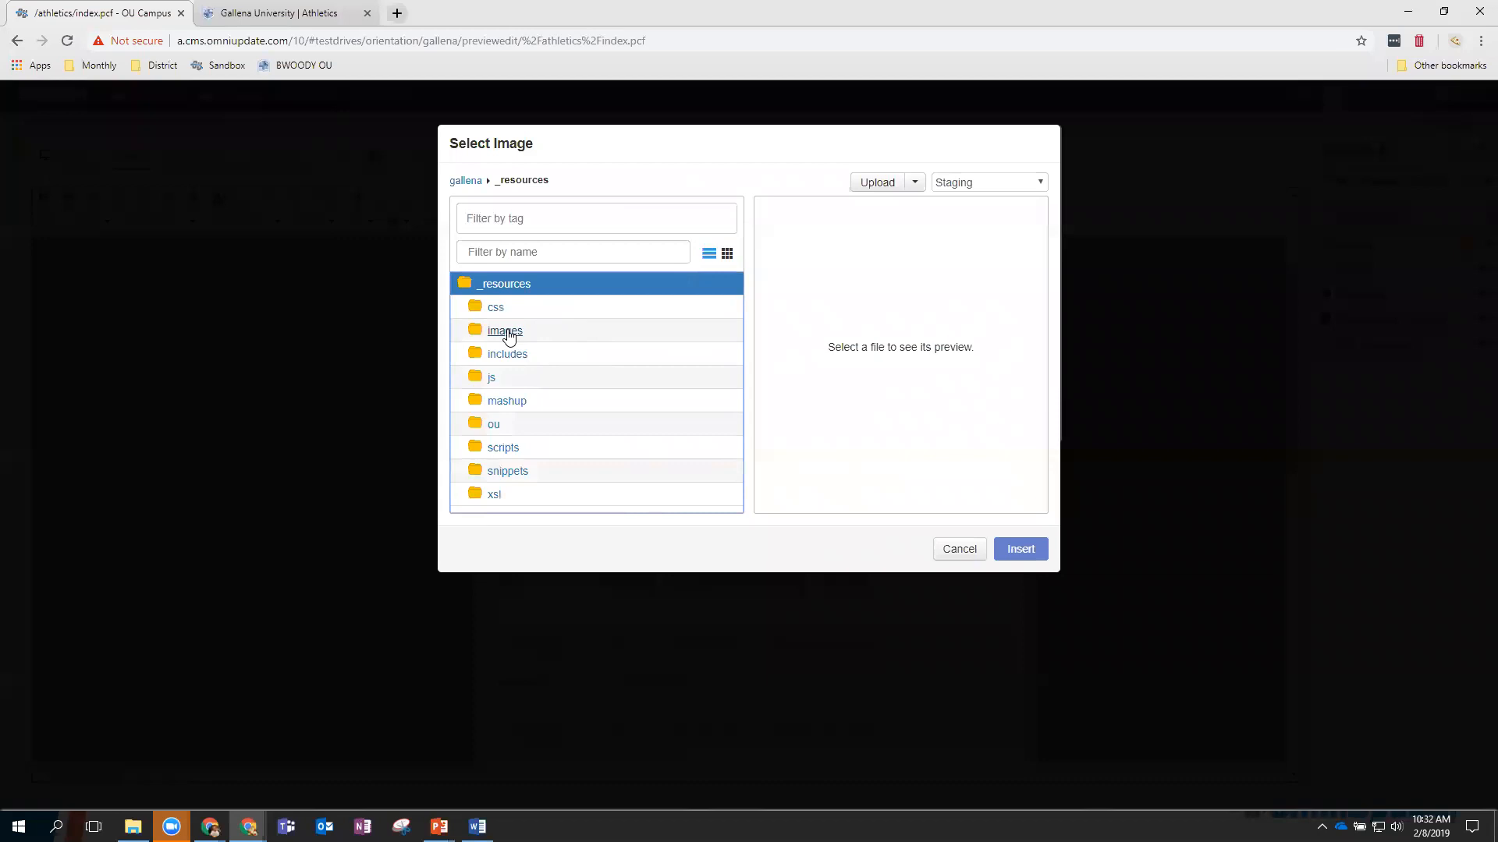
left_click(506, 335)
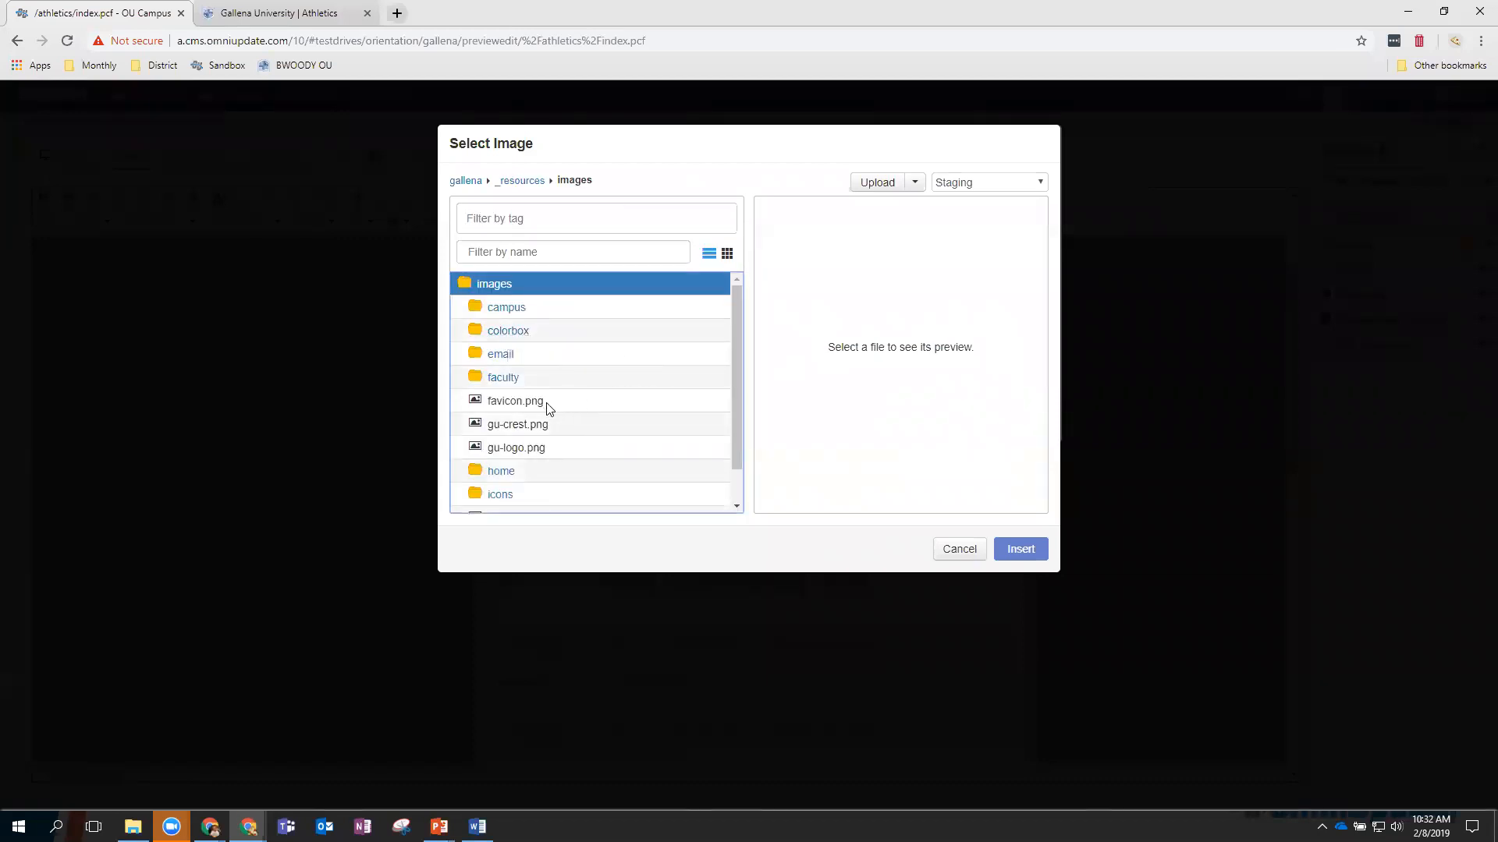
scroll(548, 408, "down", 1)
scroll(548, 407, "down", 1)
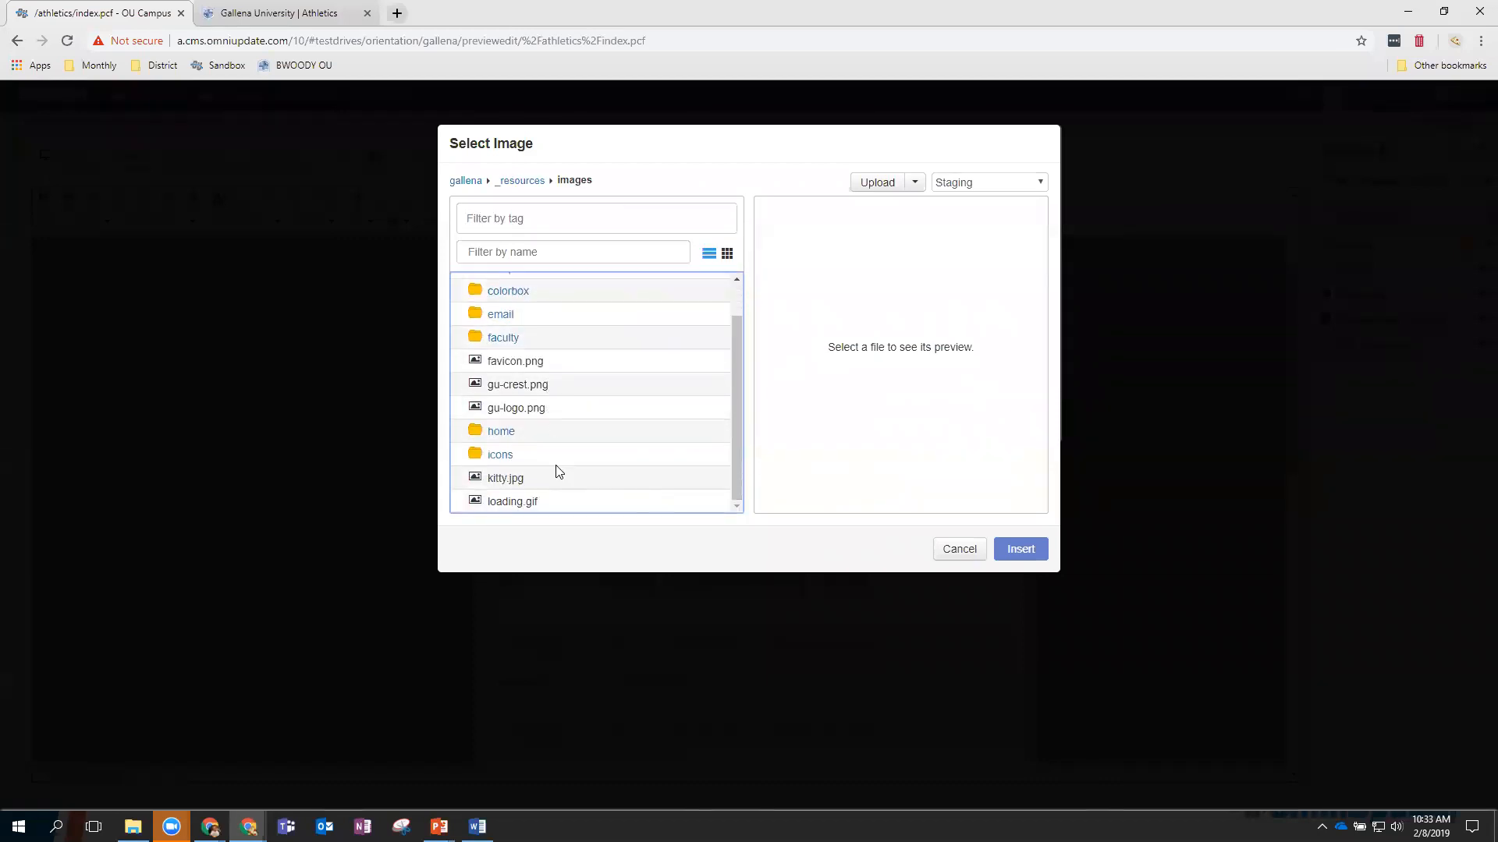
left_click(508, 480)
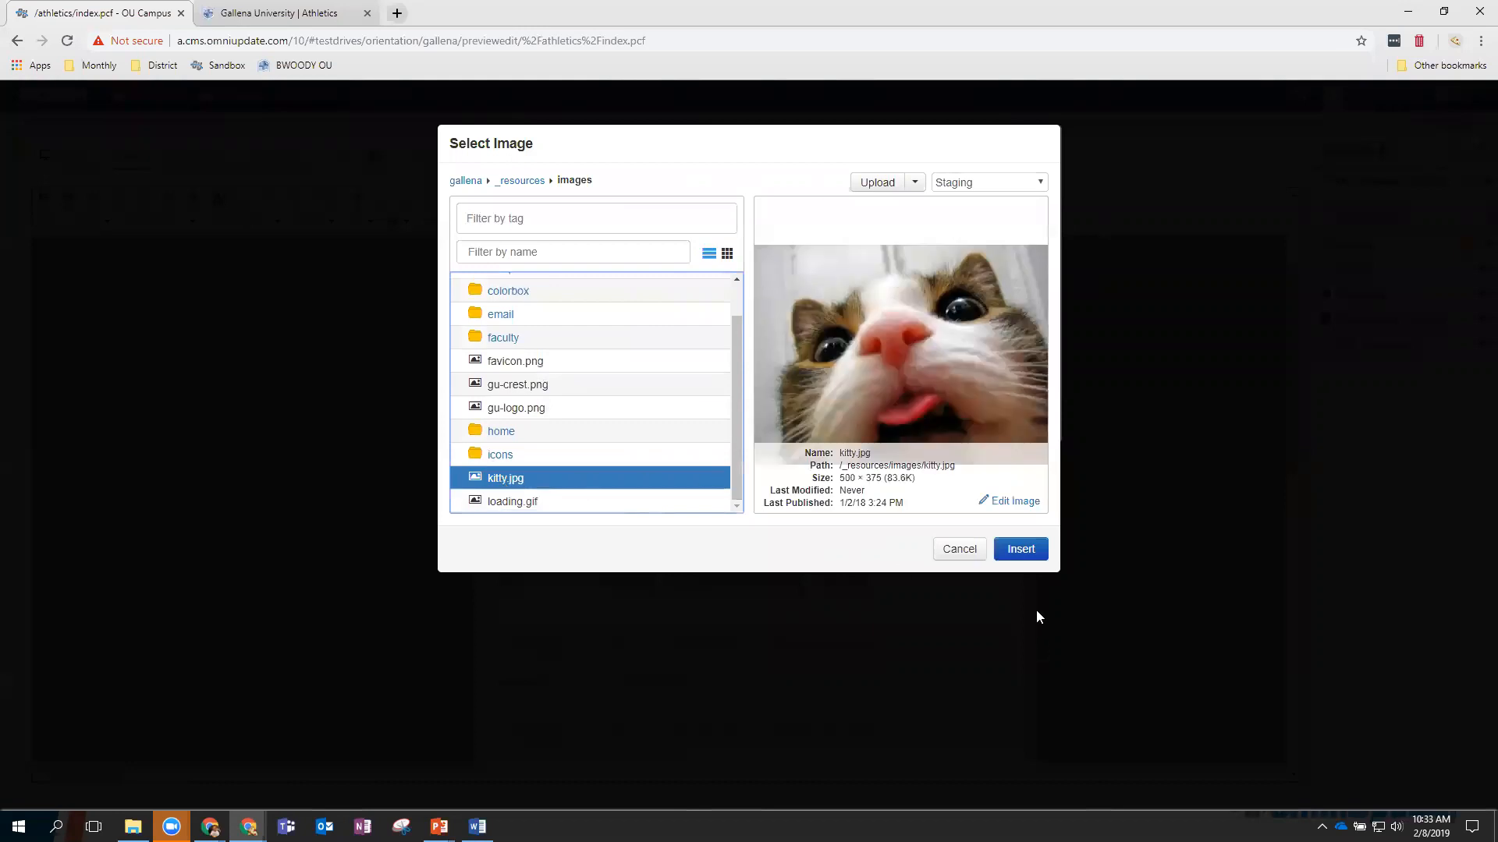
left_click(1020, 551)
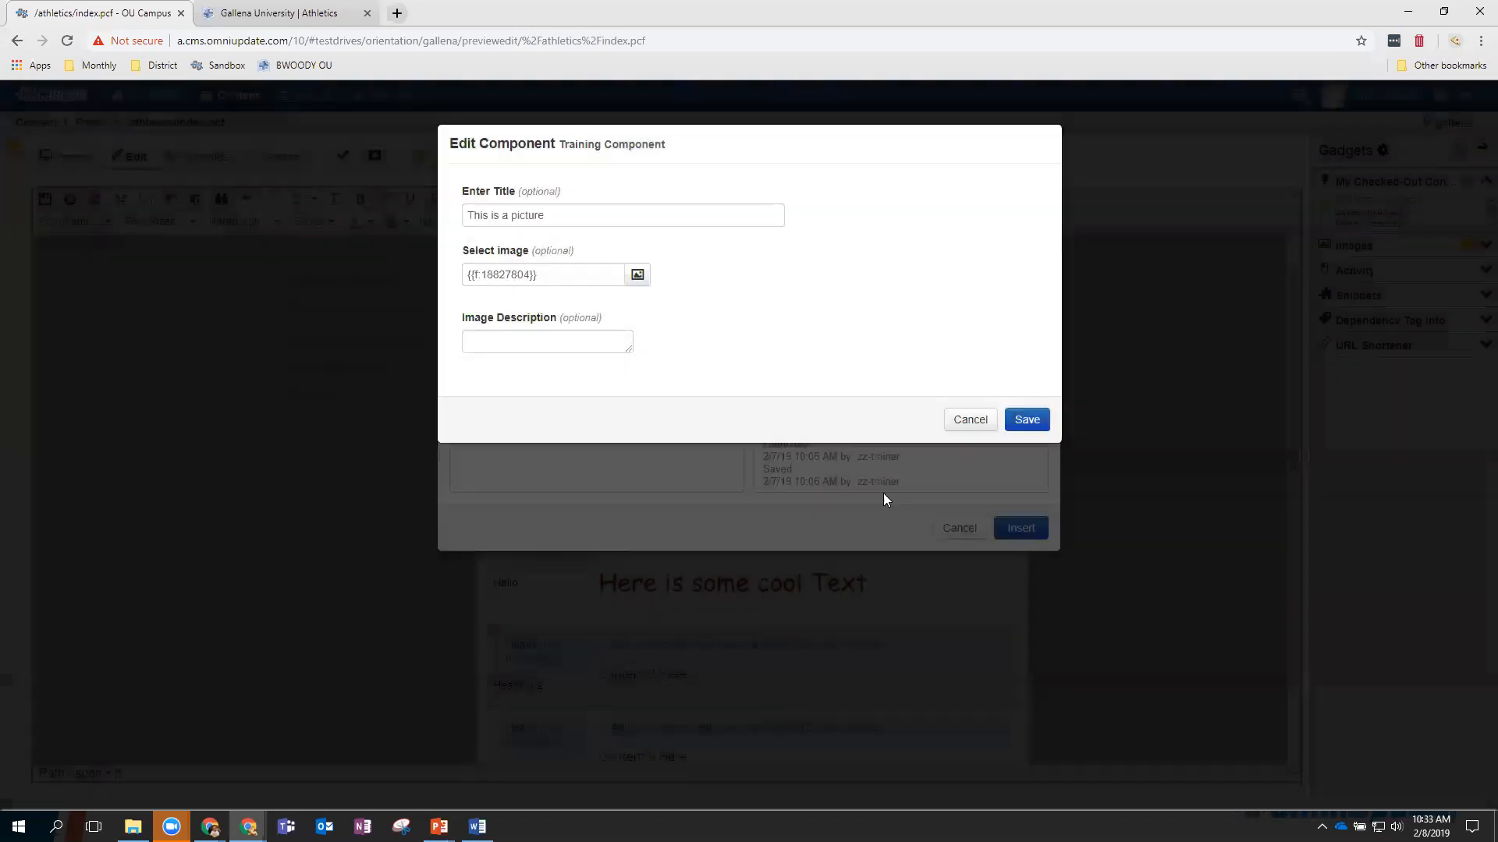
left_click(506, 337)
type("Hungry Cat")
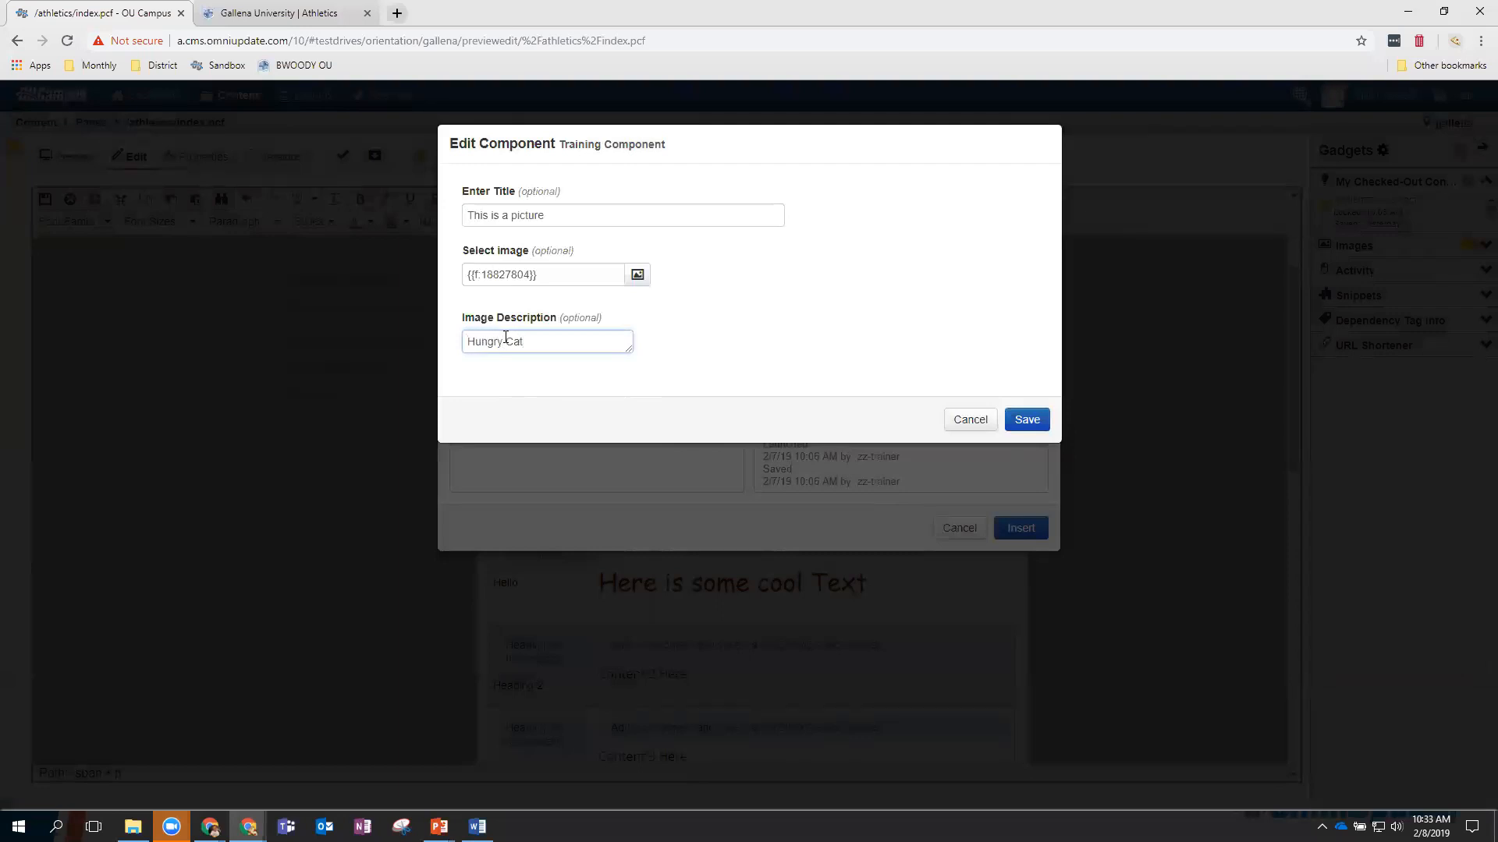
left_click(1029, 421)
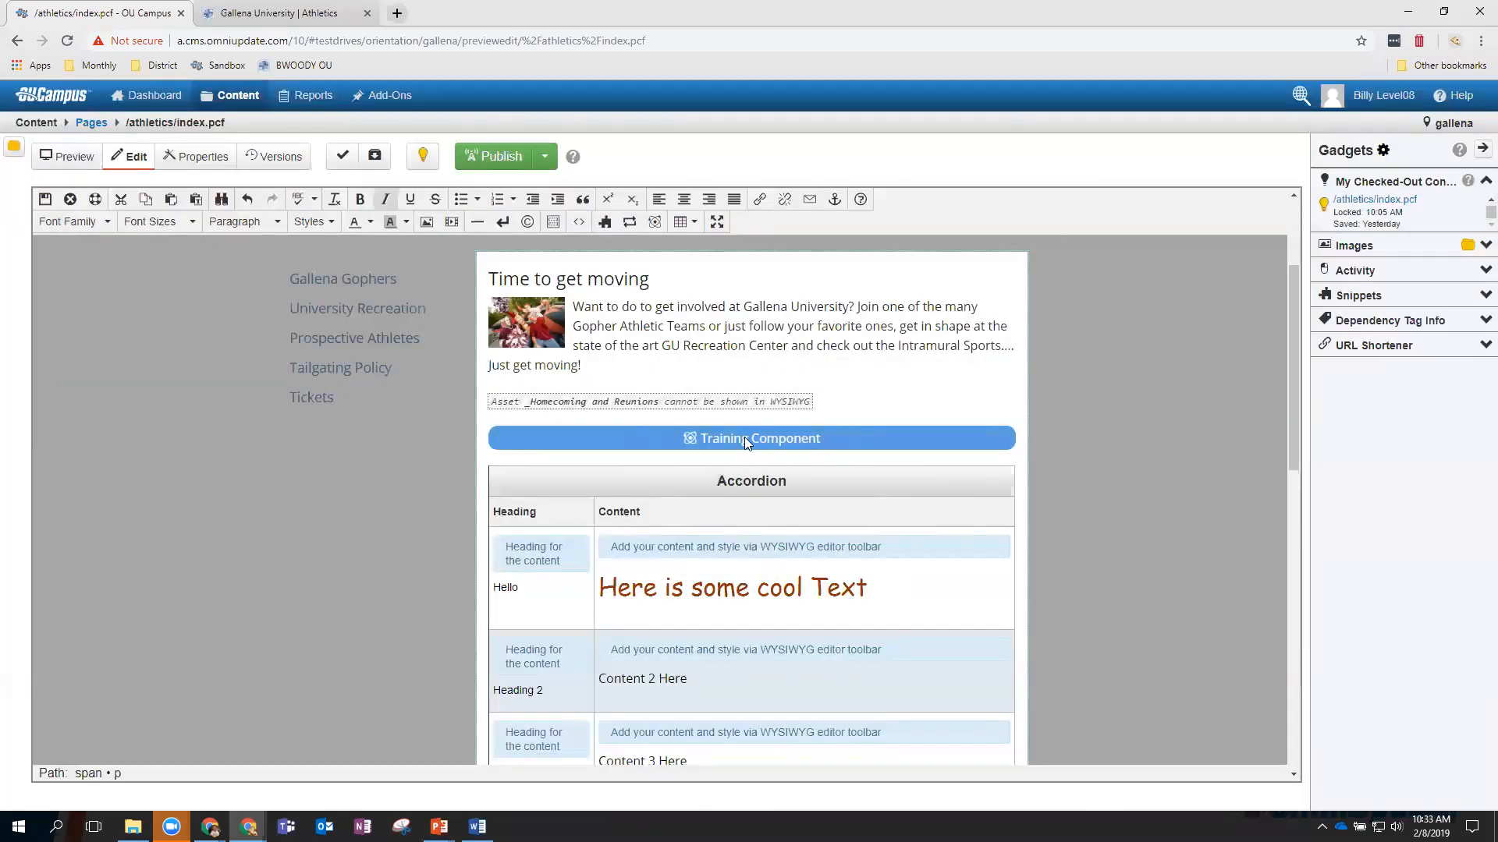
Save the page, reopen Main Content to select the Training Component block, then exit the editor.
left_click(45, 200)
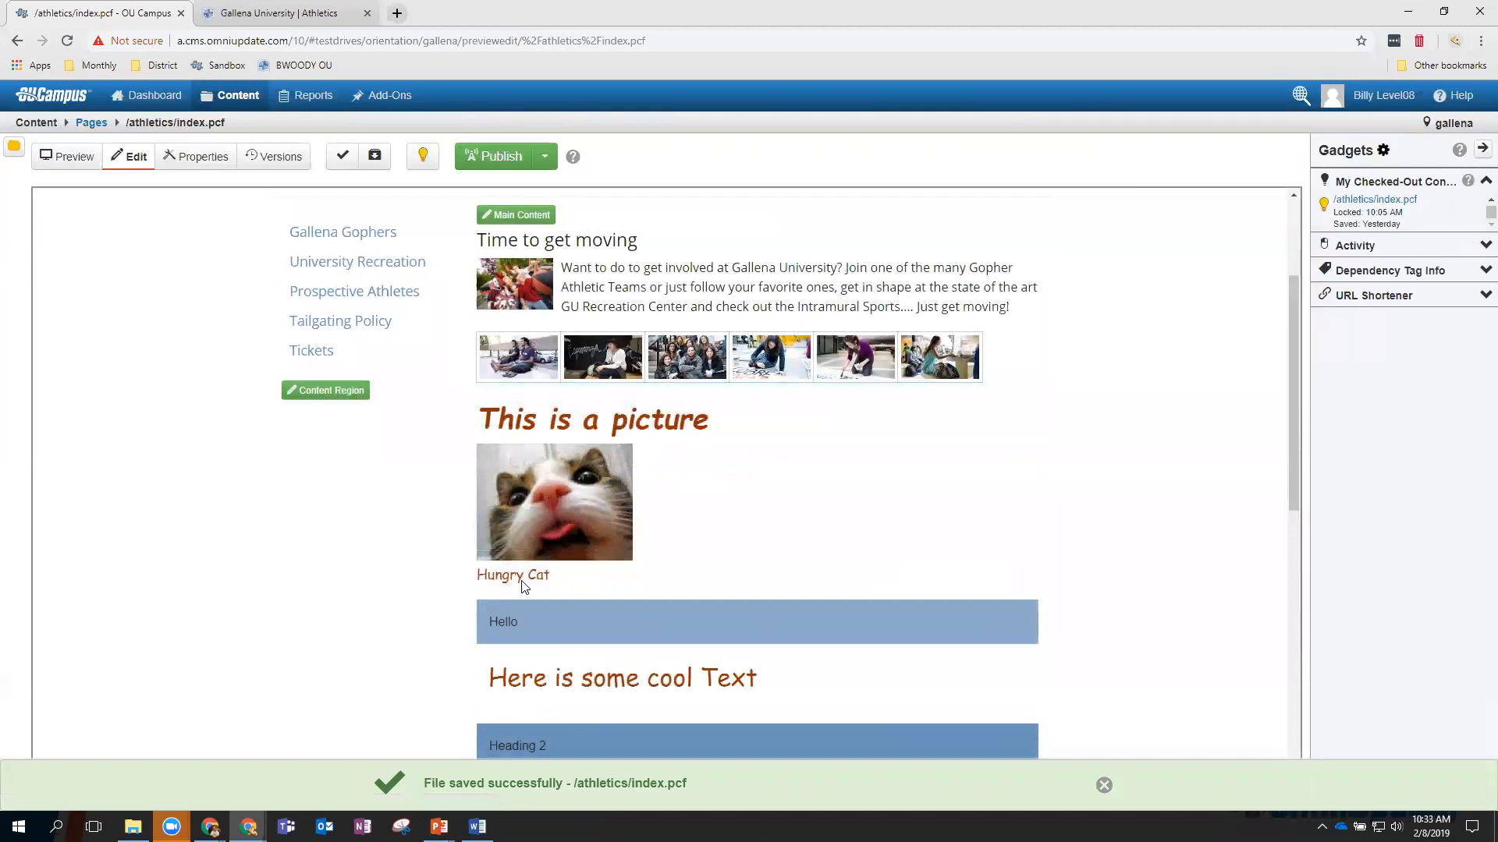
left_click(522, 219)
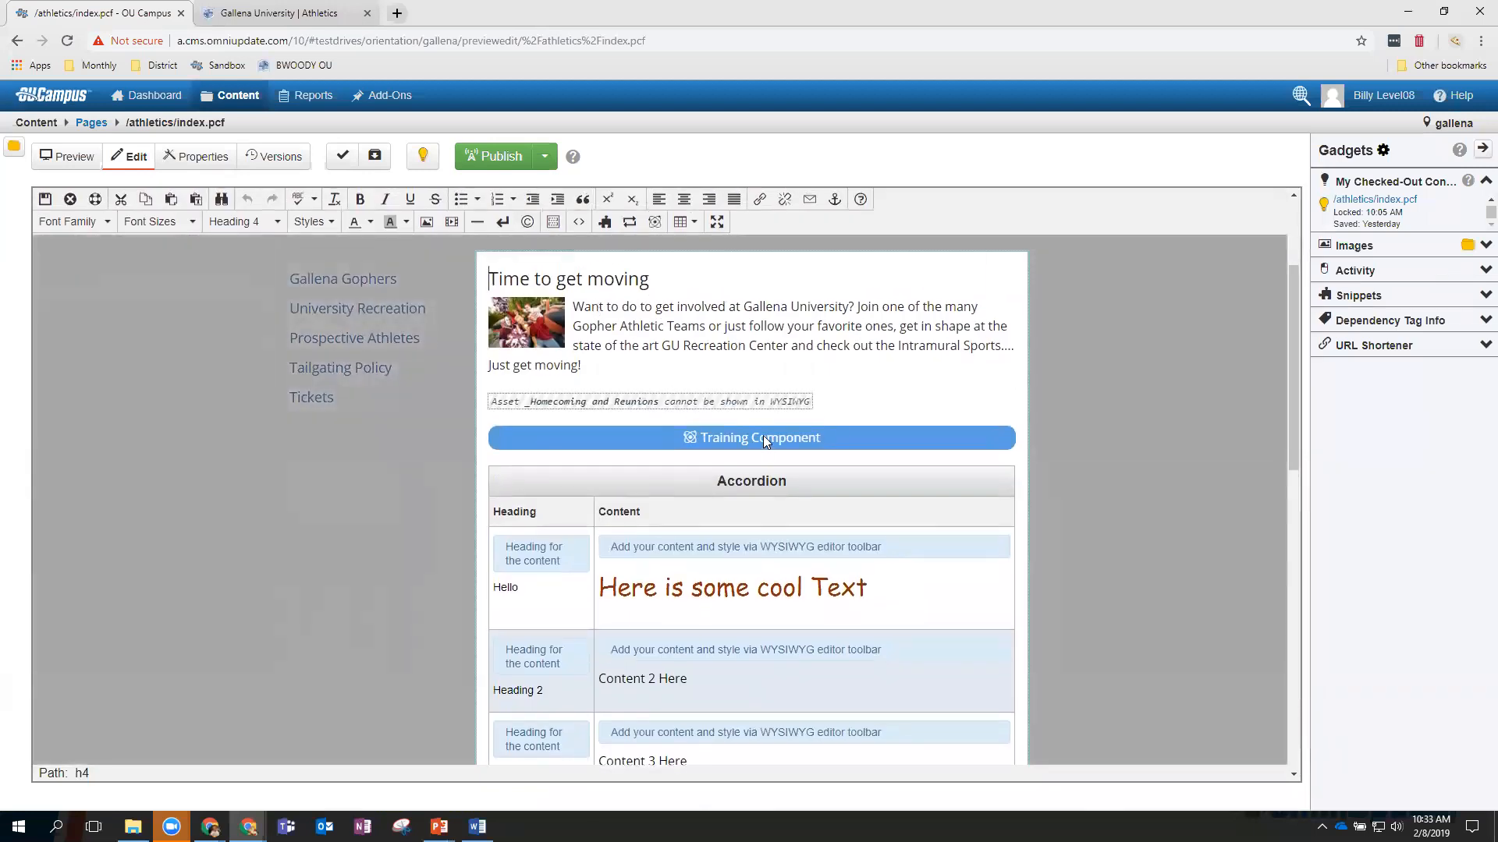
left_click(763, 439)
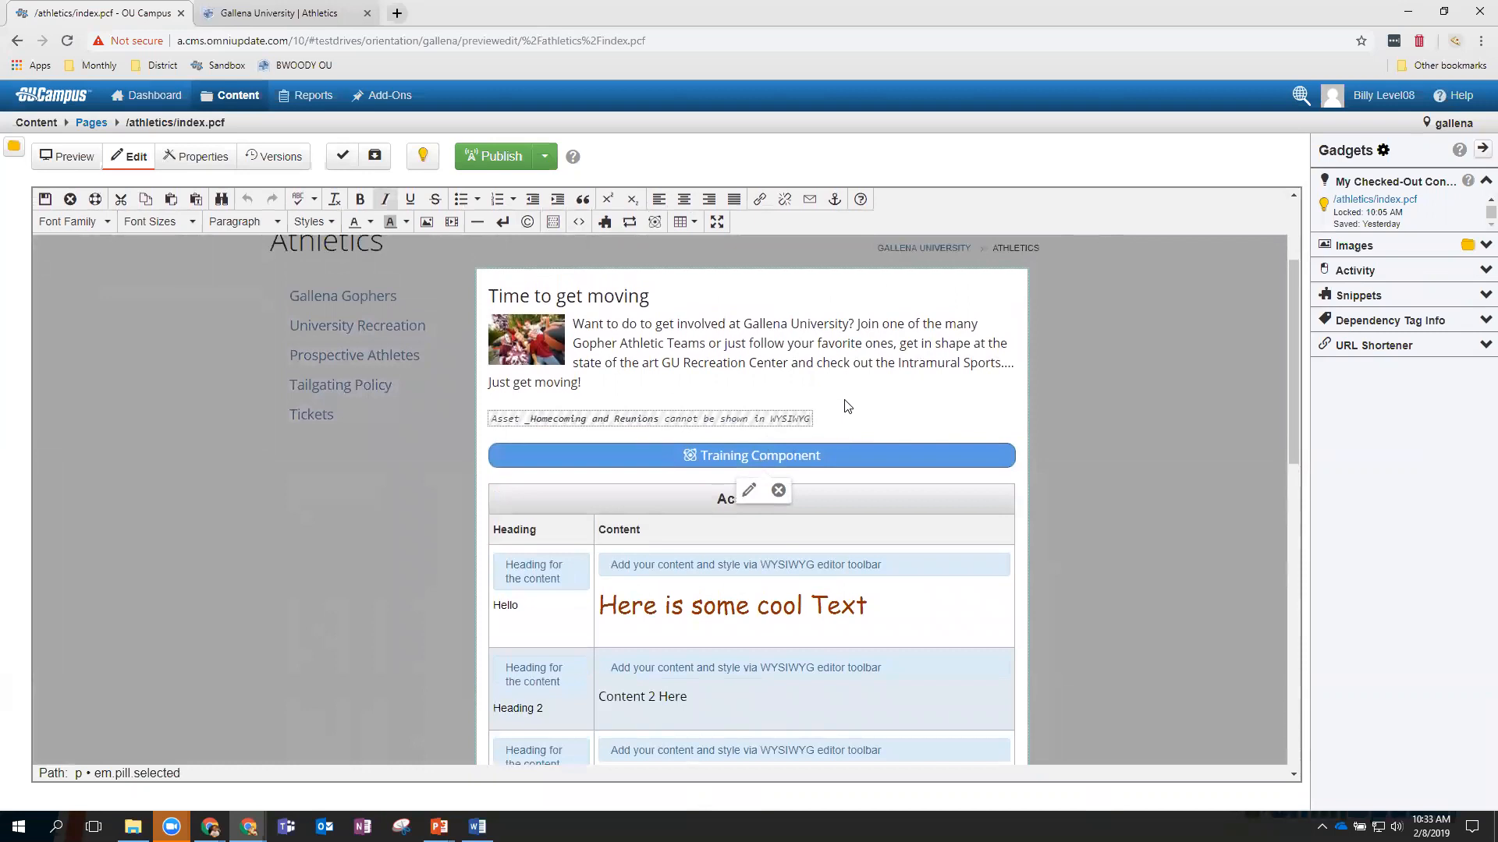
left_click(45, 198)
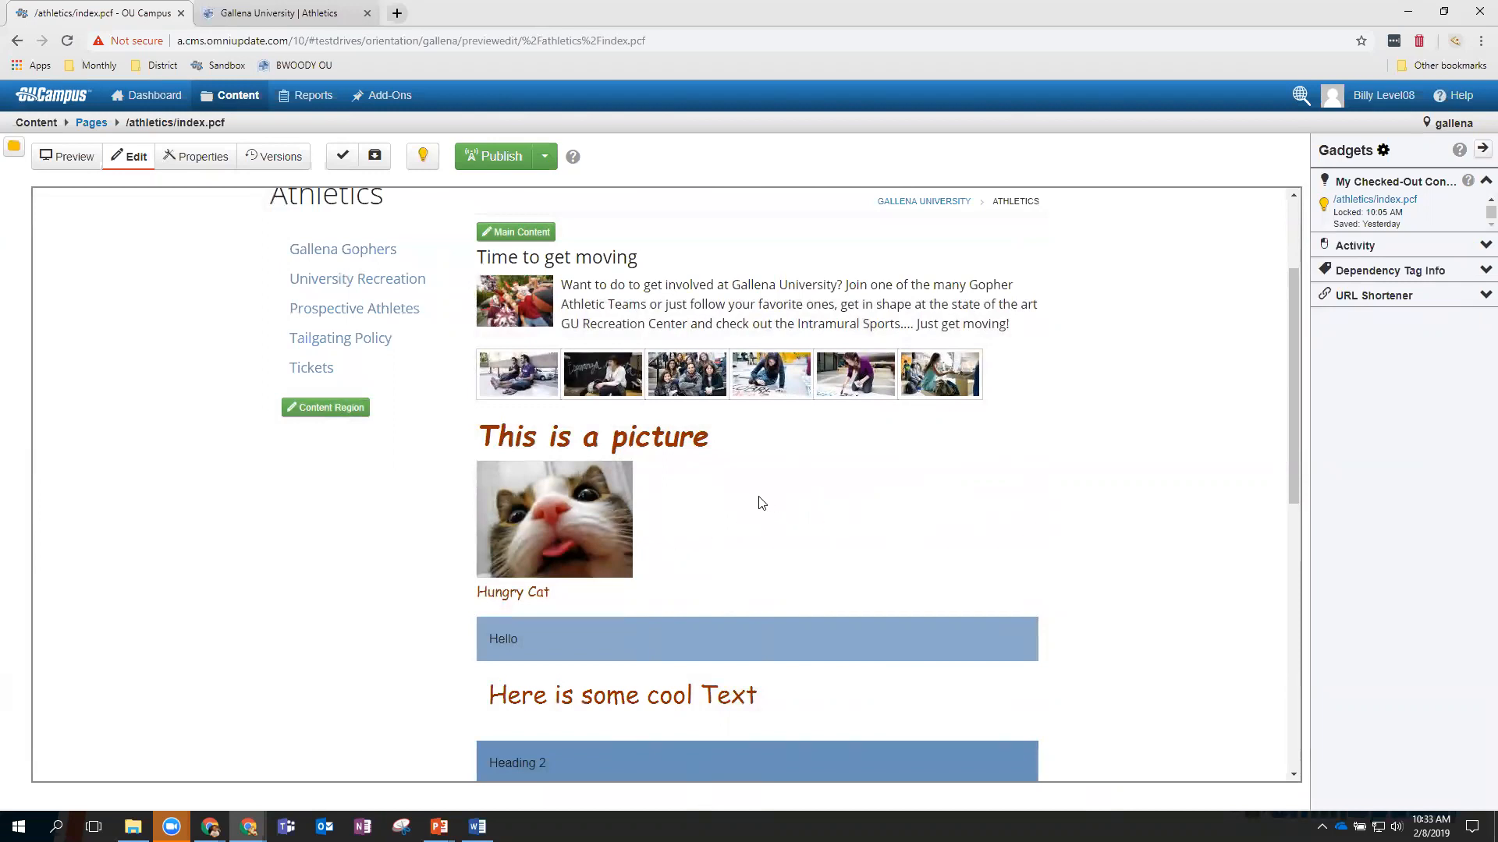
scroll(761, 504, "up", 1)
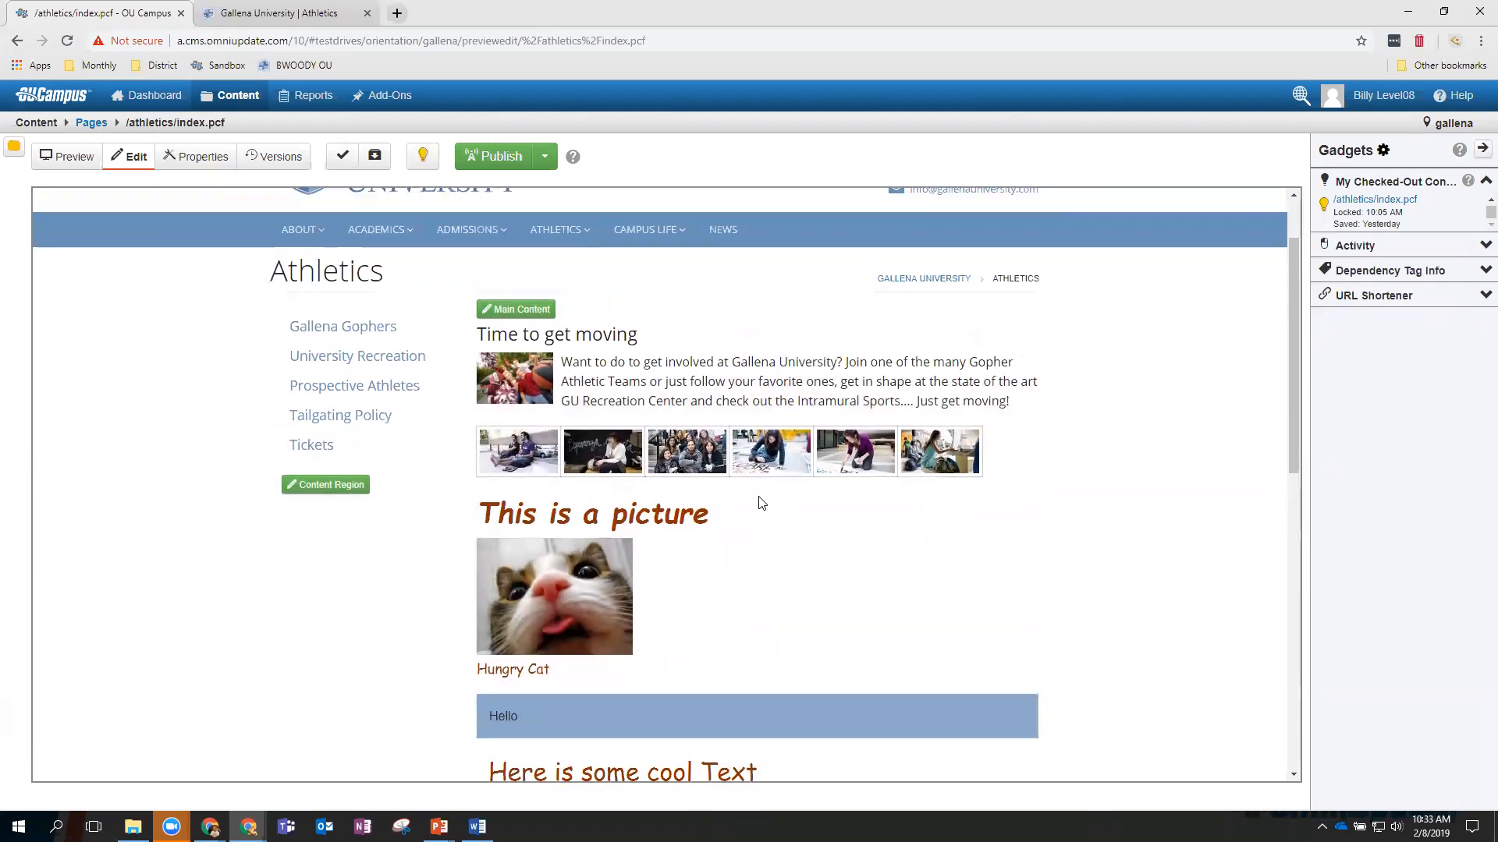
scroll(761, 504, "down", 1)
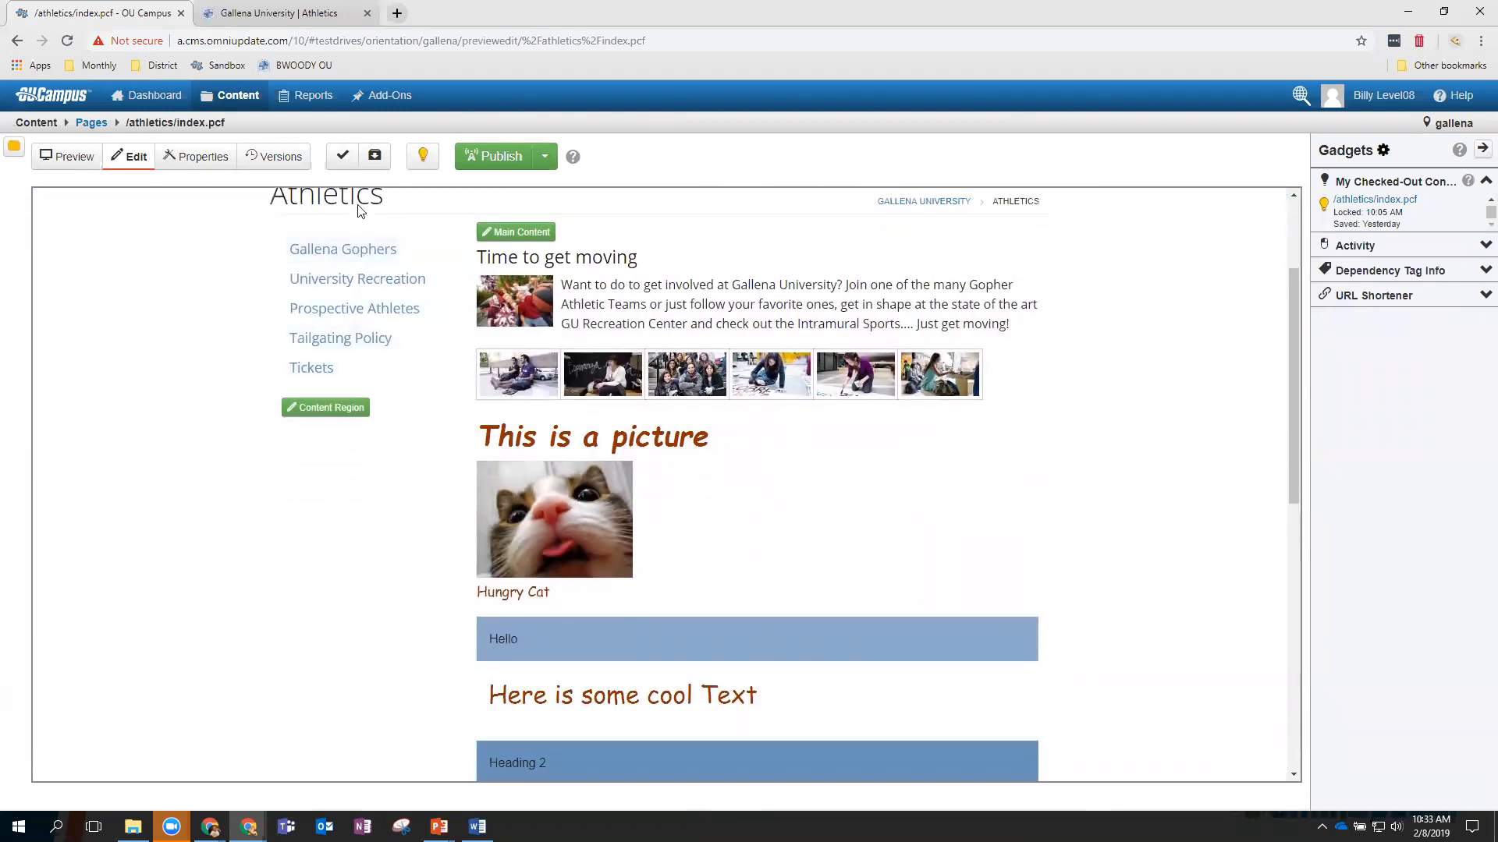
Run all page checks on index.pcf and review the 3 known and 121 potential accessibility problems.
left_click(343, 160)
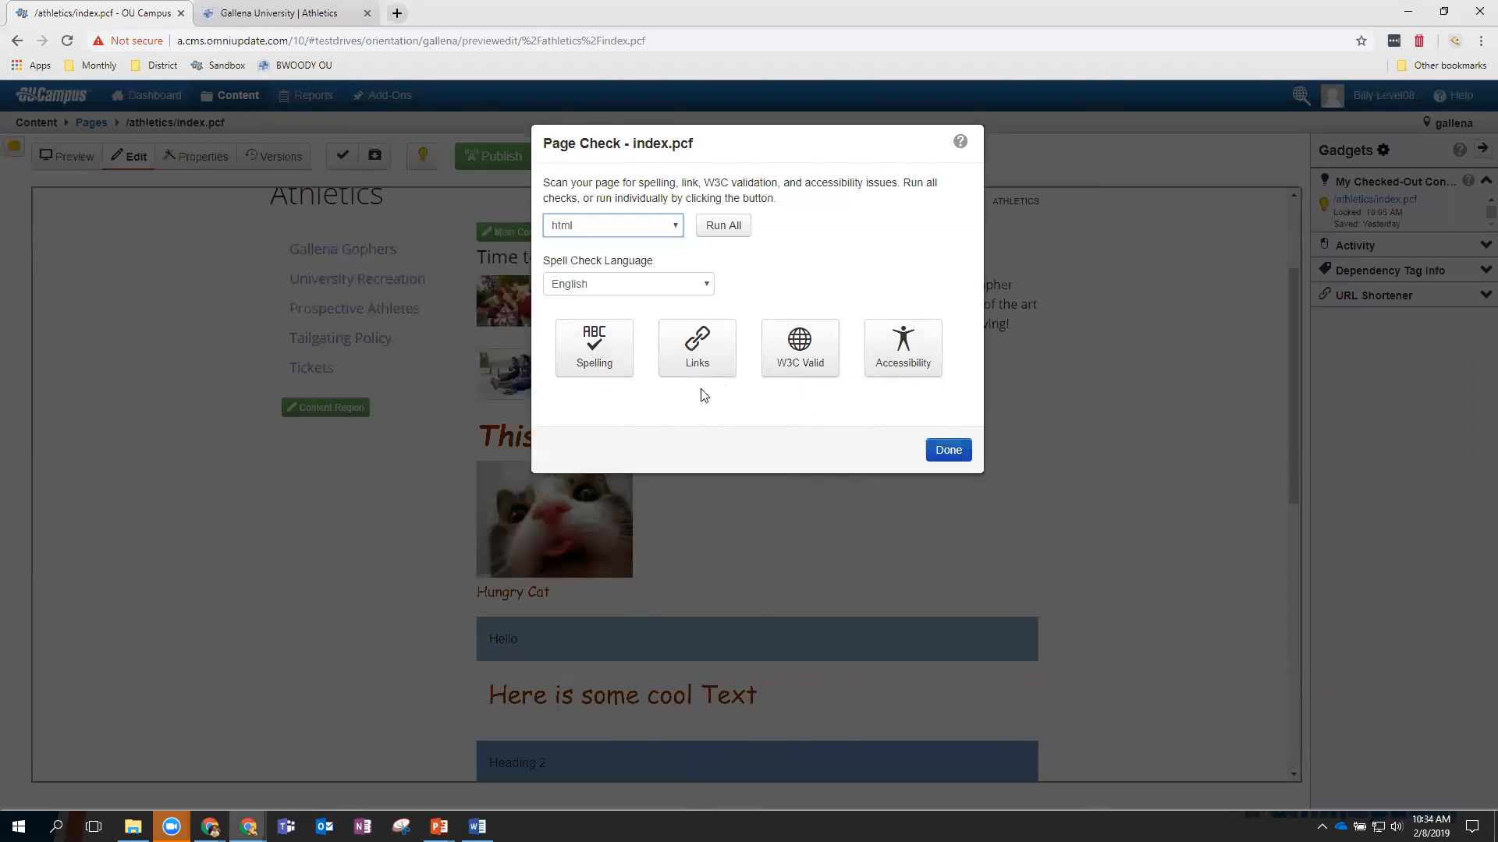
left_click(738, 234)
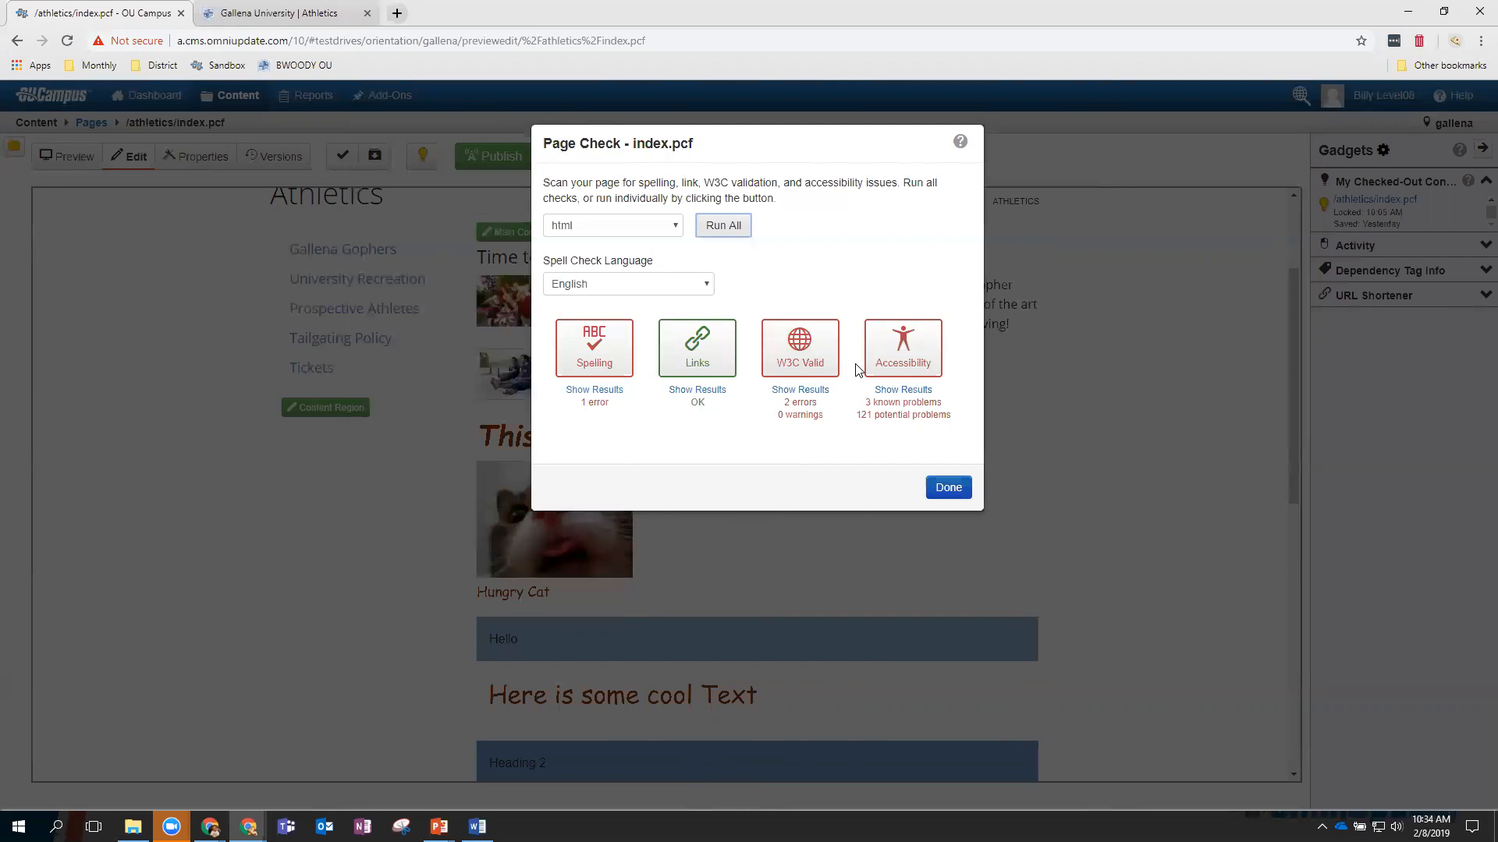
left_click(903, 390)
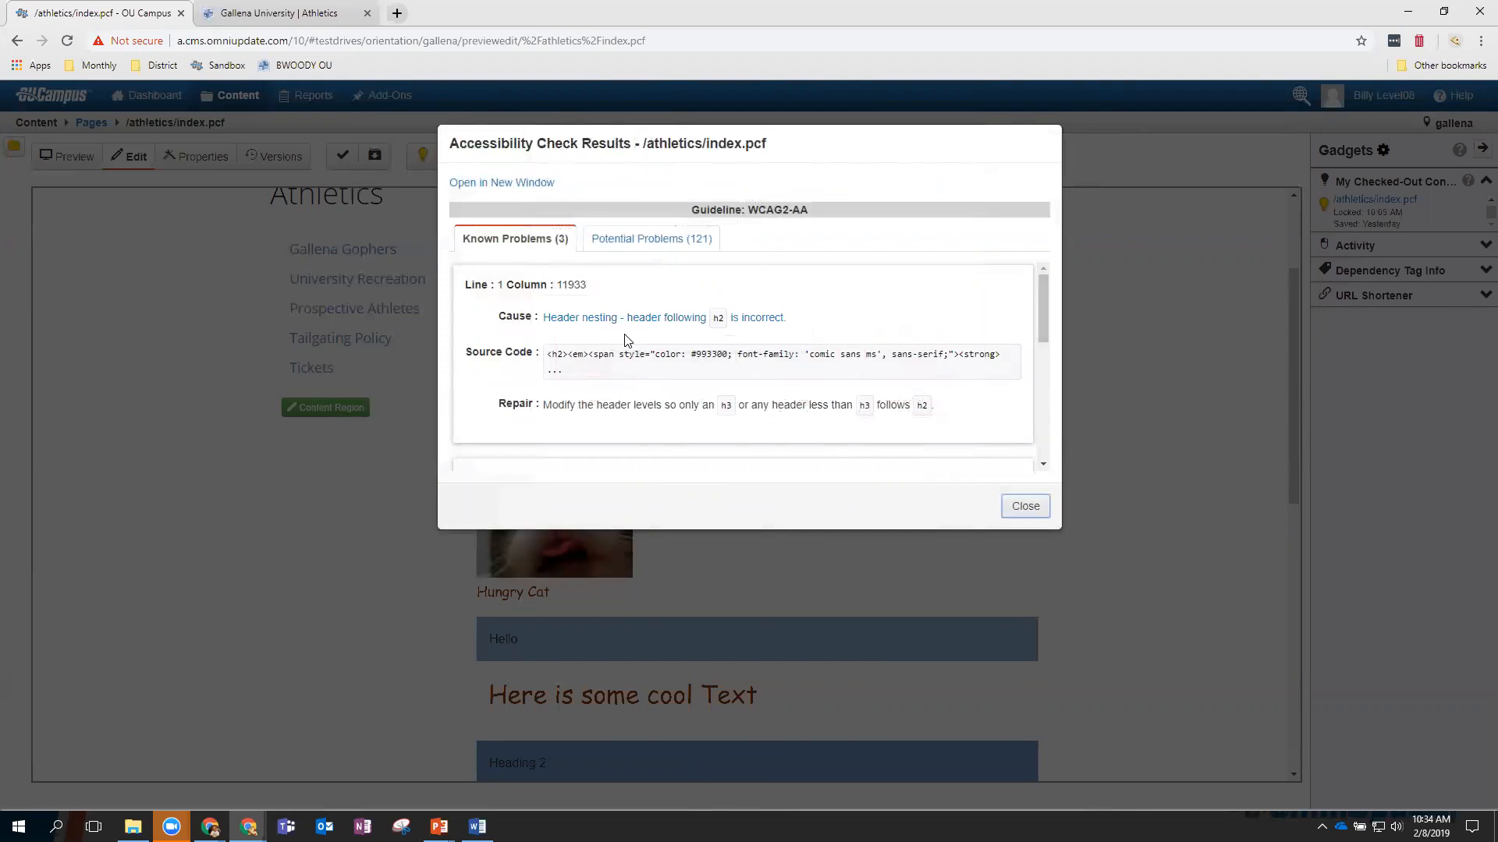
left_click(643, 247)
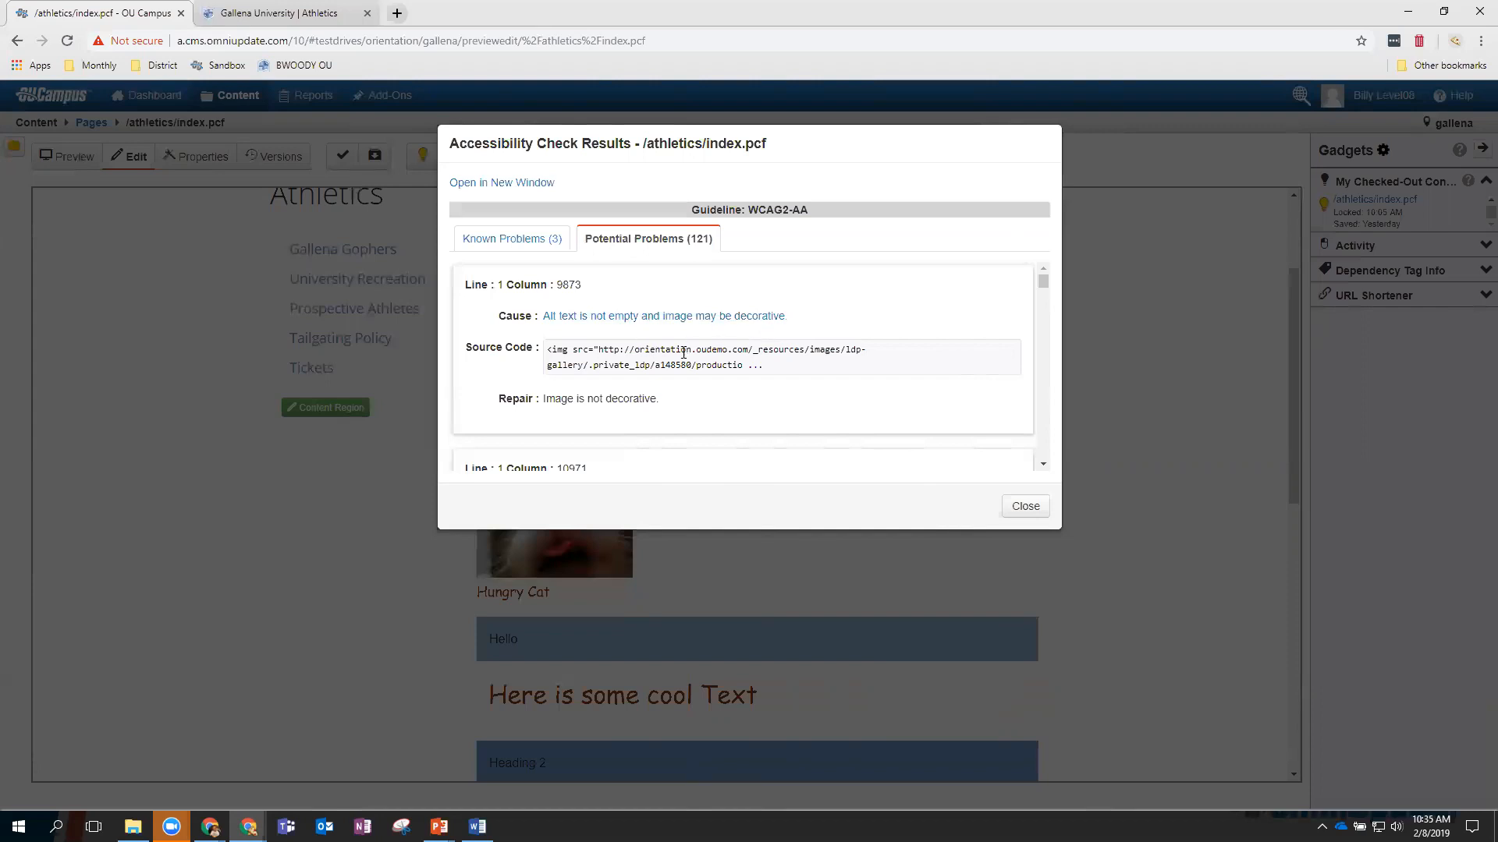
scroll(683, 352, "down", 1)
scroll(726, 363, "up", 1)
left_click(1021, 507)
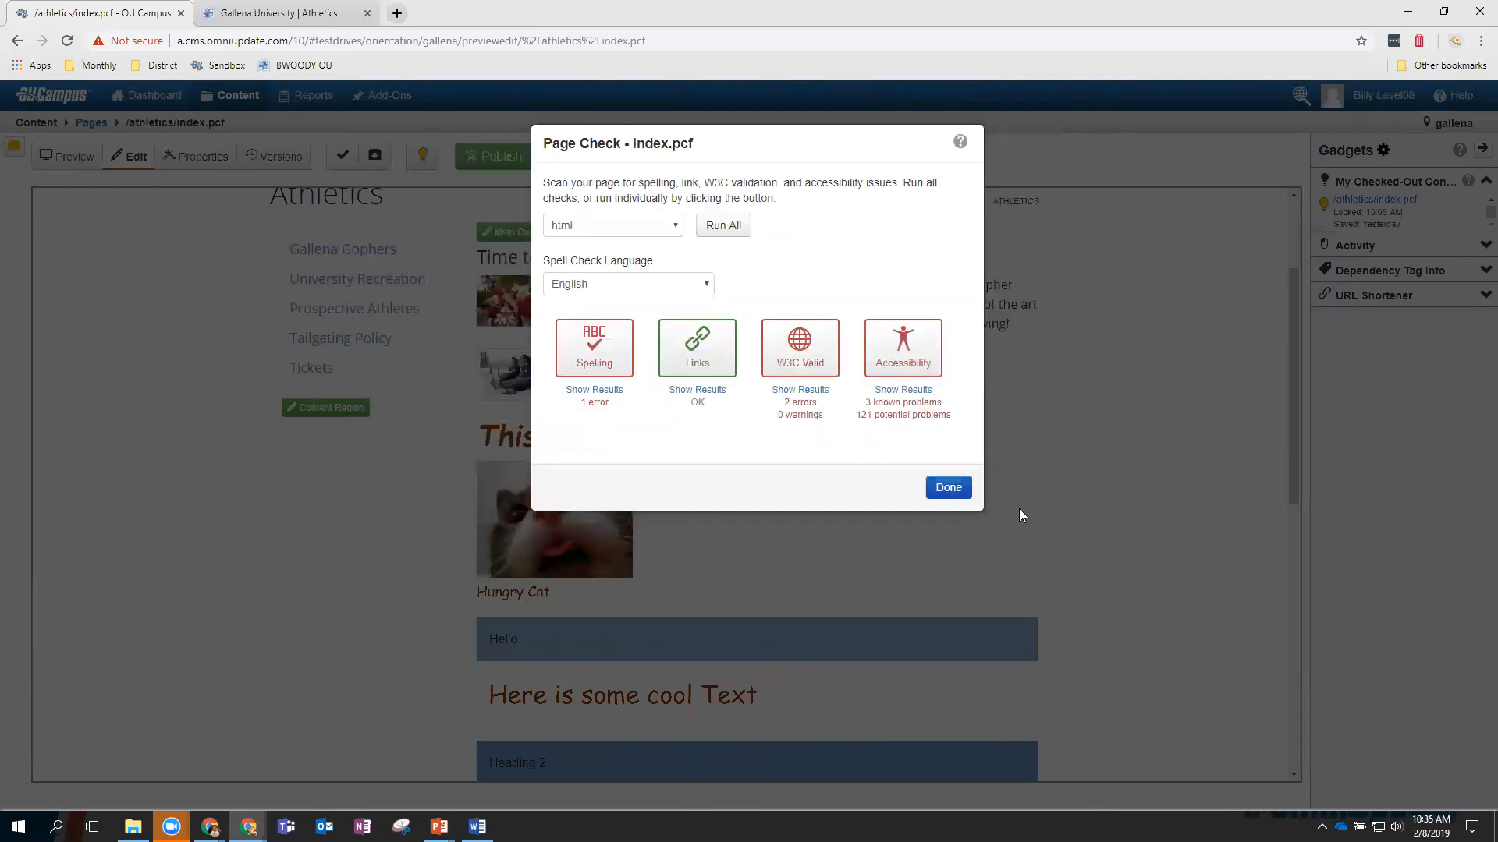
Reopen Main Content, turn on spellcheck, and add 'Google' to the spelling dictionary.
left_click(945, 491)
left_click(533, 394)
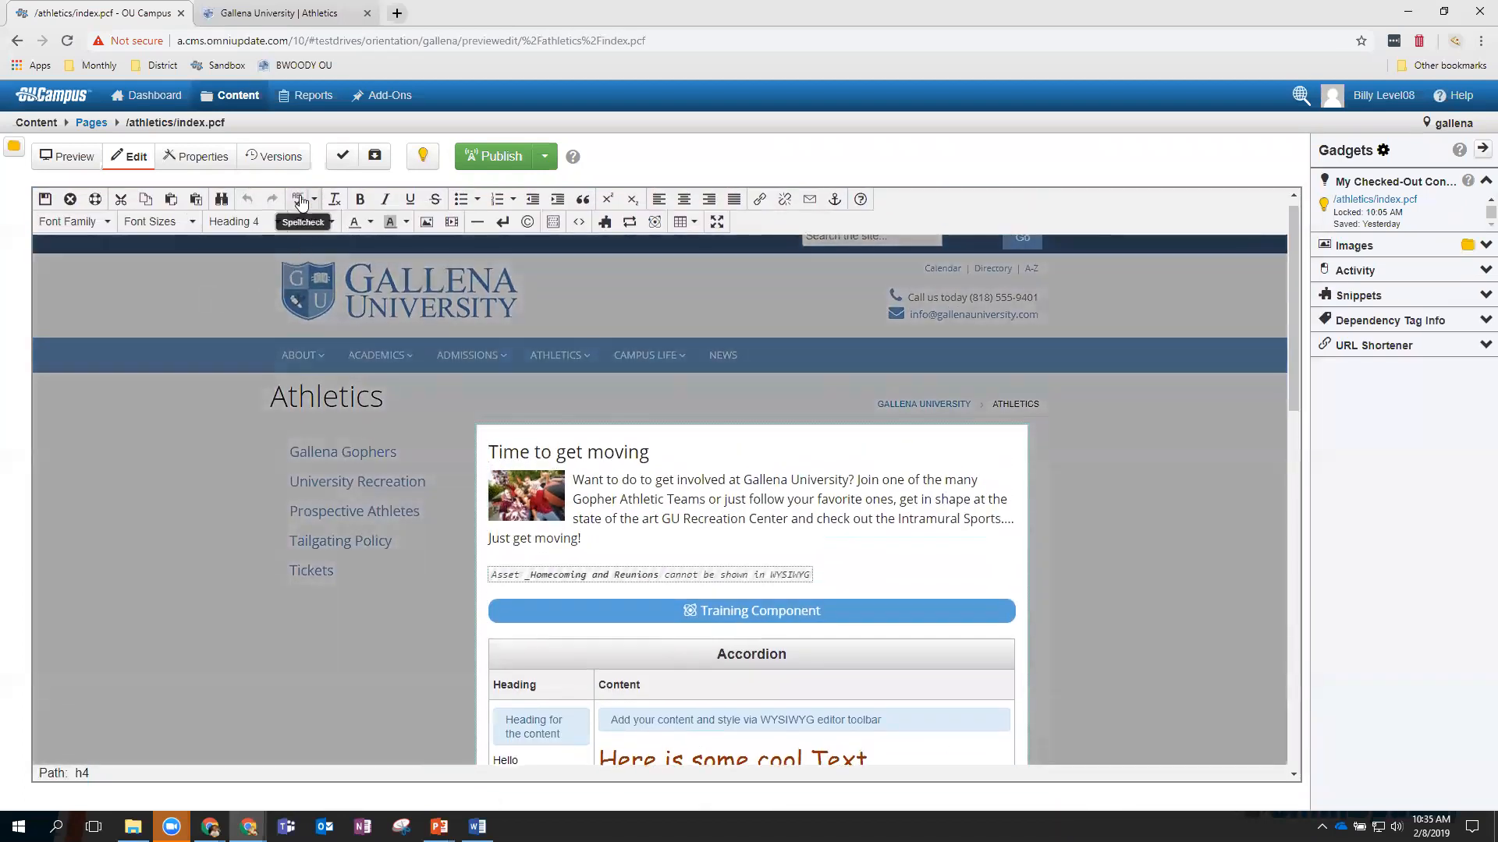
scroll(702, 487, "down", 5)
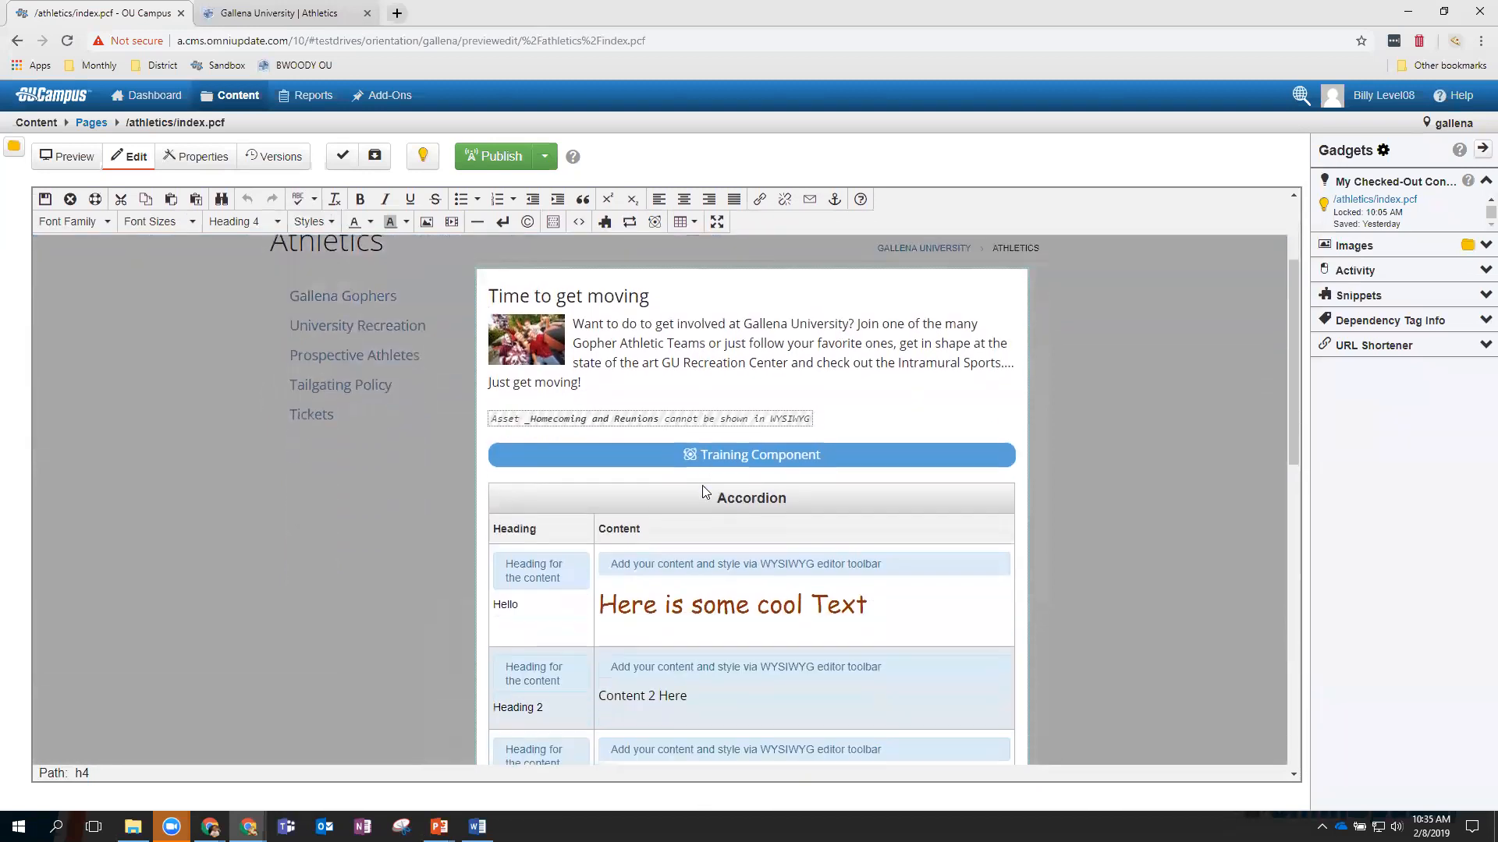
scroll(705, 490, "up", 5)
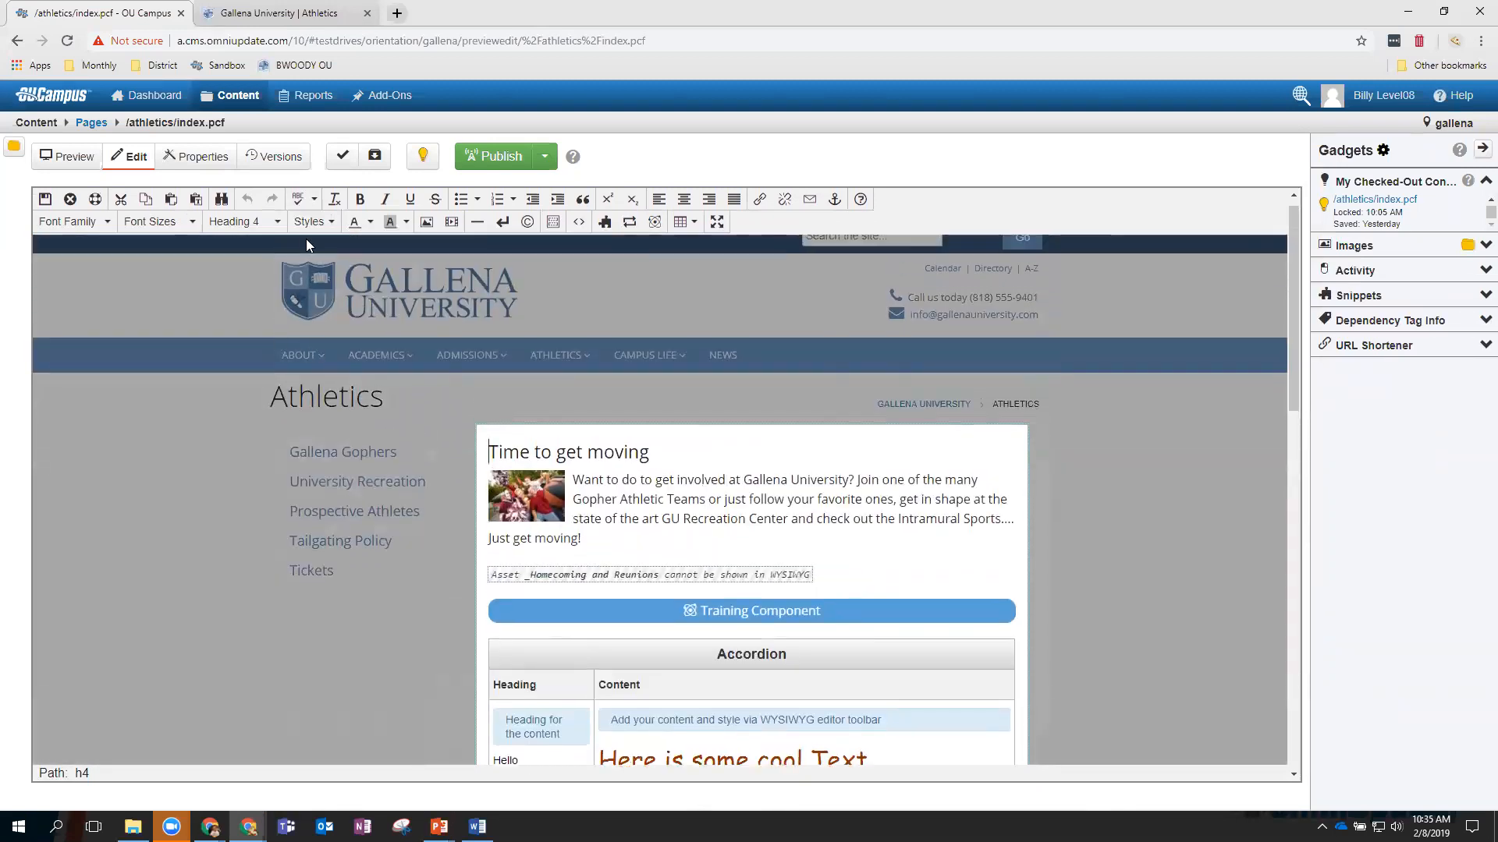
left_click(298, 200)
scroll(820, 620, "down", 8)
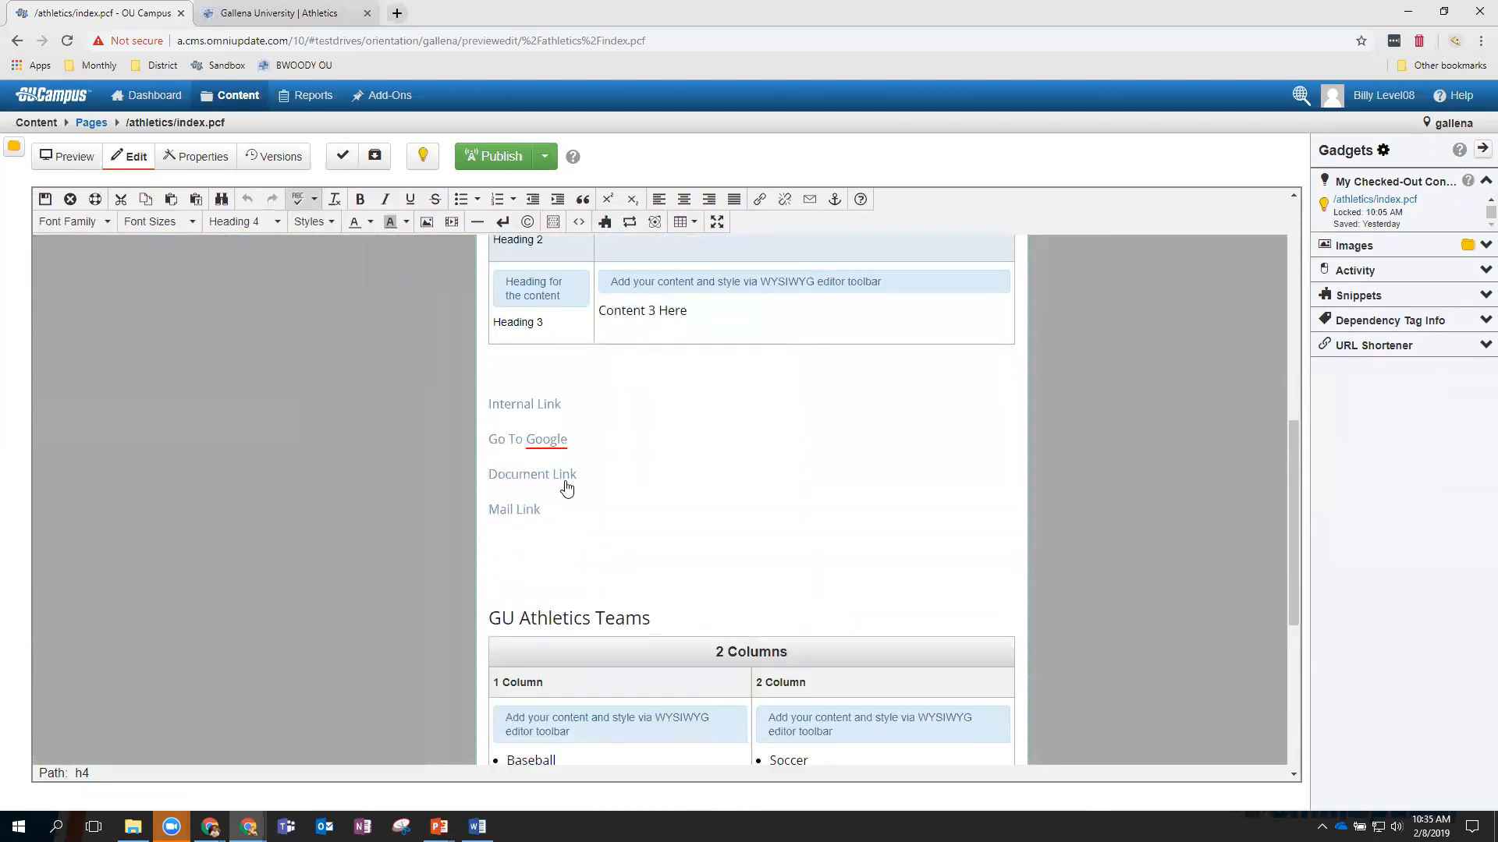
scroll(566, 488, "down", 3)
scroll(560, 488, "up", 4)
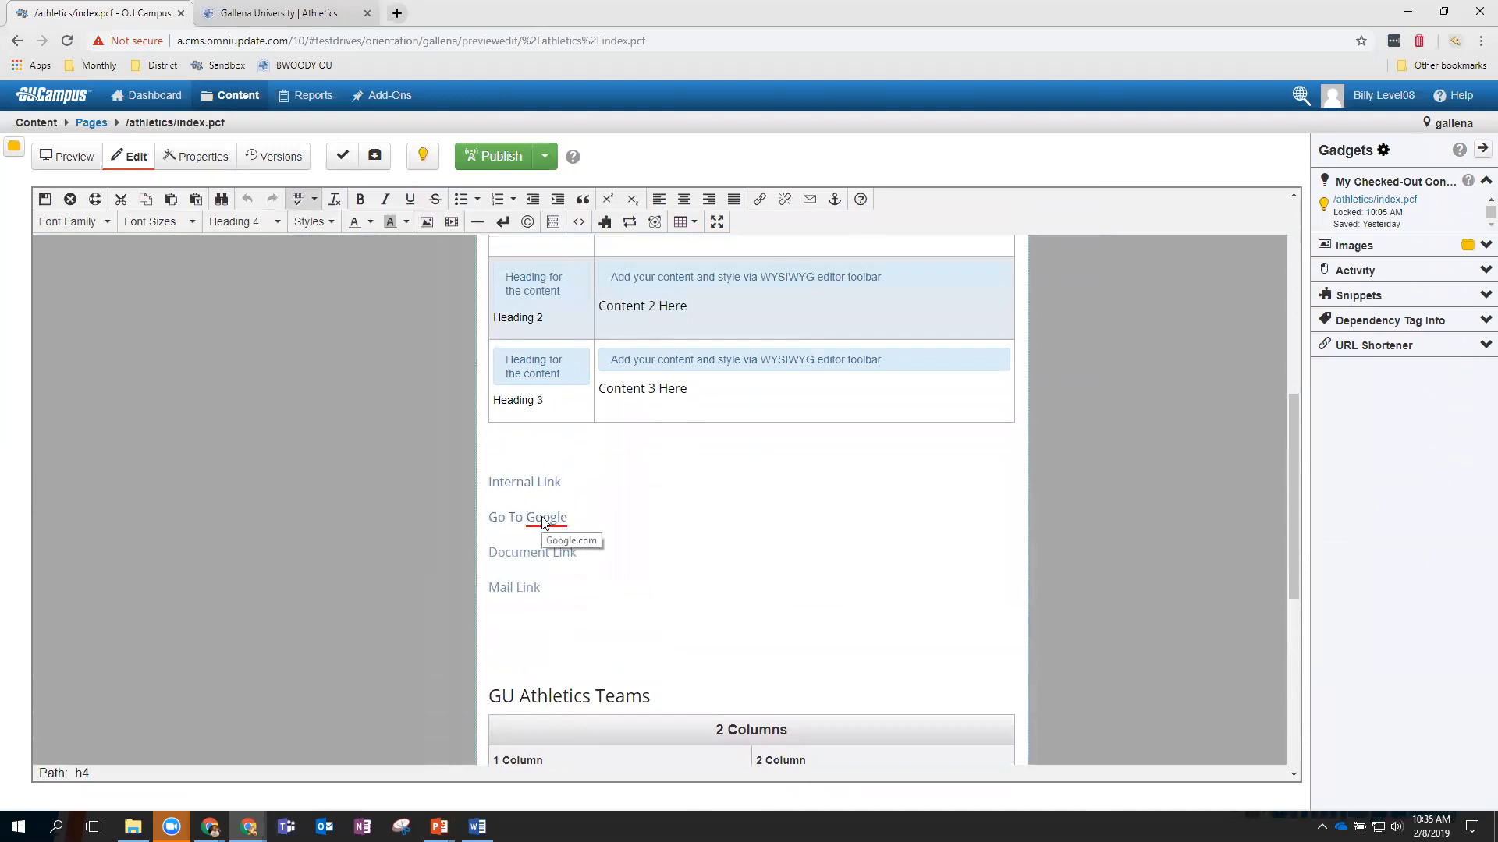
right_click(544, 521)
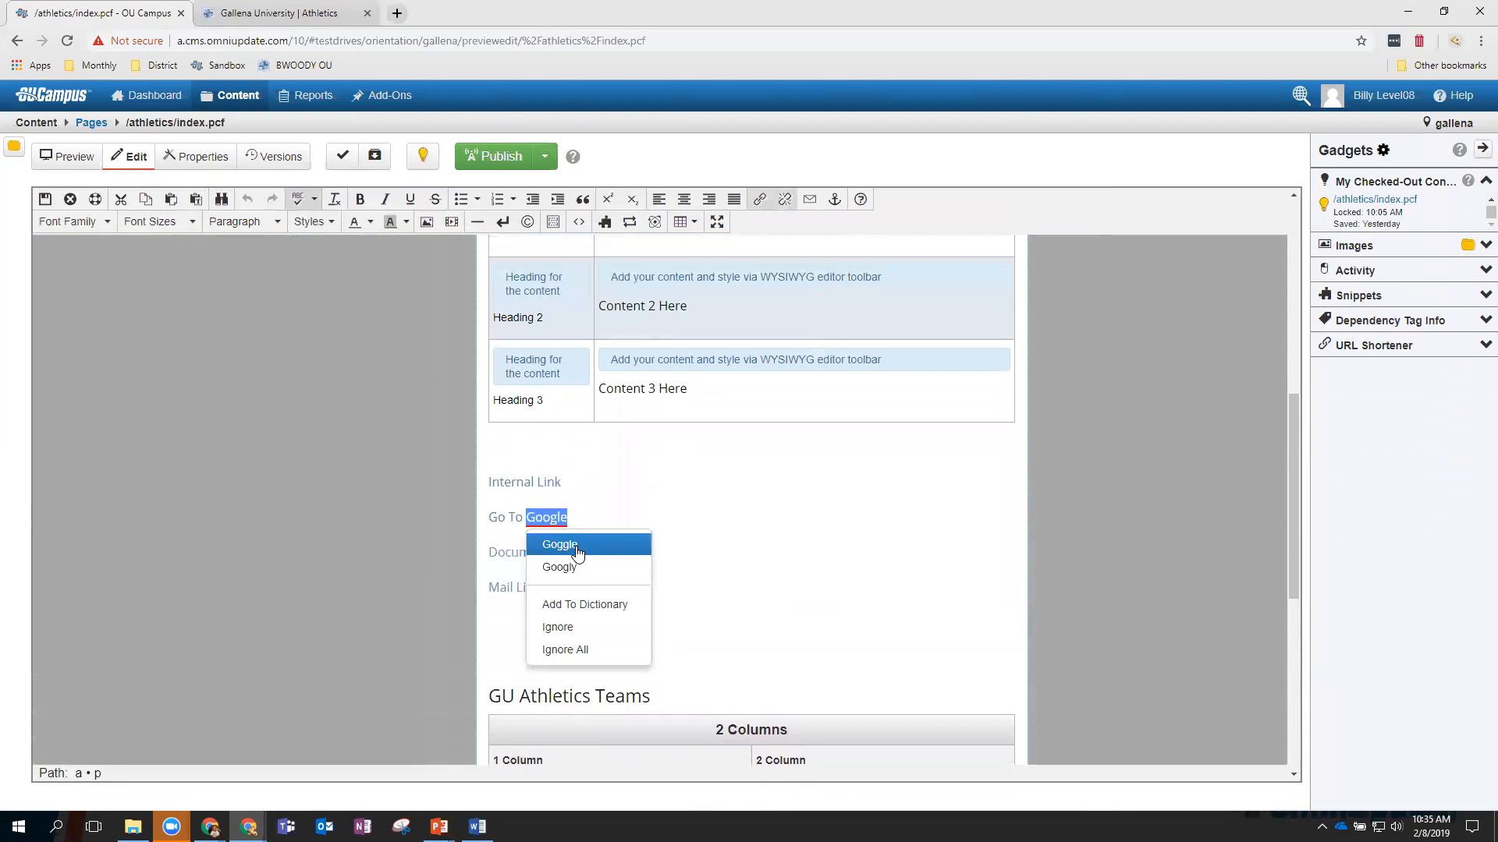
left_click(602, 614)
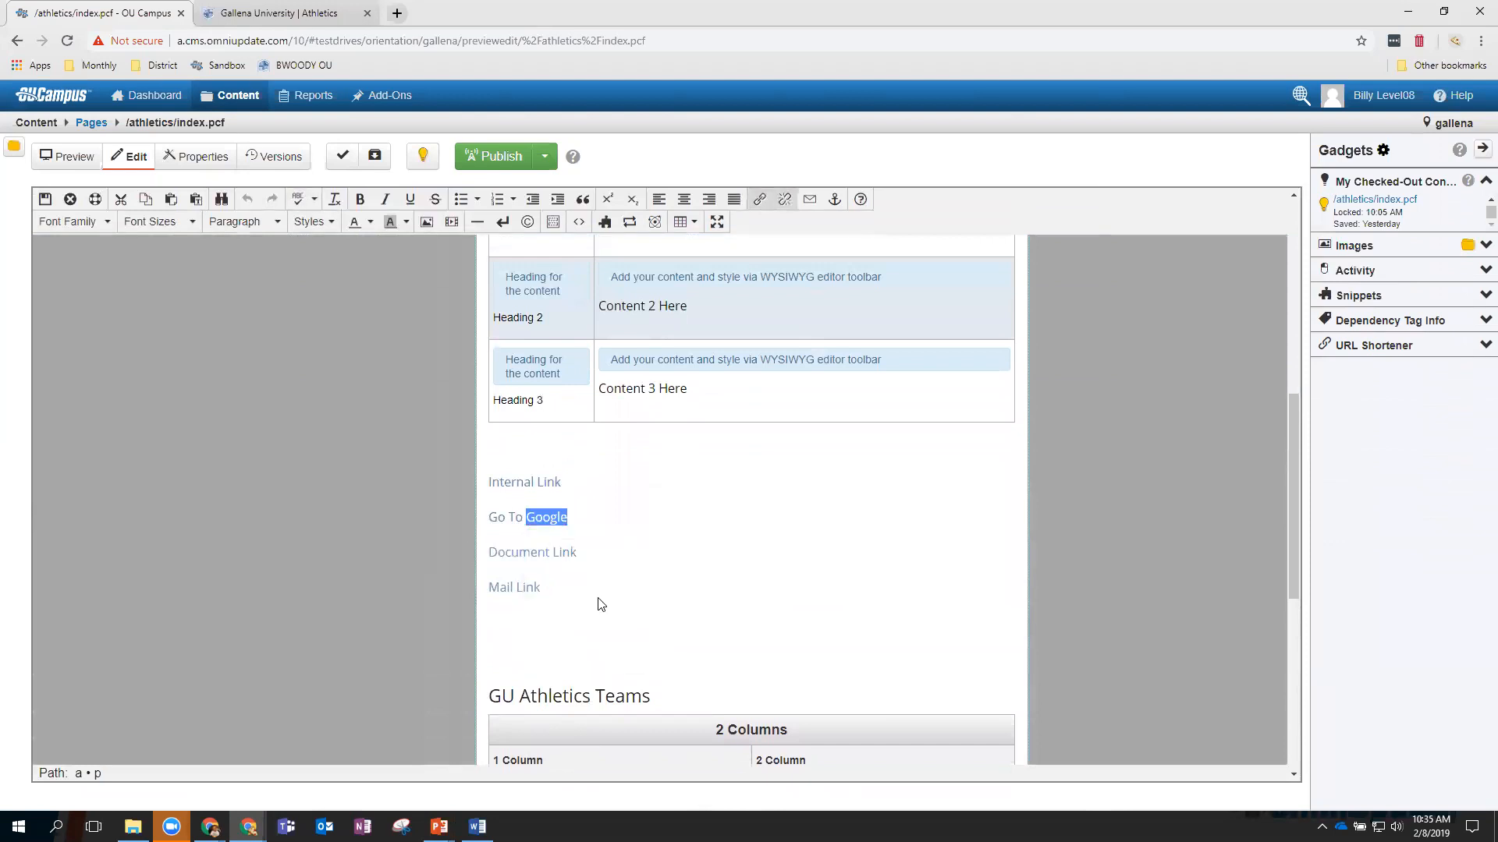
Type test gibberish after 'Just get moving!', toggle spellcheck, then delete the misspelled word.
scroll(624, 476, "up", 6)
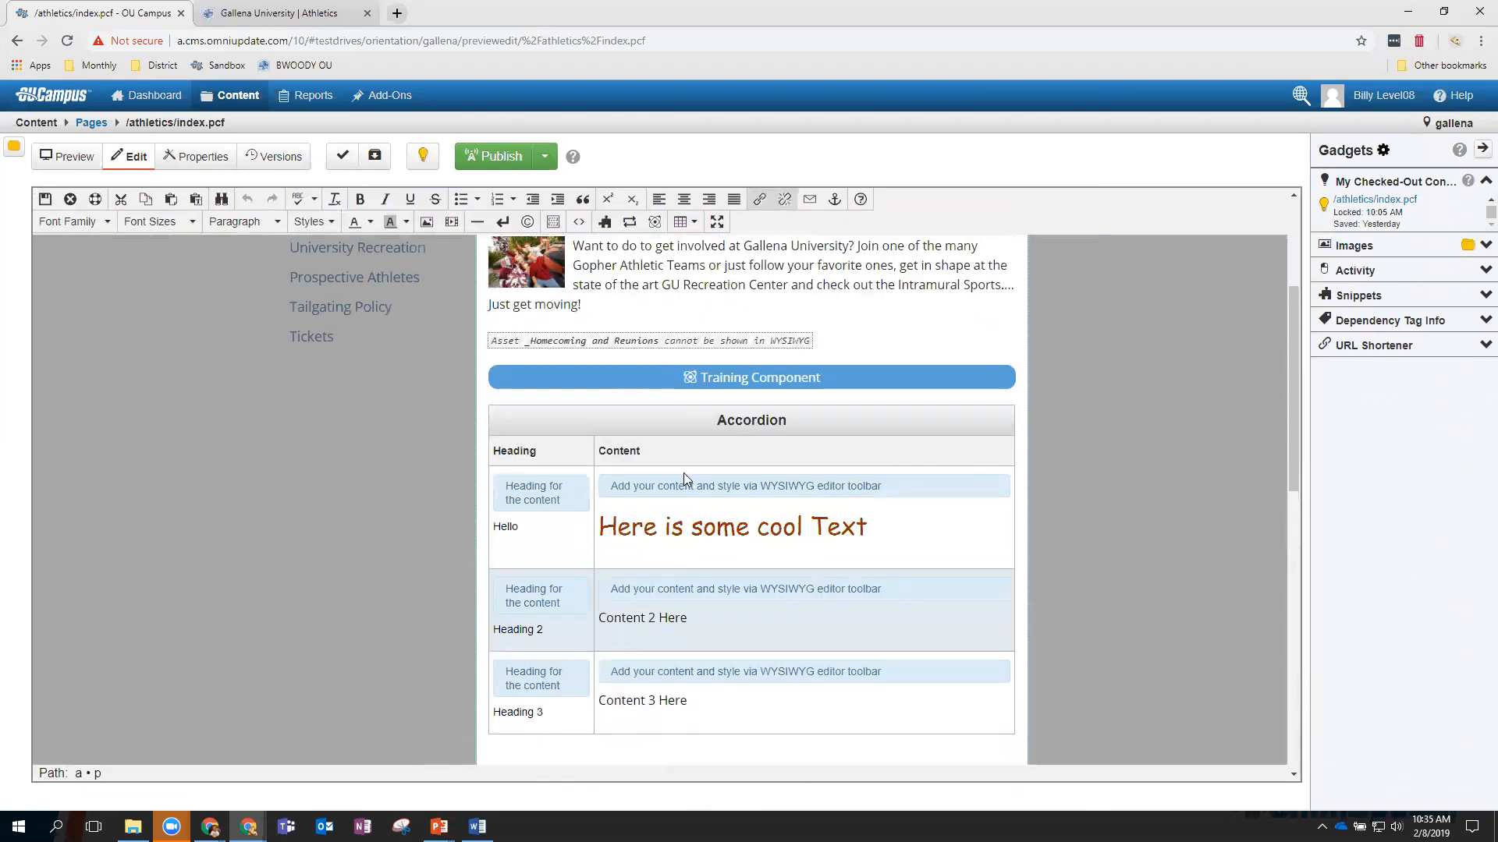
left_click(622, 475)
type("sfkgjsklgjhskjghskjgh")
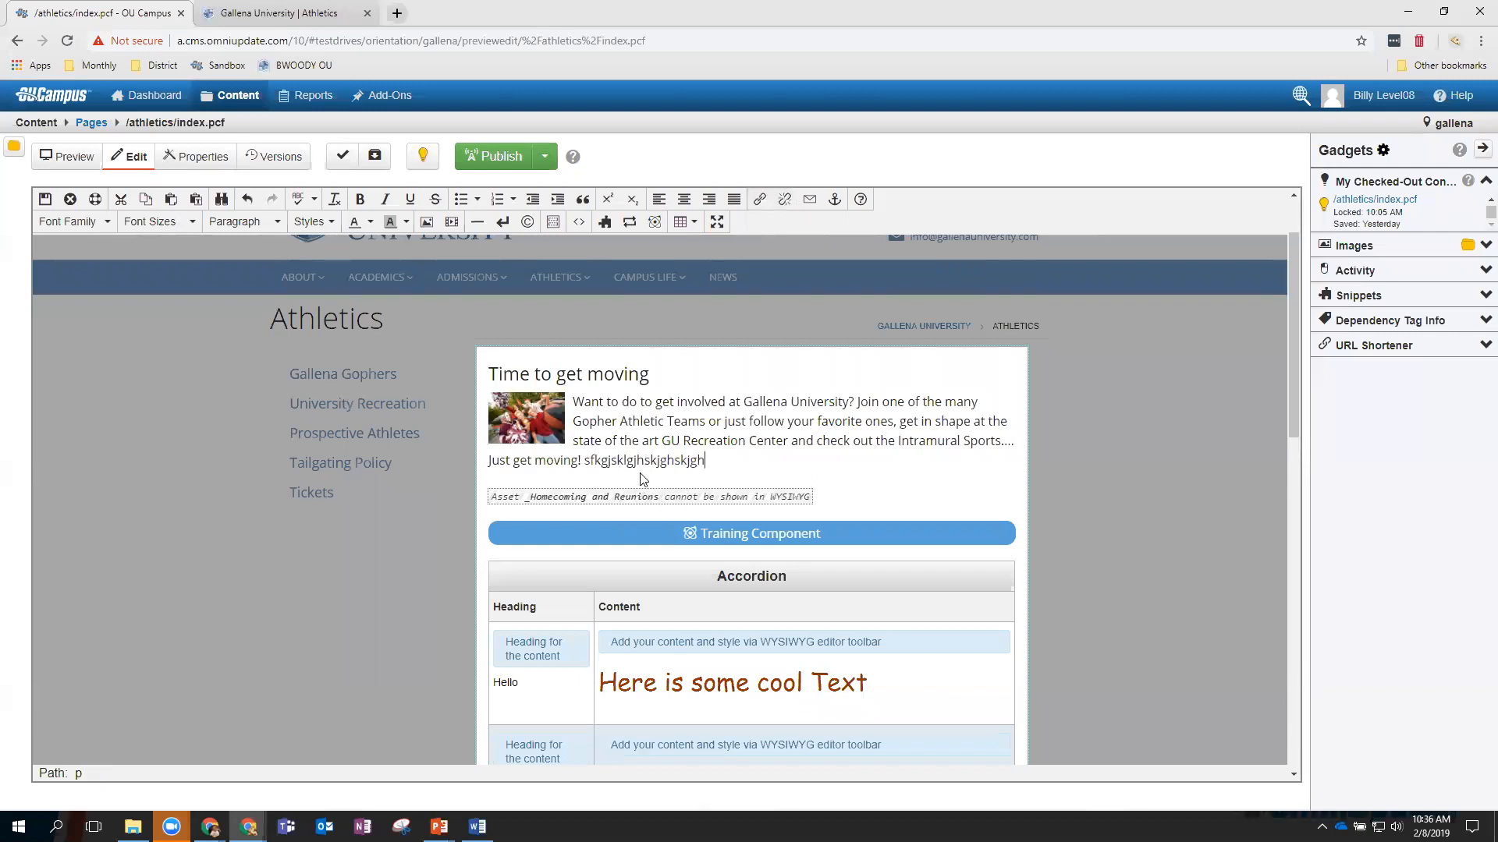
left_click(297, 199)
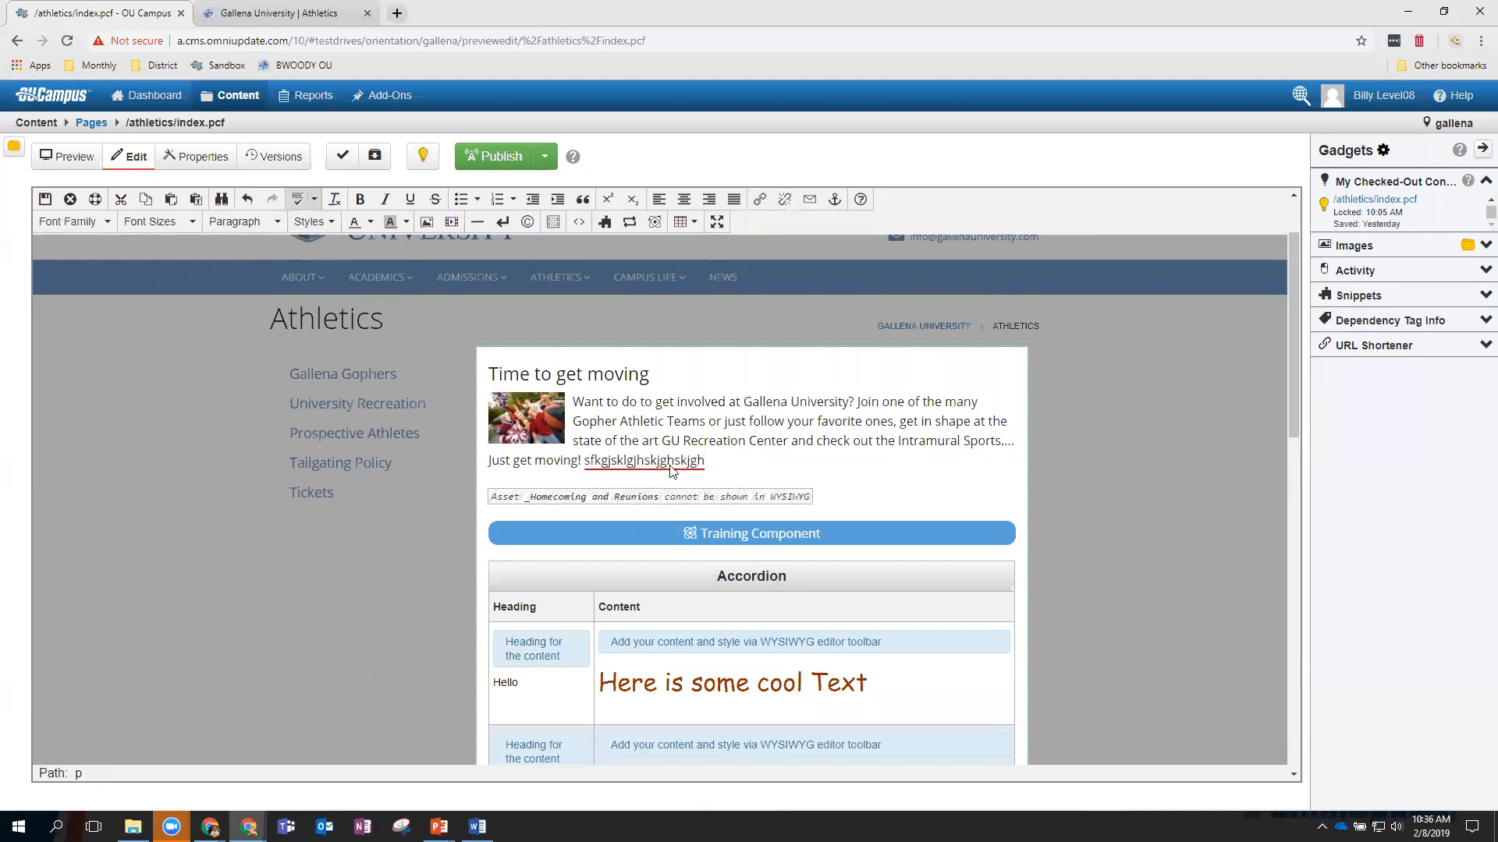
left_click_drag(708, 462, 586, 460)
key("BackSpace")
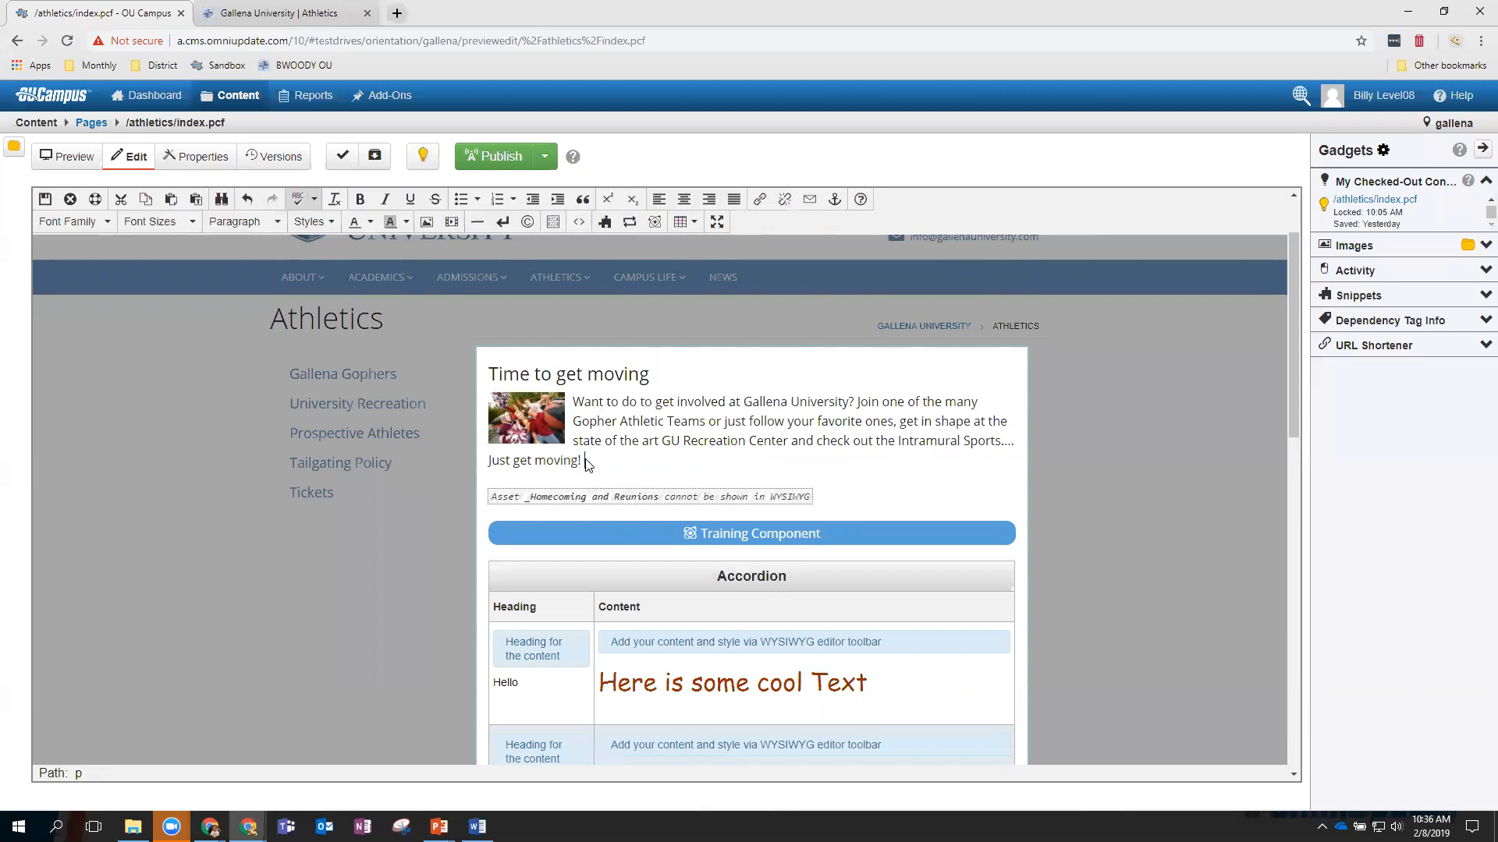
scroll(589, 427, "up", 1)
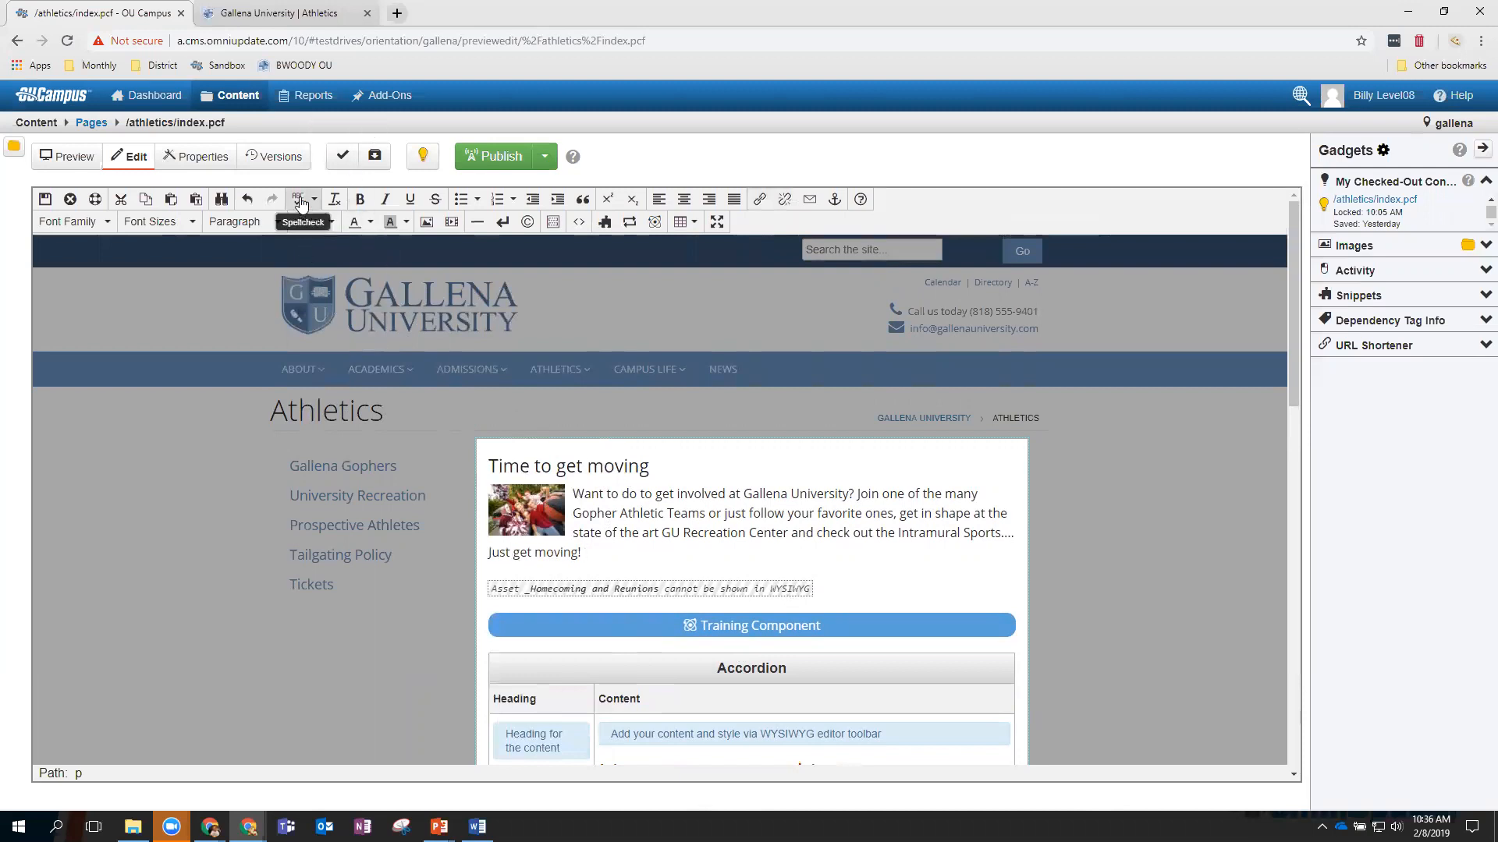
Save and exit, then run the spelling Page Check and confirm no errors.
left_click(44, 205)
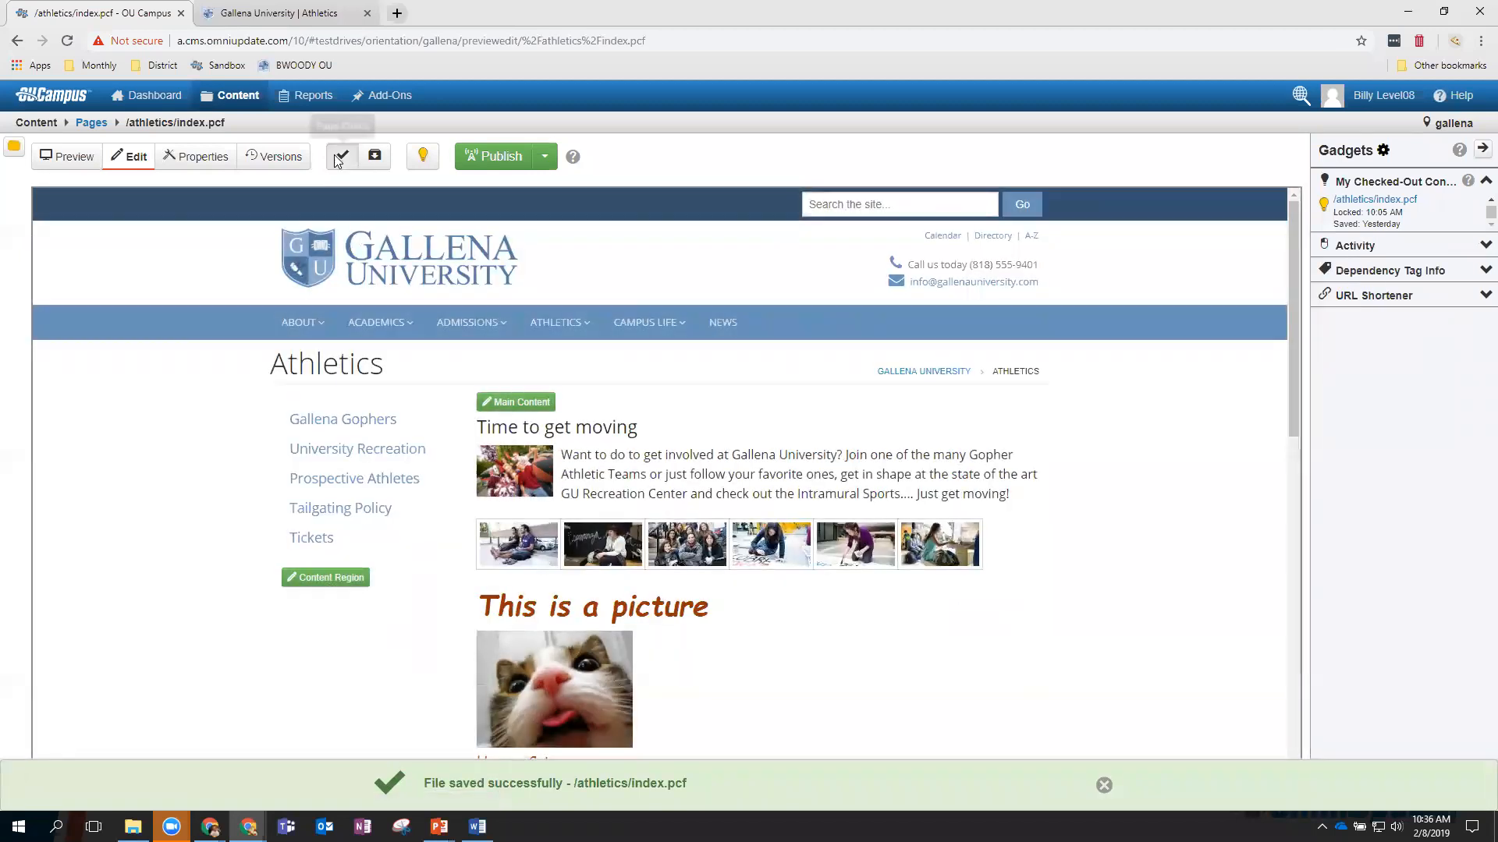
left_click(339, 158)
left_click(593, 355)
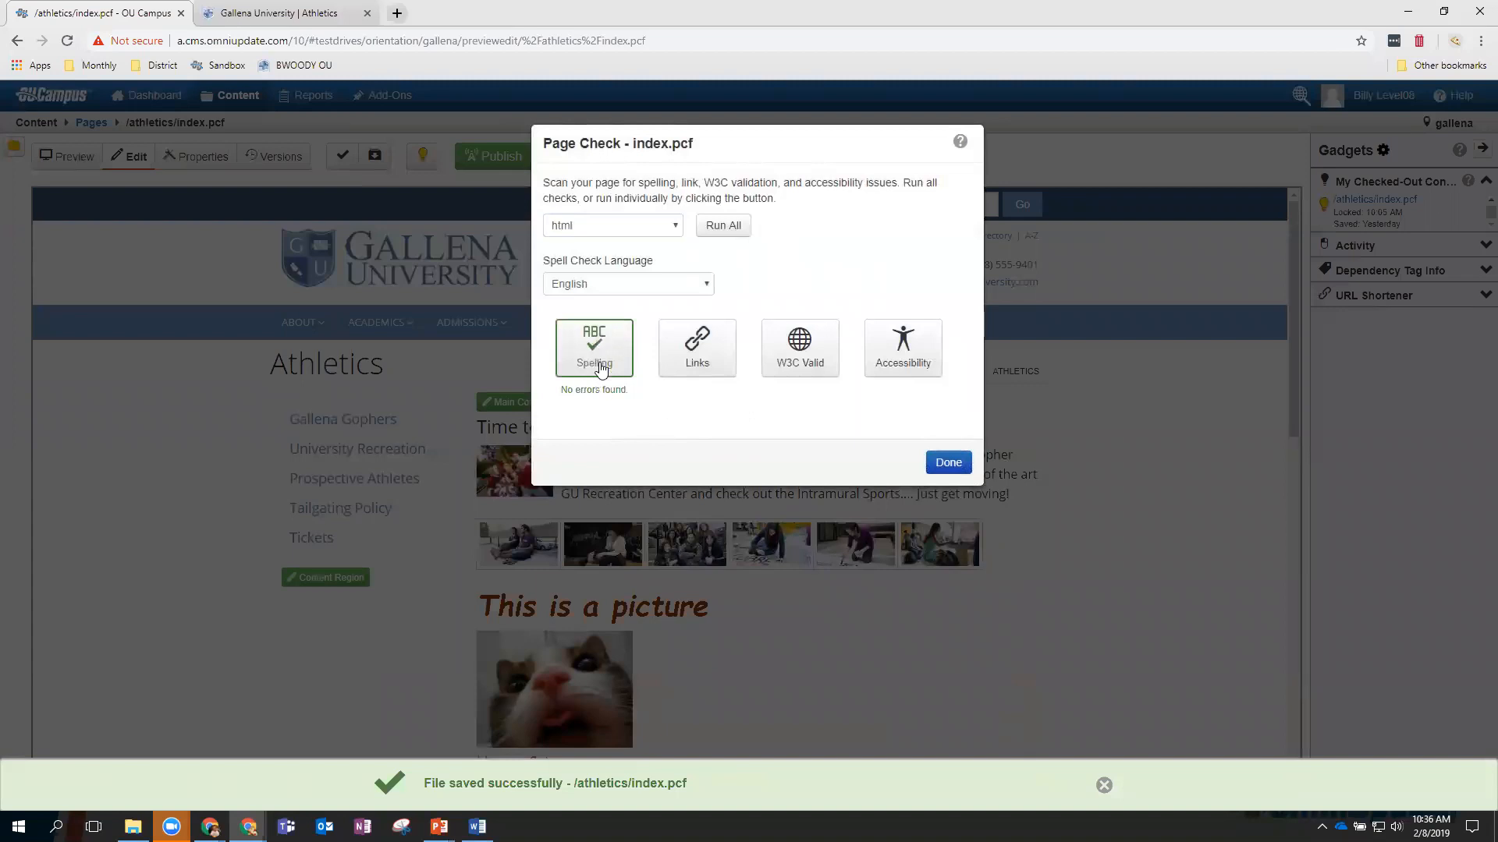
left_click(946, 472)
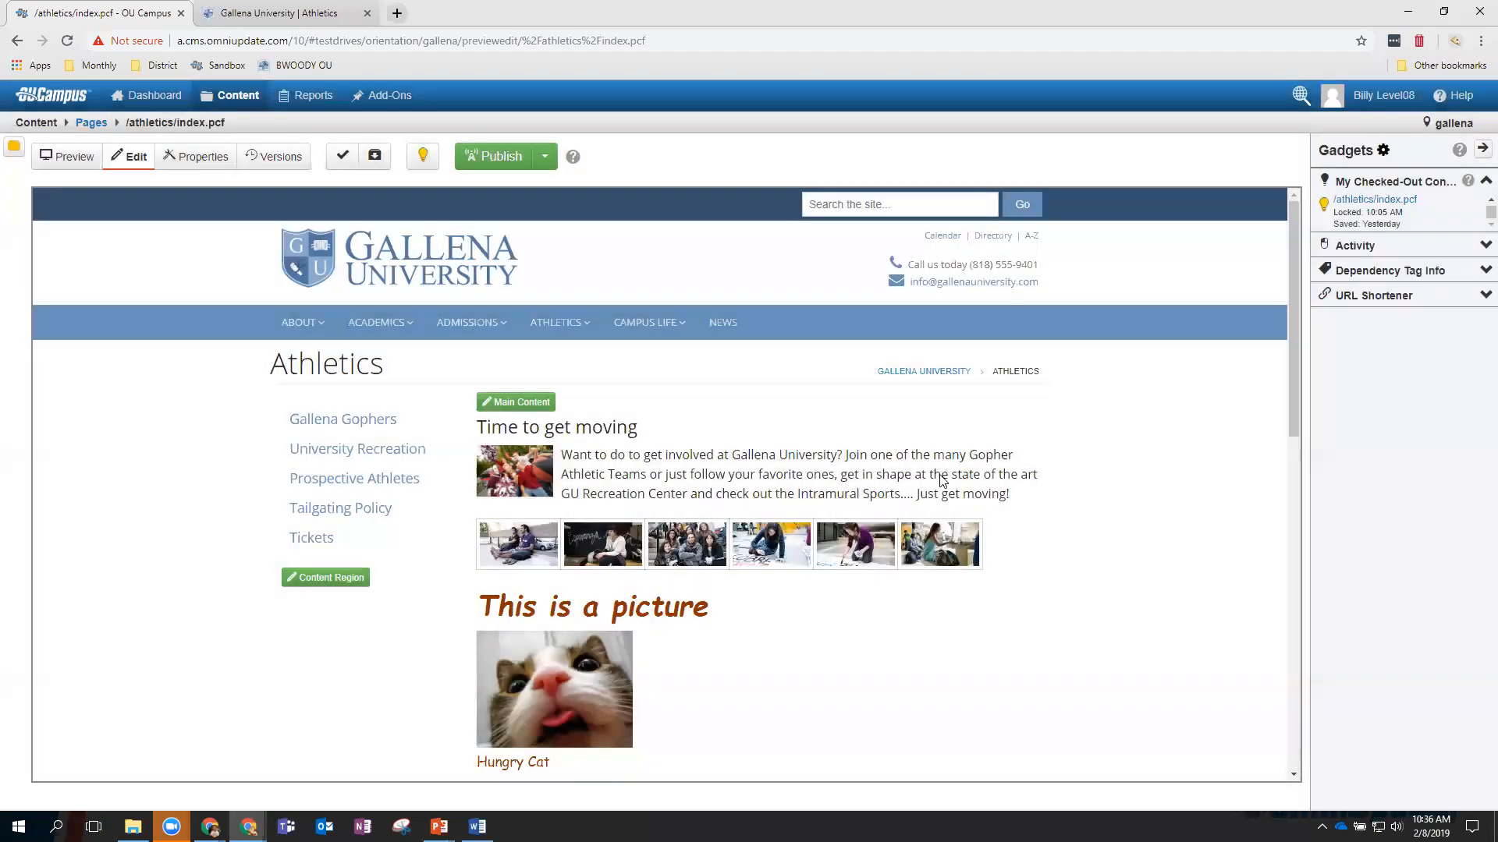
Publish the Athletics page with version description 'Here is my new page, with the cat'.
mouse_move(647, 322)
left_click(490, 157)
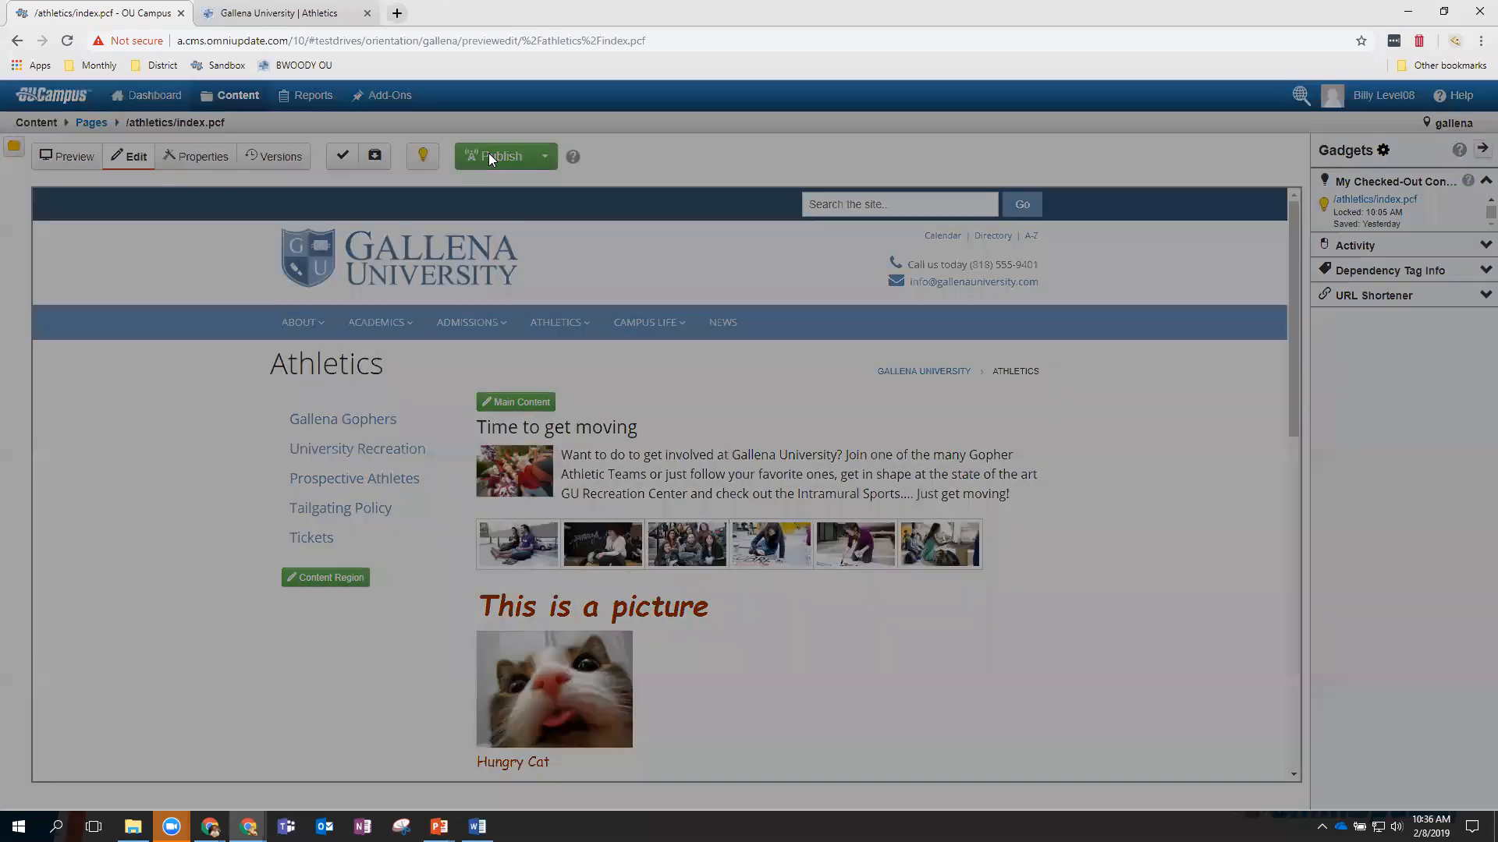
left_click(691, 456)
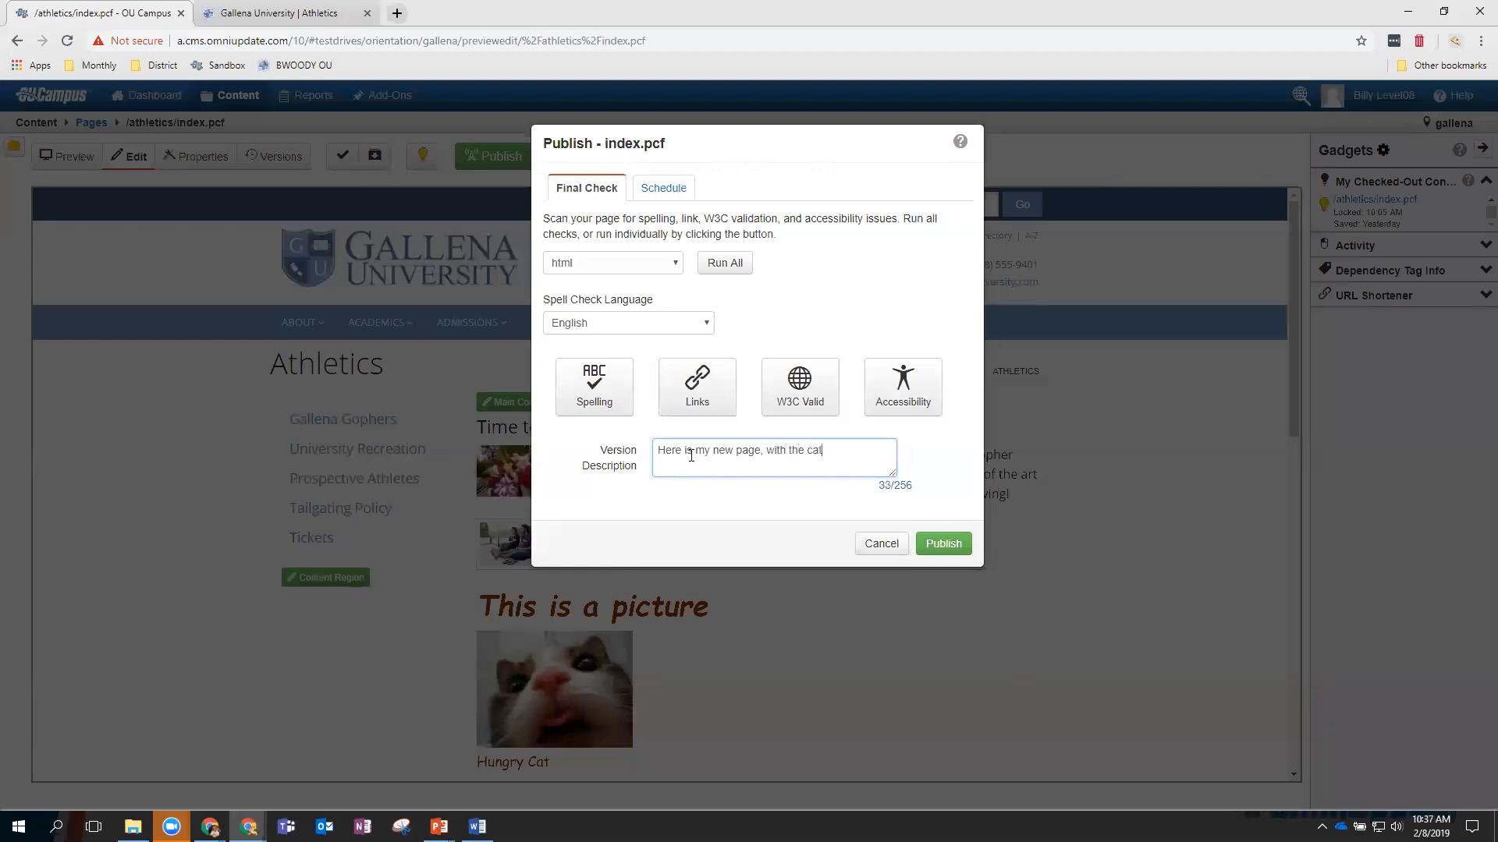
left_click(940, 544)
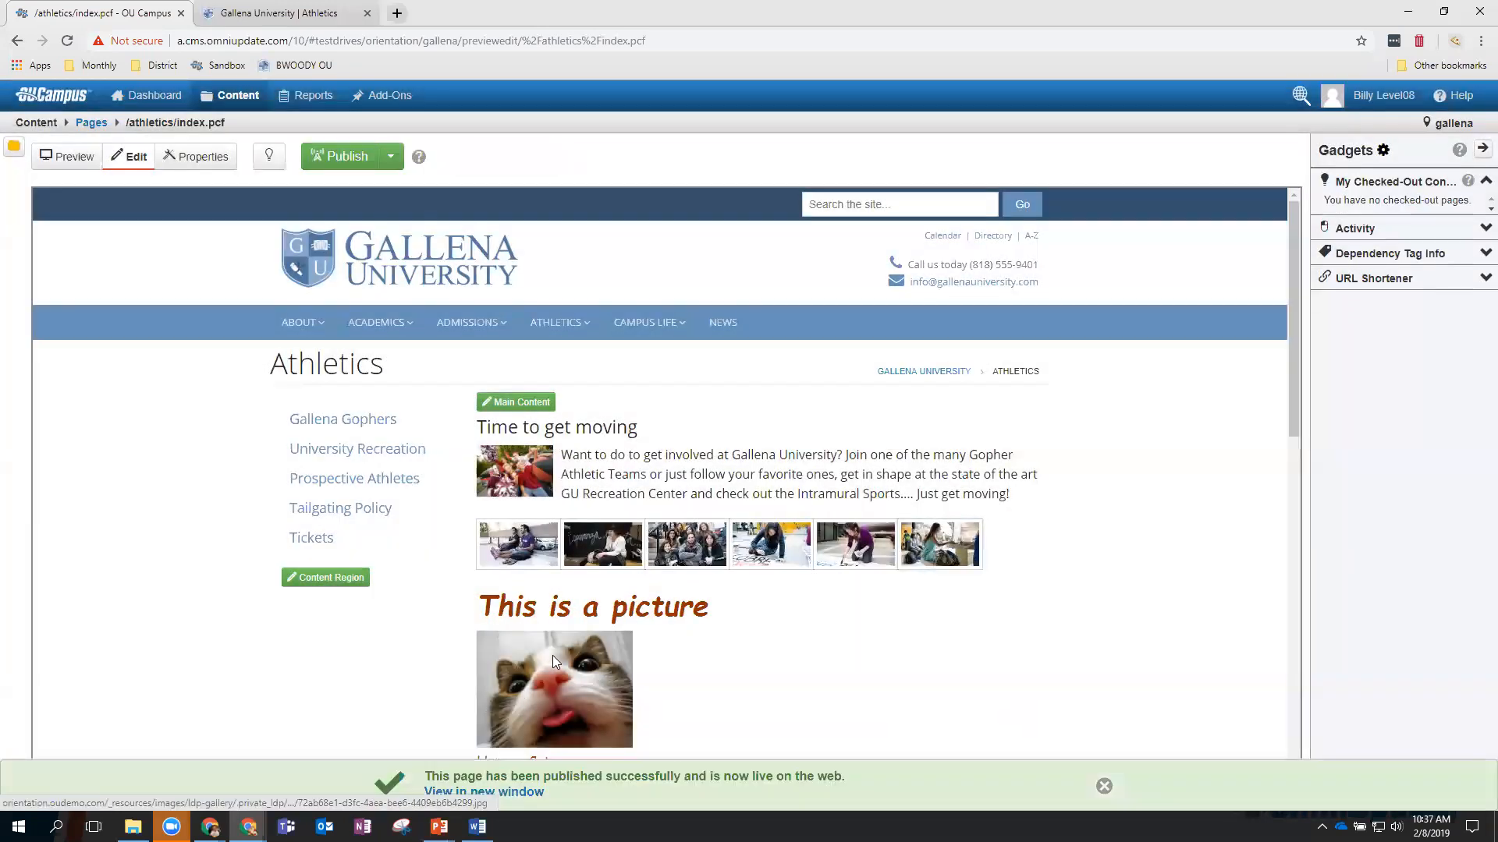
View the newly published Athletics page live in a new browser tab.
left_click(529, 792)
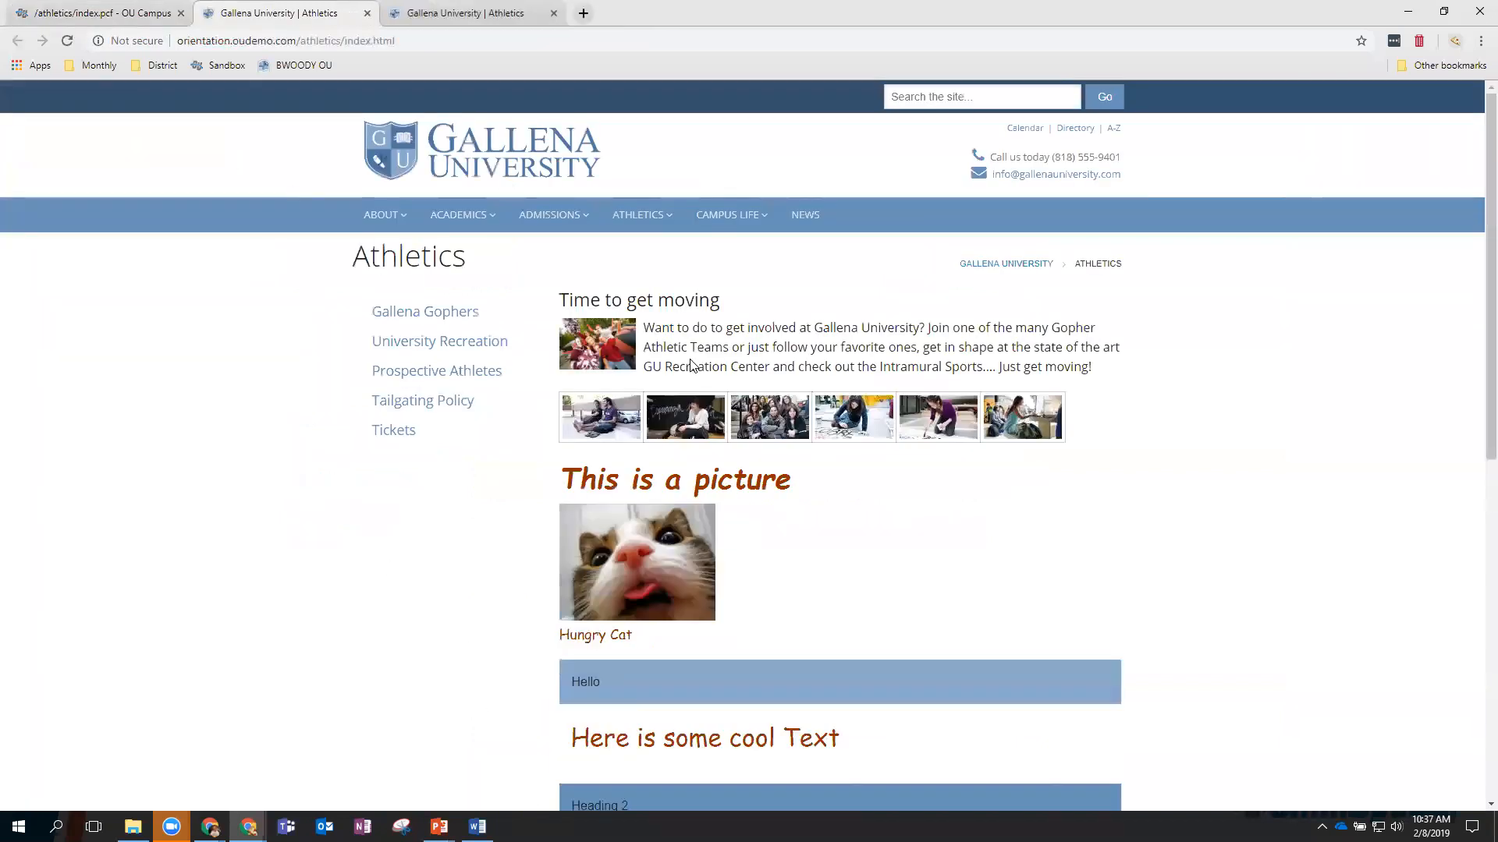
scroll(792, 525, "down", 4)
scroll(792, 525, "up", 4)
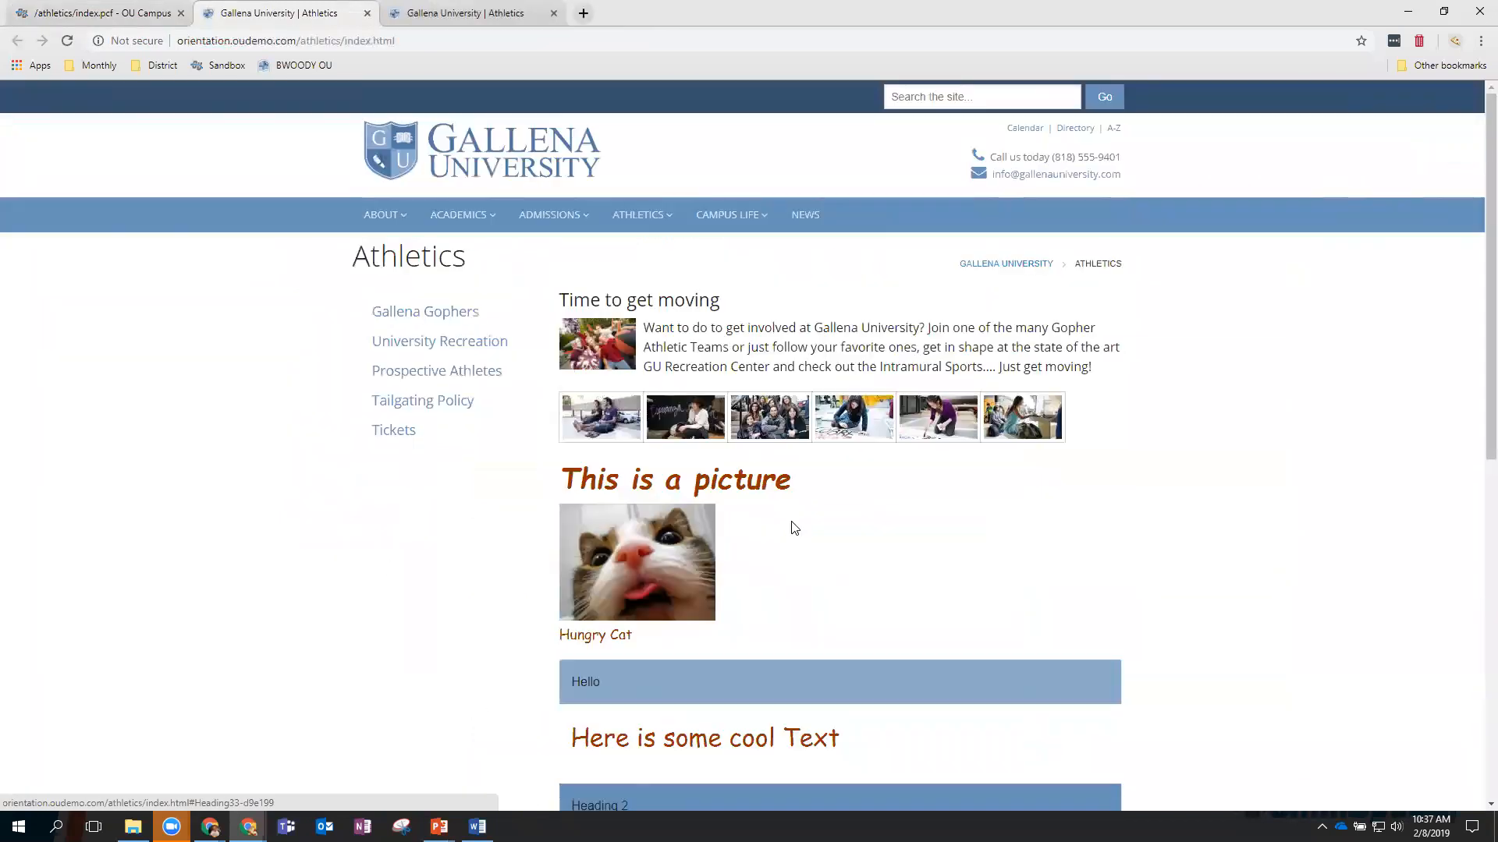
Return to the OU Campus tab and review the published Athletics page there.
left_click(99, 17)
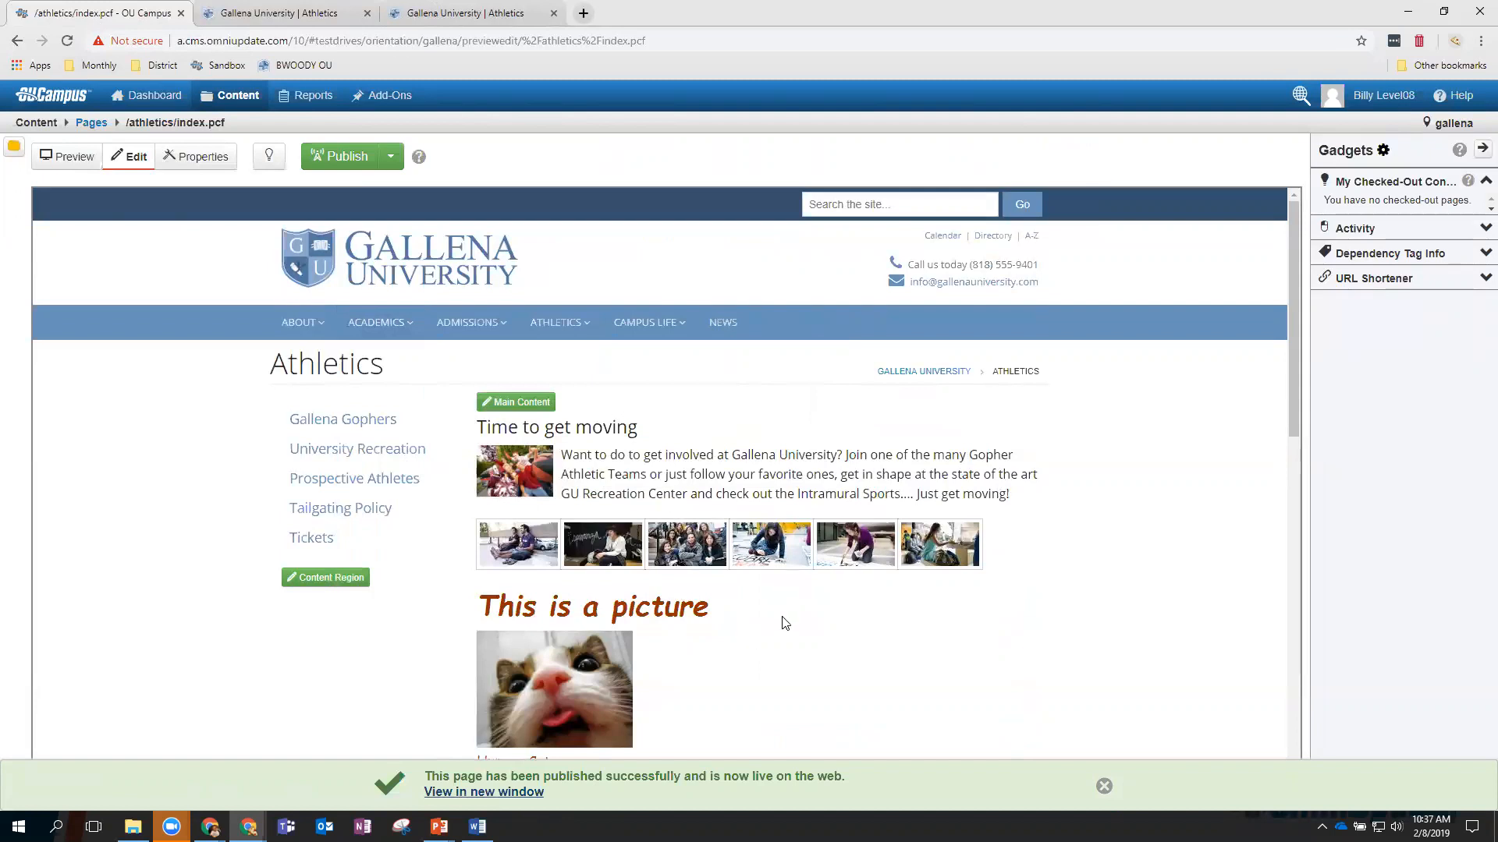
scroll(782, 628, "down", 1)
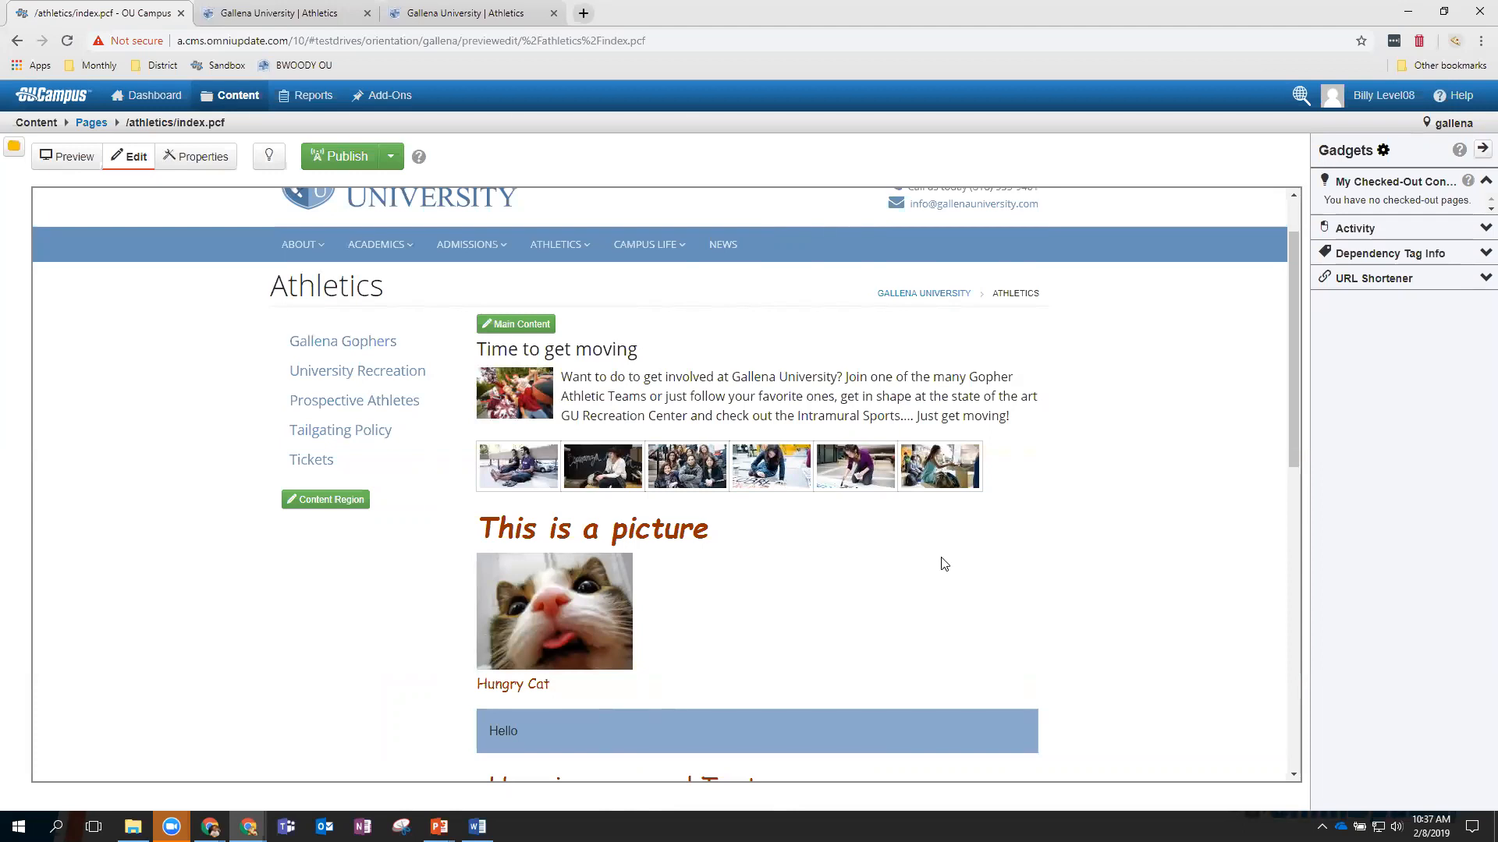
left_click(1480, 43)
In a new incognito window, go to Gallena Home via the Monthly bookmark and open ATHLETICS.
left_click(1418, 103)
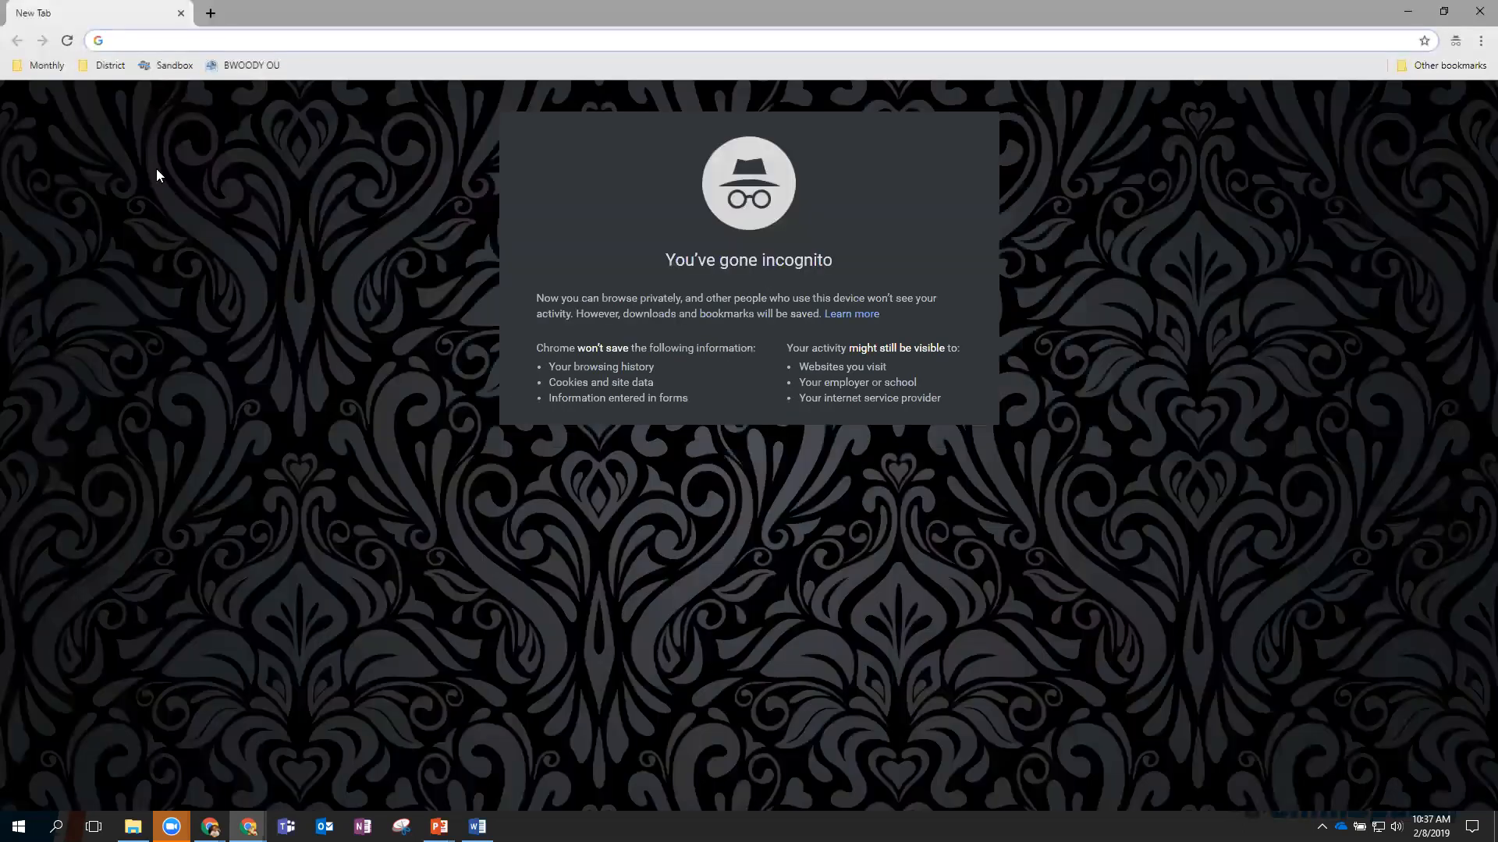
left_click(45, 64)
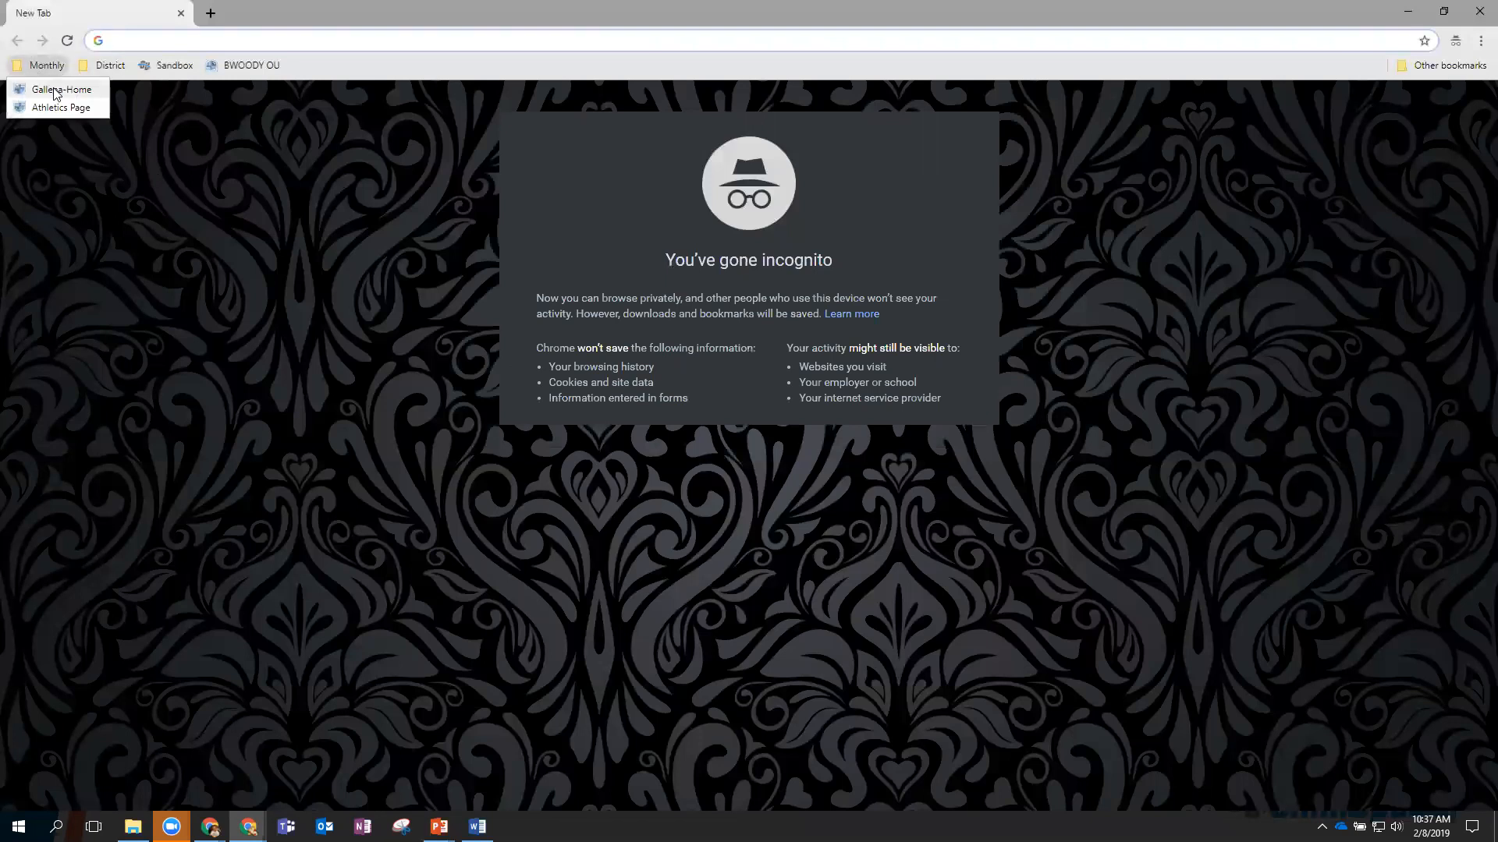
left_click(51, 91)
scroll(520, 422, "down", 8)
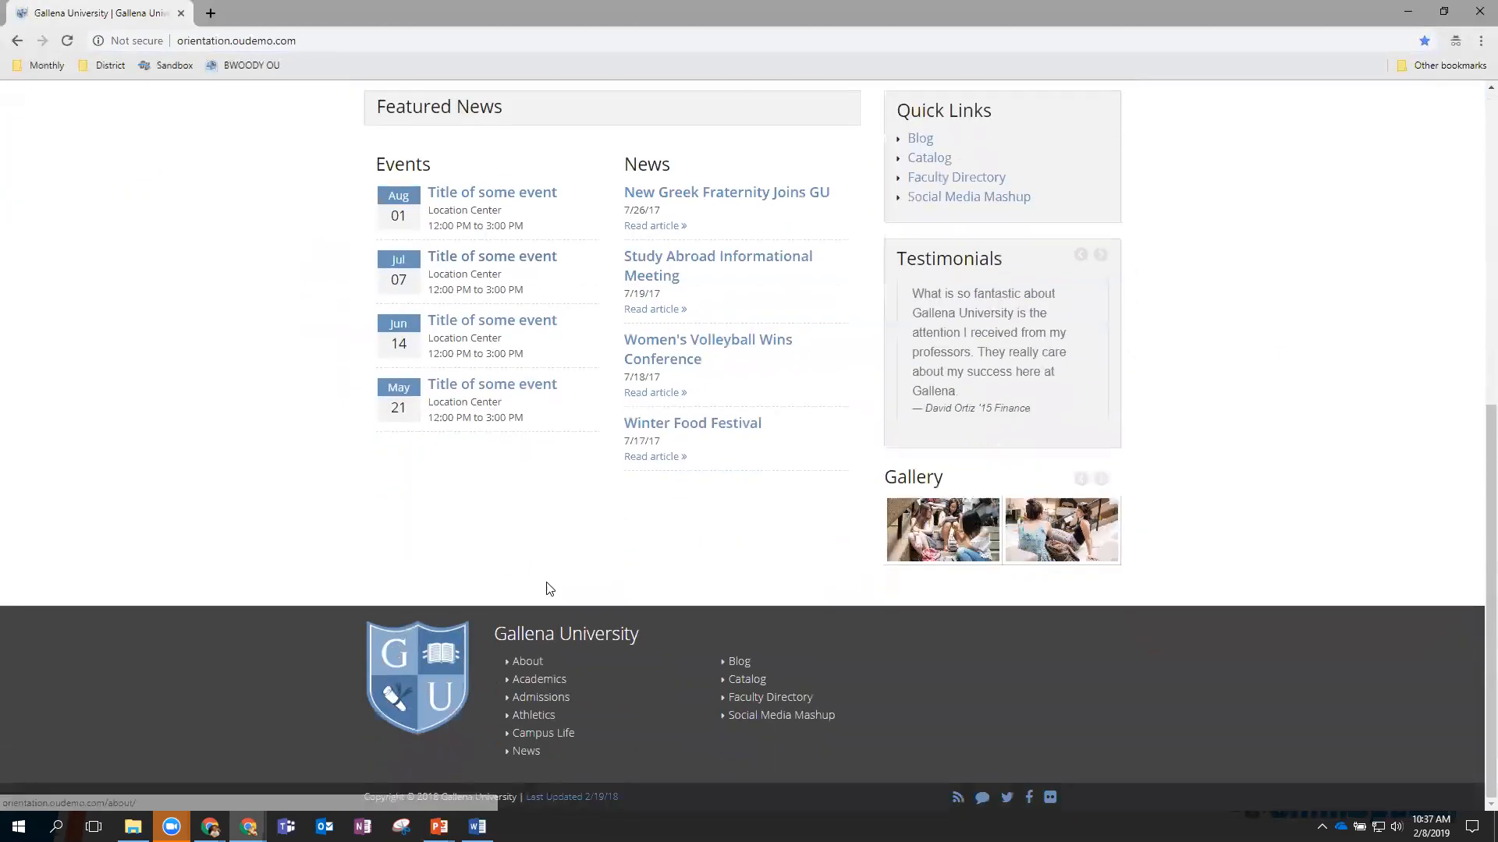
scroll(592, 546, "up", 3)
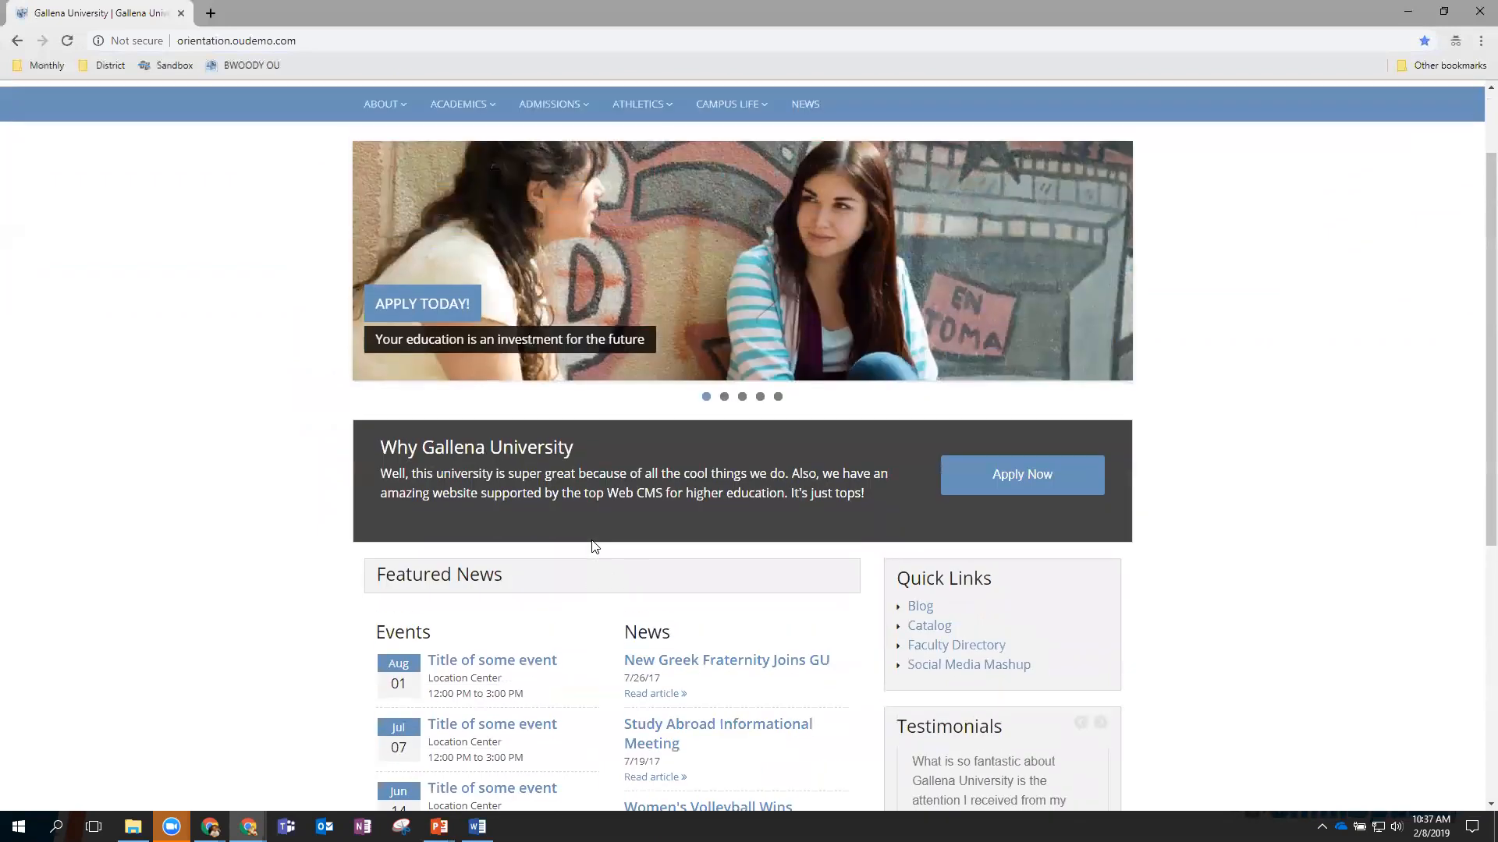
scroll(591, 549, "down", 2)
scroll(585, 468, "up", 6)
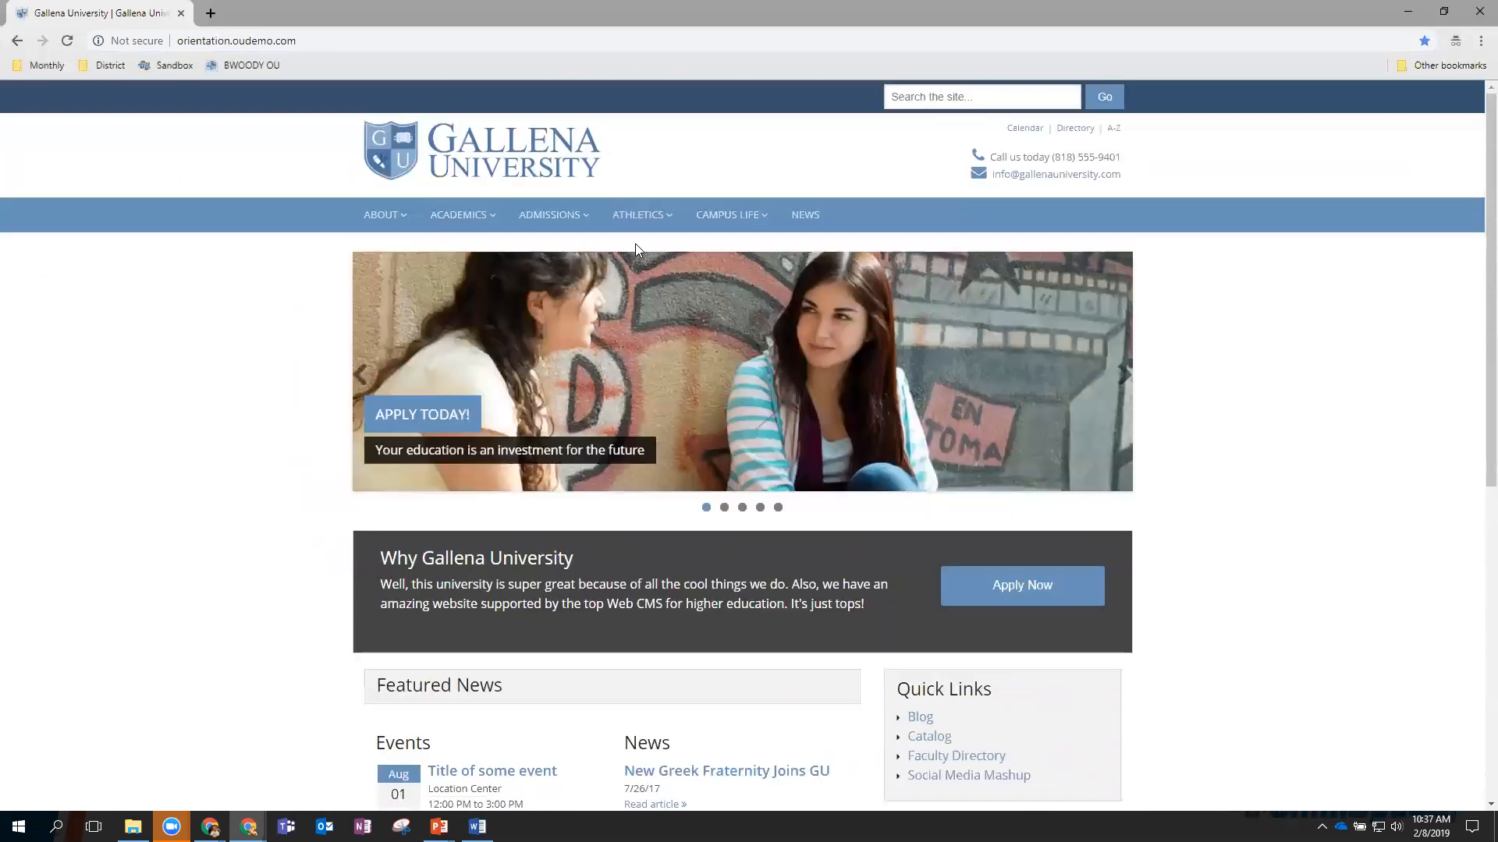
mouse_move(630, 223)
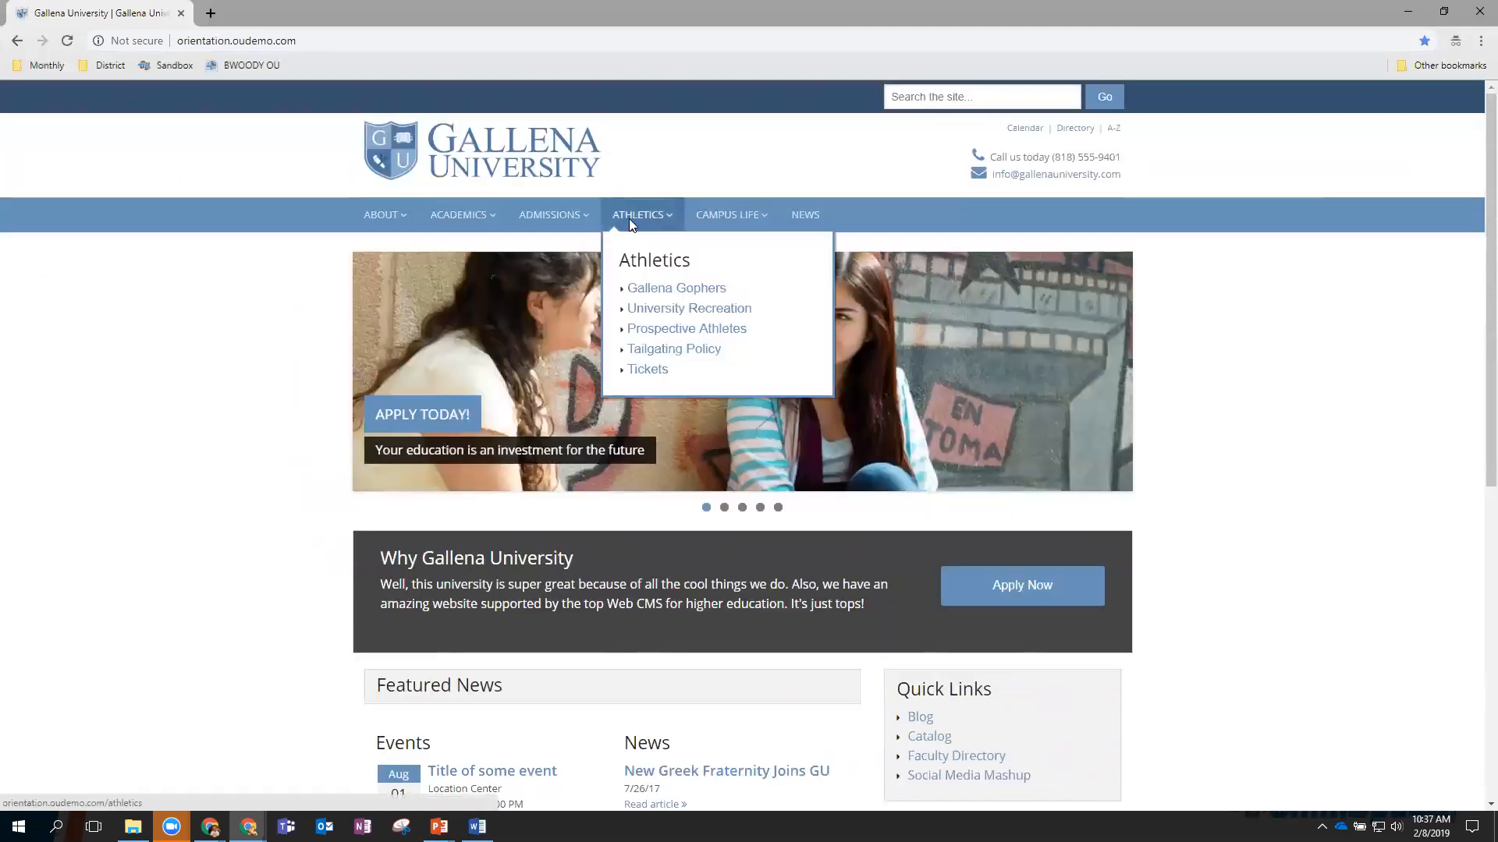
left_click(632, 224)
scroll(616, 460, "down", 9)
Use the footer Last Updated link to log in to OU Campus as the second user.
left_click(560, 799)
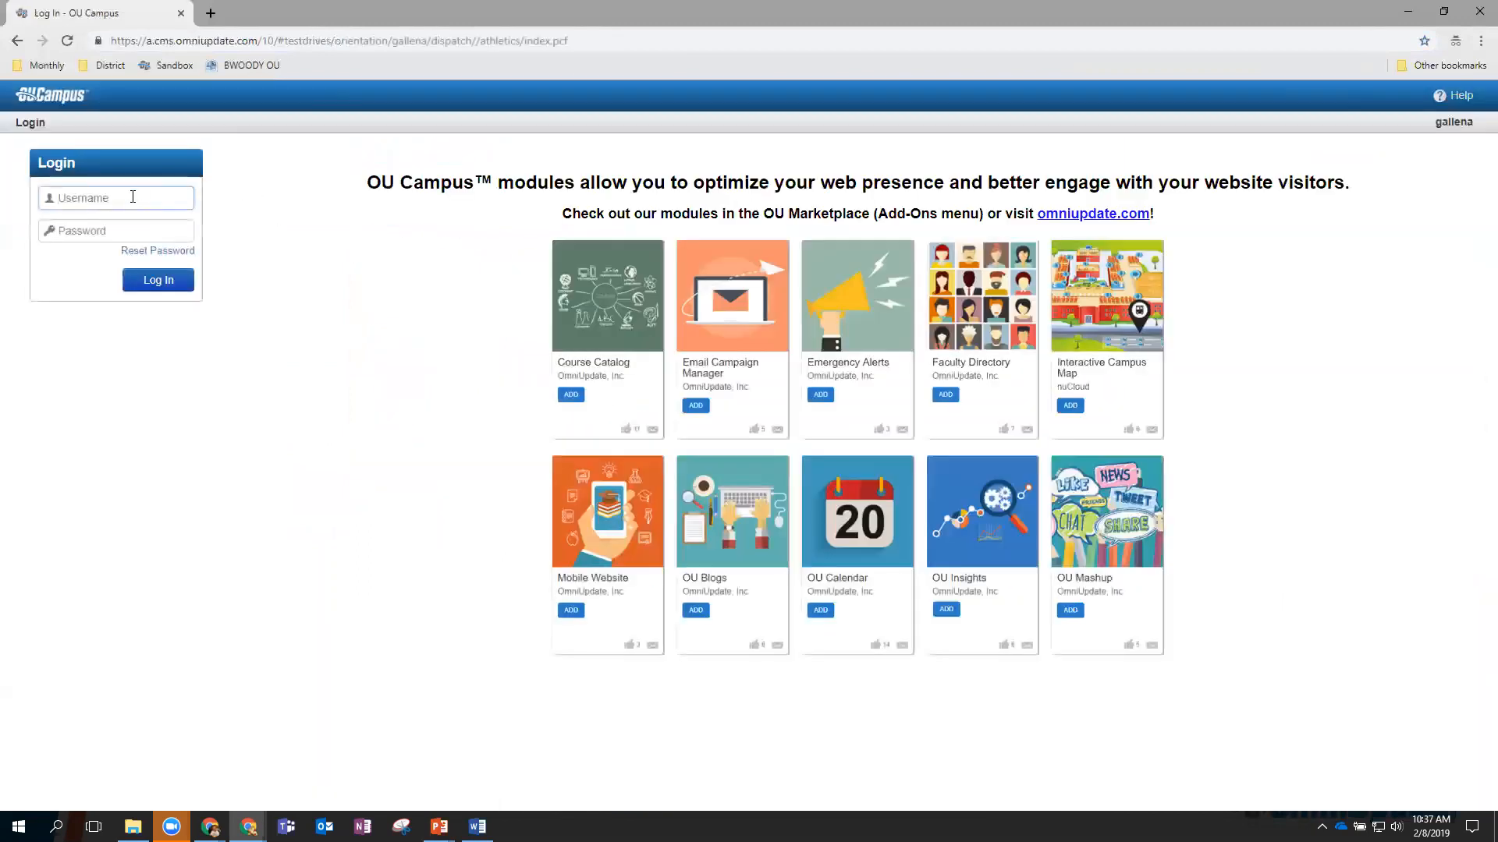
type("zz-level06")
key("Tab")
type("*")
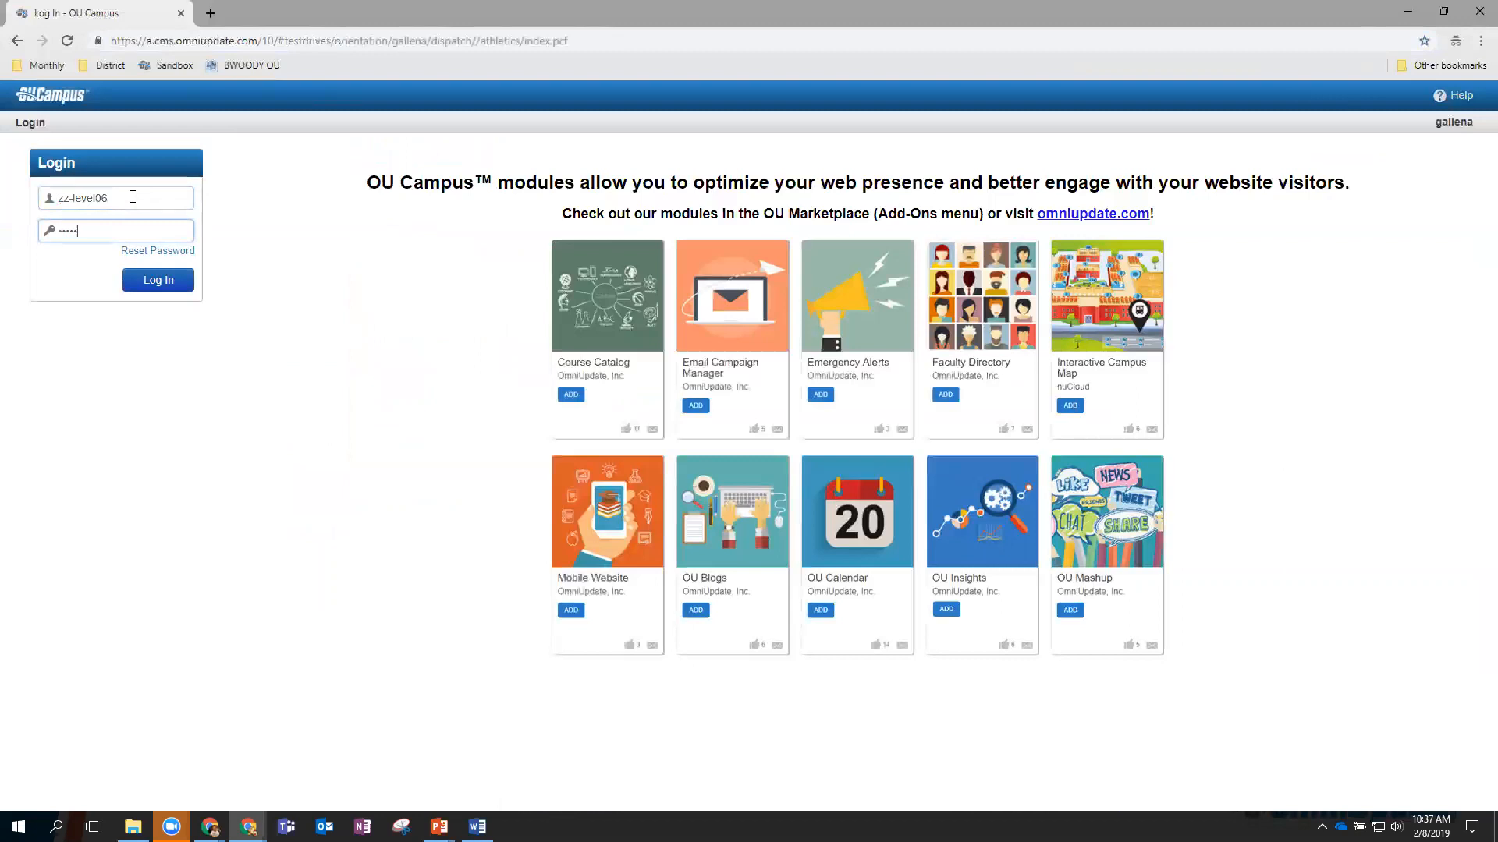
left_click(188, 287)
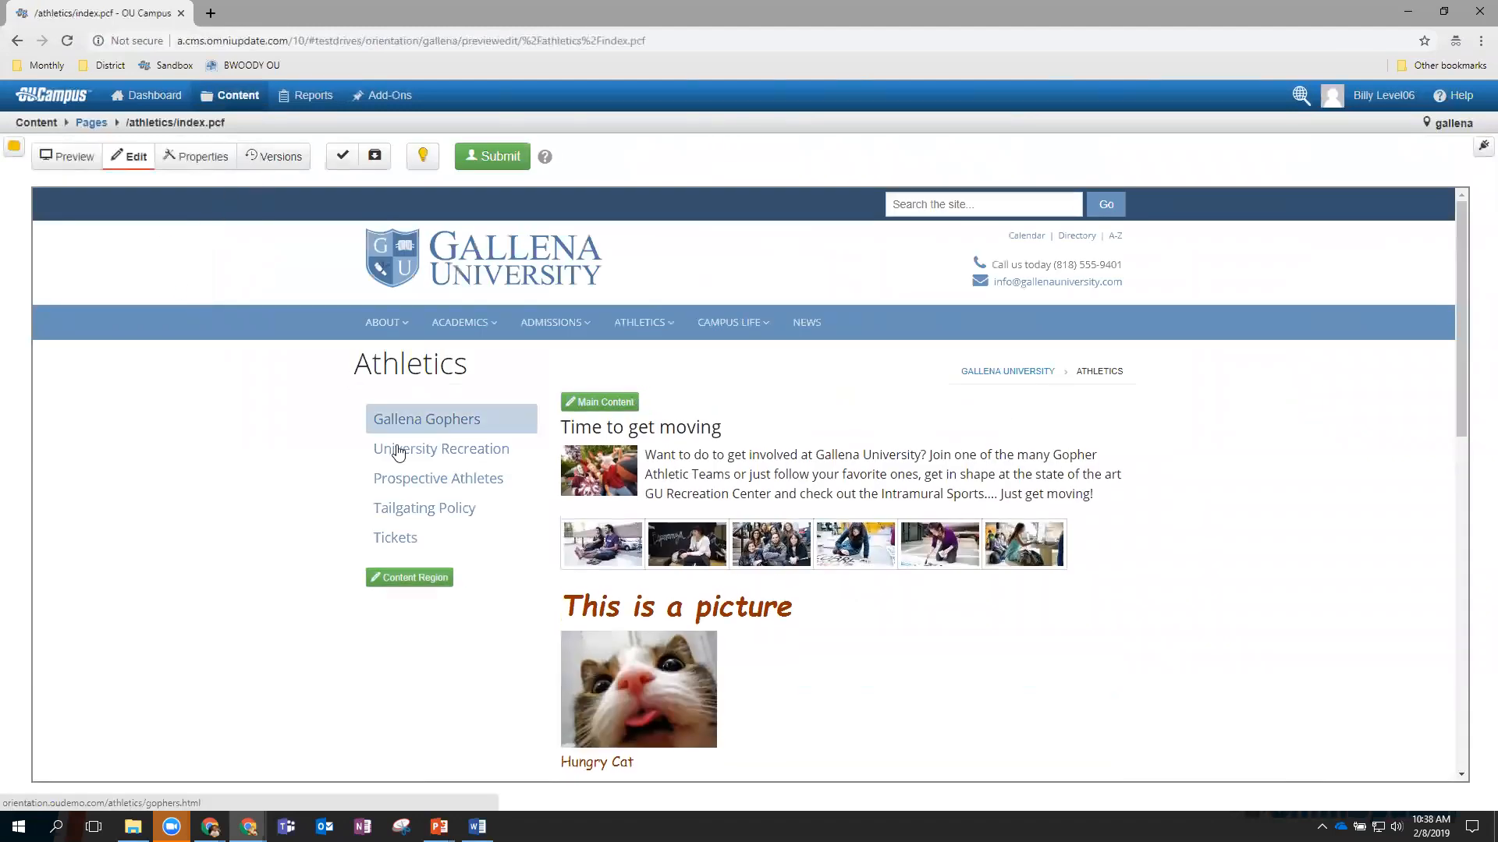
left_click(613, 409)
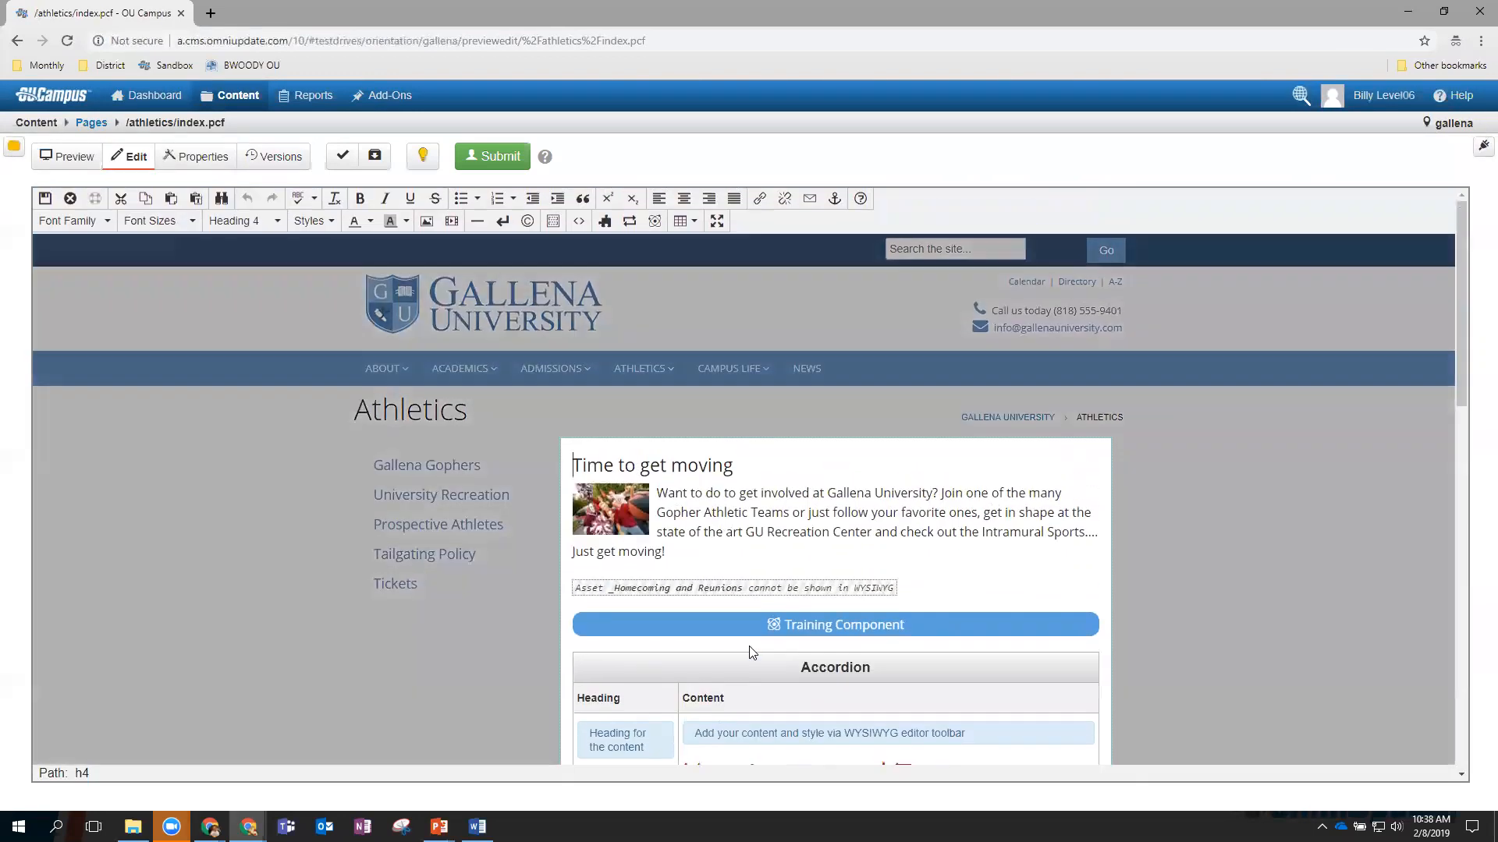
left_click(45, 200)
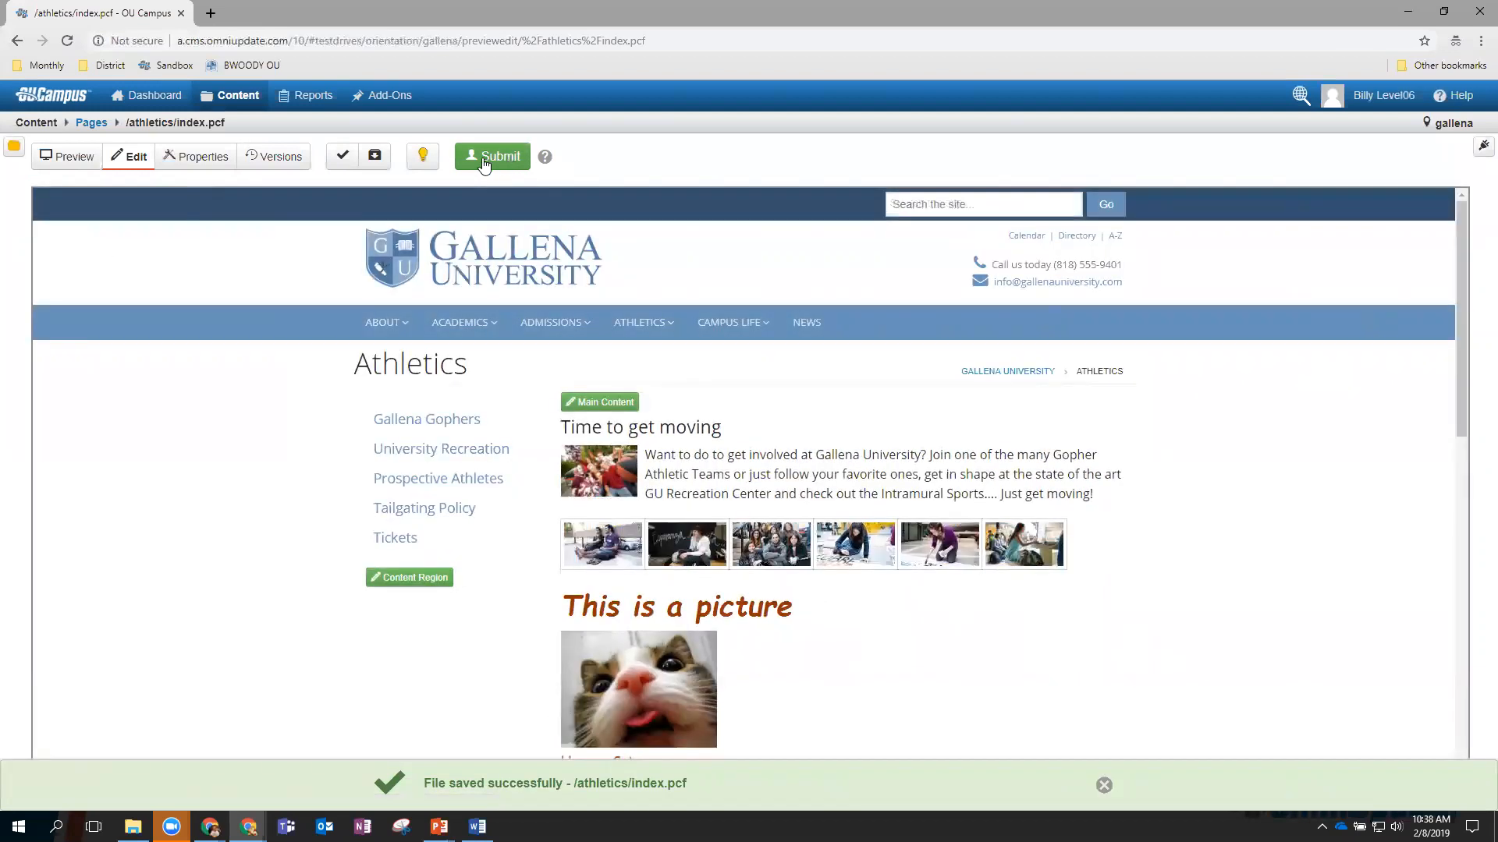
left_click(483, 159)
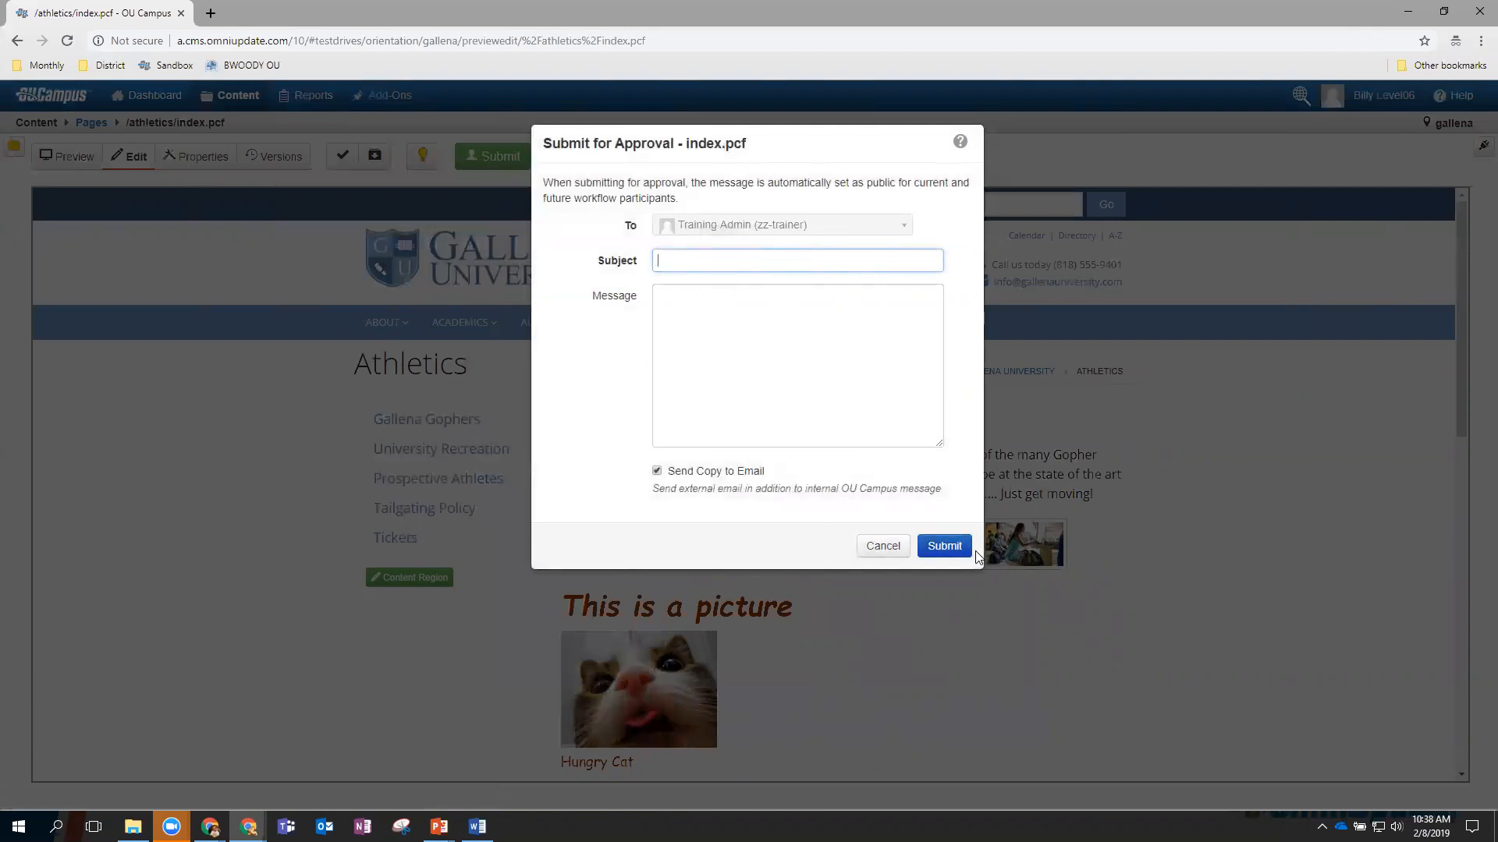
left_click(879, 552)
left_click(882, 569)
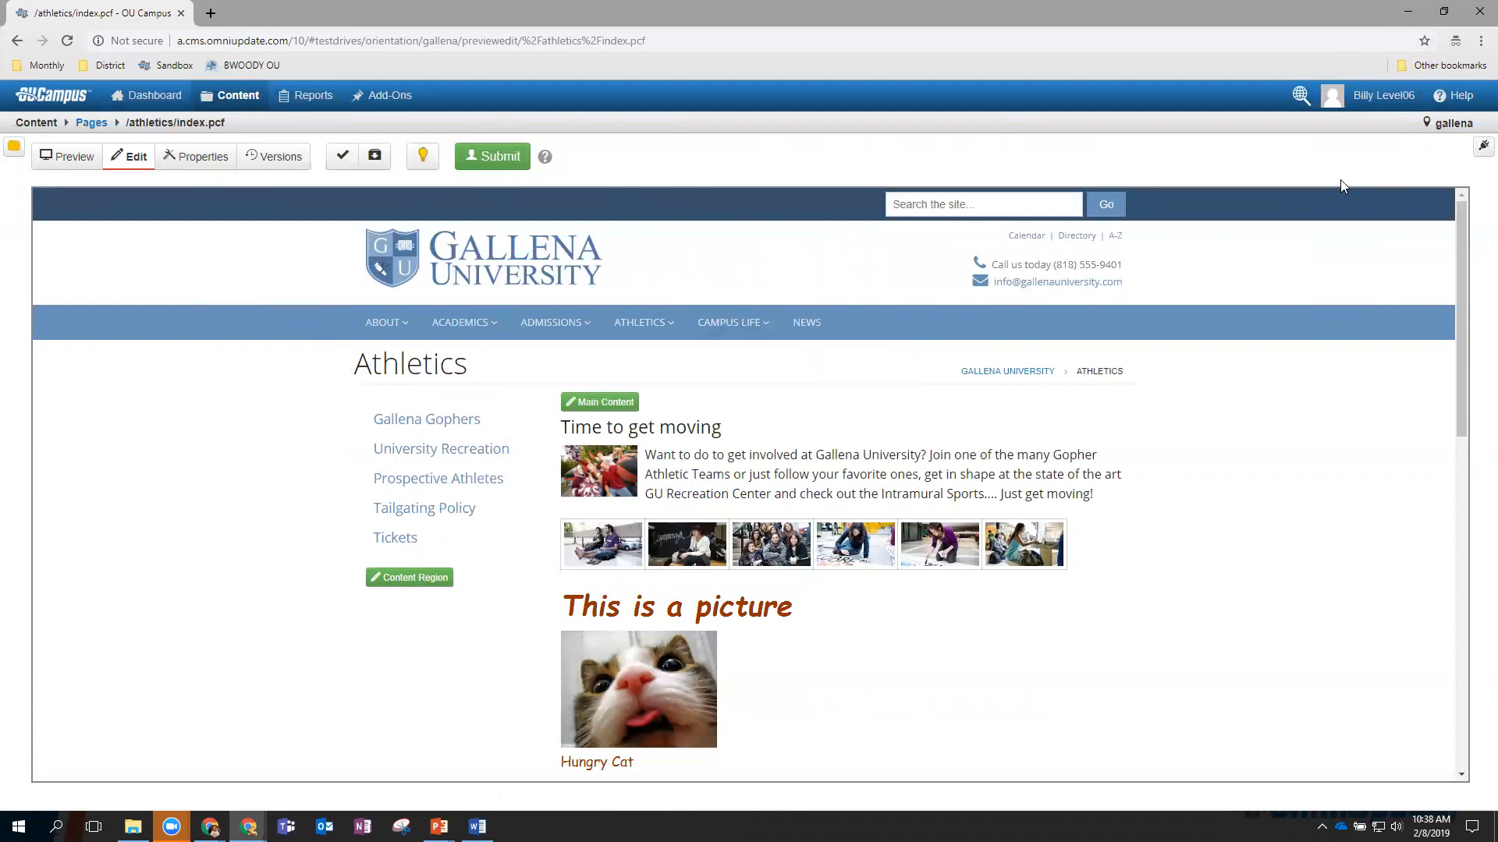
Try checking out the Athletics page in the first window and dismiss the access-denied message.
mouse_move(736, 365)
left_click(1408, 11)
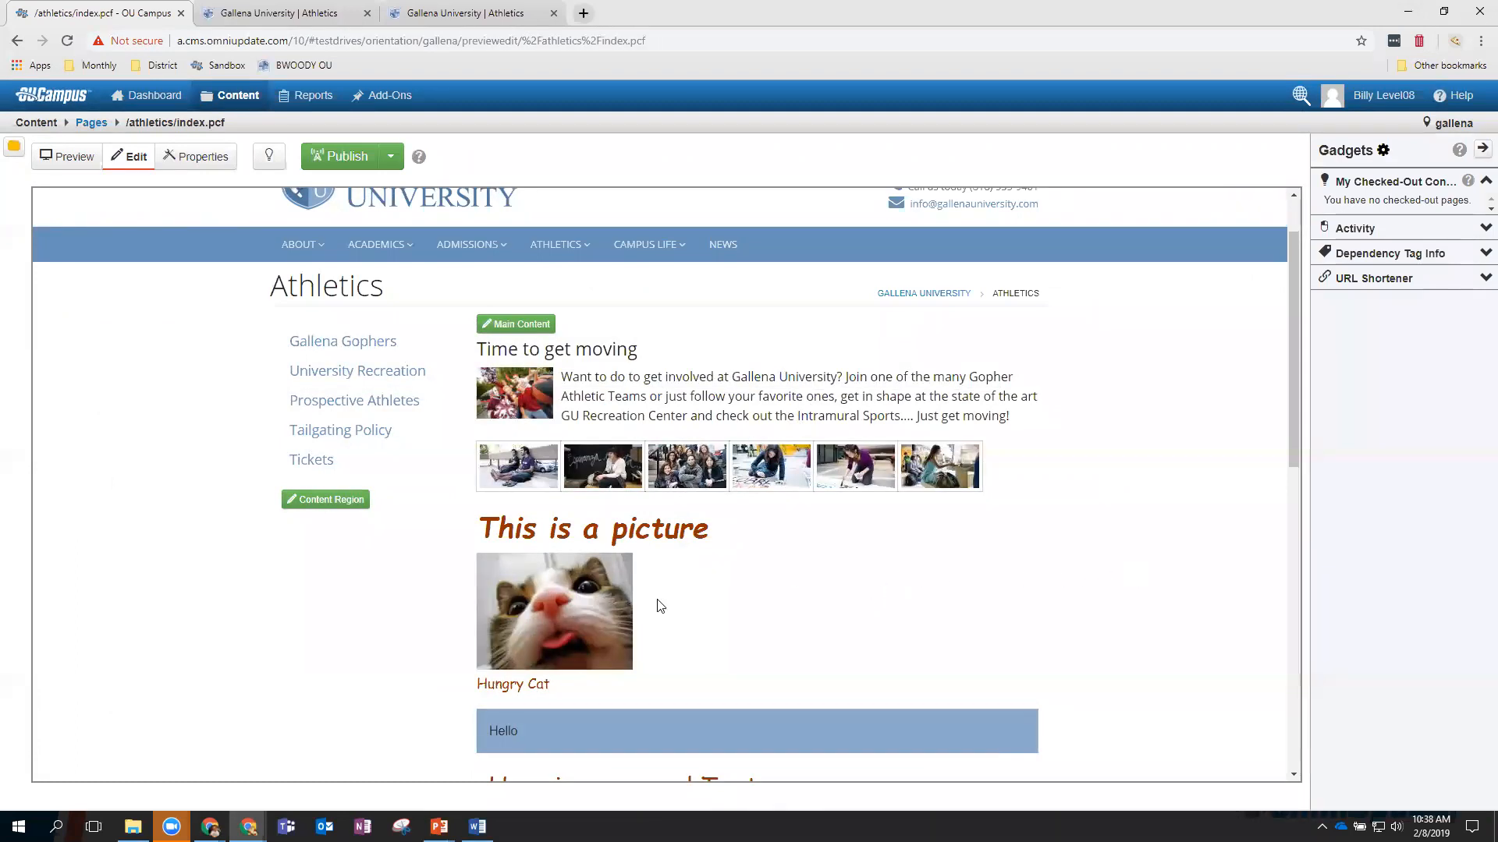
left_click(269, 159)
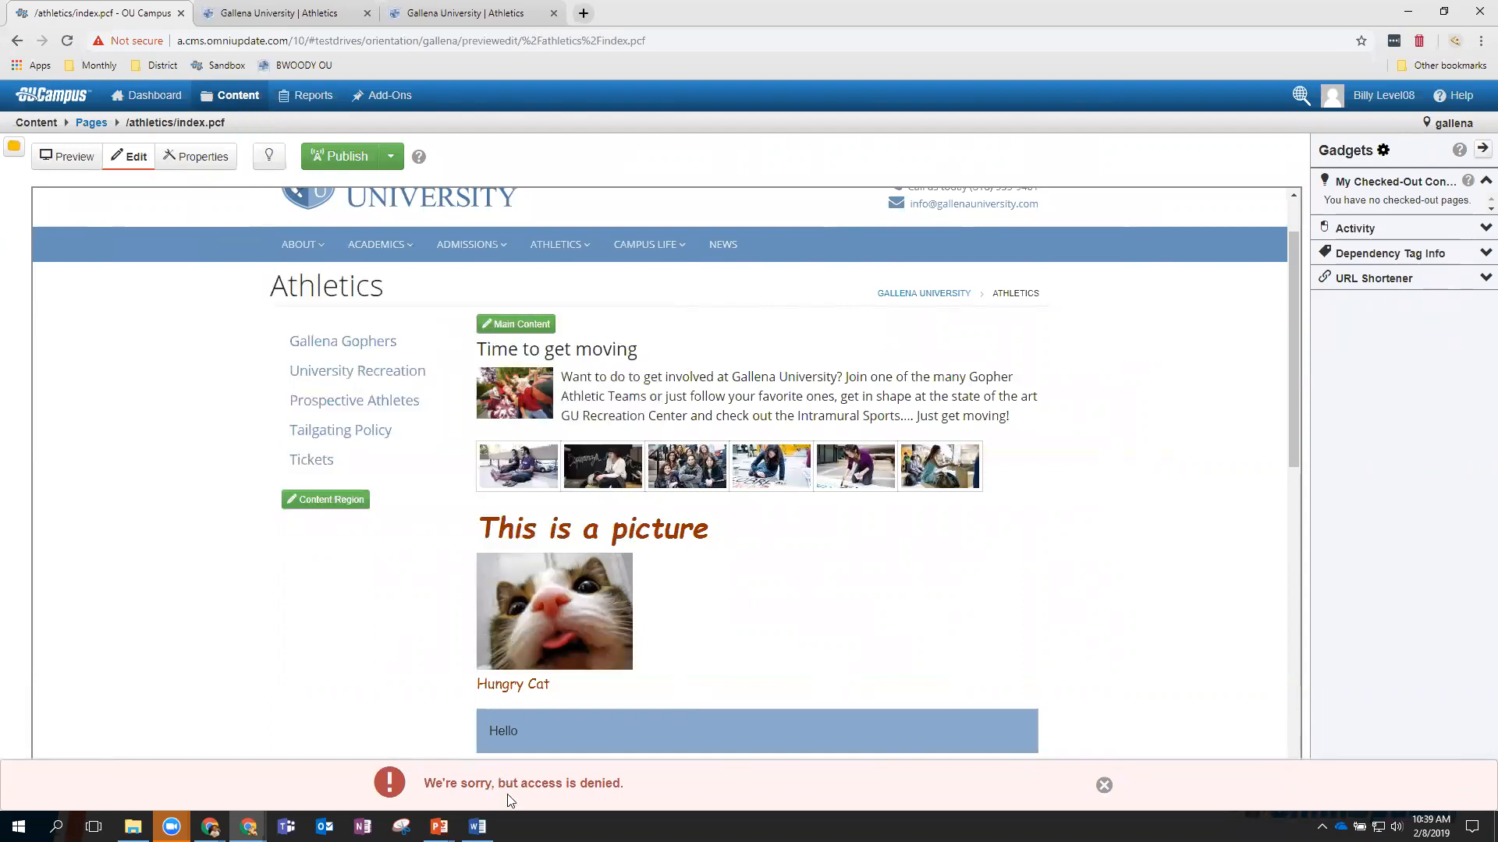
mouse_move(205, 85)
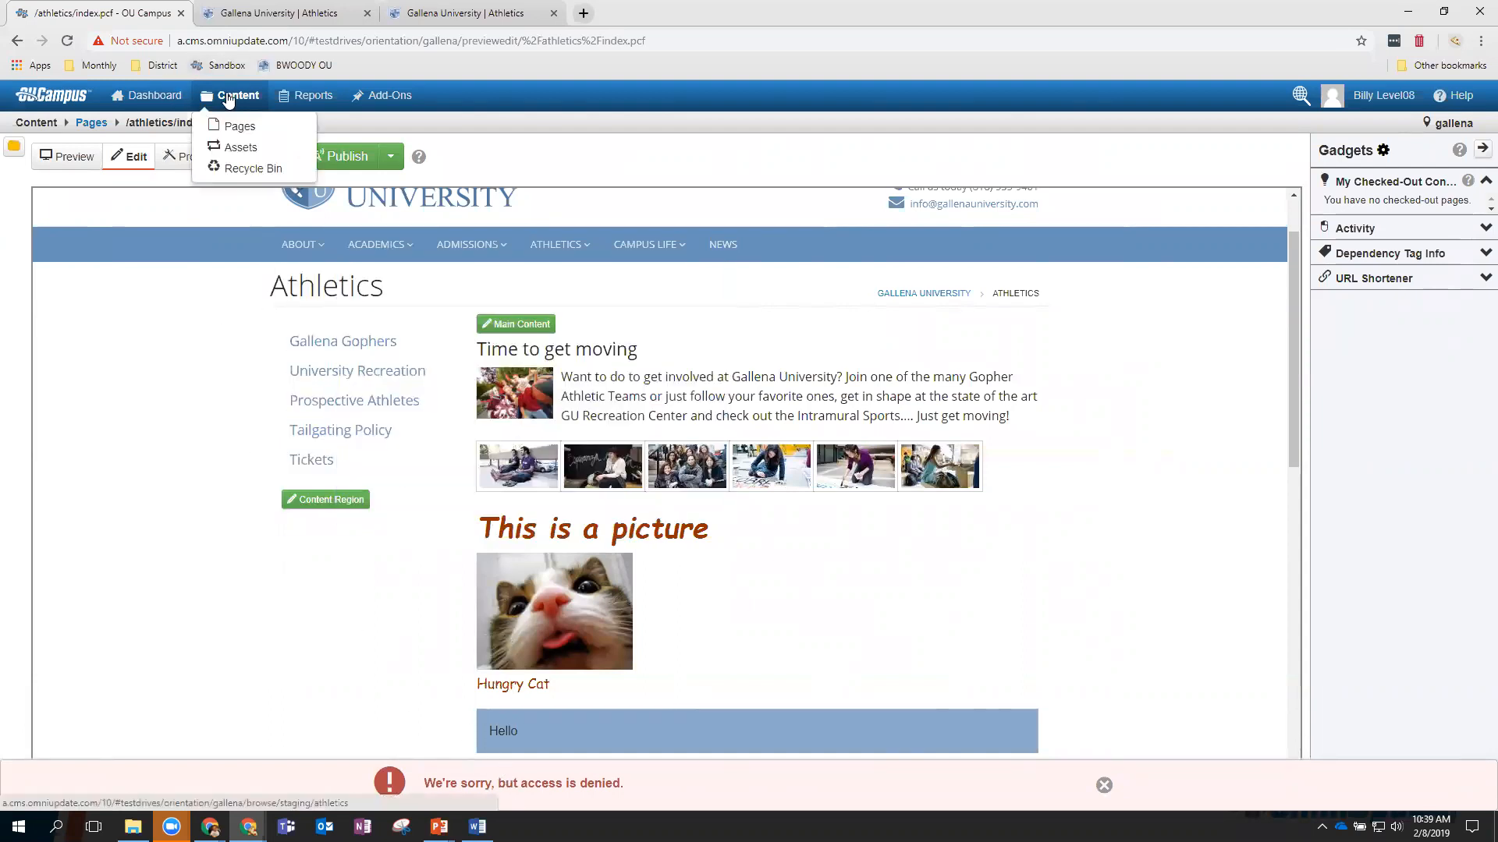
left_click(241, 127)
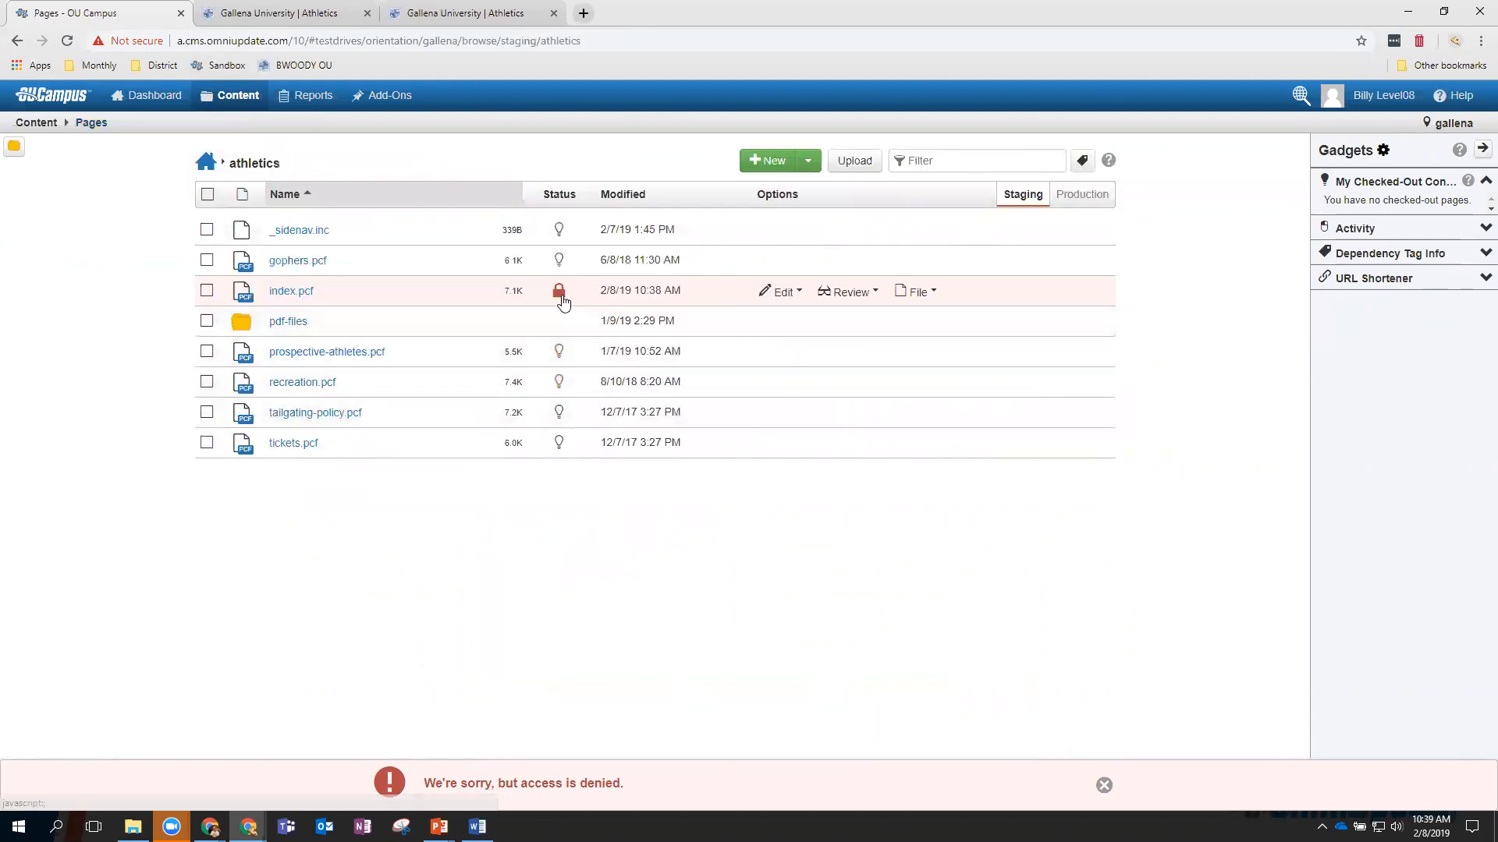
mouse_move(559, 294)
left_click(1104, 784)
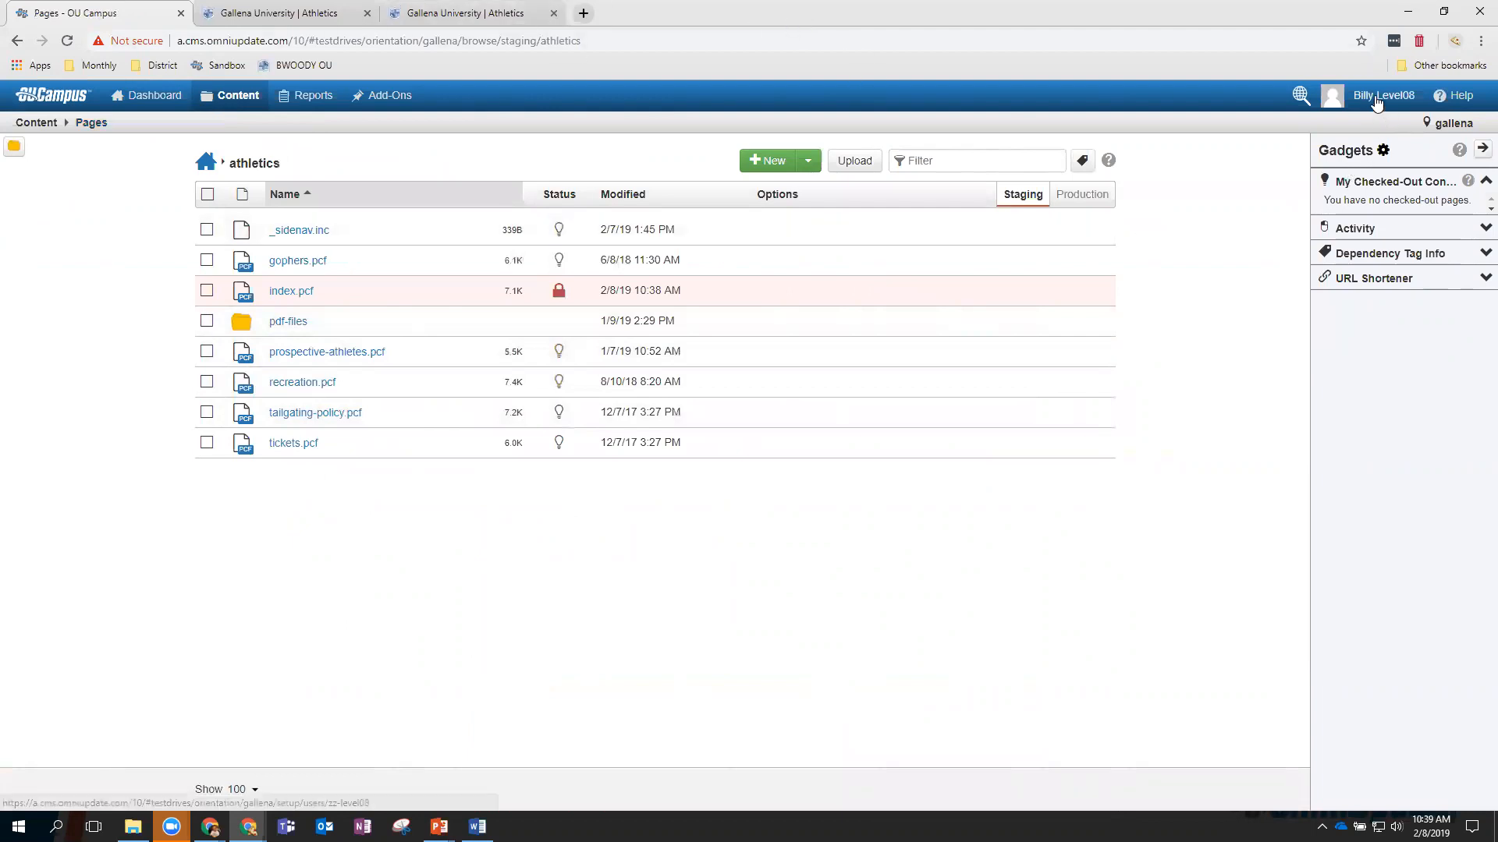
Check in index.pcf from the second account, then open it from the first window's Pages list.
mouse_move(1377, 100)
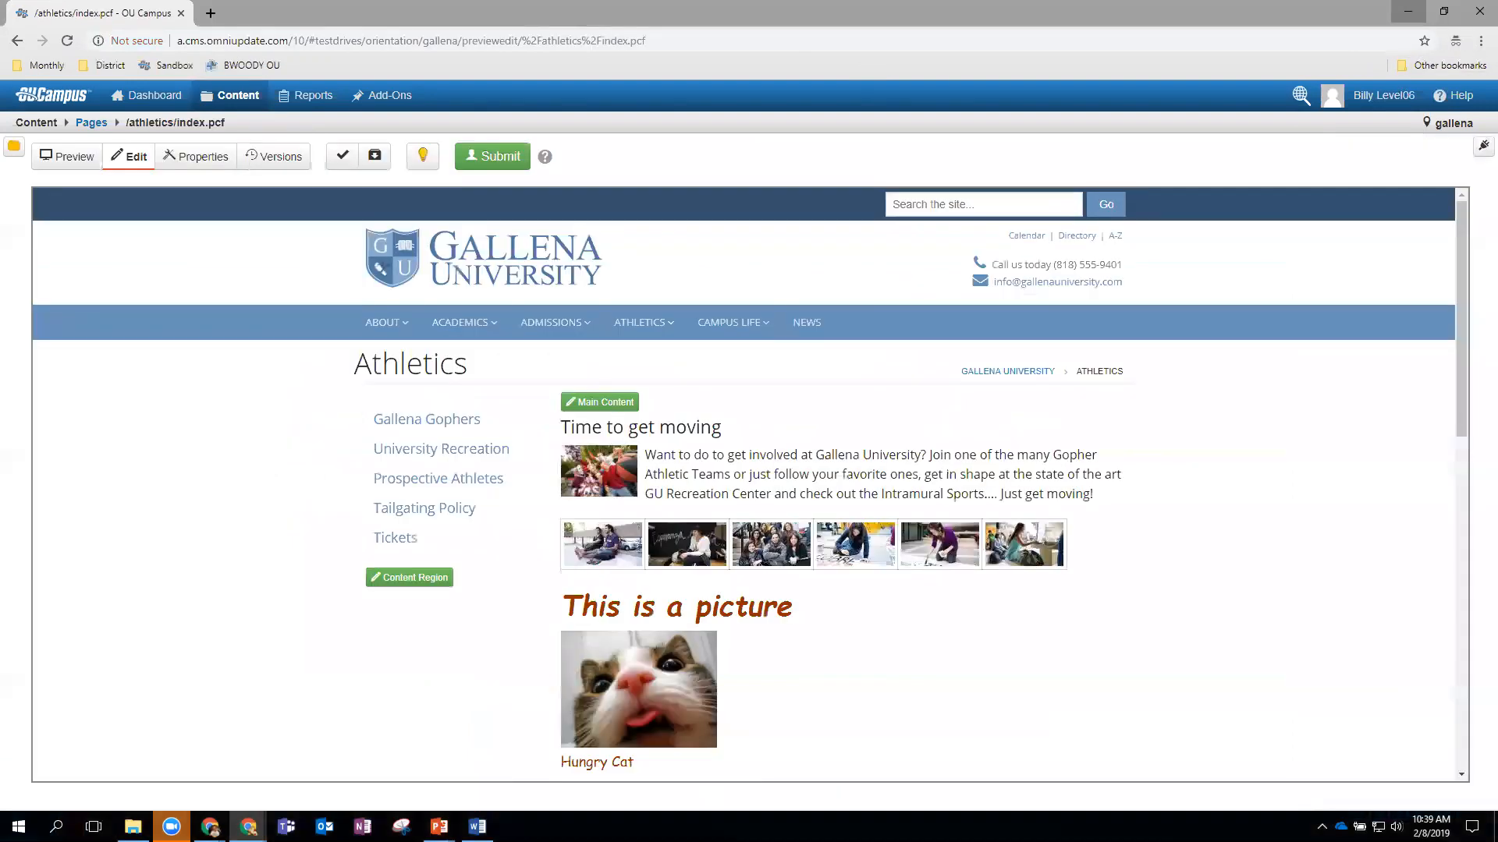
left_click(420, 157)
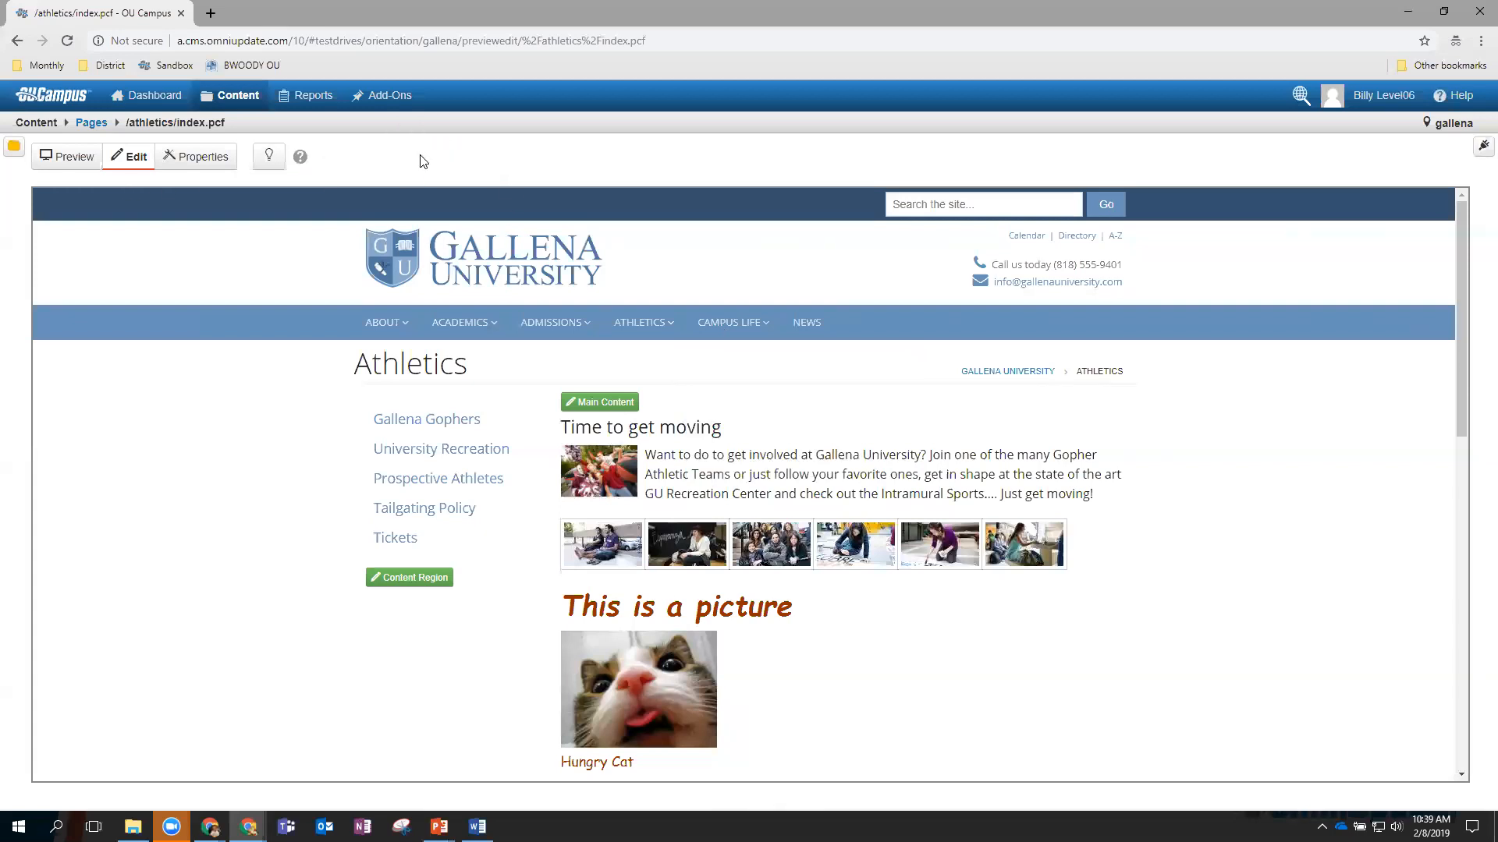
left_click(1414, 13)
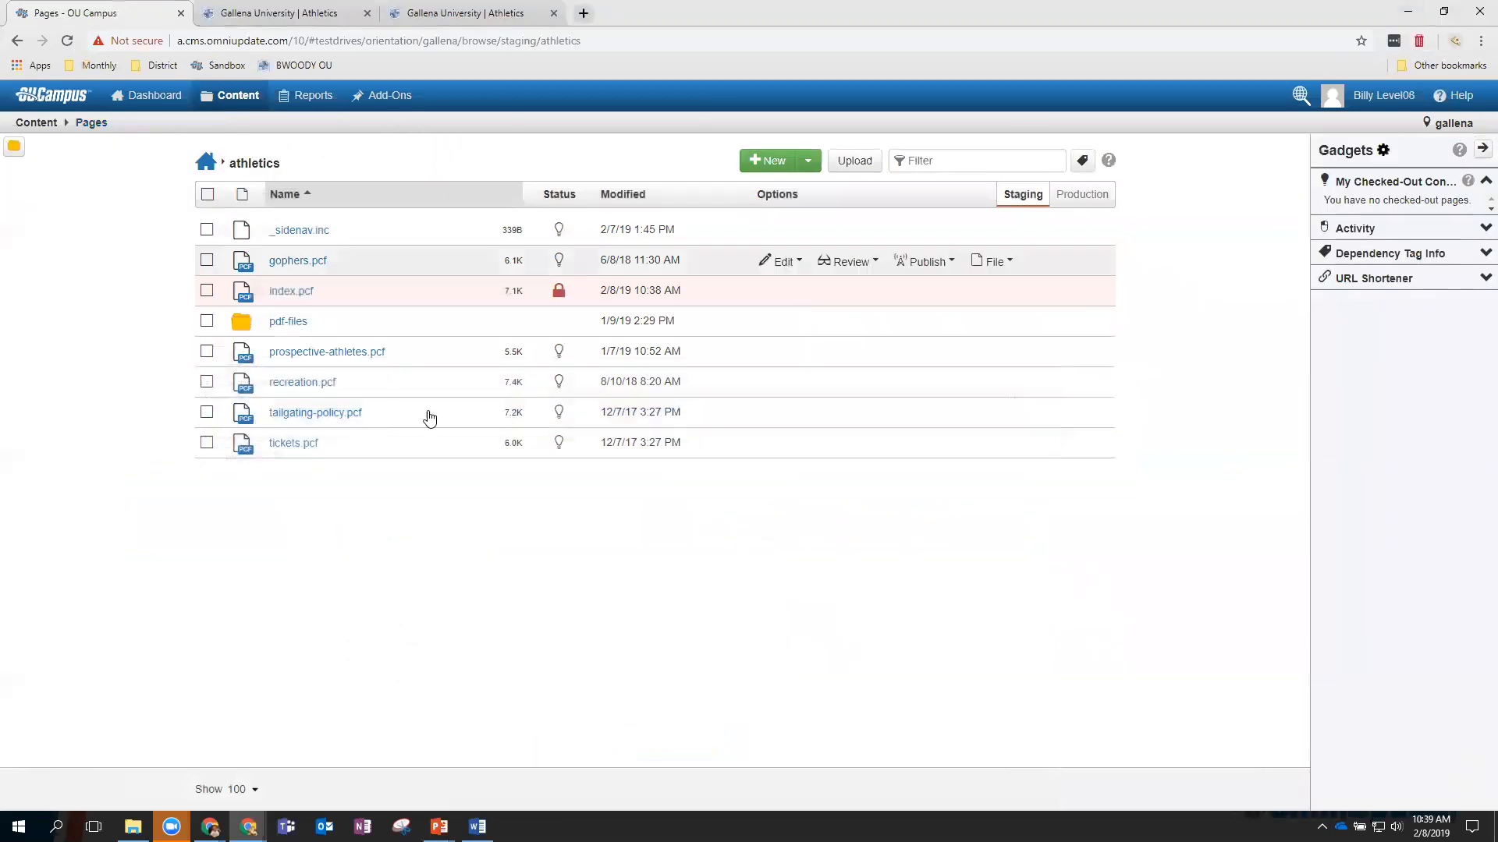
left_click(298, 293)
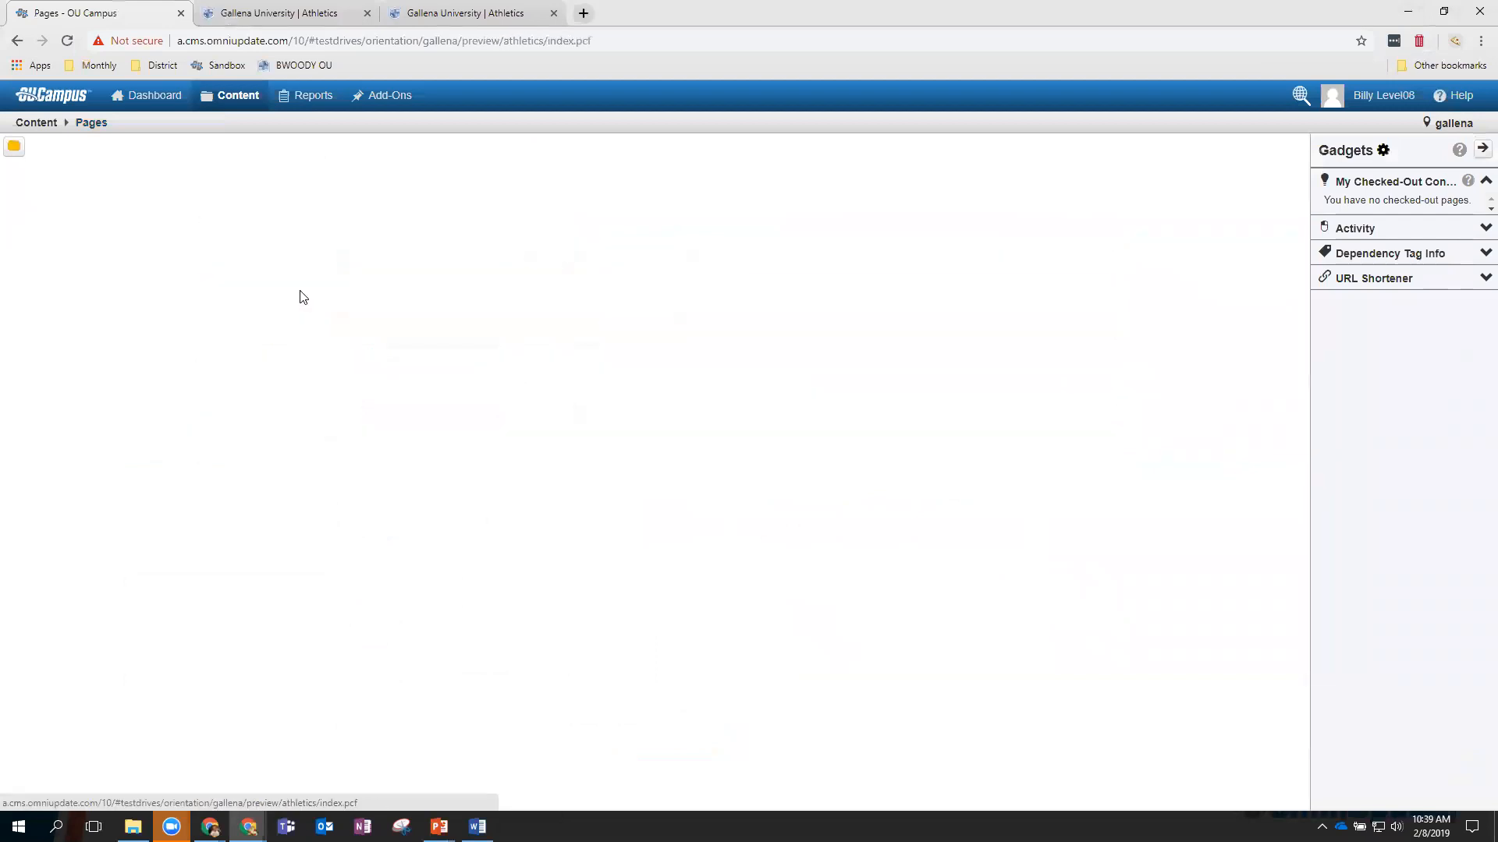
Check out athletics/index.pcf, switch to Edit, and open its Properties page parameters.
left_click(270, 165)
mouse_move(647, 322)
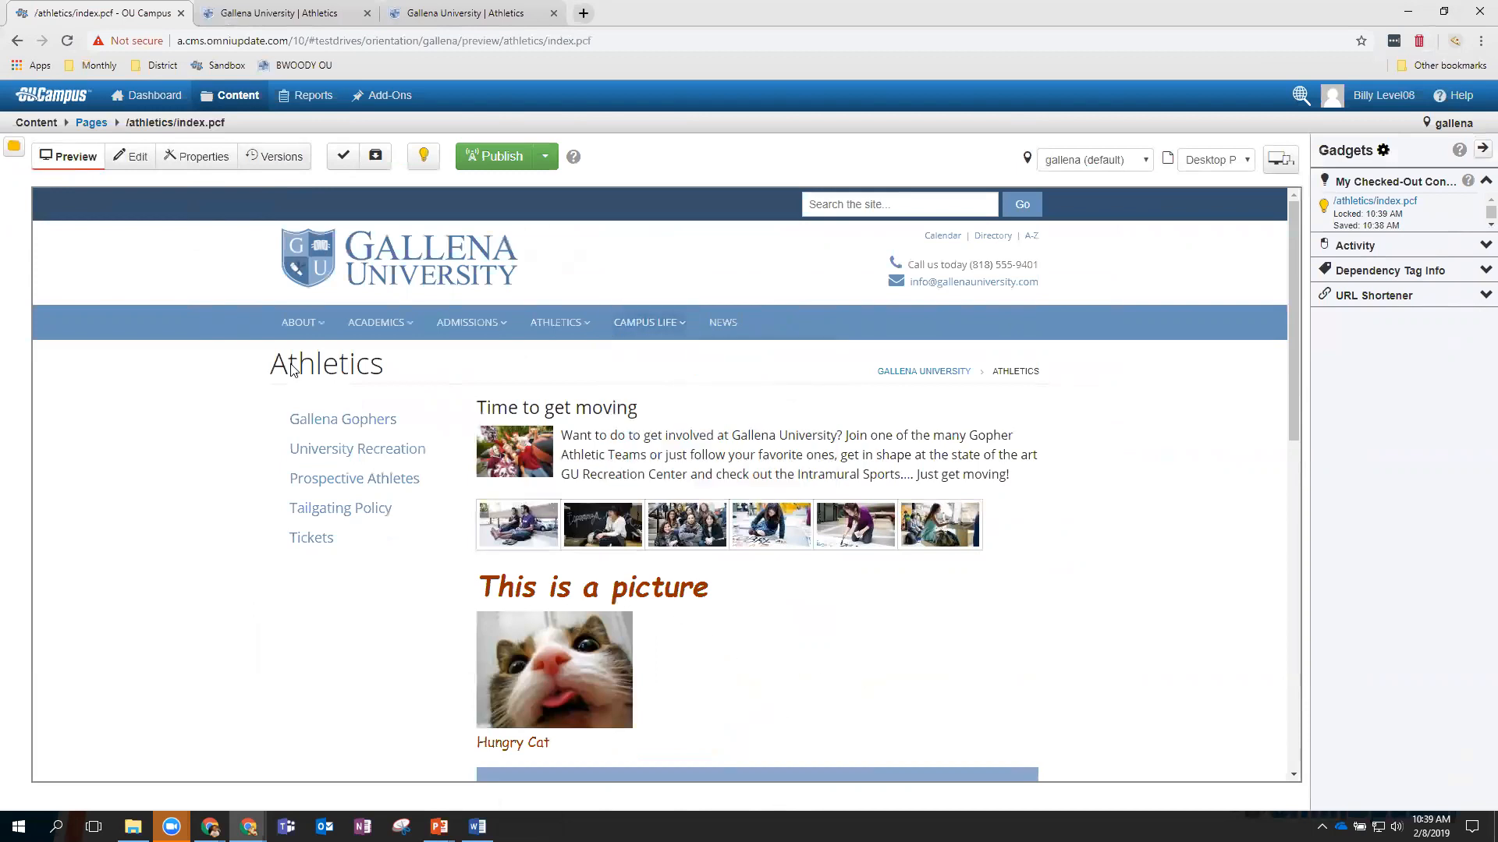
left_click(129, 156)
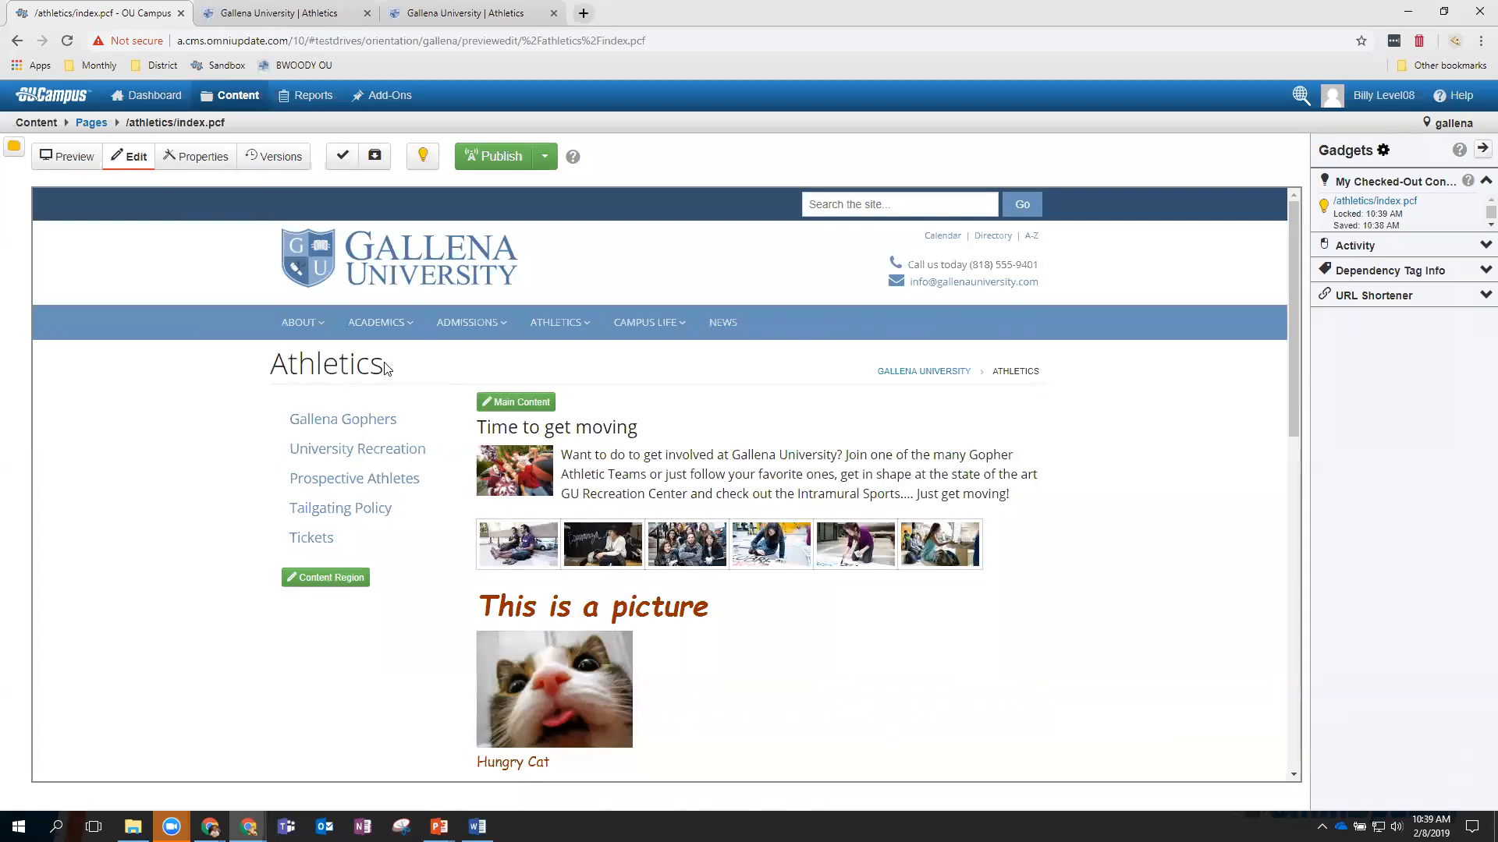
left_click(187, 159)
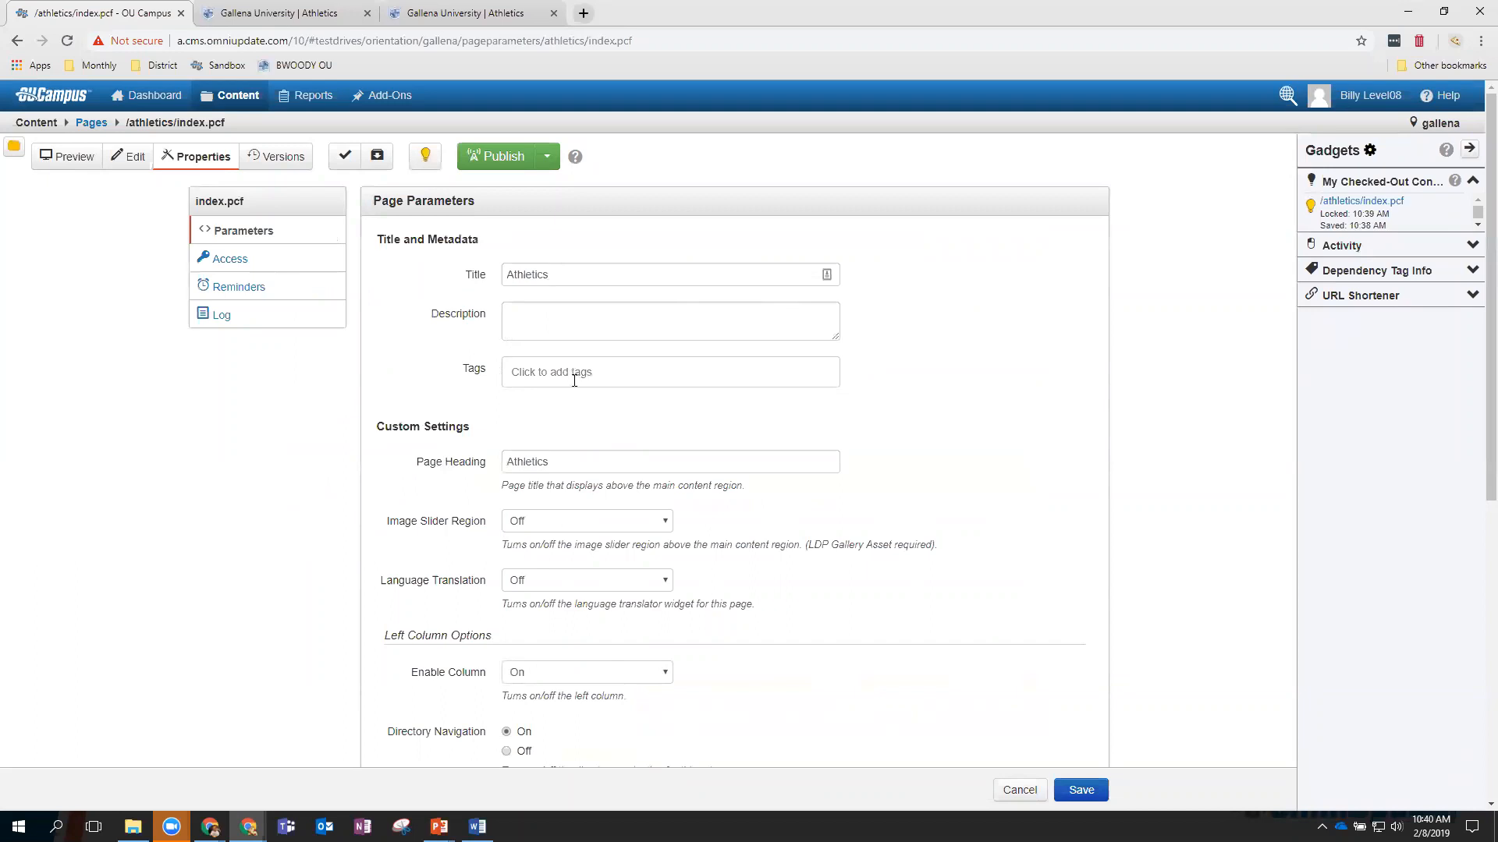
Set Page Heading to 'New Athletes' and Right Column Enable Column to On, then save.
scroll(573, 380, "down", 1)
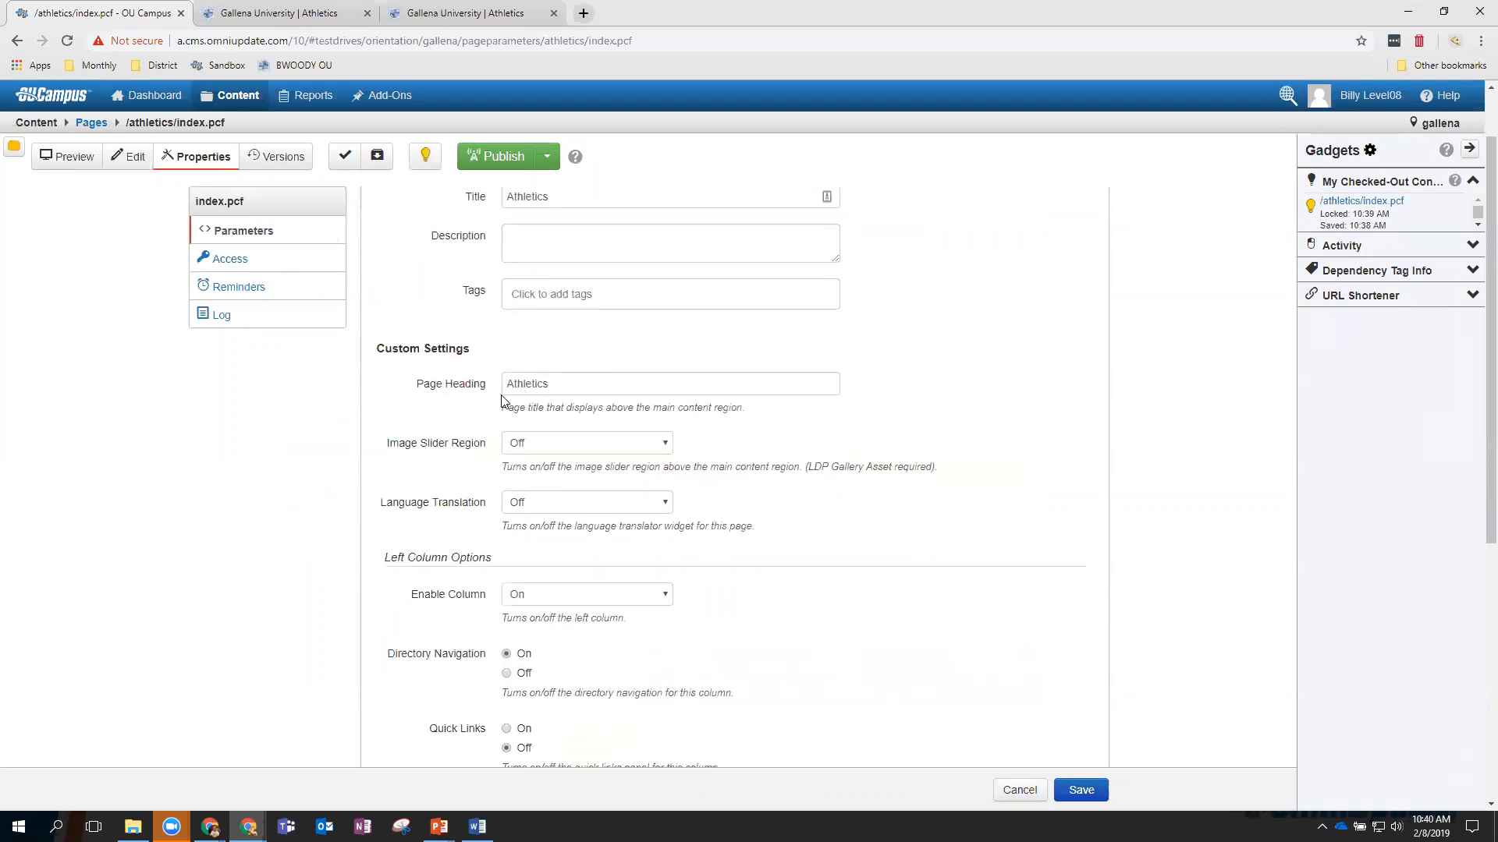
left_click_drag(556, 386, 507, 386)
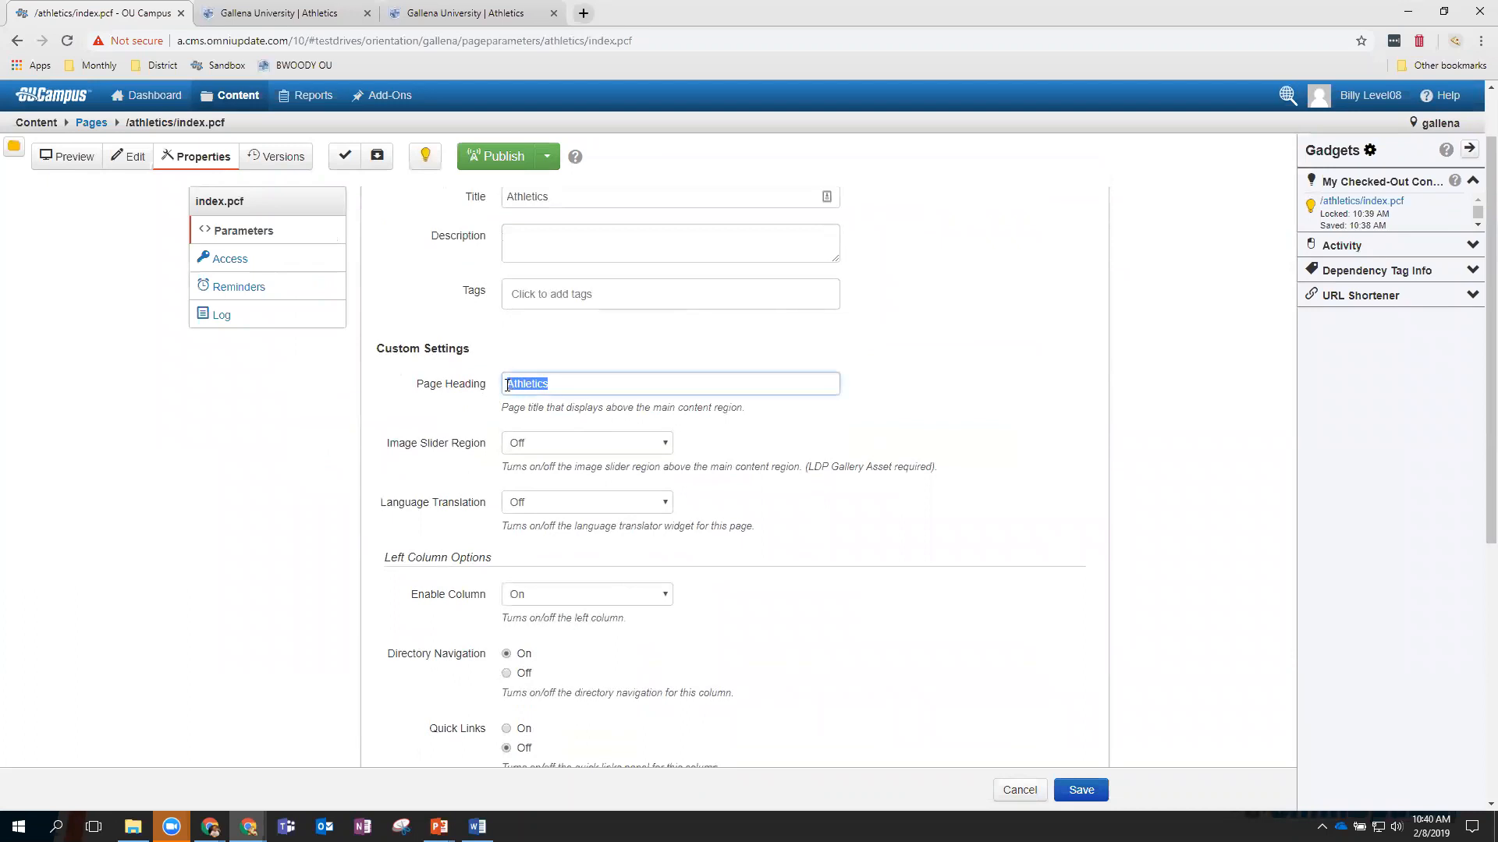
type("New")
scroll(733, 521, "down", 2)
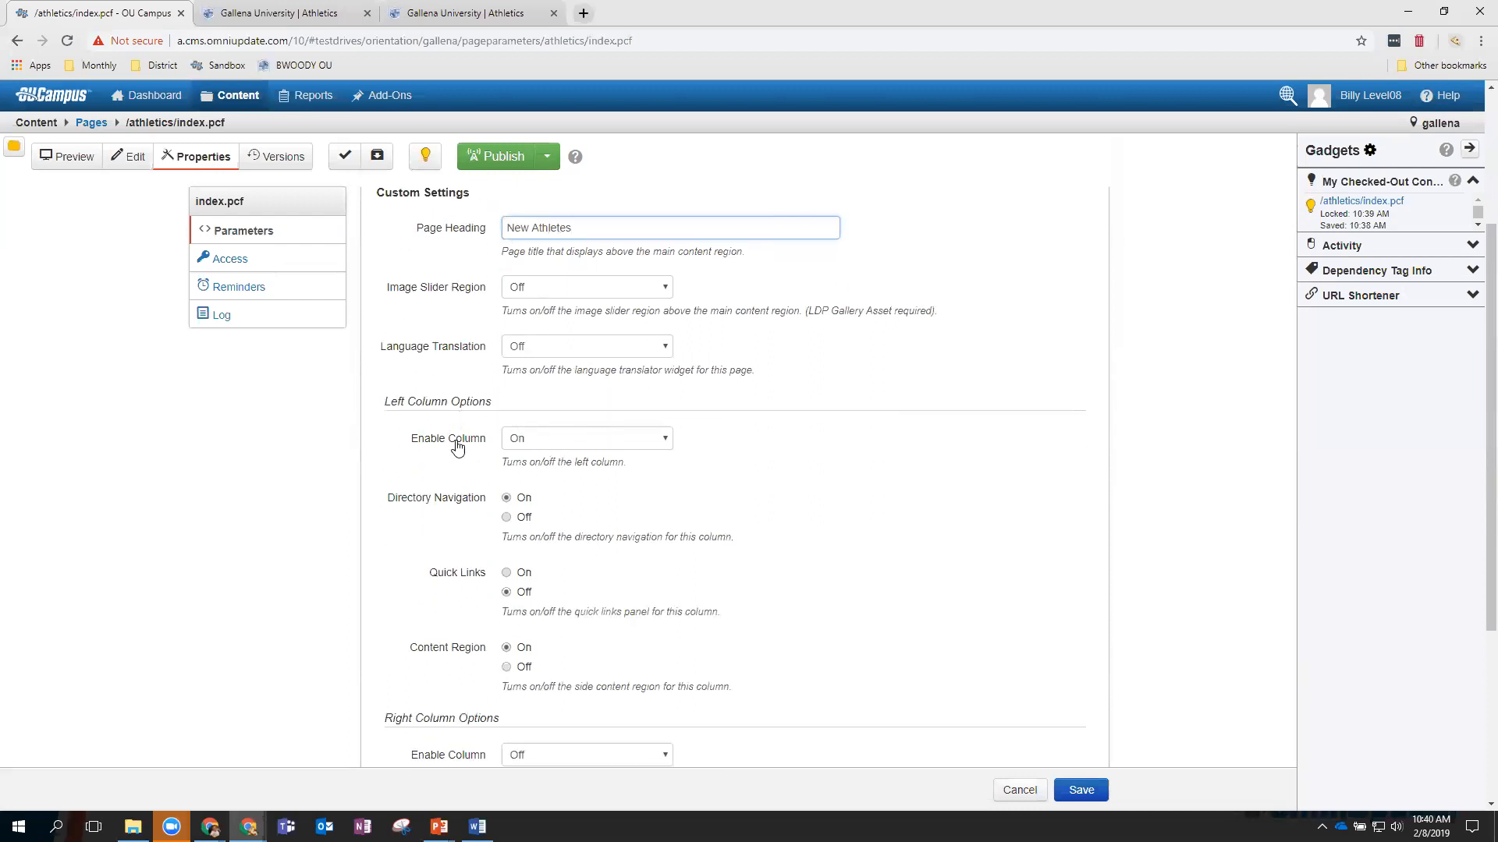
scroll(555, 490, "down", 1)
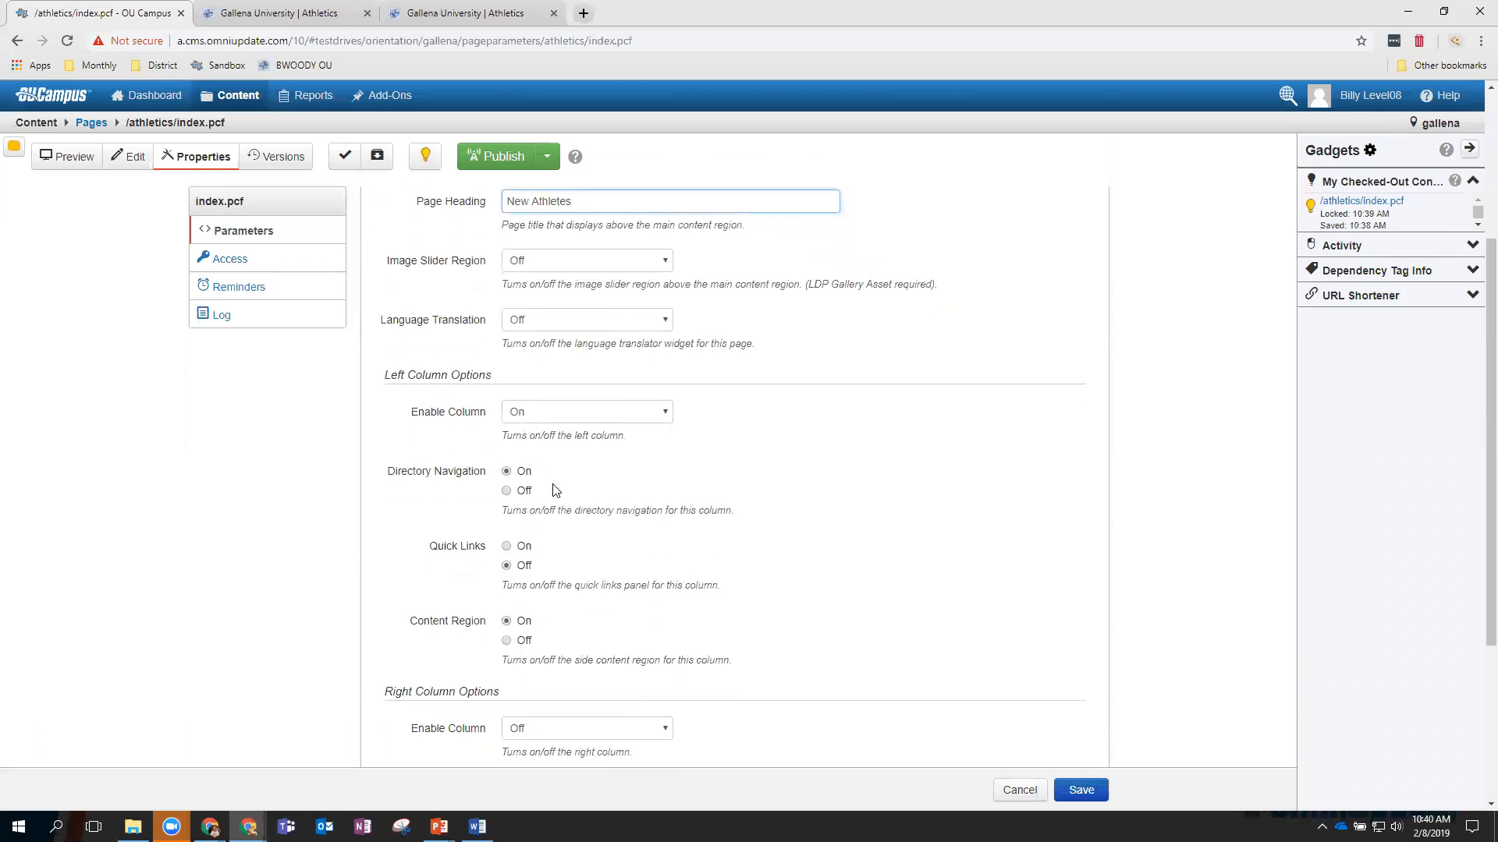
scroll(555, 490, "down", 3)
left_click(555, 528)
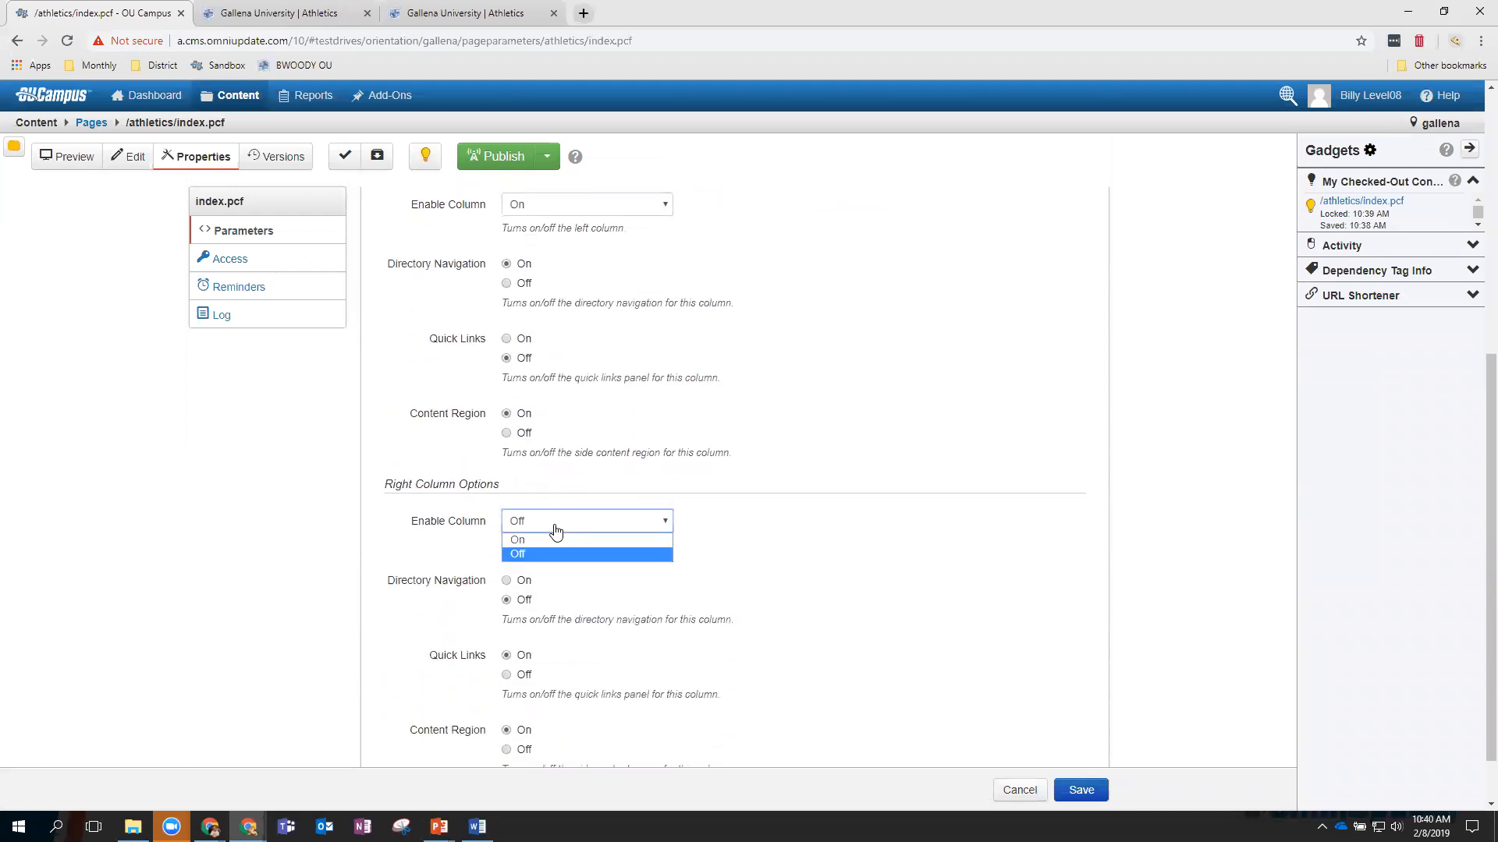
left_click(546, 540)
scroll(693, 603, "down", 1)
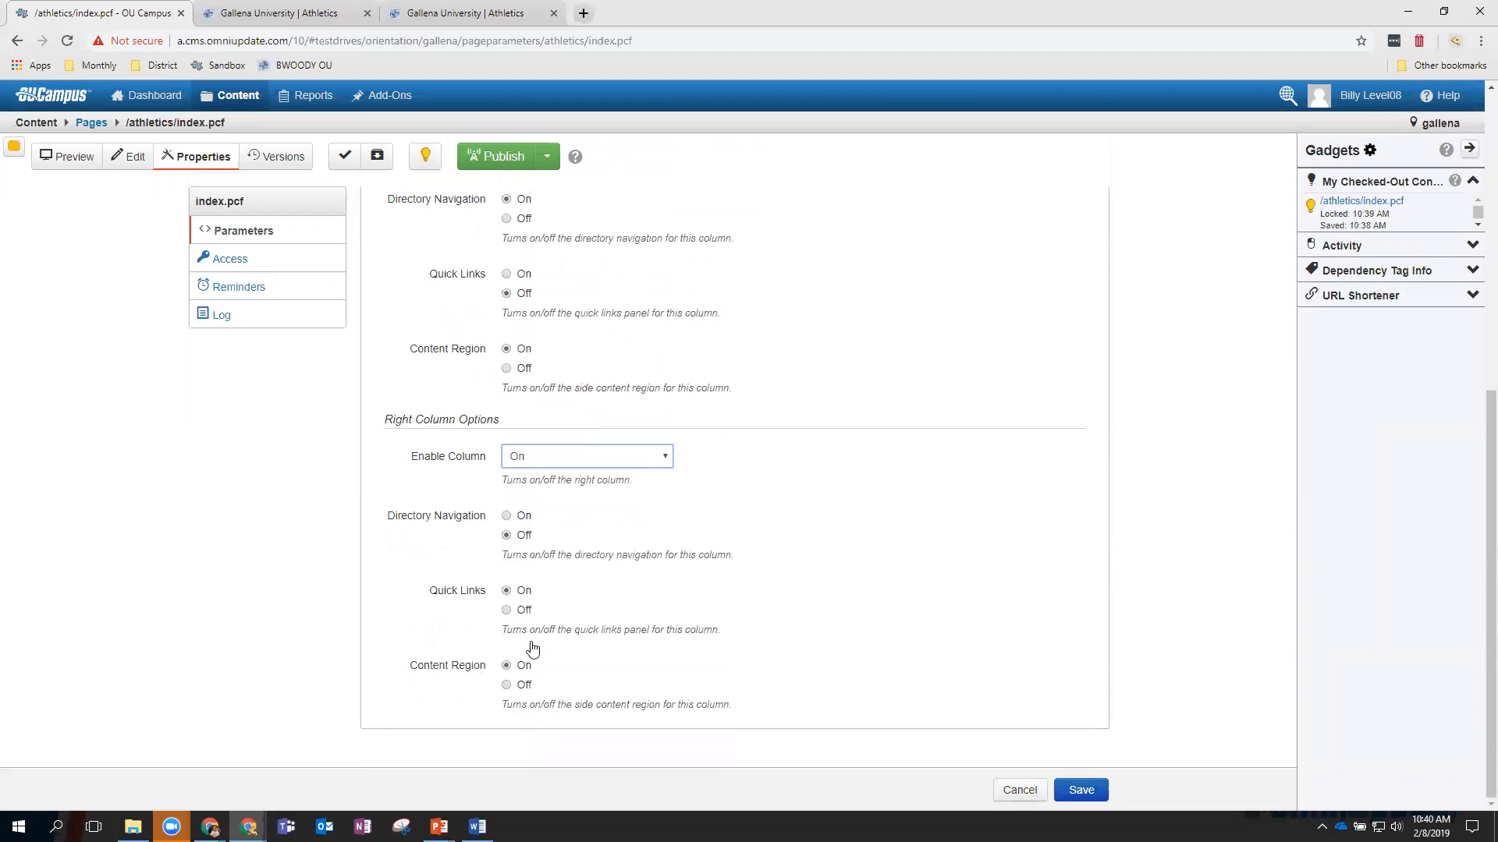
left_click(1080, 789)
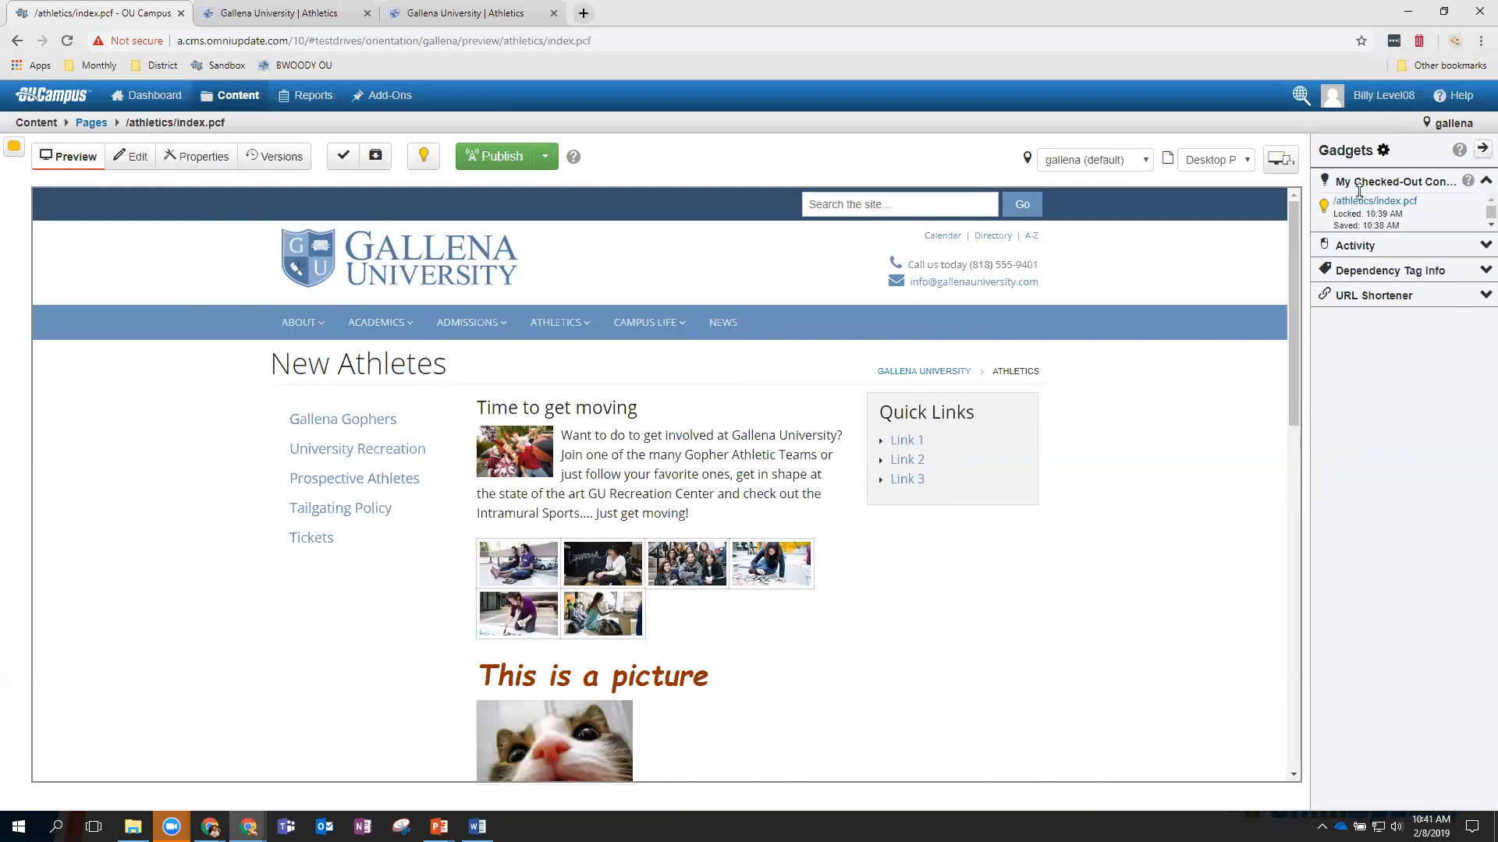
Tick Page Parameters in the Manage Sidebar gadget list and save the selection.
left_click(1383, 150)
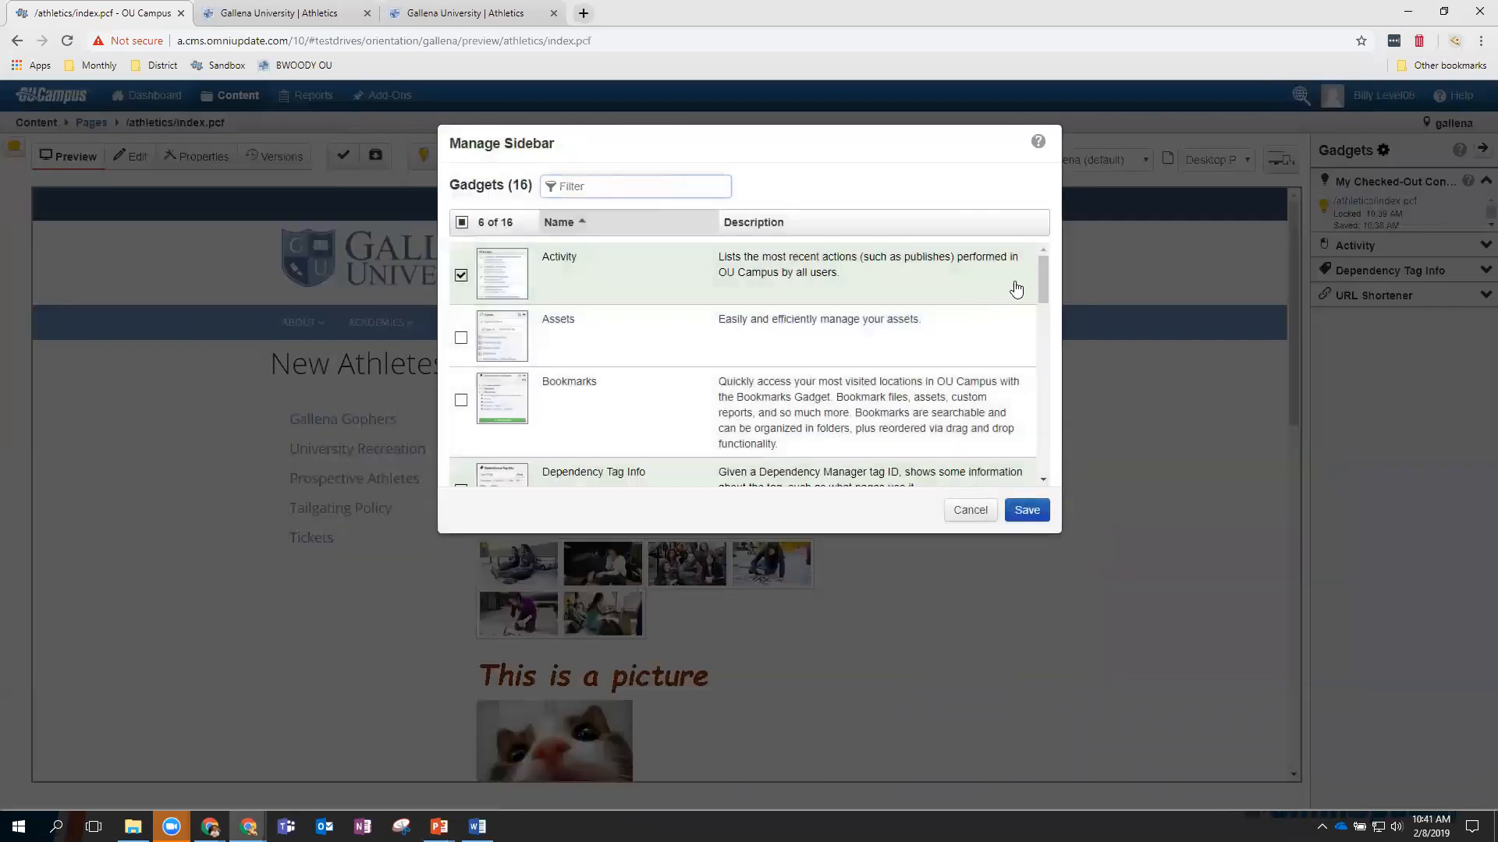
left_click_drag(1045, 270, 1053, 382)
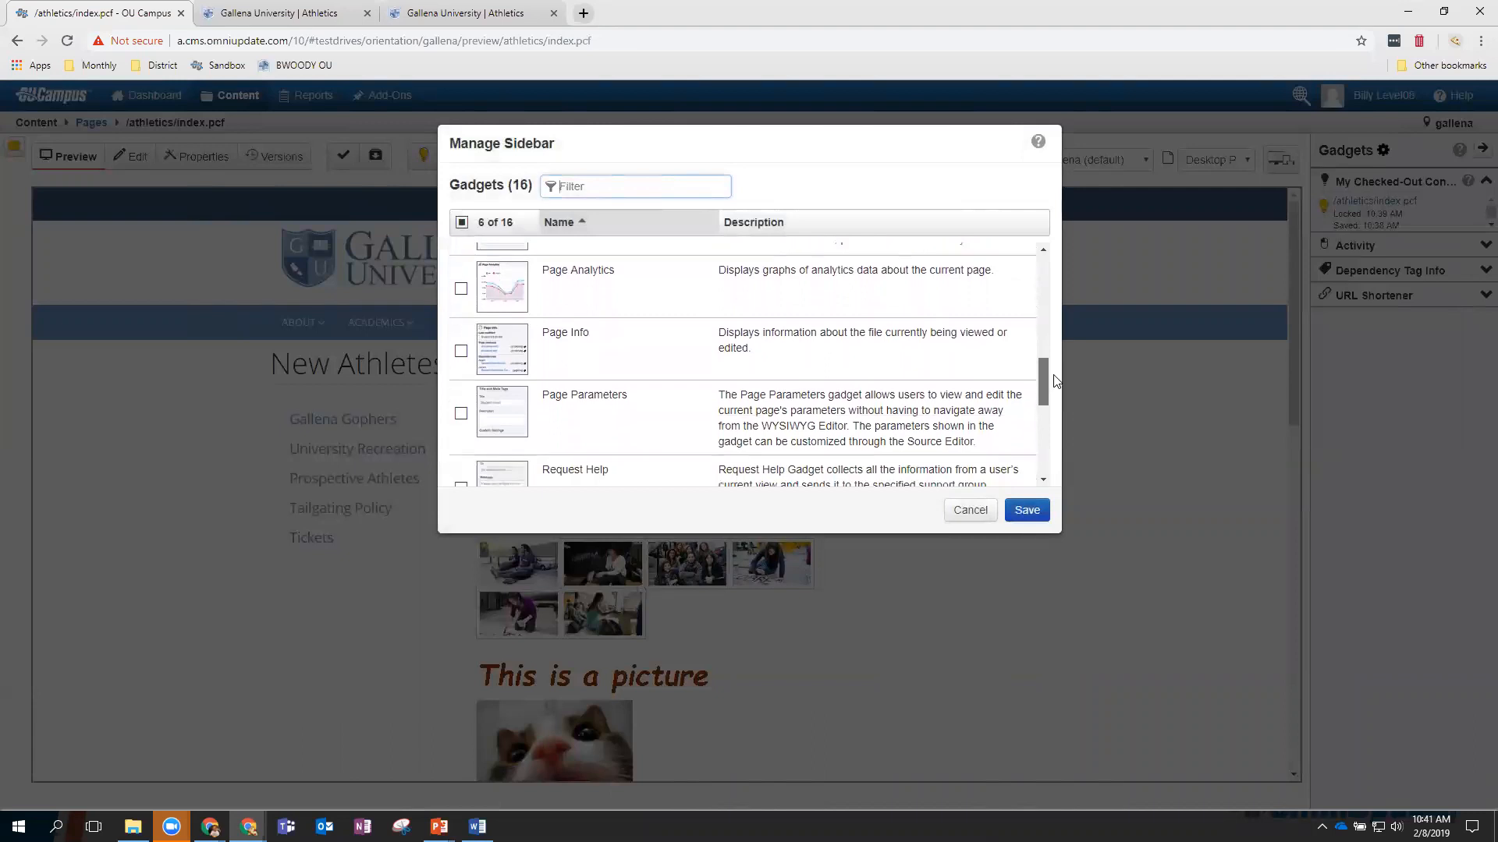
left_click(461, 411)
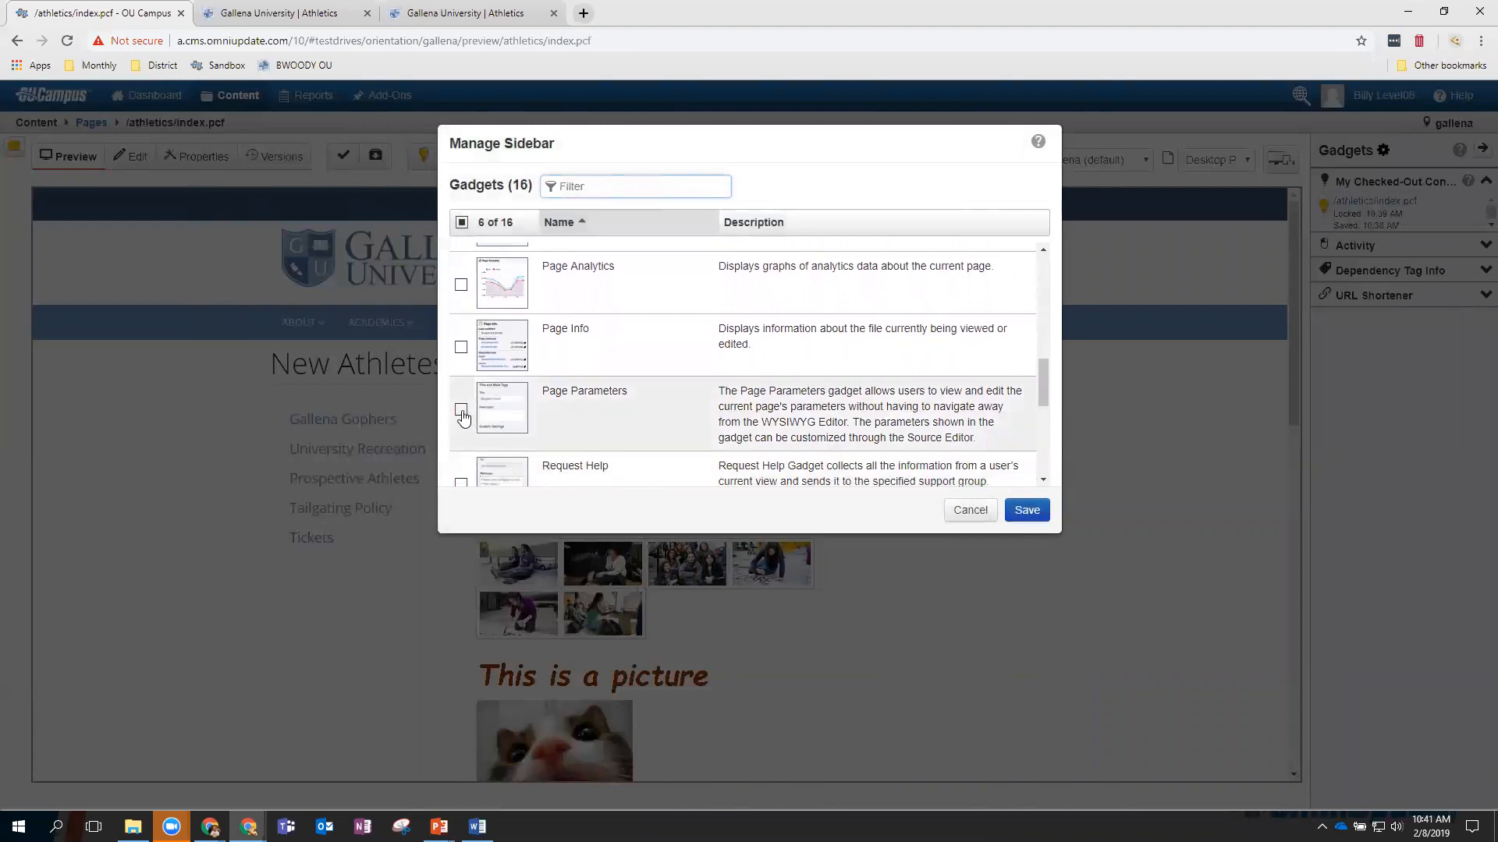
left_click(1027, 512)
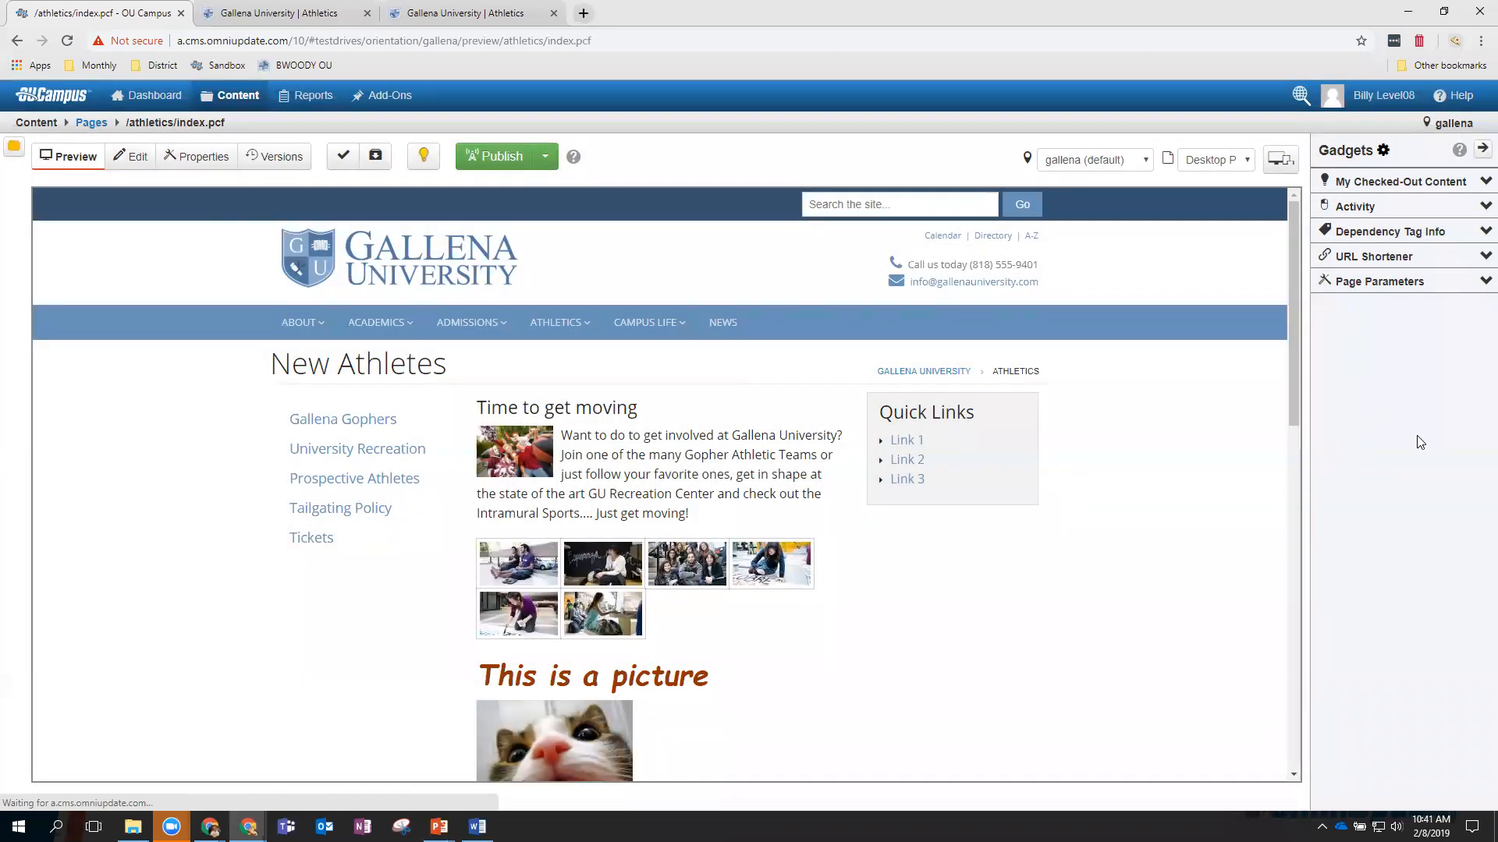
Move the Page Parameters gadget to second place in the sidebar and expand it.
left_click_drag(1392, 283, 1404, 204)
left_click(1485, 206)
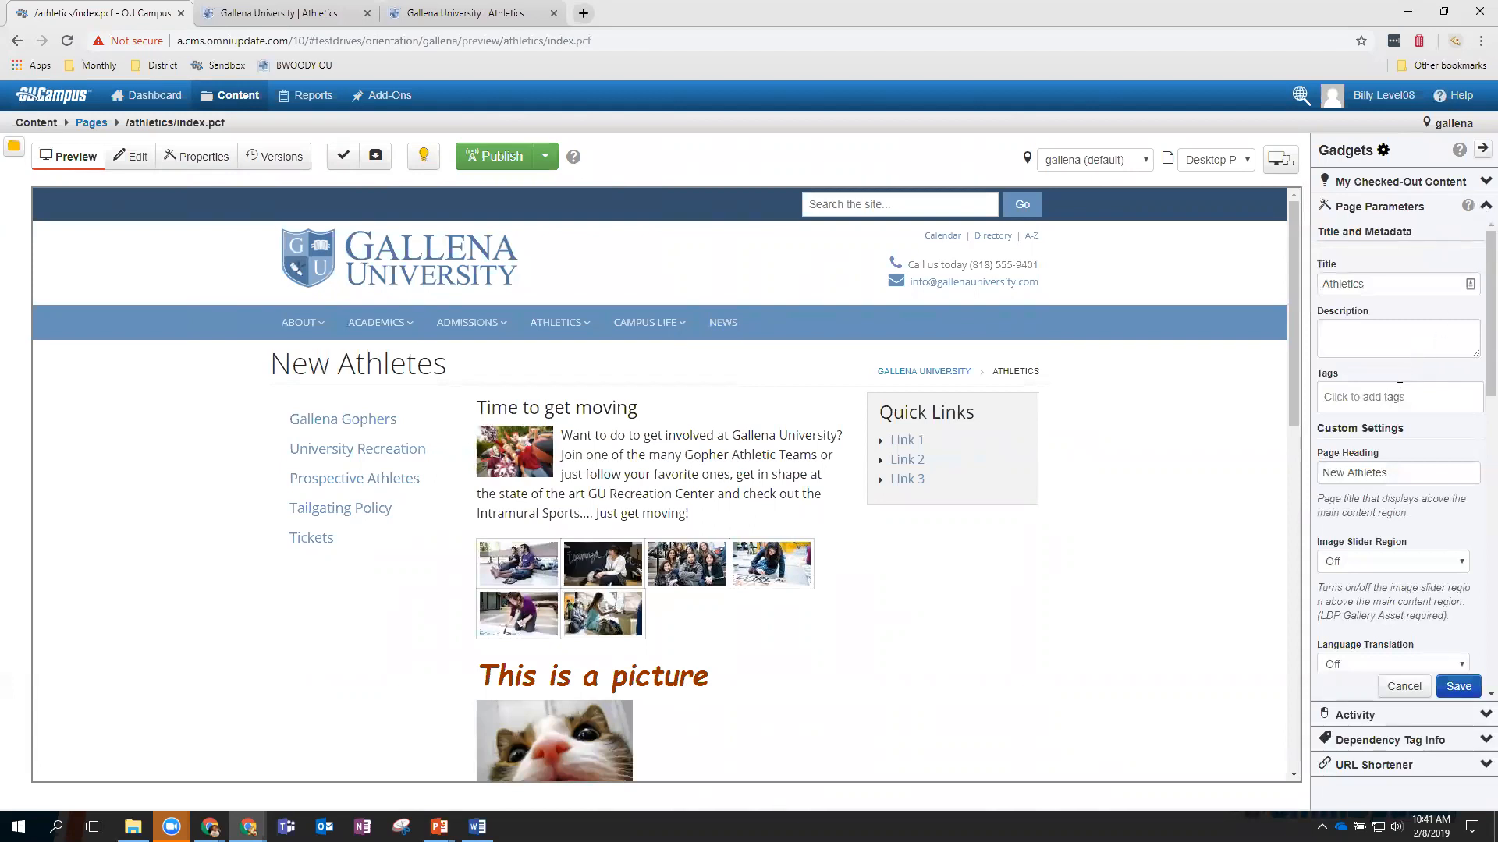
scroll(1394, 398, "down", 3)
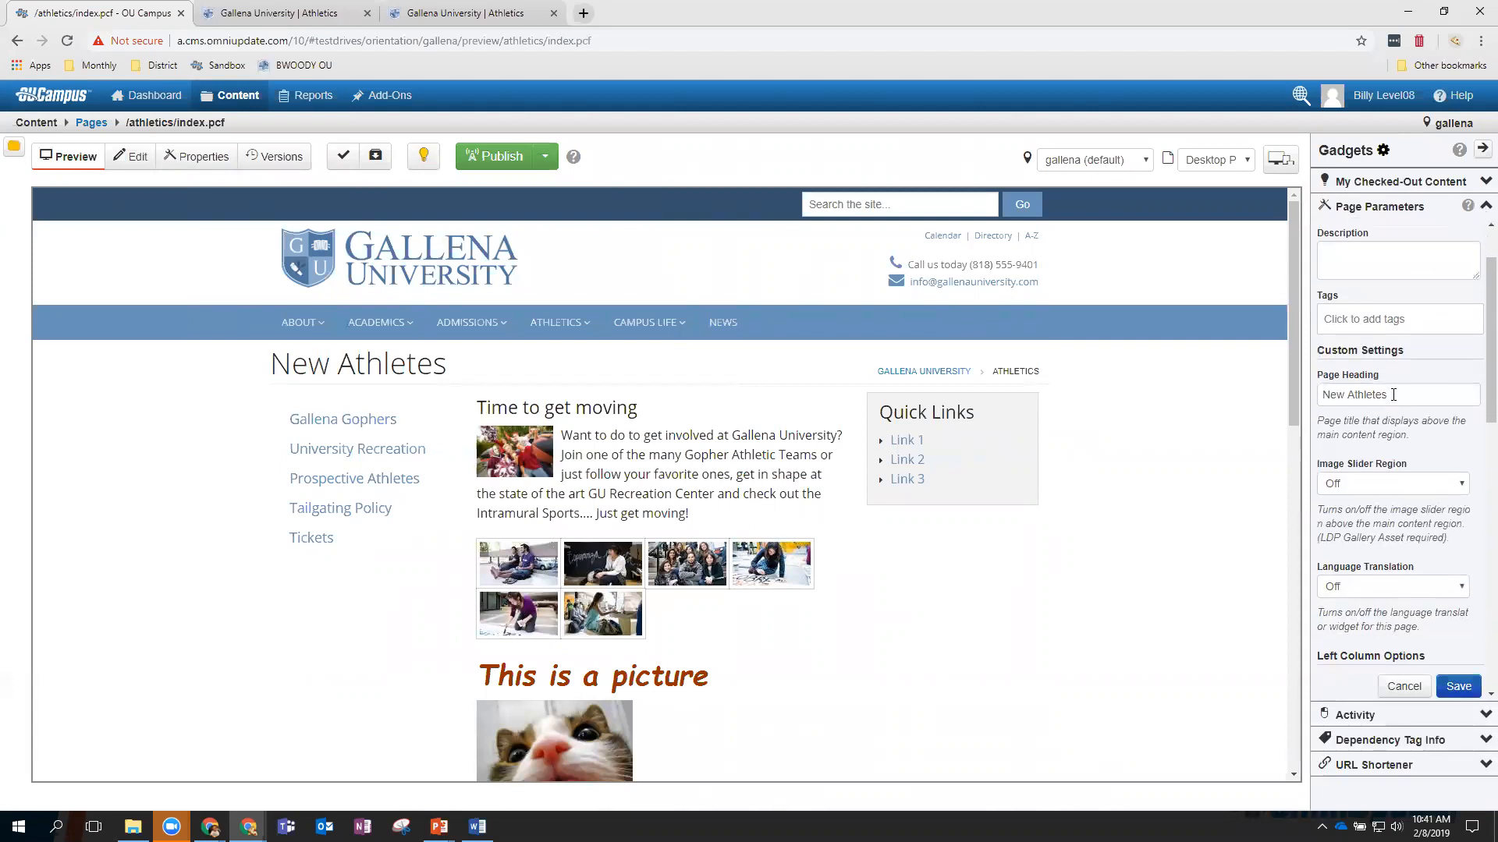
scroll(1393, 401, "up", 3)
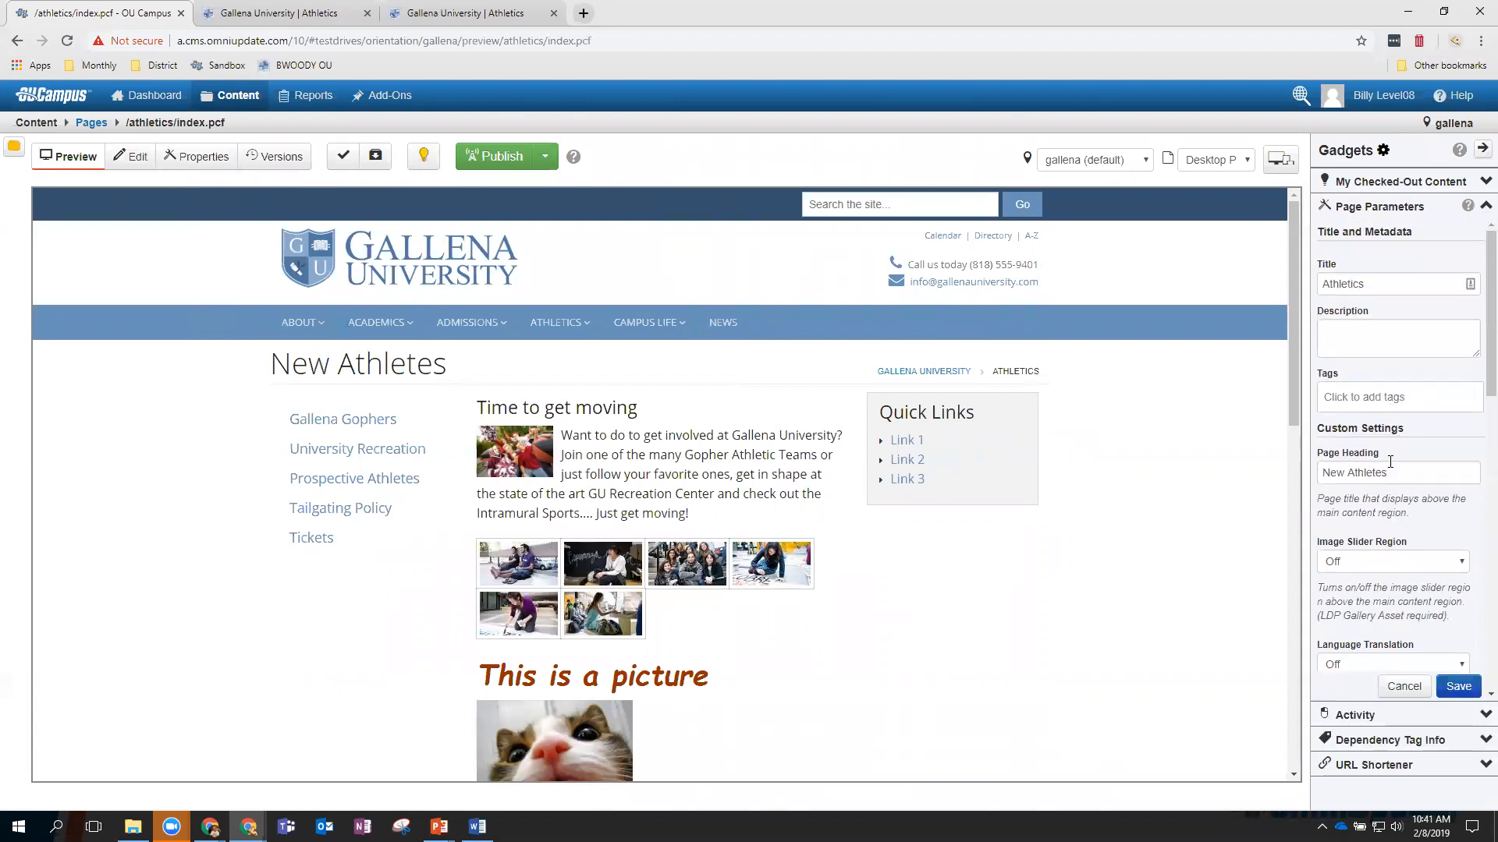
Set Page Heading to 'Athletics Page' and Right Column to Off, save, and enter Edit mode.
left_click_drag(1390, 474, 1320, 473)
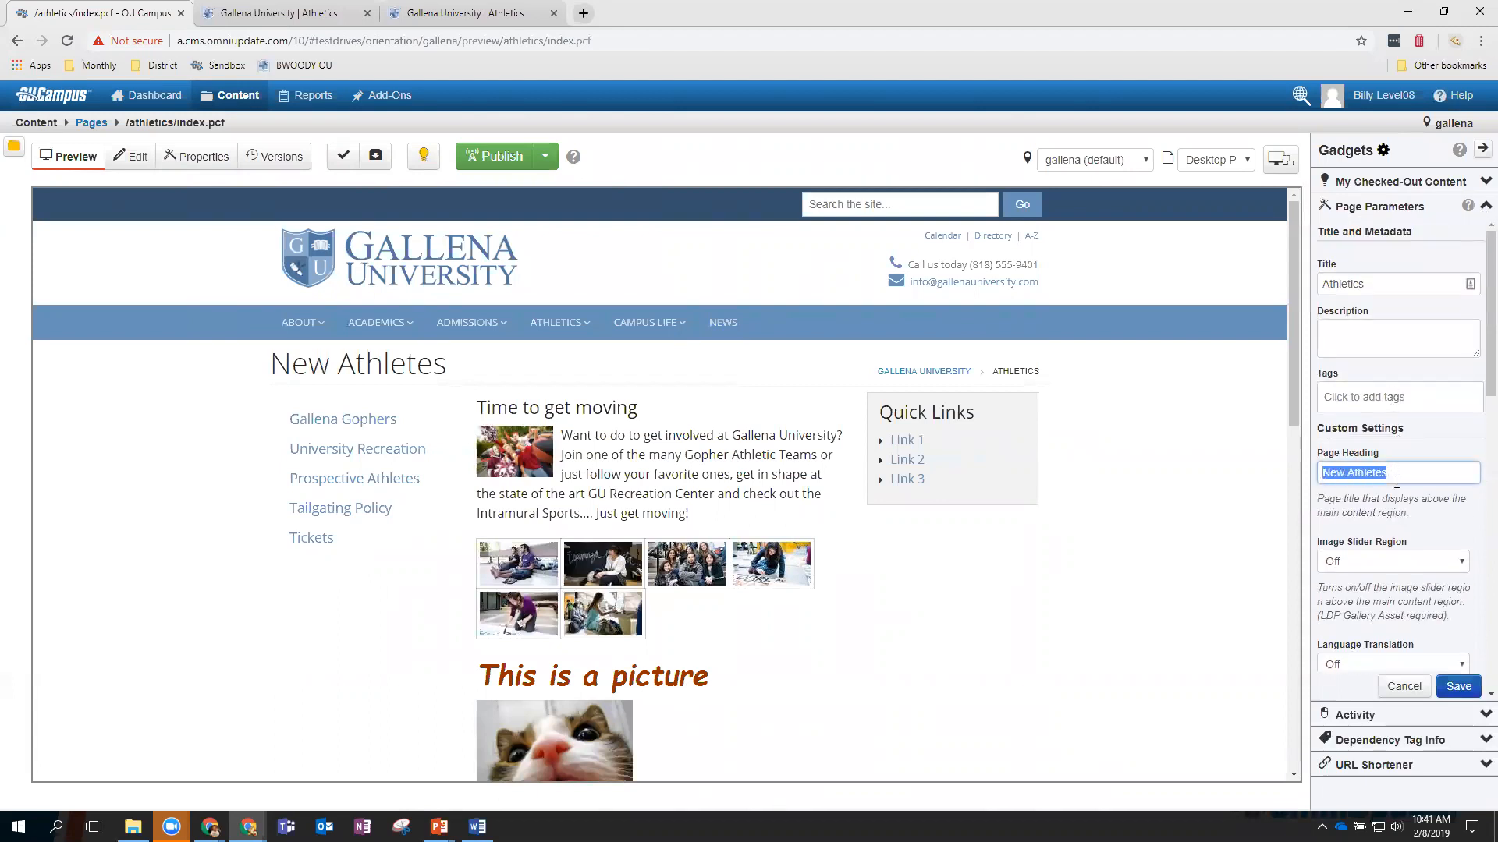
type("A")
scroll(1396, 481, "down", 6)
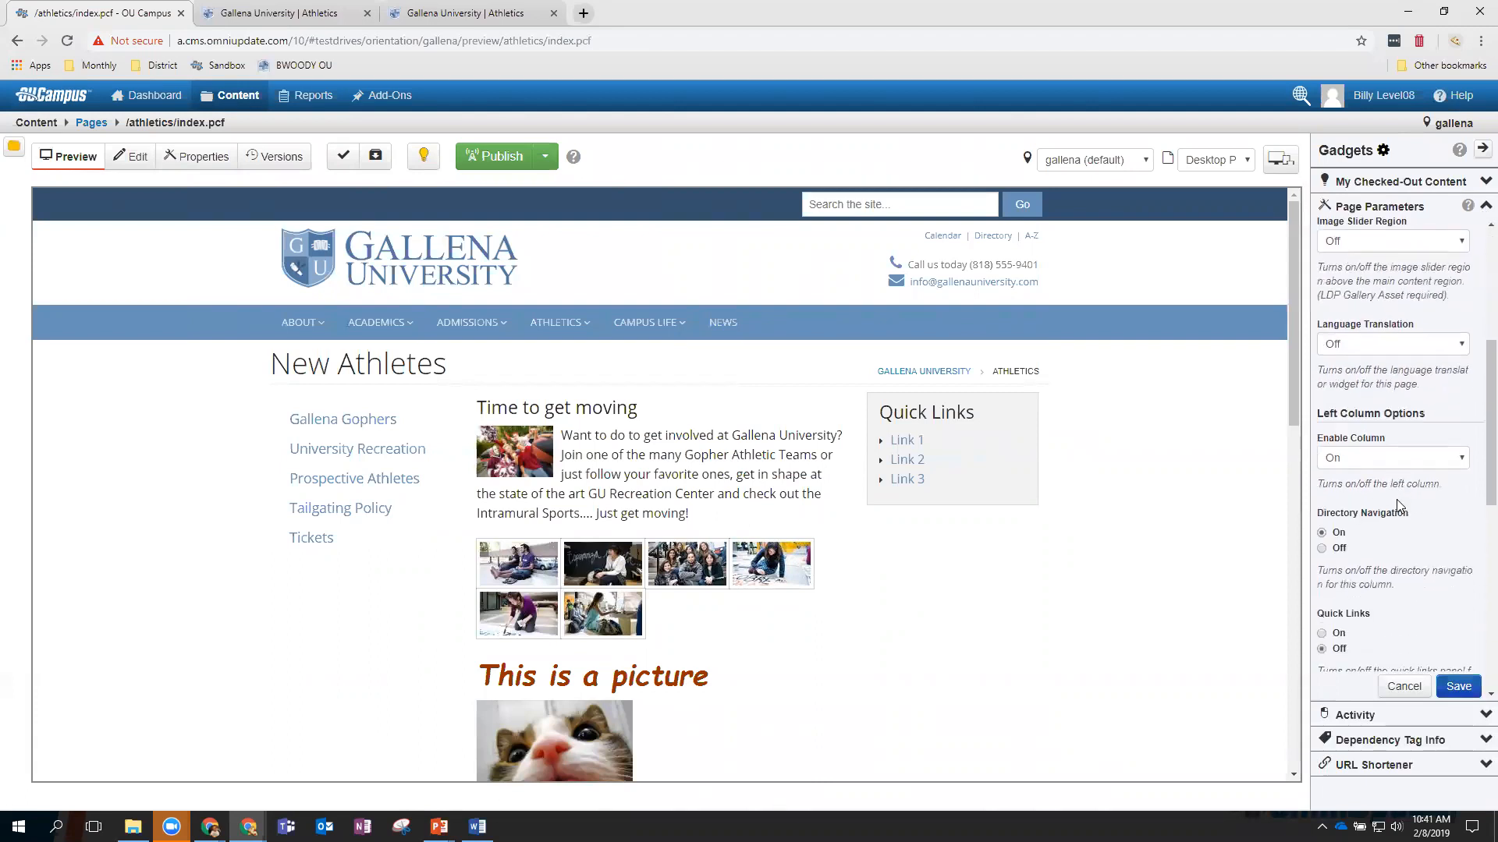
scroll(1398, 507, "down", 3)
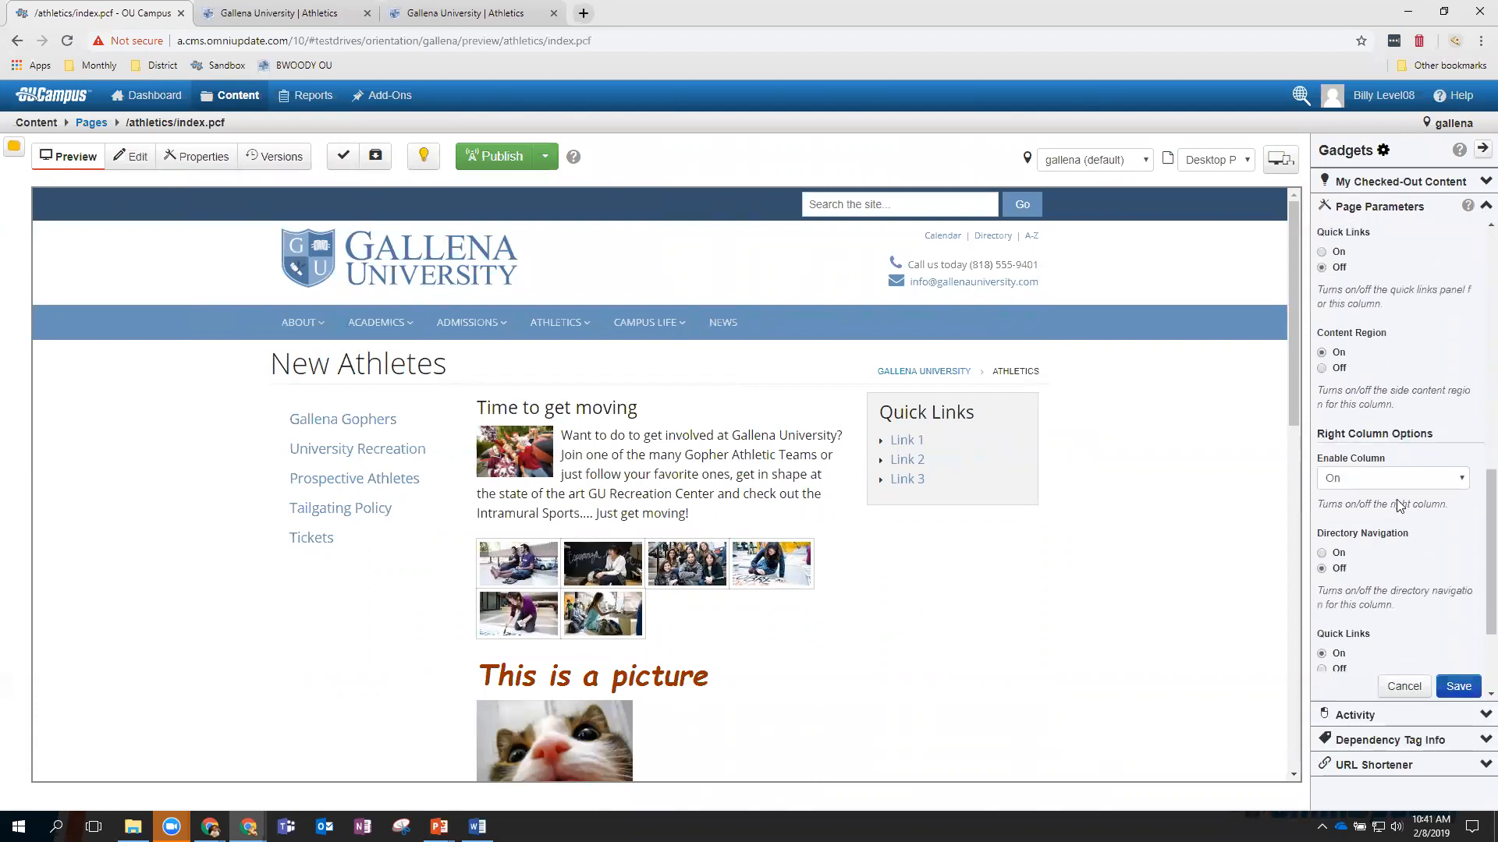
left_click(1414, 479)
left_click(1385, 508)
left_click(1457, 686)
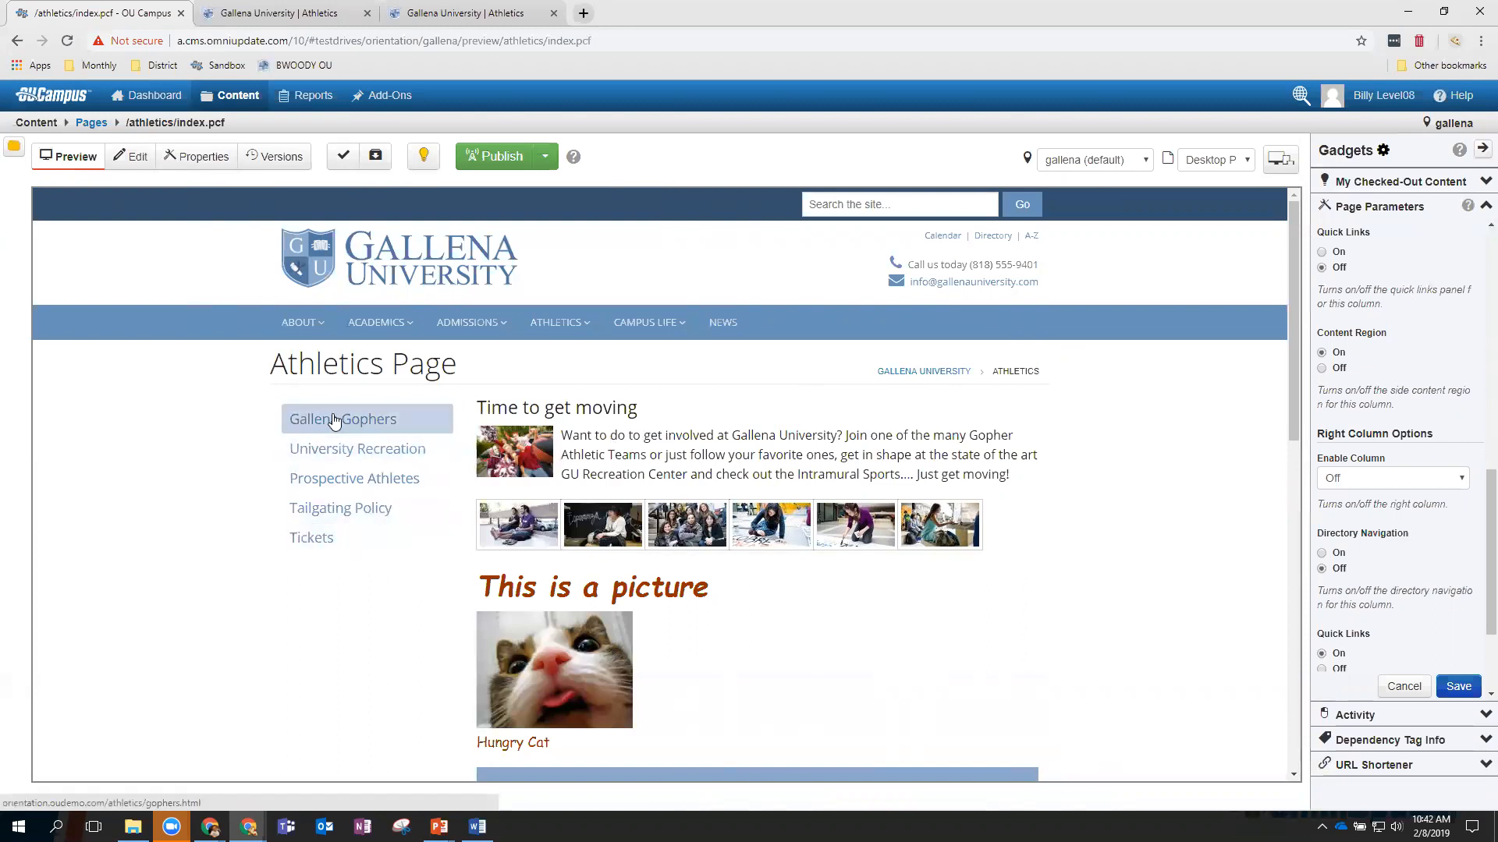
mouse_move(303, 316)
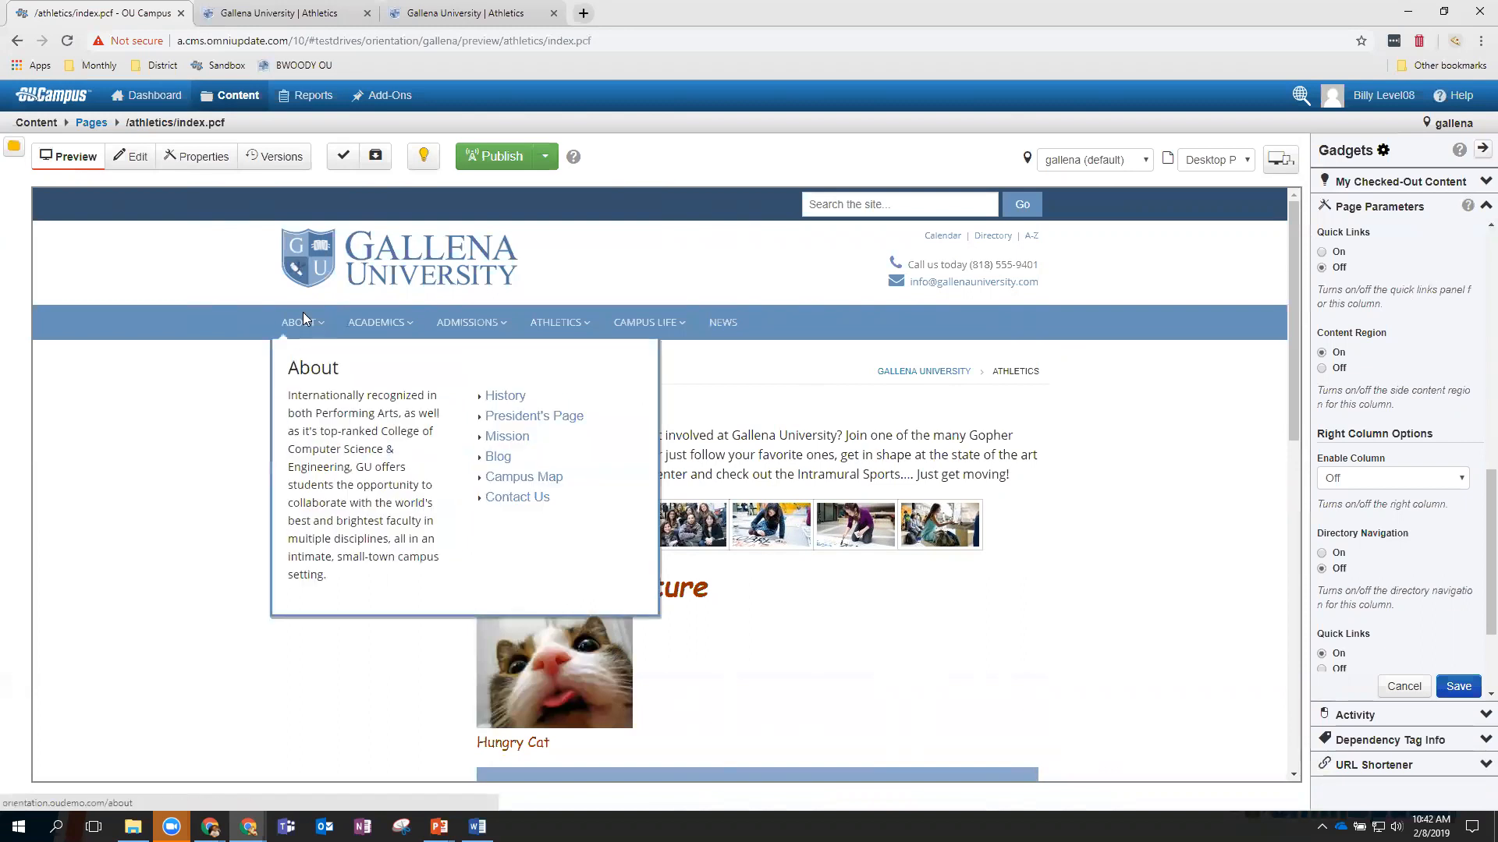
left_click(133, 156)
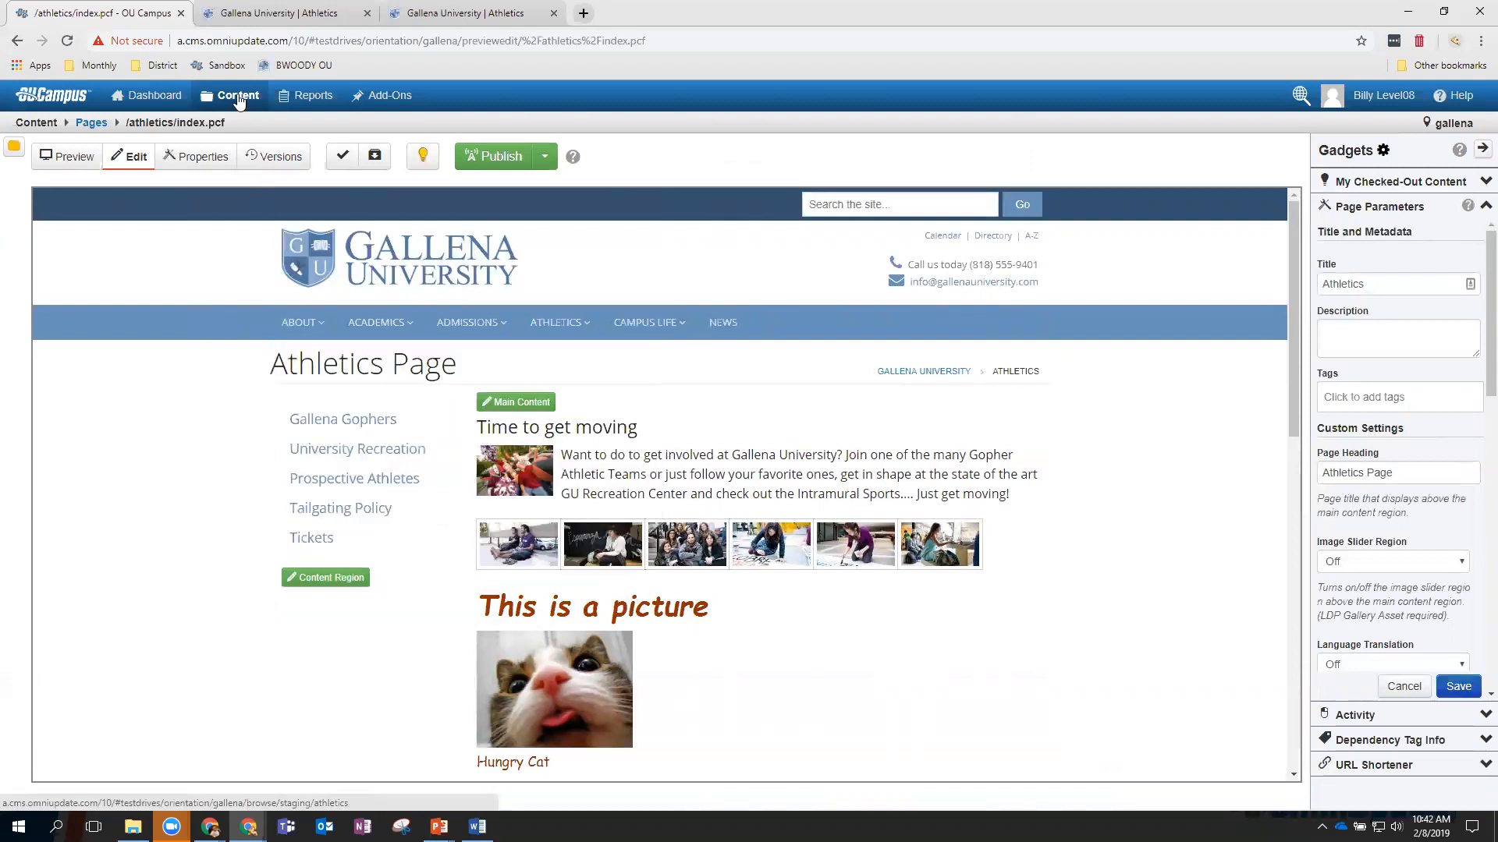
Open athletics/_sidenav.inc for editing and start a new list line below Tickets.
mouse_move(233, 97)
left_click(235, 128)
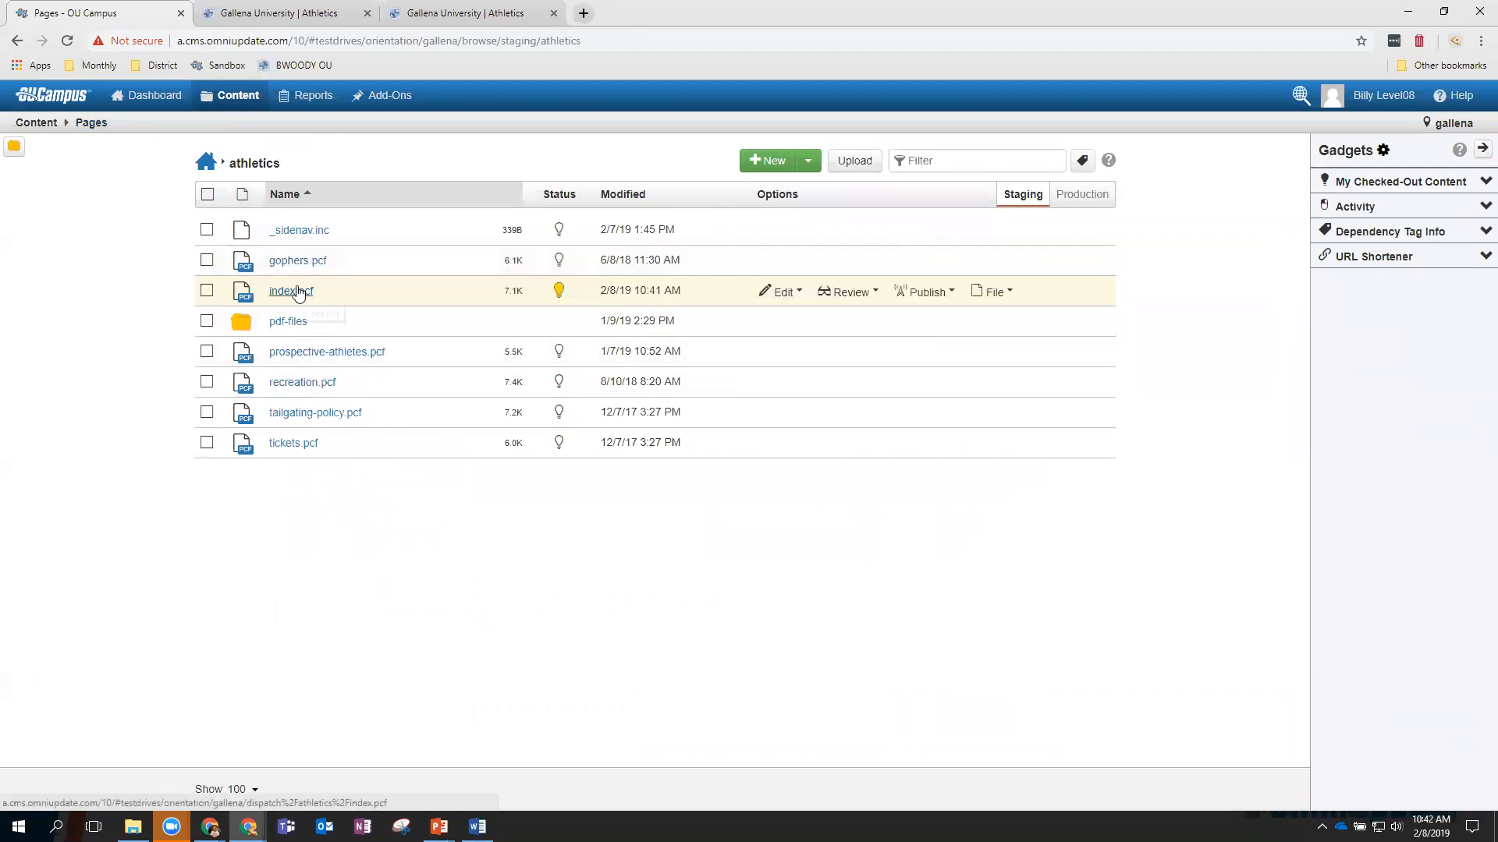
left_click(297, 233)
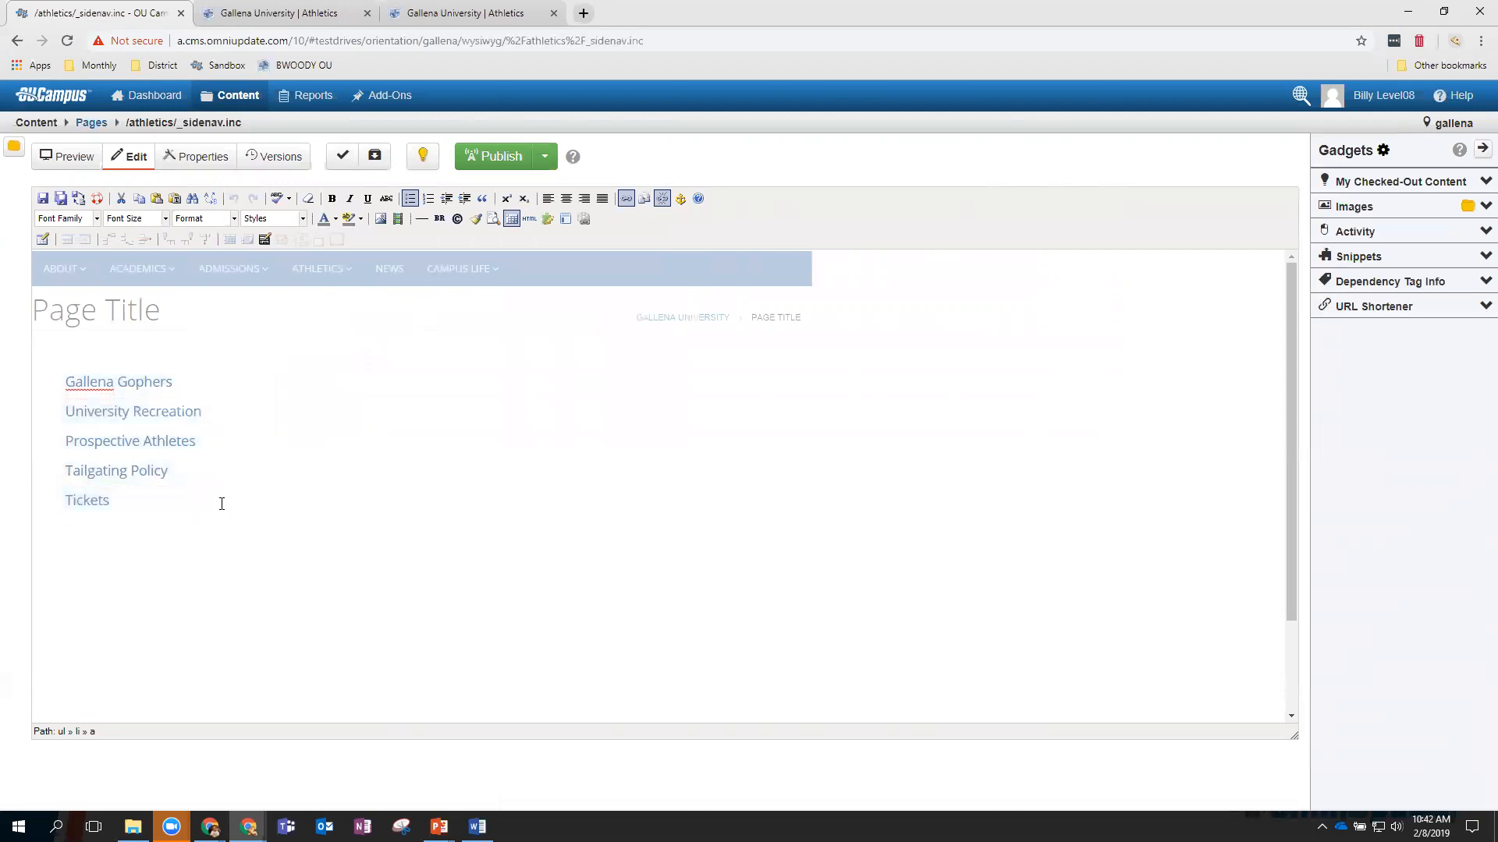
key("Return")
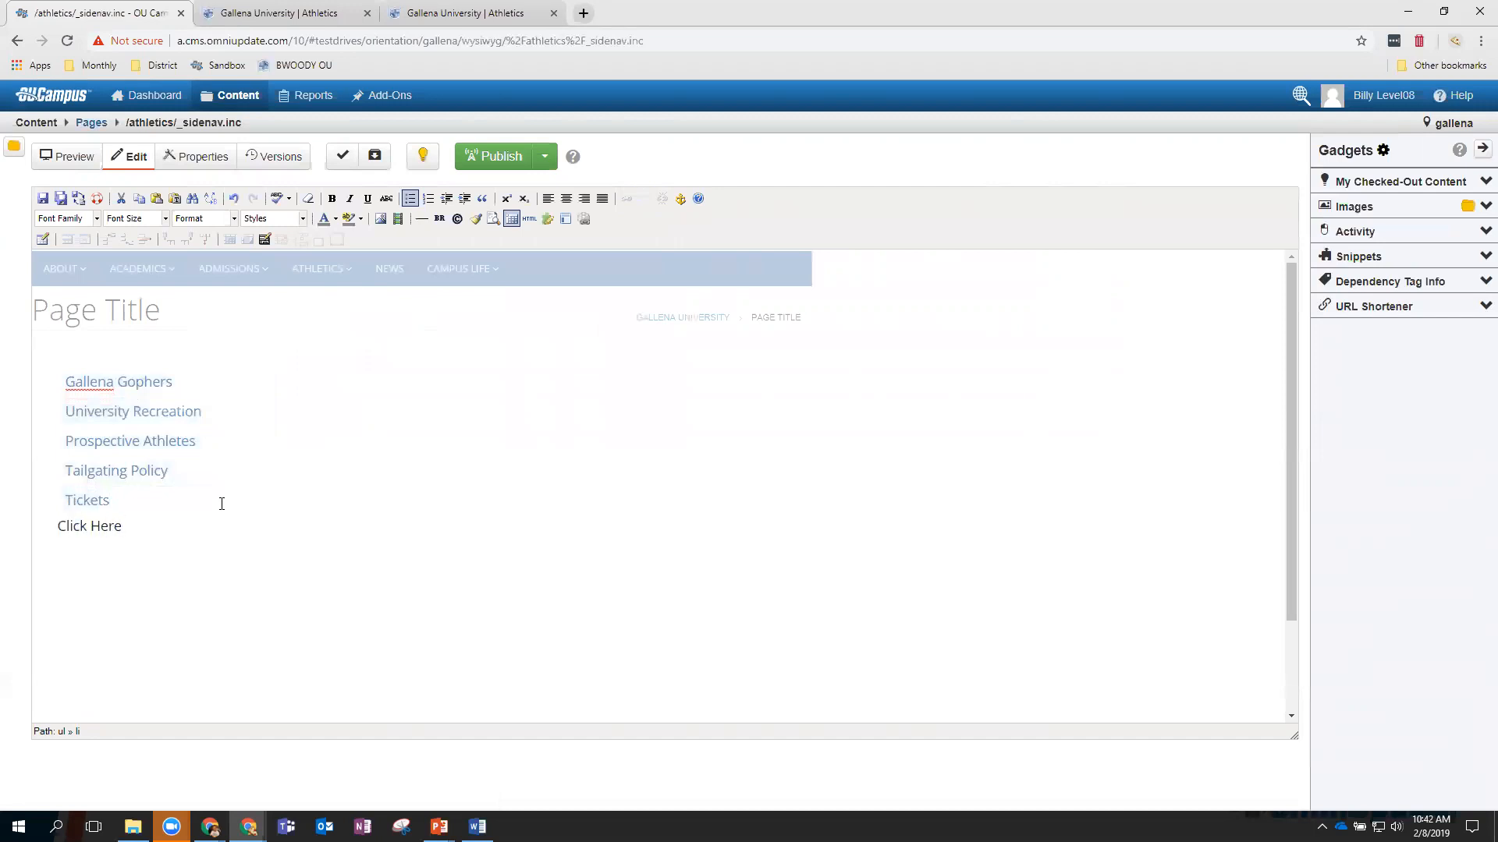
Link the 'Click Here' text to gophers.pcf and save the side navigation.
left_click_drag(123, 531, 53, 528)
left_click(626, 199)
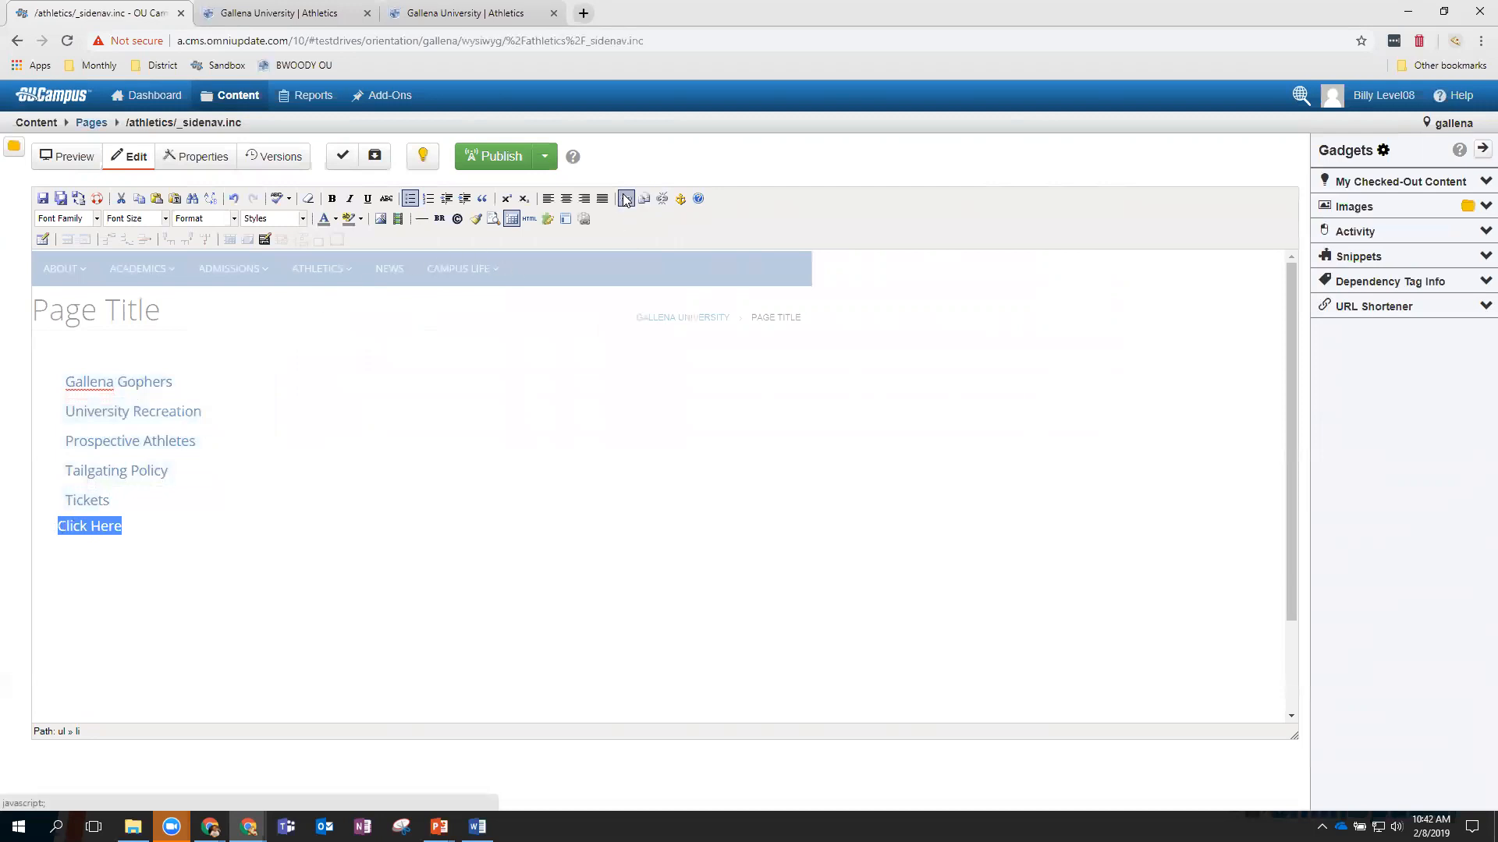
left_click(840, 355)
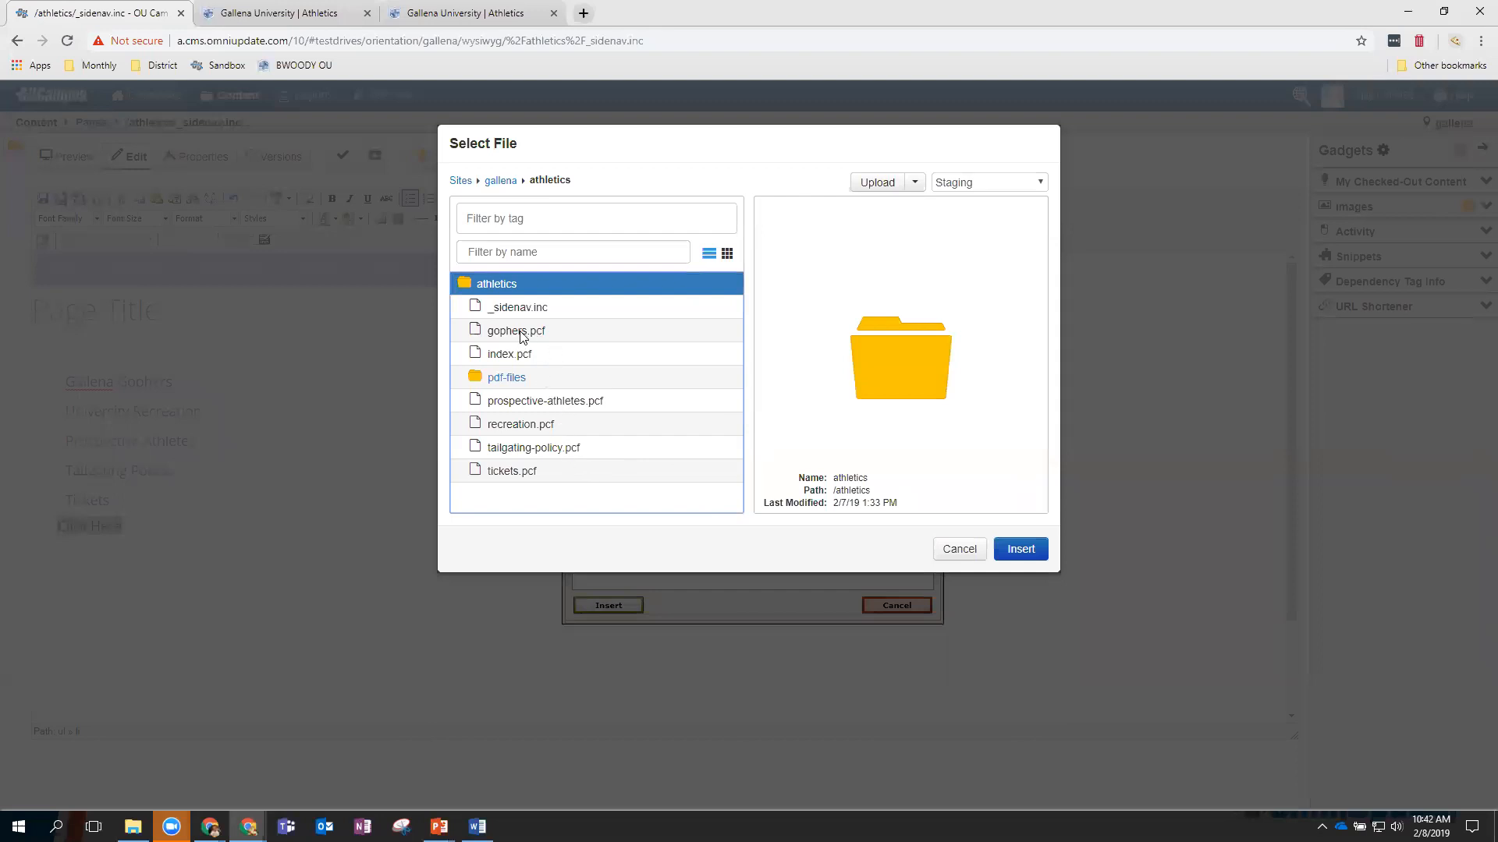
left_click(517, 332)
left_click(1019, 549)
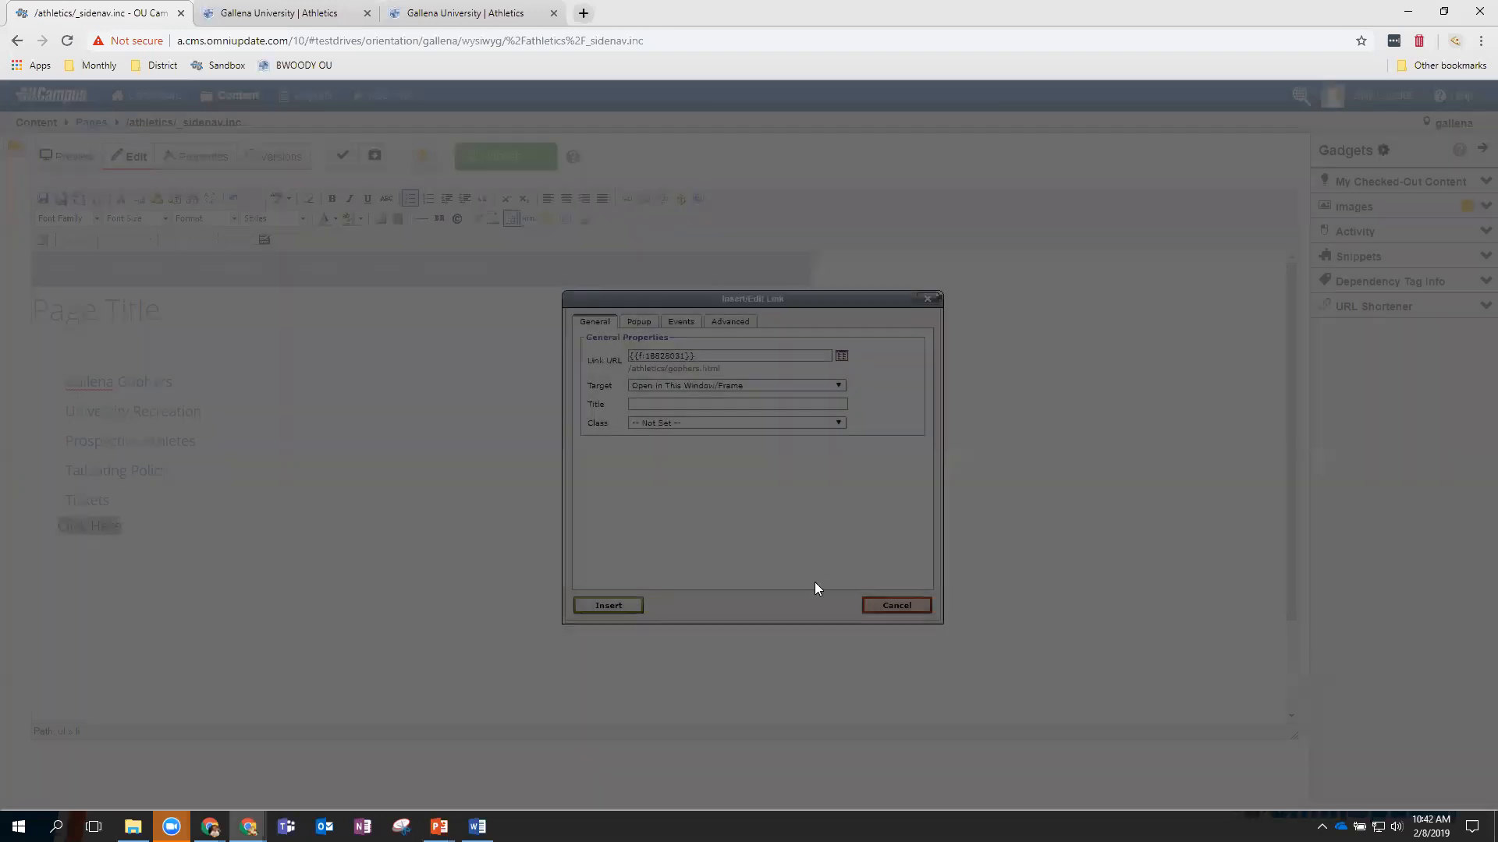
left_click(608, 606)
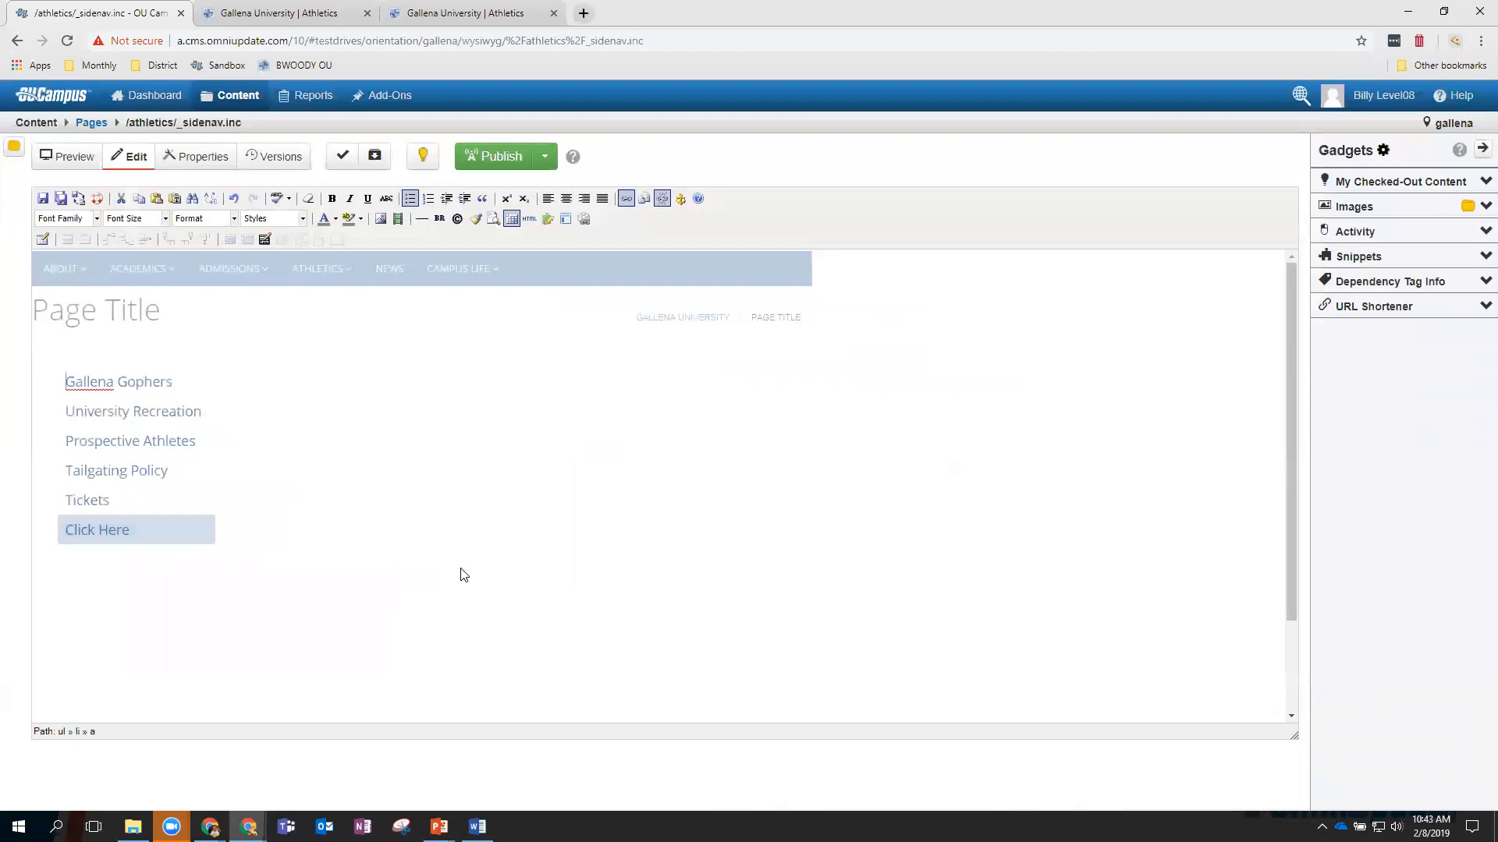
left_click(43, 199)
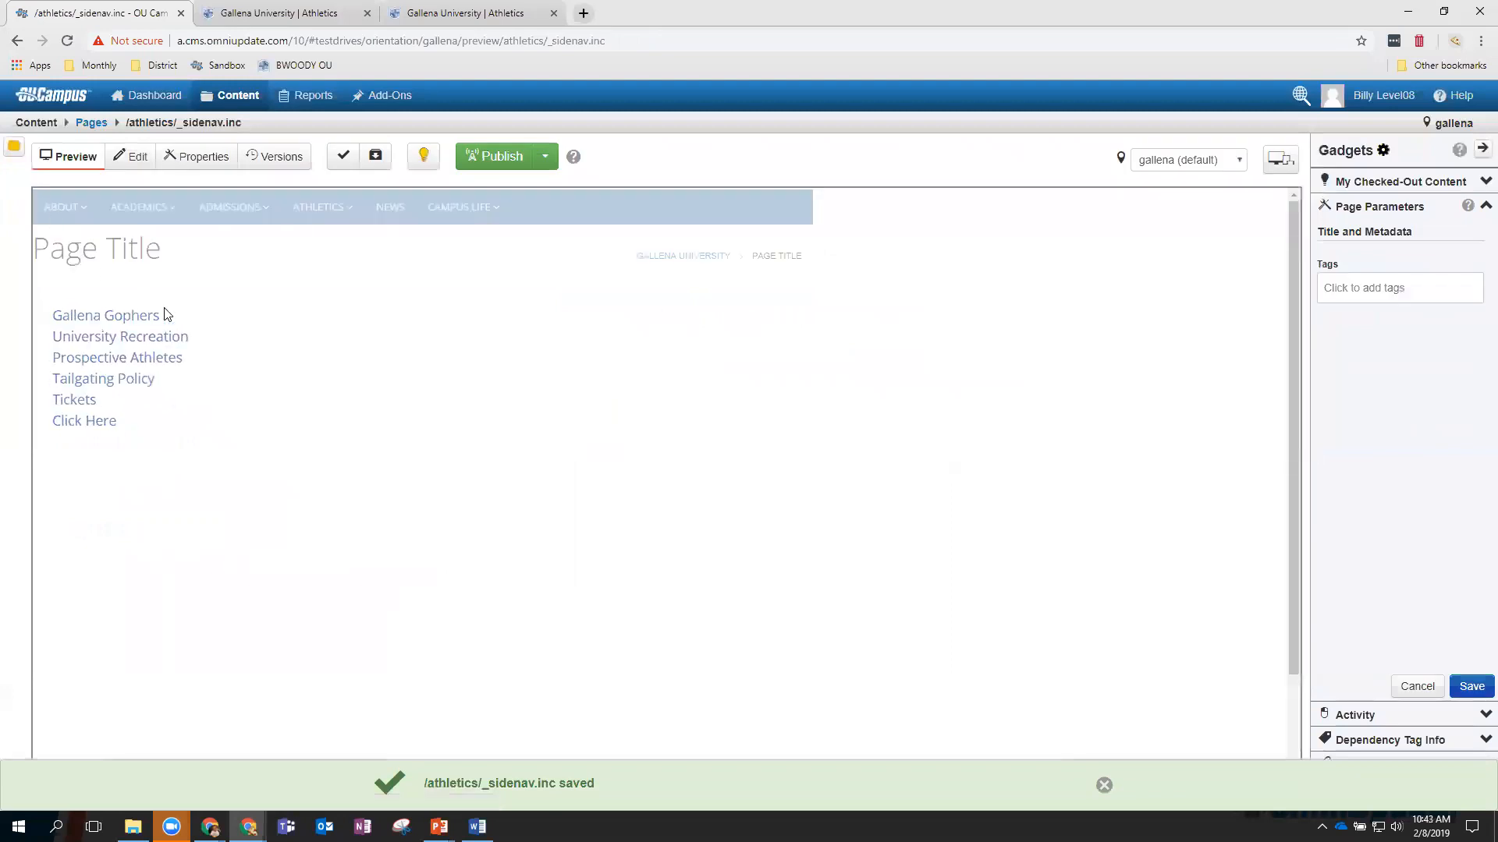
Publish athletics/index.pcf and view the live 'Athletics Page' in a new tab.
mouse_move(241, 98)
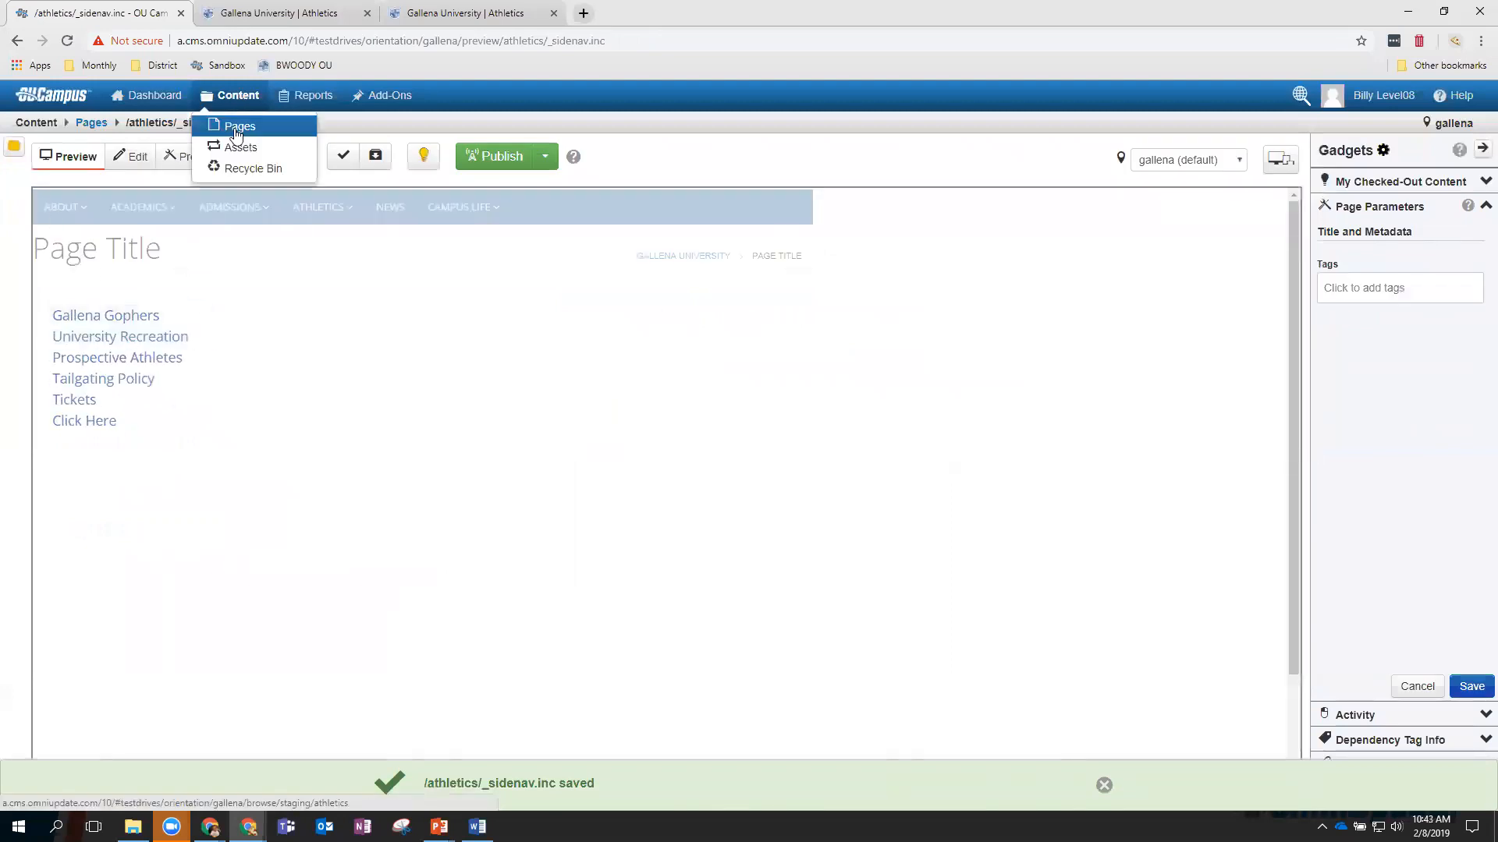
left_click(235, 126)
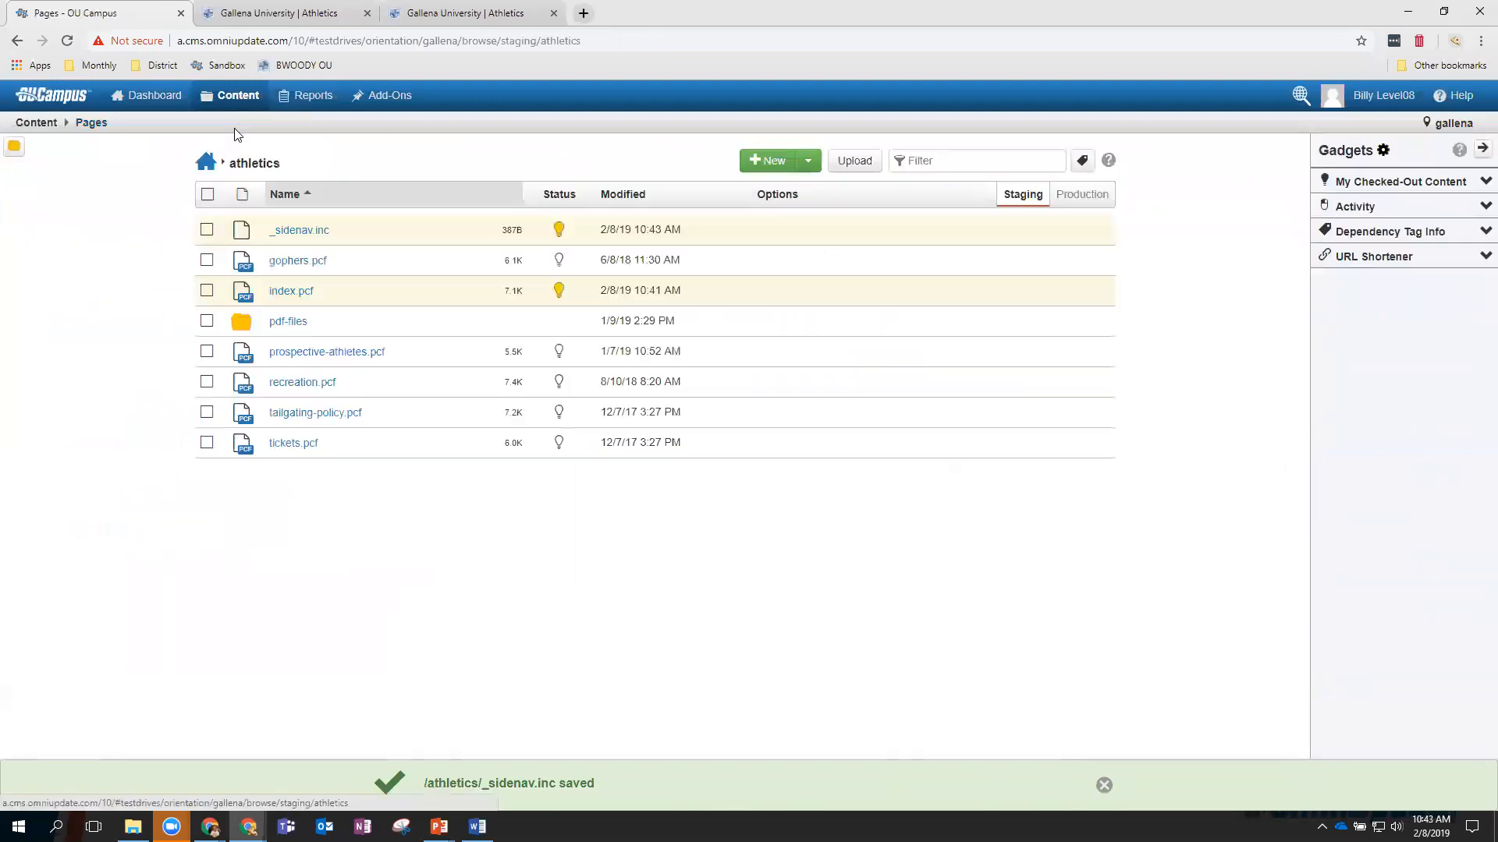
left_click(289, 293)
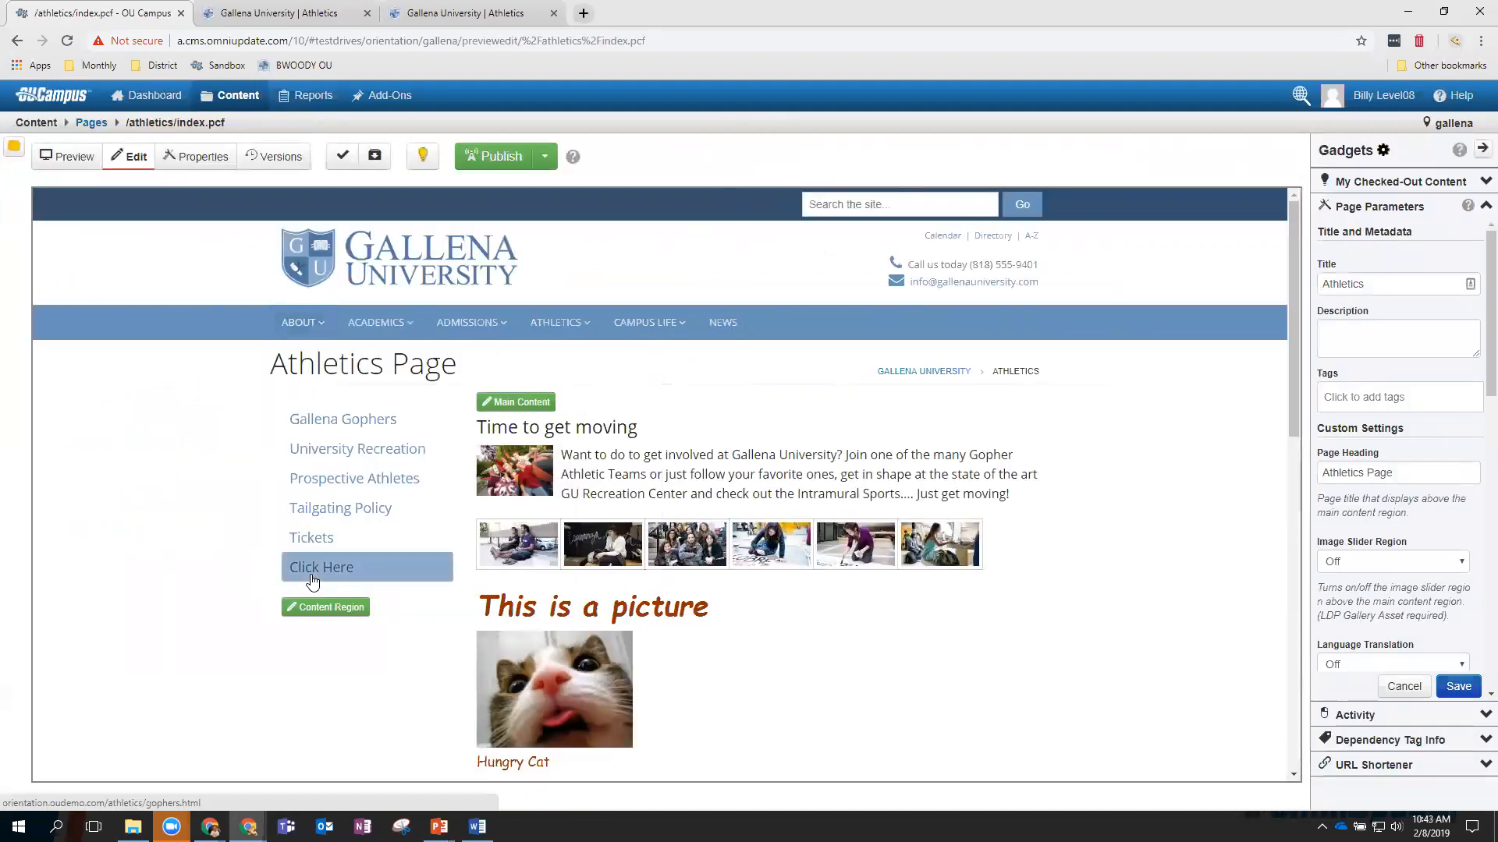
left_click(499, 160)
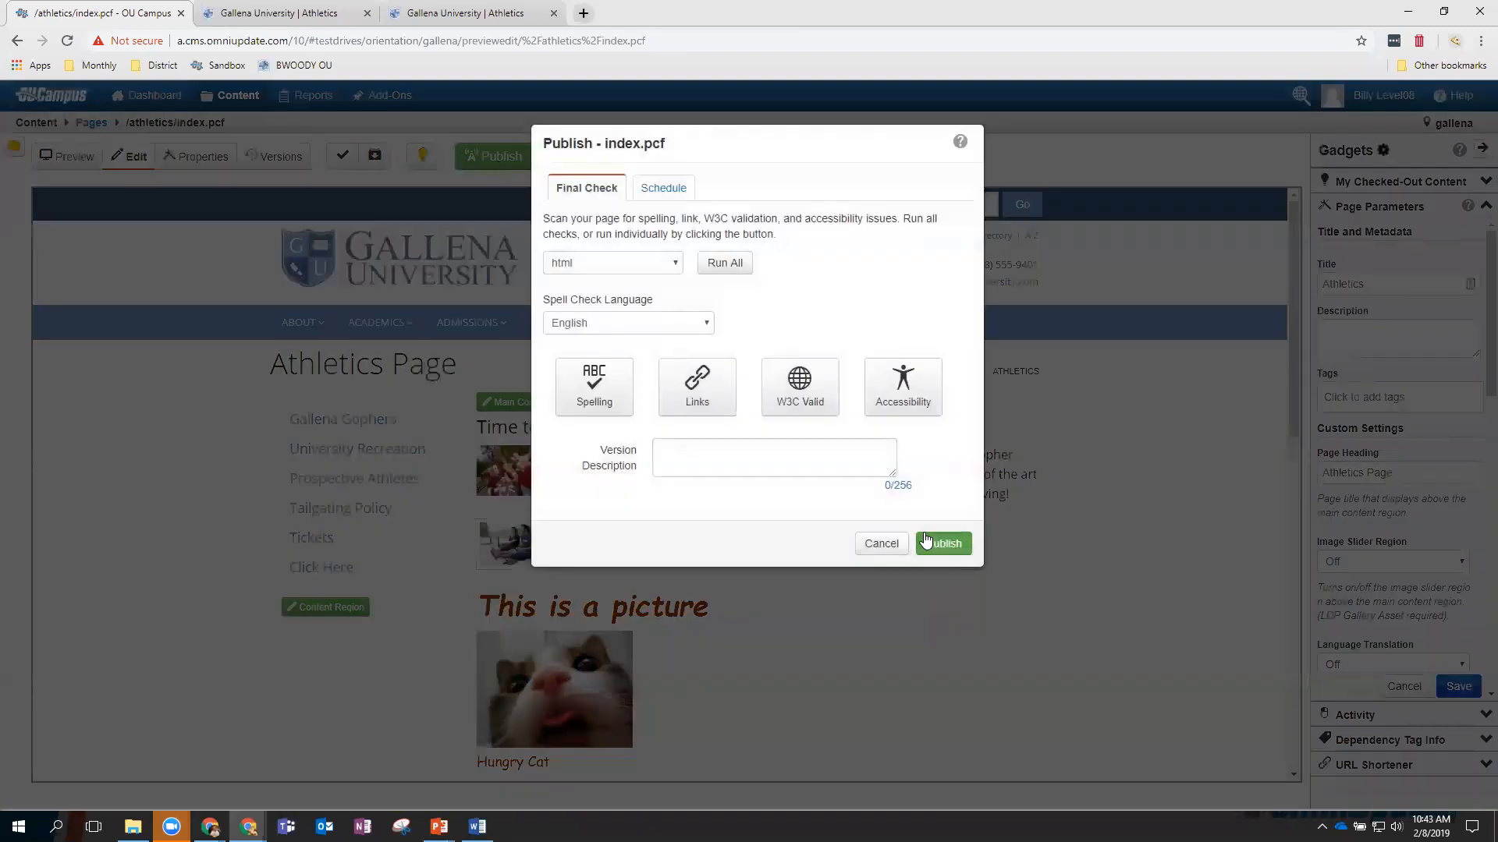
left_click(926, 538)
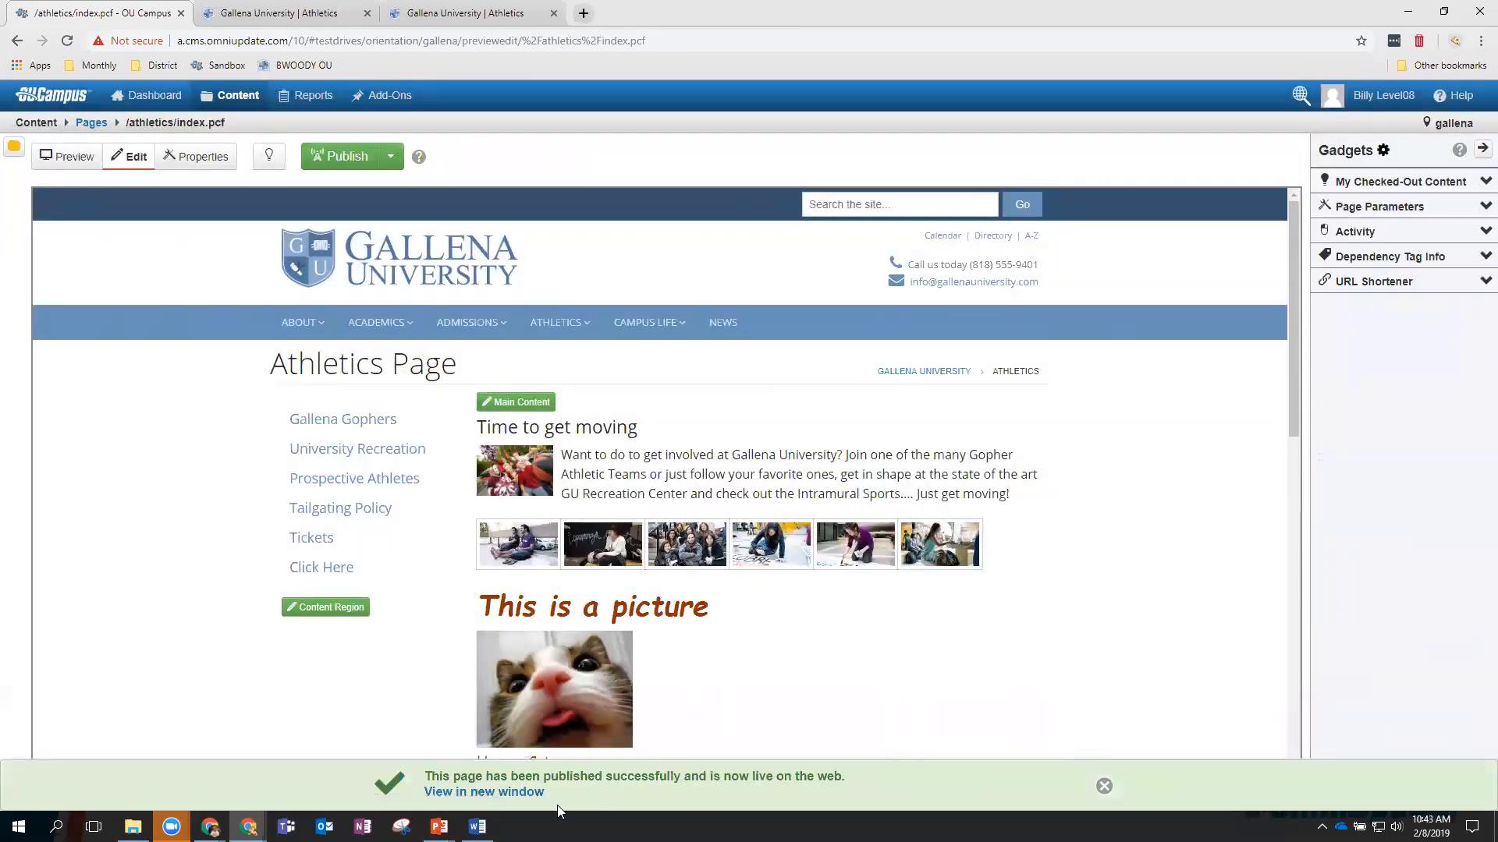
left_click(521, 791)
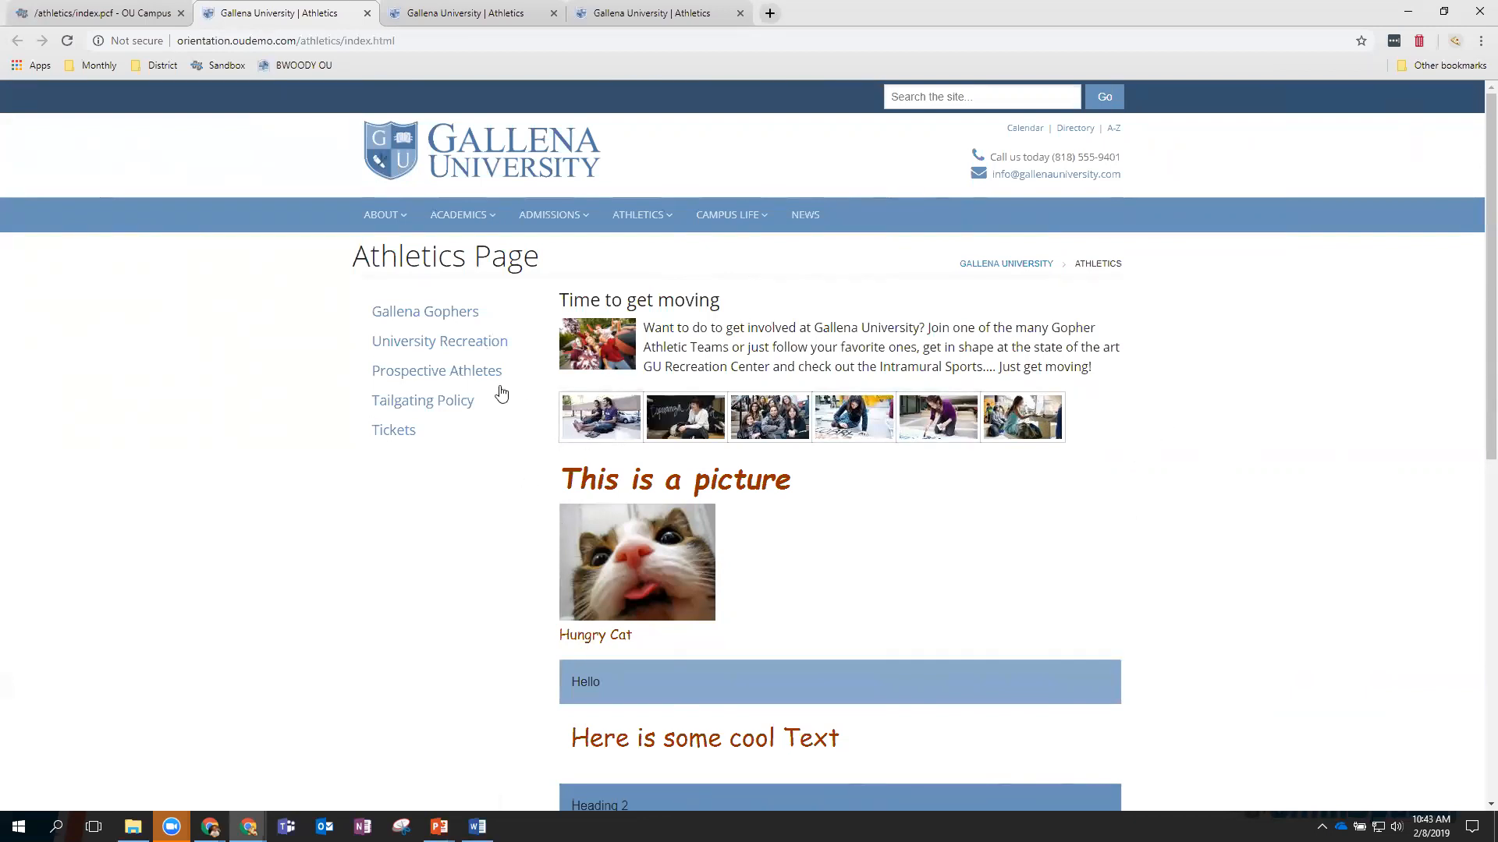
Back in OU Campus, open athletics/_sidenav.inc and publish it.
left_click(96, 12)
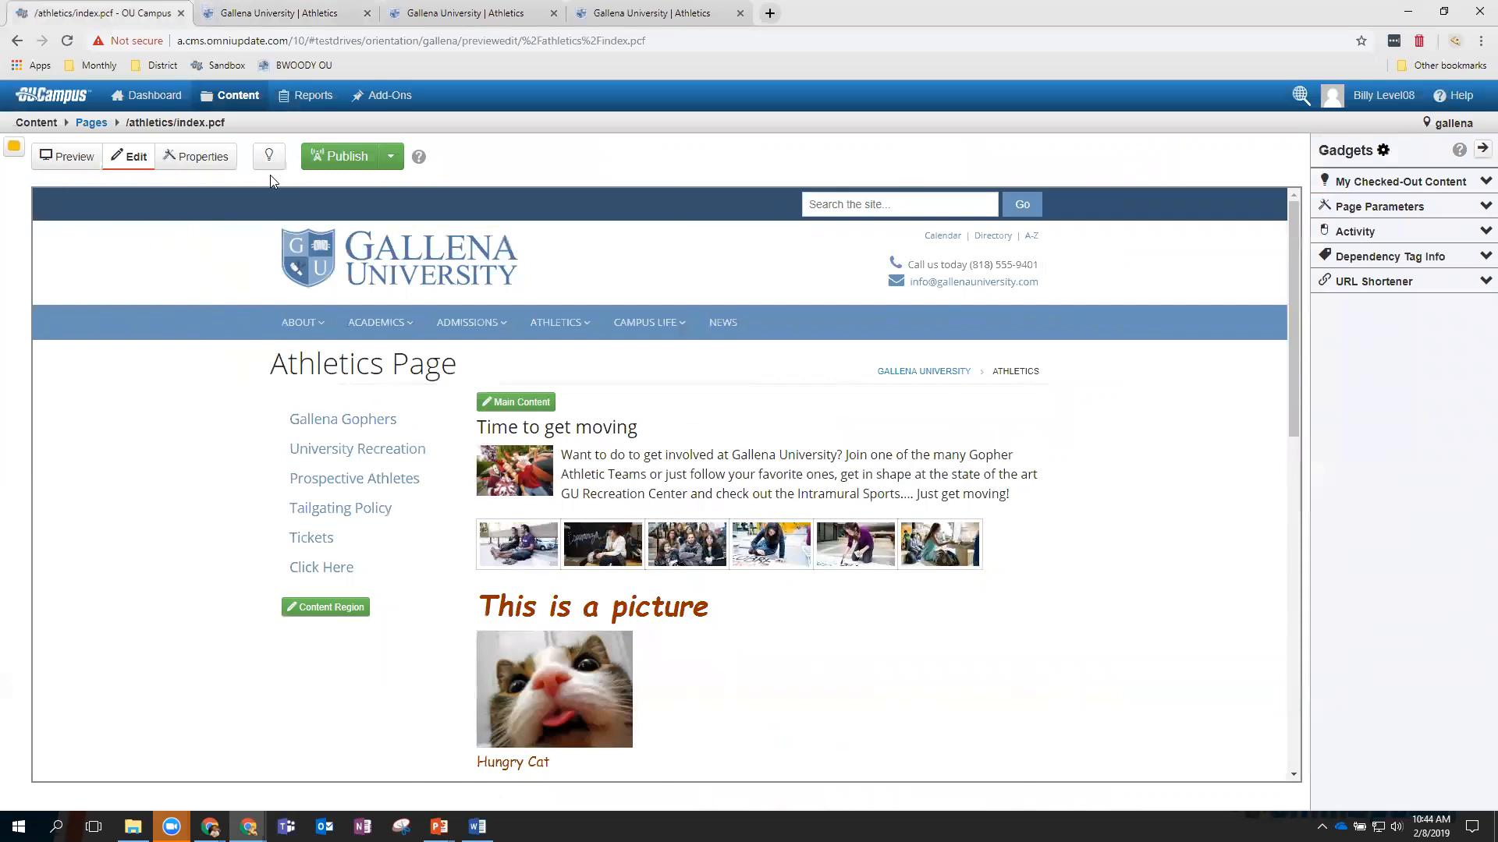
left_click(226, 122)
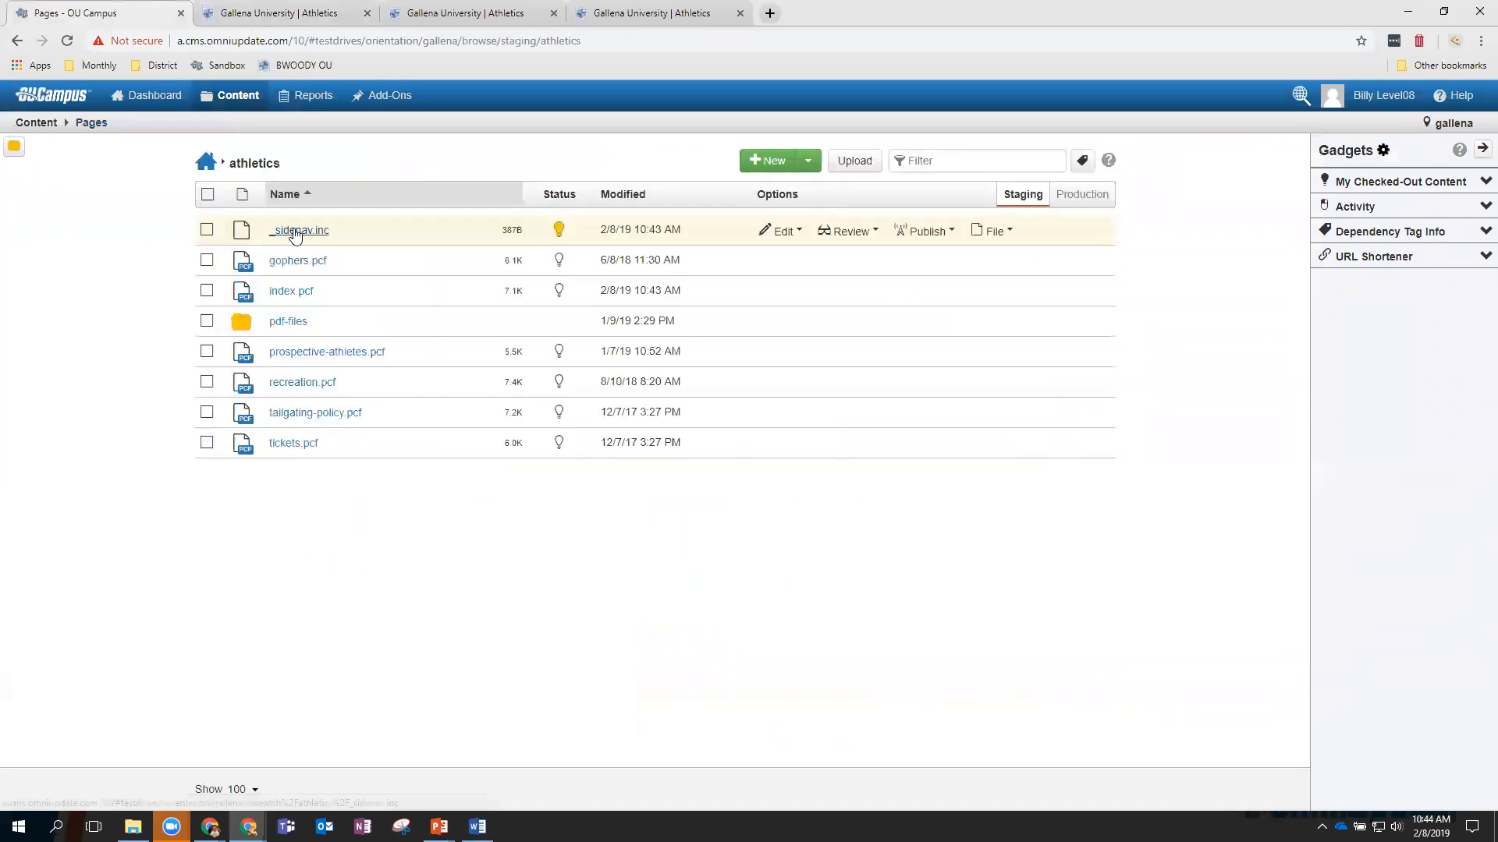
left_click(294, 232)
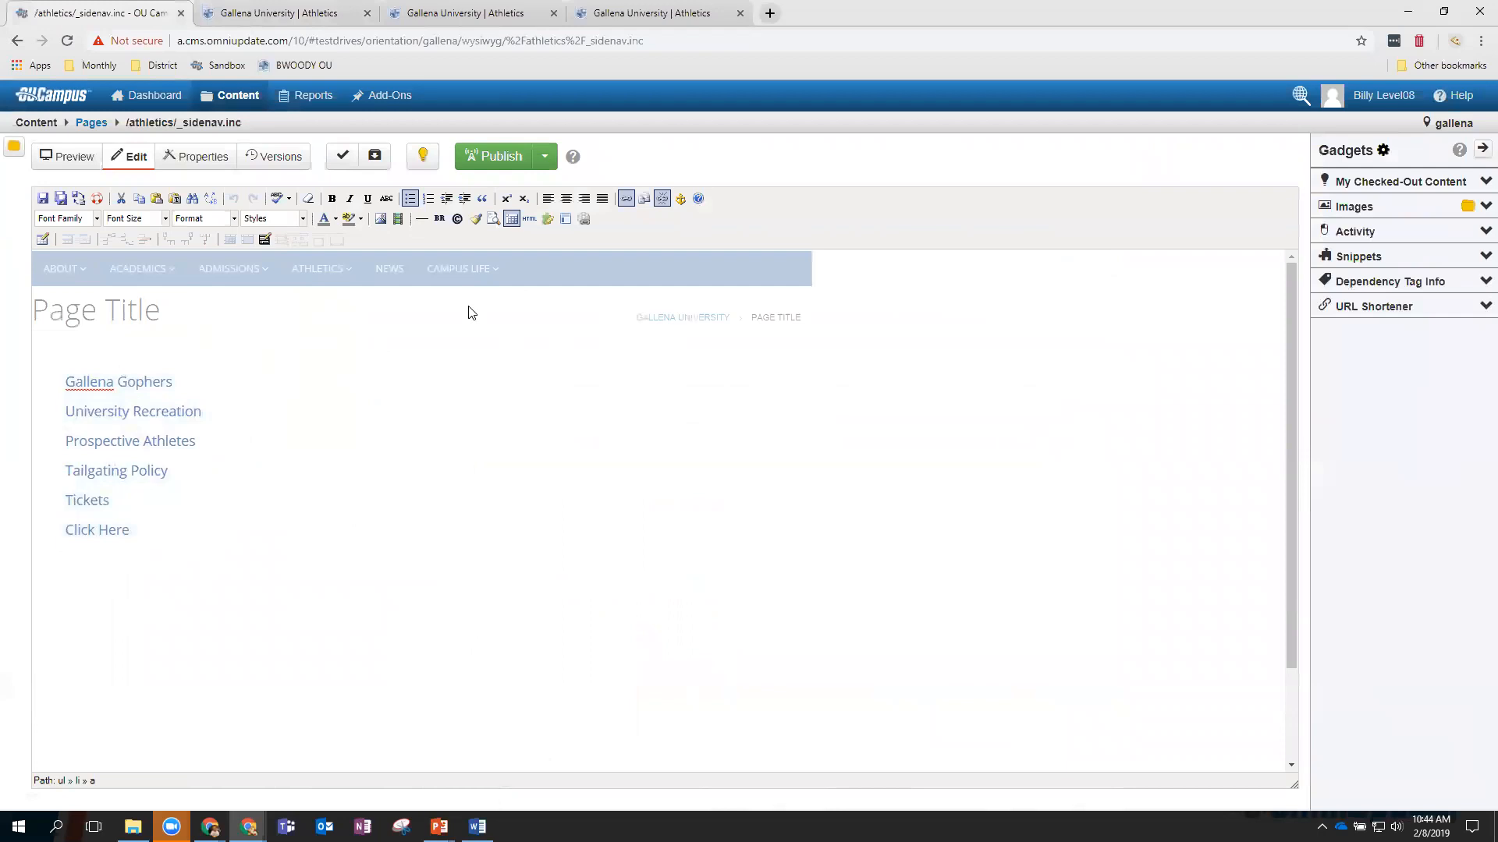
left_click(494, 159)
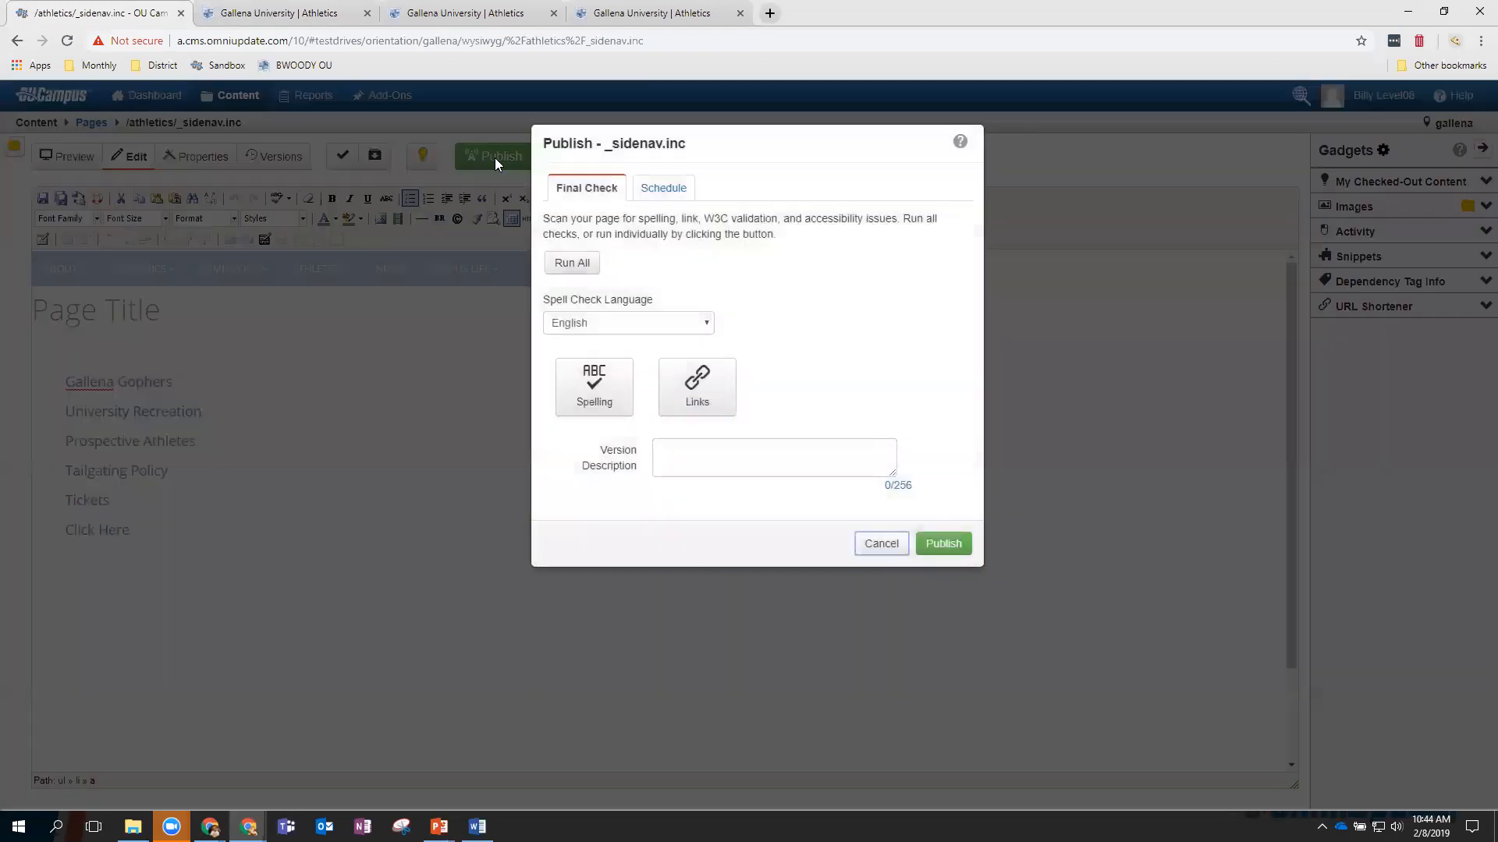
left_click(950, 539)
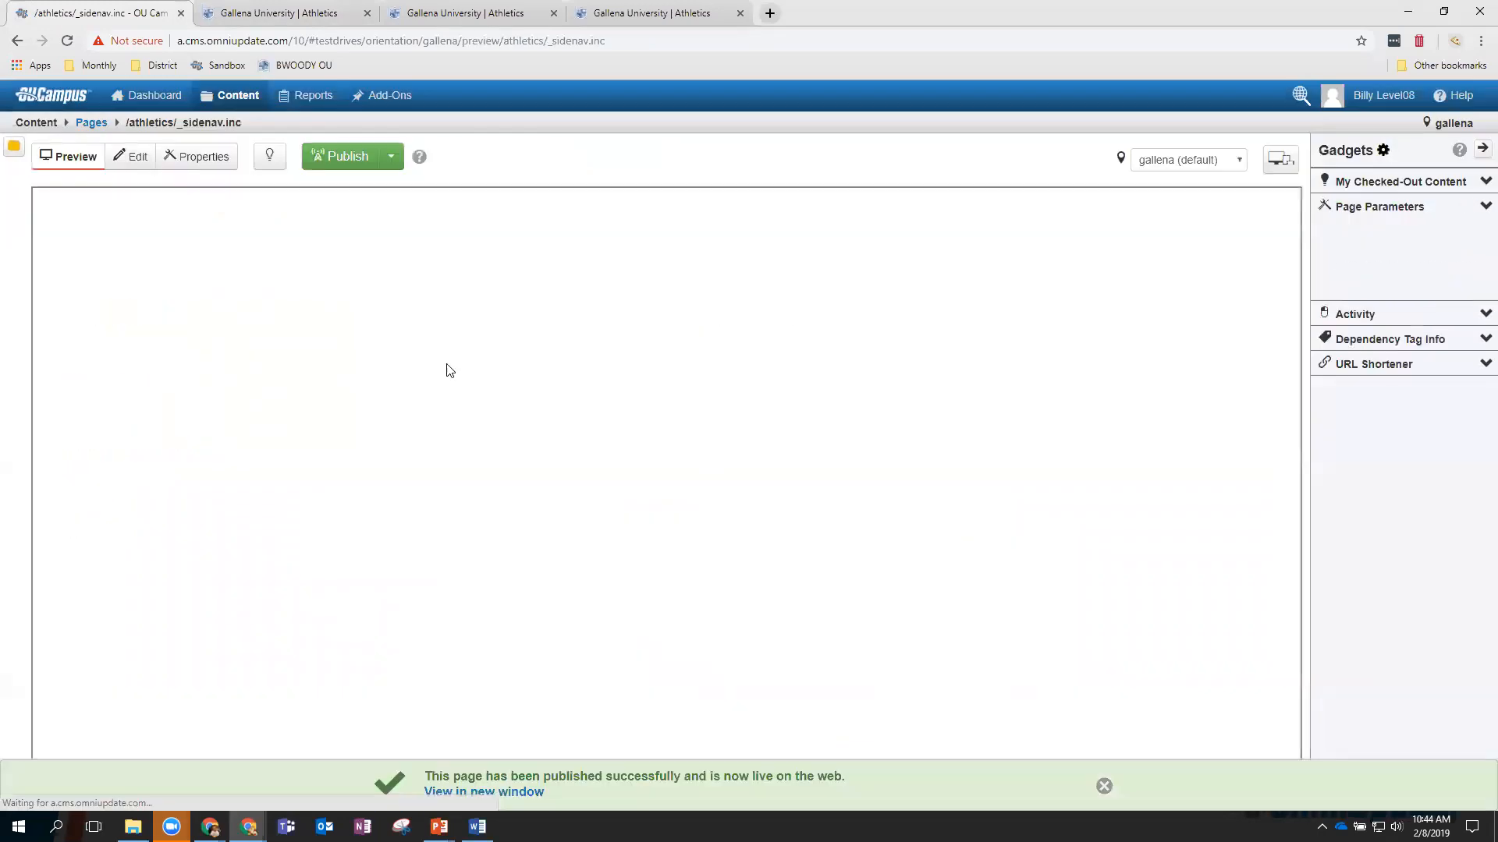
Reload the live Athletics page to confirm the Click Here link, then return to OU Campus.
left_click(275, 13)
left_click(67, 45)
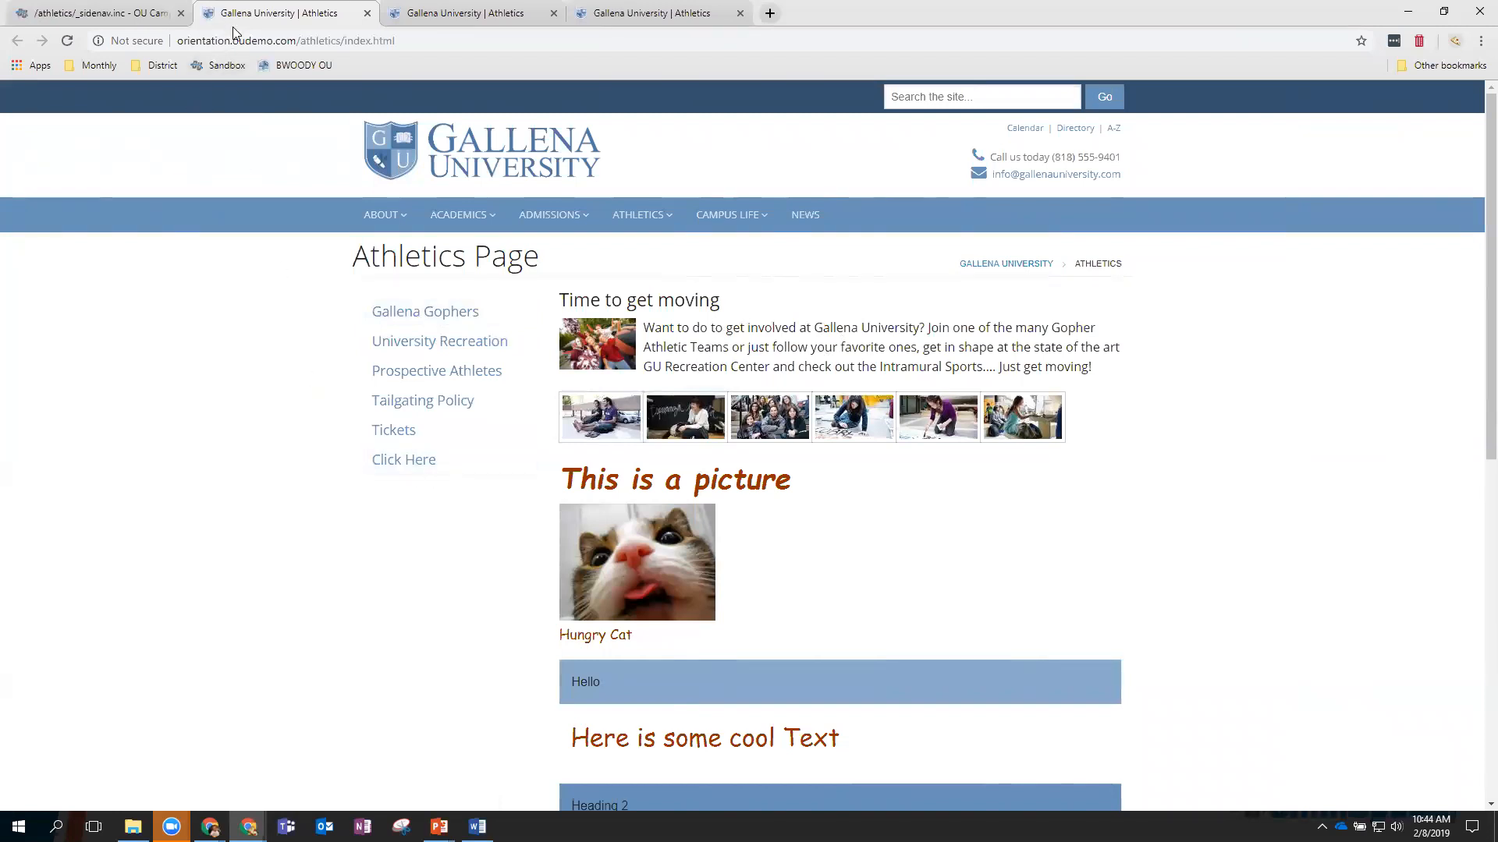
left_click(145, 20)
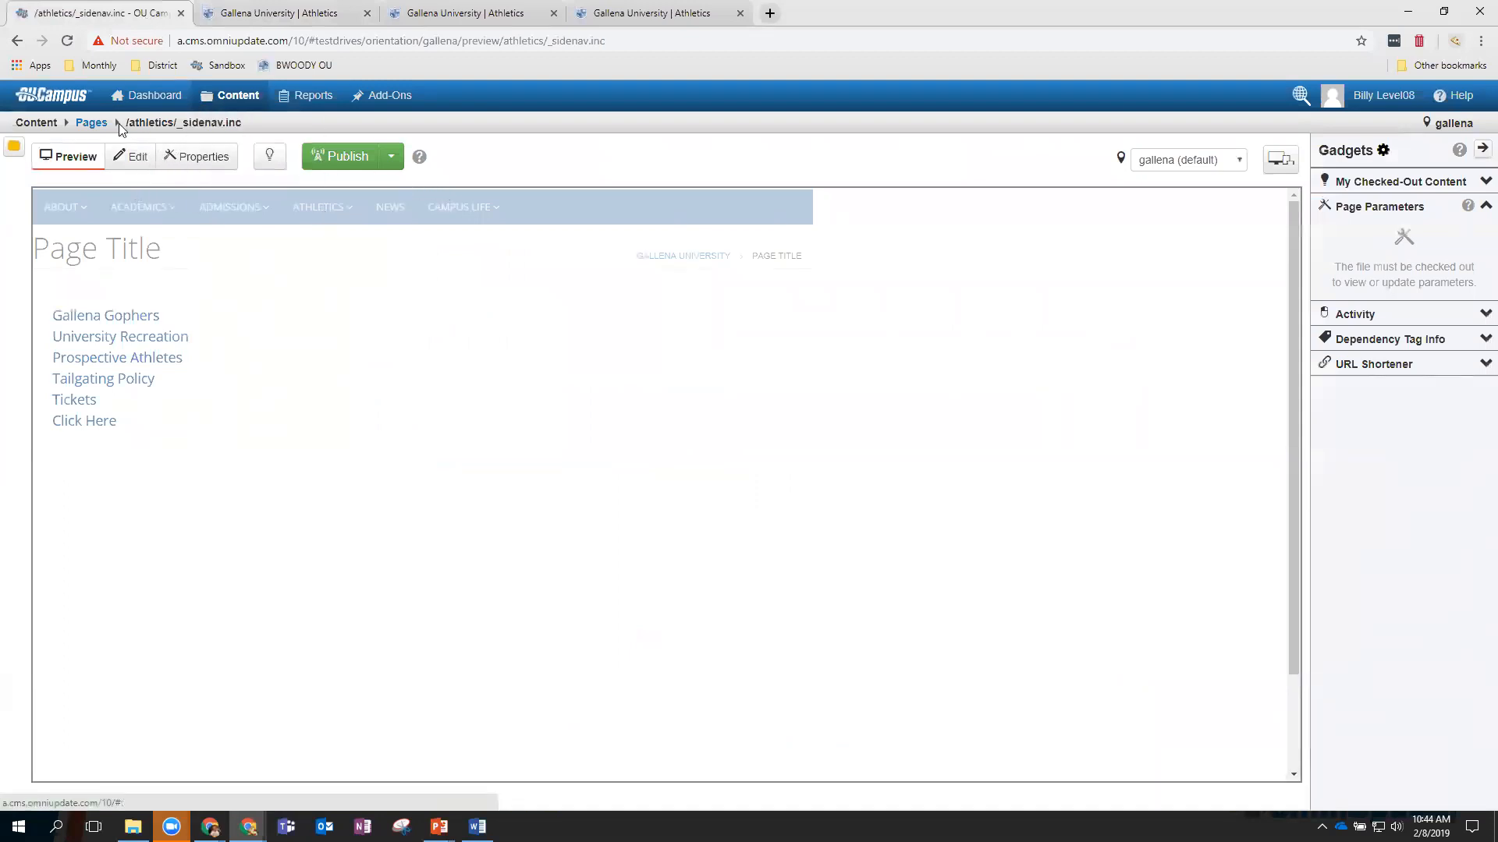
Open athletics/index.pcf and scroll its preview to check the new Click Here link.
left_click(91, 125)
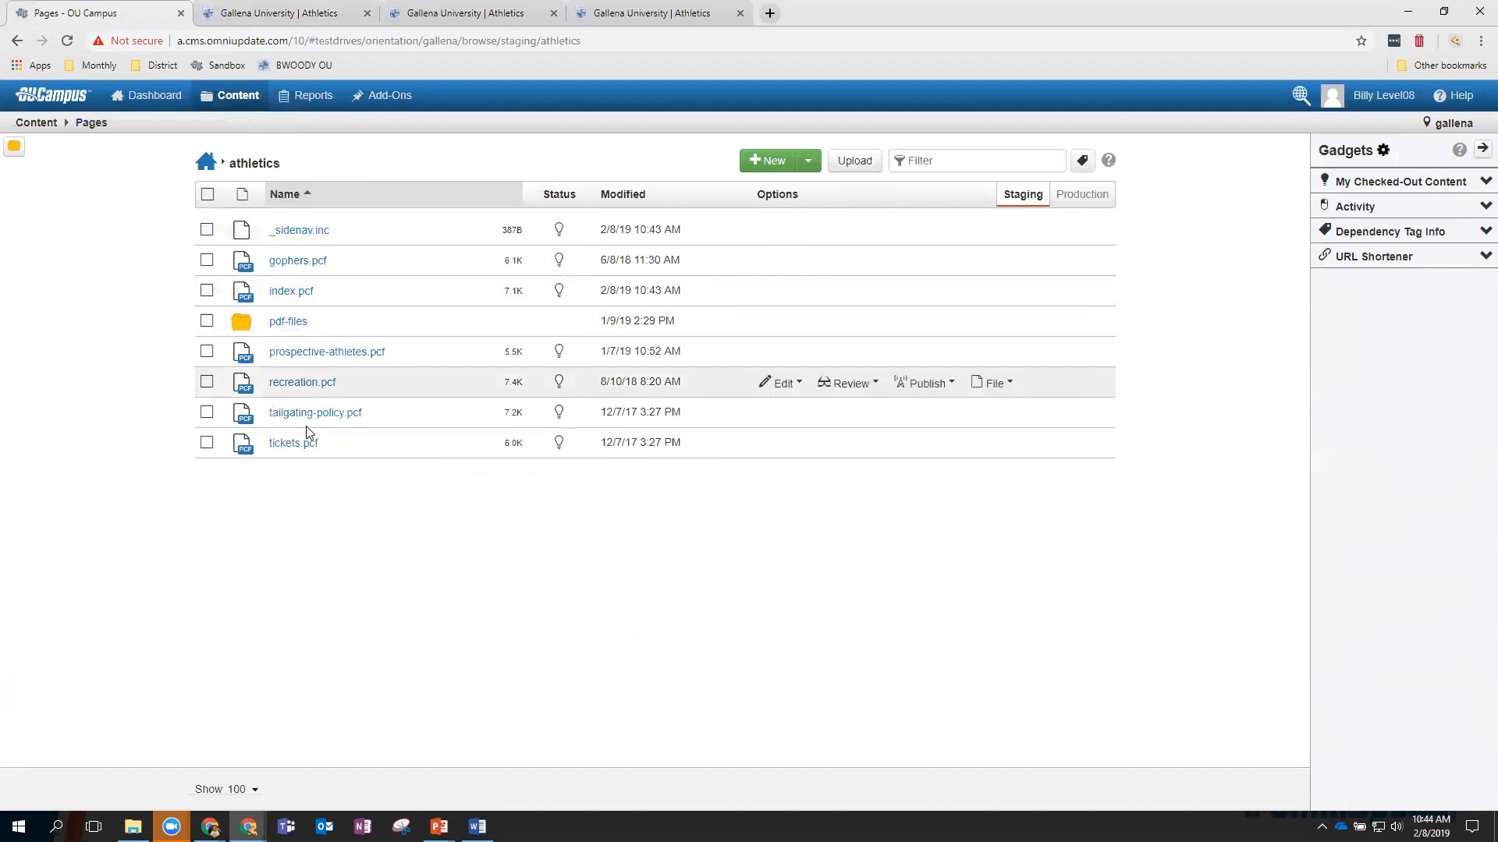
left_click(292, 291)
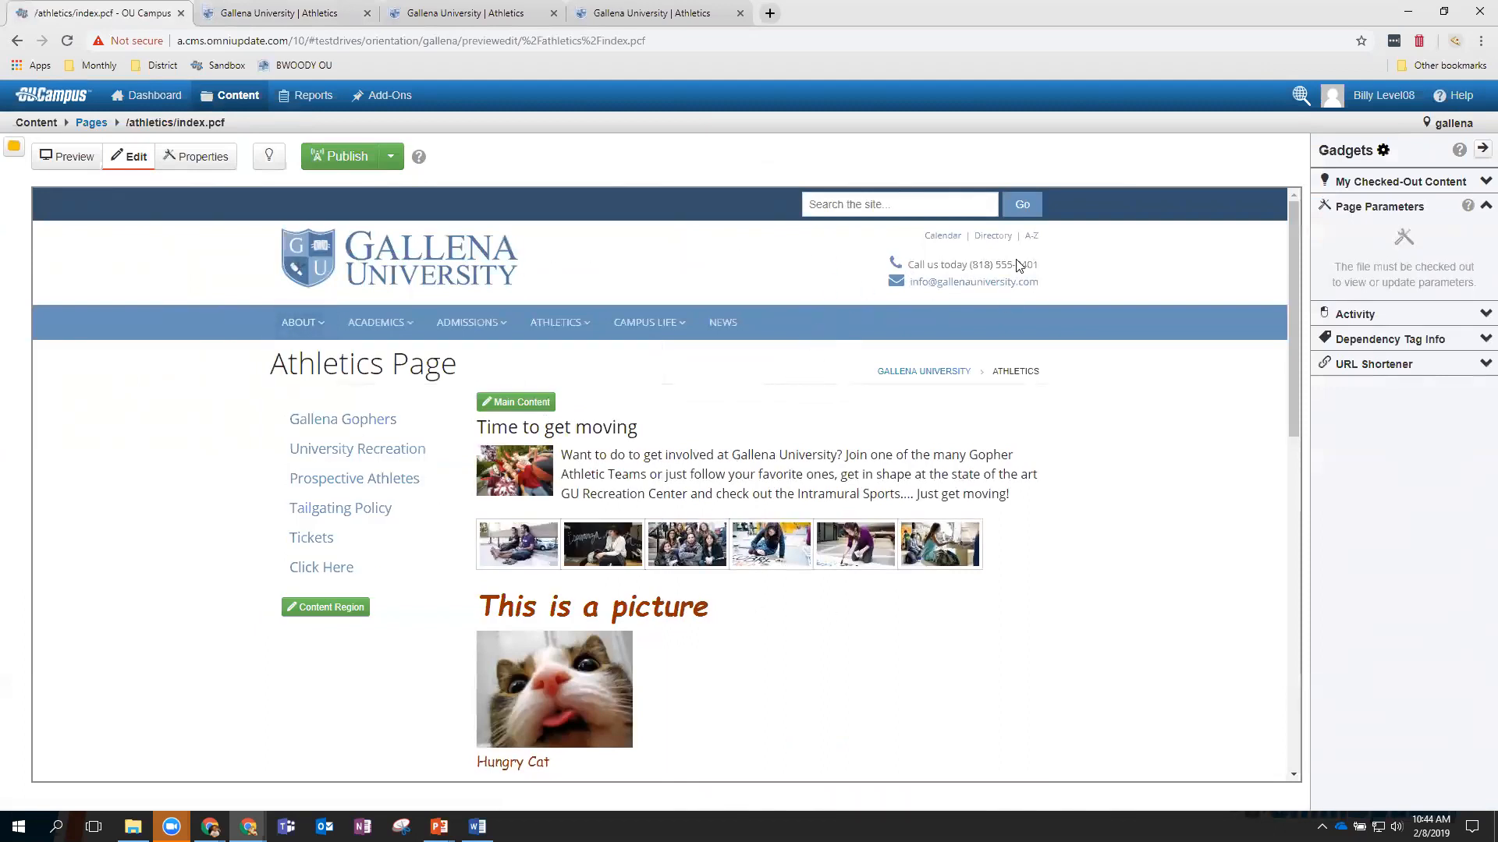
scroll(607, 264, "down", 6)
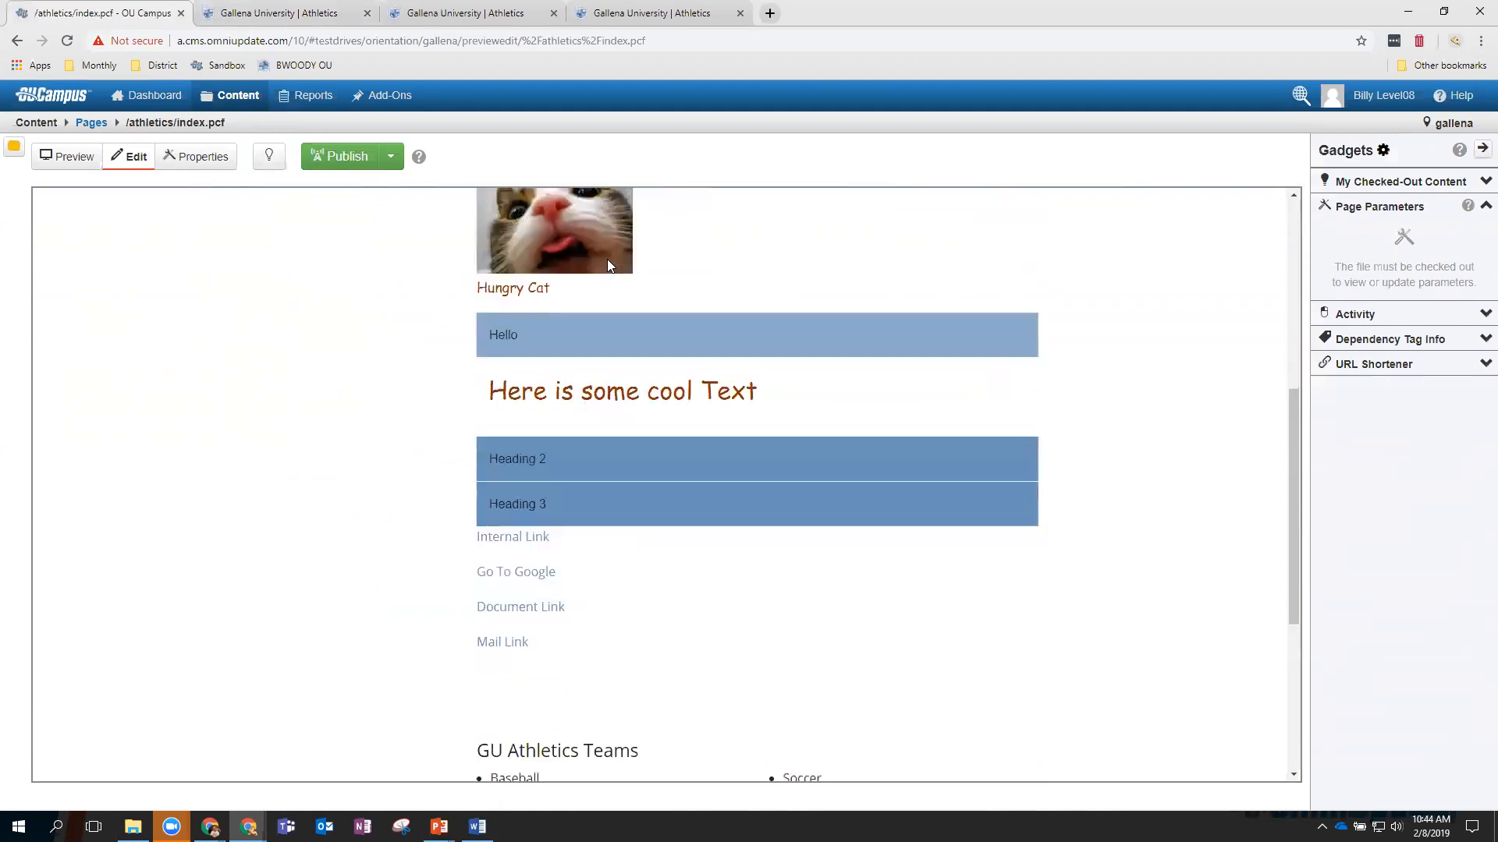
scroll(606, 265, "down", 5)
scroll(508, 396, "up", 6)
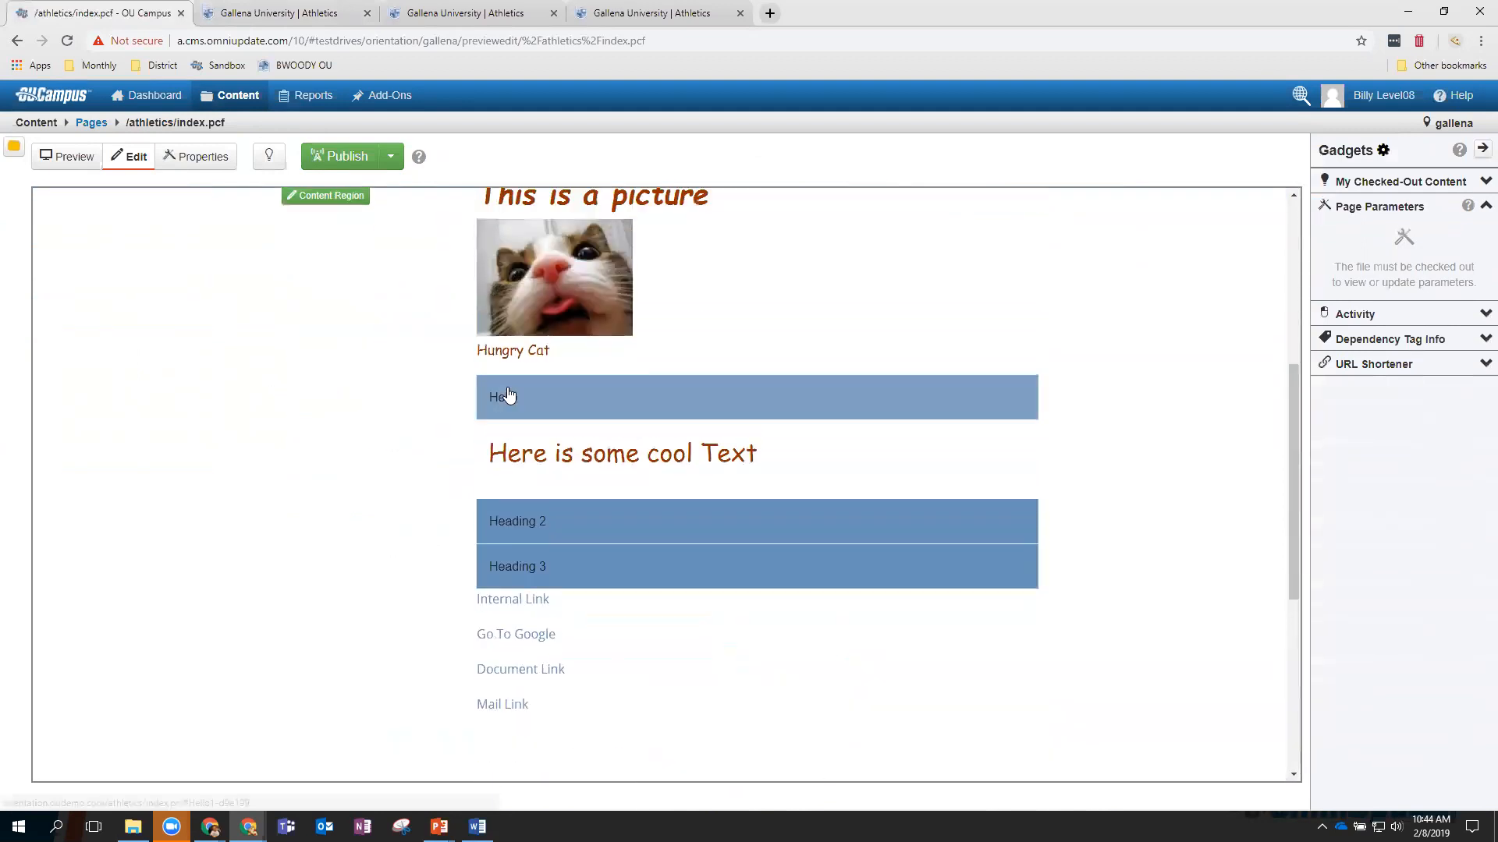
scroll(508, 396, "up", 5)
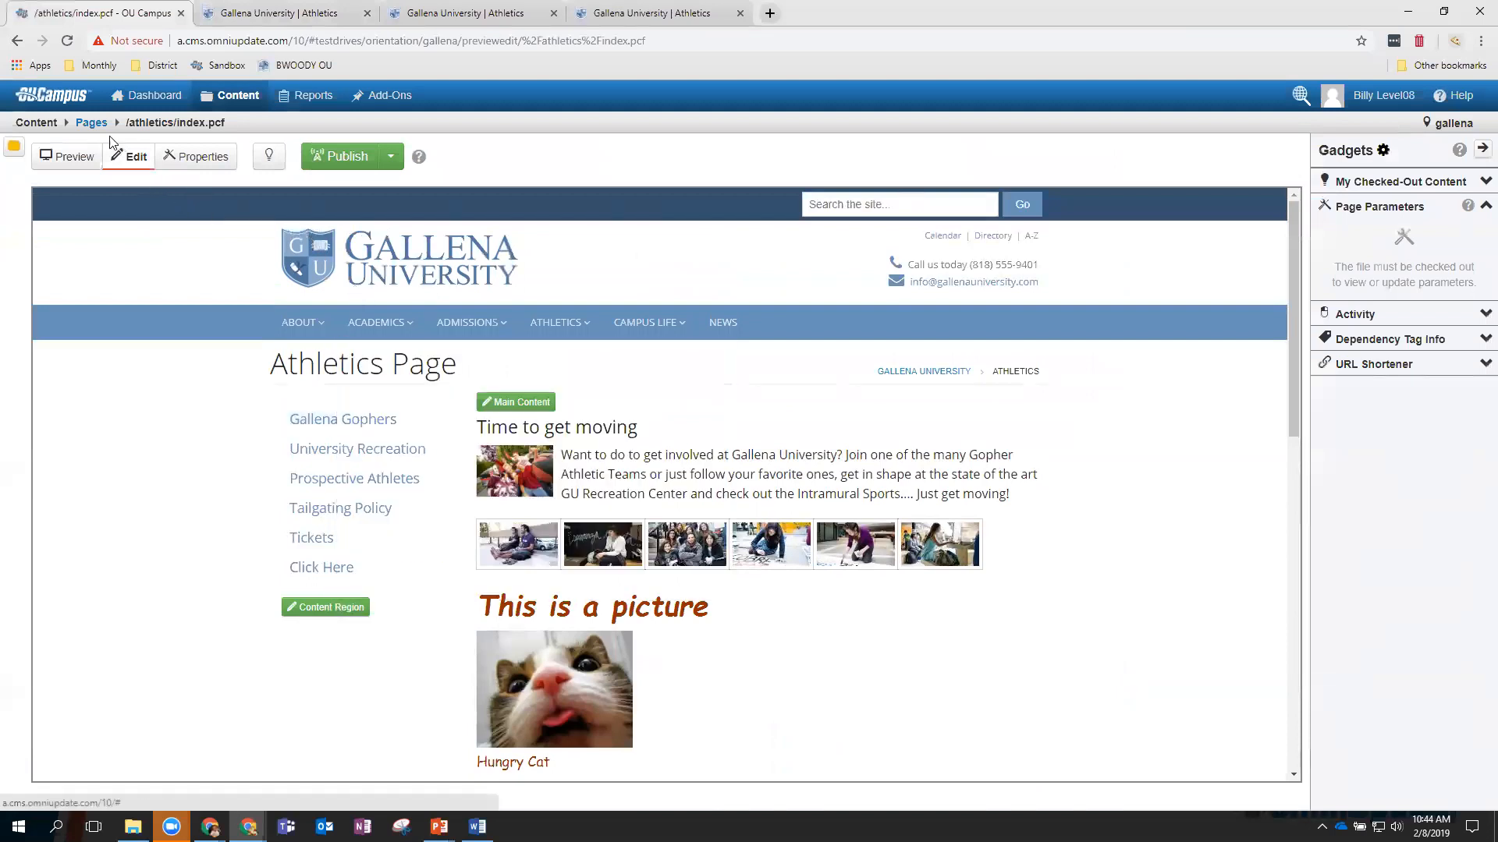
Navigate from athletics to the _resources/includes/header folder.
left_click(91, 123)
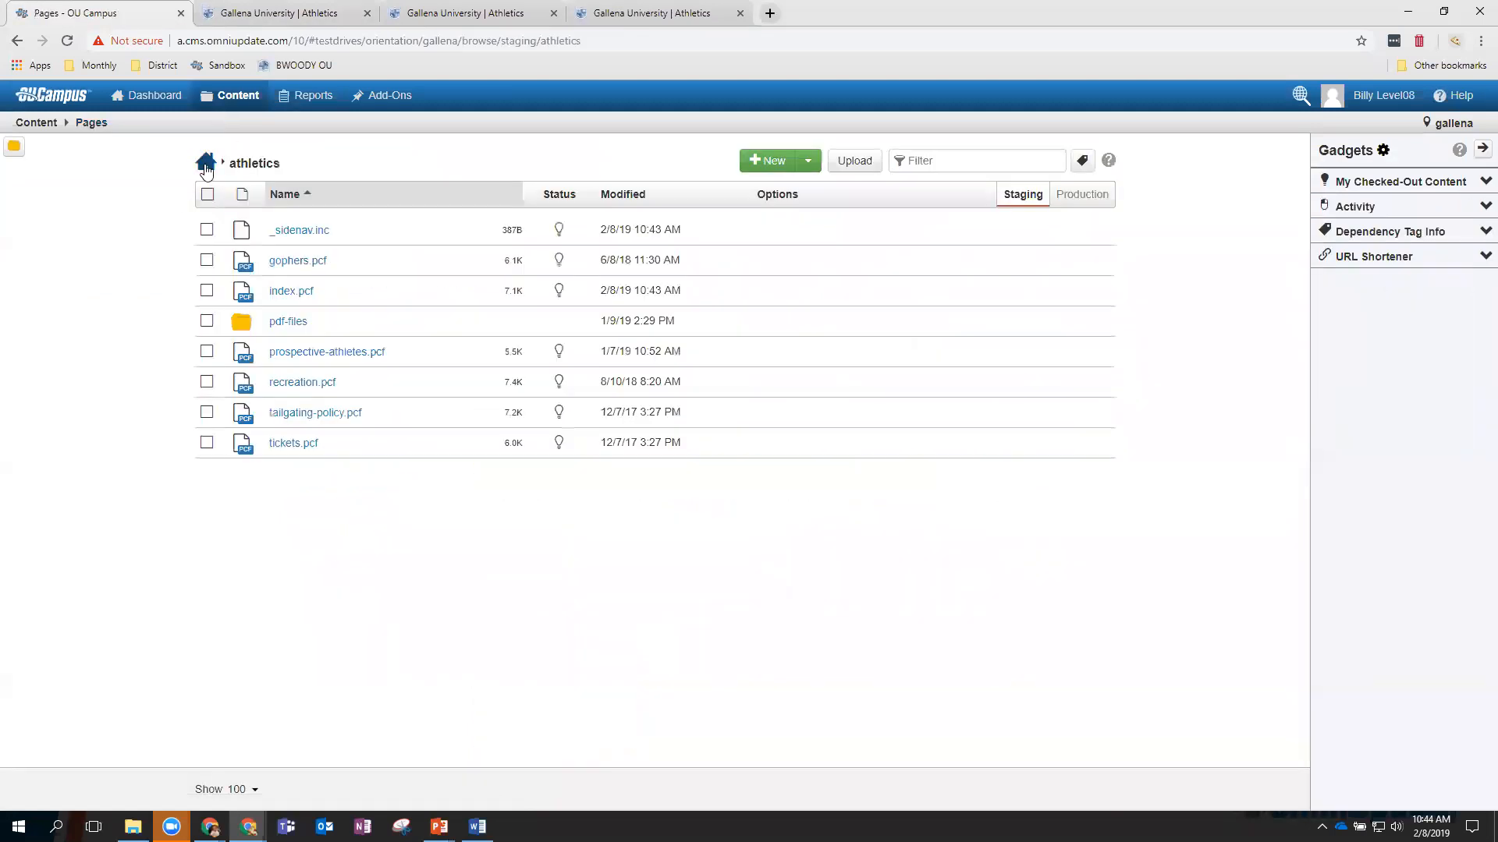
left_click(206, 165)
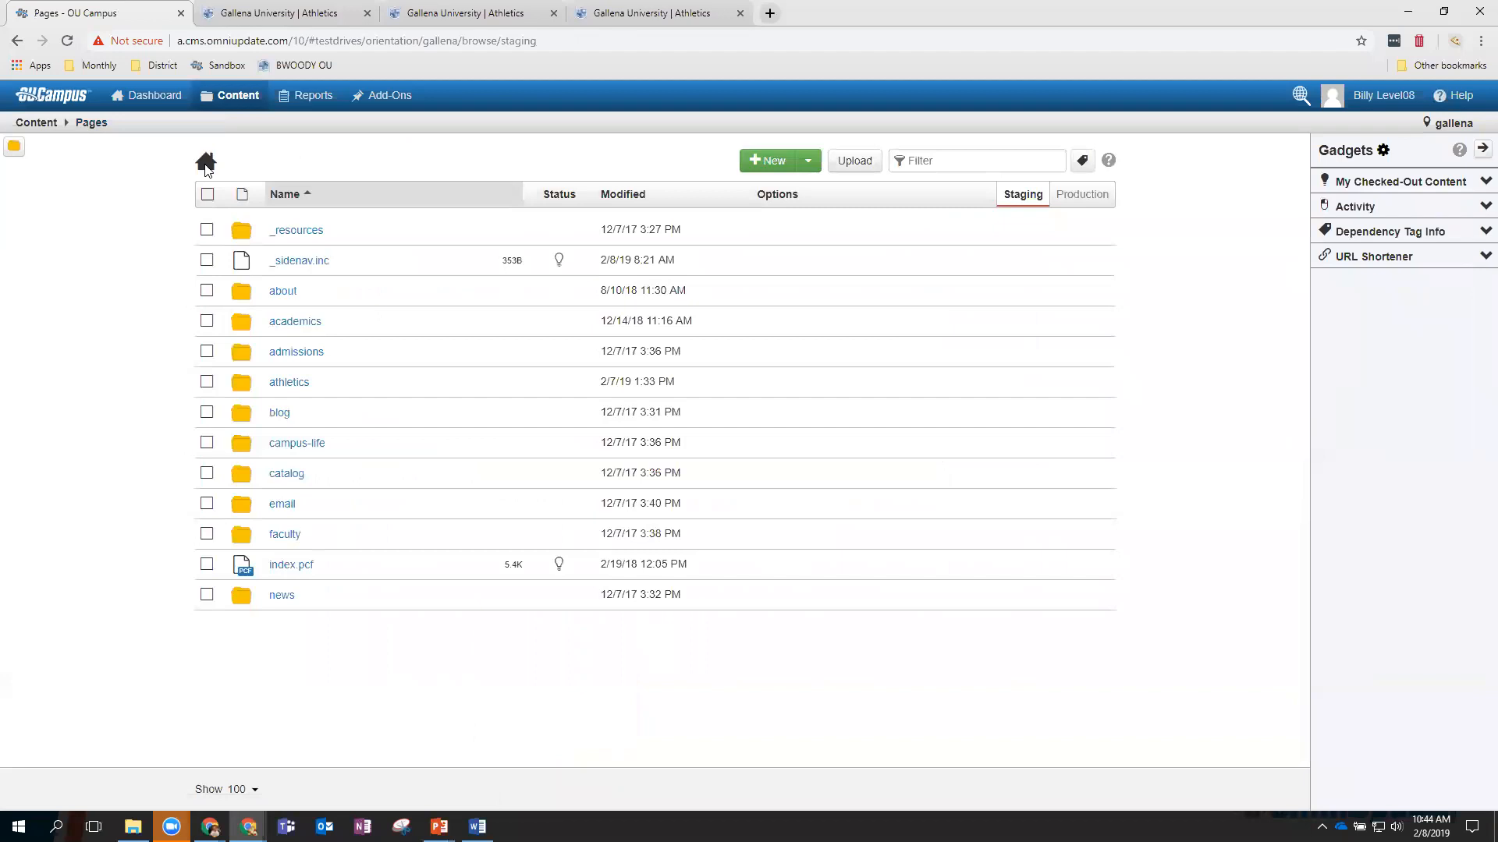
left_click(295, 233)
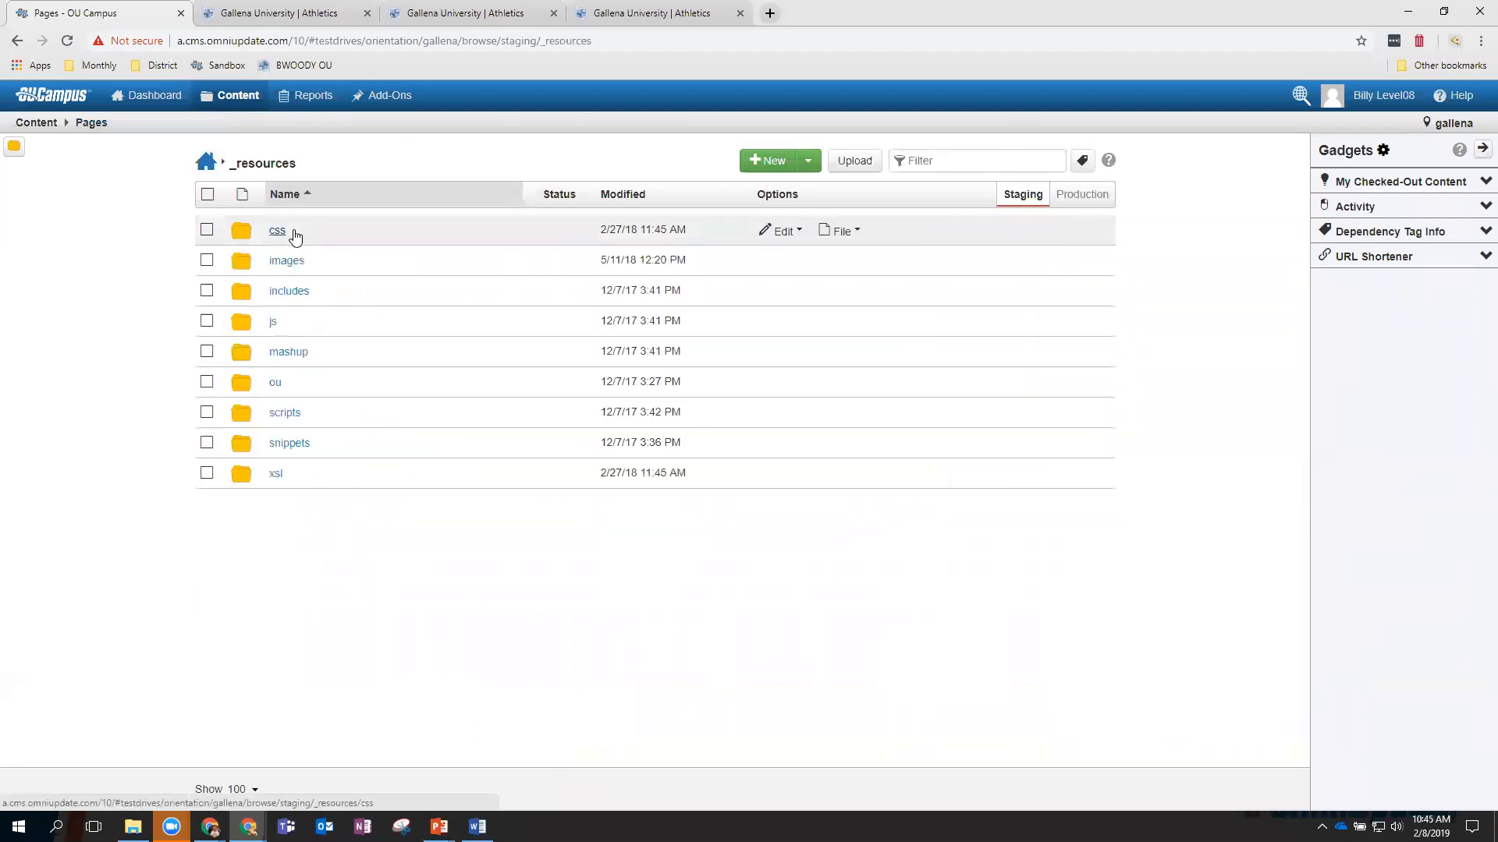
left_click(296, 296)
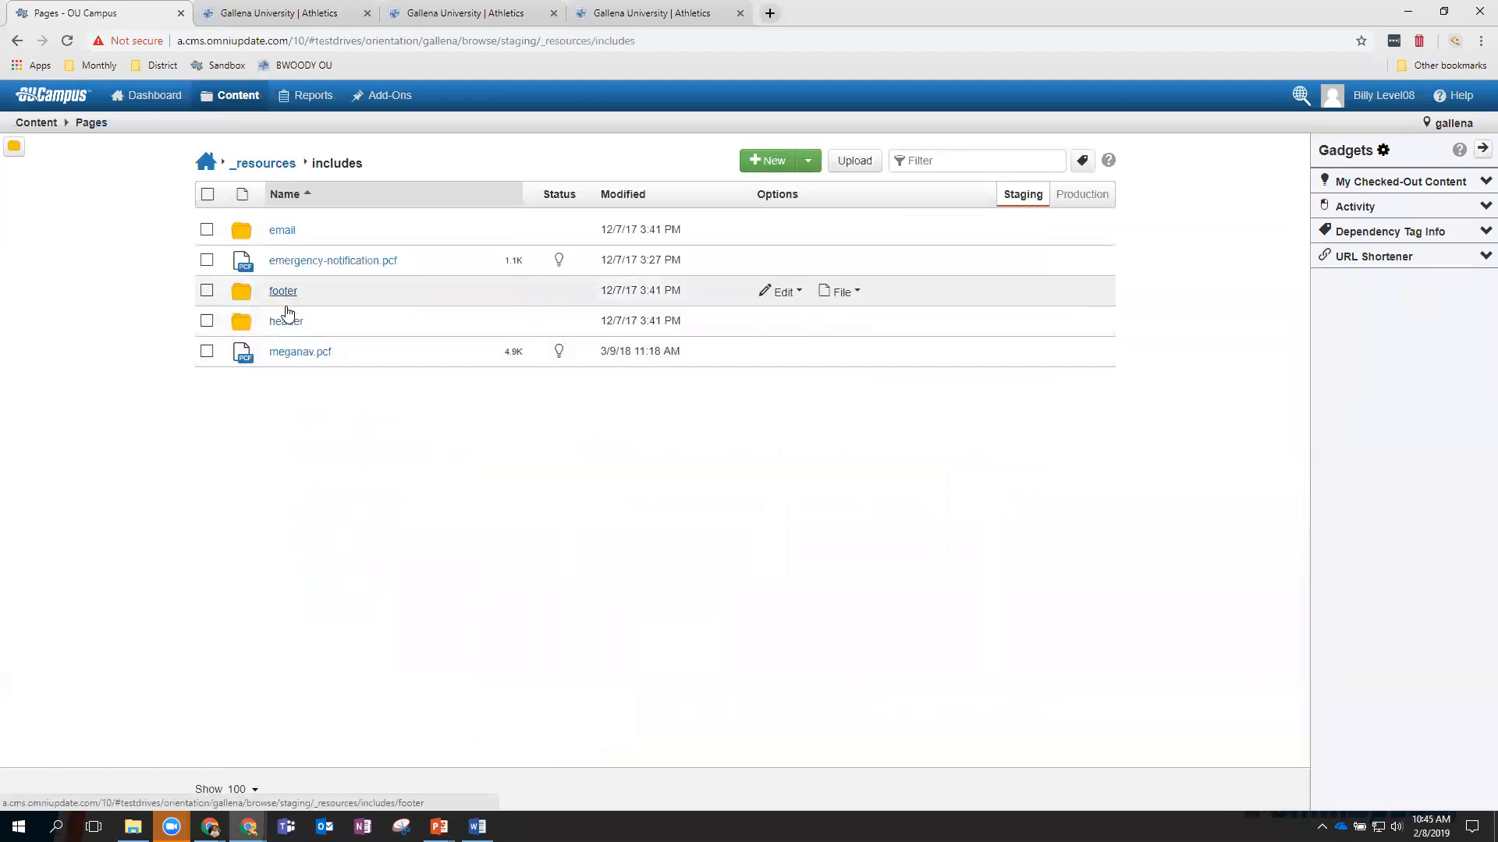
left_click(287, 322)
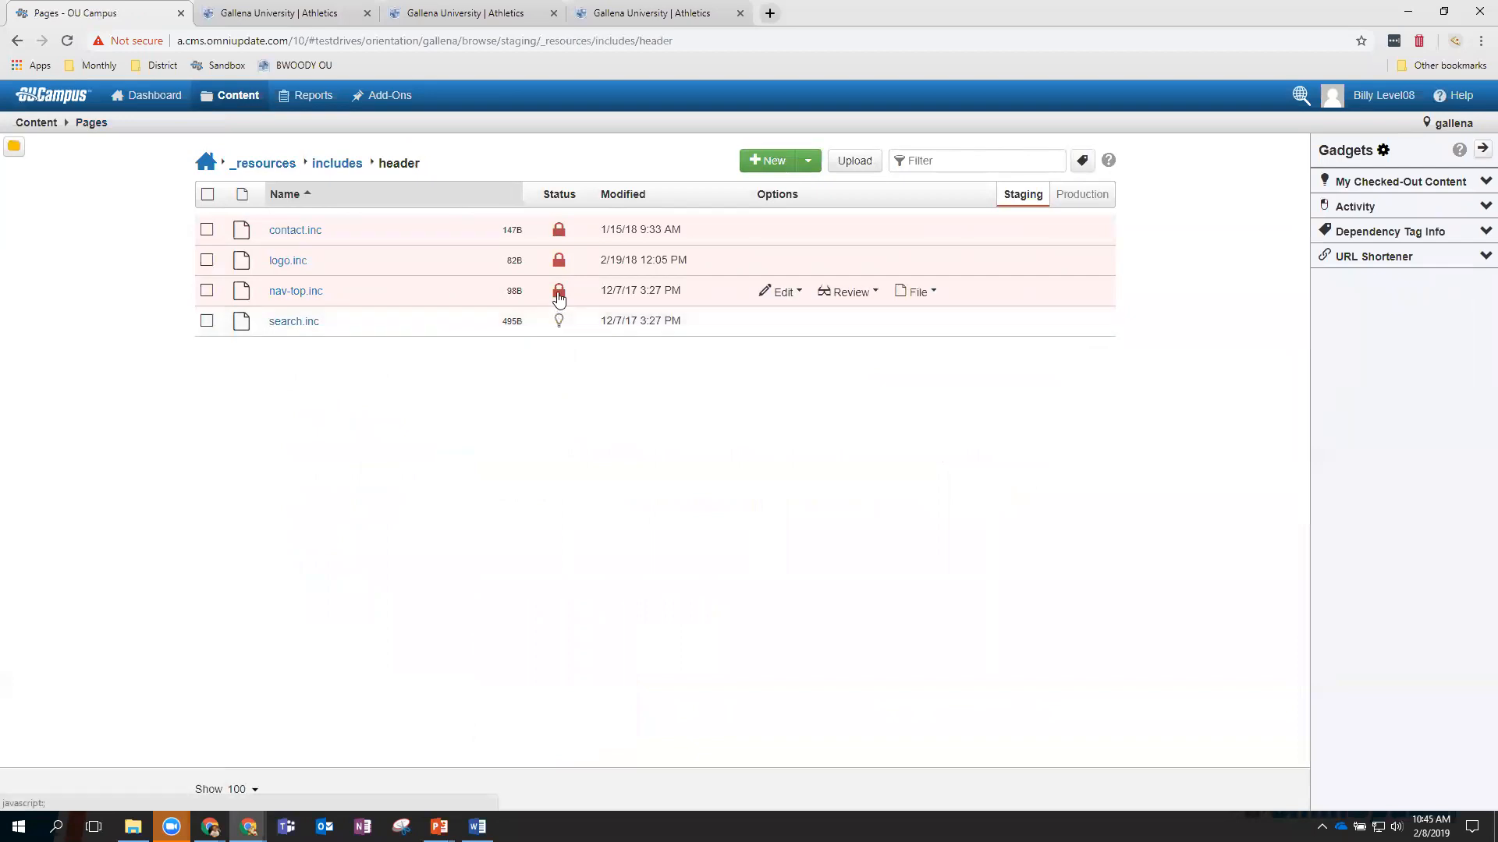
mouse_move(559, 296)
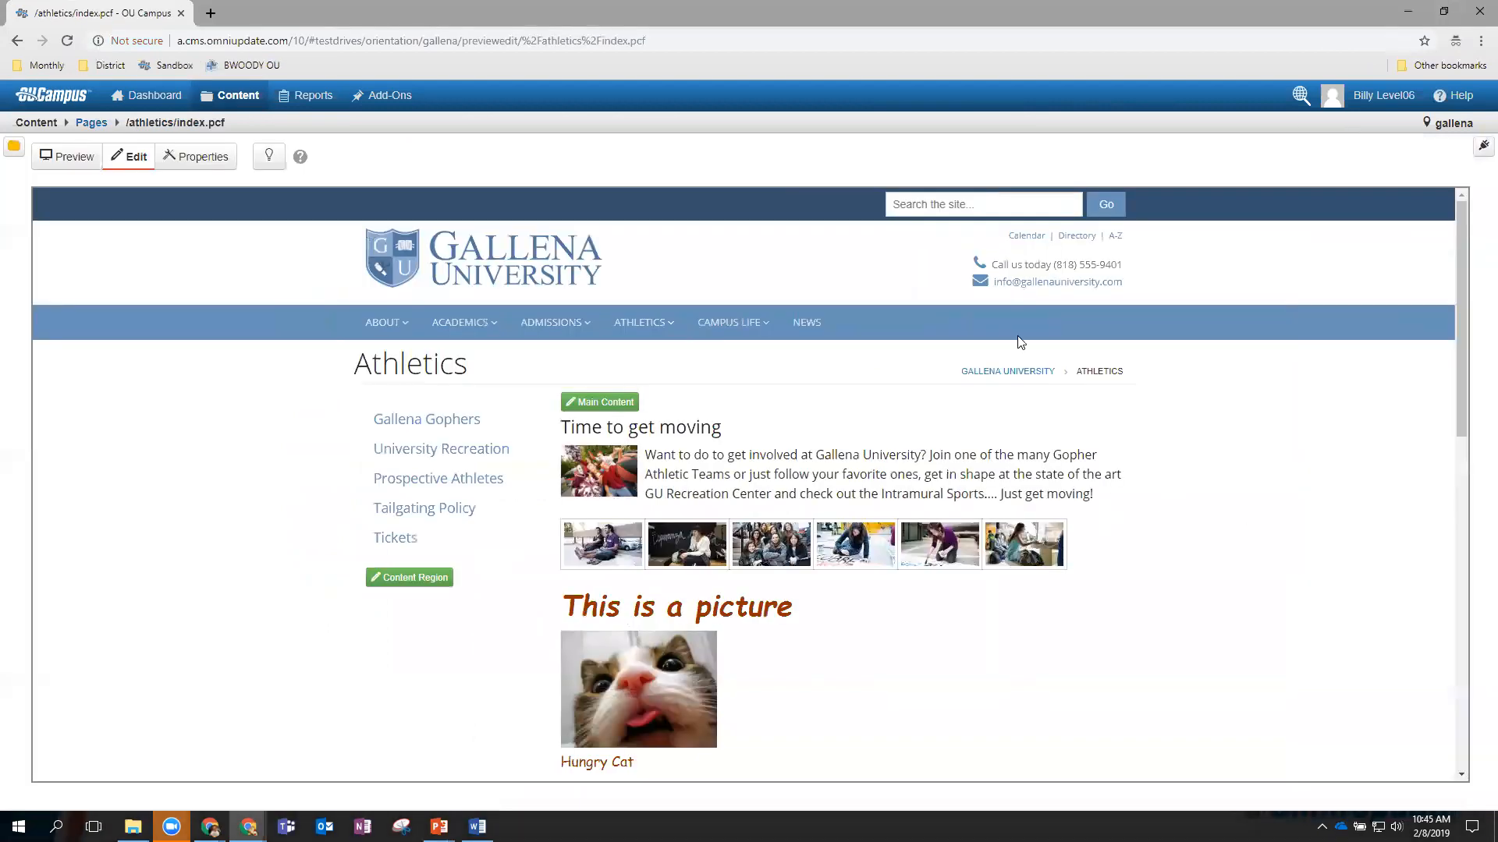
Return to the header folder and reload so contact.inc, logo.inc and nav-top.inc show unlocked.
left_click(94, 123)
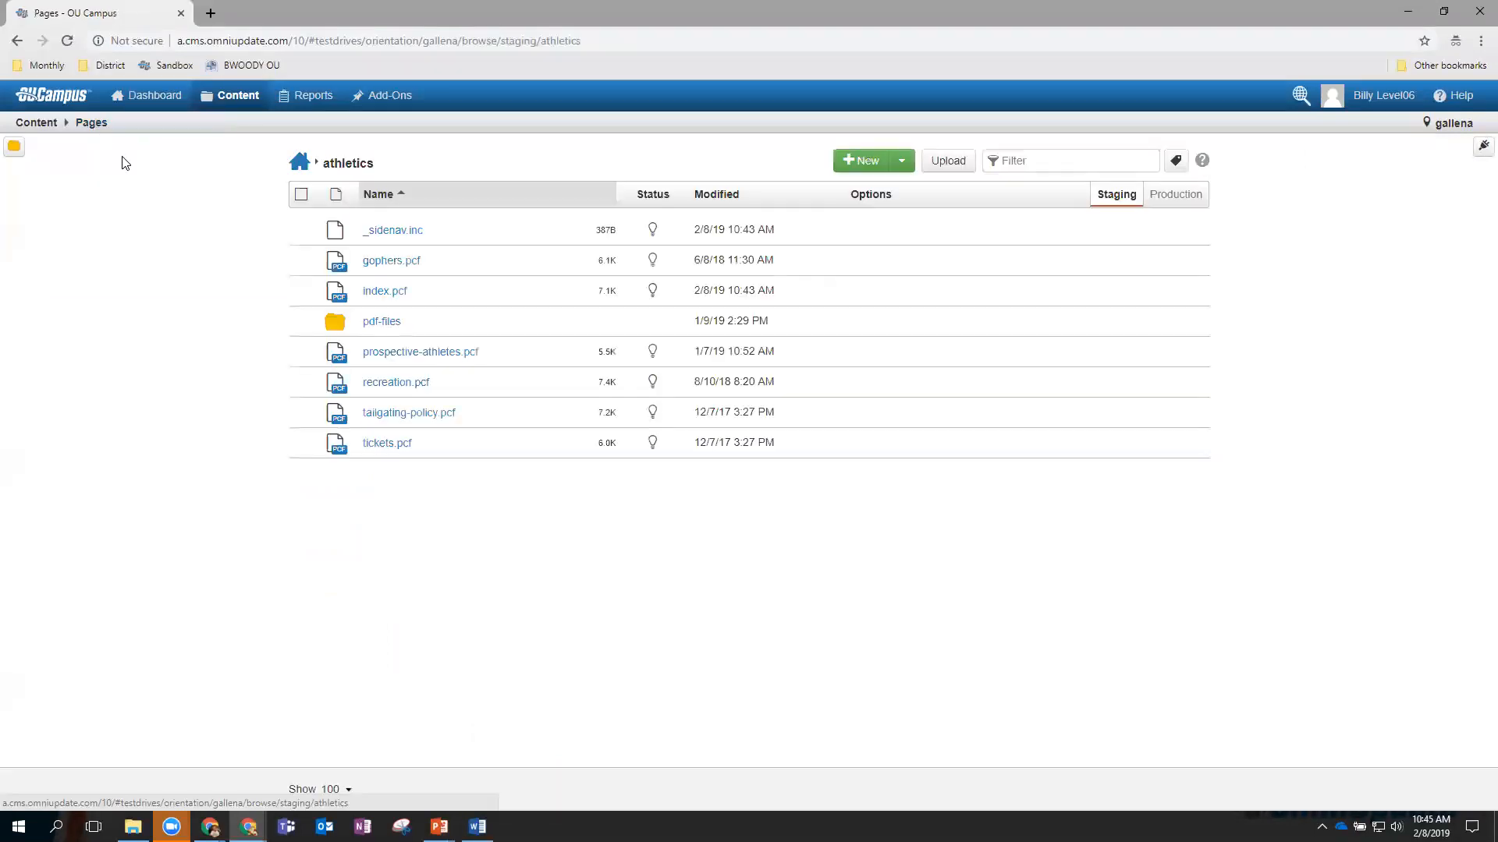
left_click(298, 170)
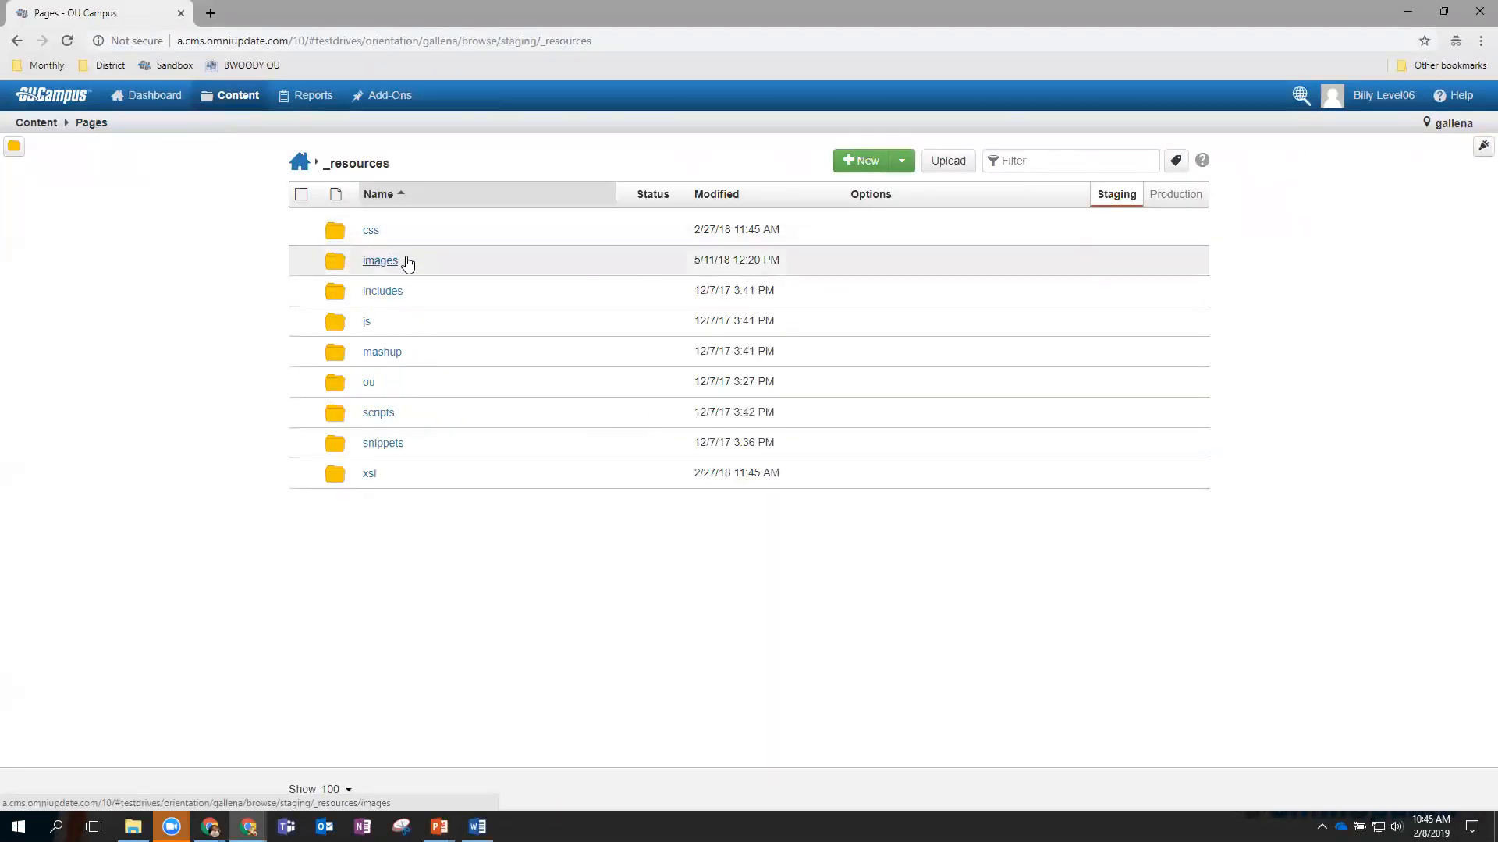
left_click(383, 295)
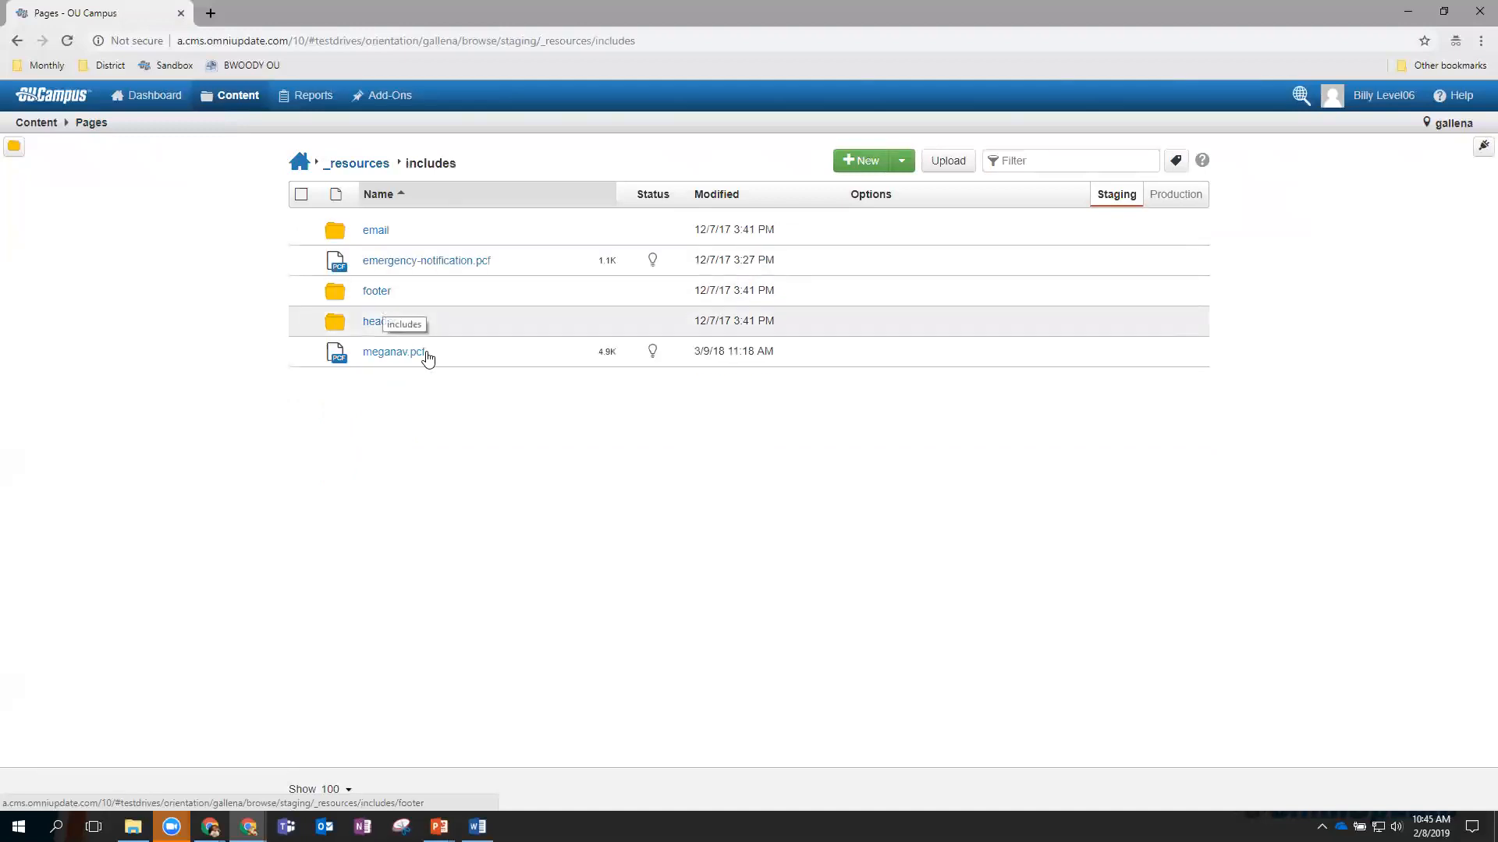
left_click(379, 322)
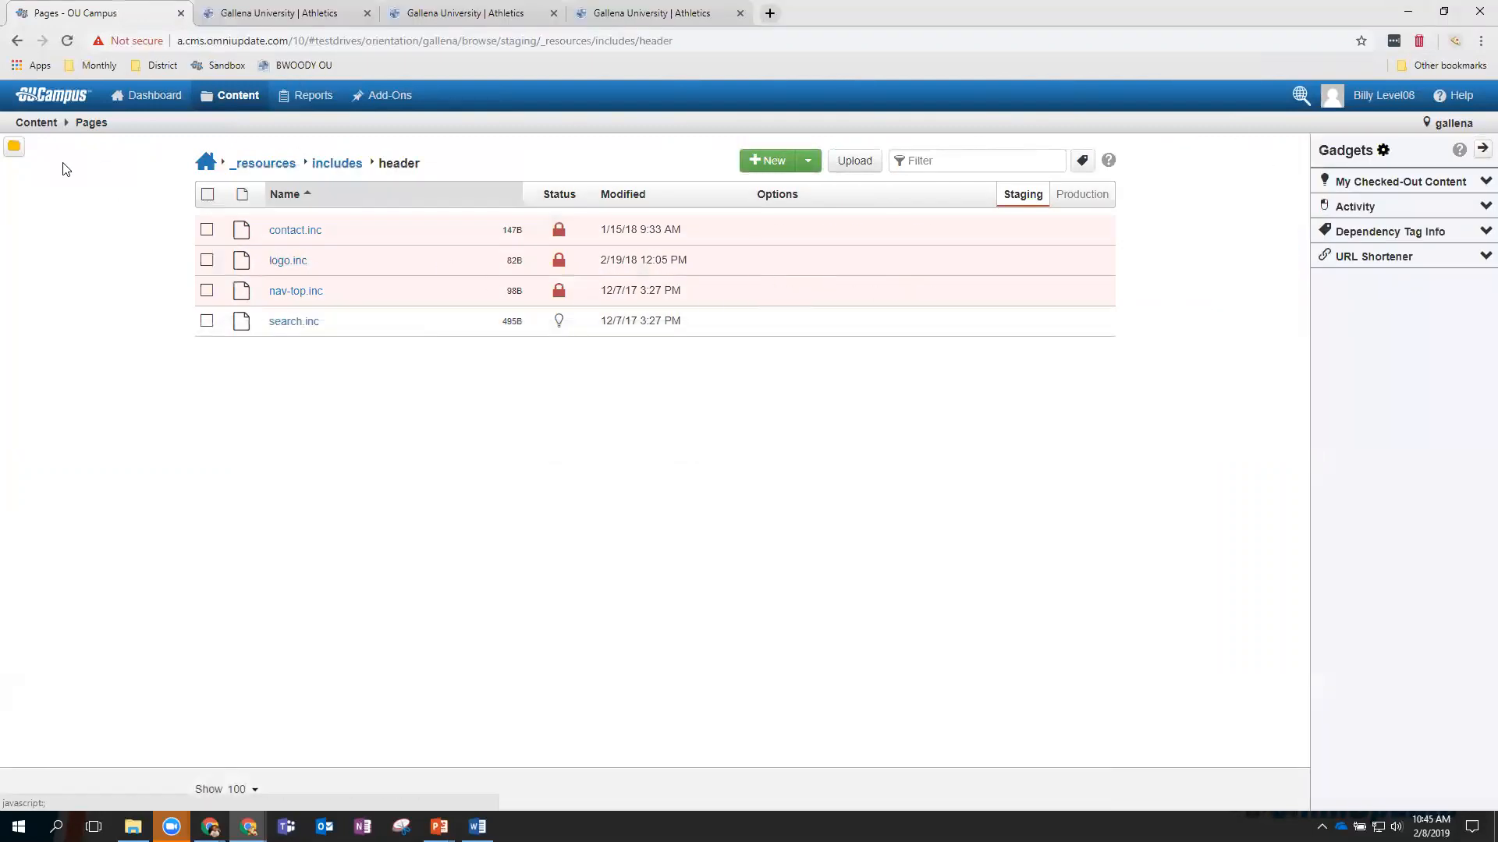
left_click(68, 43)
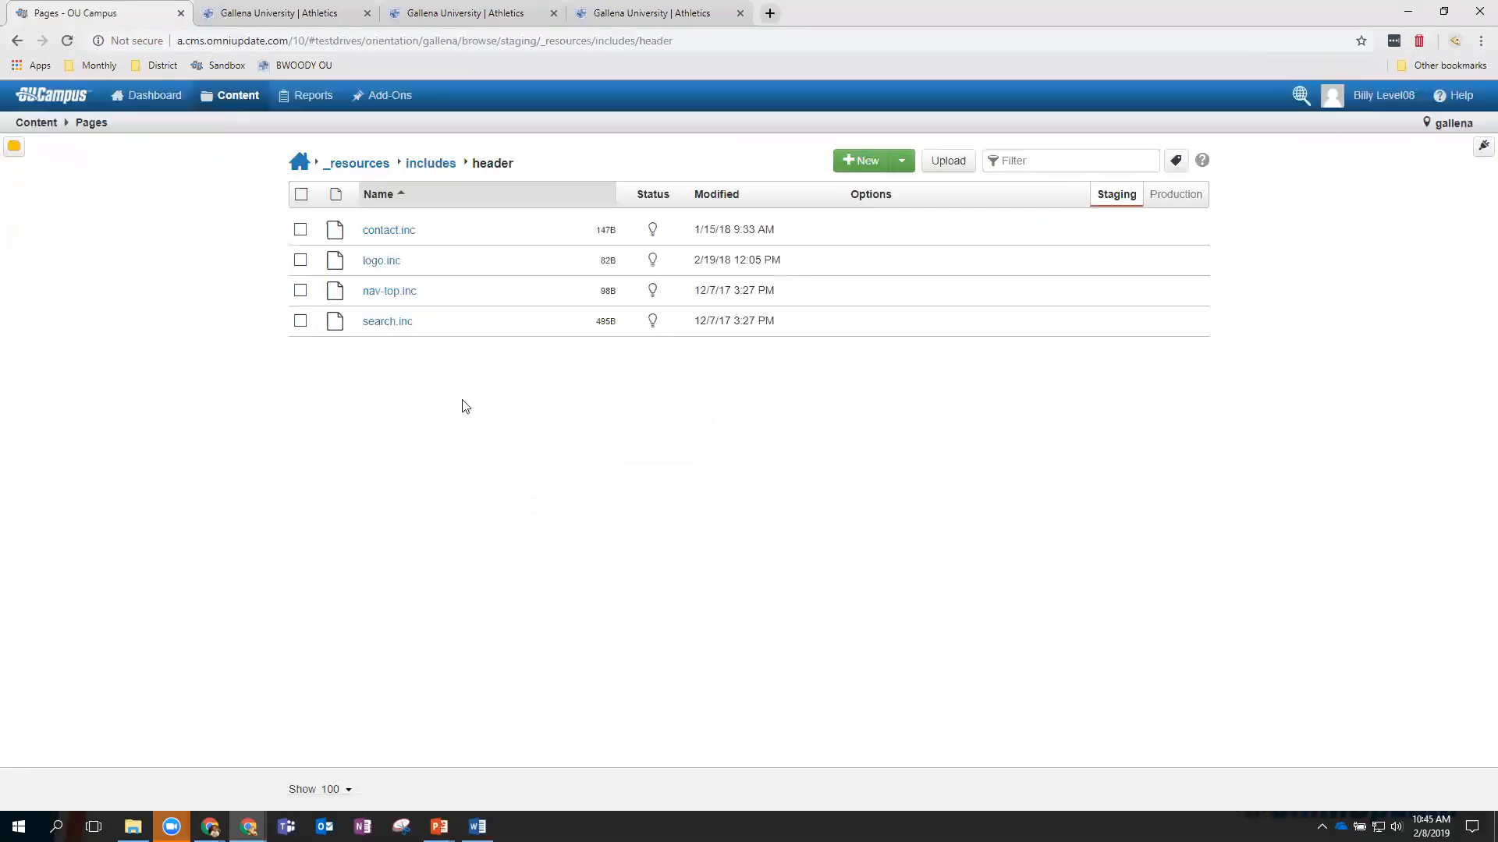
Open contact.inc in the editor and compare it with the live Athletics page header.
left_click(275, 14)
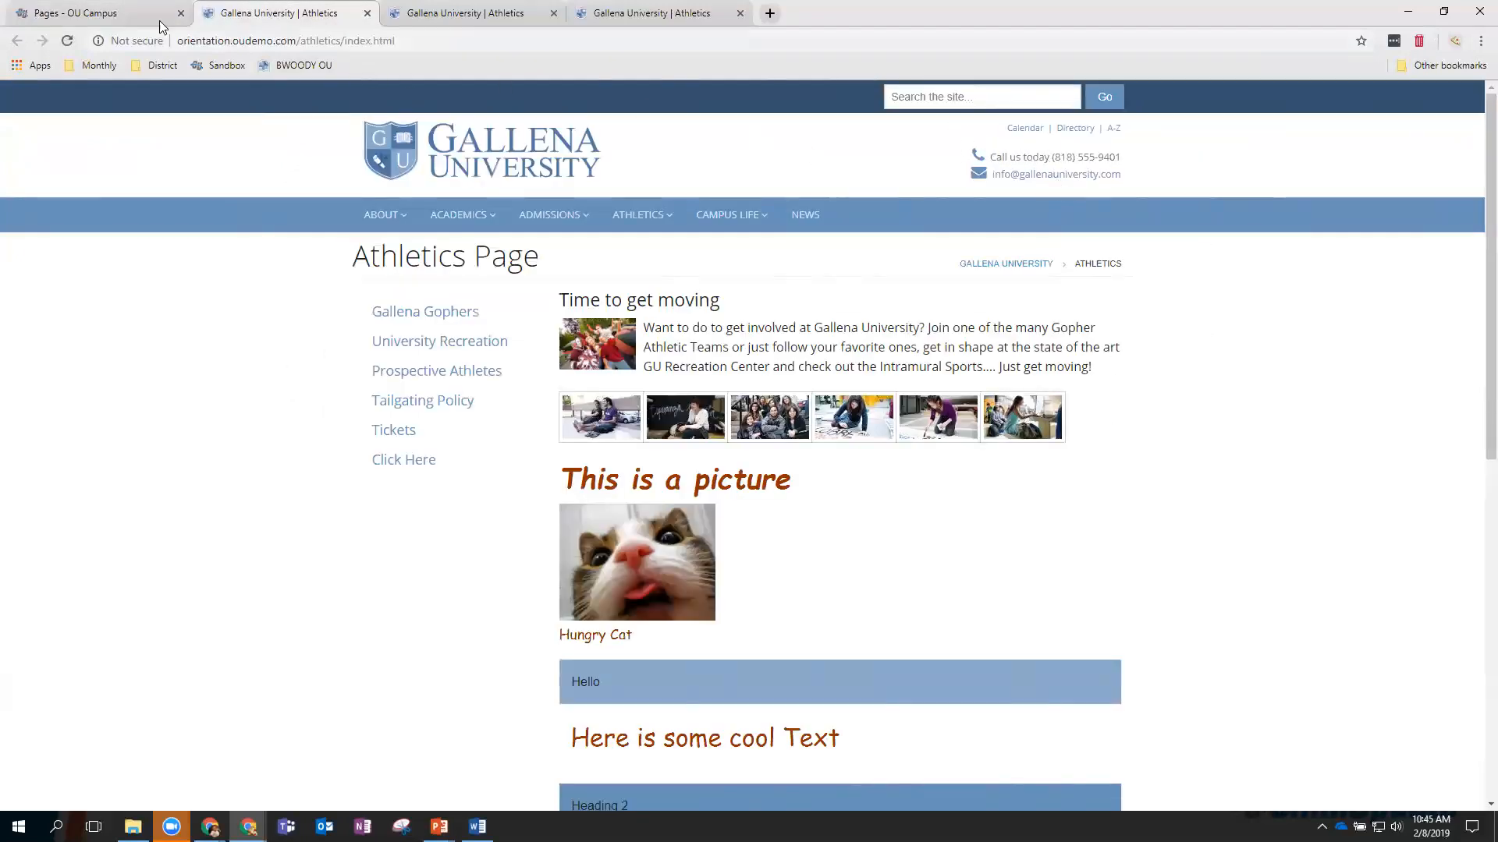
left_click(125, 18)
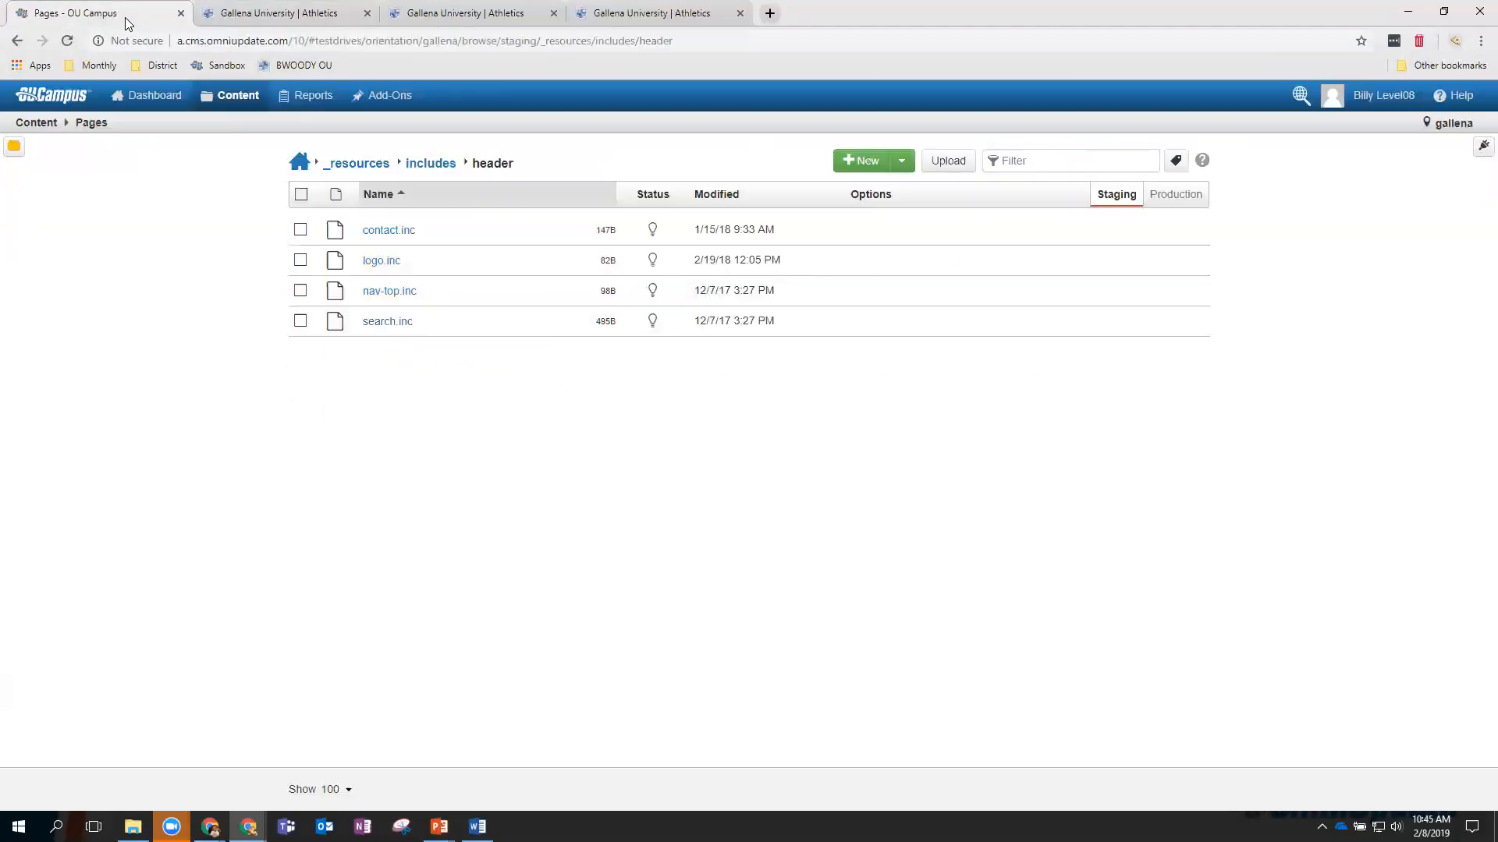
left_click(374, 234)
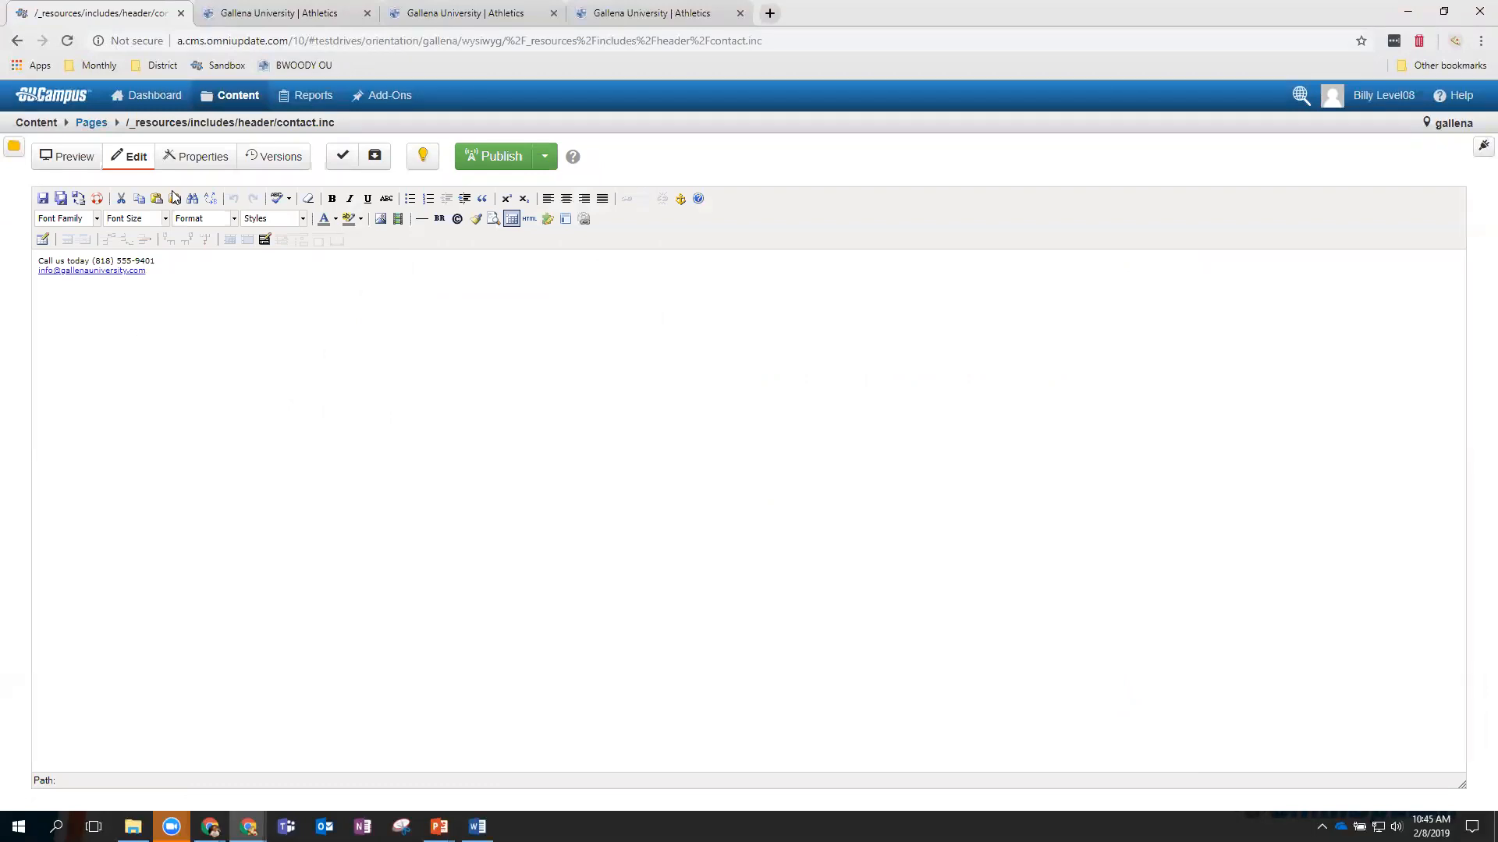
left_click(262, 14)
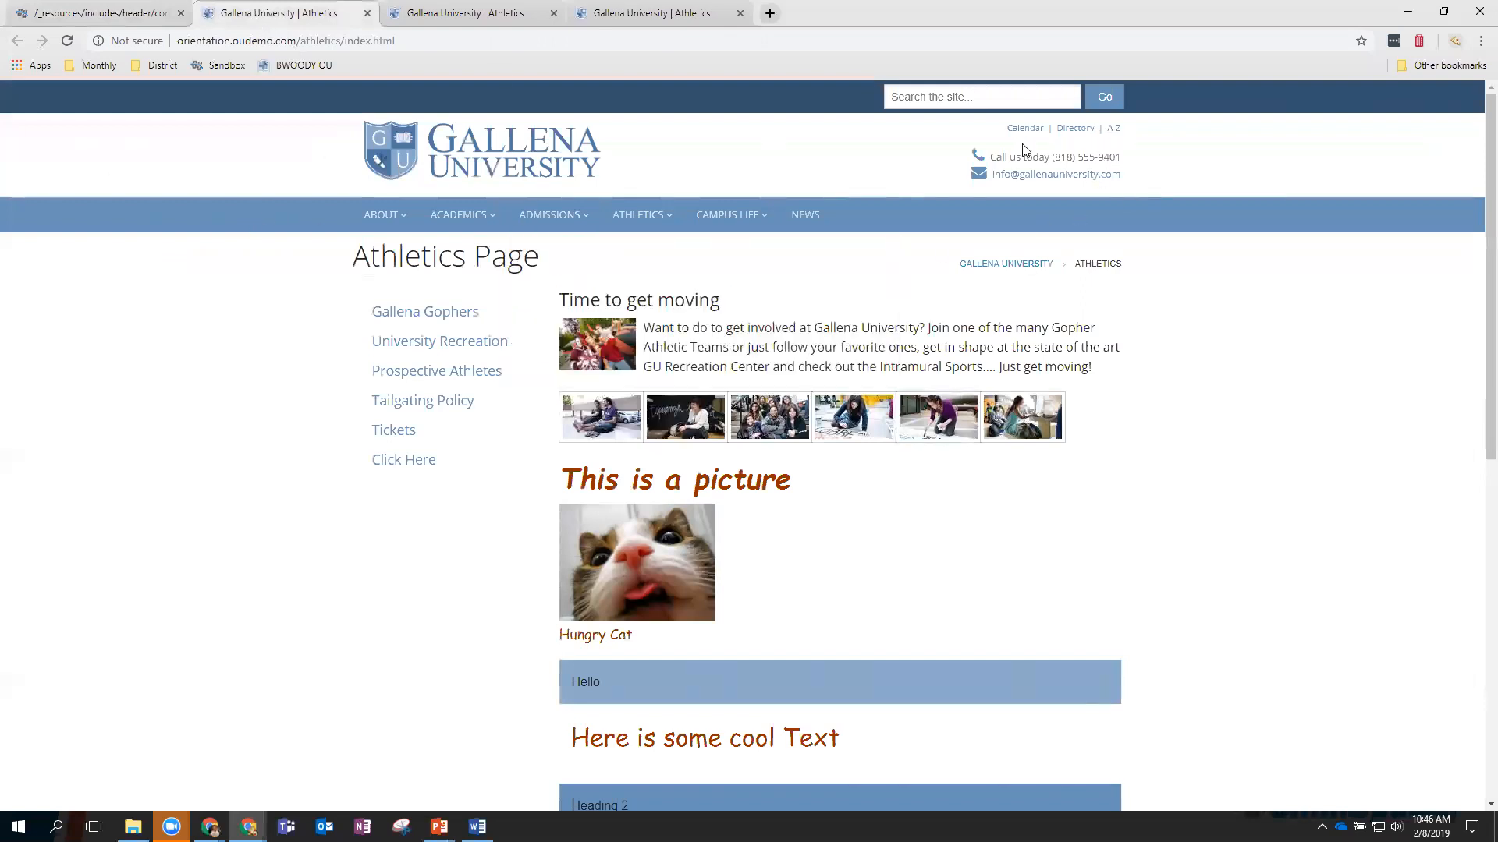
left_click(102, 16)
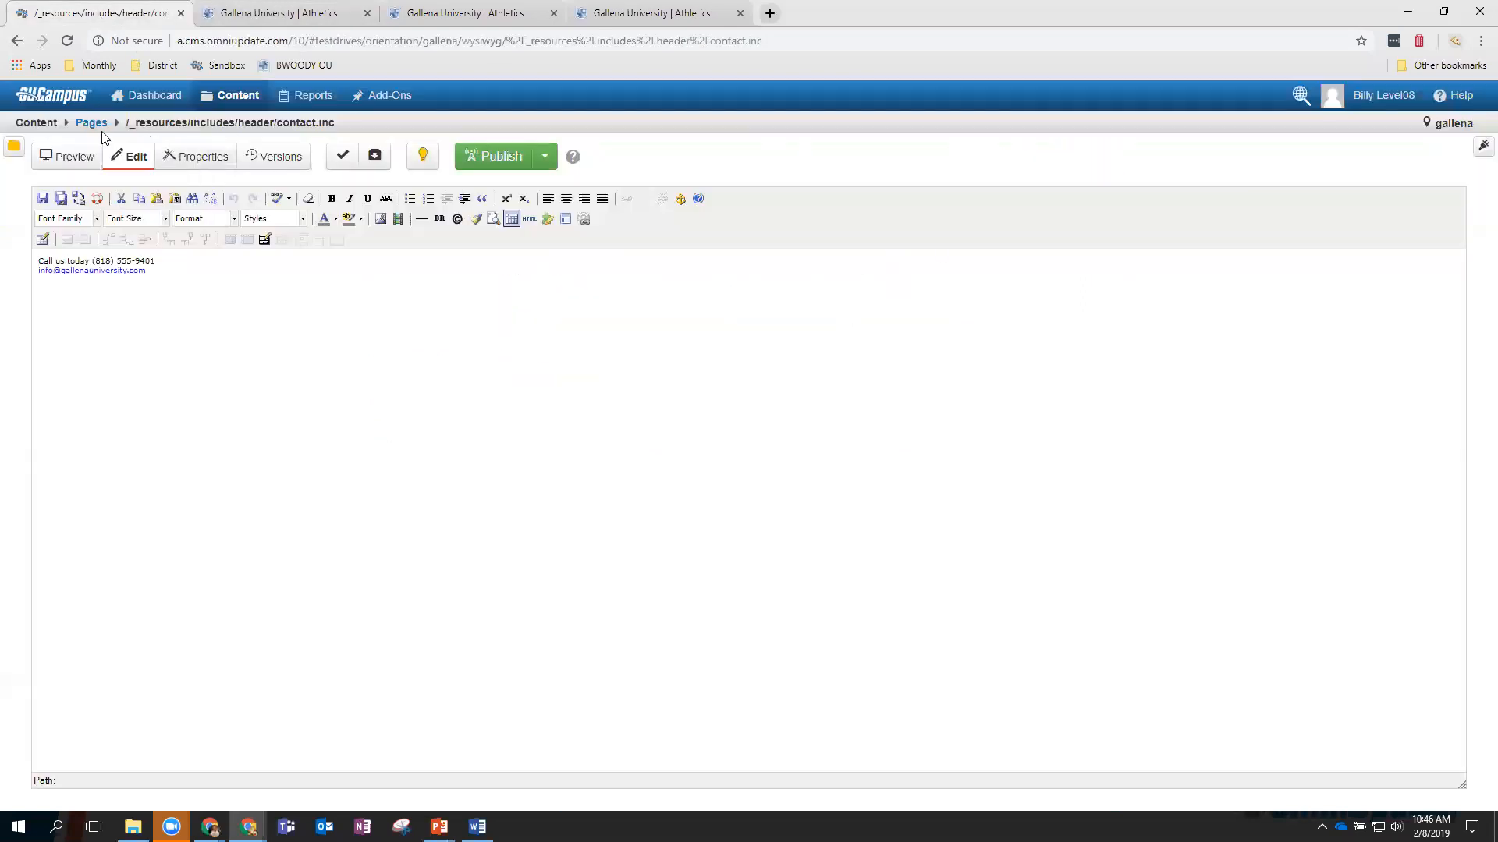
Open nav-top.inc and logo.inc in the editor, returning to the header folder.
left_click(92, 123)
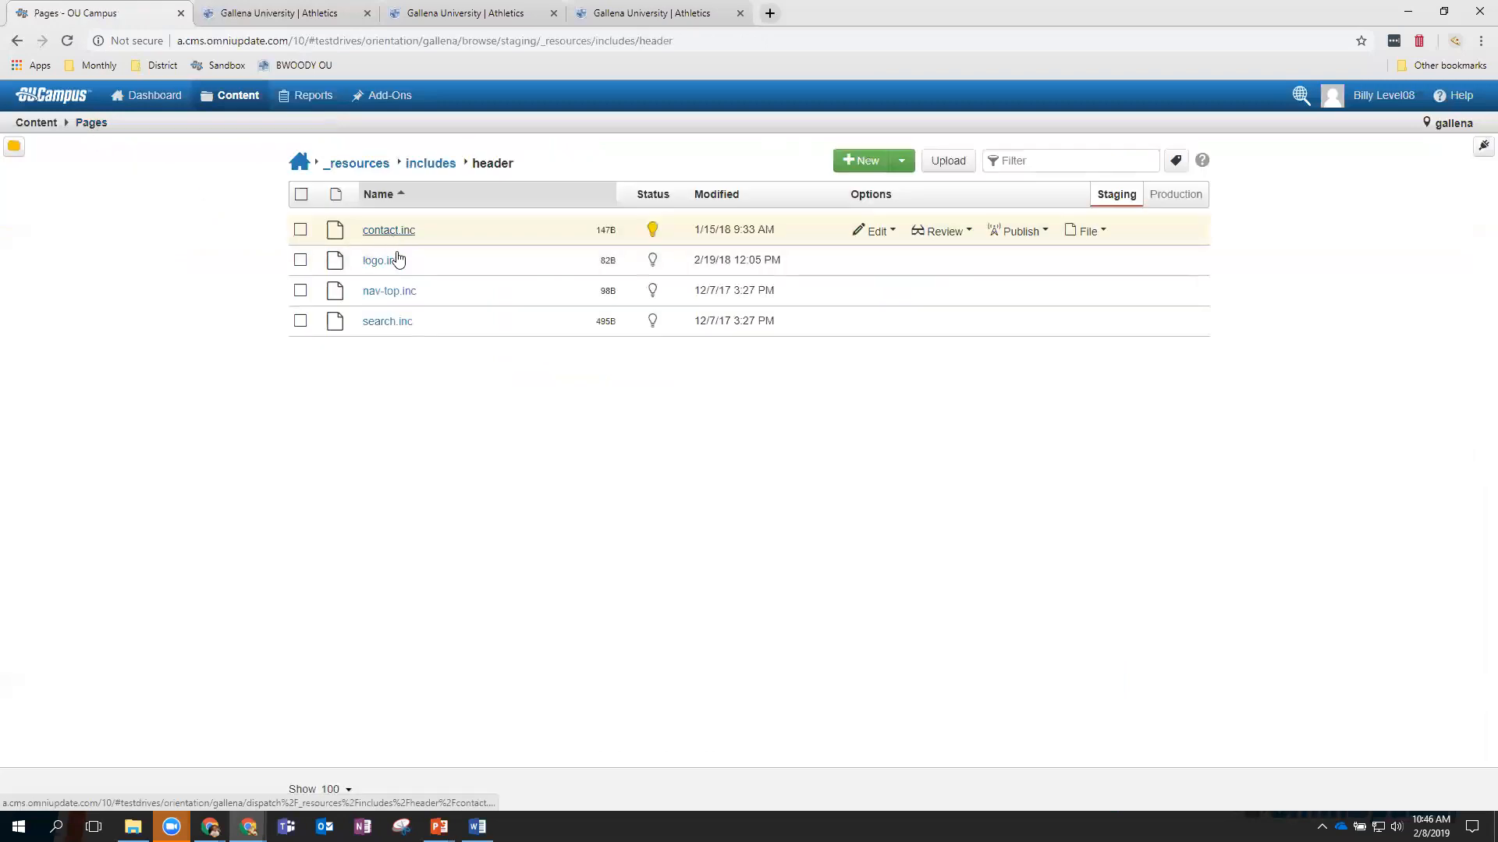
left_click(394, 297)
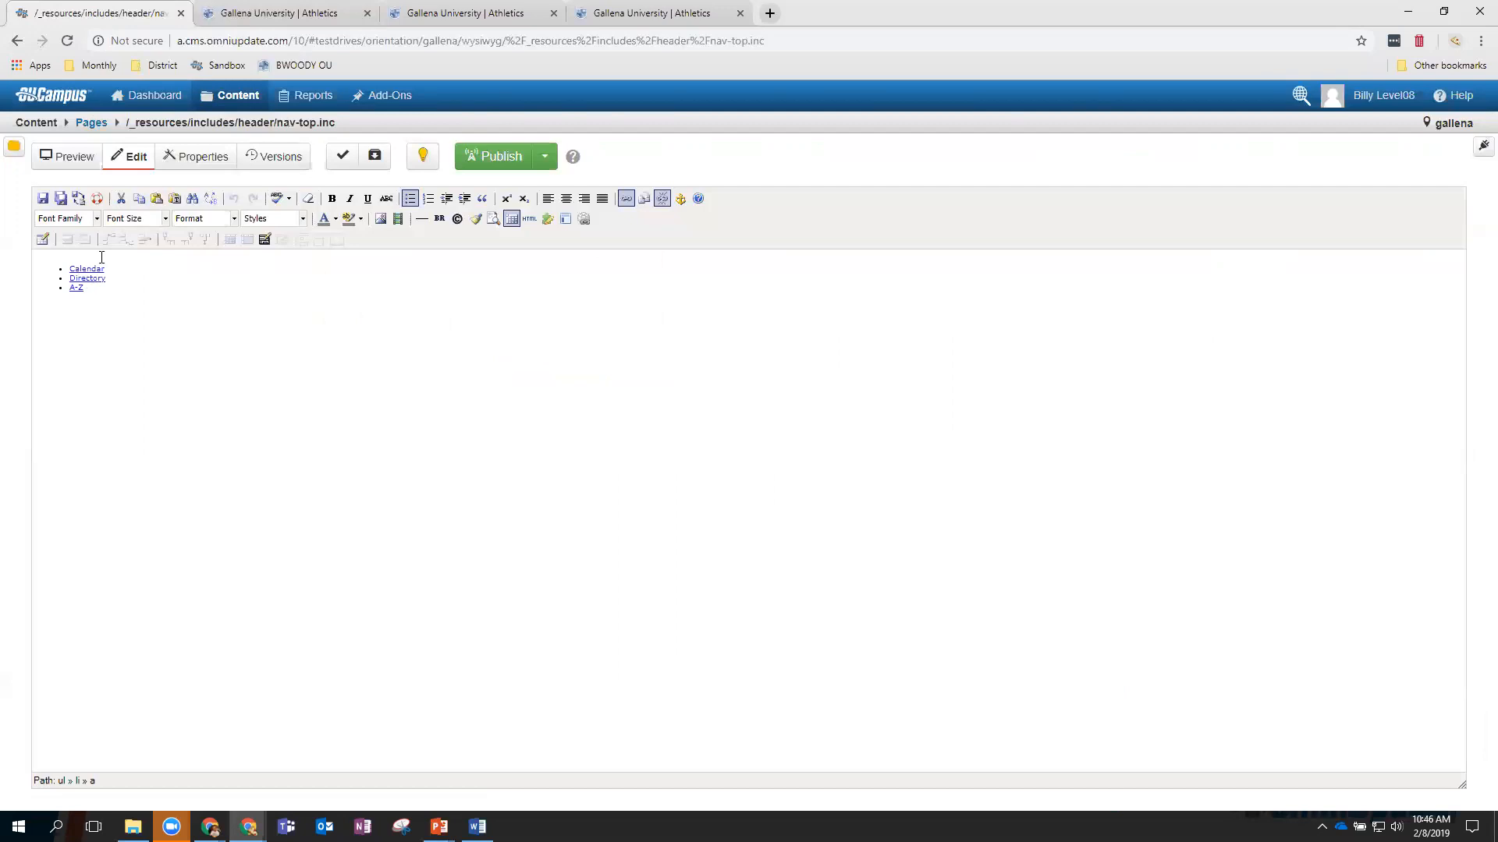
left_click(105, 123)
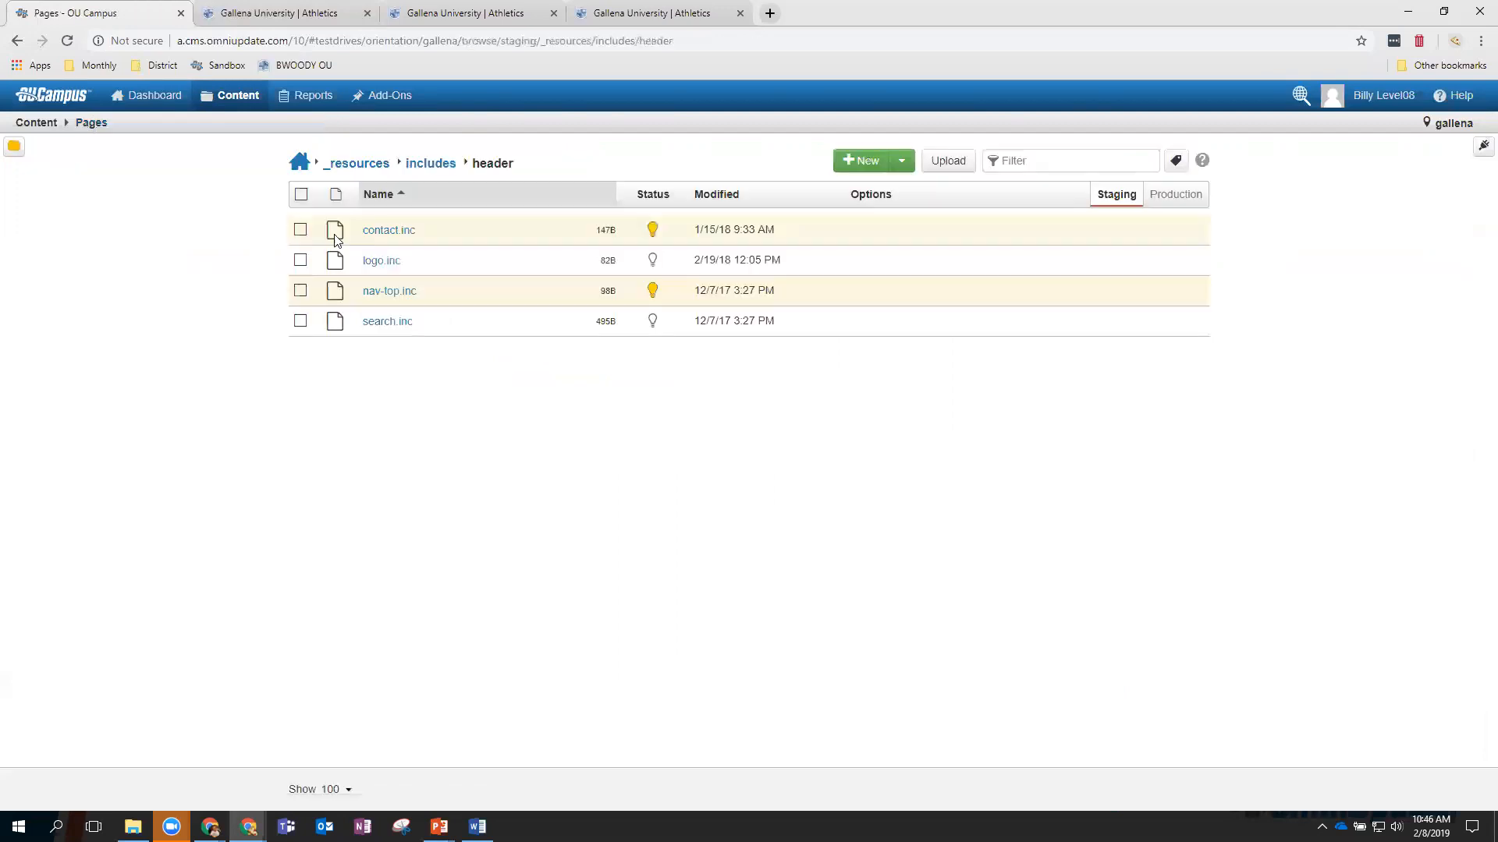
left_click(365, 260)
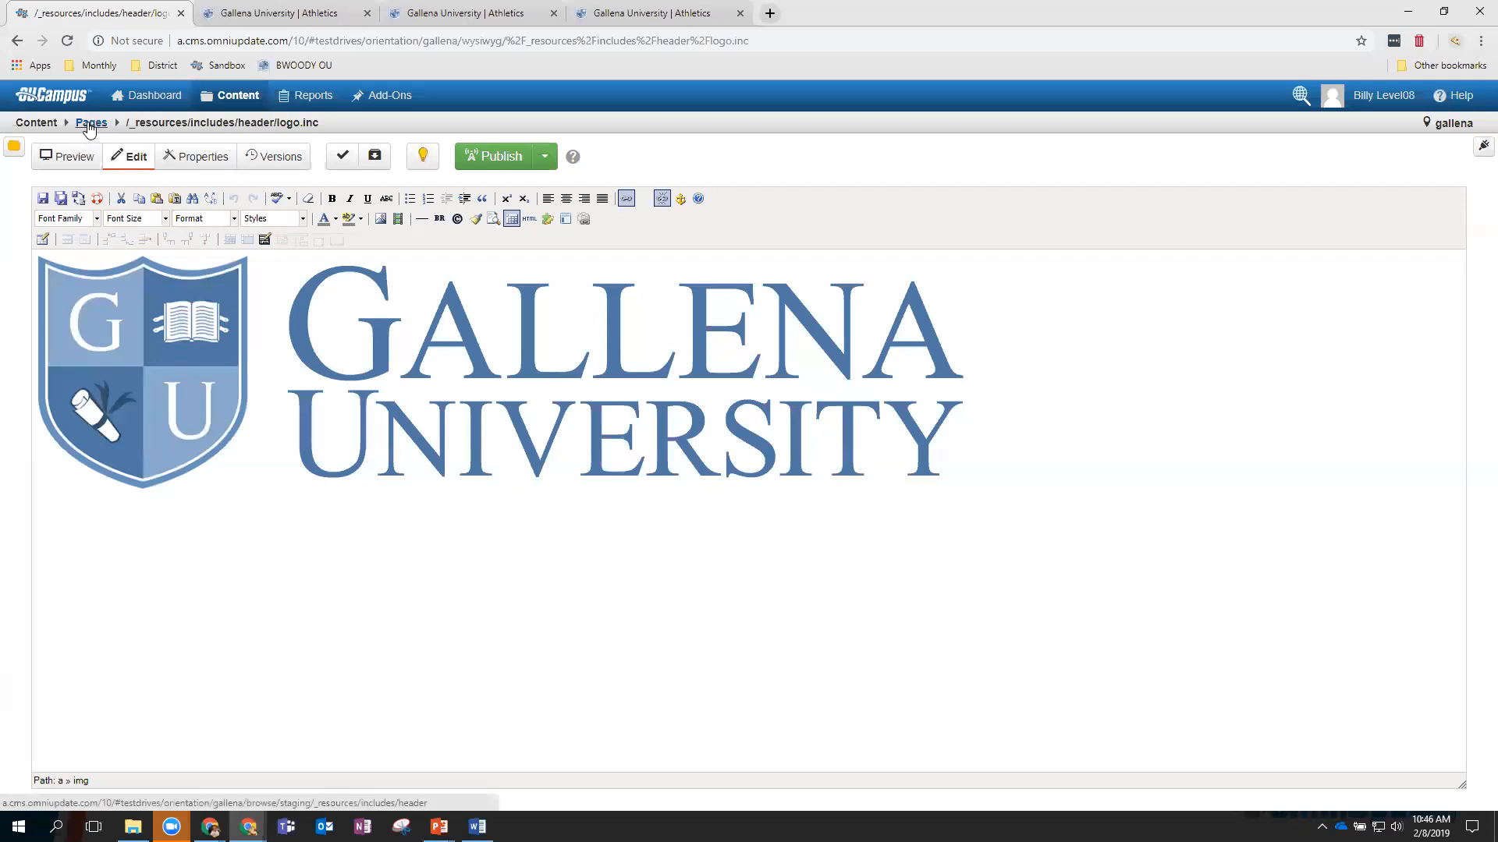
left_click(89, 127)
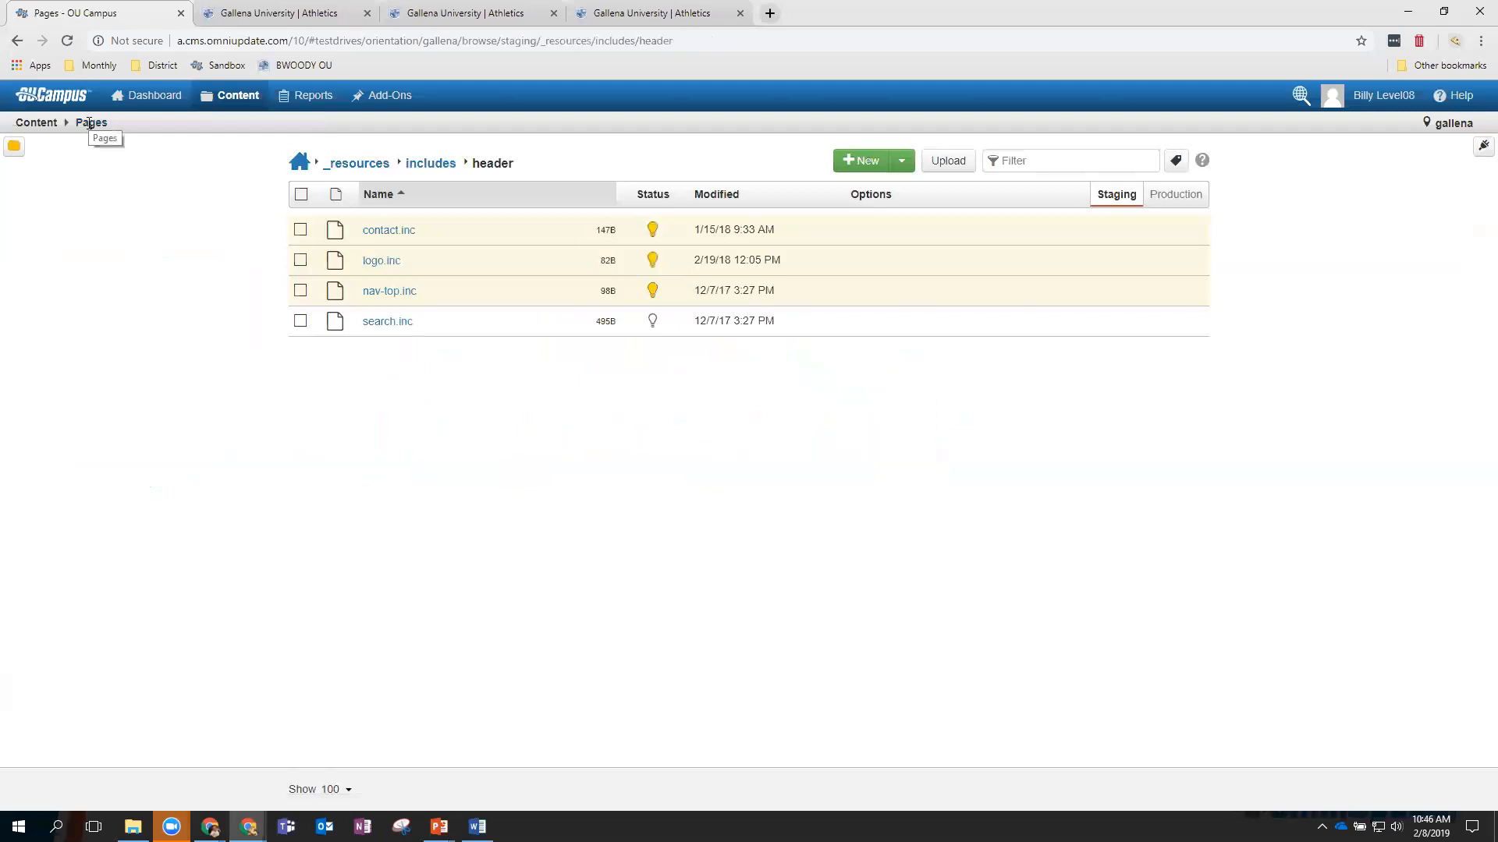
left_click(249, 105)
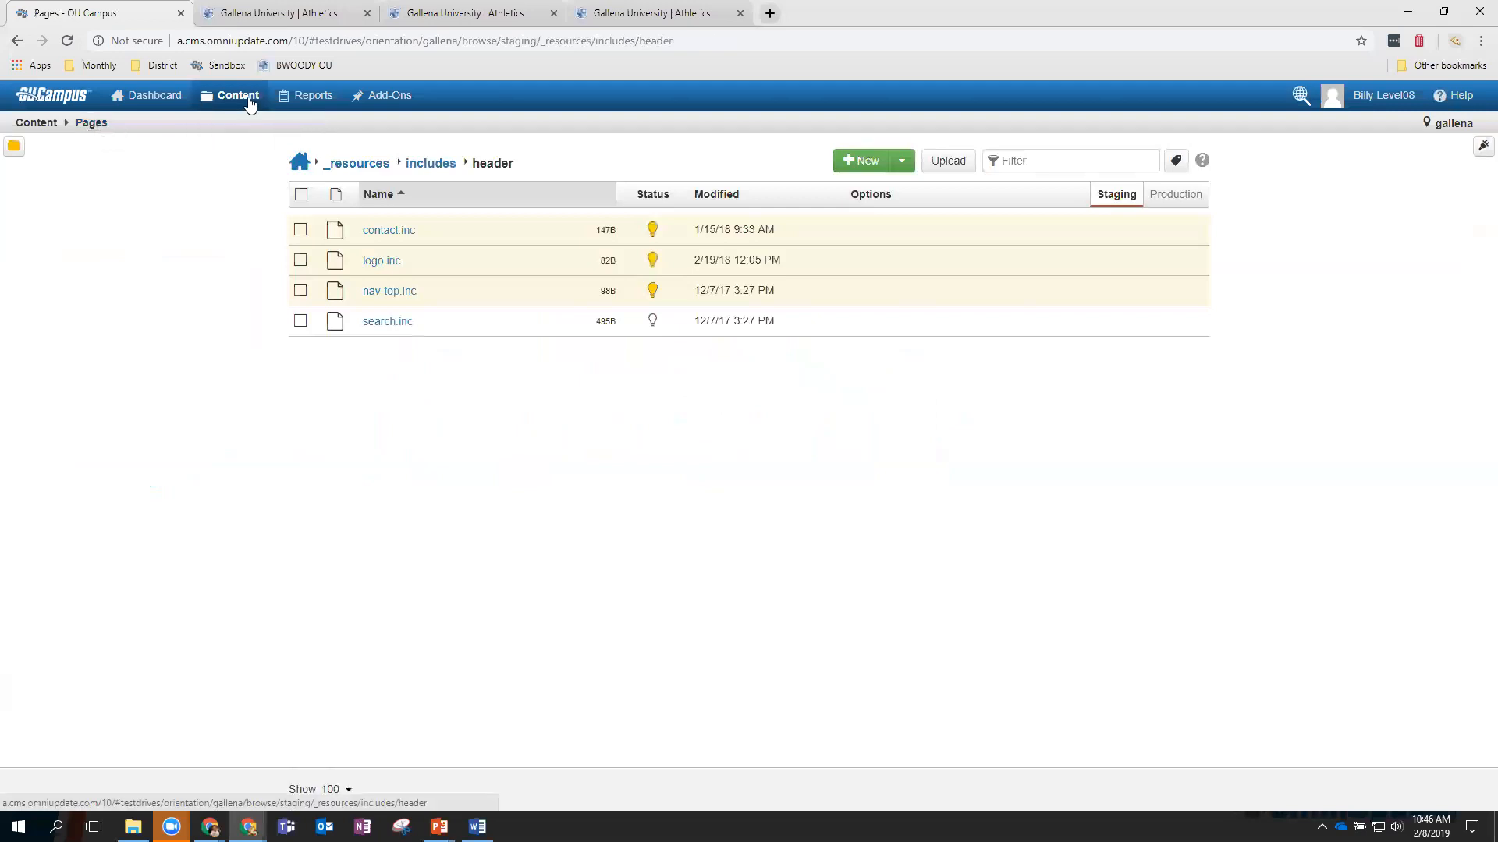
Go from the site root into athletics and bring up the New Content chooser.
left_click(299, 163)
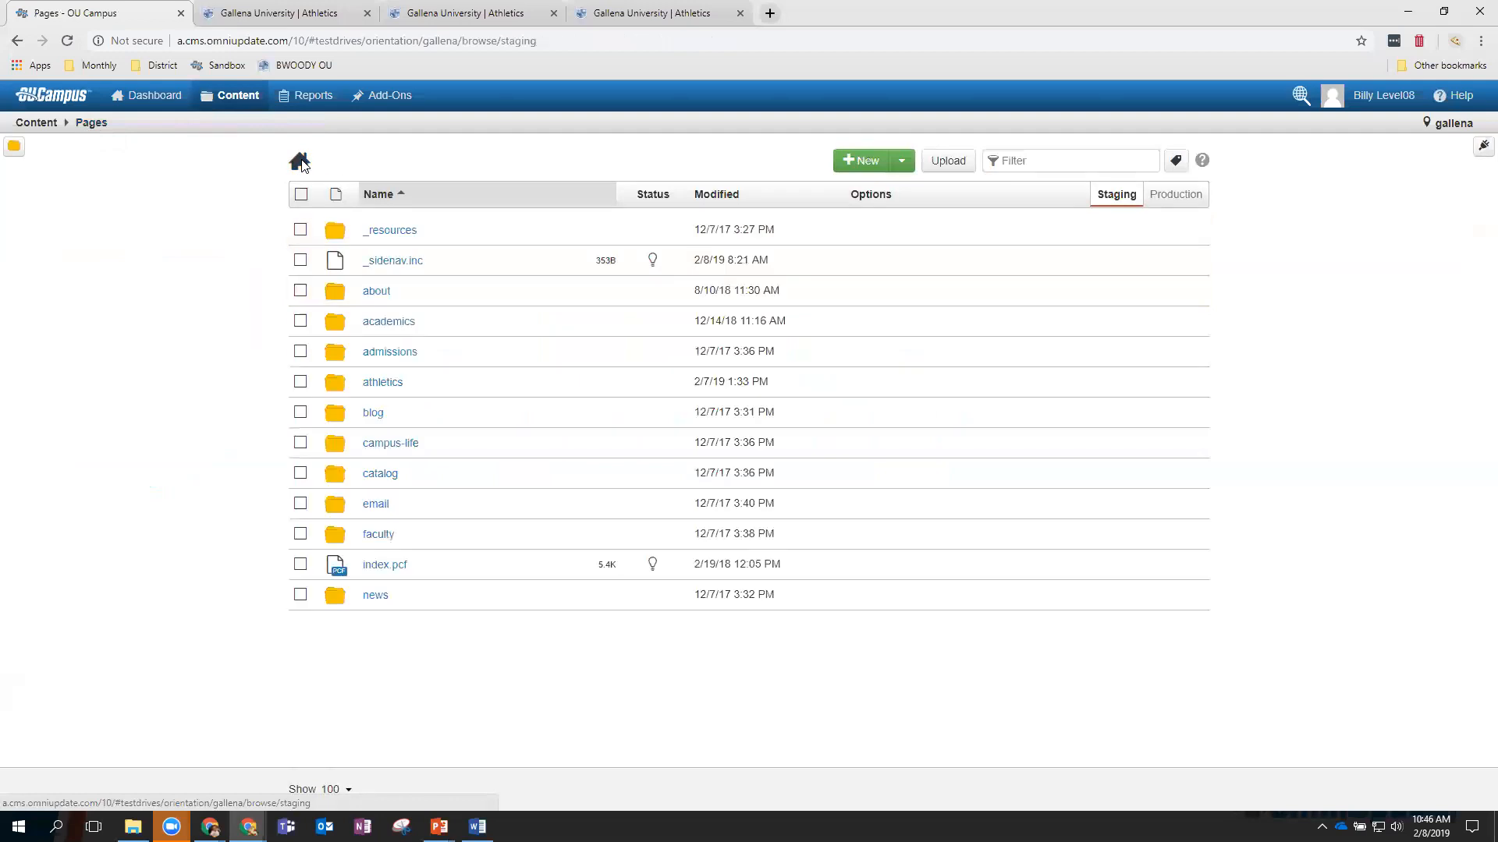
left_click(385, 383)
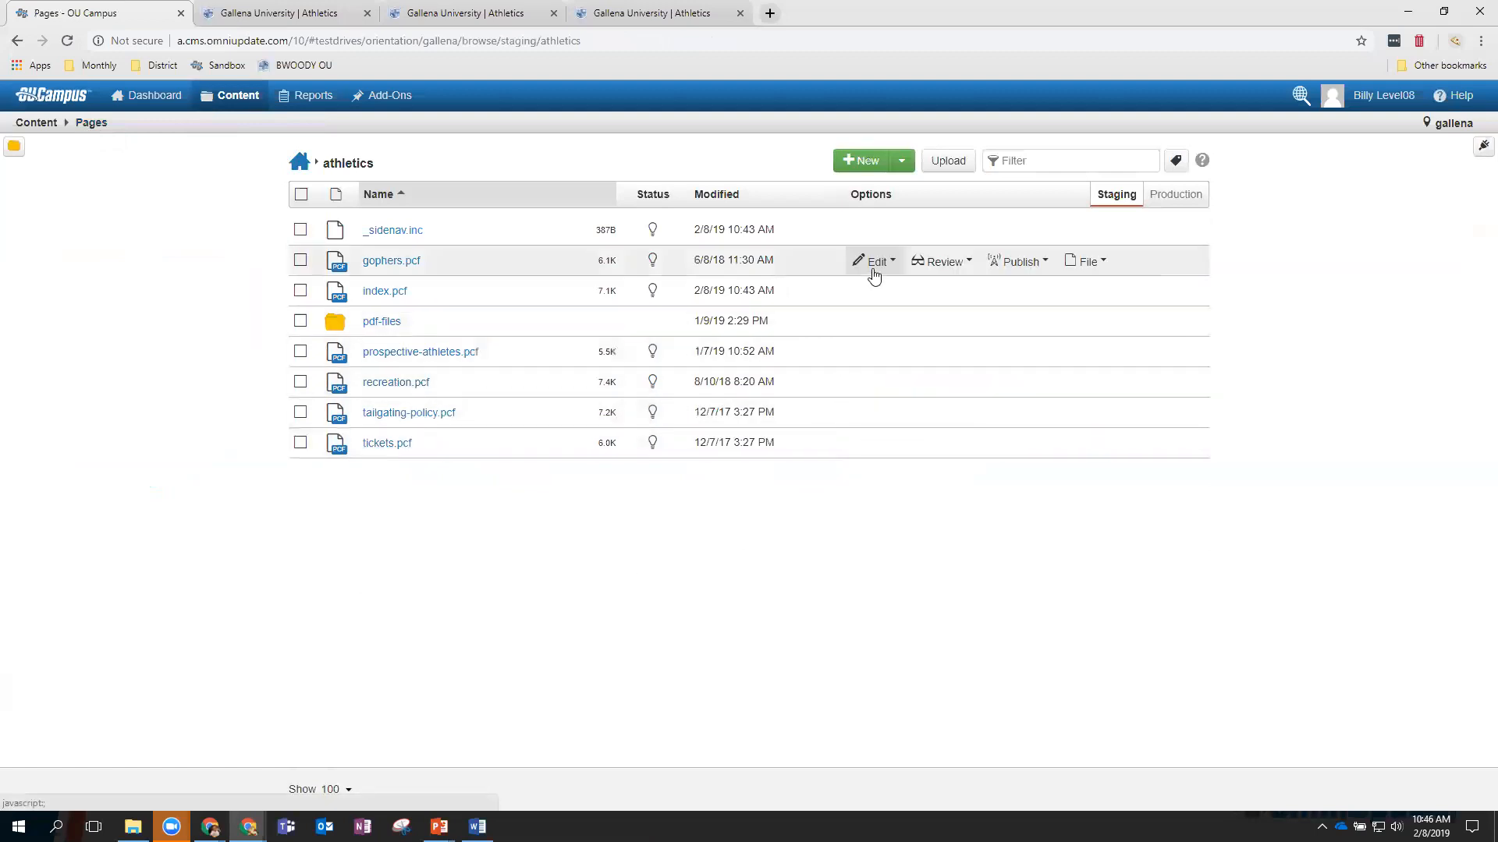
left_click(866, 160)
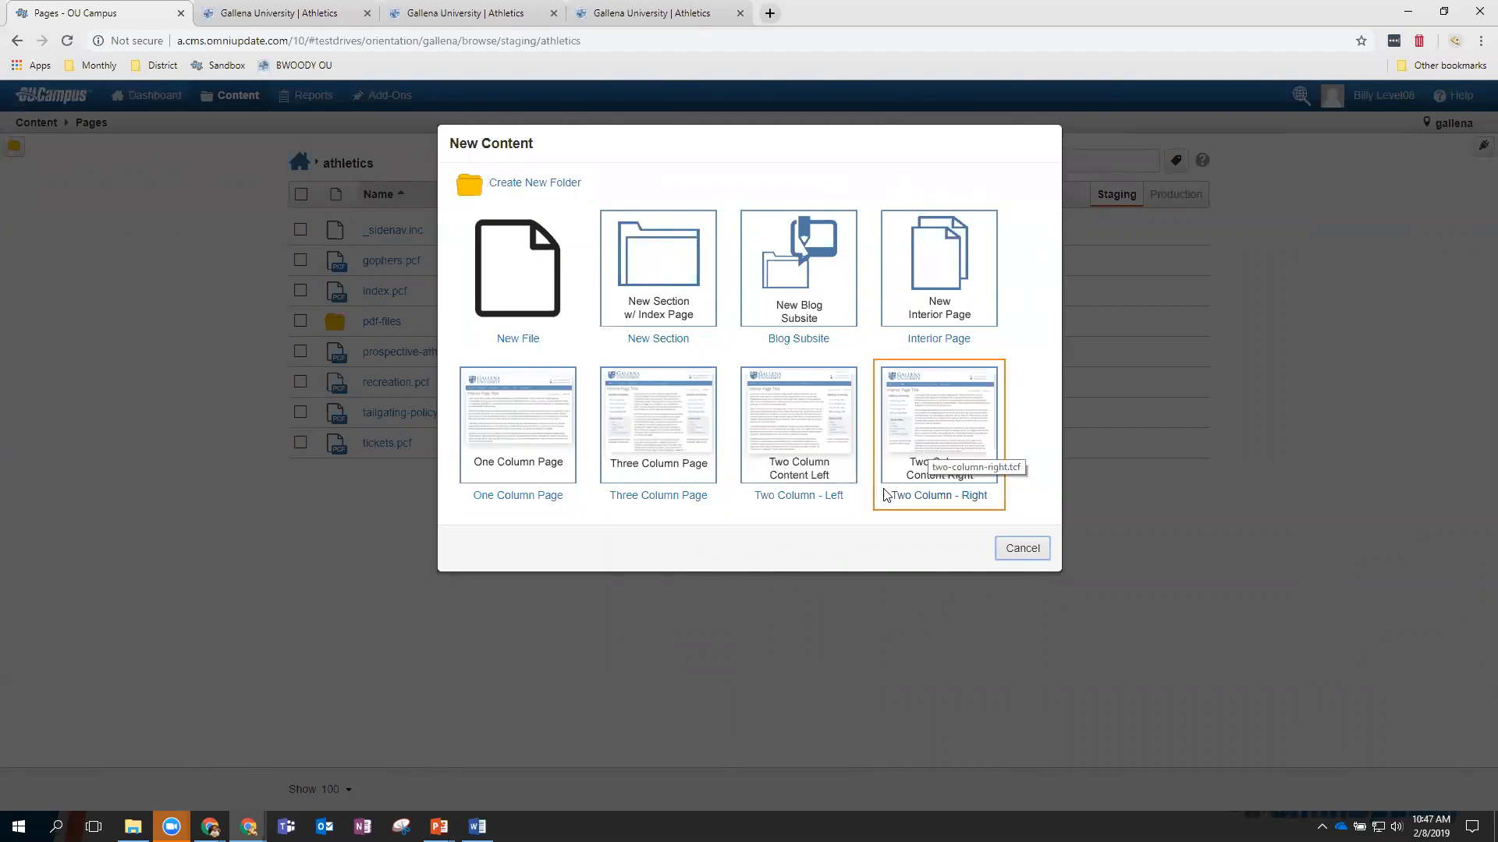
Create a Two Column - Right page titled and described 'Example Page', filename example_page.
left_click(955, 413)
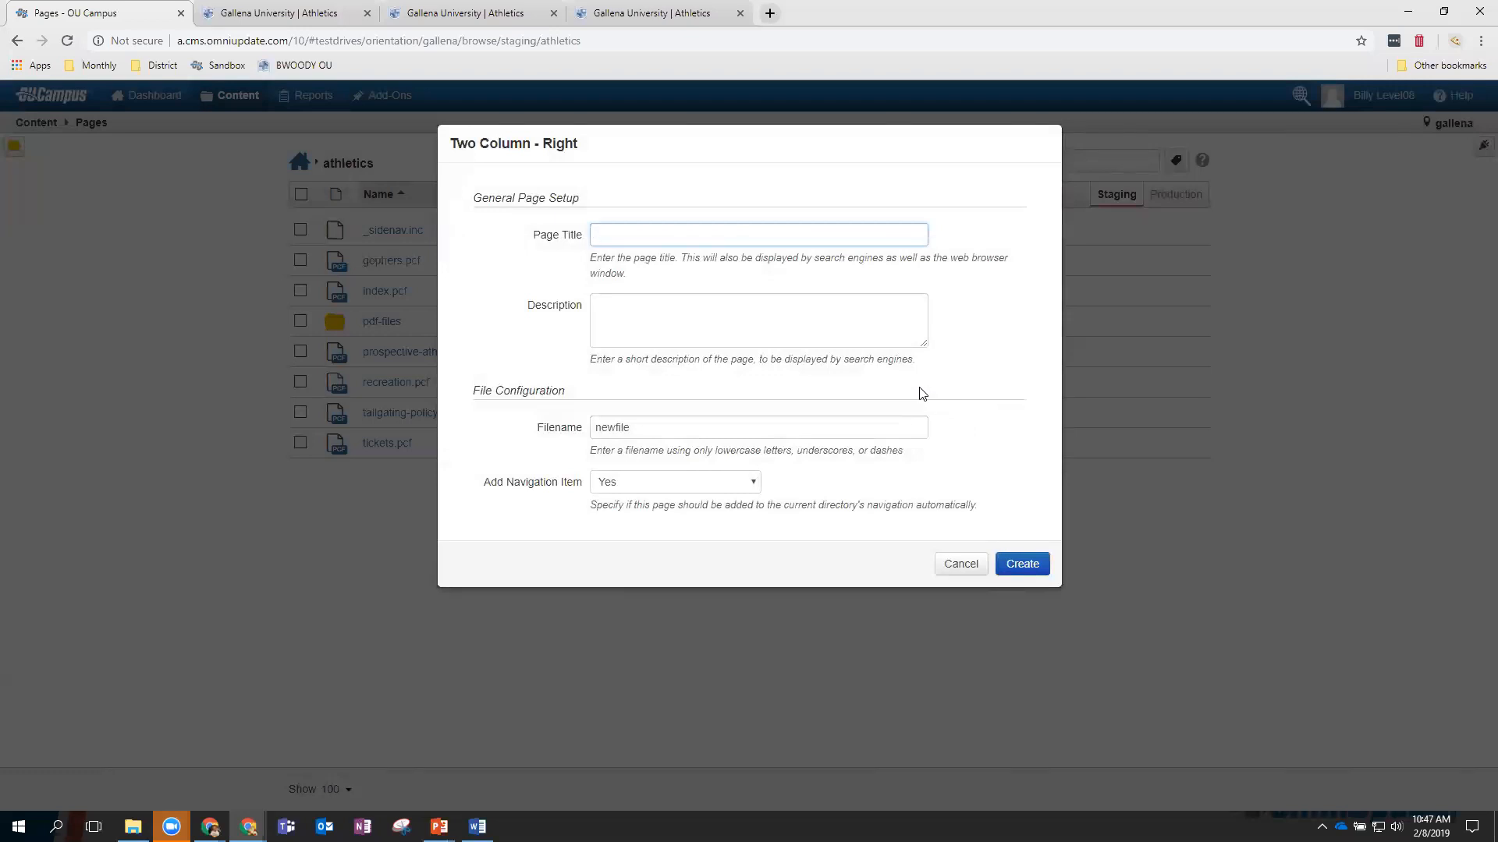
type("Example Page")
left_click(628, 321)
type("Exam")
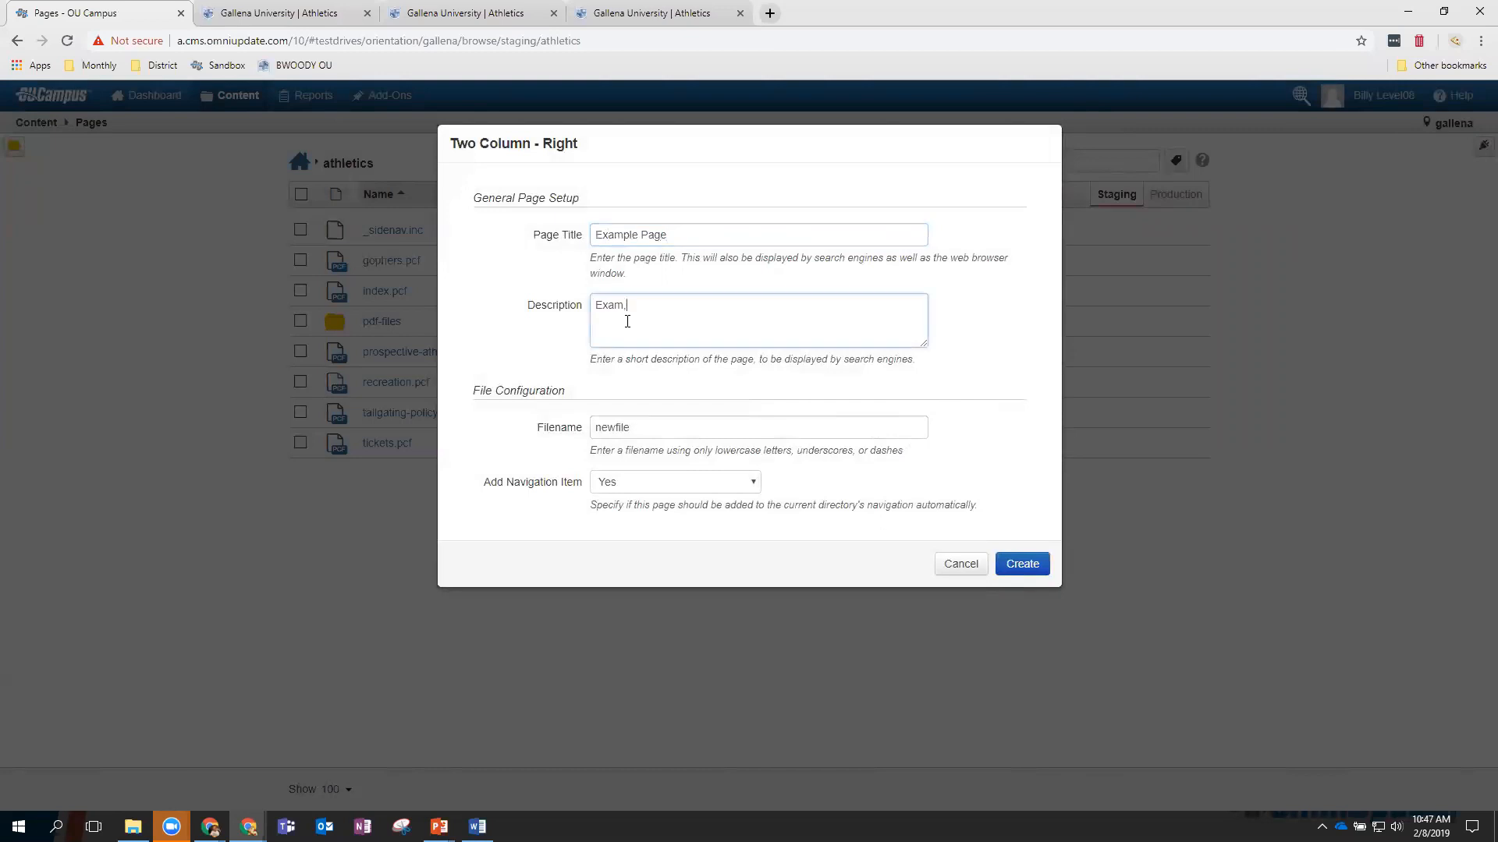
type("ple Pagee")
key("BackSpace")
left_click(635, 430)
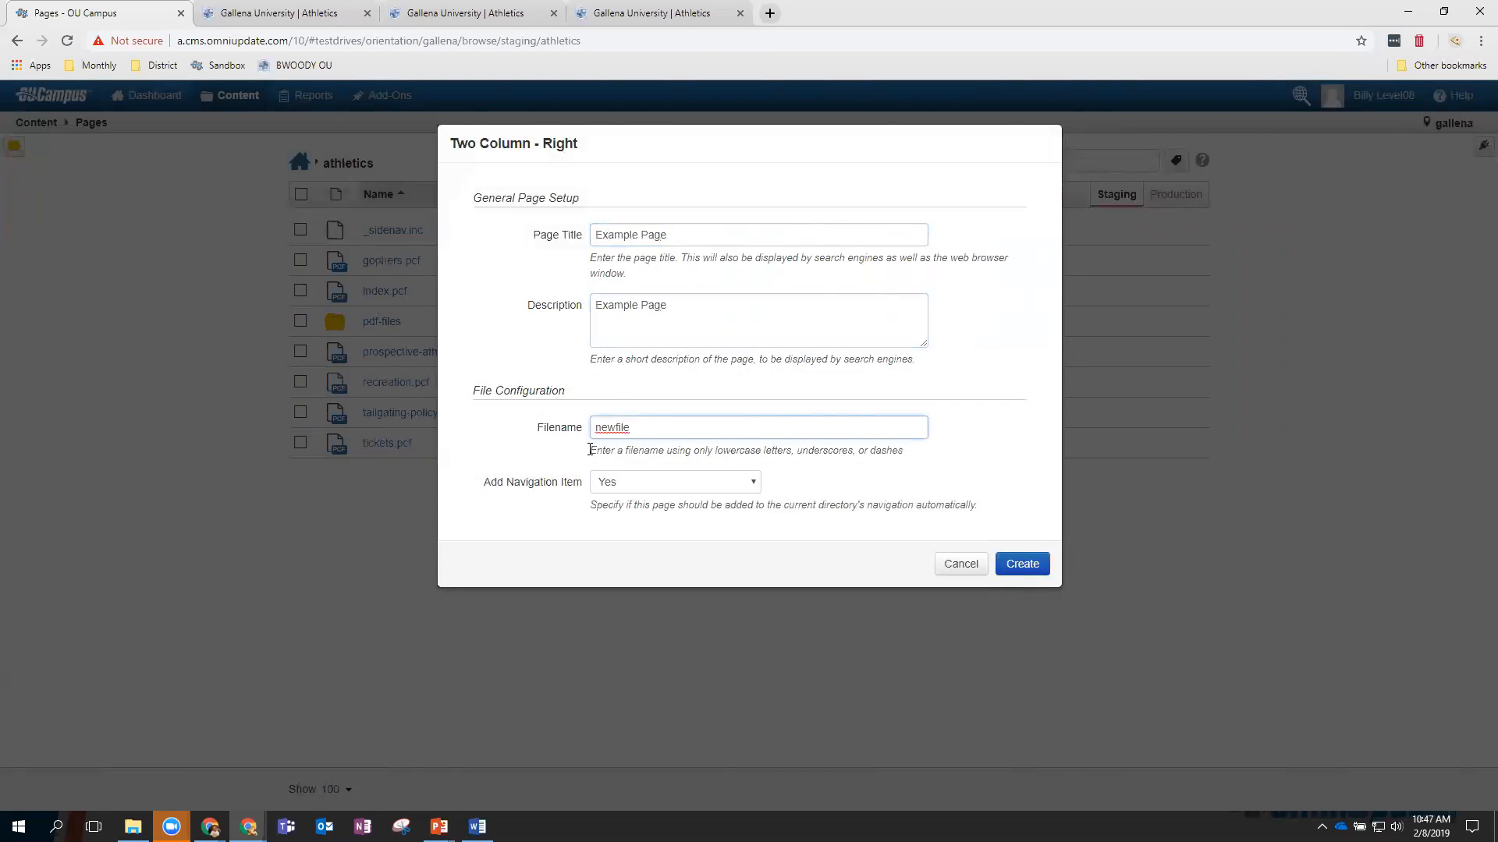
left_click_drag(593, 451, 918, 458)
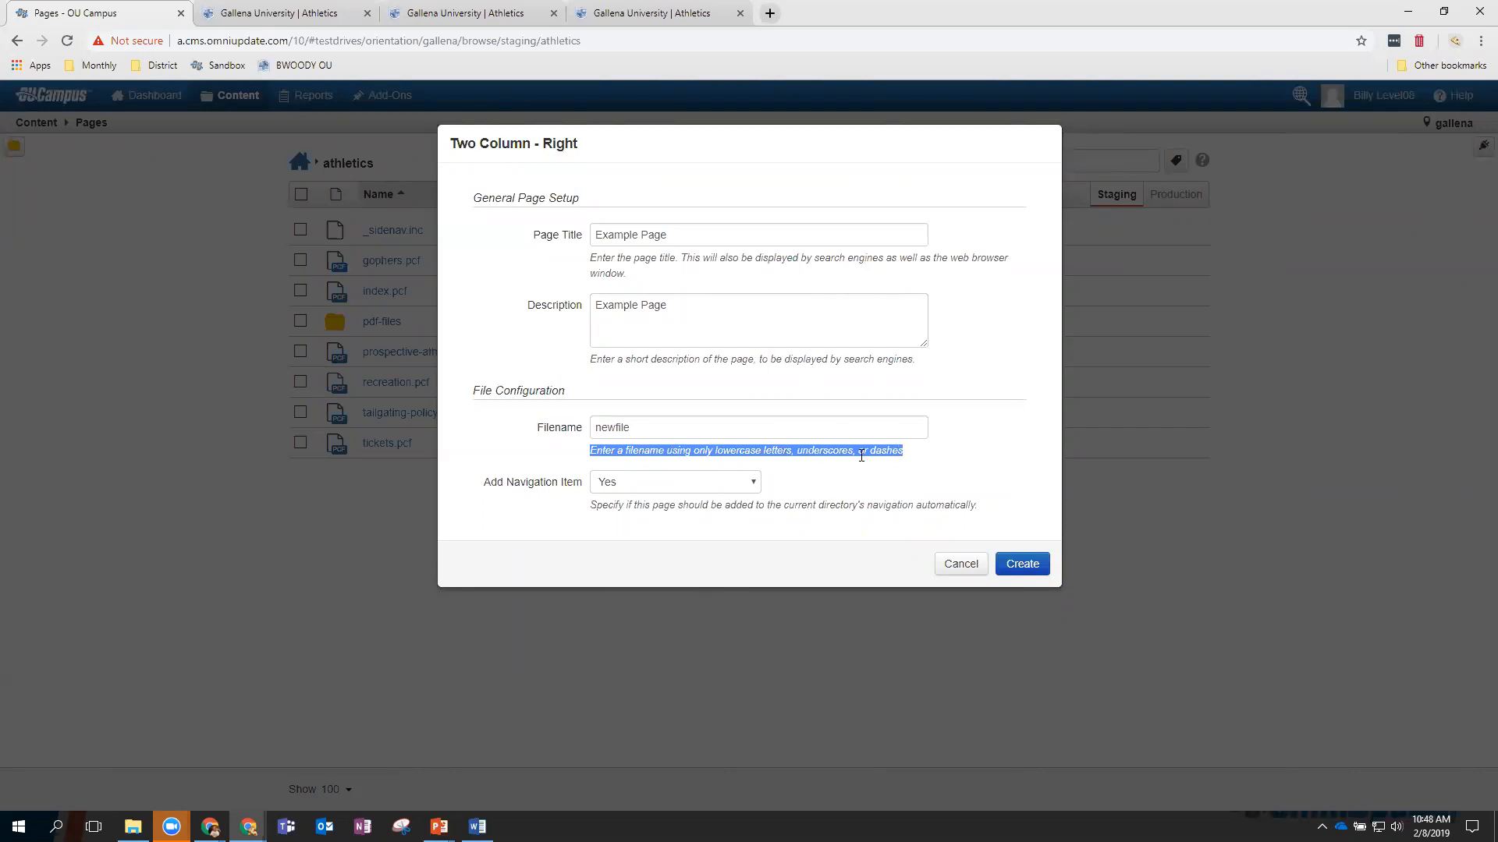
double_click(637, 428)
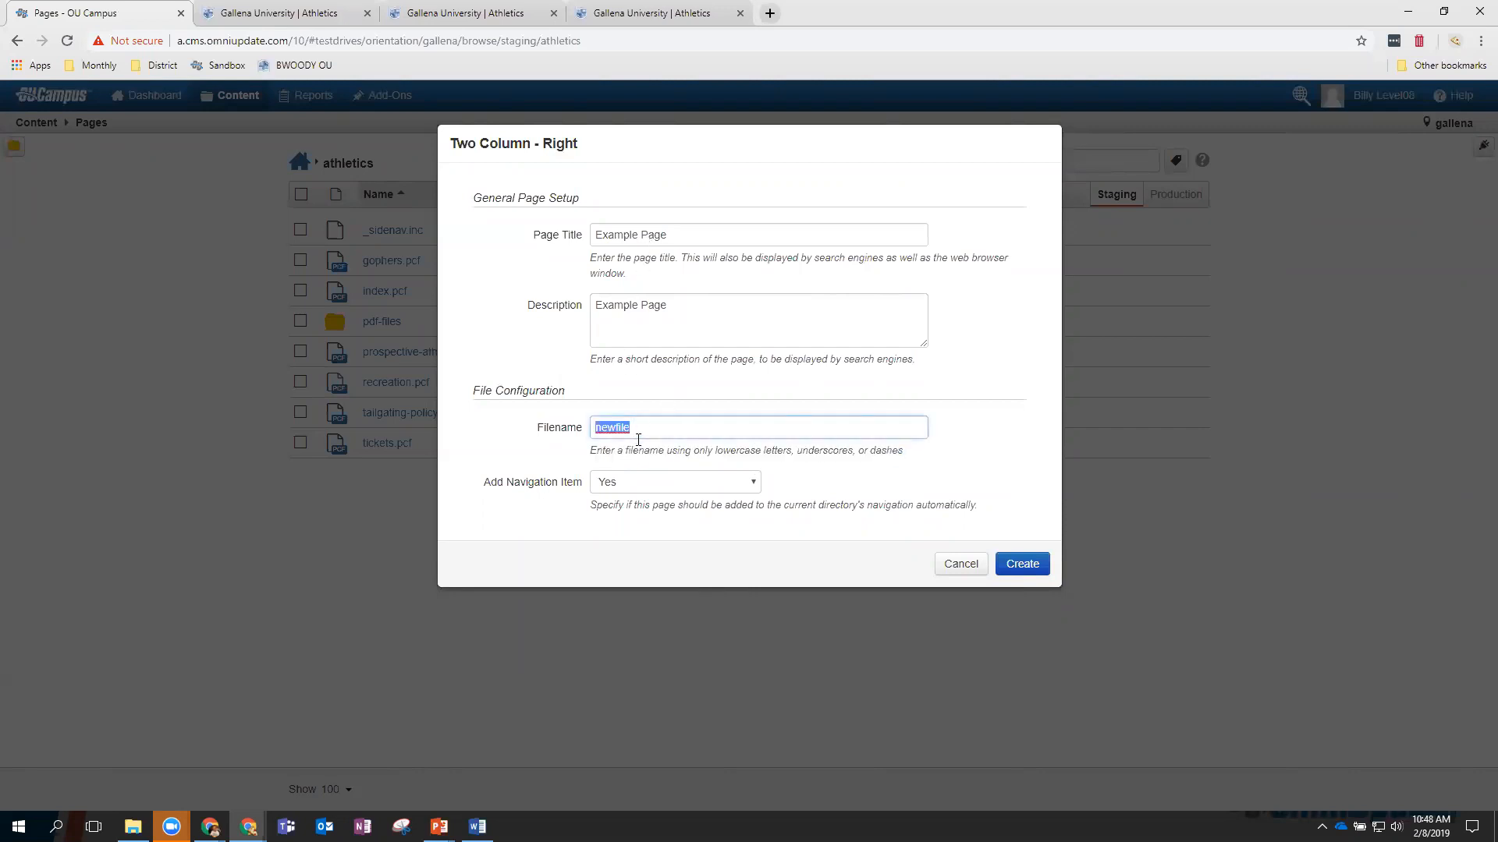
type("example_page")
left_click(1038, 570)
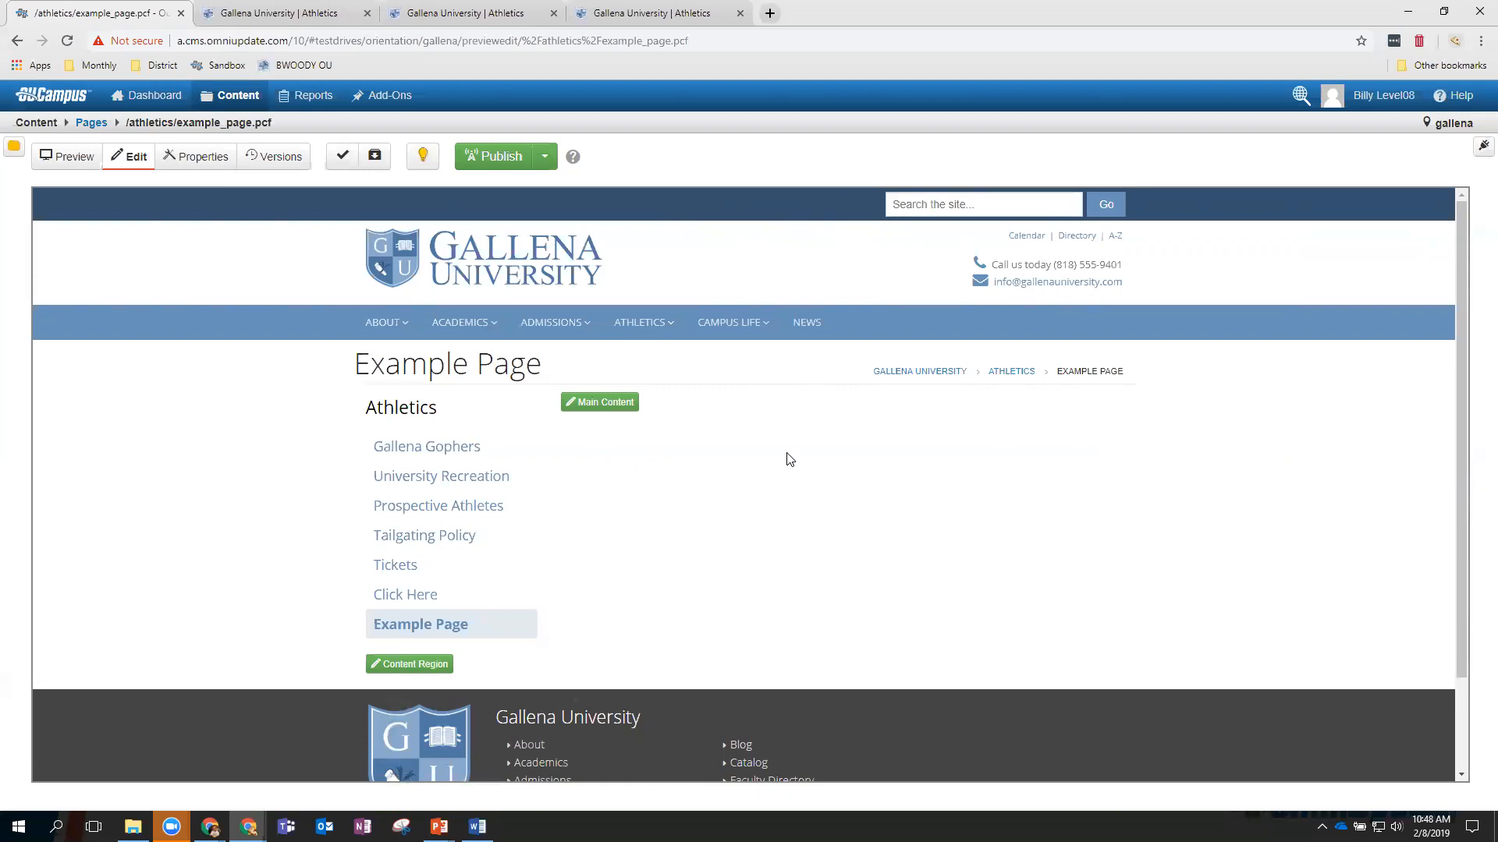
Publish example_page.pcf with version note 'new added pages' and view it live.
left_click(484, 158)
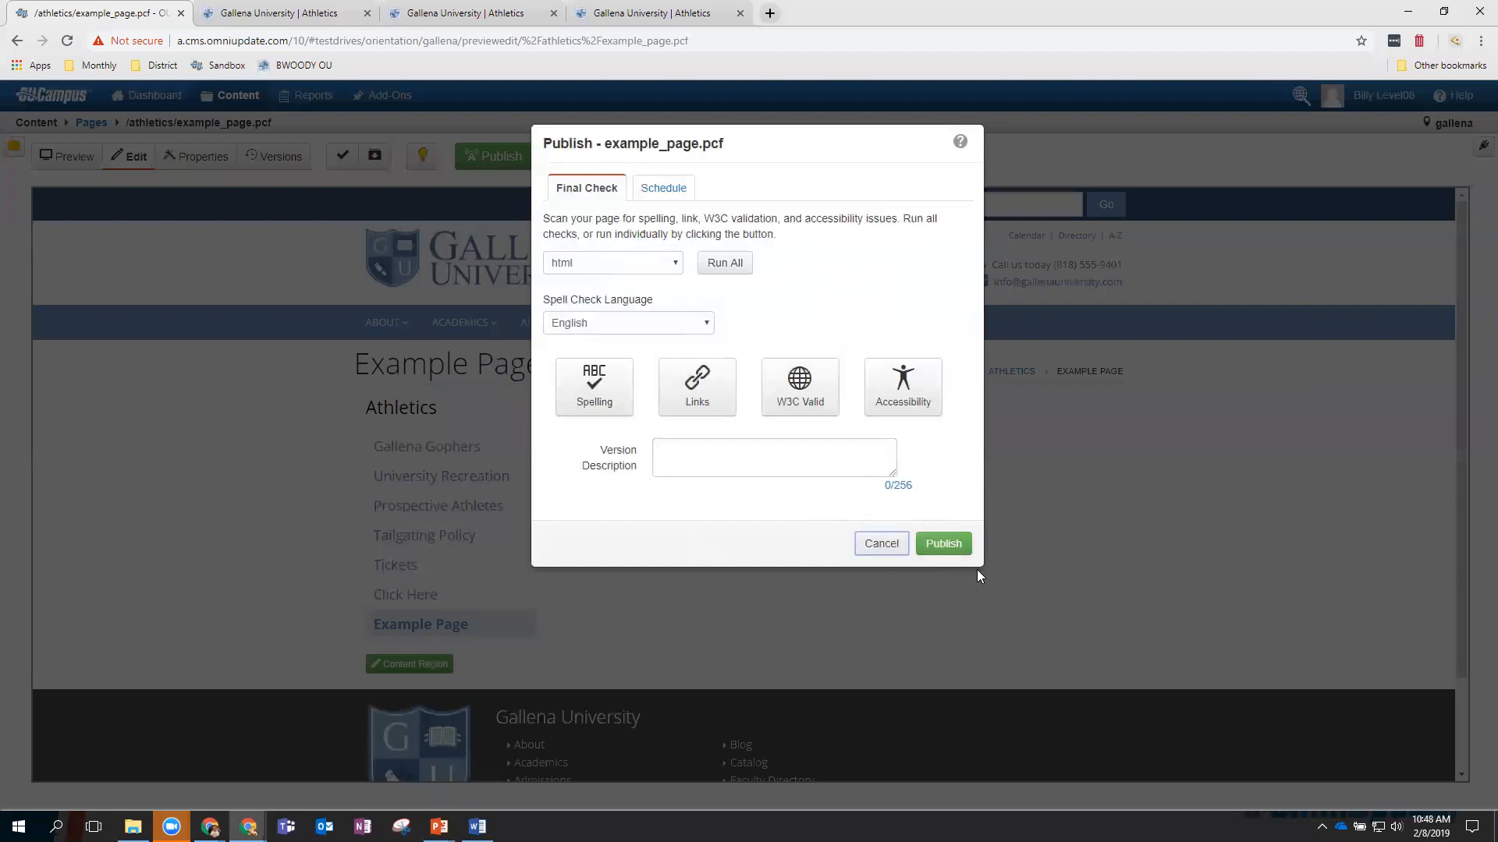
left_click(775, 458)
type("ne")
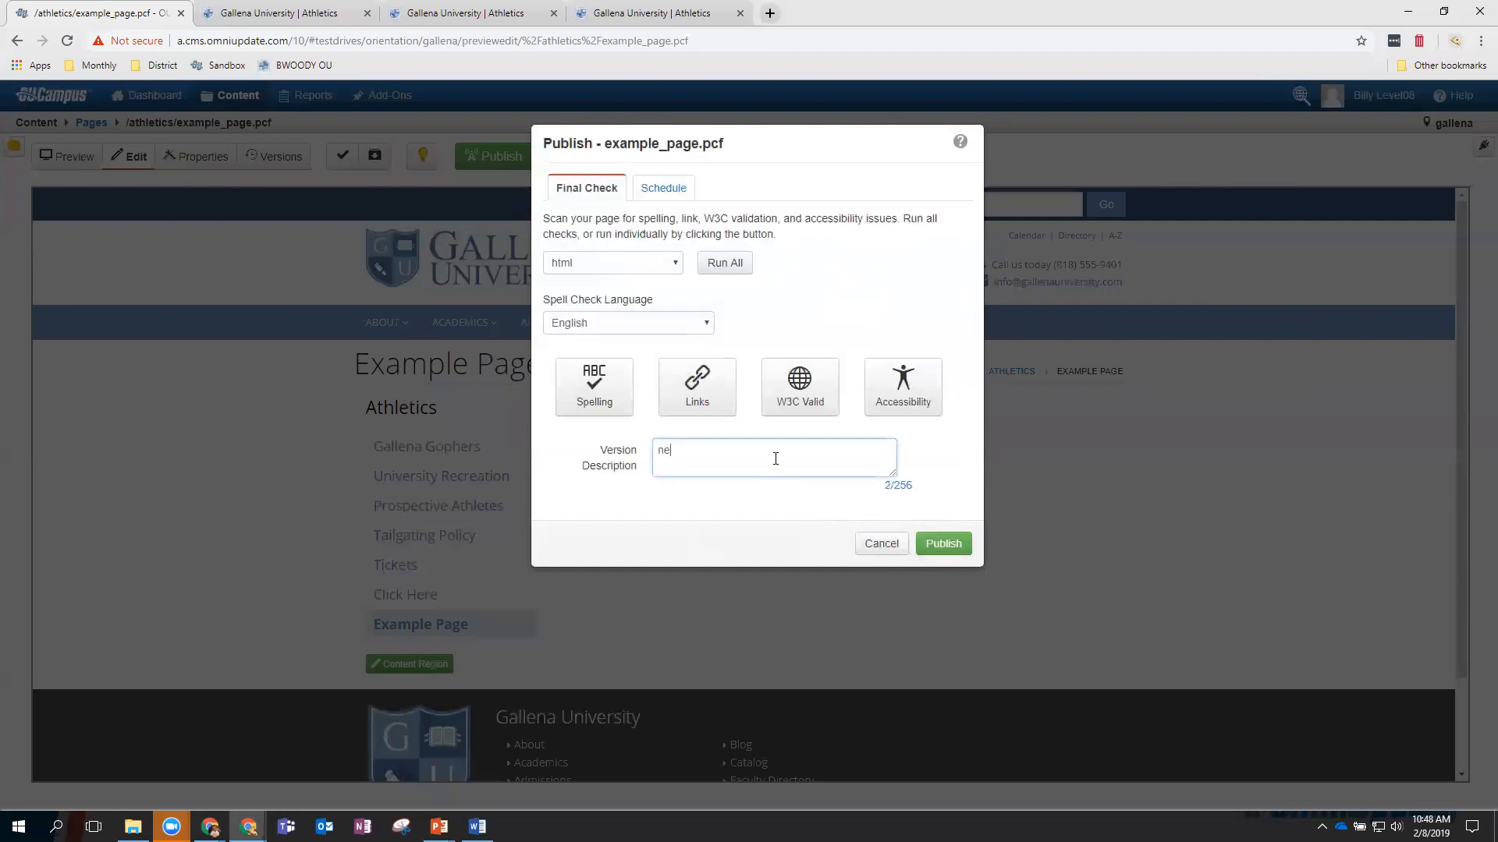
type("w added pages")
left_click(946, 543)
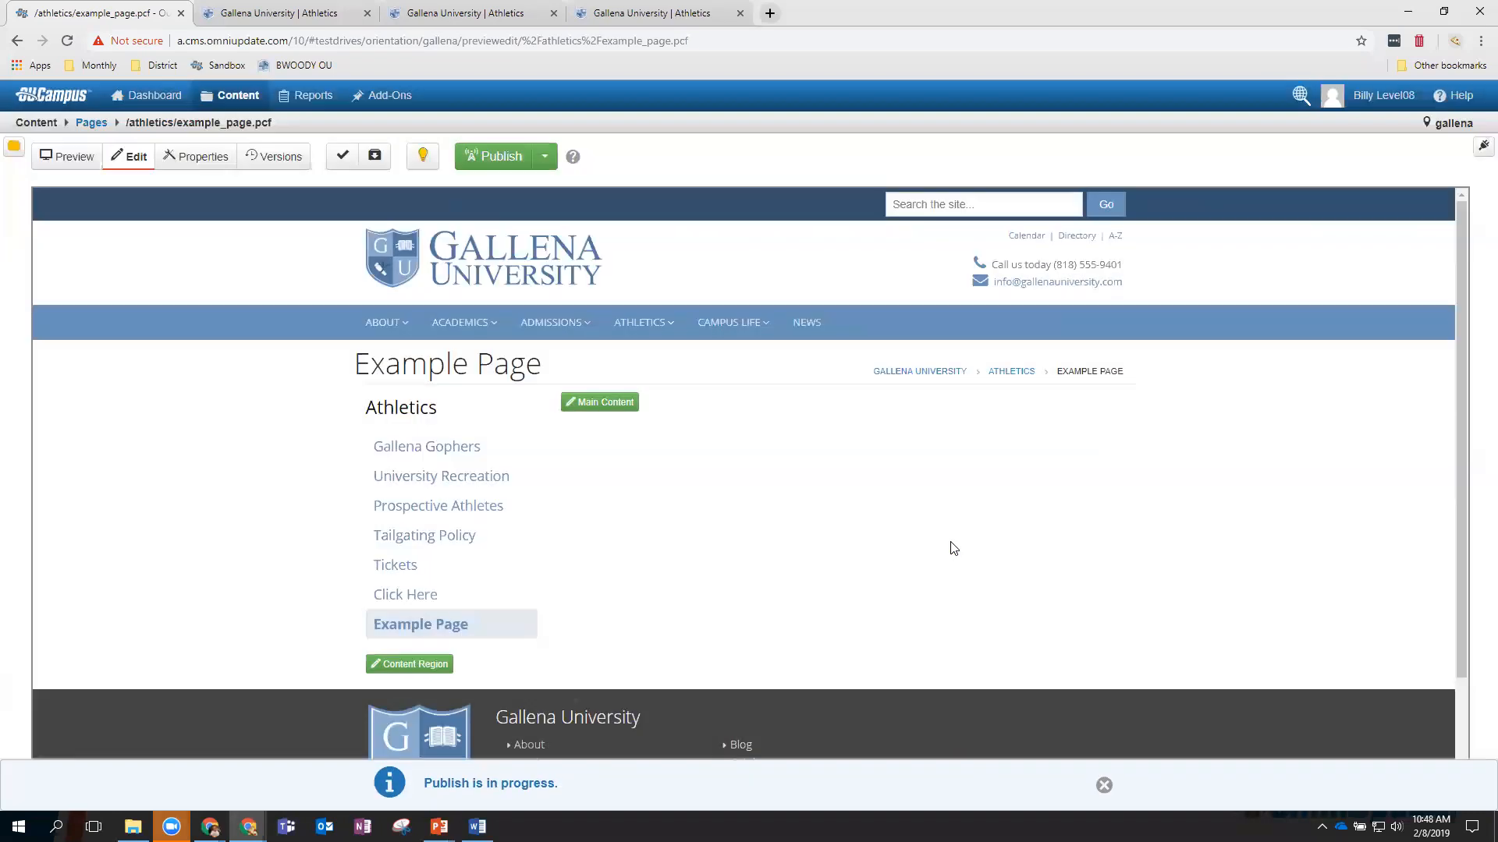
left_click(478, 794)
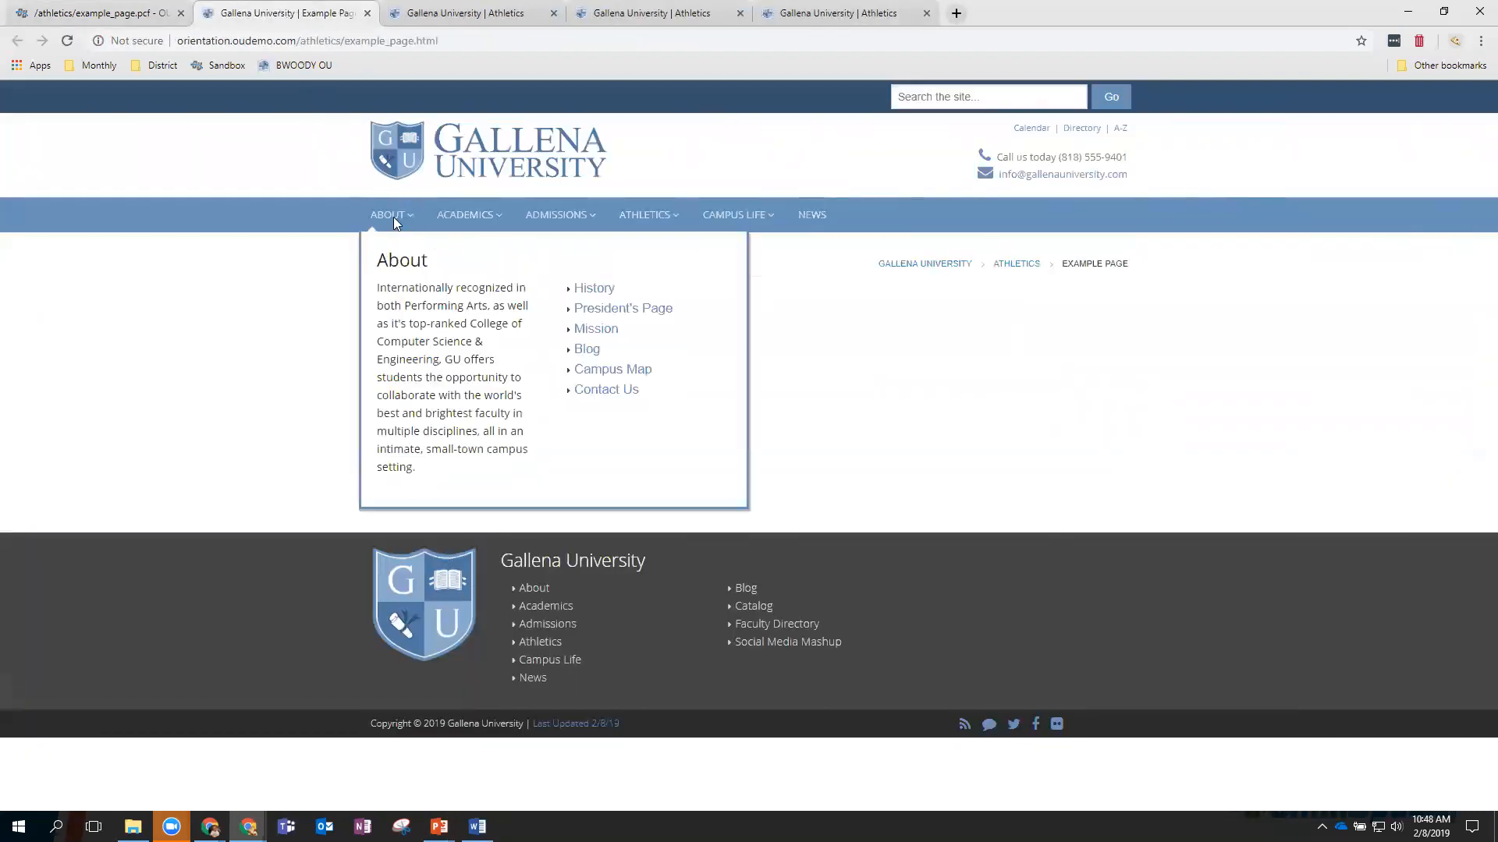
left_click(91, 15)
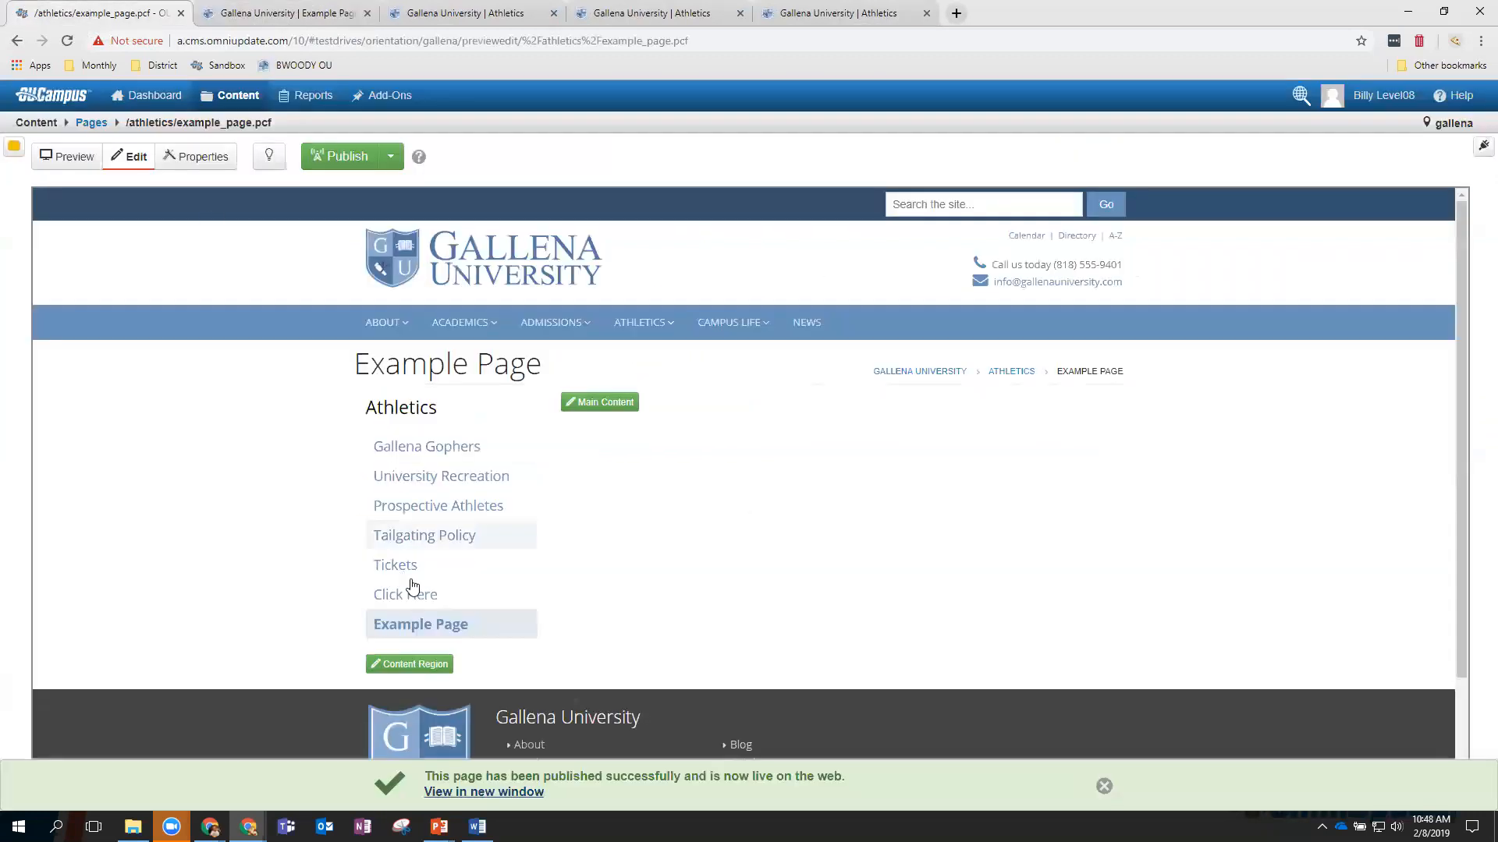
left_click(453, 631)
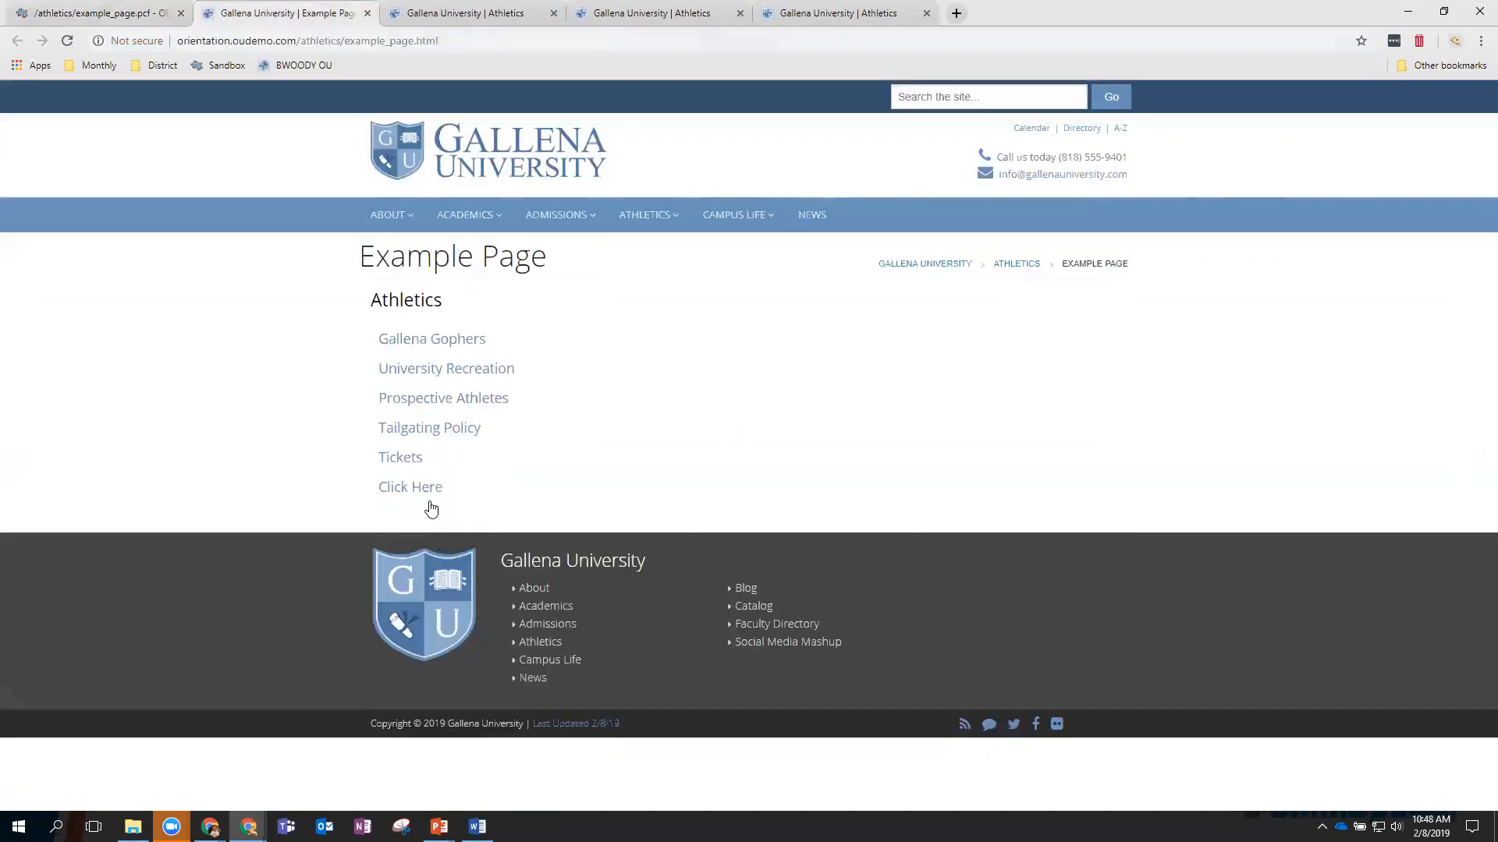
left_click(112, 18)
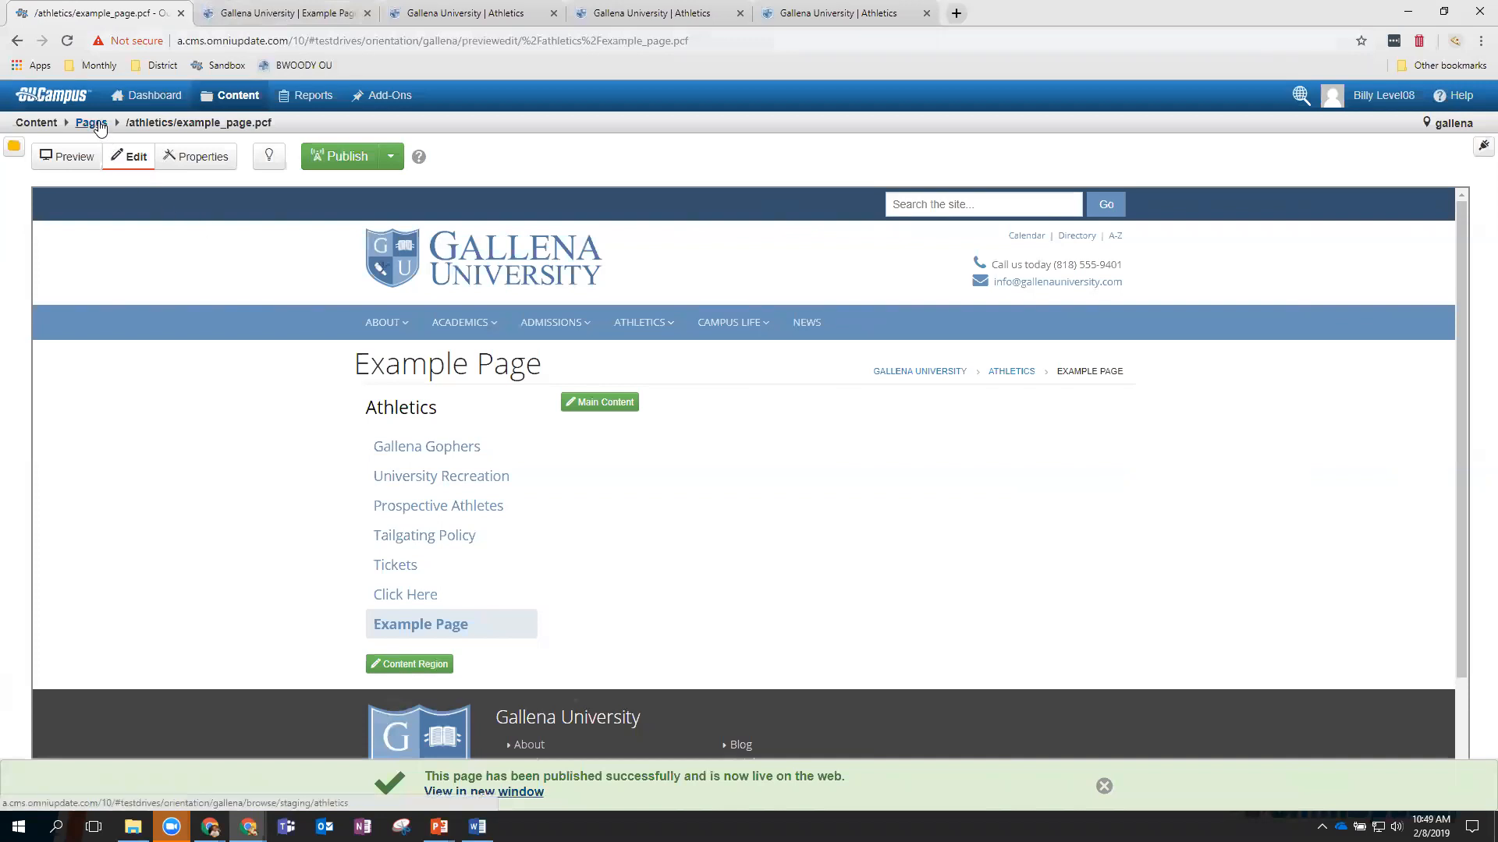
Publish athletics _sidenav.inc and reload the live page to confirm Example Page in the menu.
left_click(91, 125)
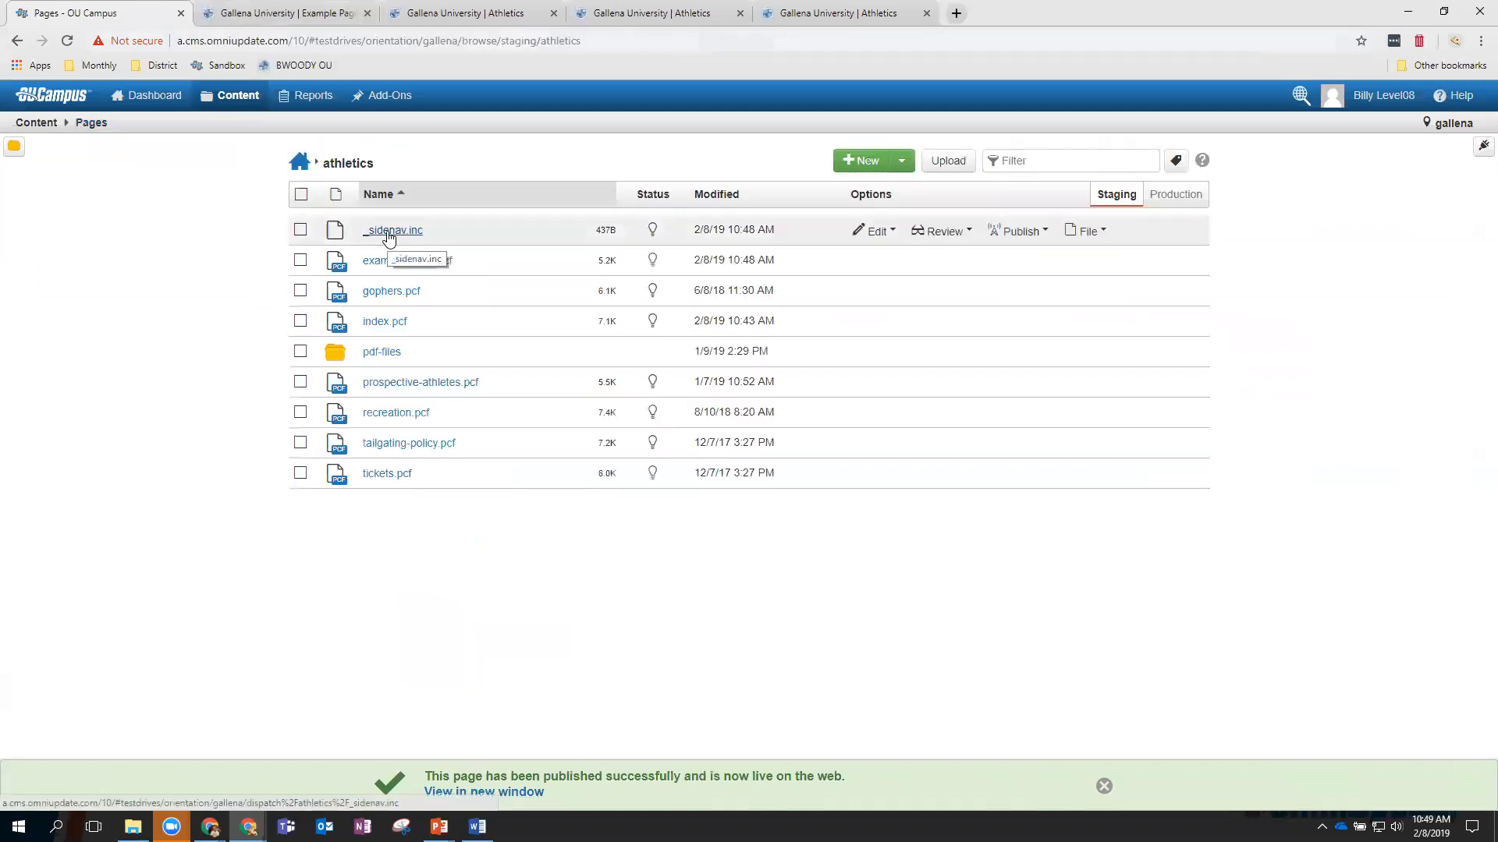
left_click(311, 231)
left_click(715, 195)
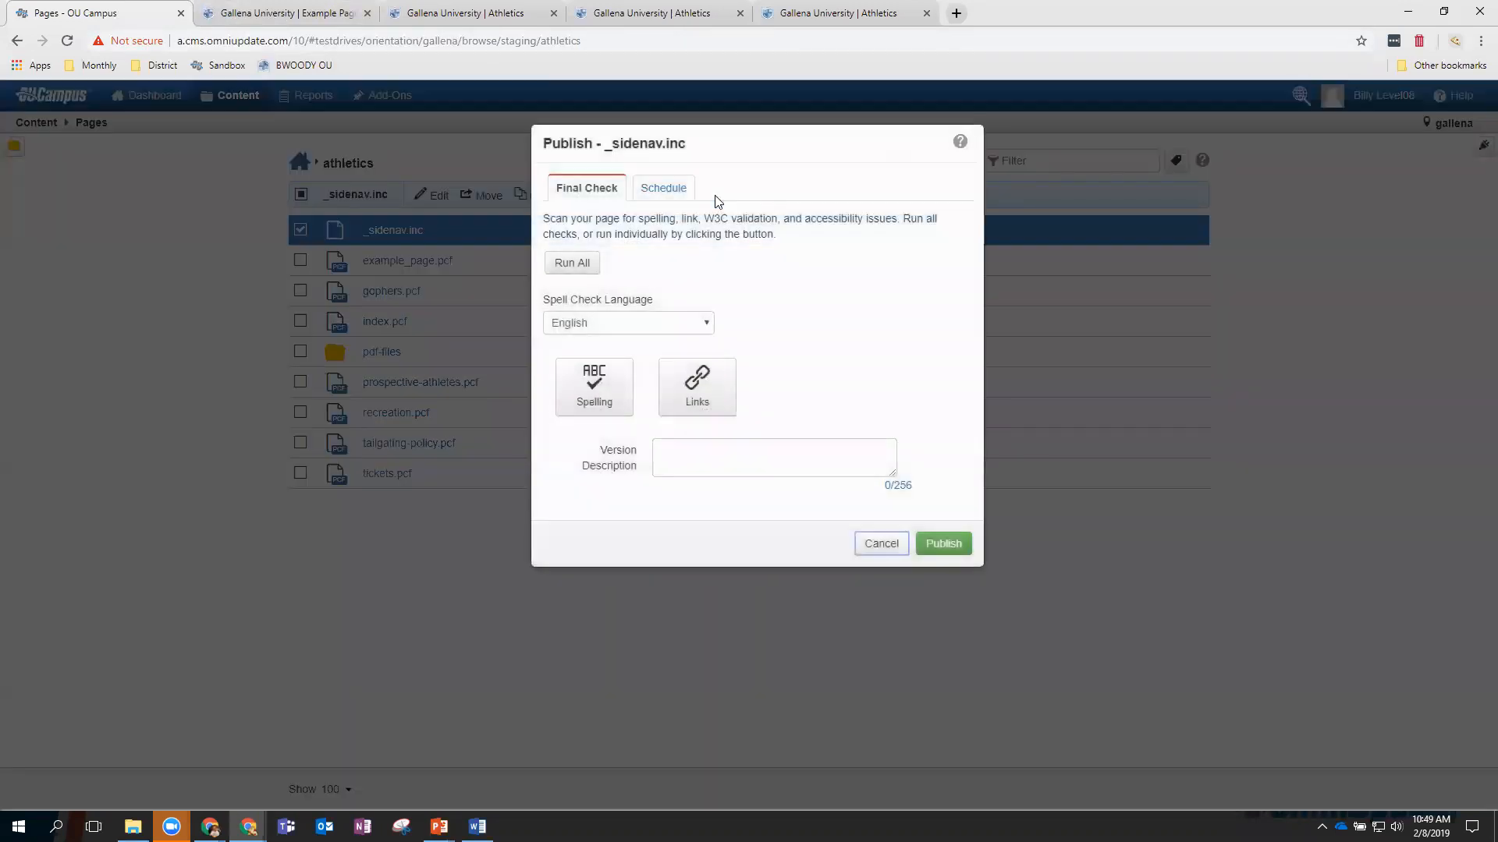
left_click(943, 543)
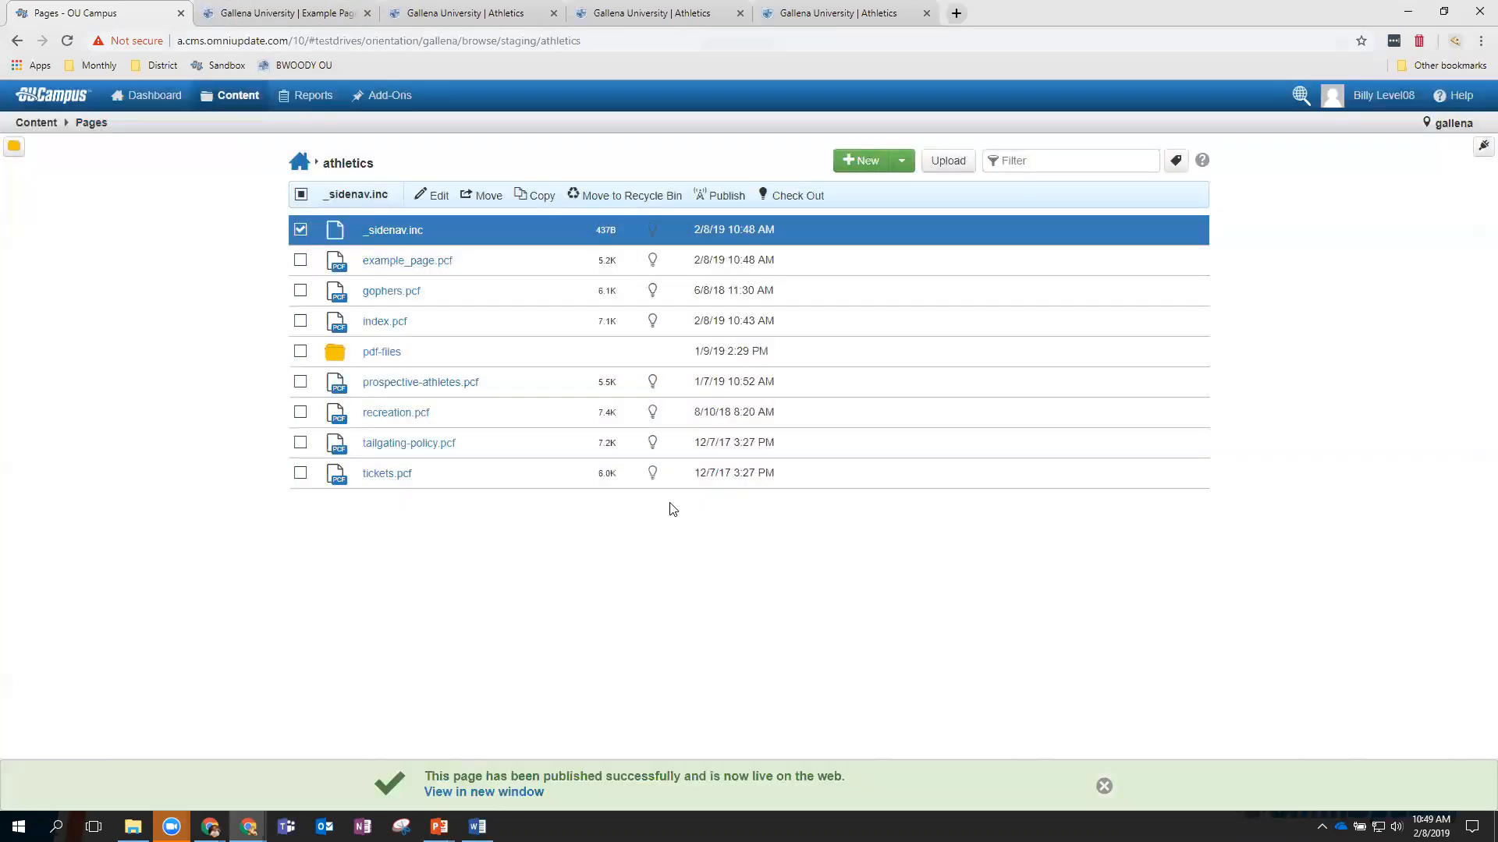
left_click(301, 12)
left_click(68, 42)
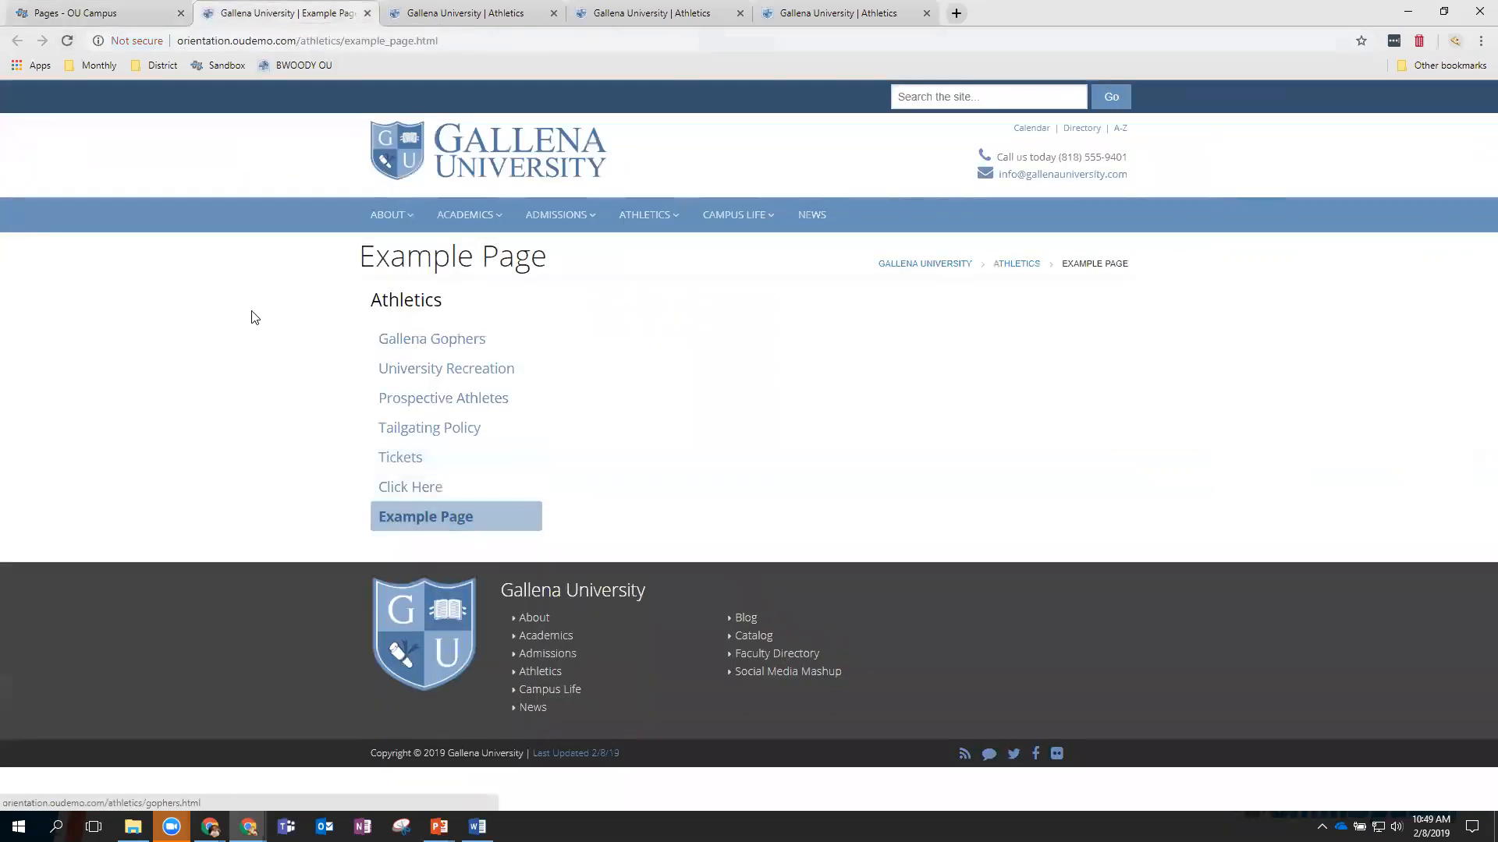
left_click(117, 14)
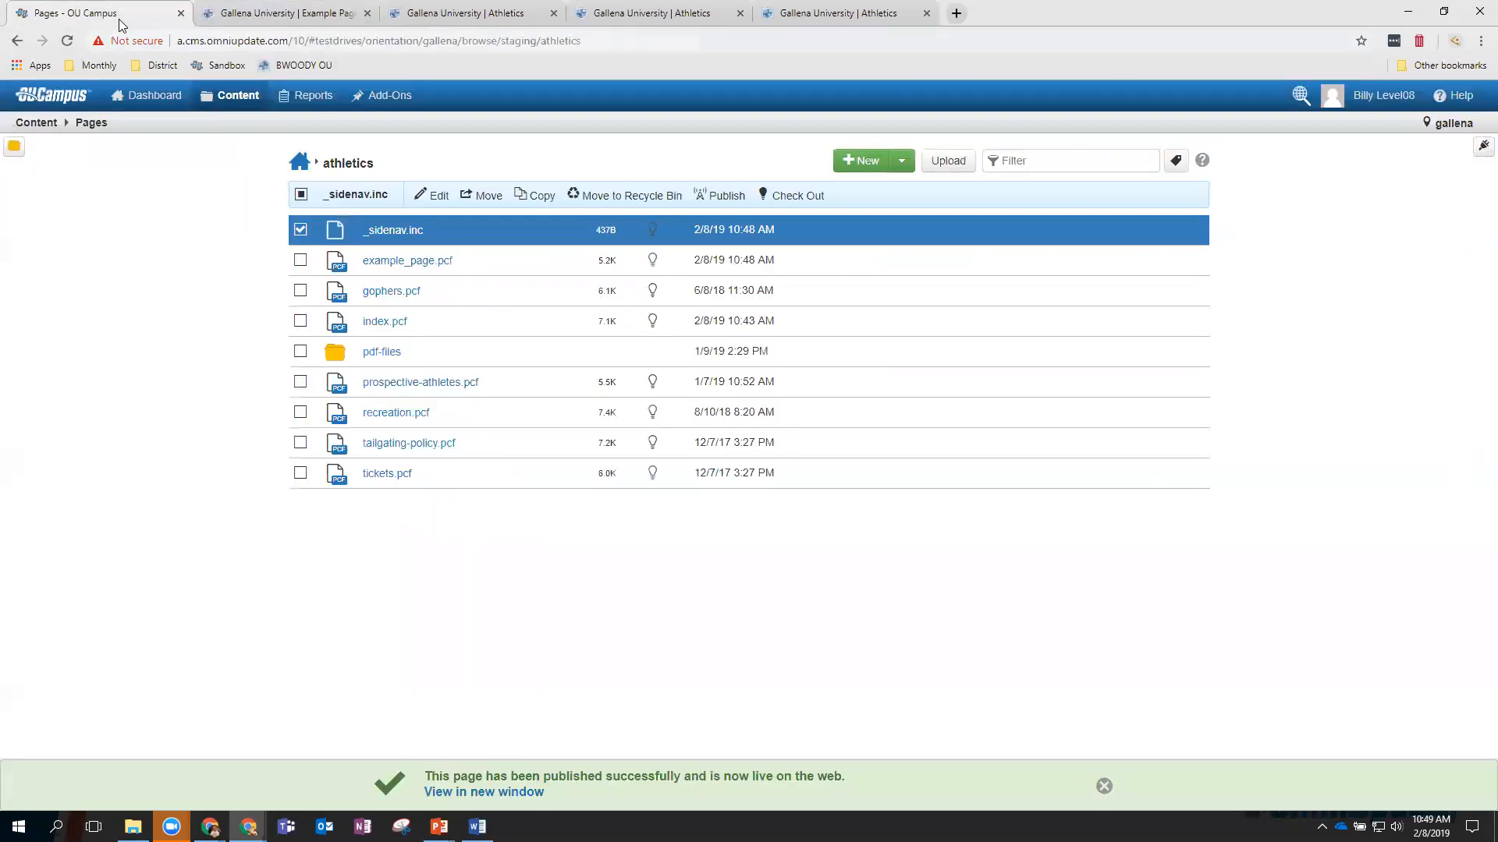
left_click(425, 262)
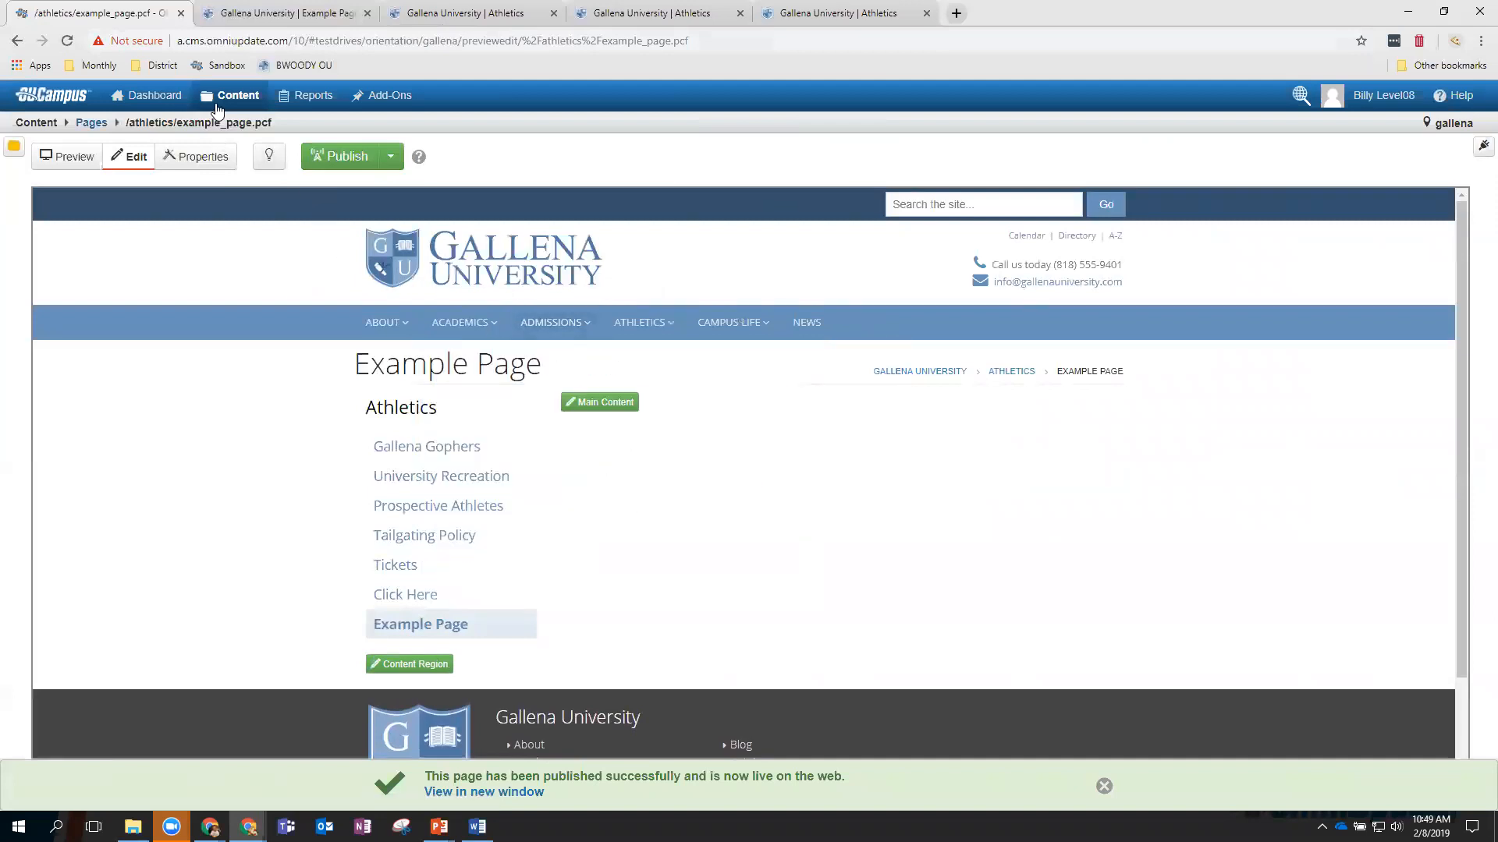
left_click(231, 127)
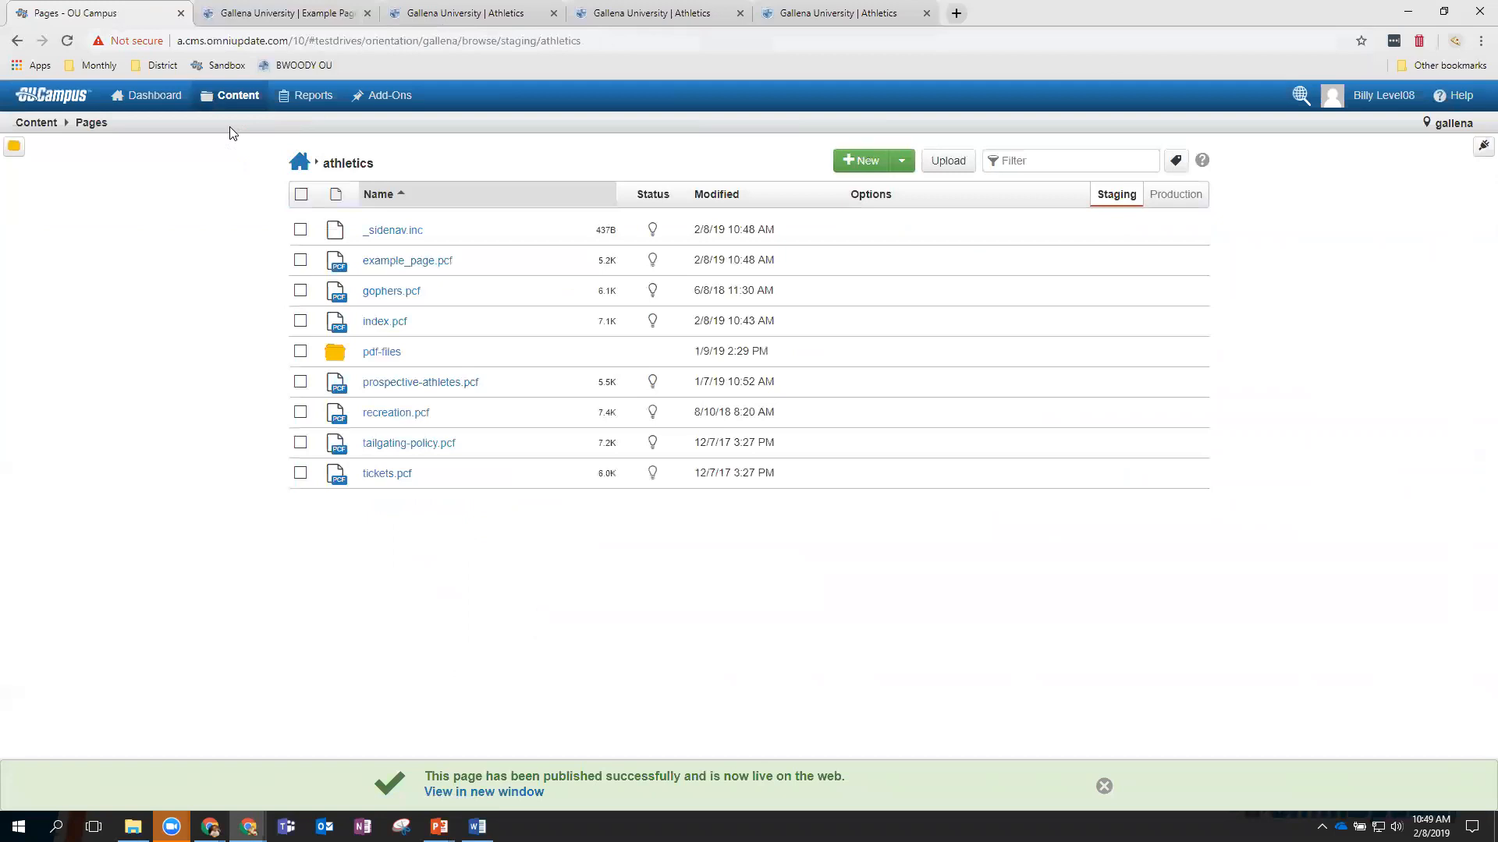
Create a folder named images in athletics, peek inside, and return to athletics.
left_click(861, 161)
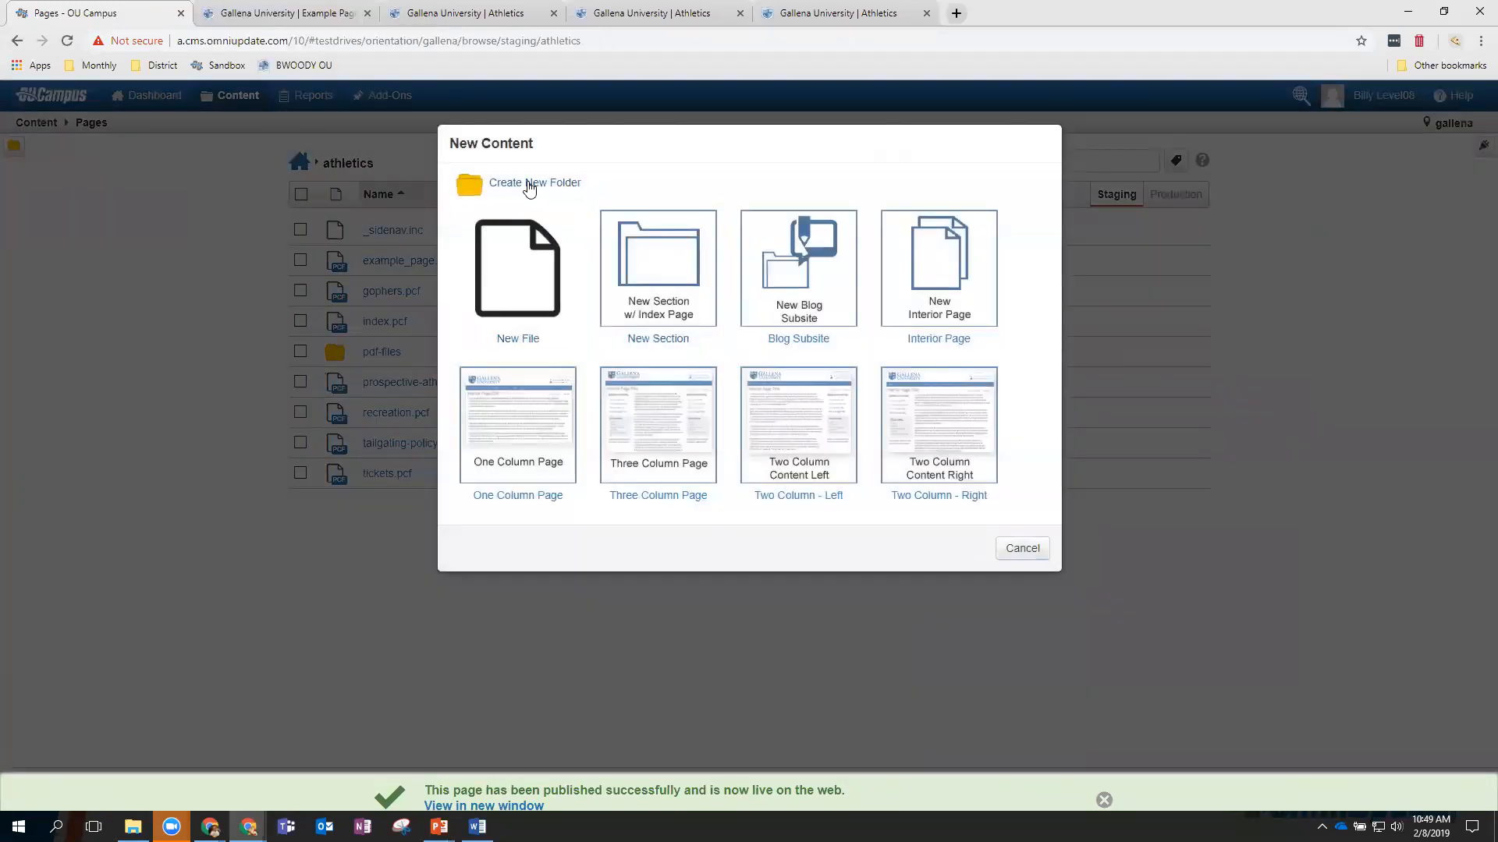
left_click(530, 186)
type("images")
key("Return")
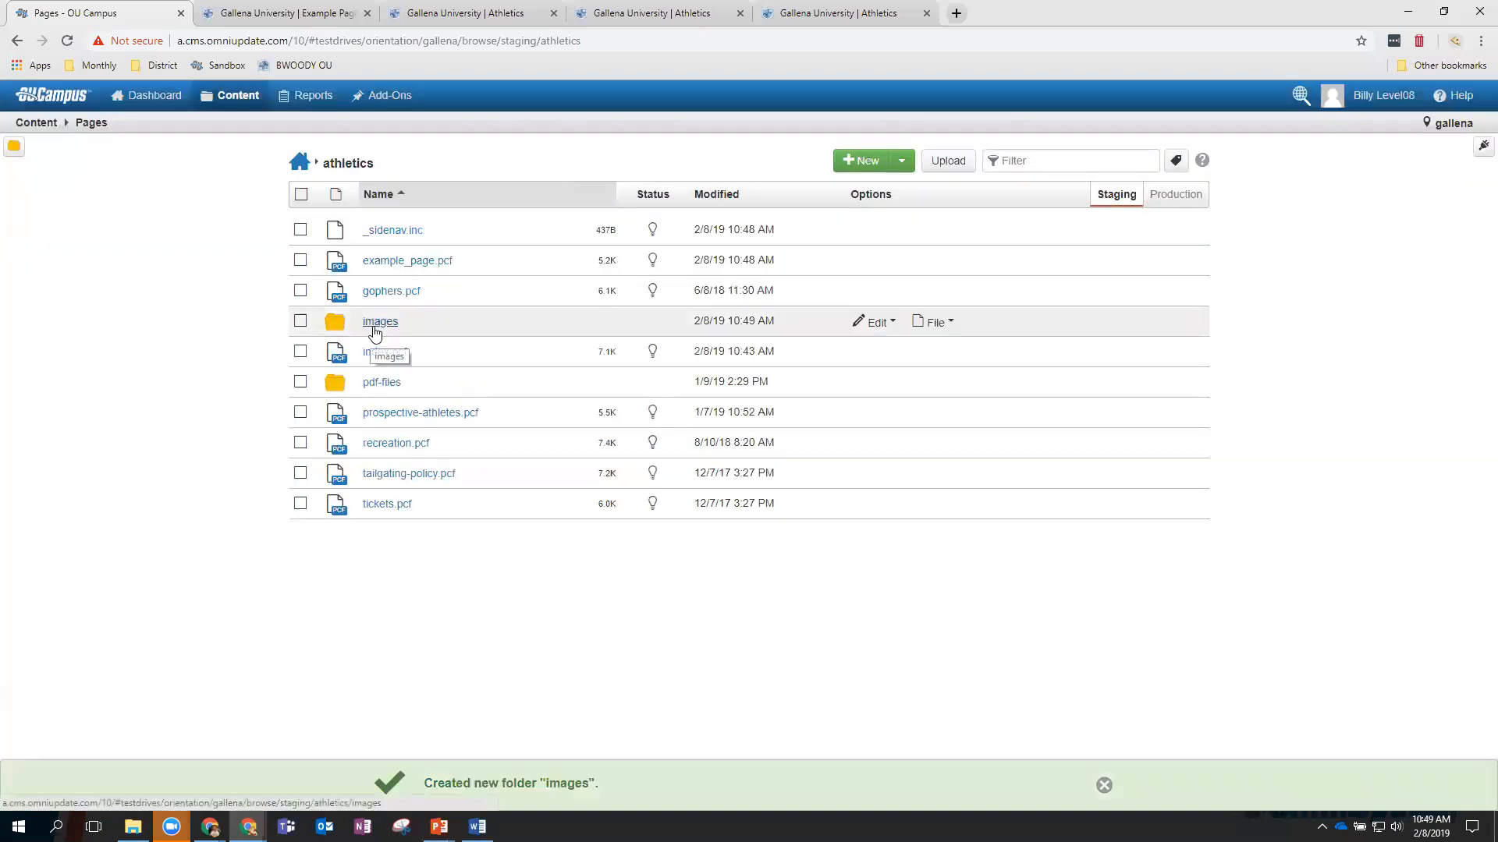
left_click(377, 324)
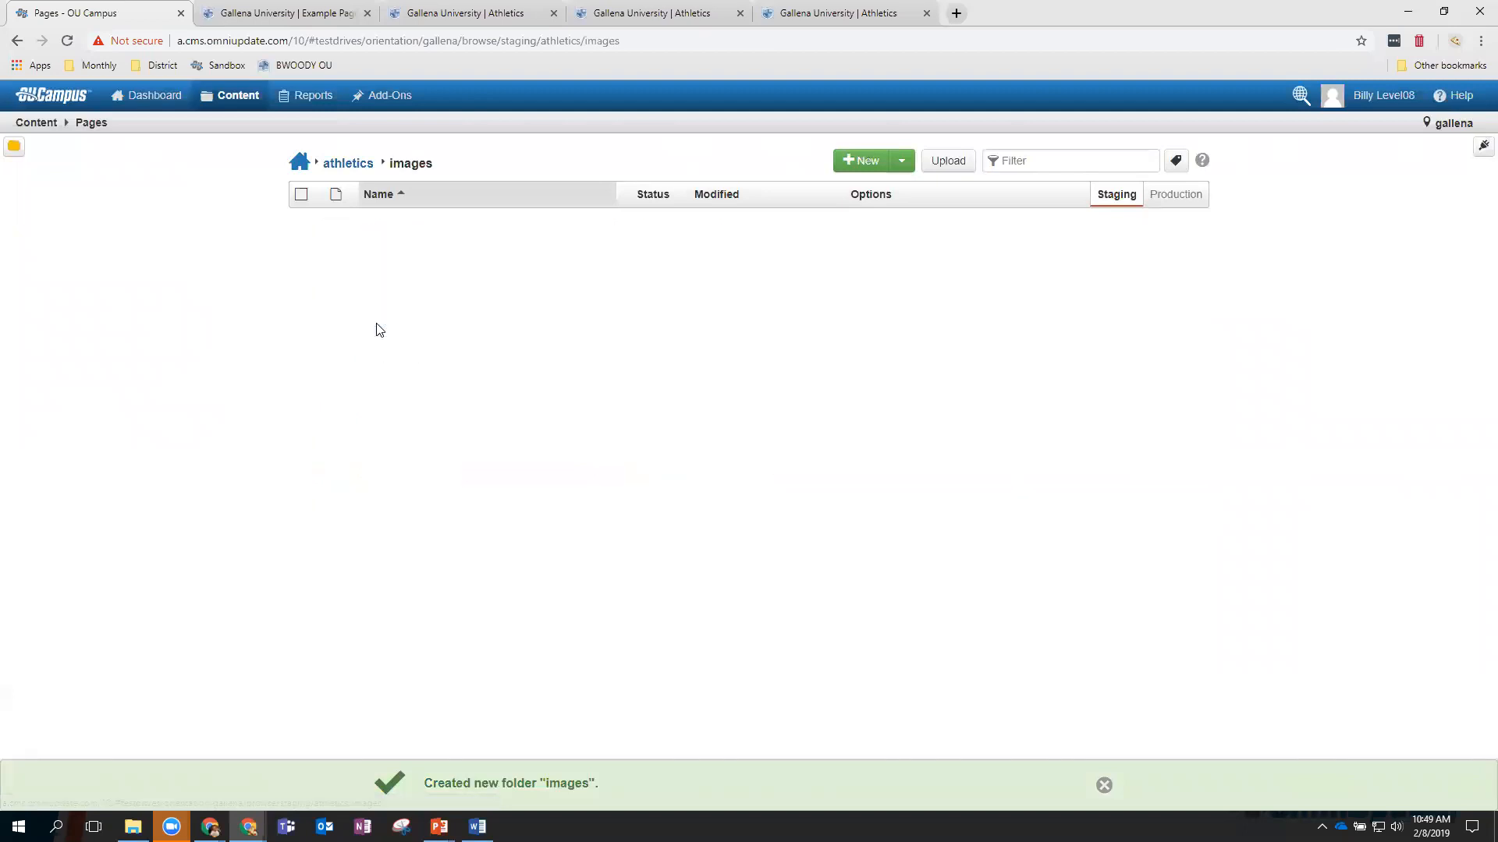
left_click(337, 166)
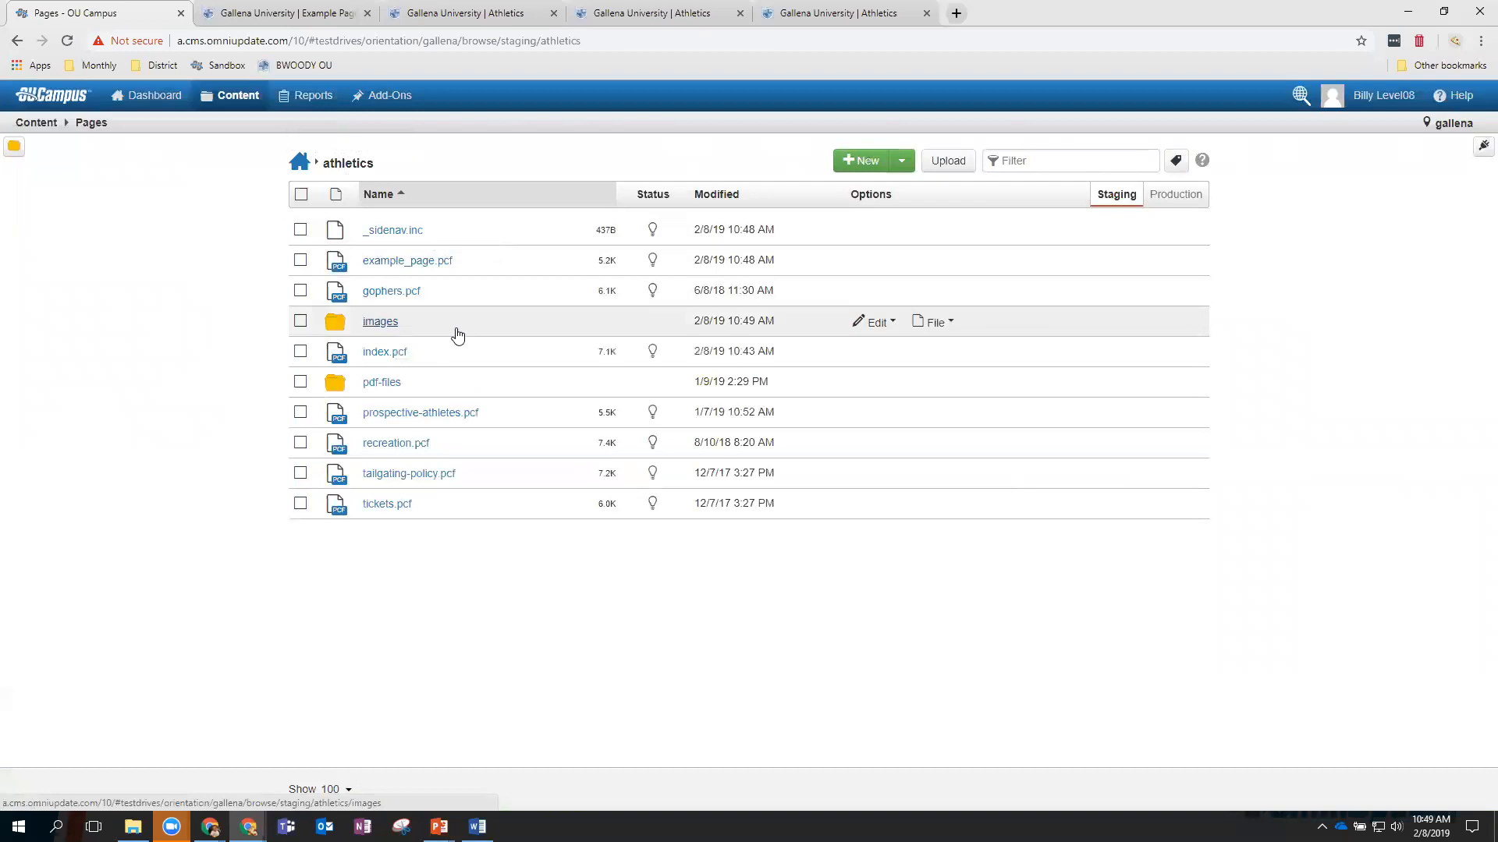
Start a new section with index page and enter directory name exampledirectory.
left_click(864, 161)
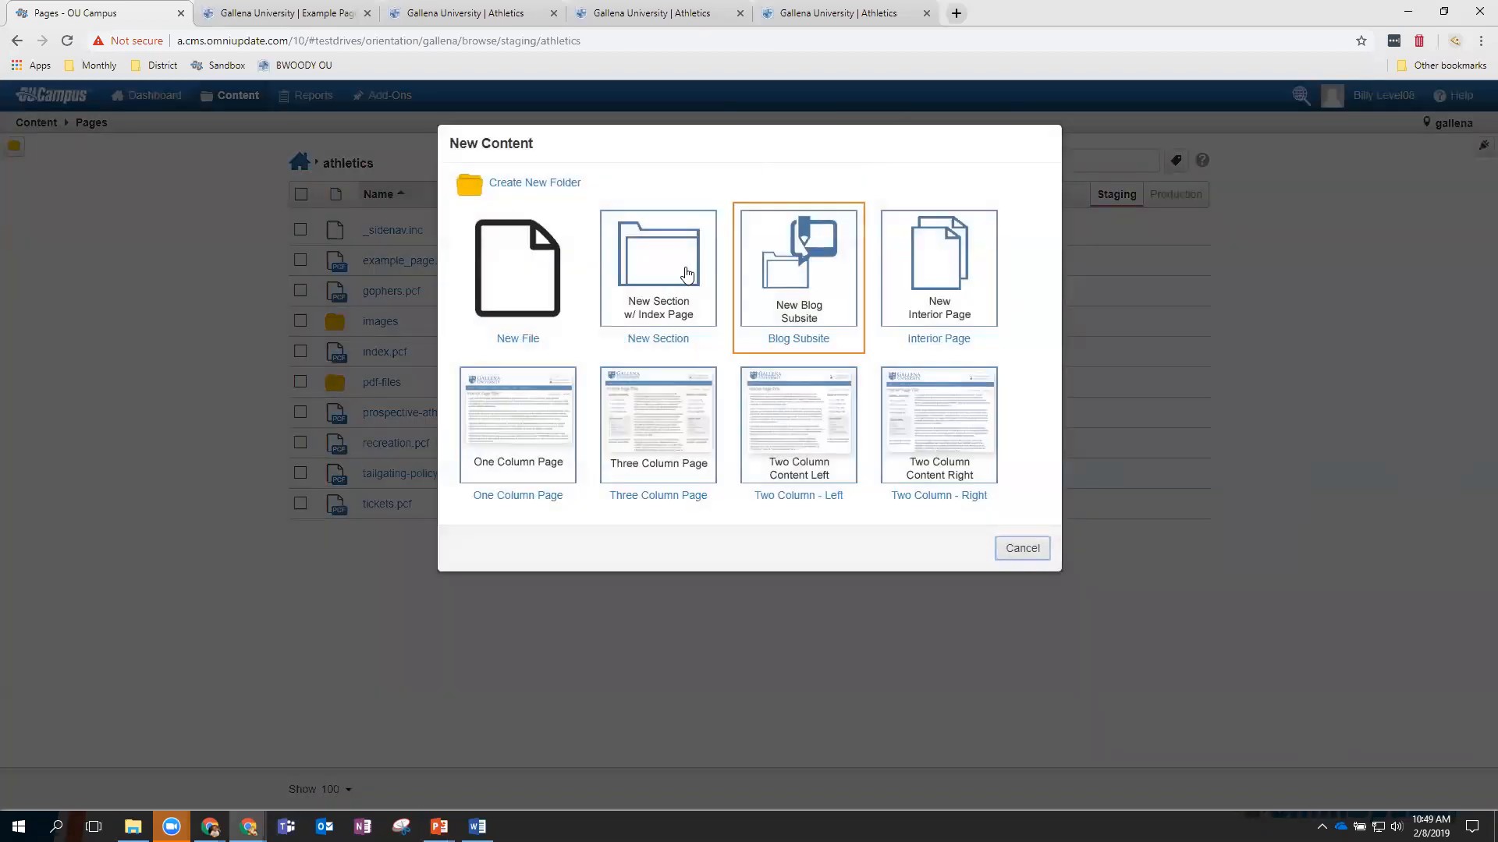
left_click(657, 257)
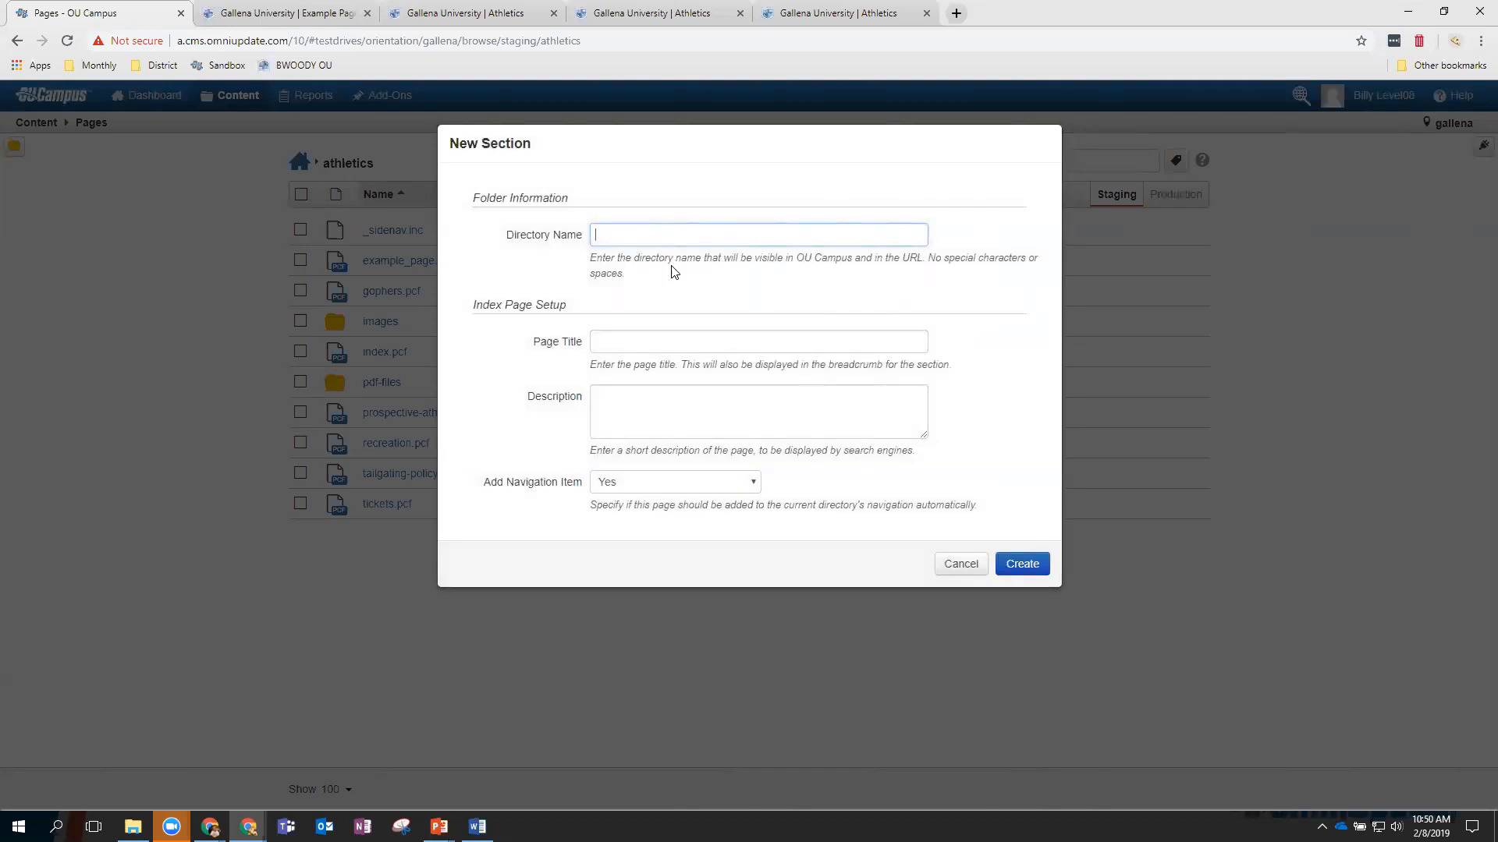
left_click_drag(594, 259, 634, 274)
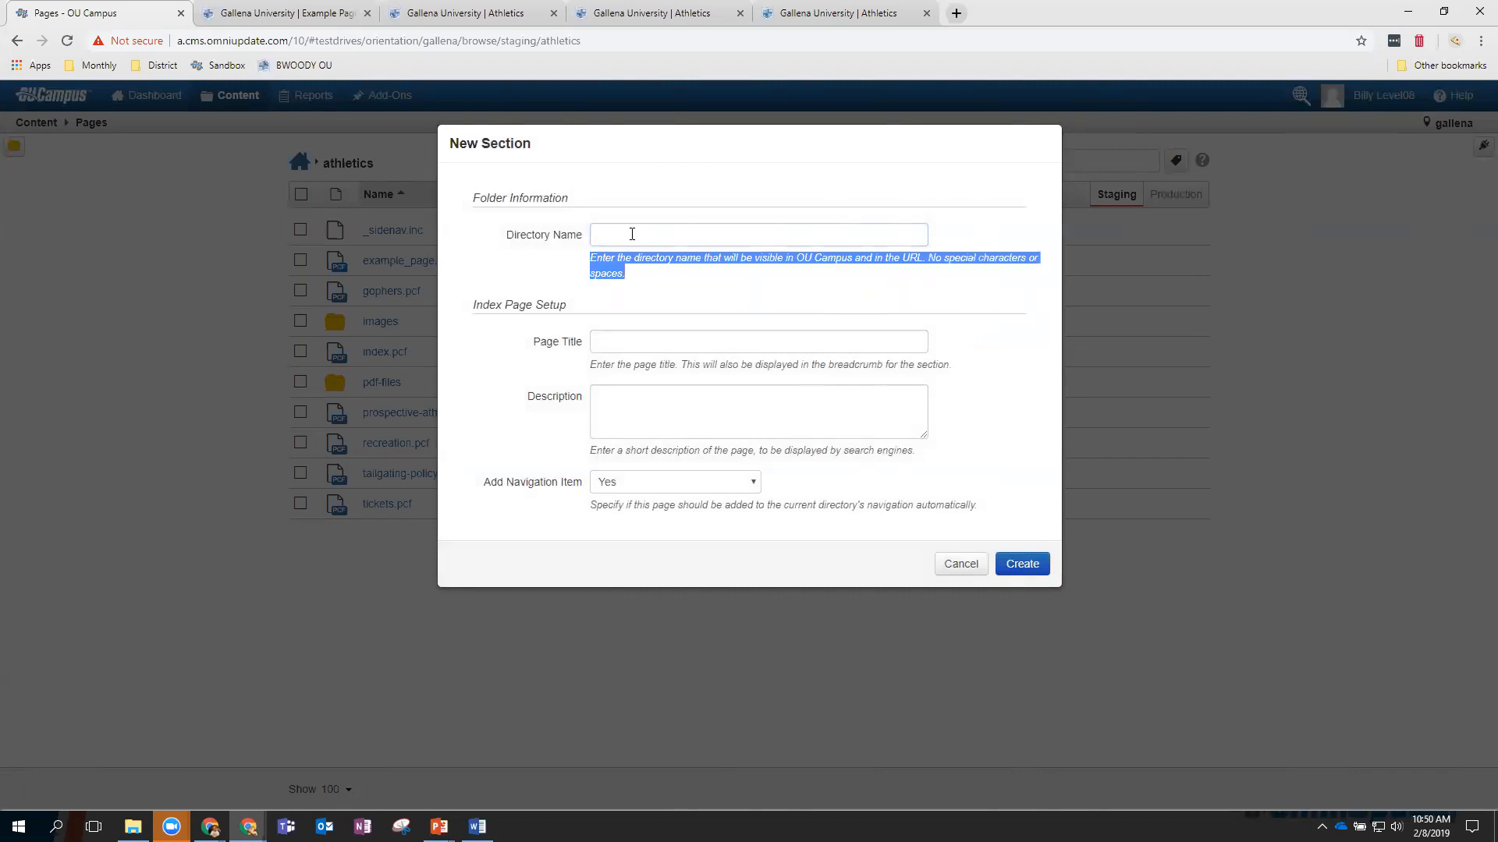
left_click(631, 234)
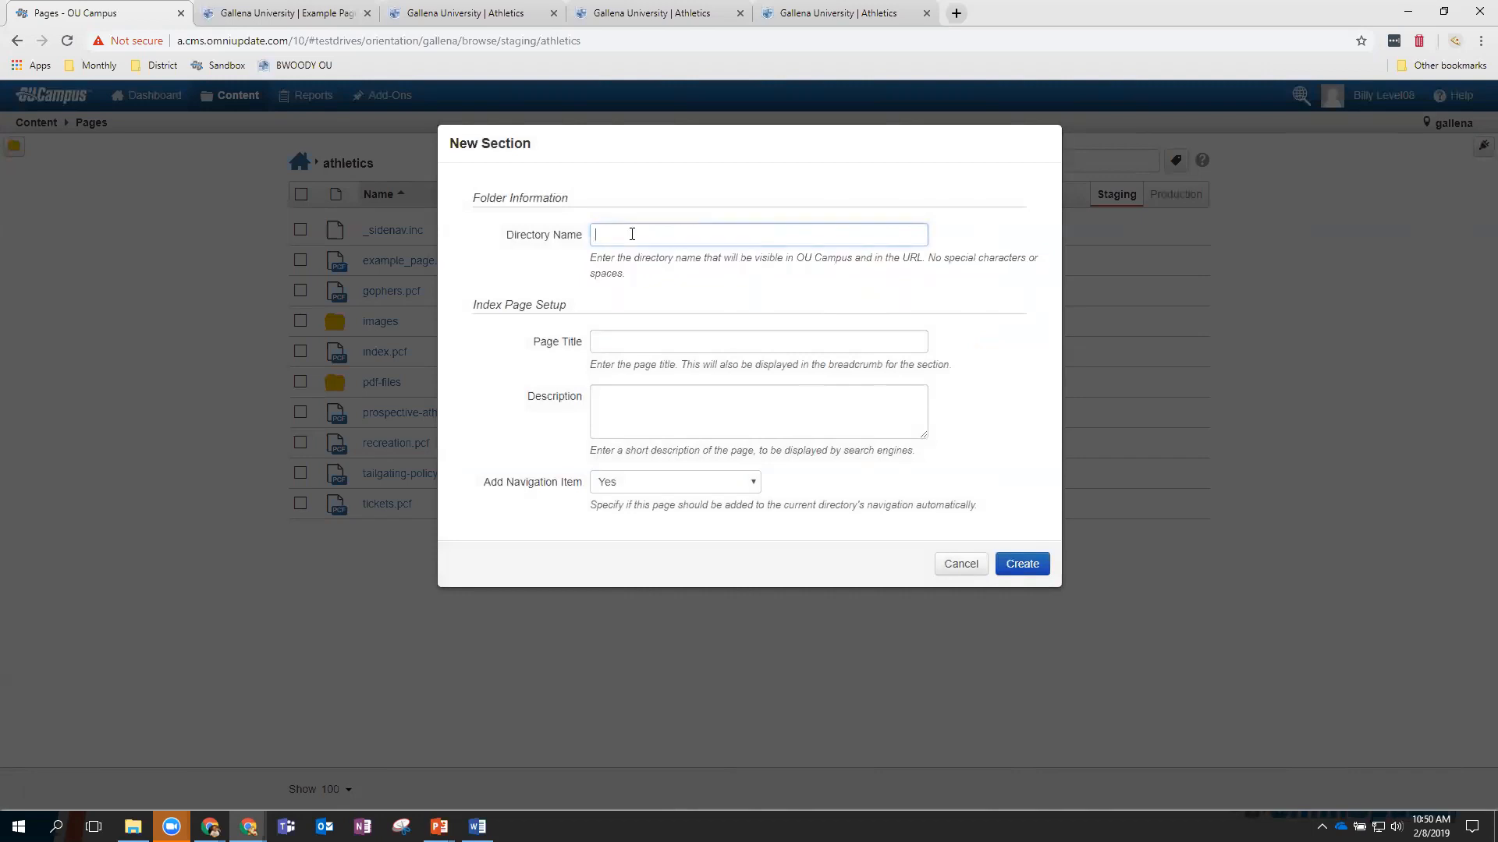
type("exampledirectory")
double_click(632, 234)
Set title and description to 'Example Directory Page' and create the section.
left_click(625, 341)
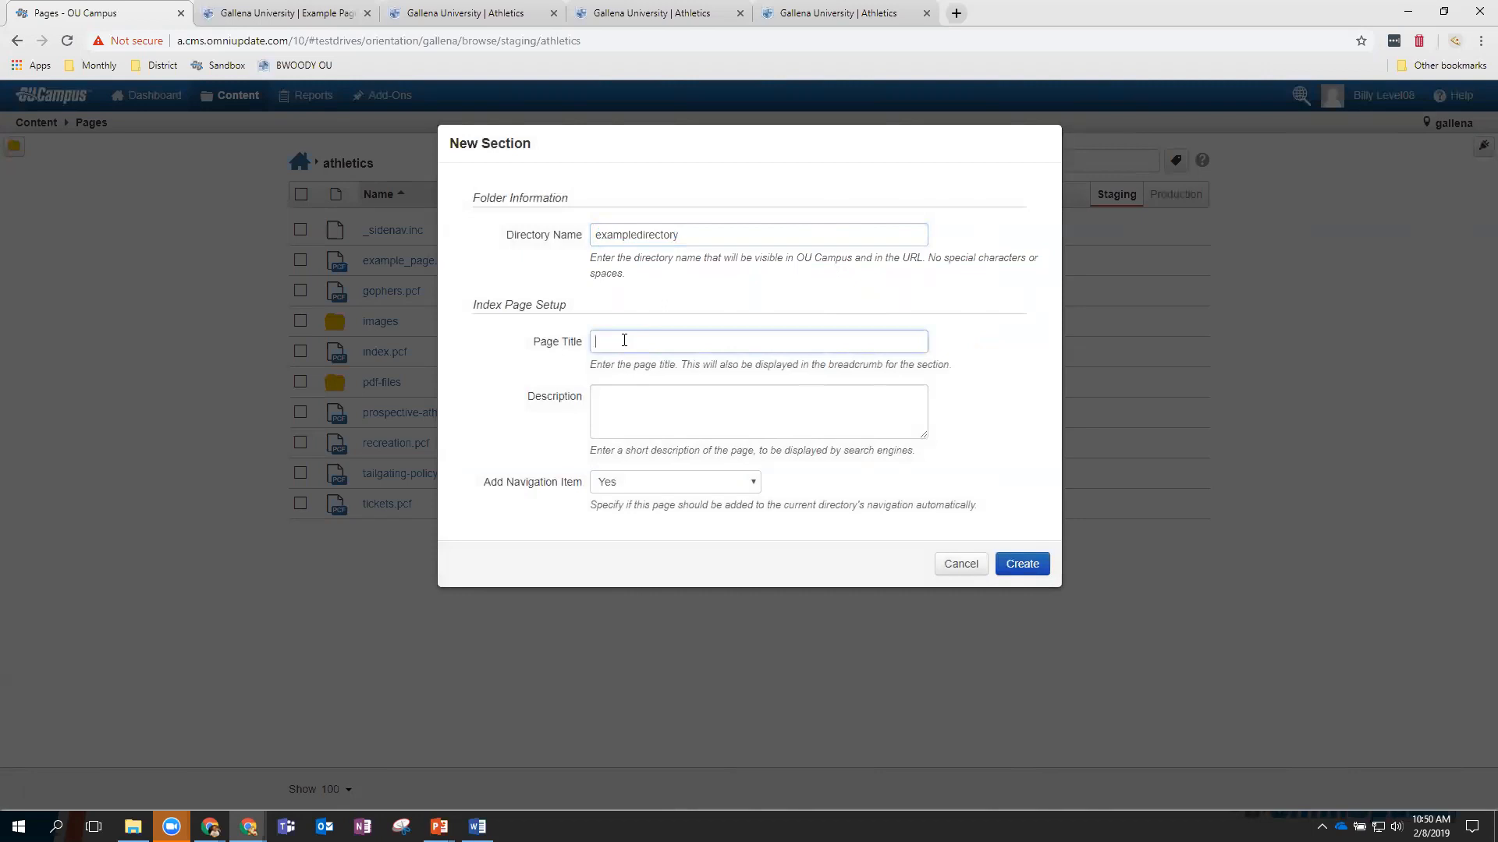
type("Example Directory OPage")
key("BackSpace")
key("BackSpace")
key("BackSpace")
key("BackSpace")
key("BackSpace")
type("Page")
key("ctrl+a")
key("ctrl+c")
left_click(607, 399)
key("ctrl+v")
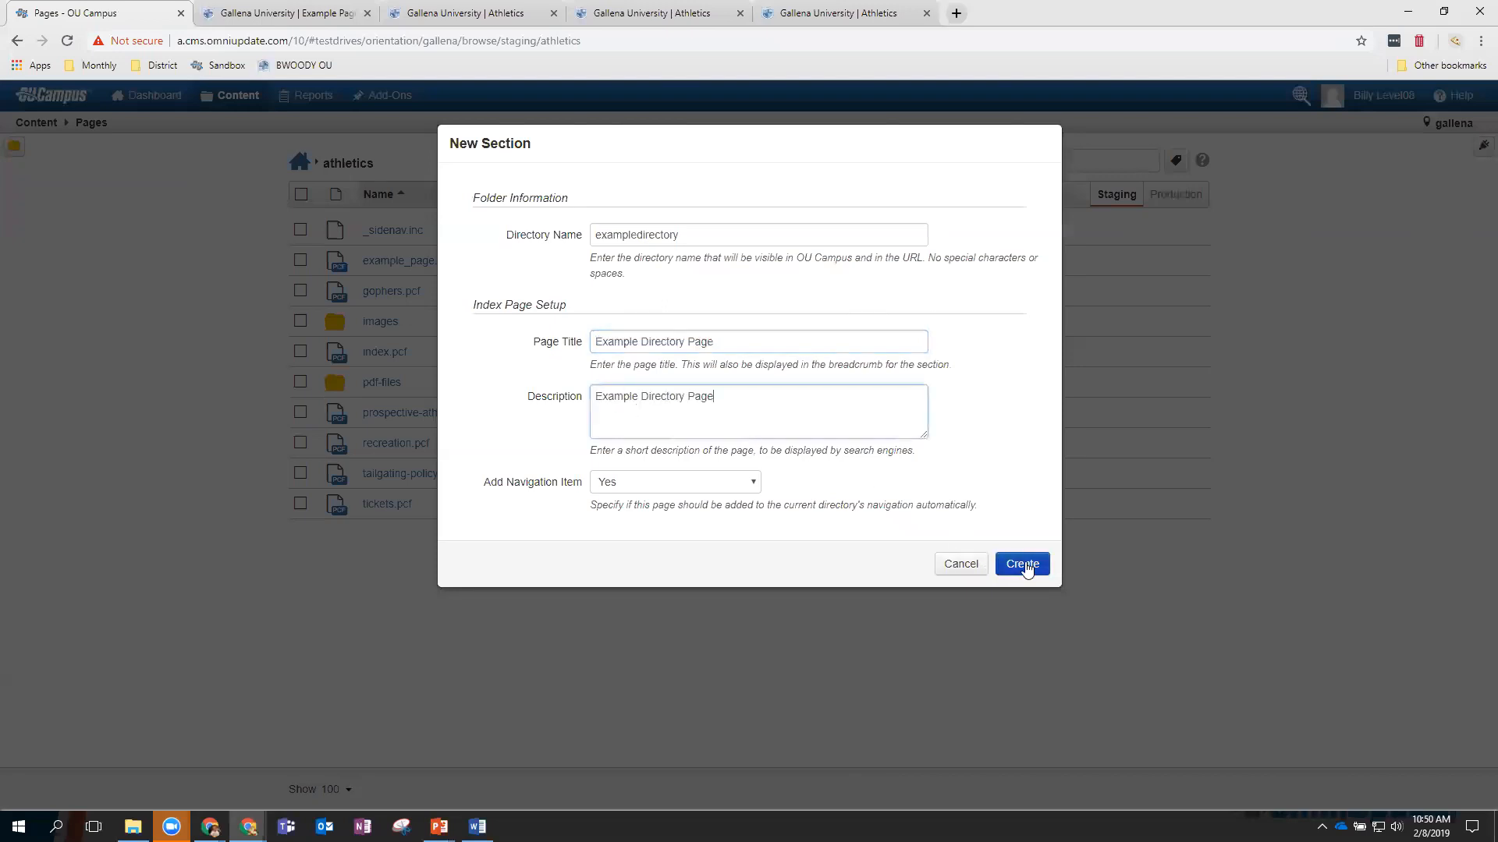
left_click(1026, 568)
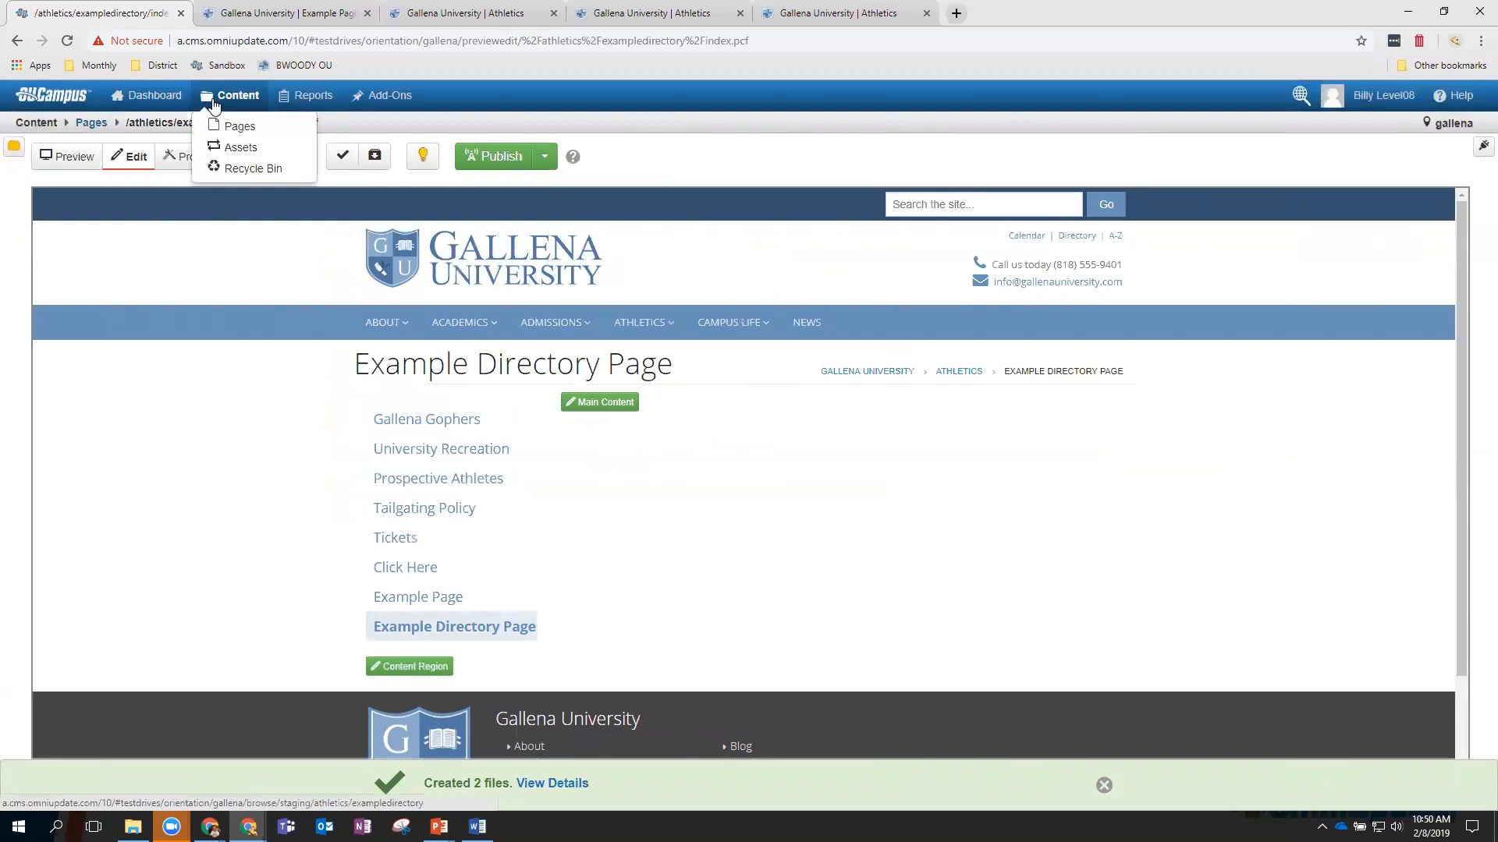
Check the new exampledirectory folder's contents and return to athletics.
mouse_move(238, 100)
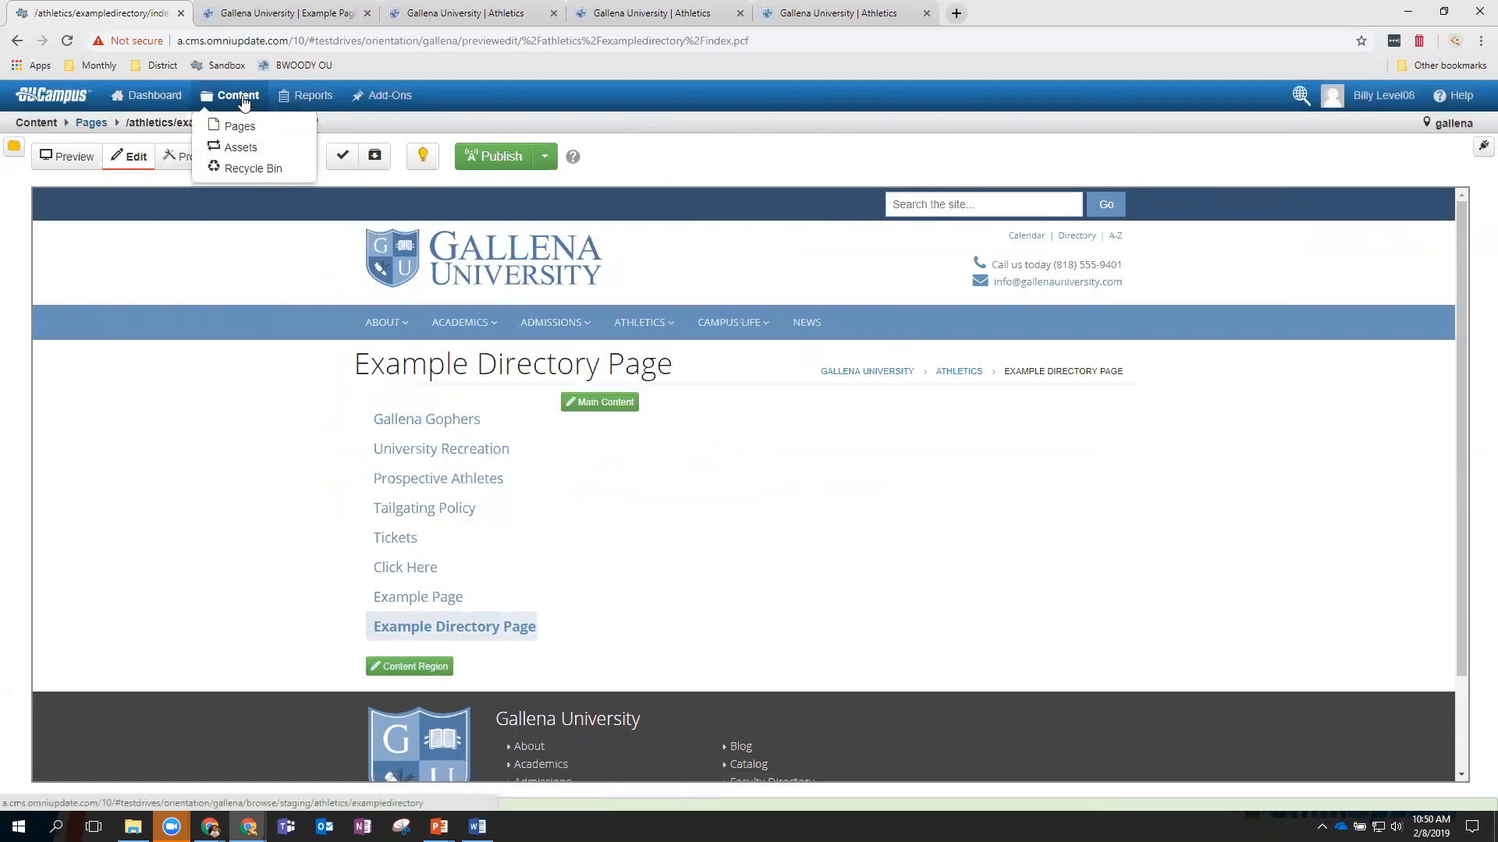
left_click(237, 131)
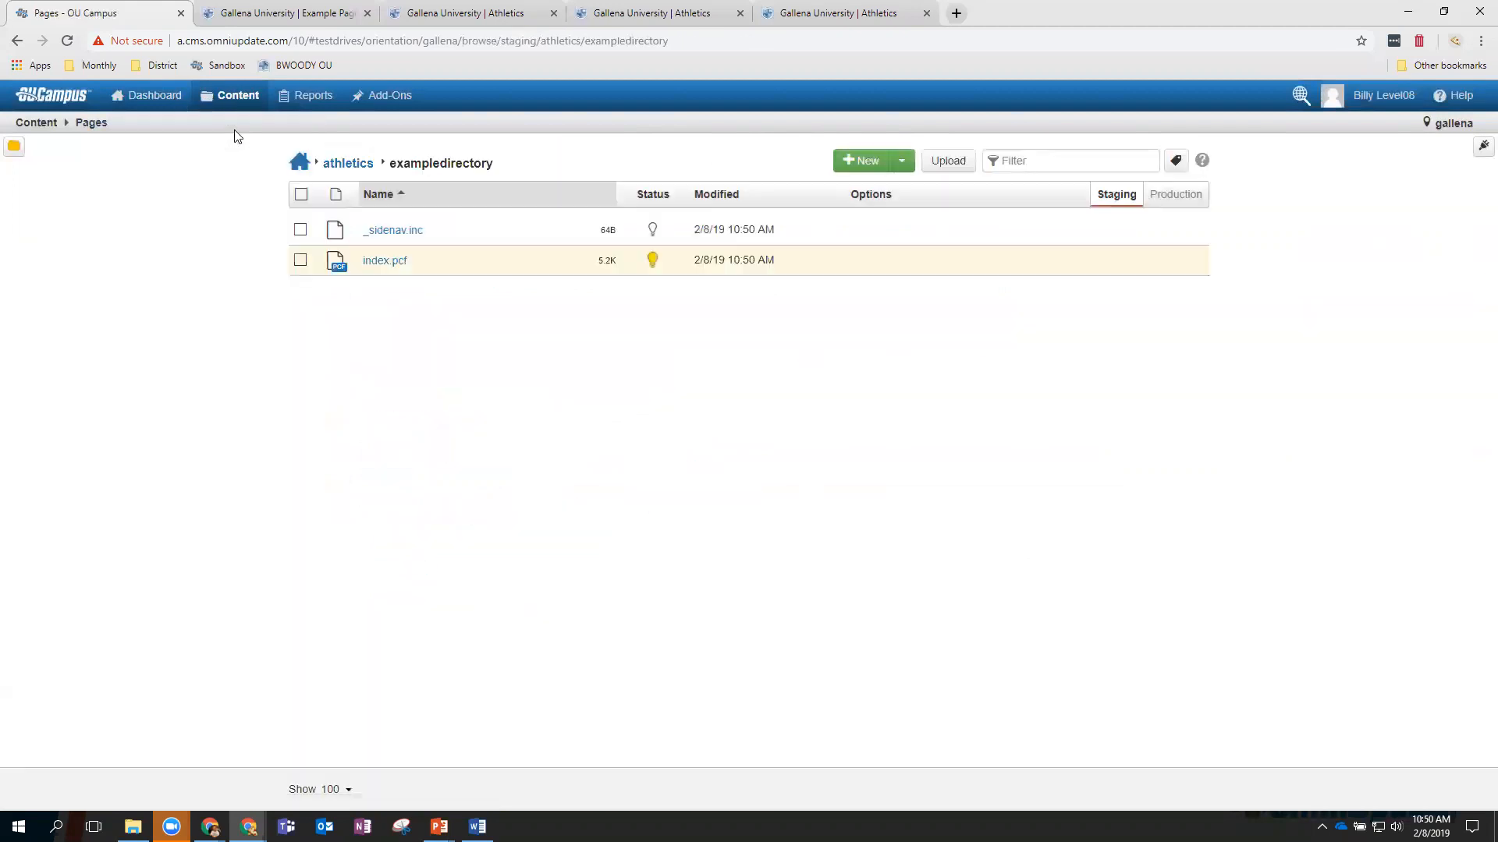
left_click(347, 163)
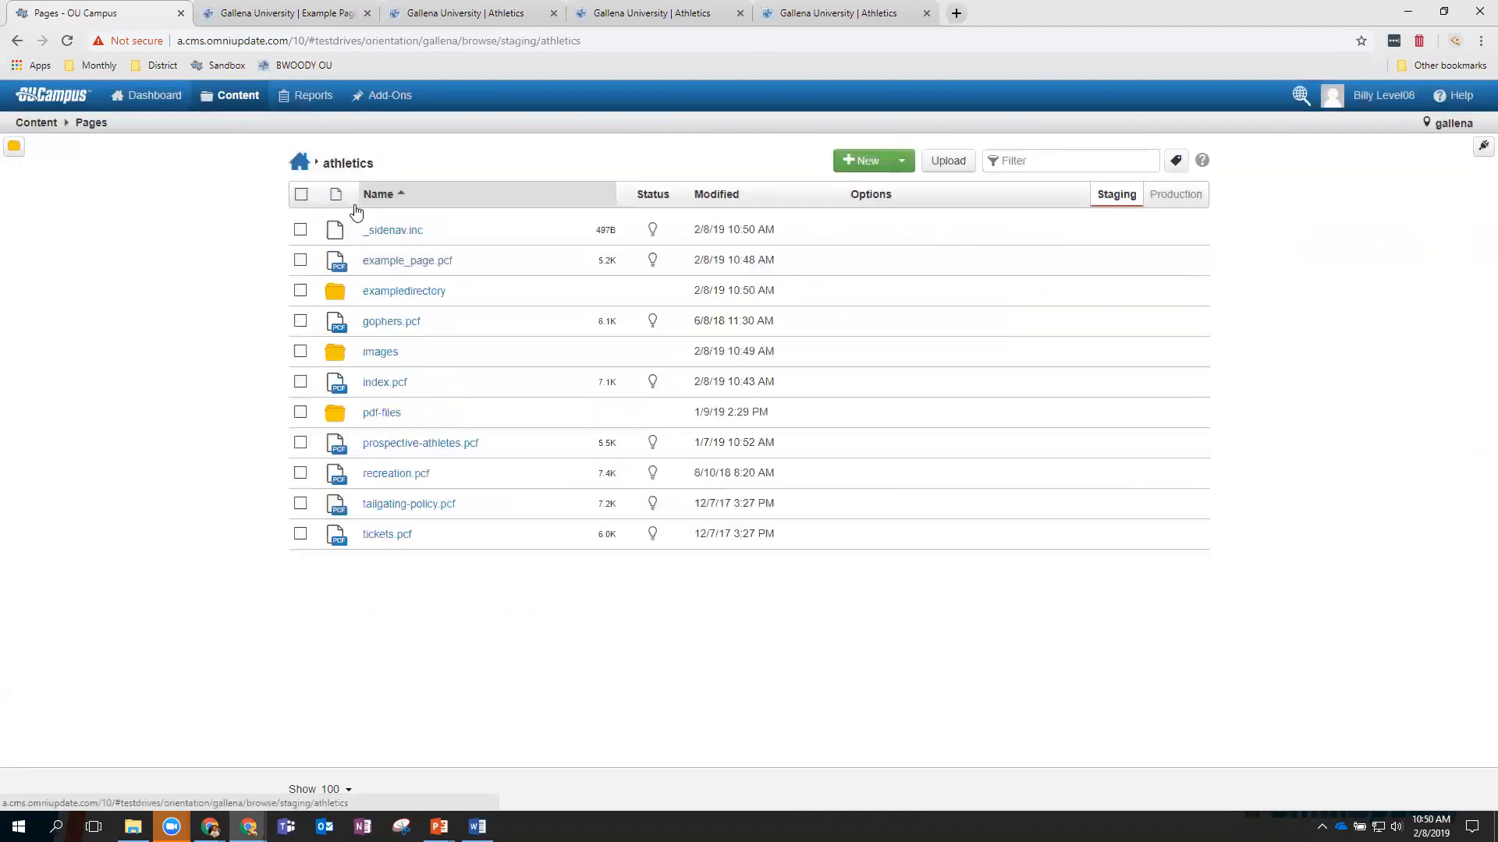
left_click(390, 290)
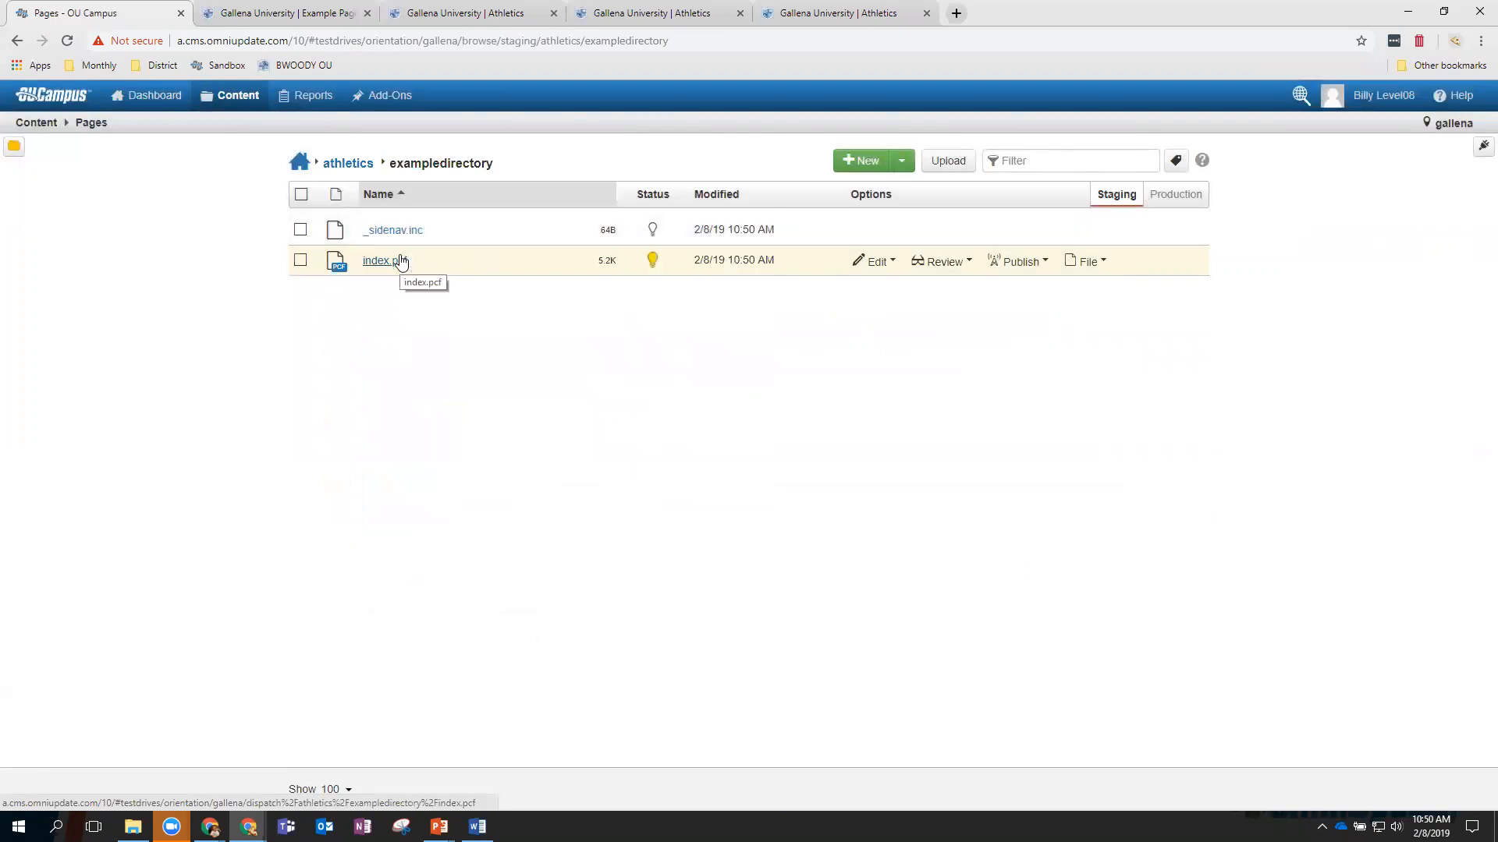
left_click(346, 165)
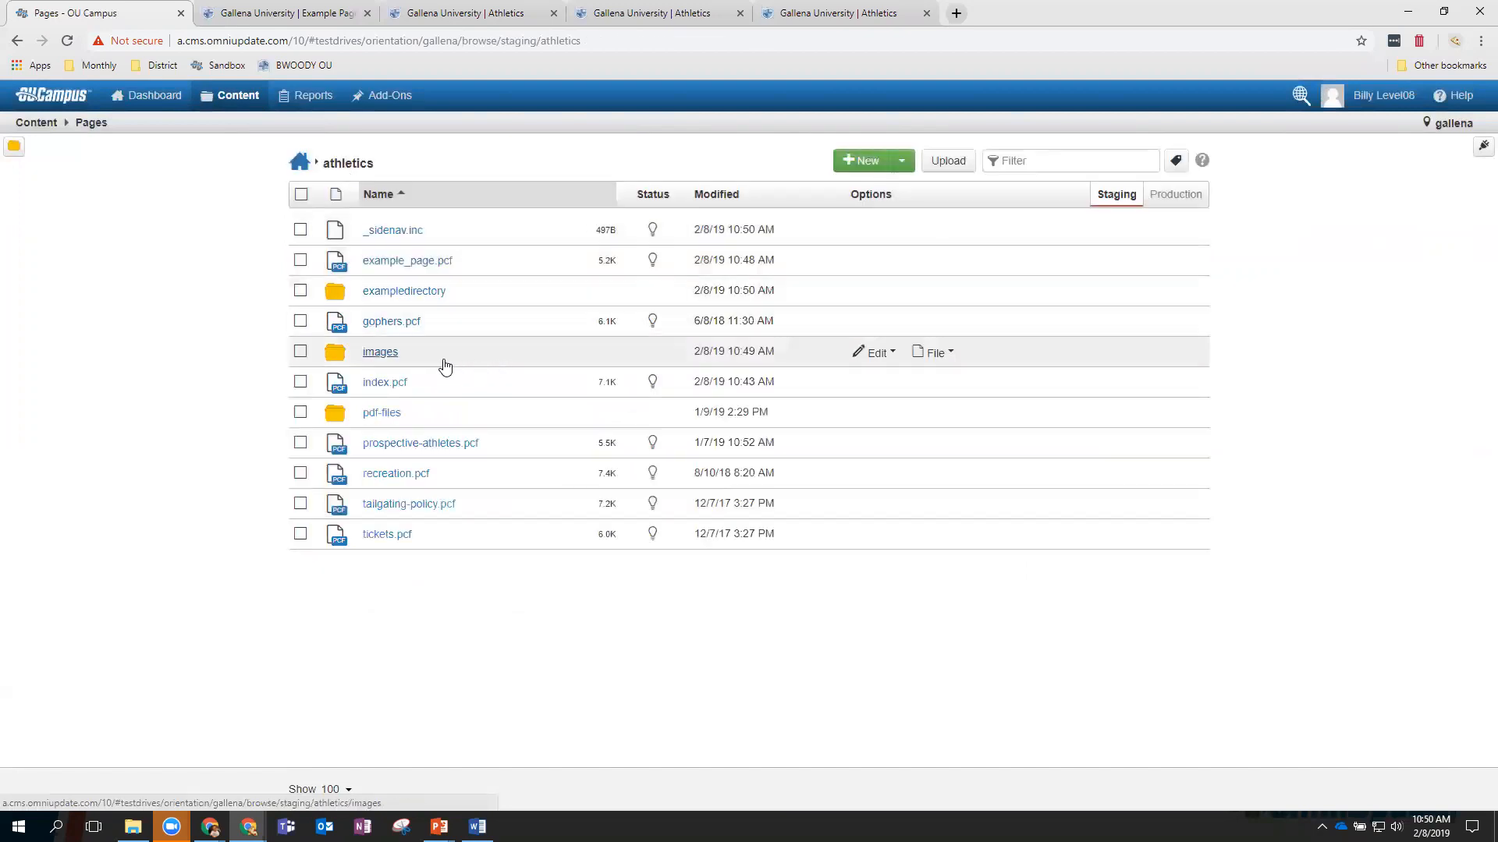
In athletics/images, add classroom, faculty and grad-students photos to the upload list.
left_click(382, 354)
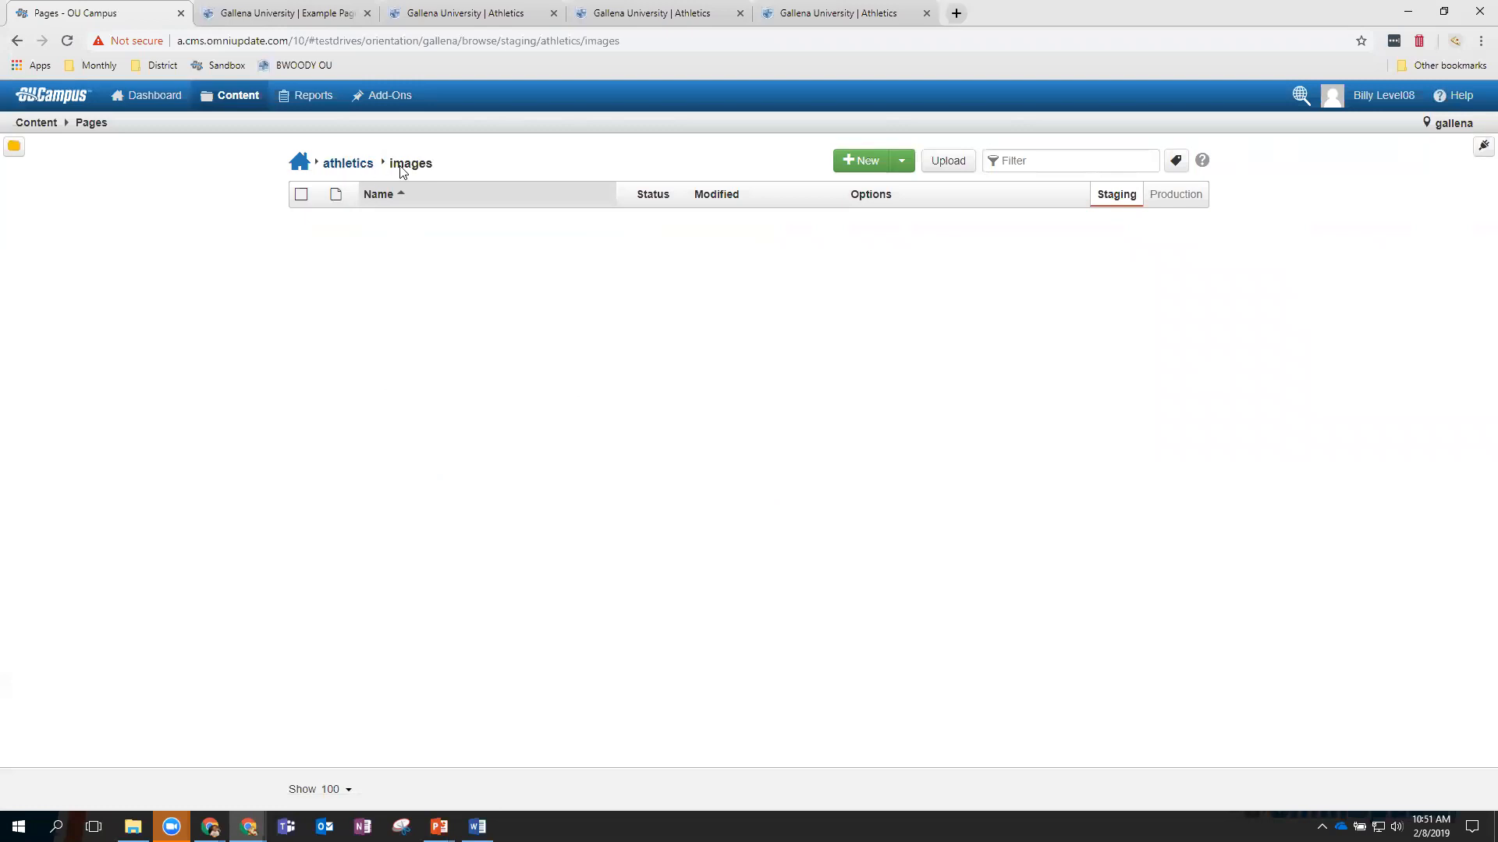
left_click(944, 161)
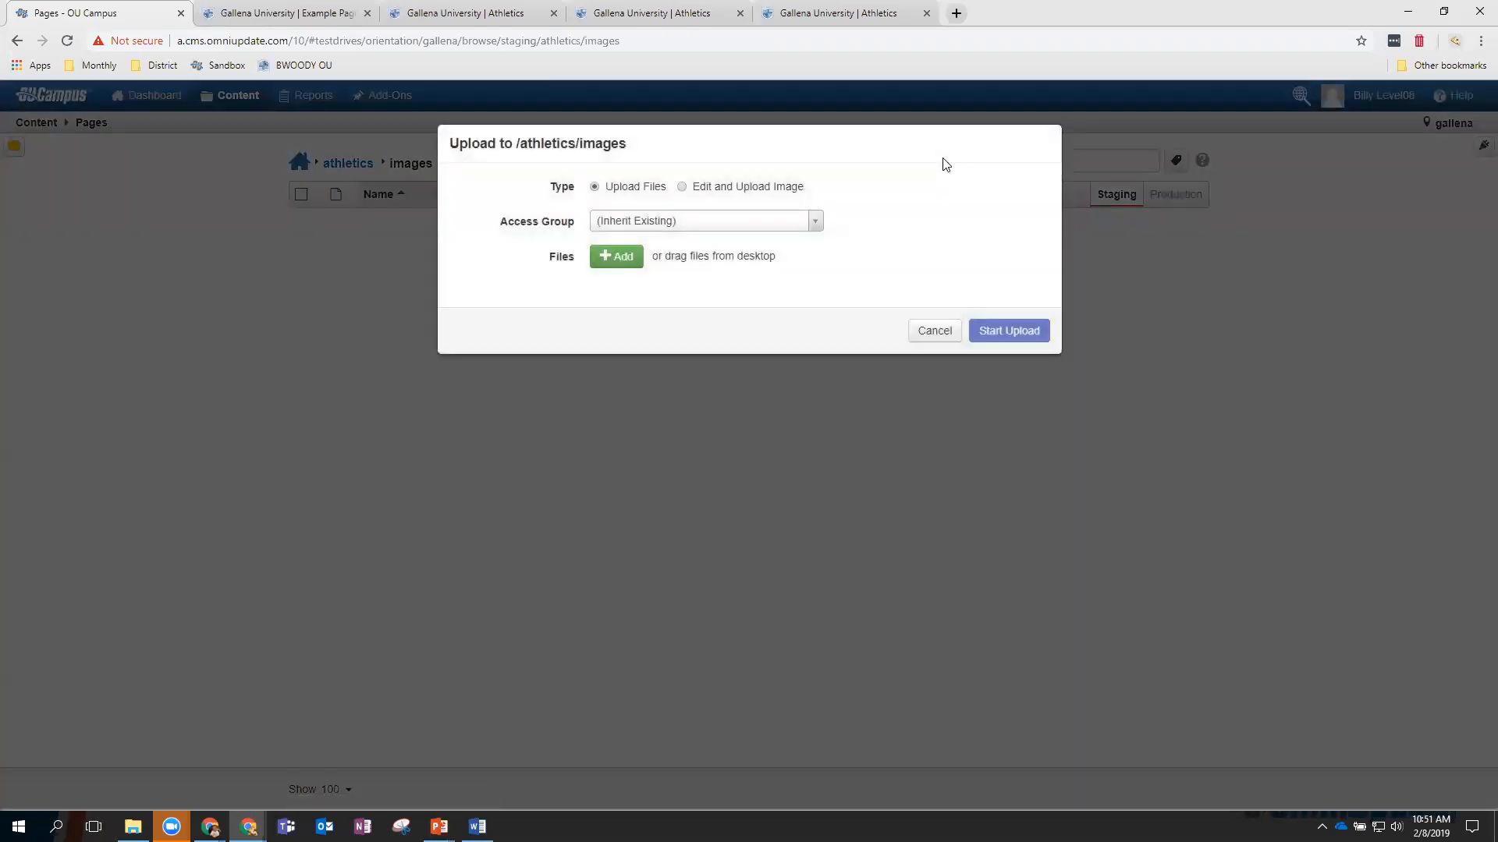
left_click(623, 257)
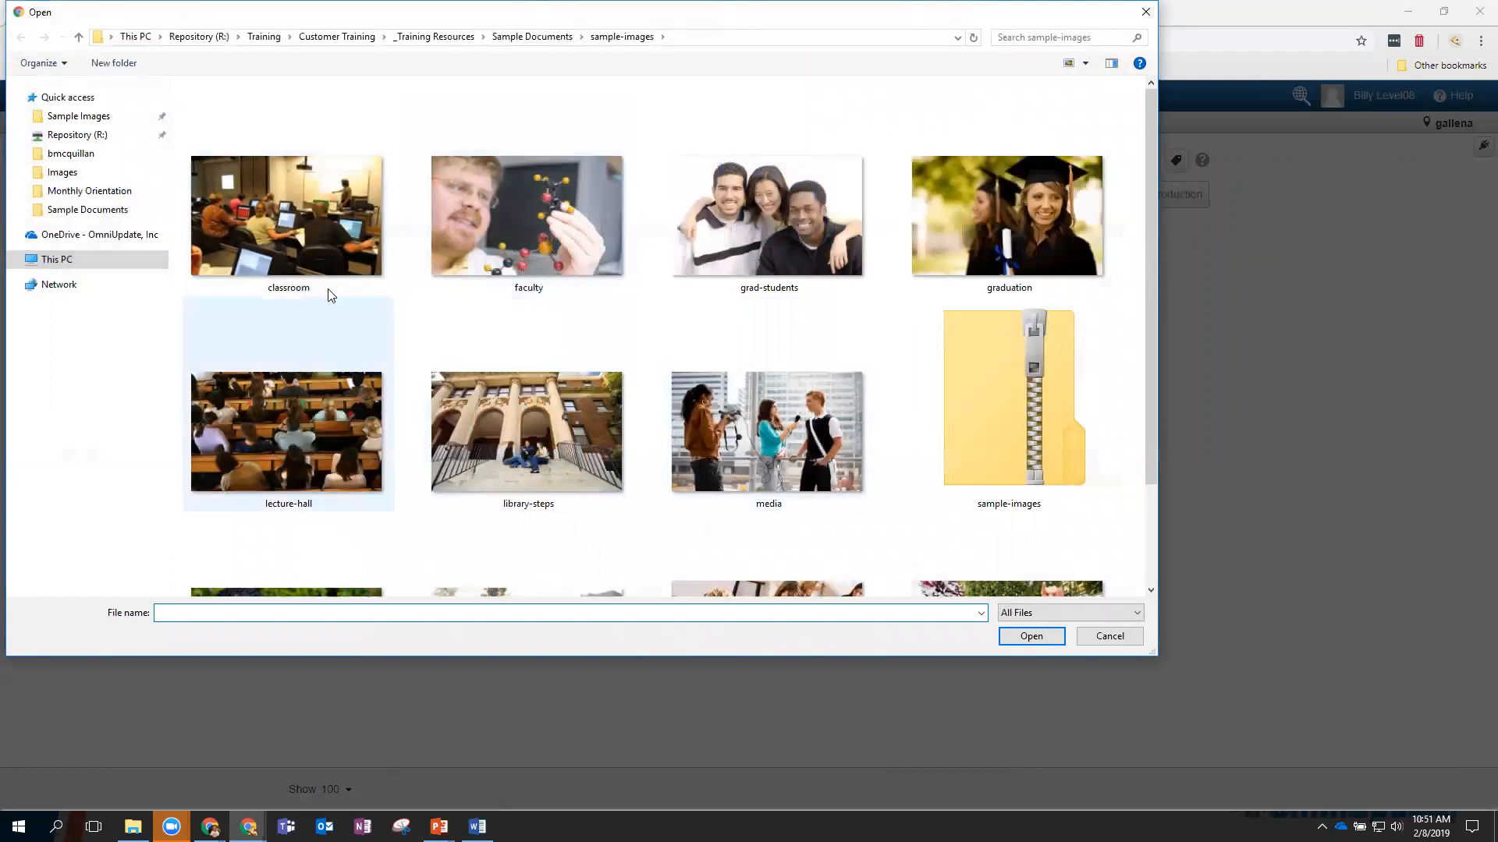
left_click(326, 233)
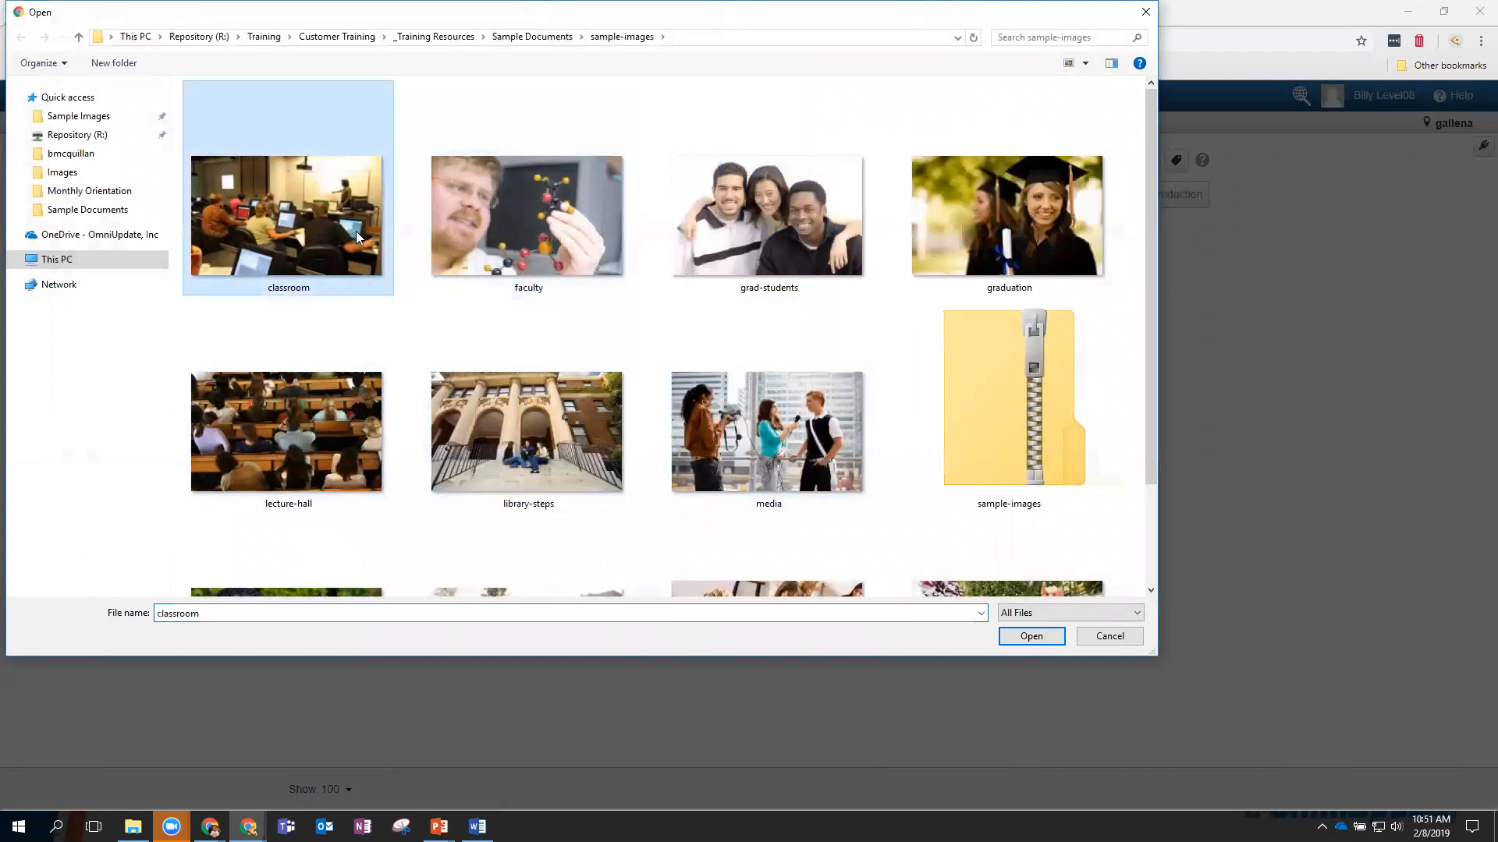
left_click(776, 272, "shift")
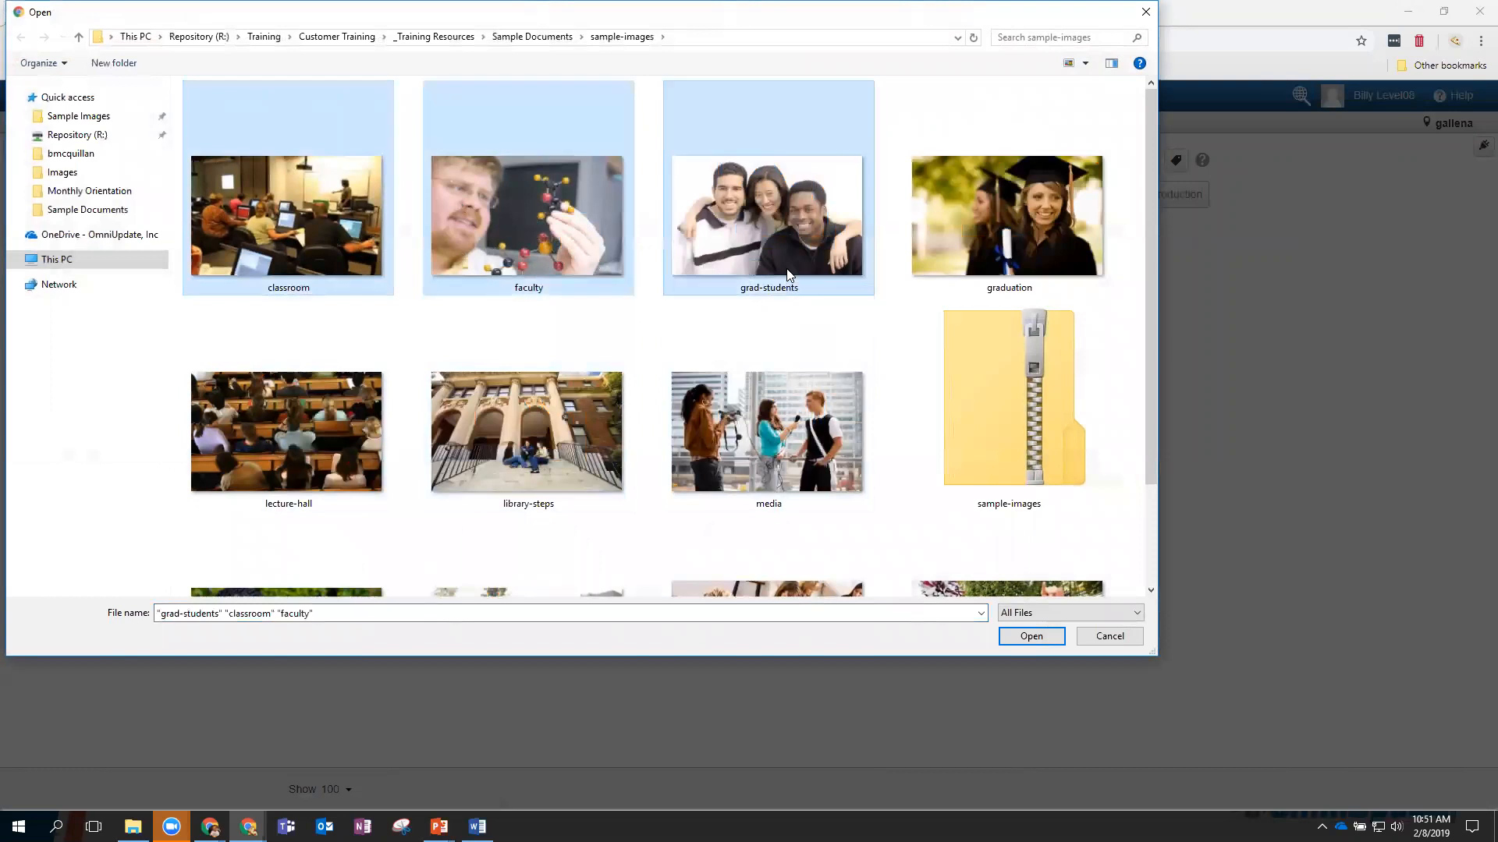
left_click(1023, 638)
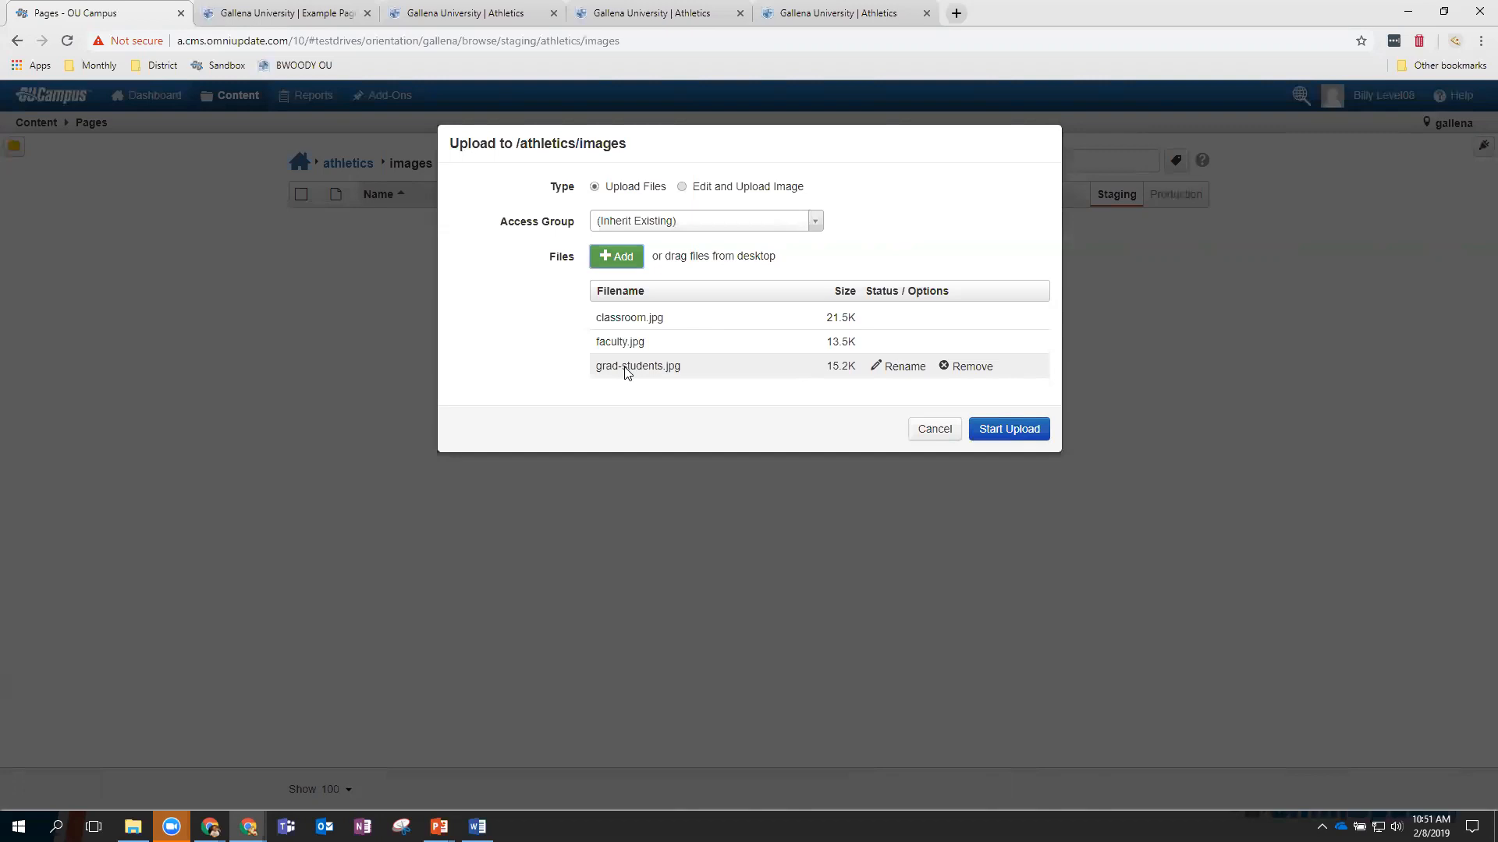
left_click(888, 371)
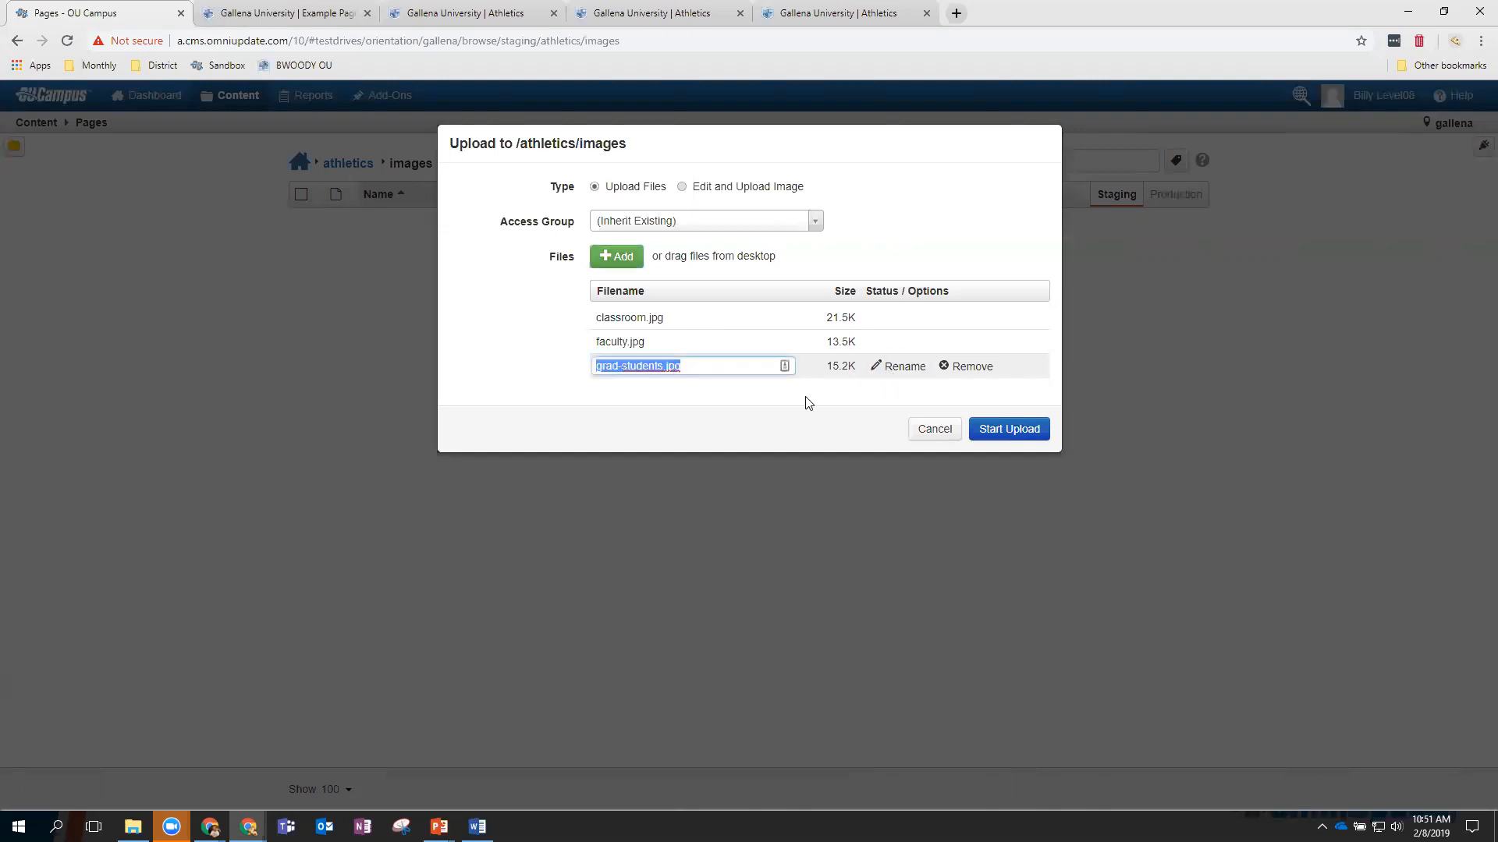
left_click(693, 345)
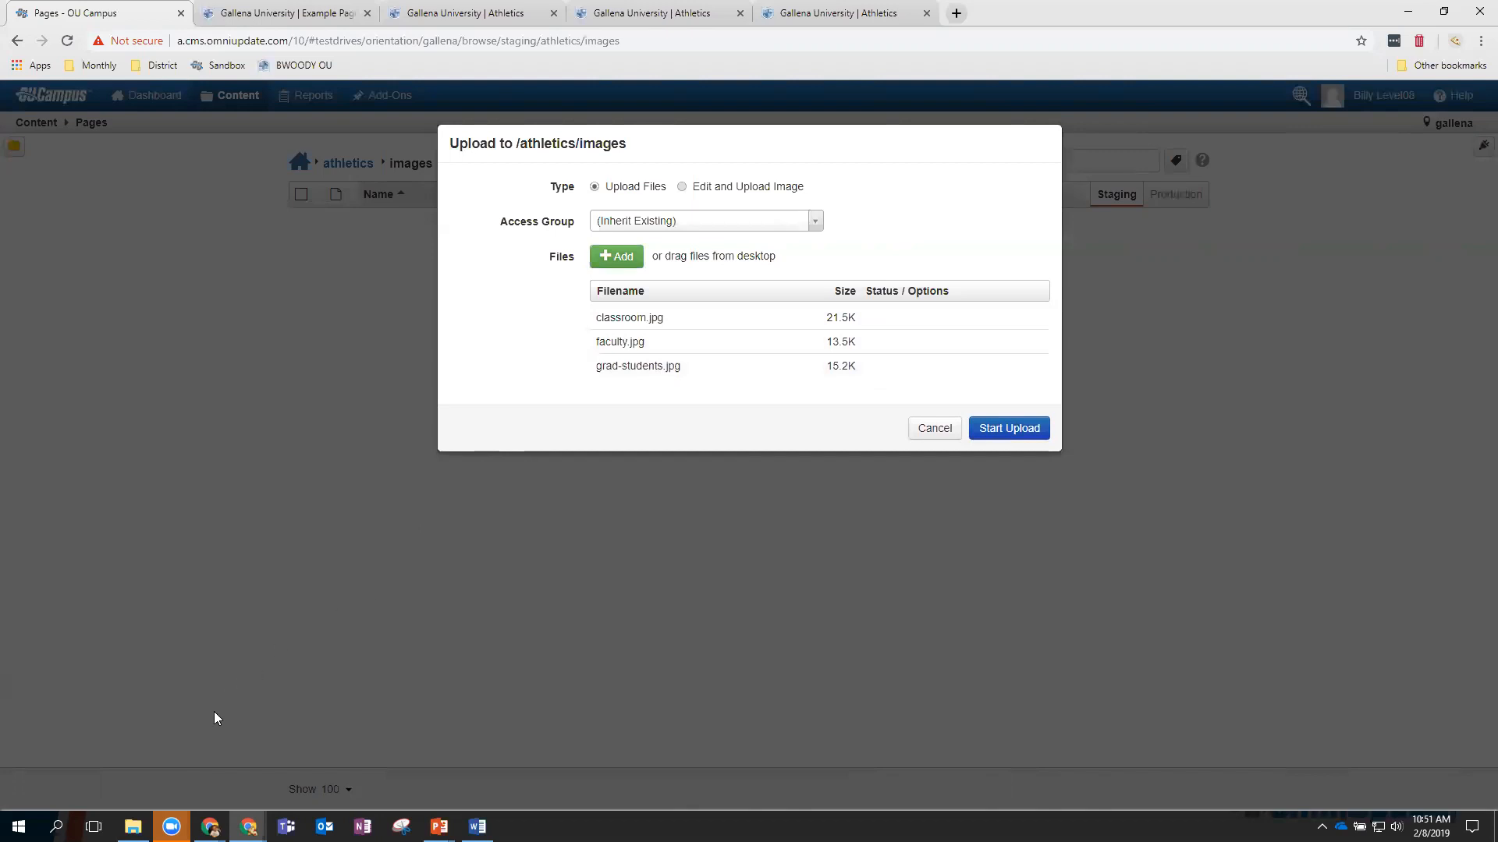
Drag students-stairs and study-group in from File Explorer and upload all five photos.
left_click(133, 827)
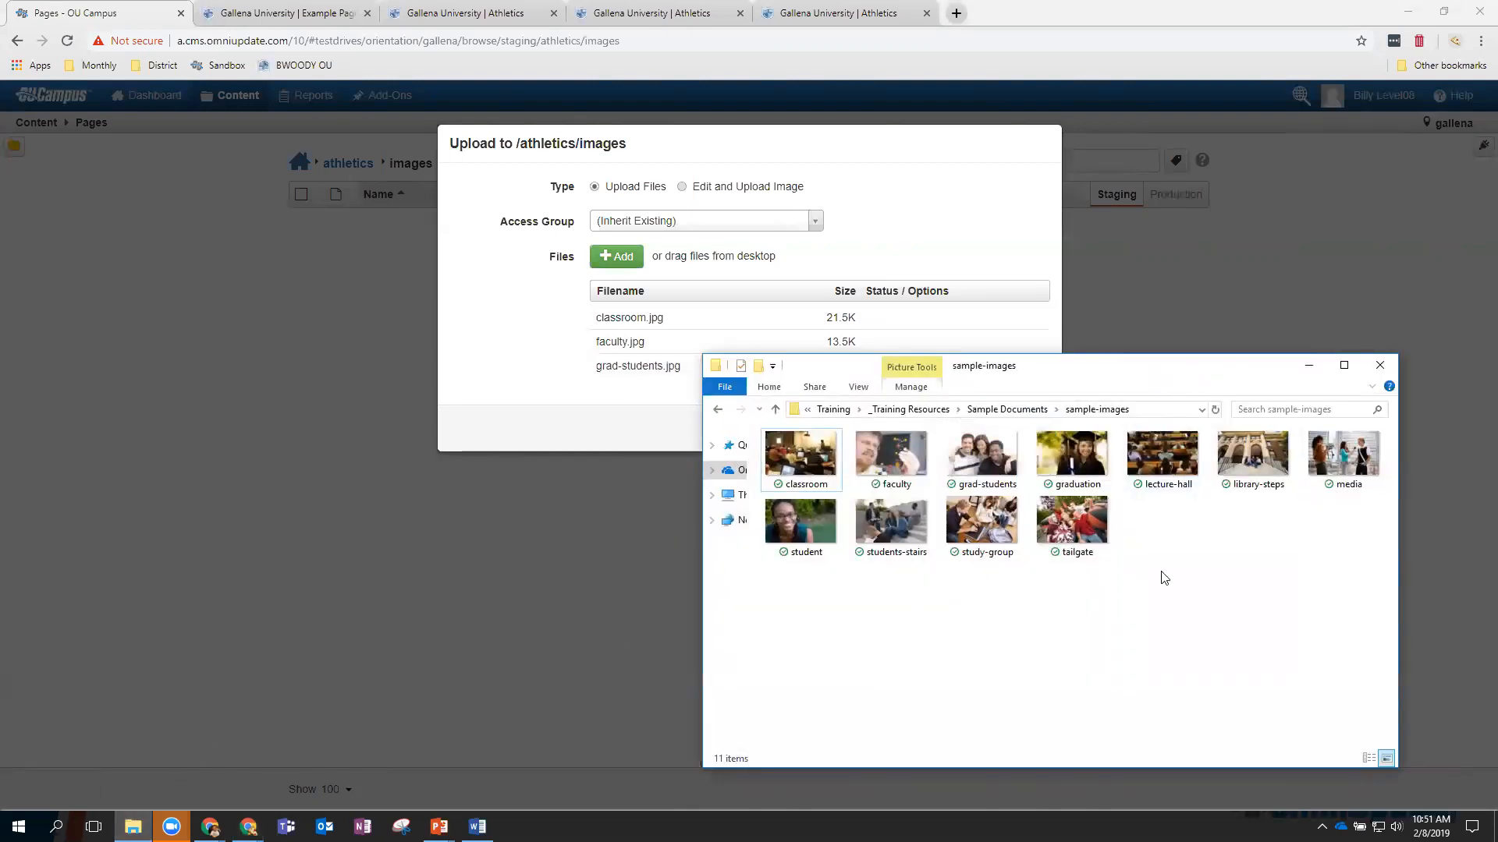
left_click_drag(994, 581, 630, 328)
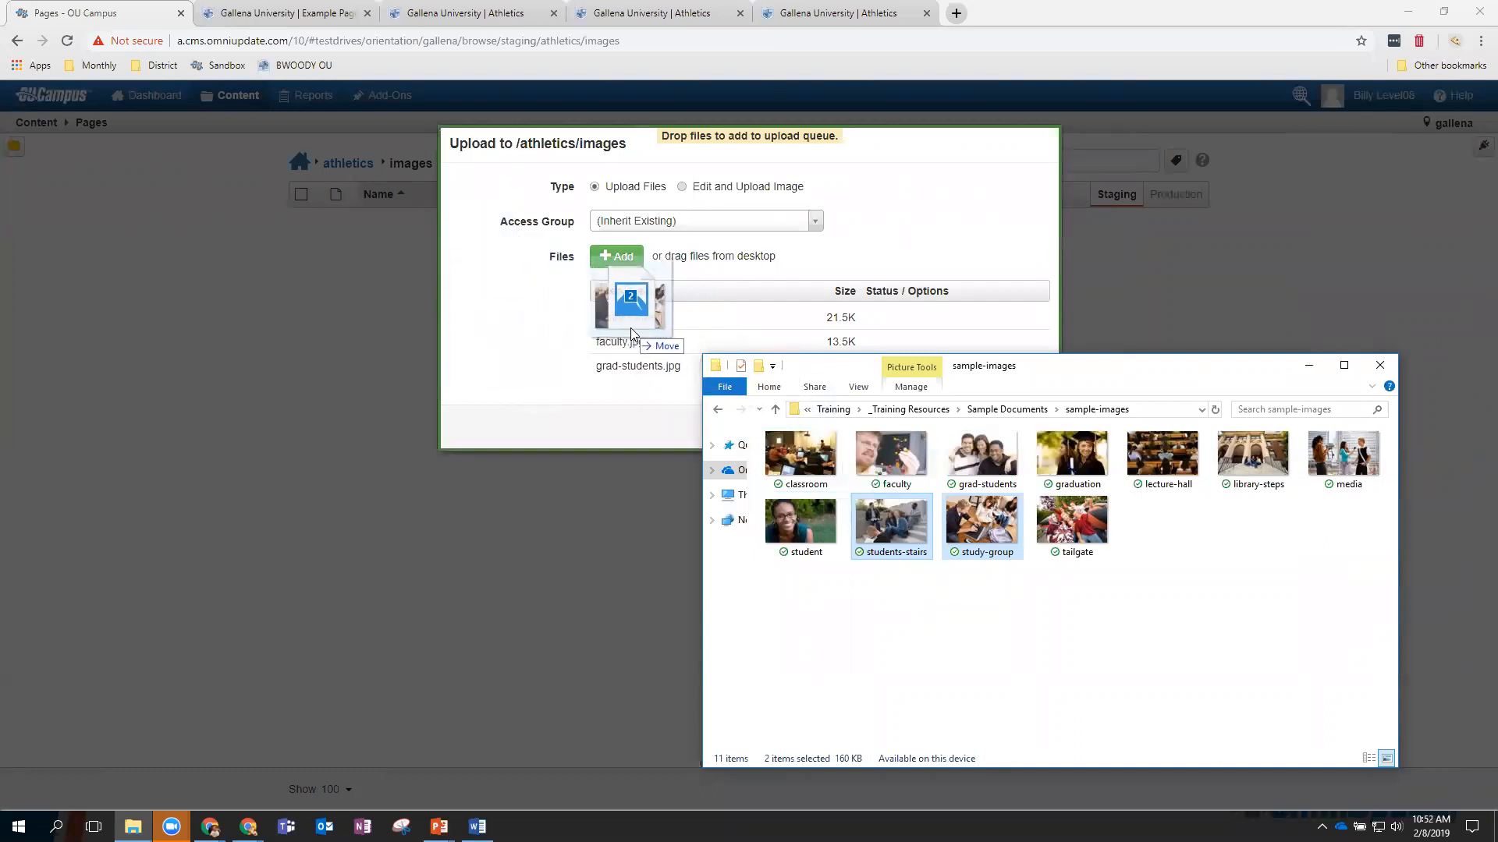
left_click_drag(630, 328, 630, 327)
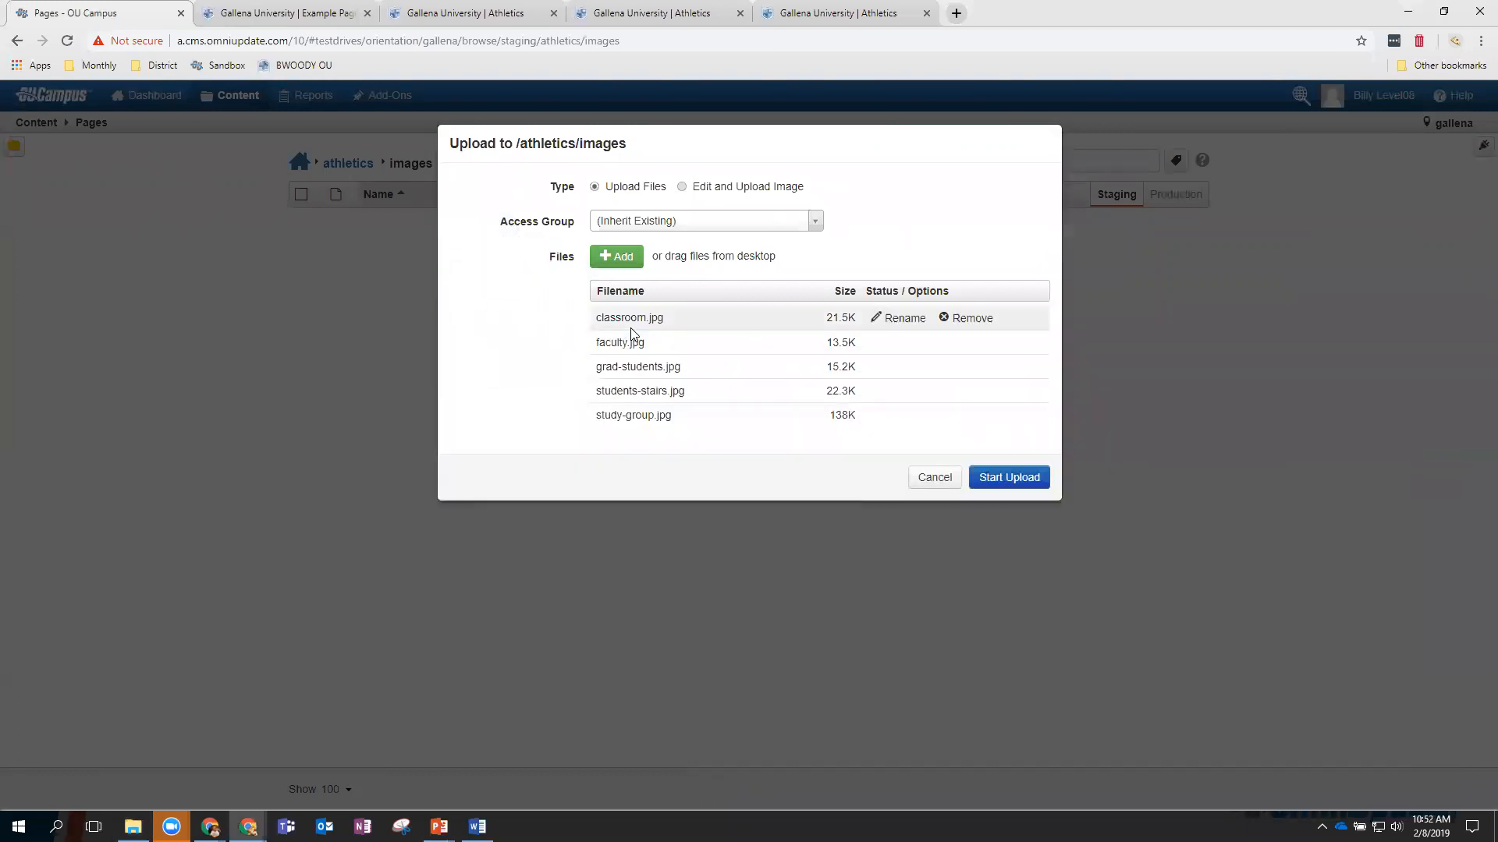
left_click(1009, 477)
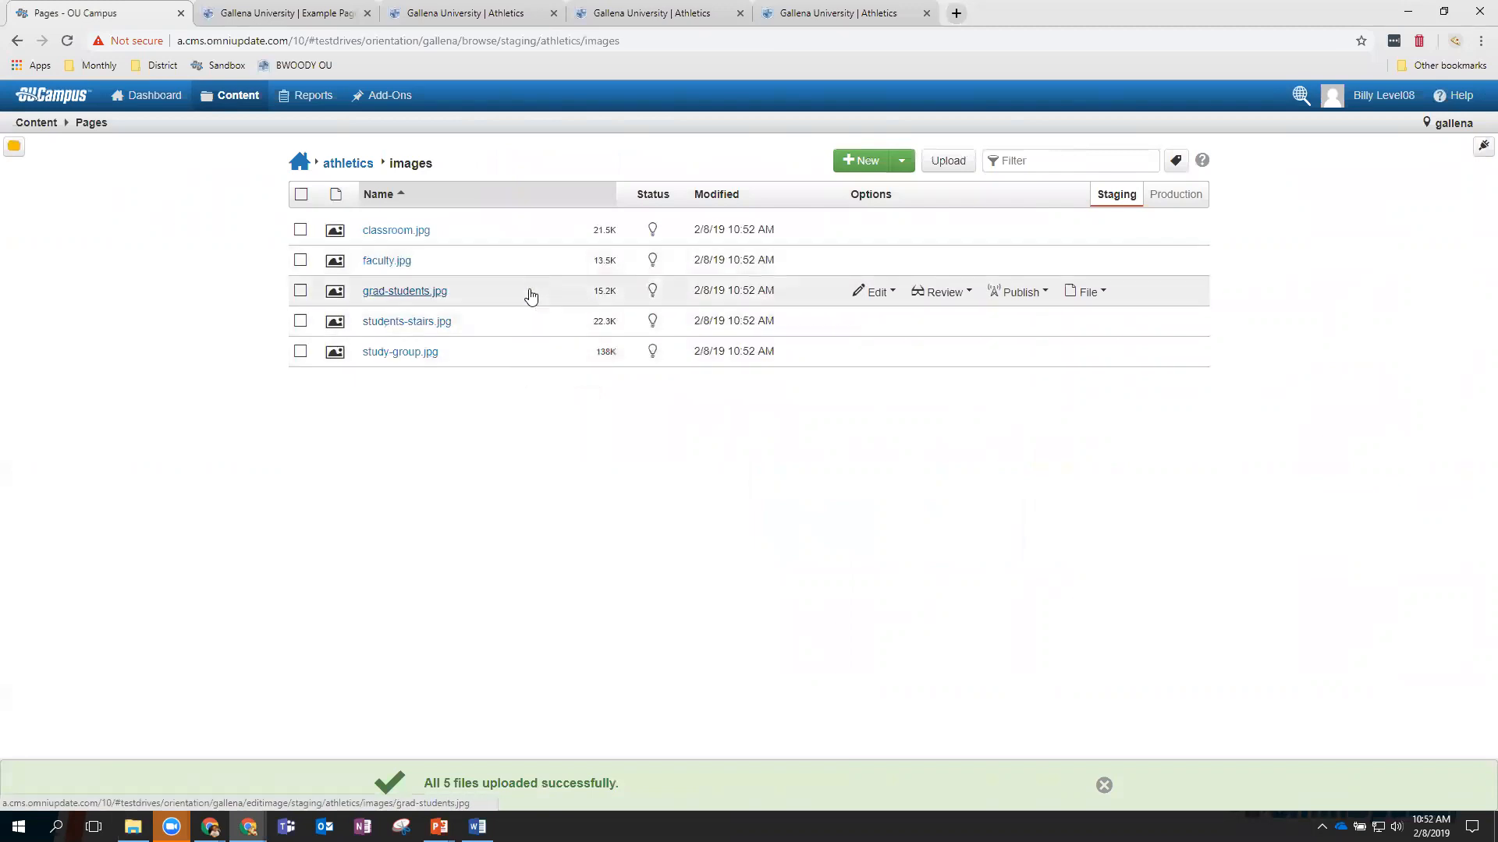
Open grad-students.jpg in the image editor and crop it to 347 x 250.
left_click(886, 298)
left_click(890, 323)
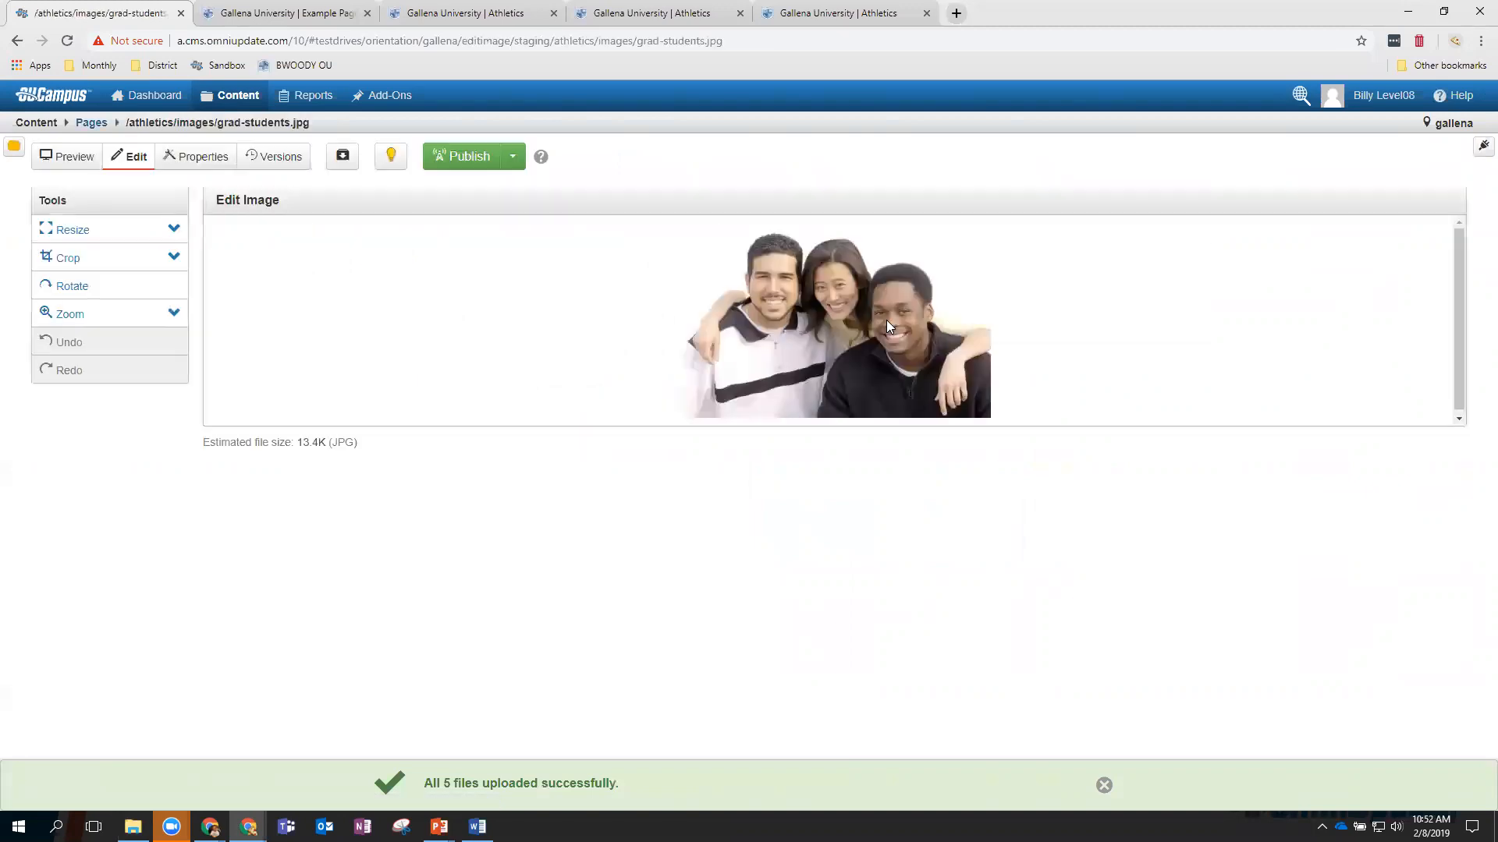
left_click(97, 269)
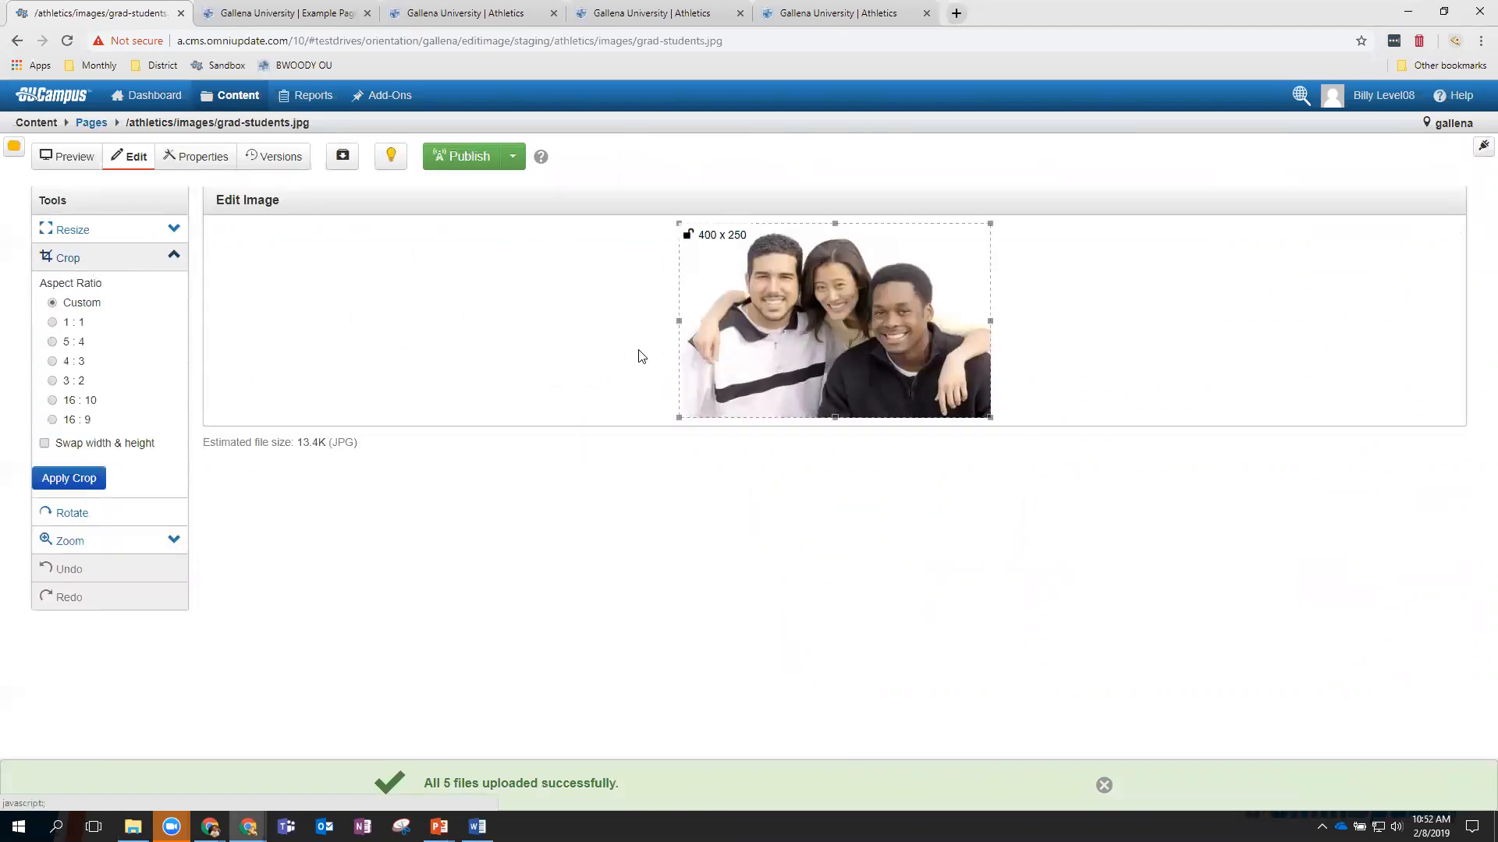
left_click_drag(680, 322, 700, 321)
left_click_drag(990, 322, 971, 322)
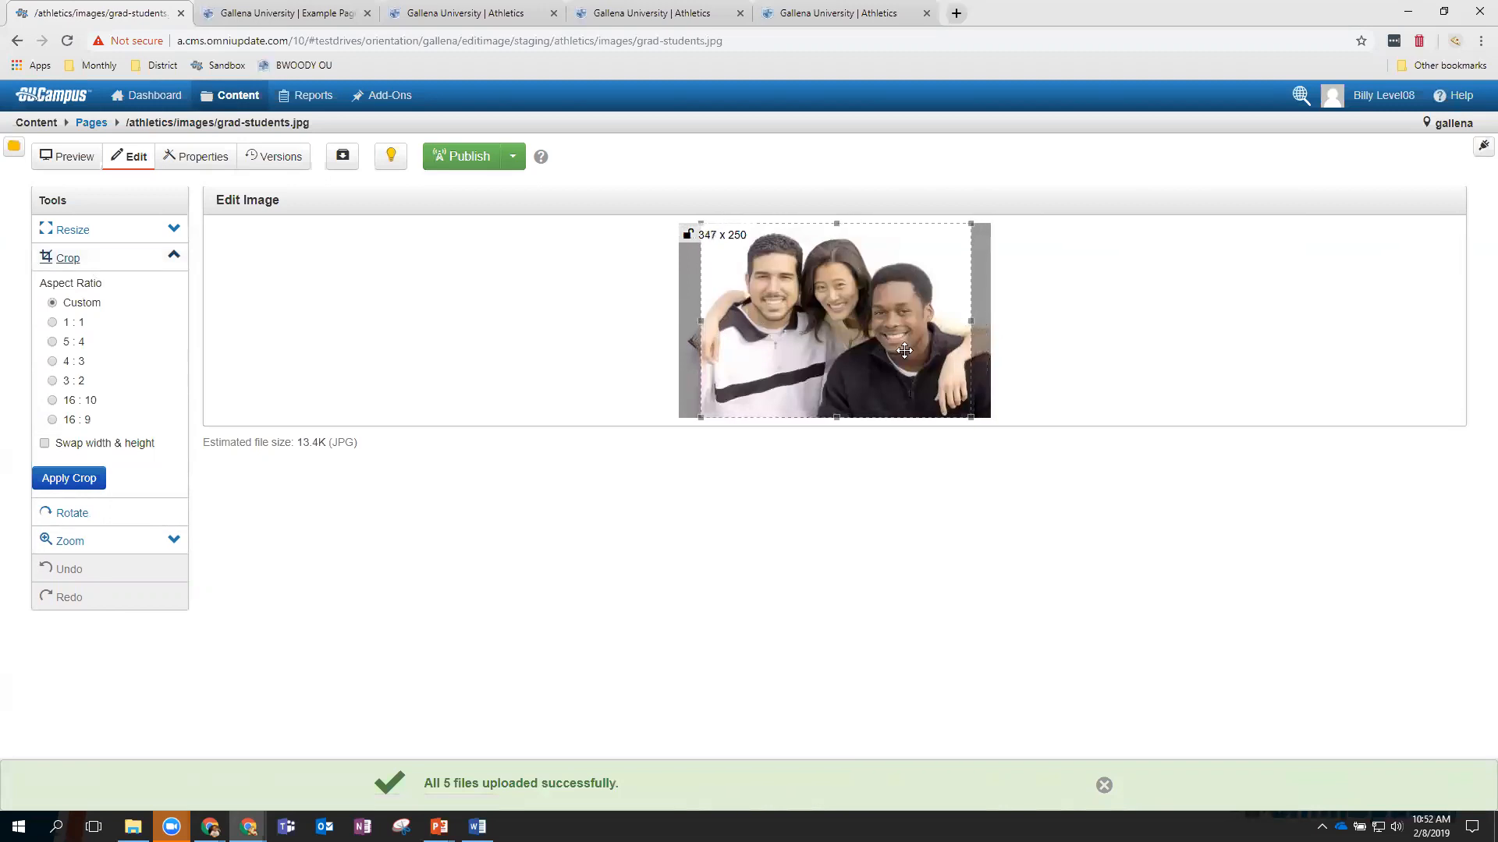
left_click(78, 477)
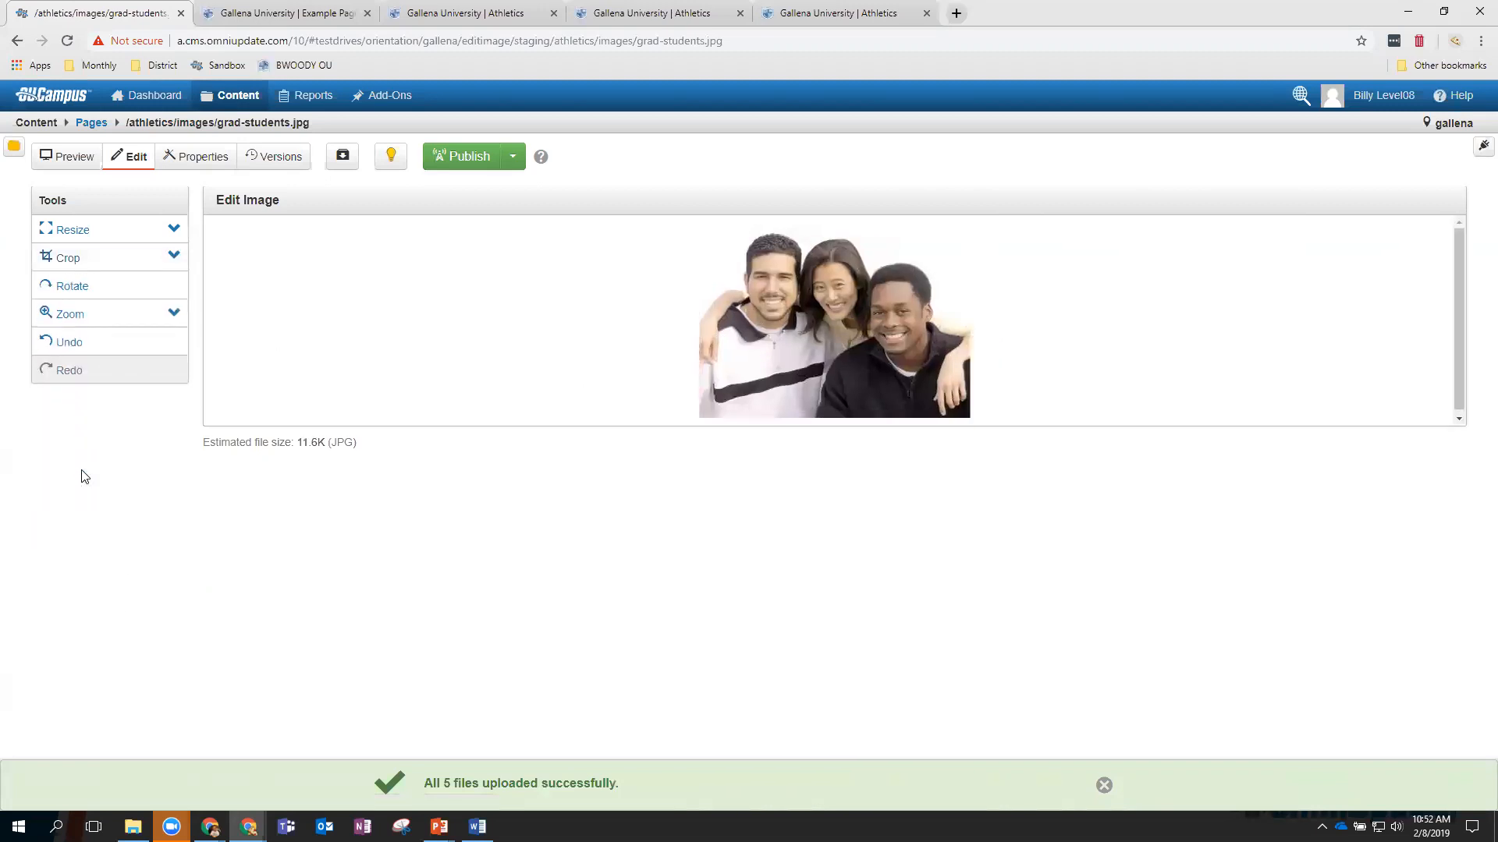
Save the cropped photo, still upright, as the new image grad-studentsedited.jpg.
left_click(82, 288)
left_click(82, 288)
left_click(81, 290)
left_click(81, 291)
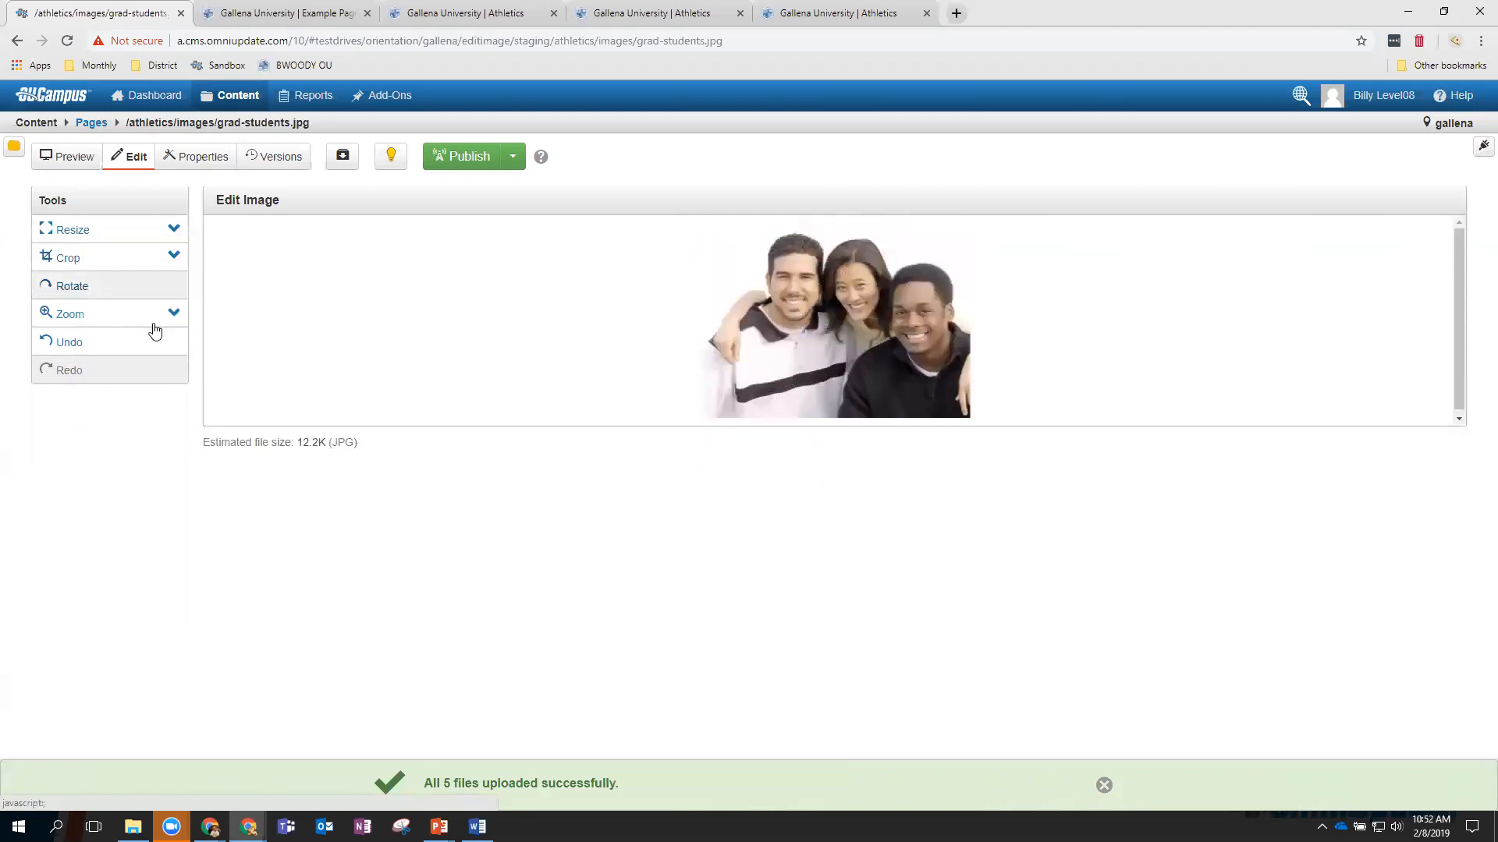
left_click(1103, 785)
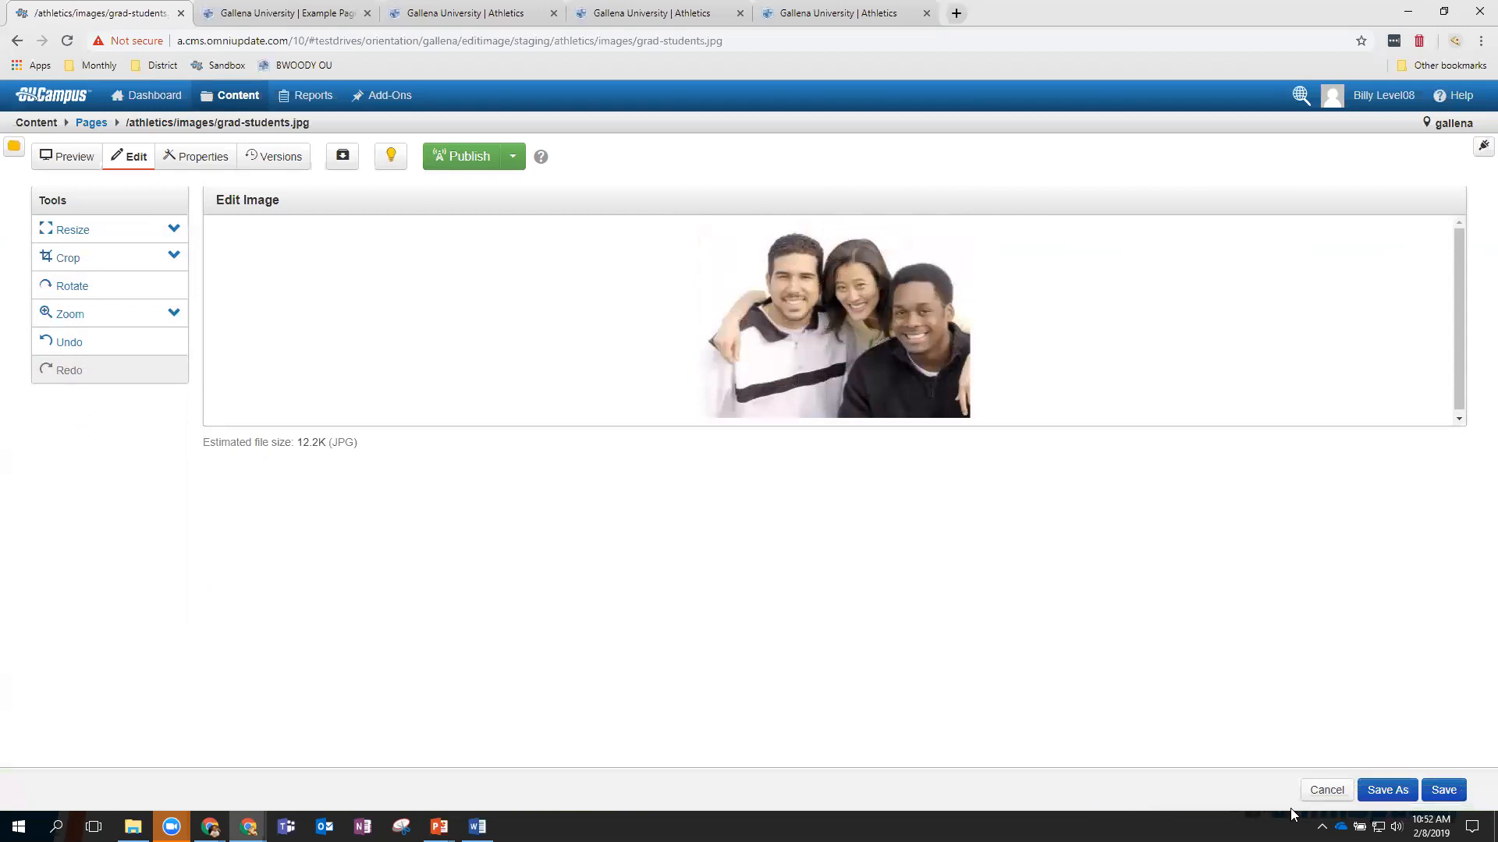
left_click(1390, 791)
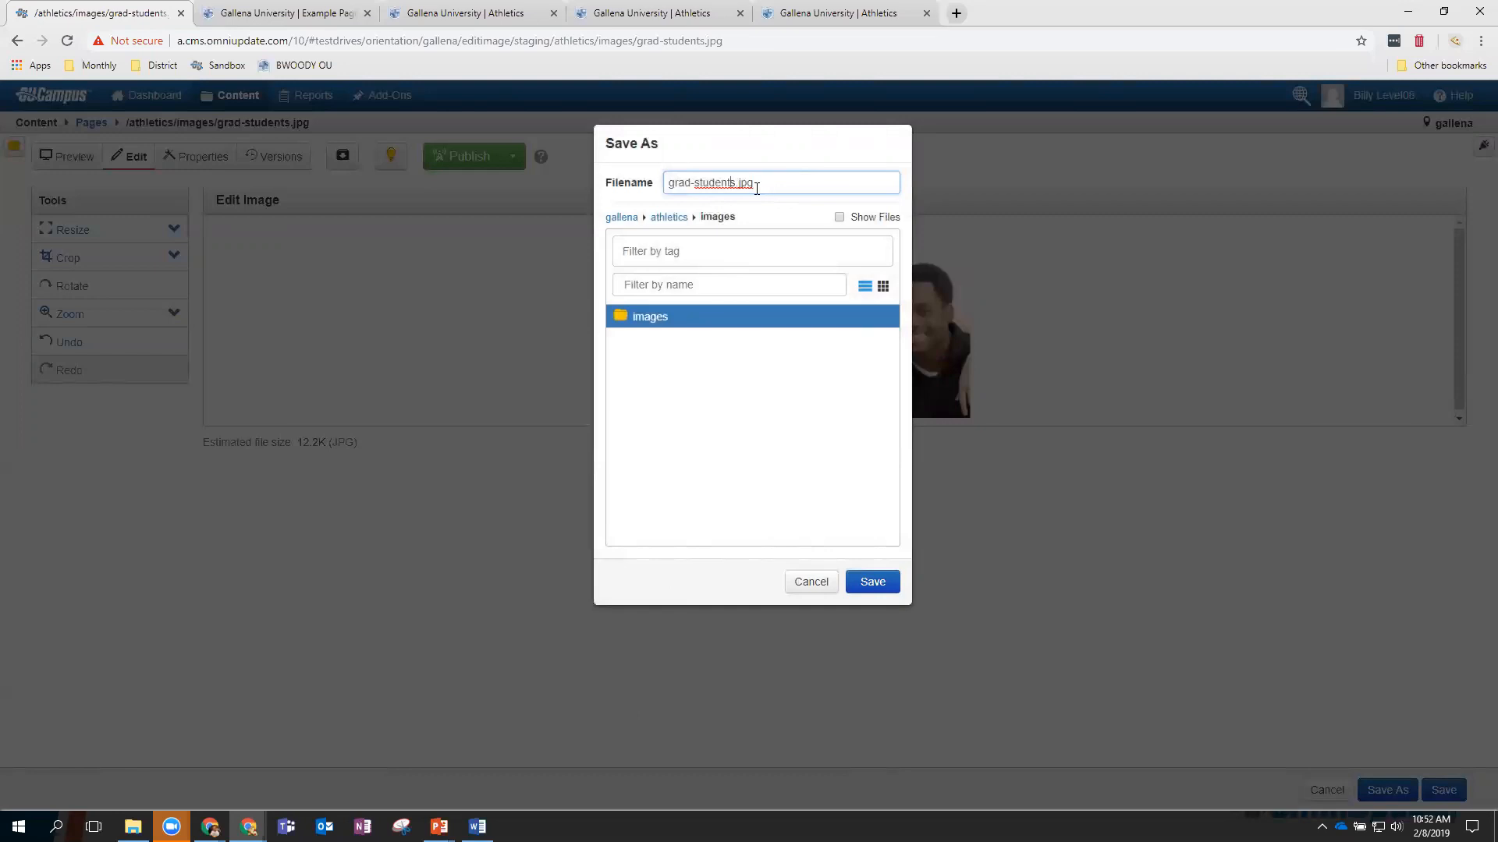
type("Edited")
left_click(873, 583)
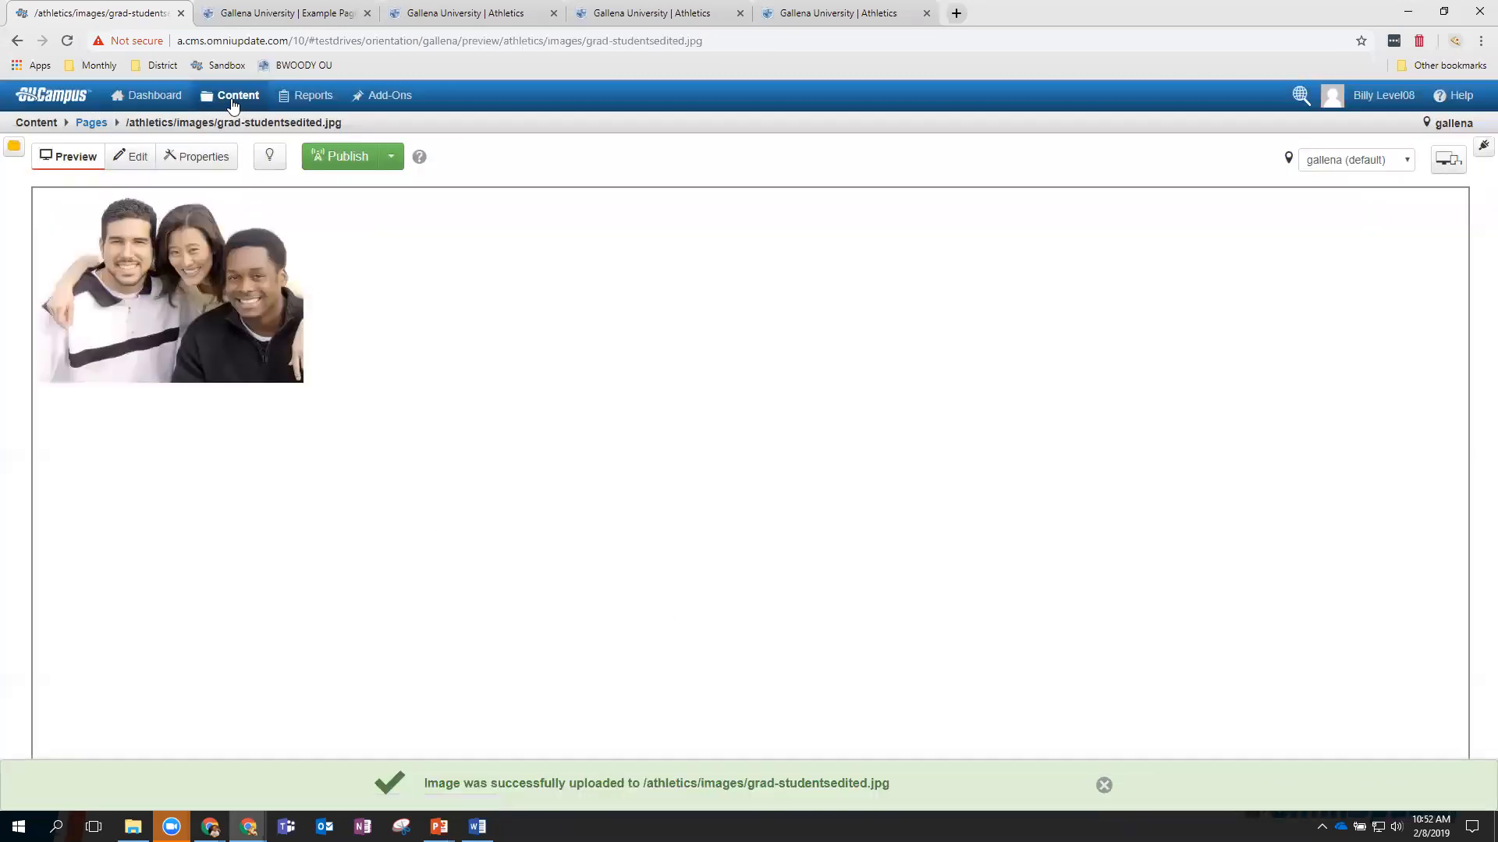
left_click(243, 129)
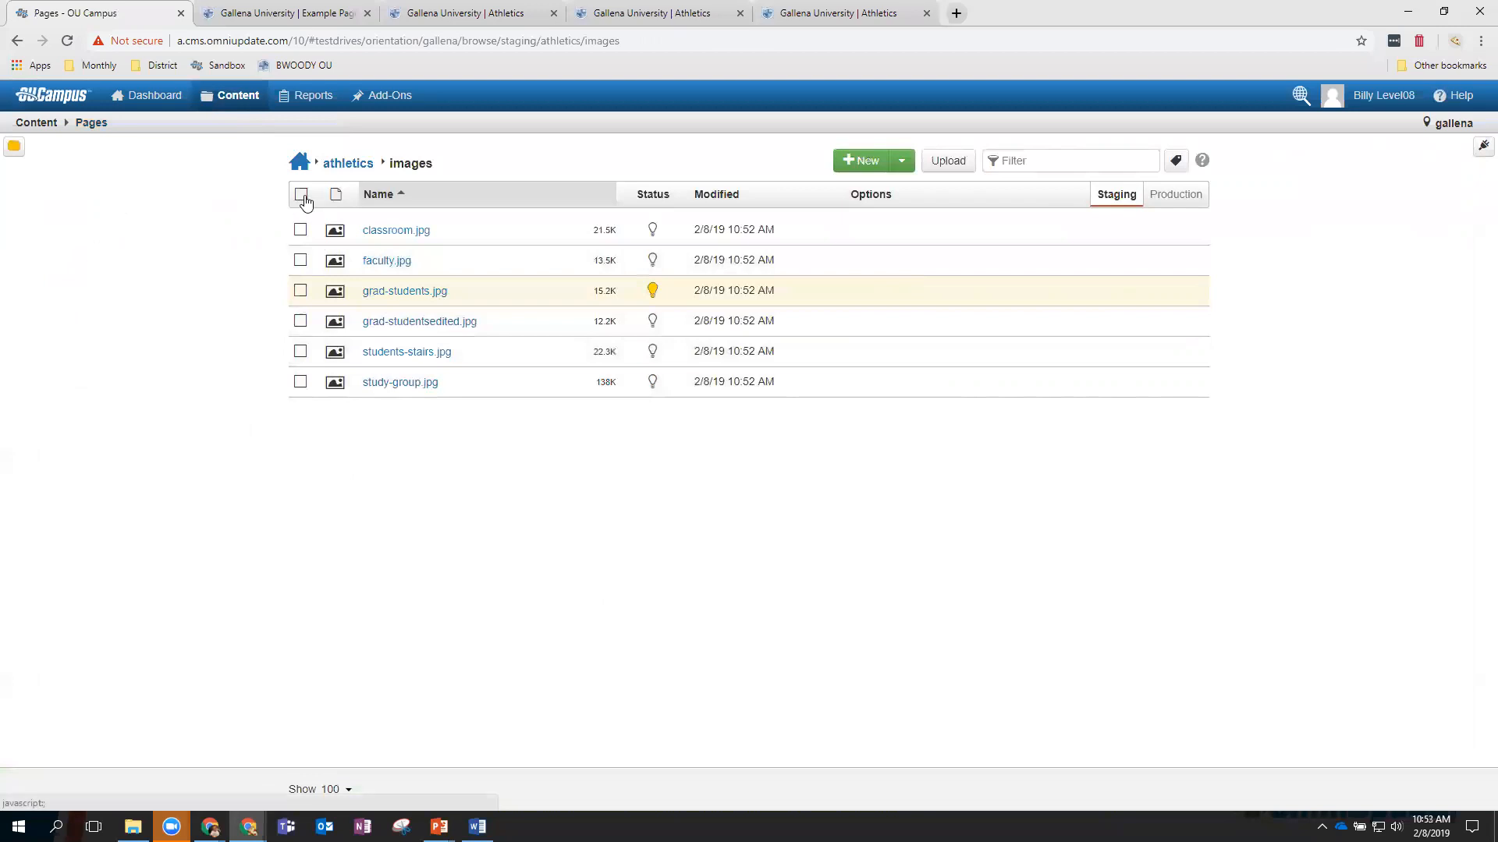
Publish all six selected images in the athletics images folder.
left_click(301, 194)
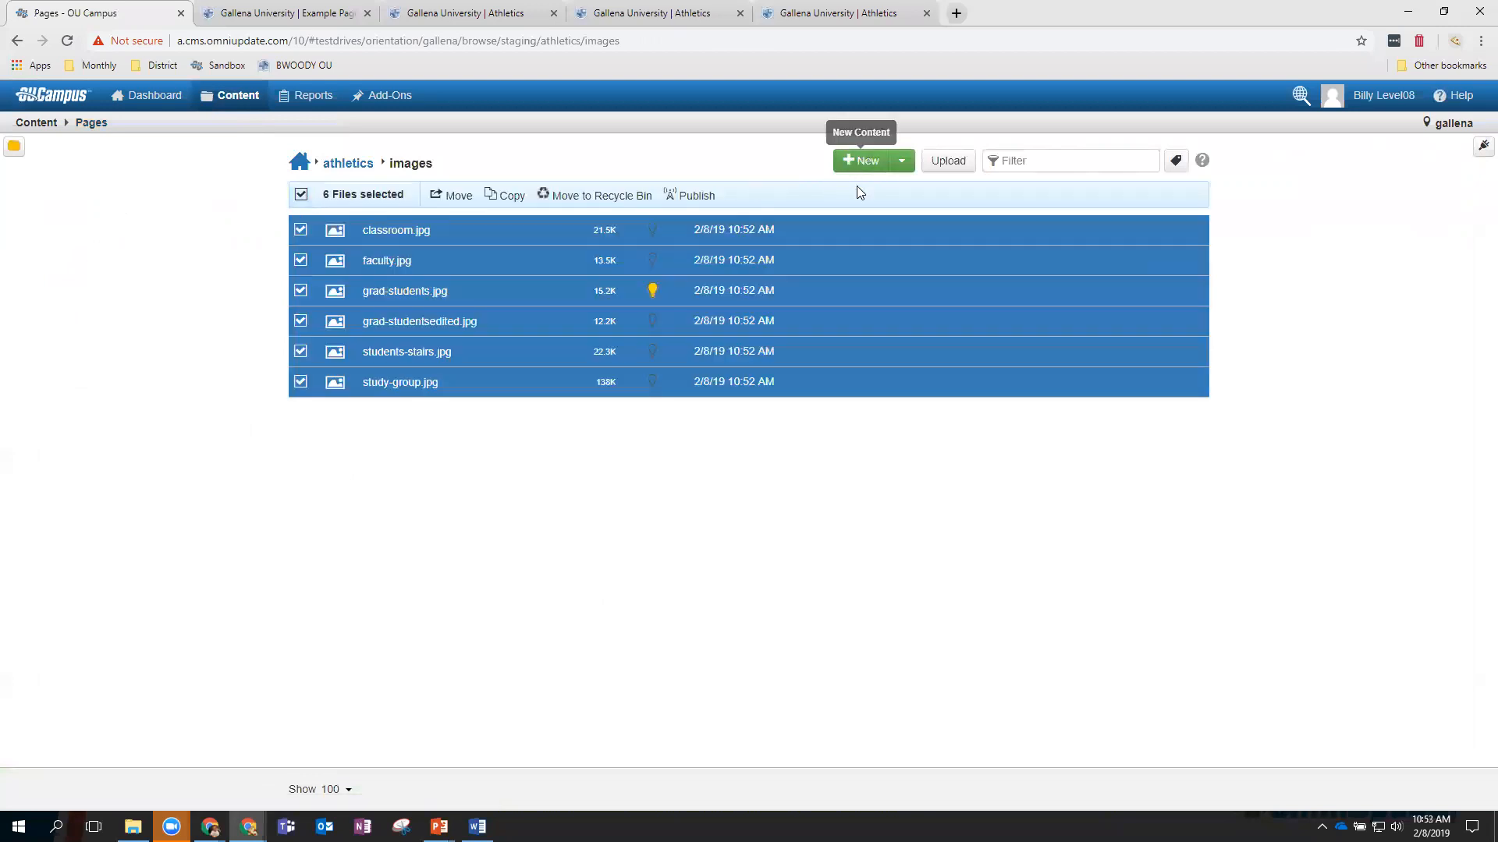
left_click(696, 199)
left_click(965, 555)
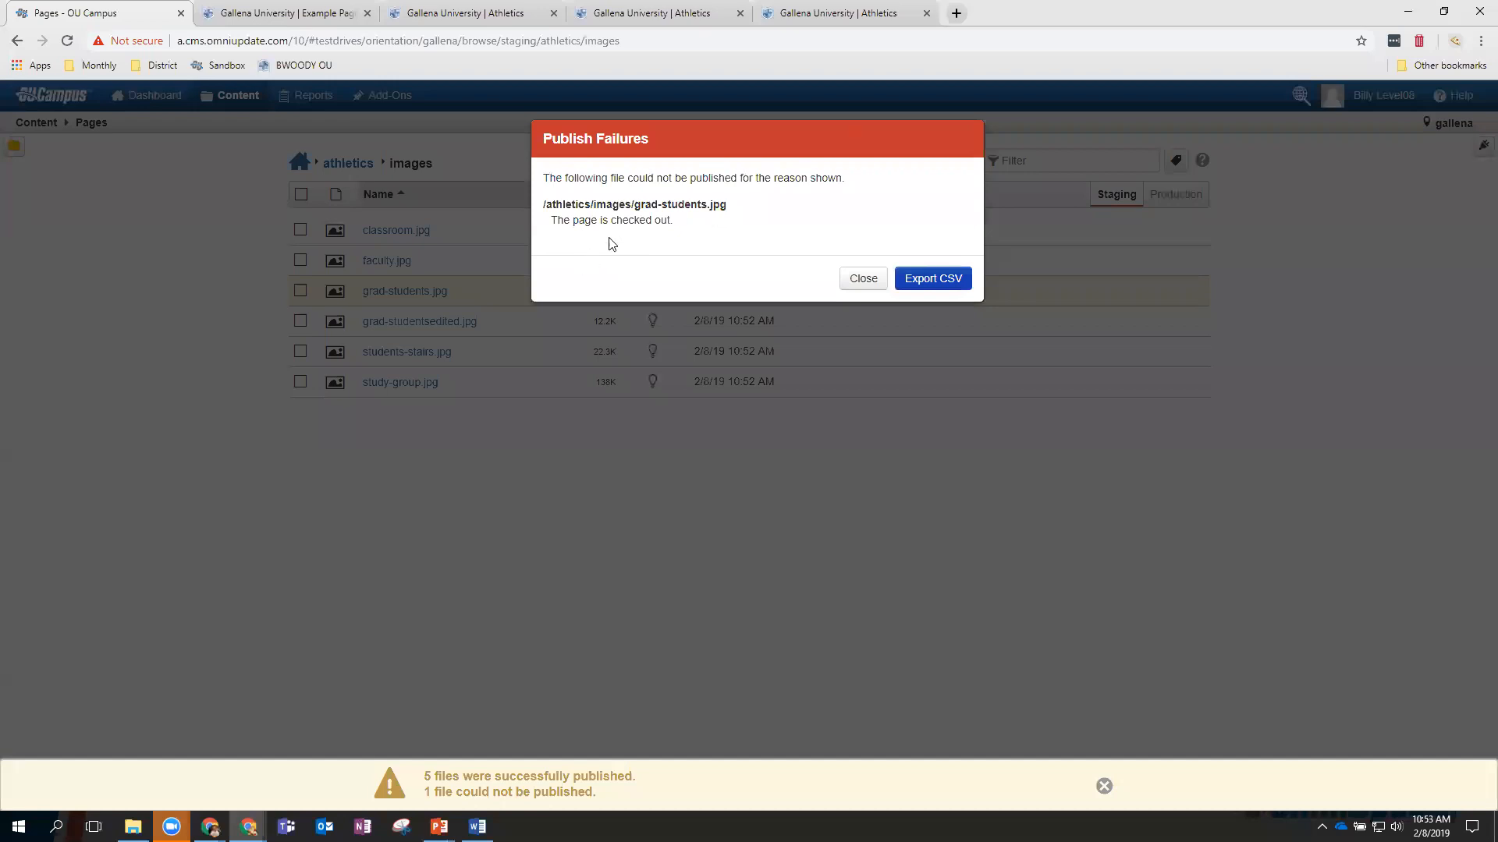
After the failure report, republish all six images with Include Checked-Out Files enabled.
left_click(858, 289)
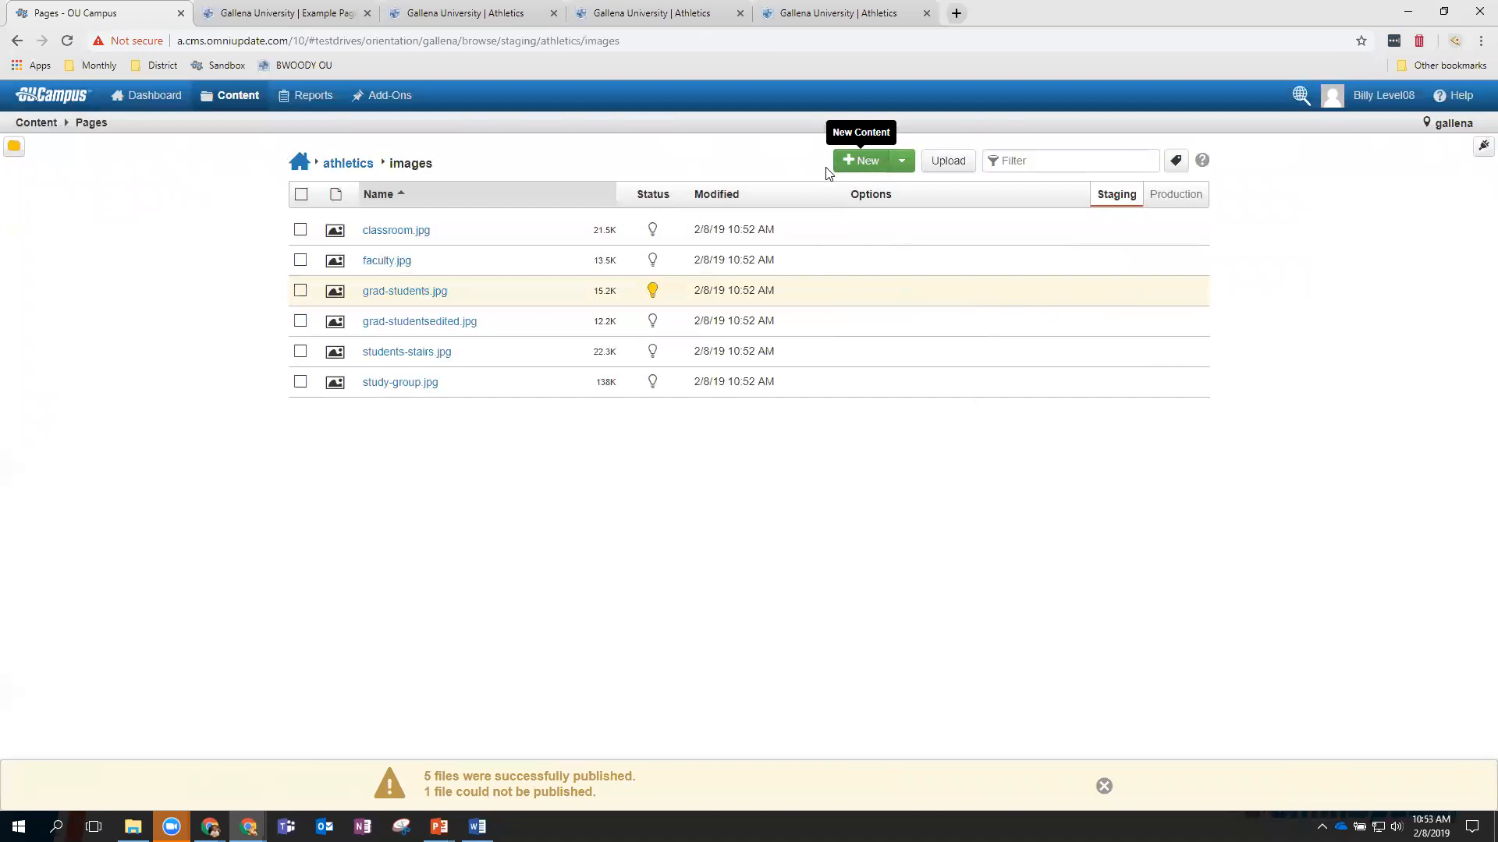
left_click(302, 196)
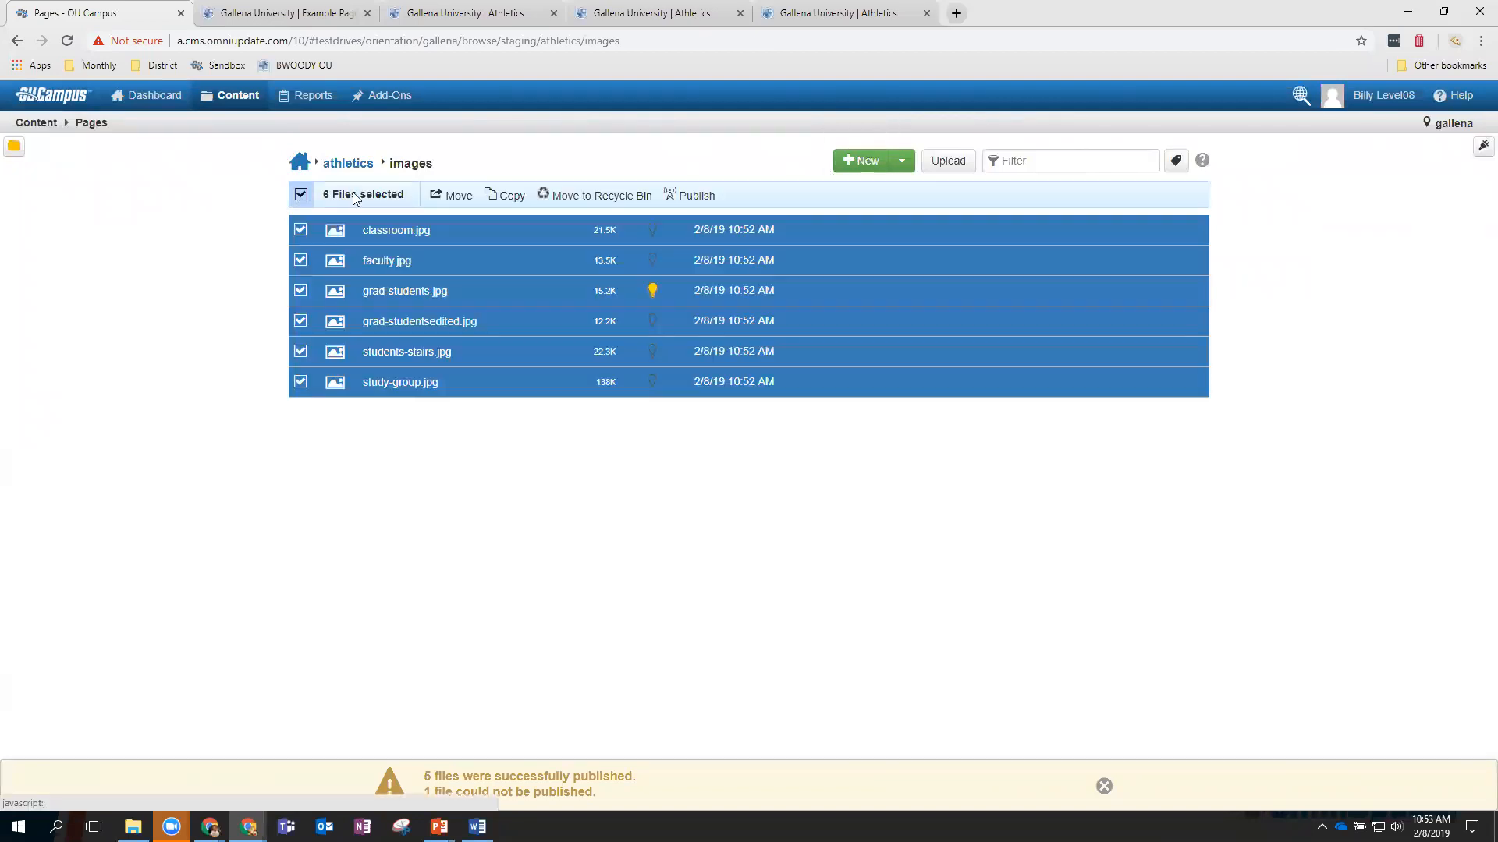
left_click(693, 196)
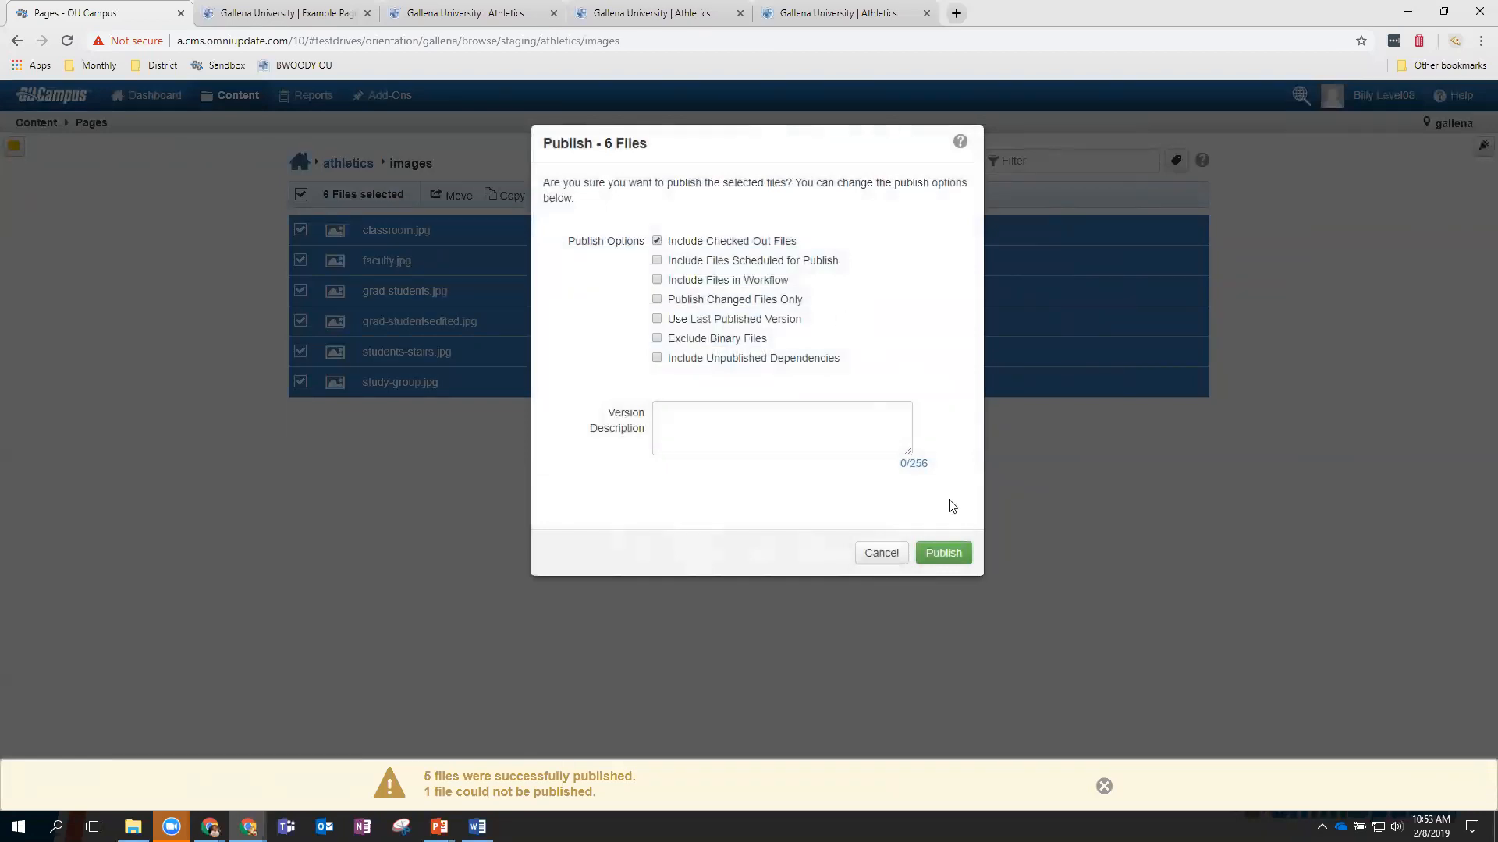
left_click(946, 553)
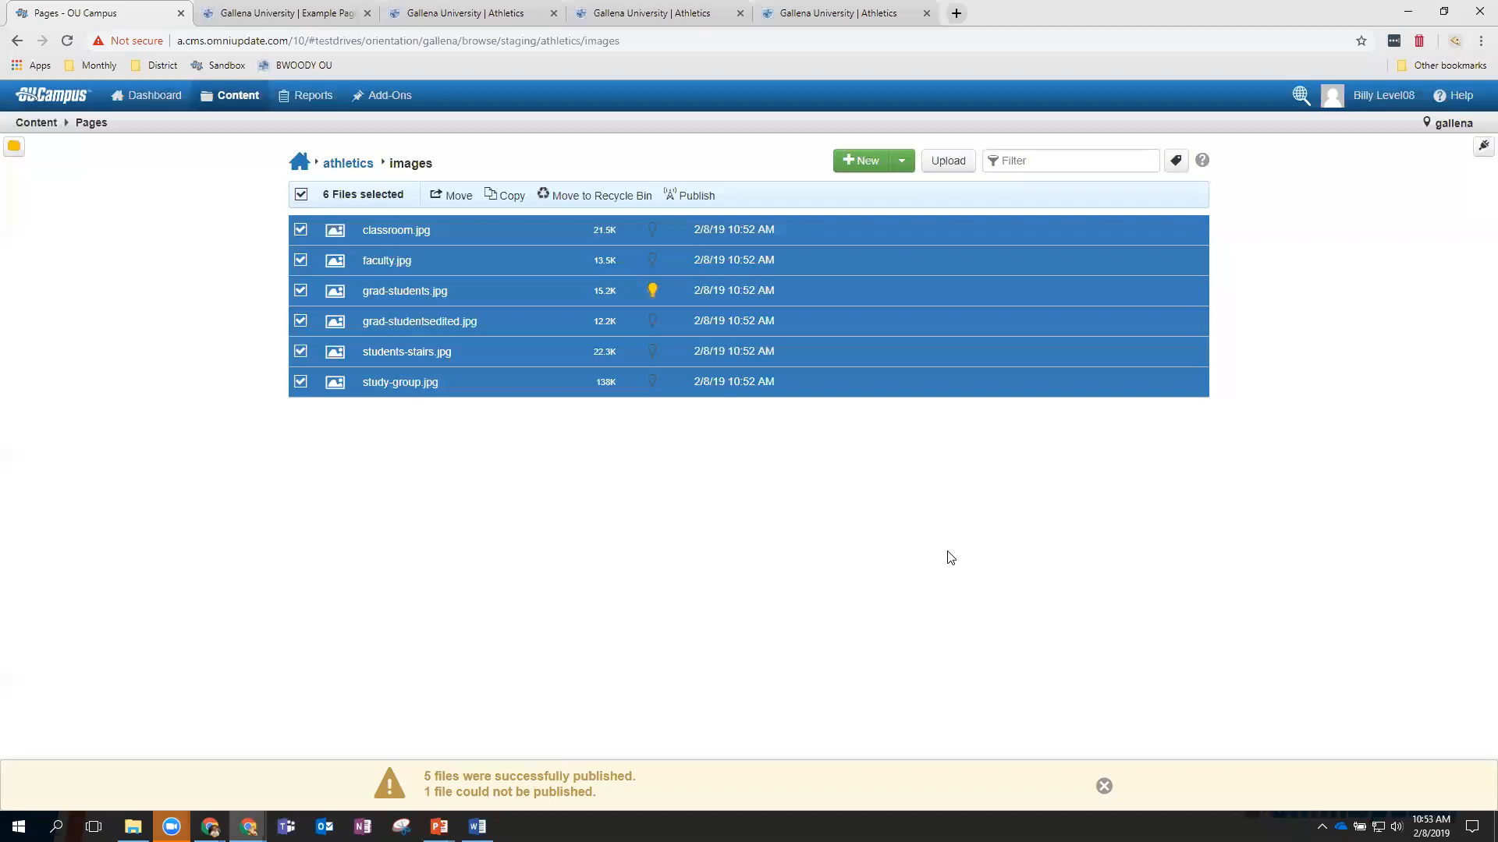
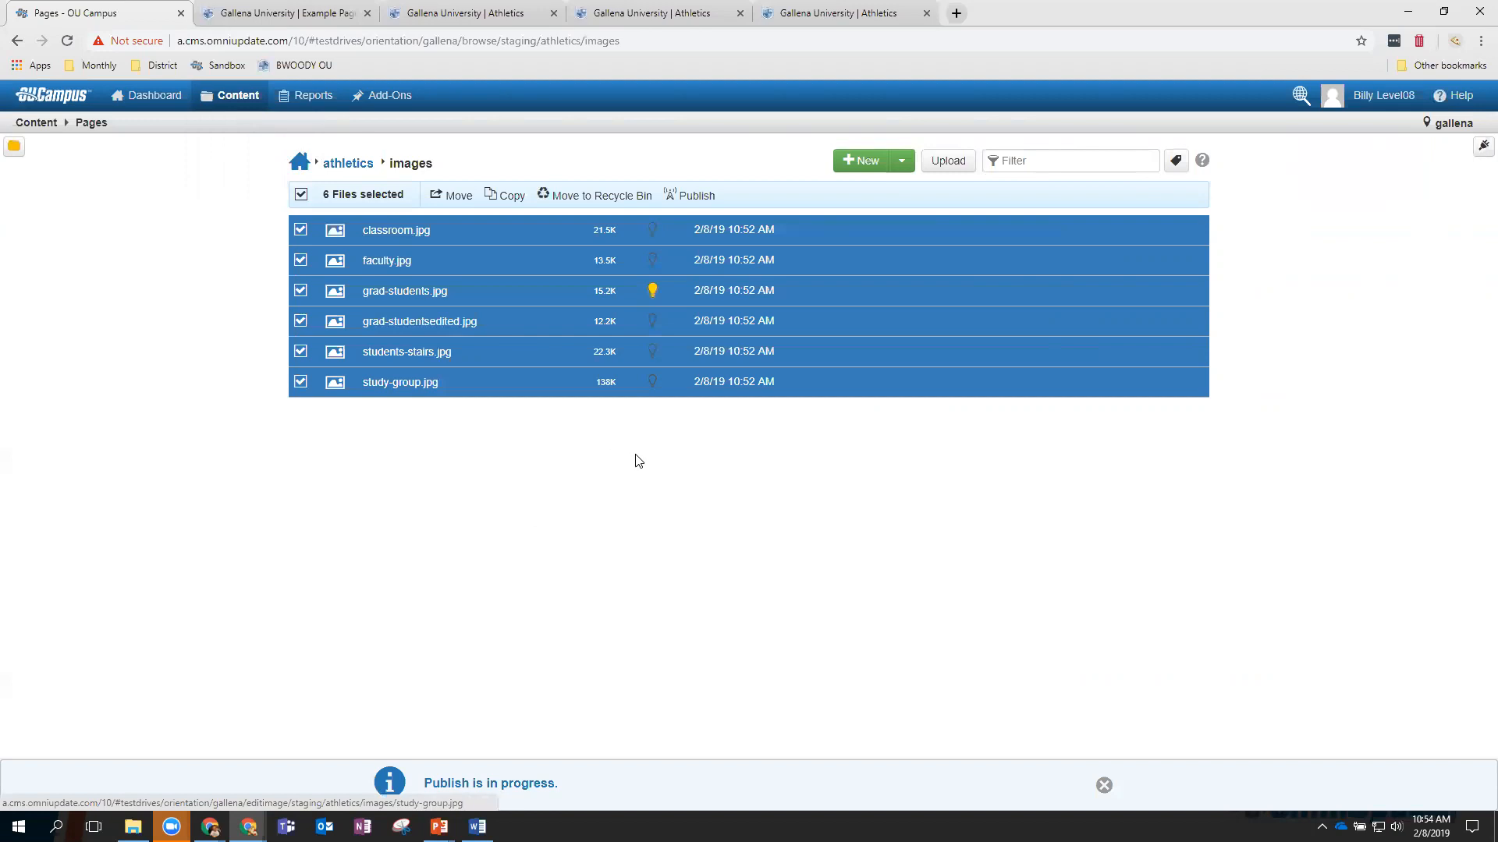
Refresh the athletics images folder and publish all six images, confirming the success notice.
left_click(1104, 784)
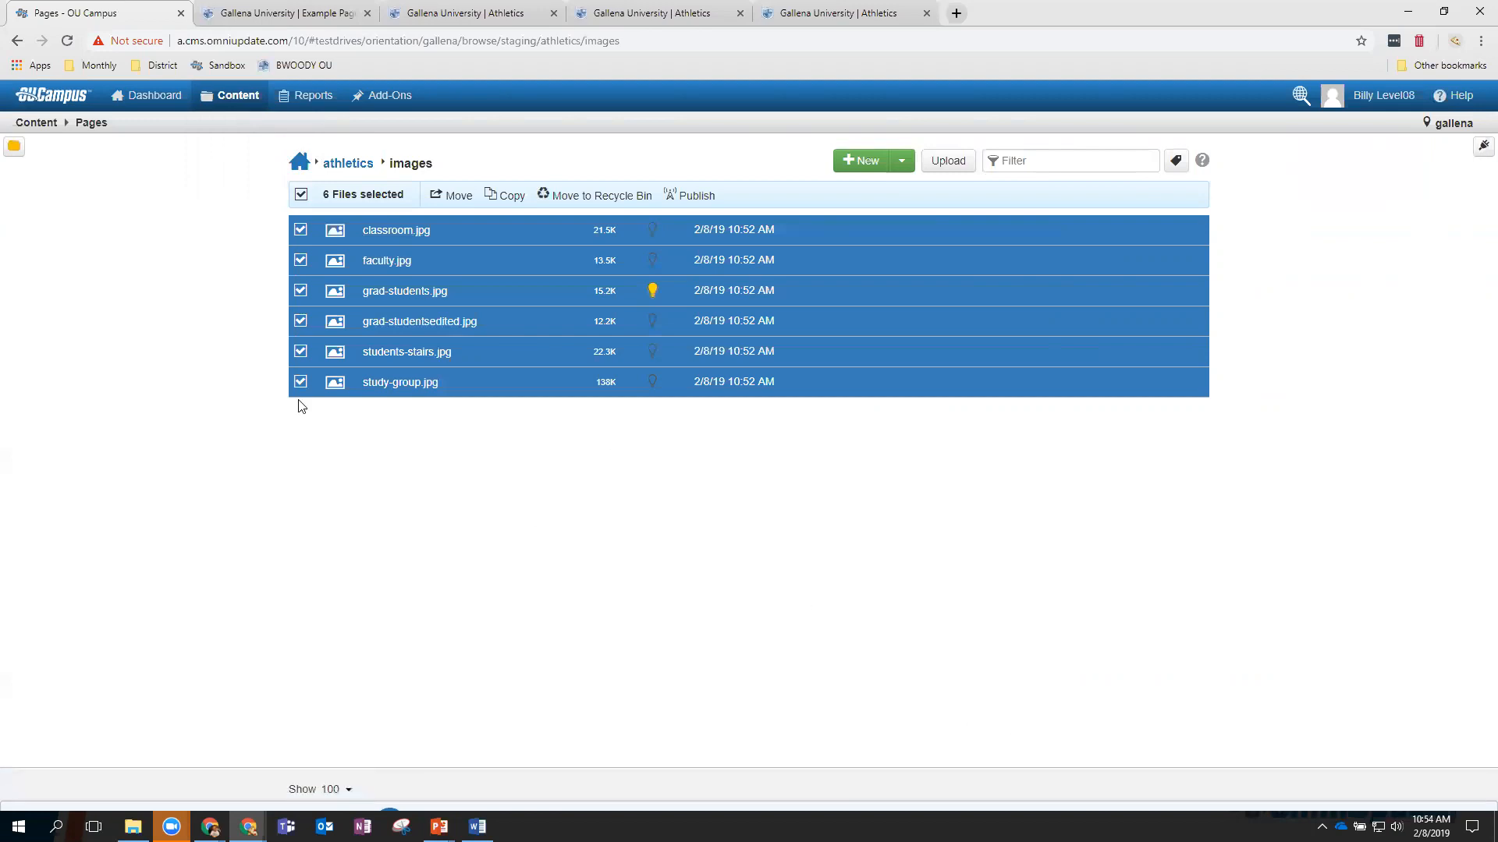
left_click(68, 41)
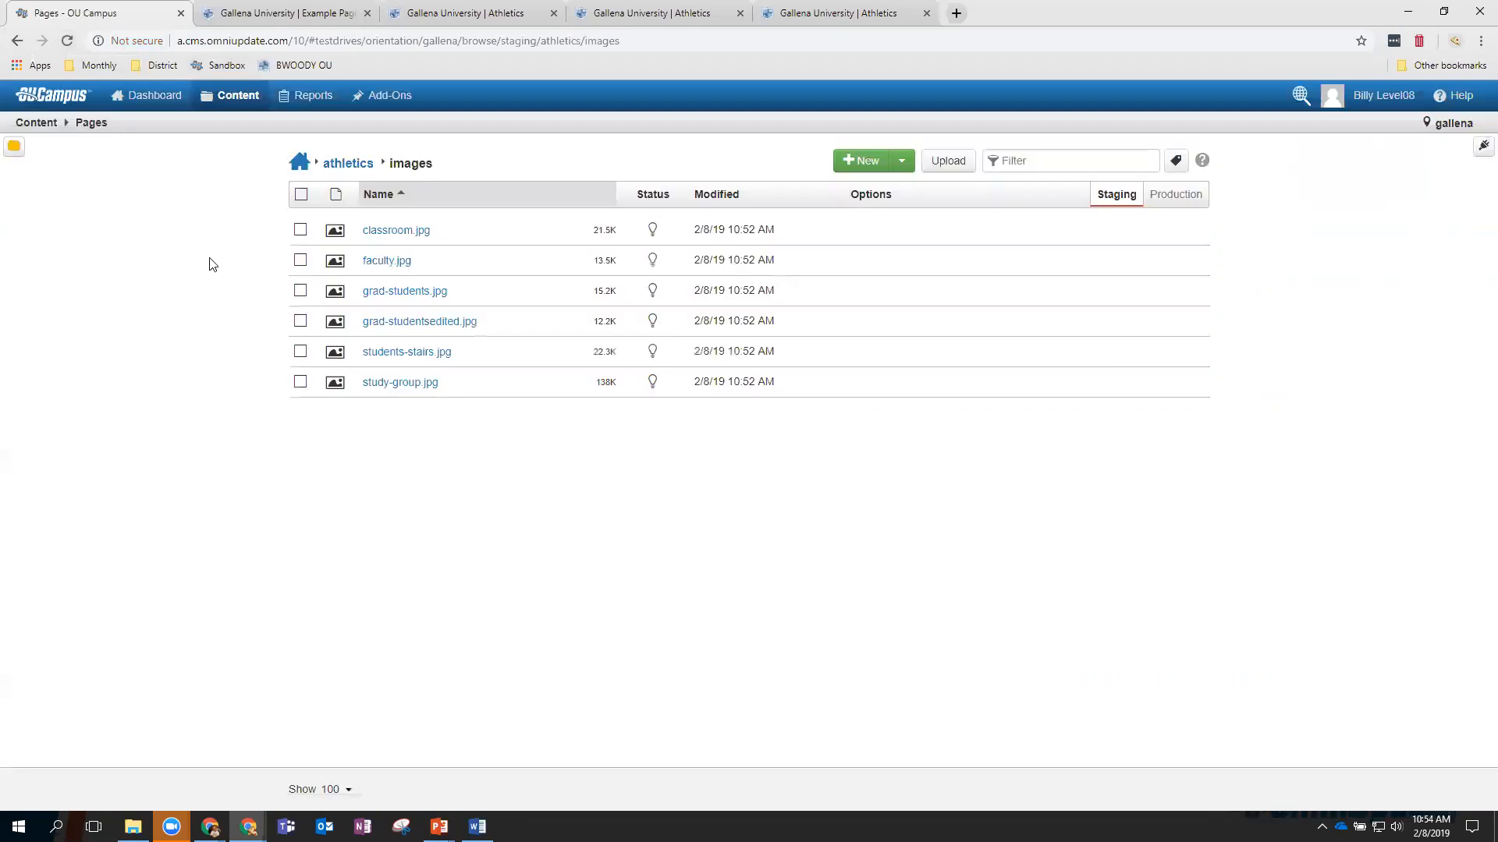
left_click(302, 196)
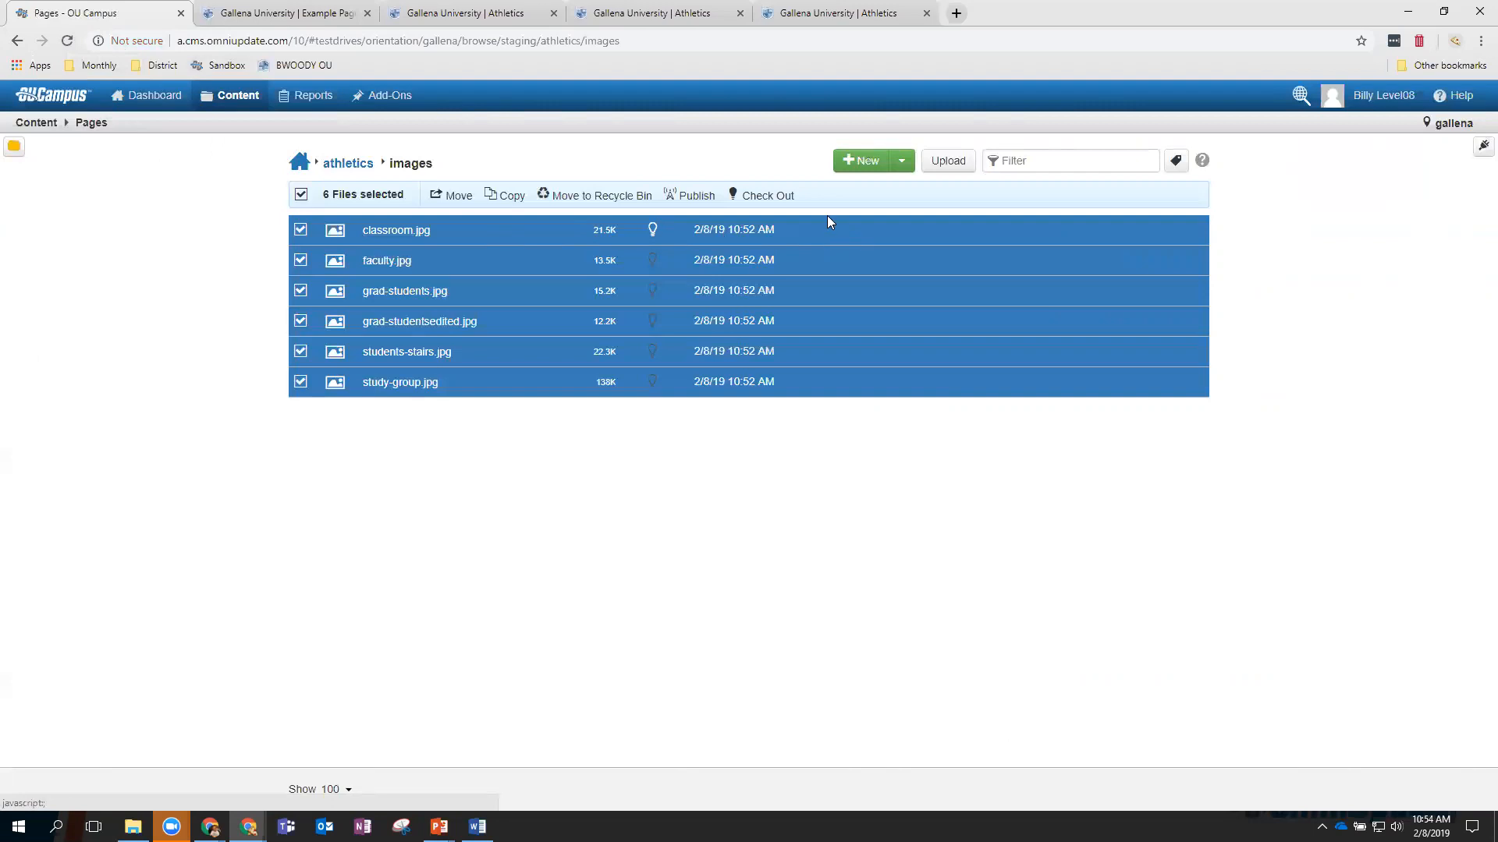
left_click(697, 197)
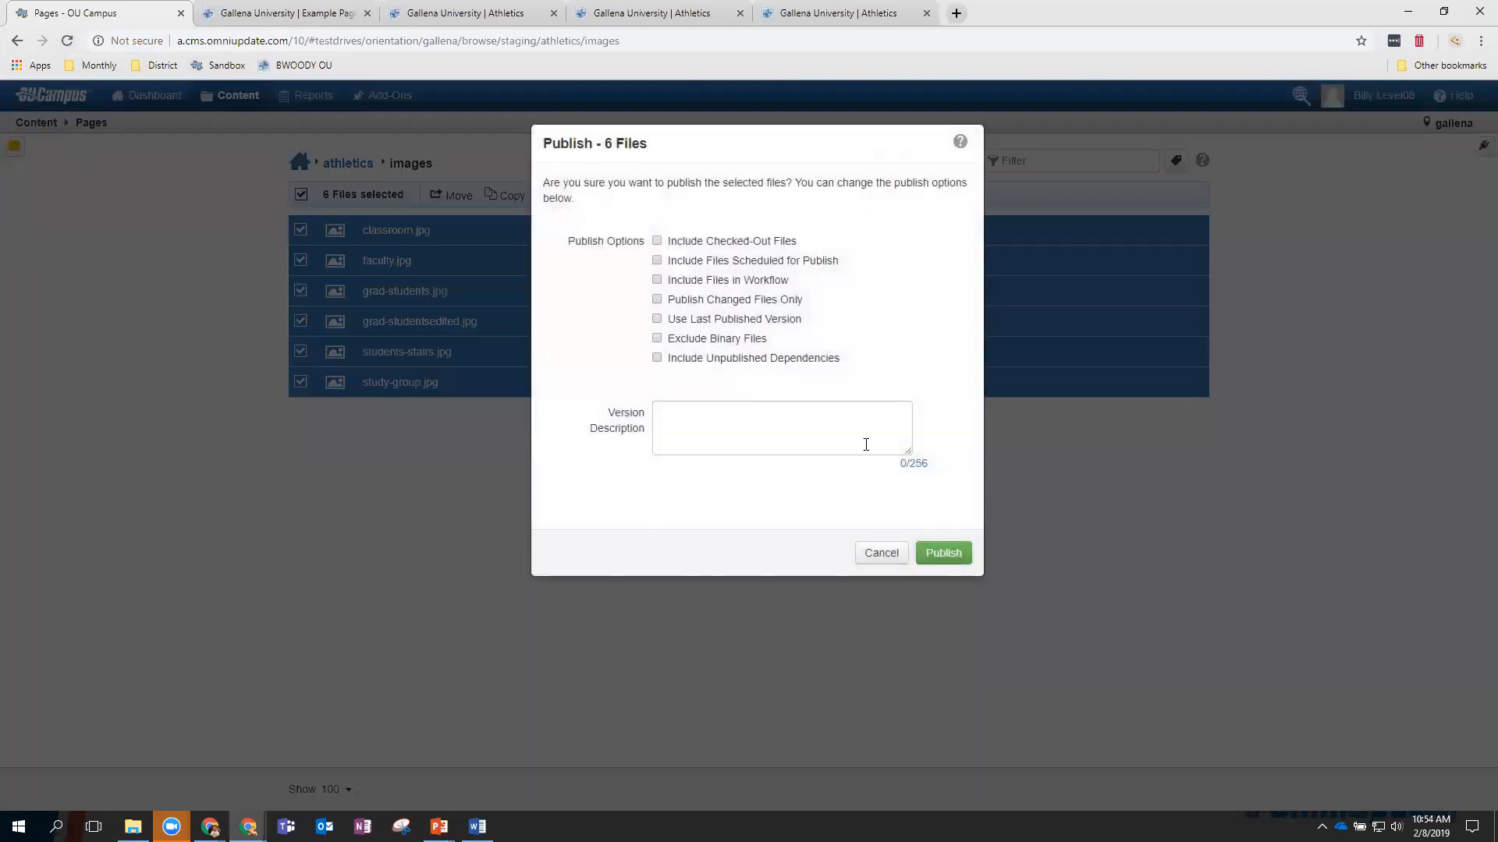
left_click(943, 555)
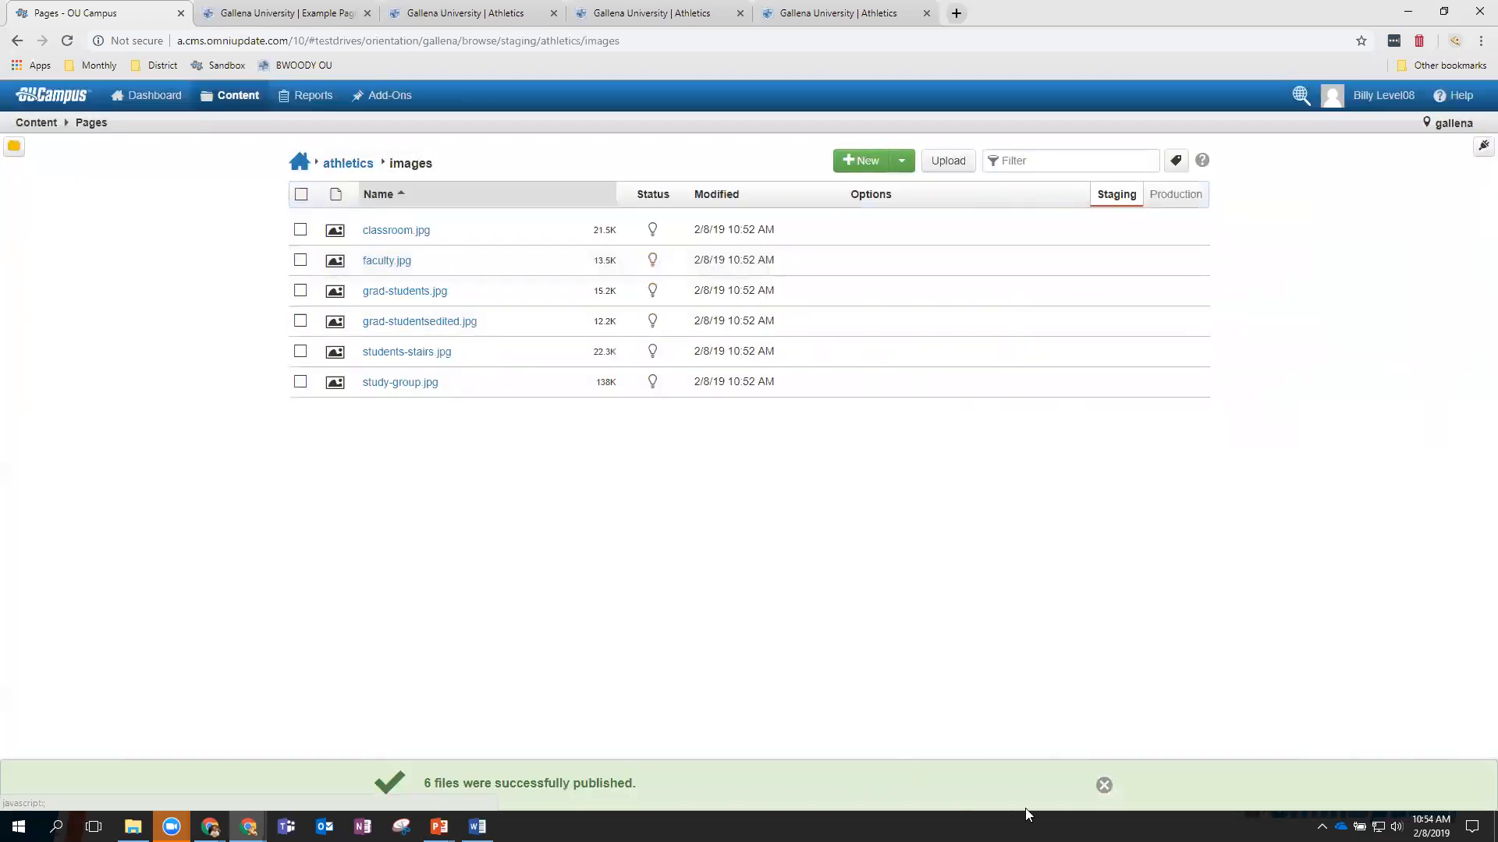
left_click(1103, 785)
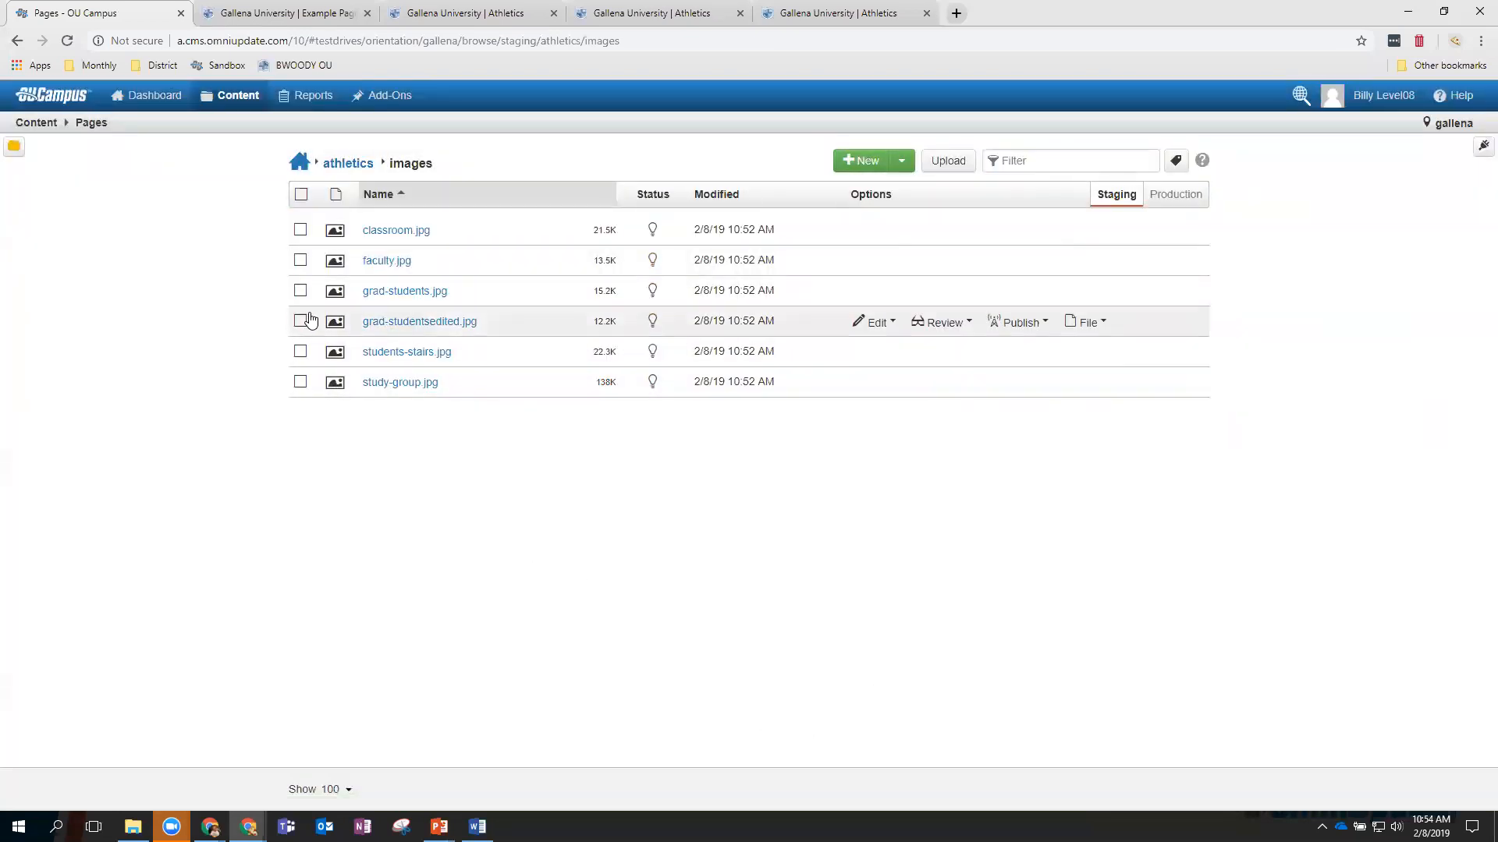
Open athletics > exampledirectory > index.pcf and start editing its Main Content region.
left_click(239, 126)
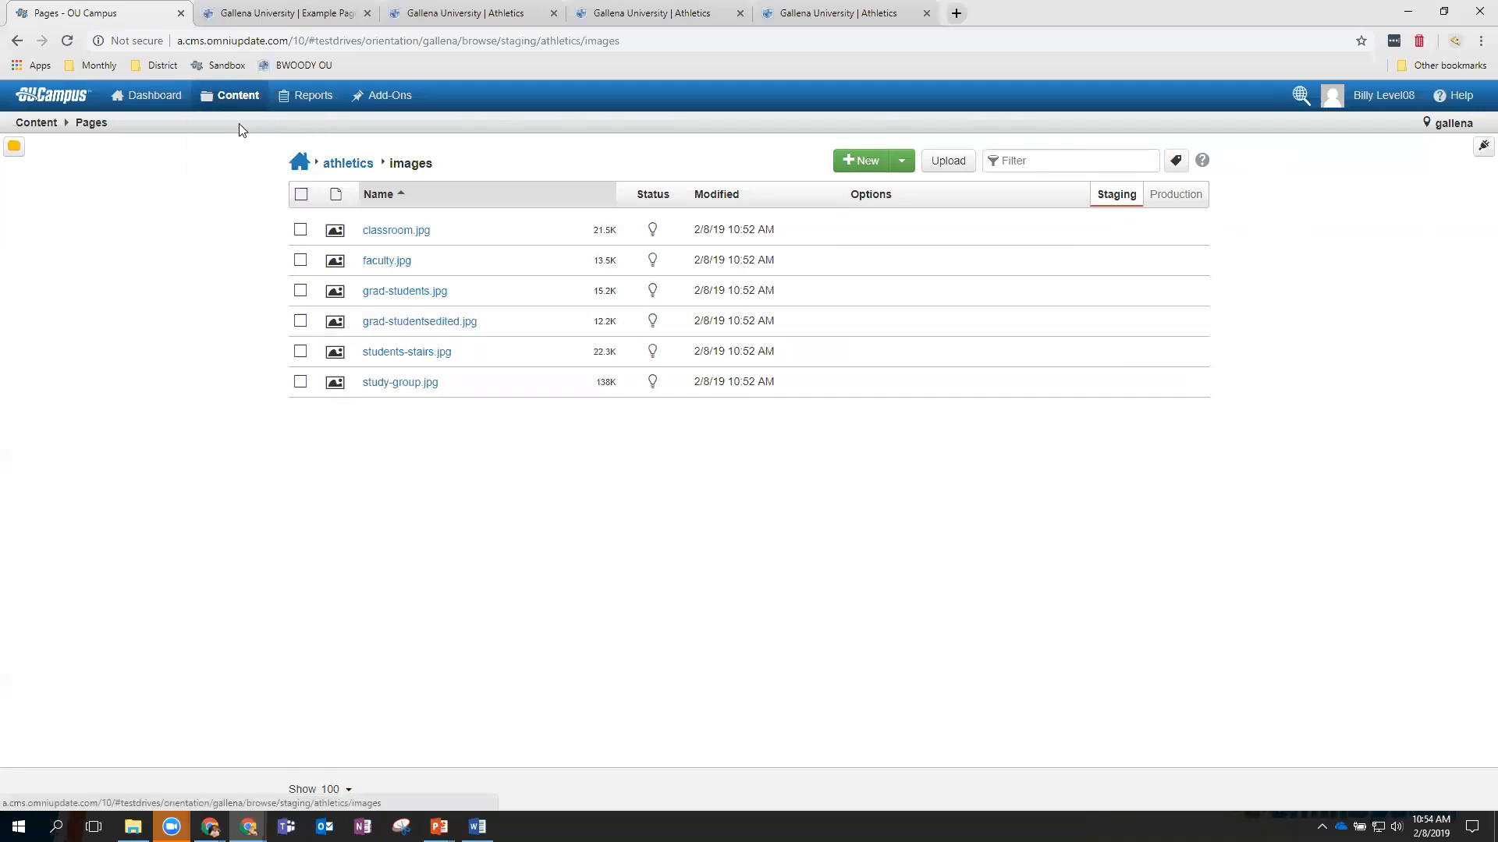
left_click(341, 167)
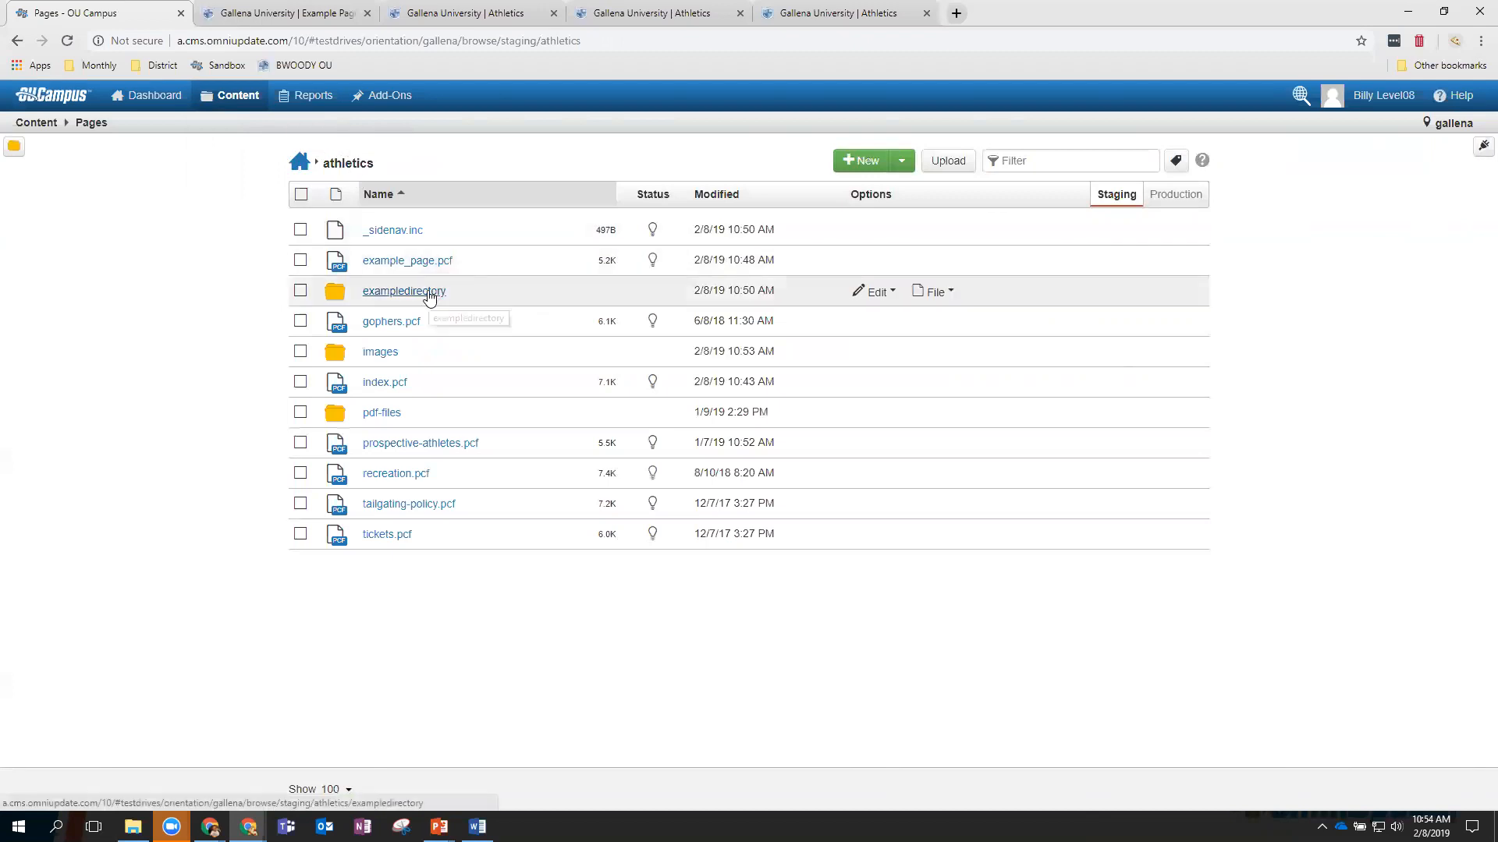
left_click(429, 295)
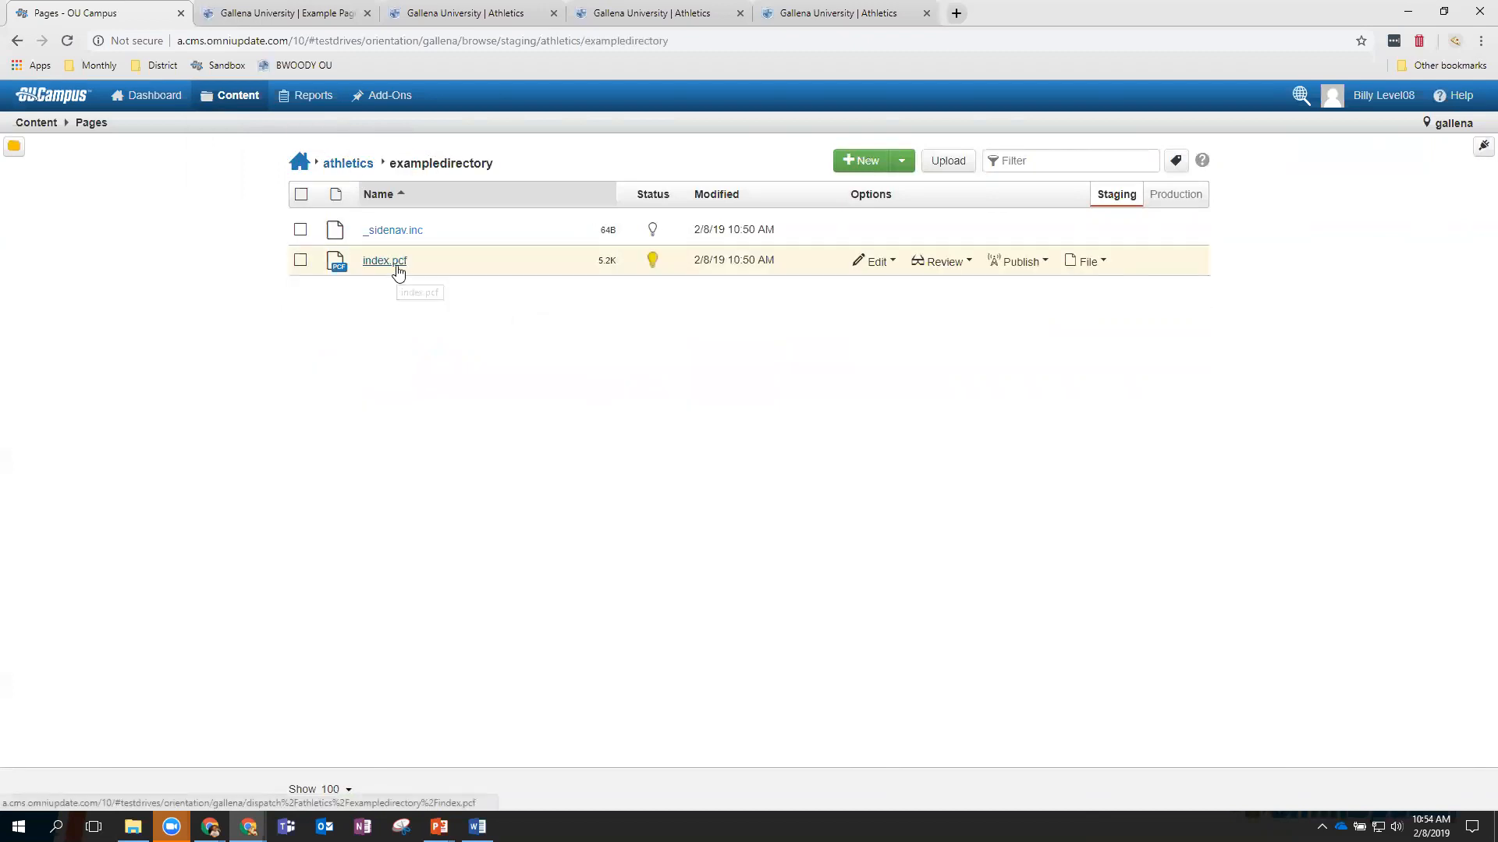
left_click(397, 270)
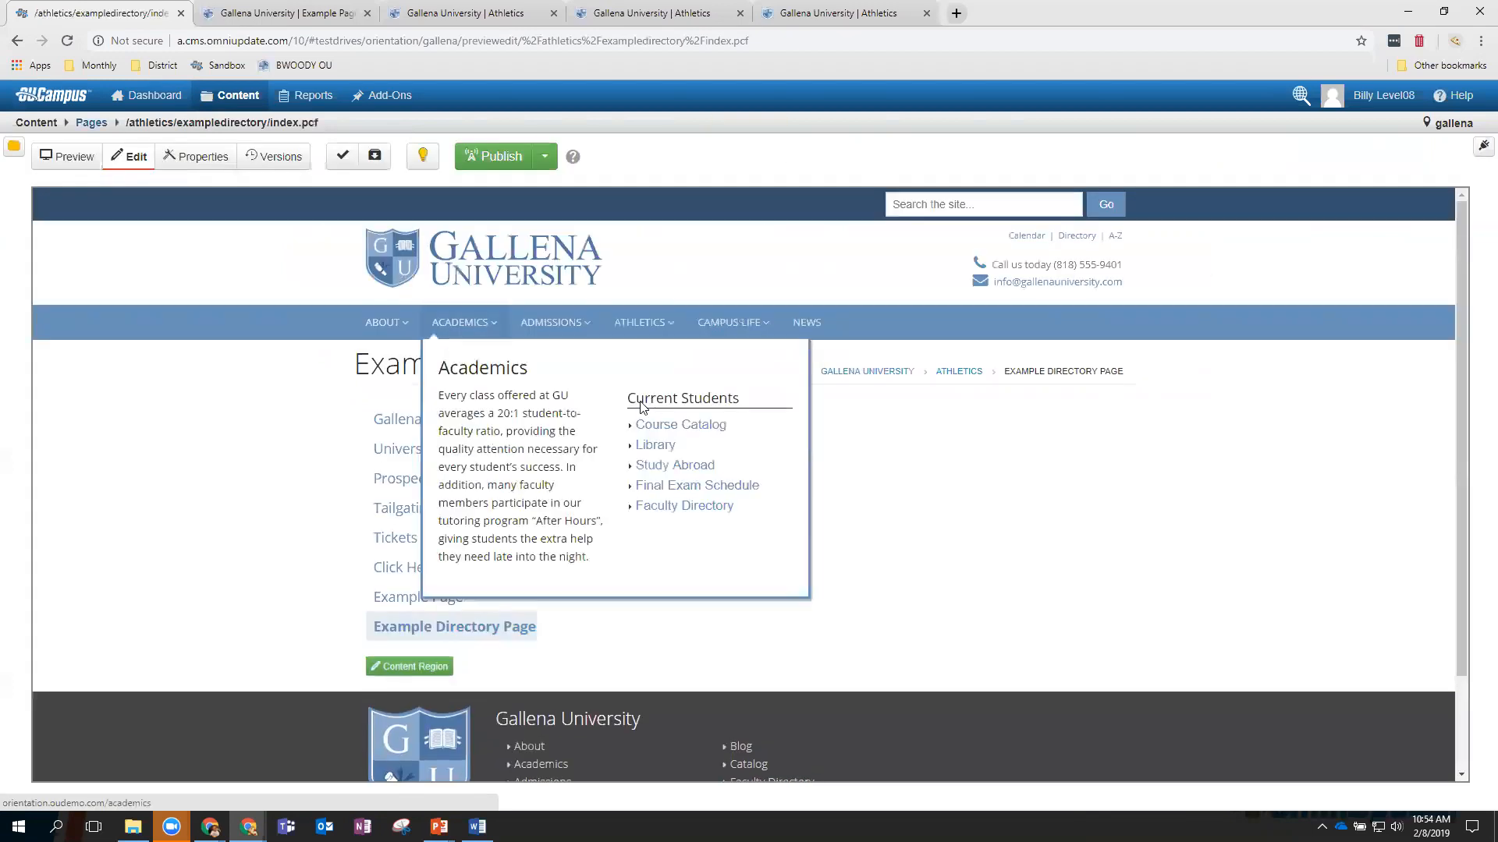
left_click(585, 404)
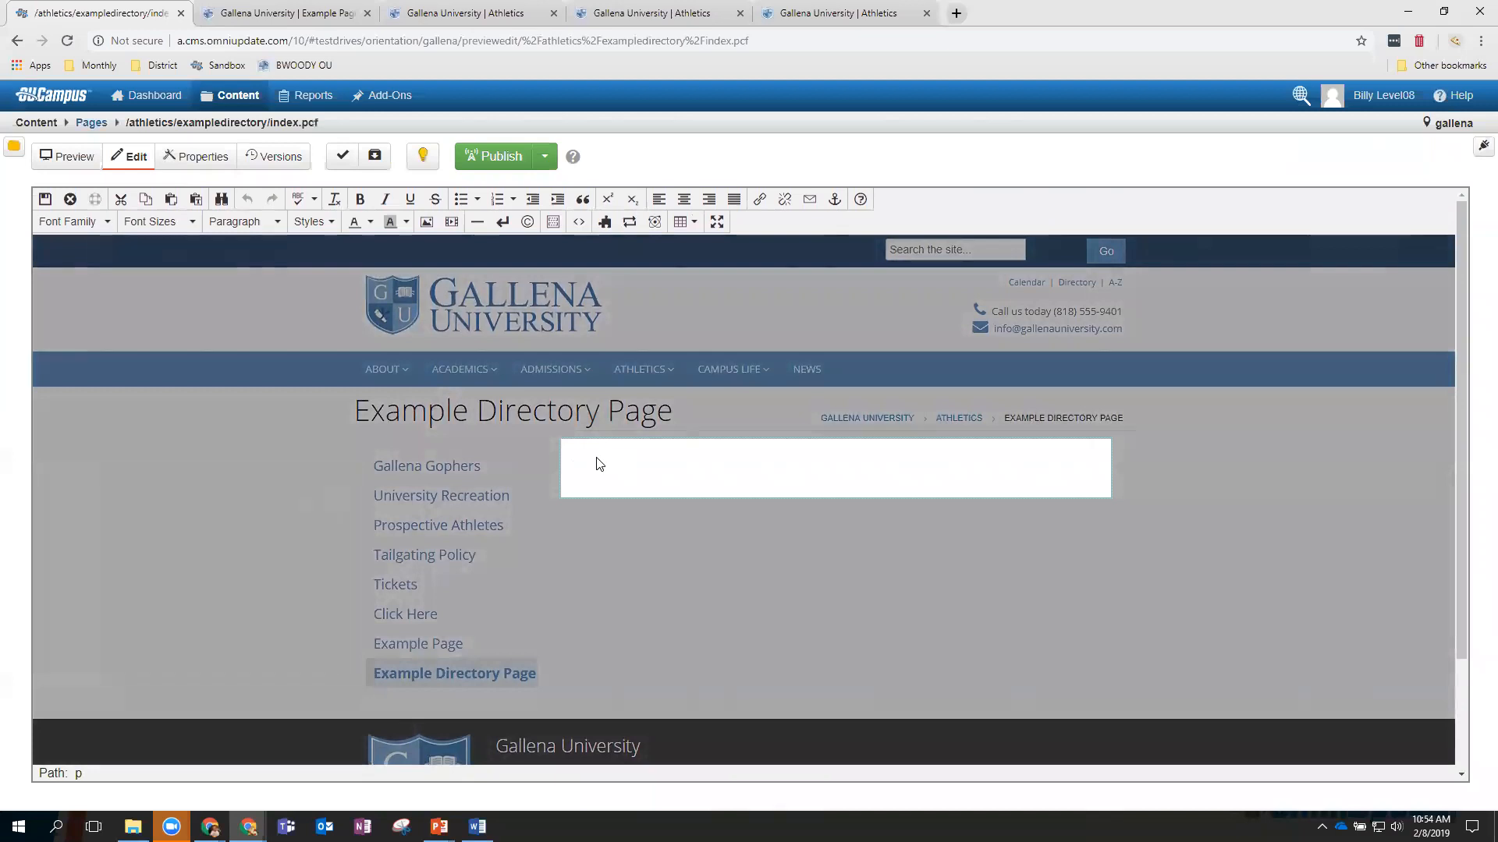
Choose athletics/images/grad-students.jpg as the image source in the Insert Image settings.
left_click(426, 222)
left_click(902, 393)
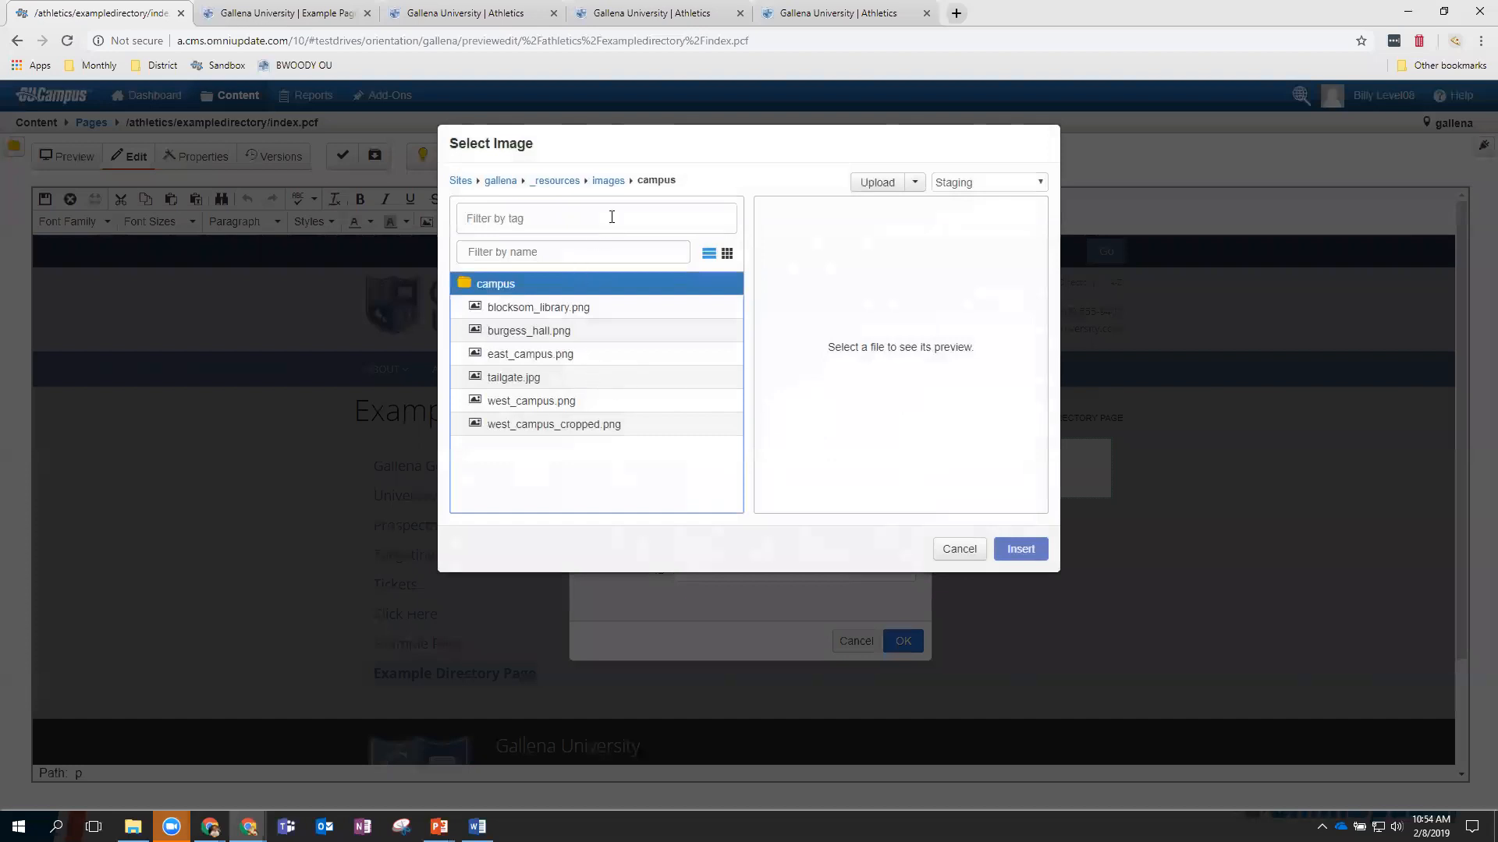
left_click(498, 184)
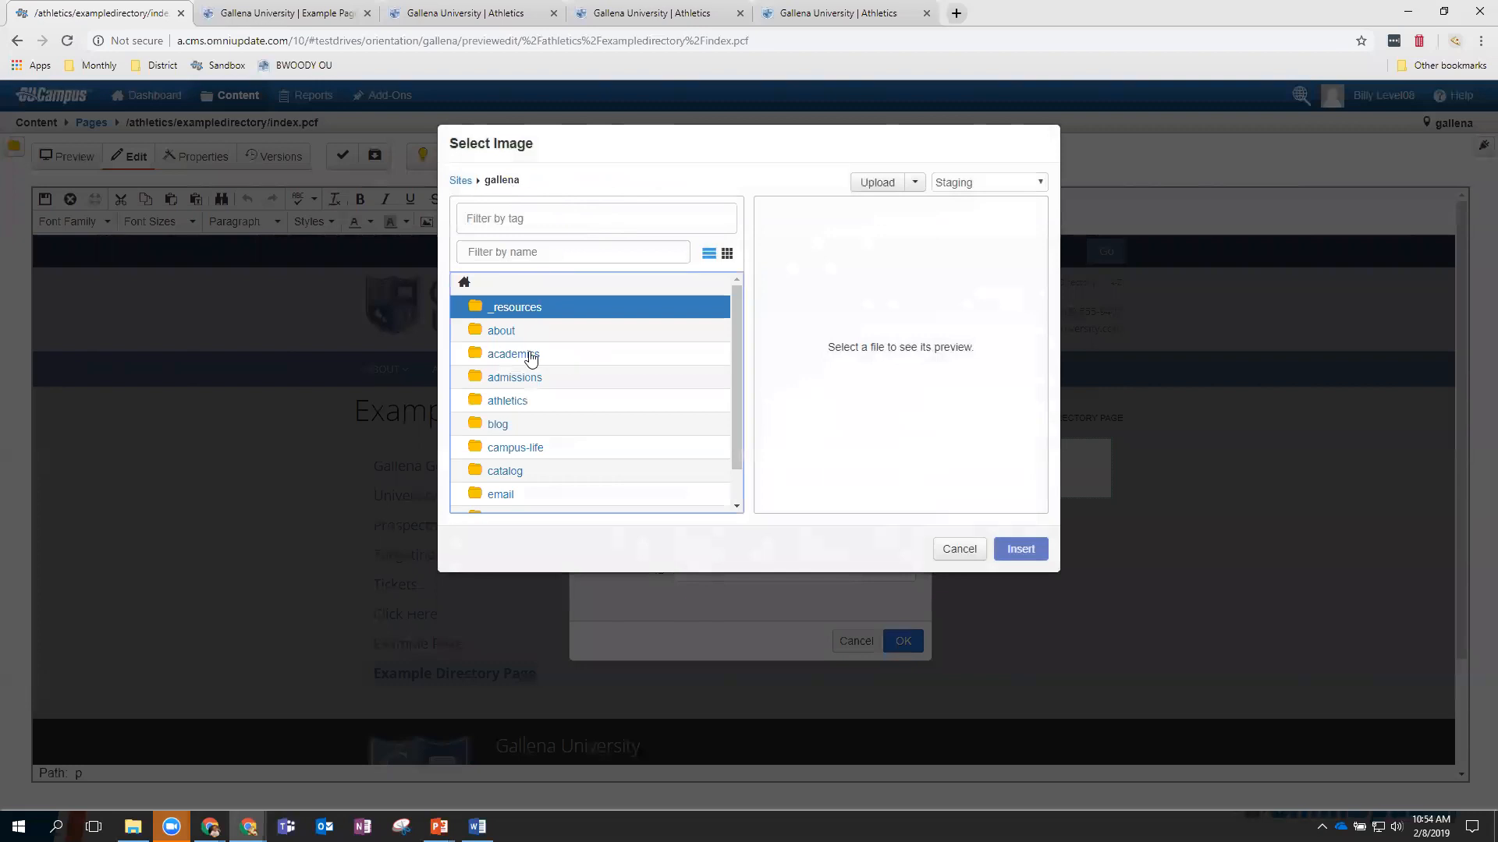
left_click(519, 401)
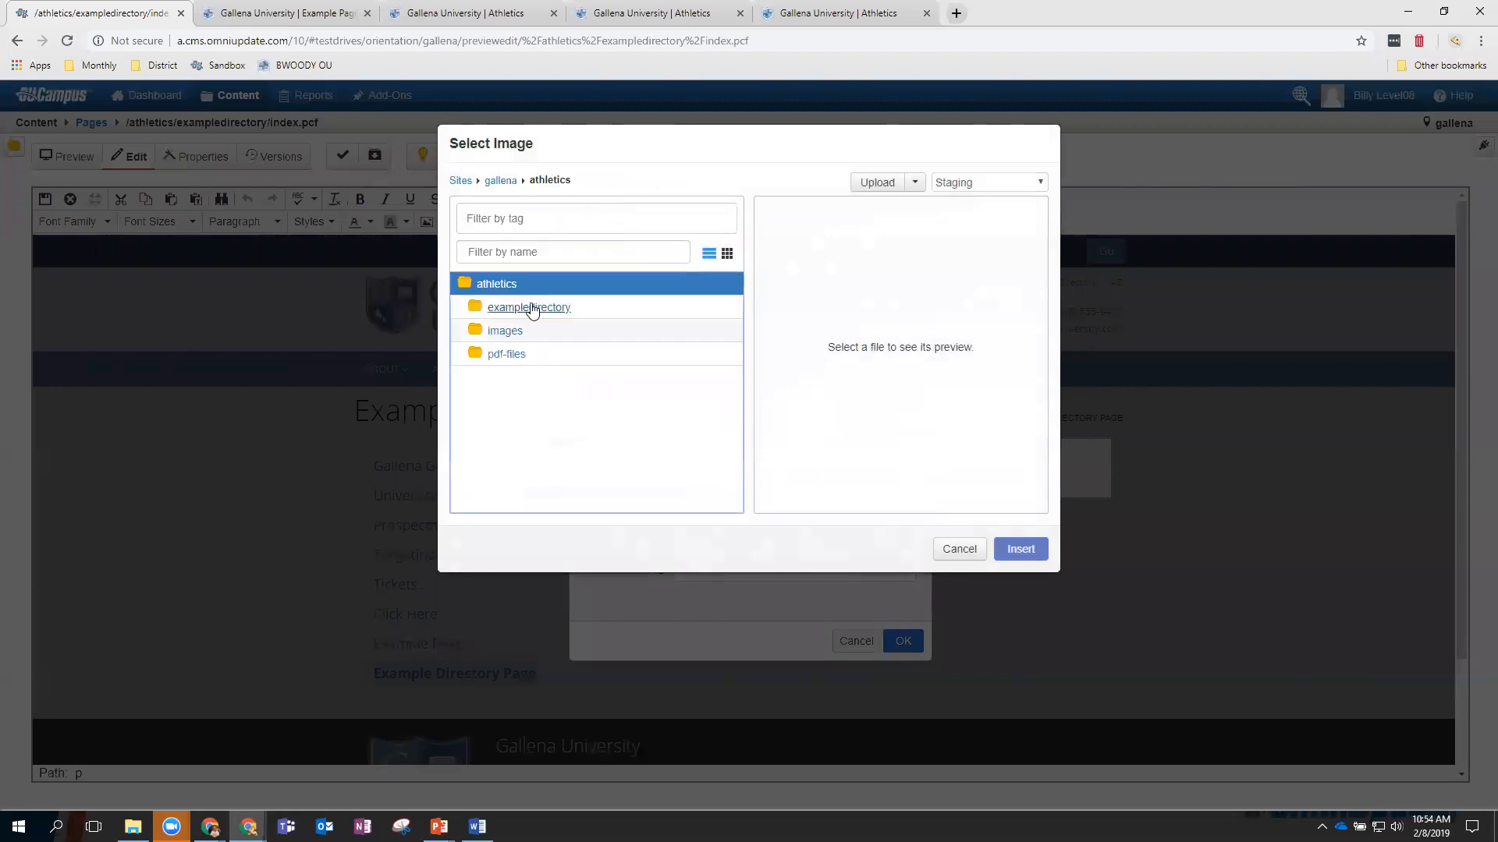
left_click(511, 330)
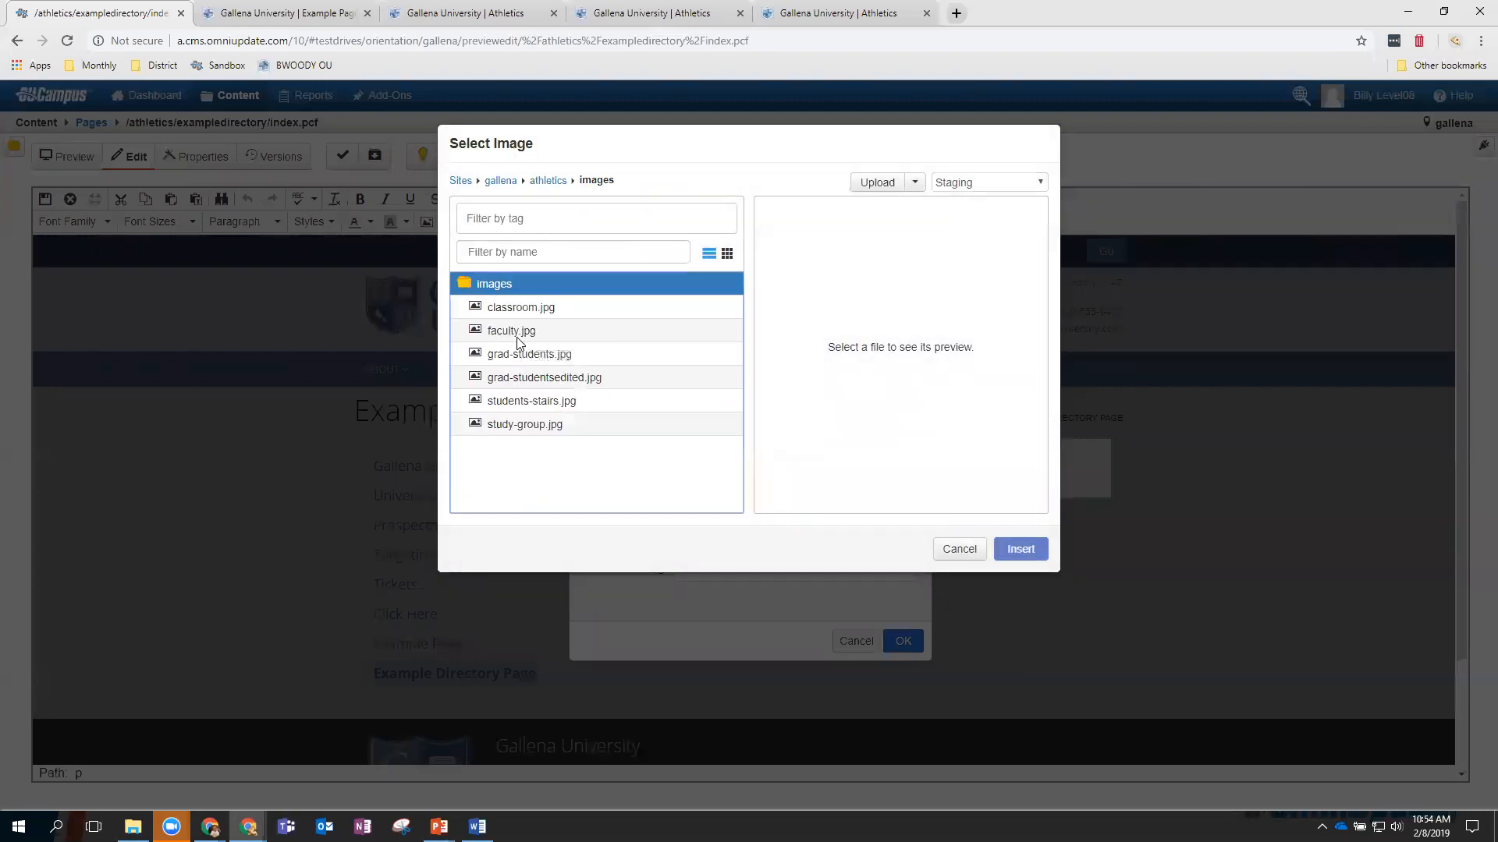
left_click(519, 310)
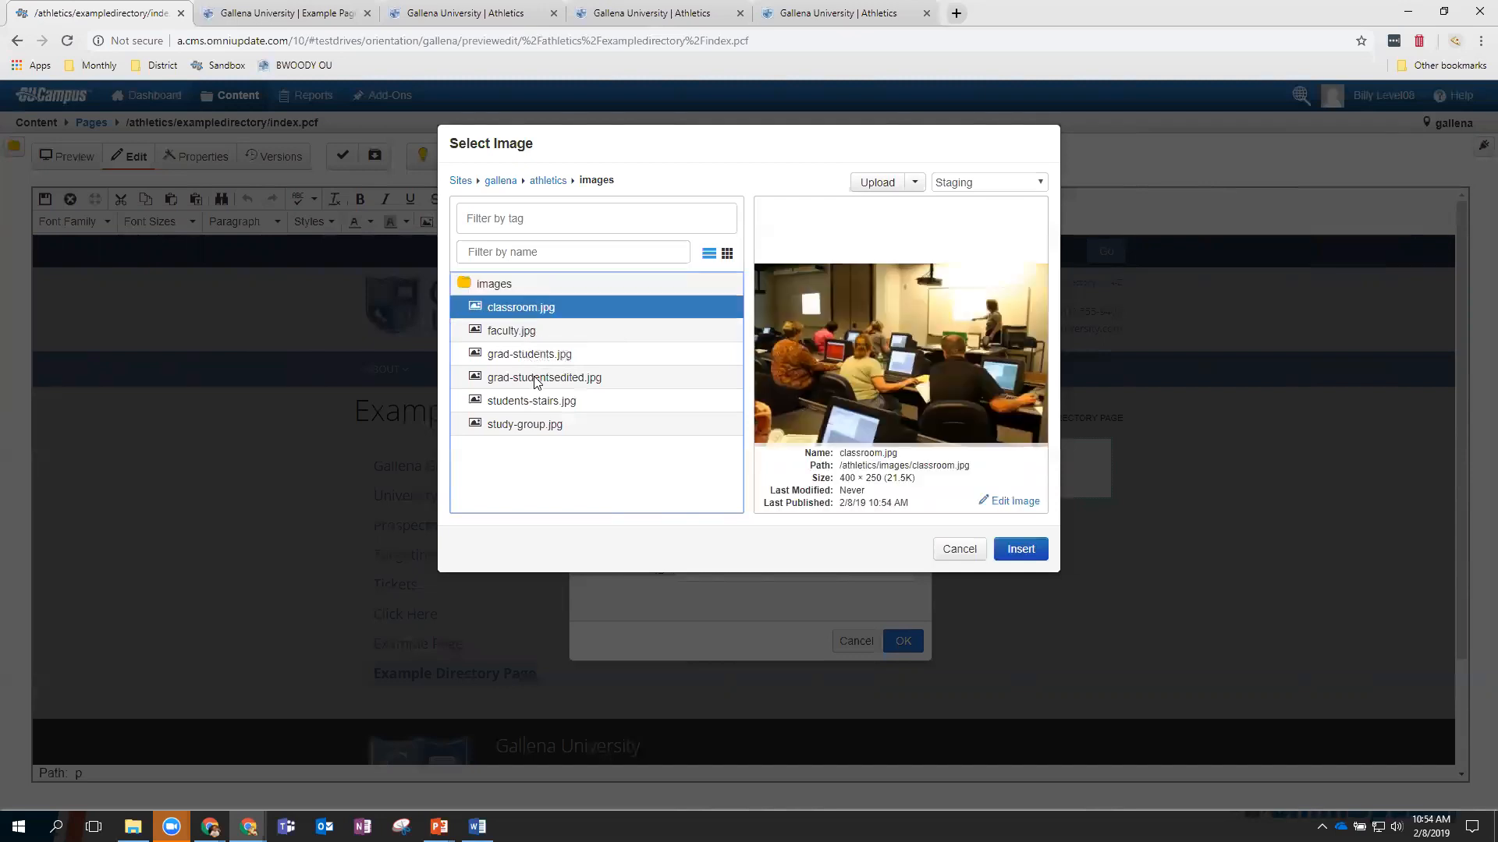
left_click(532, 357)
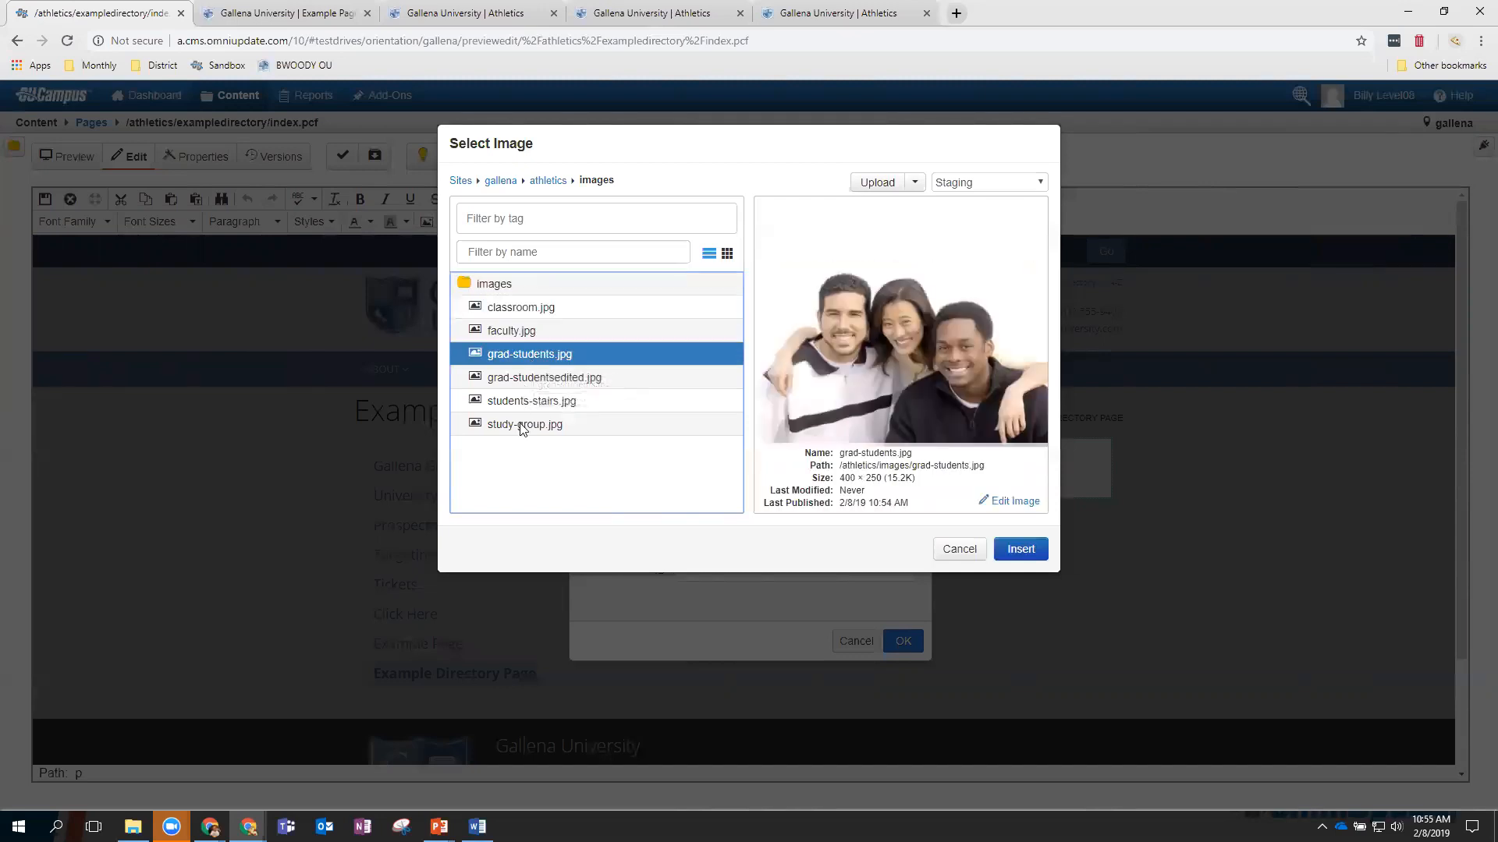
left_click(1012, 548)
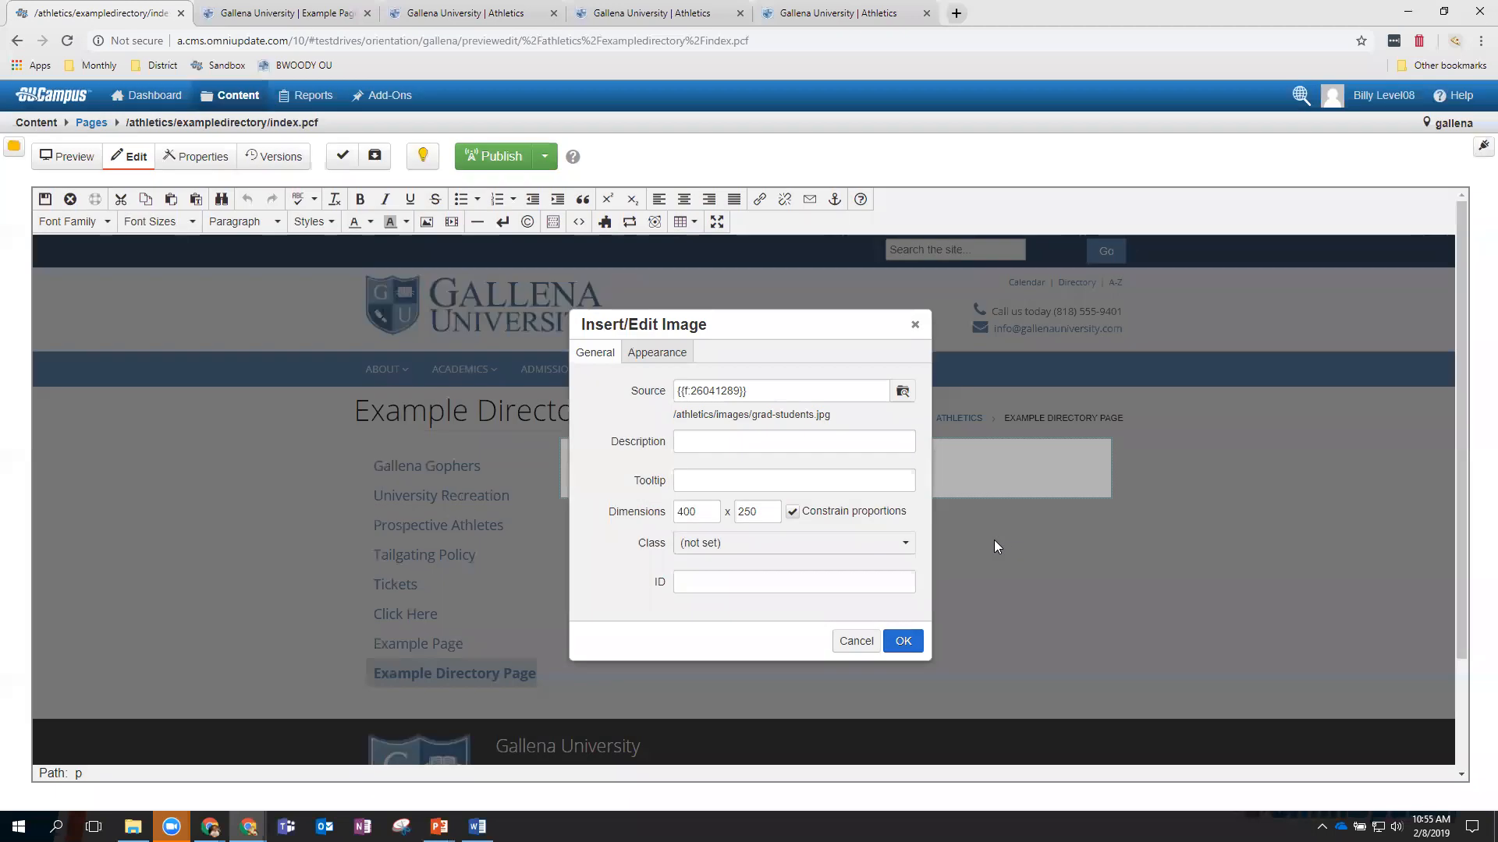
Describe the image as 'grad students', set width 200 (height 125), and insert it.
left_click(753, 446)
type("grad students")
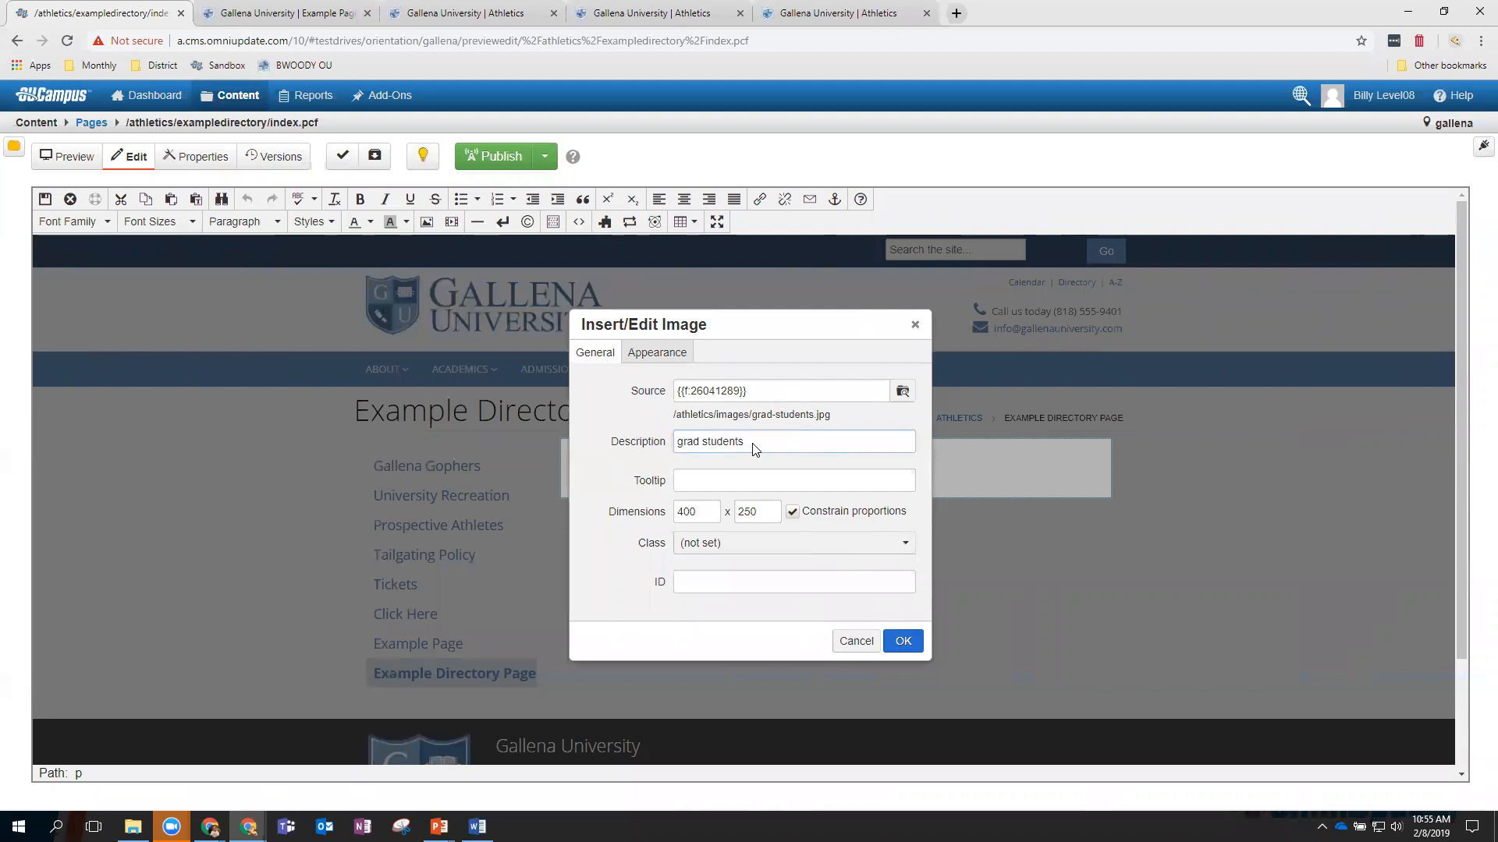
double_click(690, 518)
type("2")
left_click(751, 517)
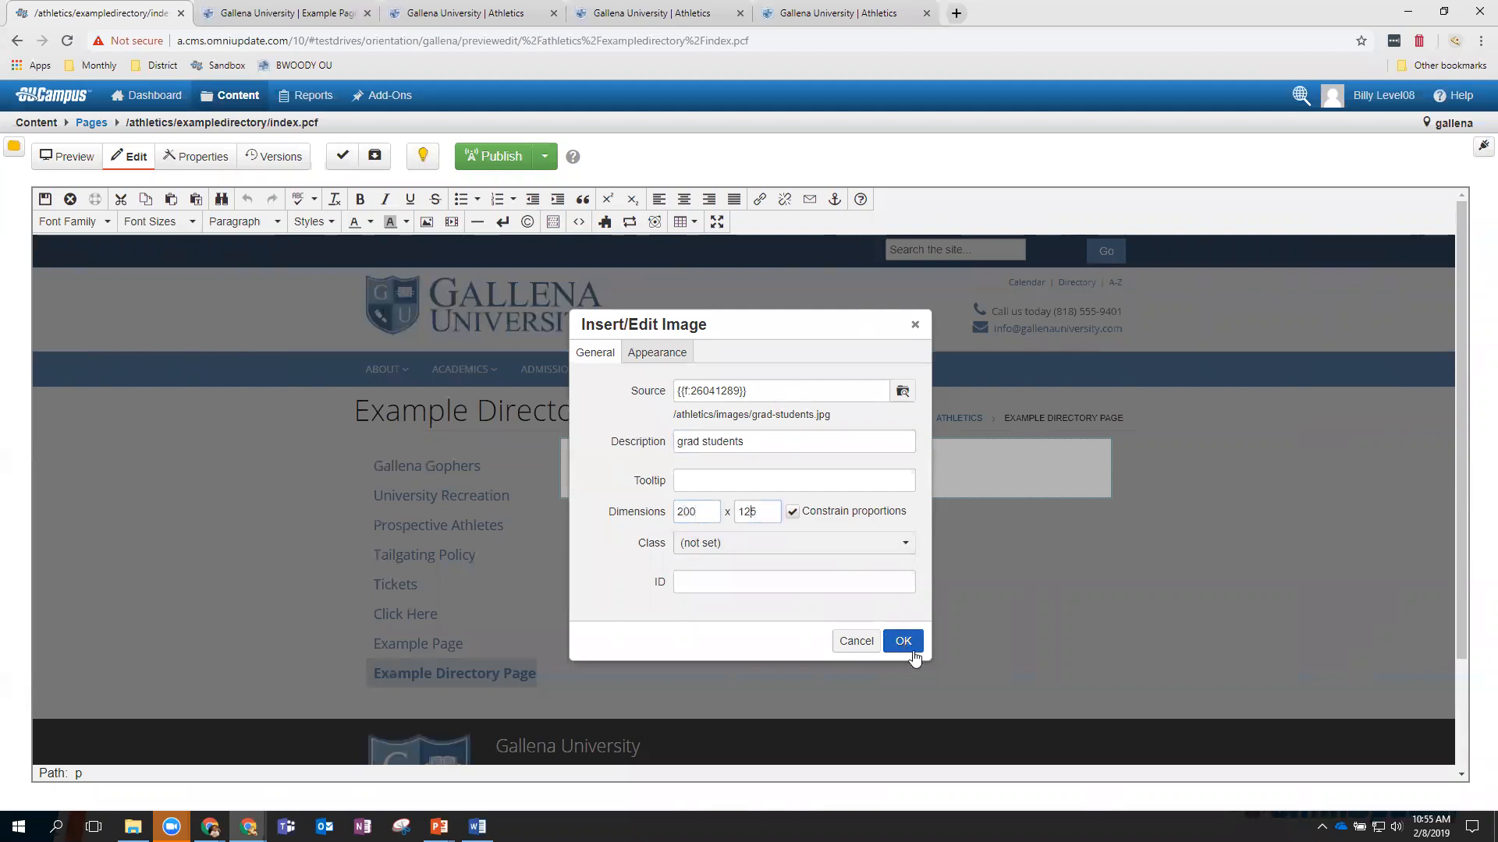
left_click(904, 642)
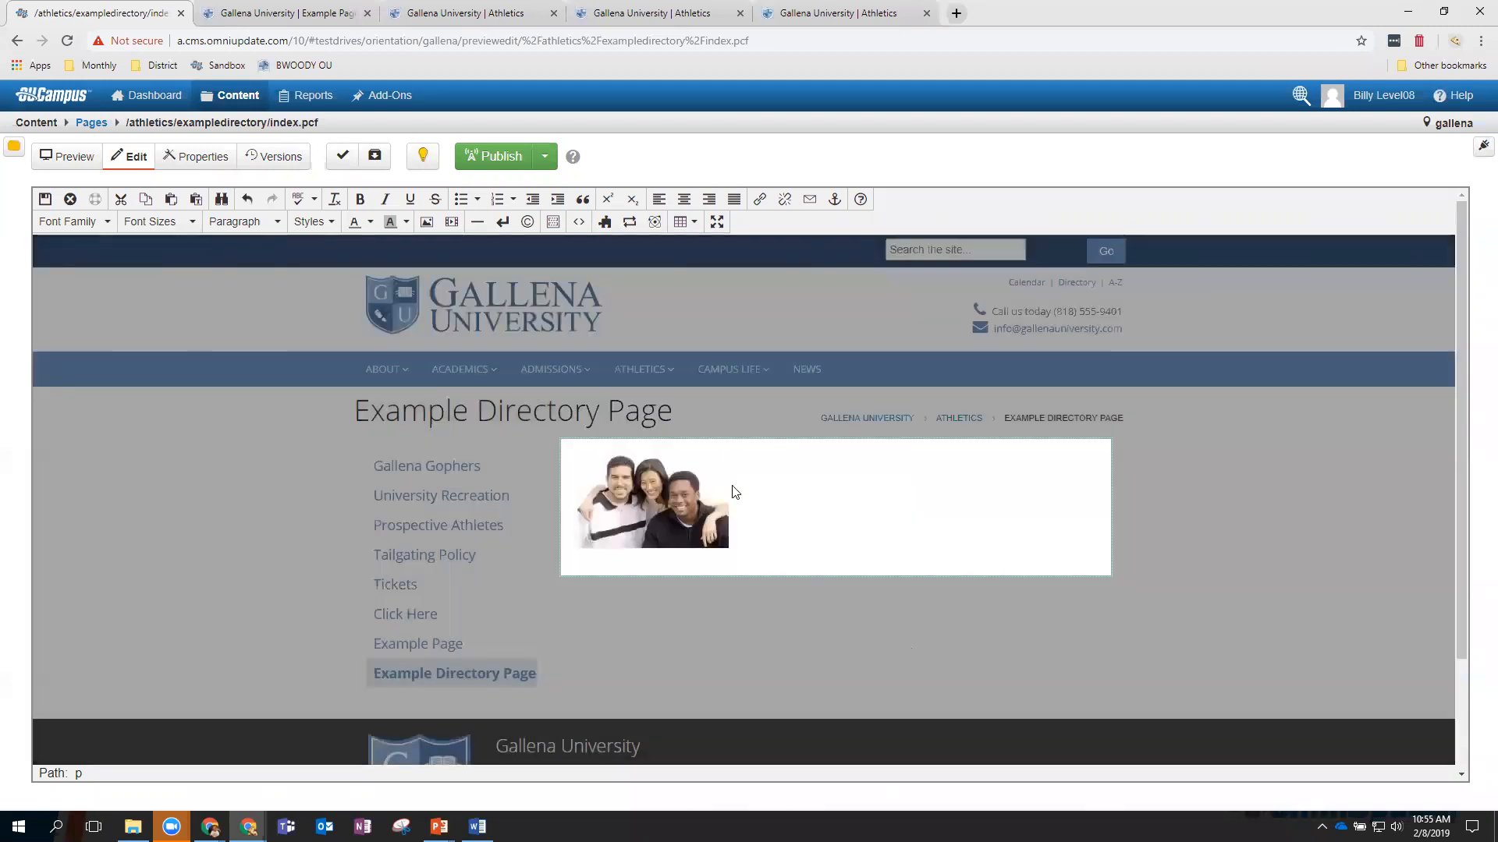
Add a new line below the photo and upload media.jpg from sample-images to the campus images.
key("Return")
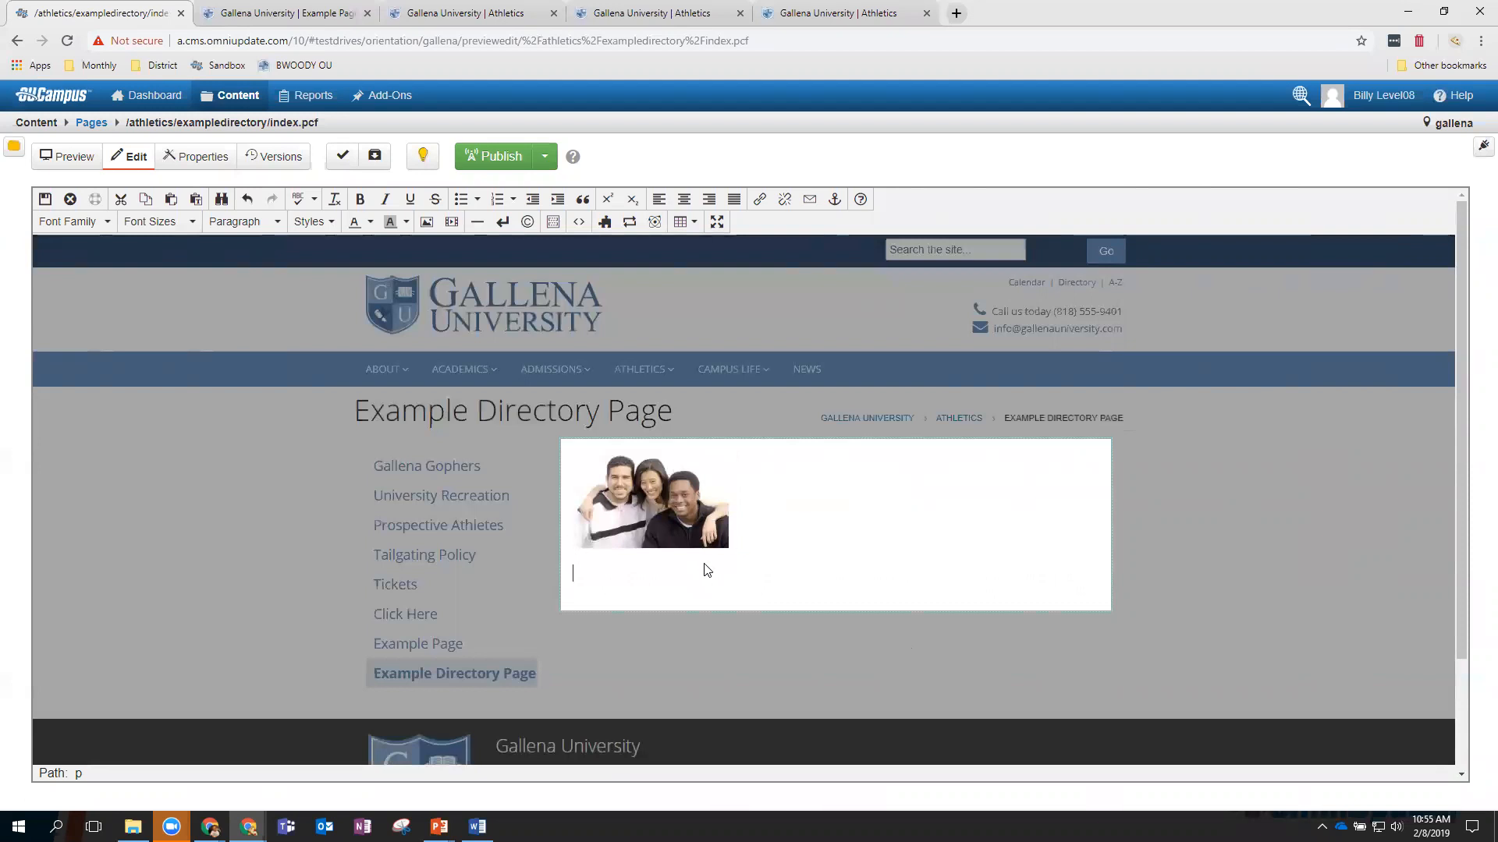
left_click(426, 221)
left_click(902, 392)
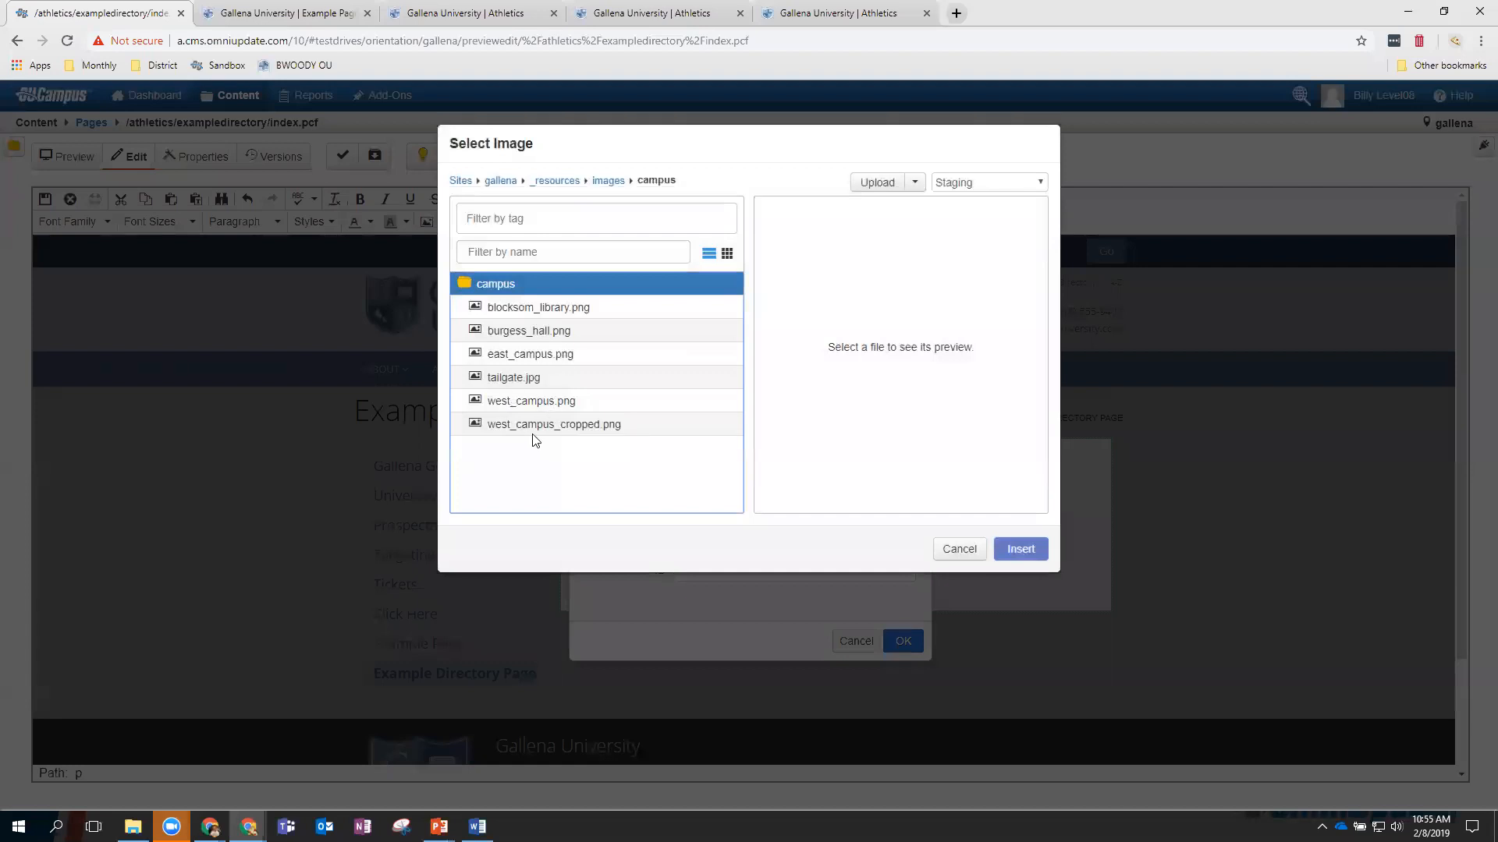
left_click(874, 186)
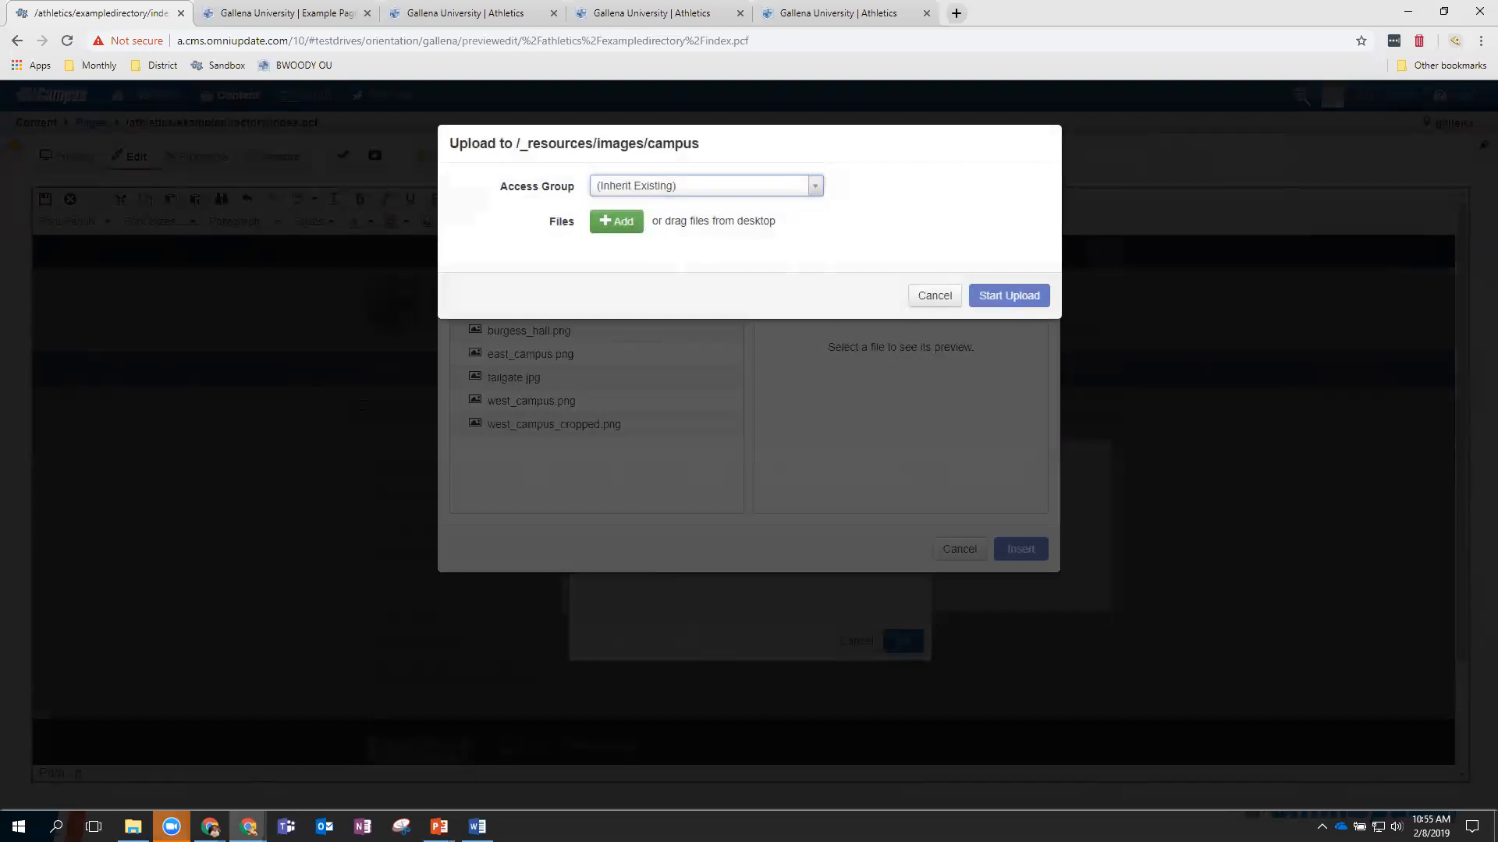
left_click(133, 827)
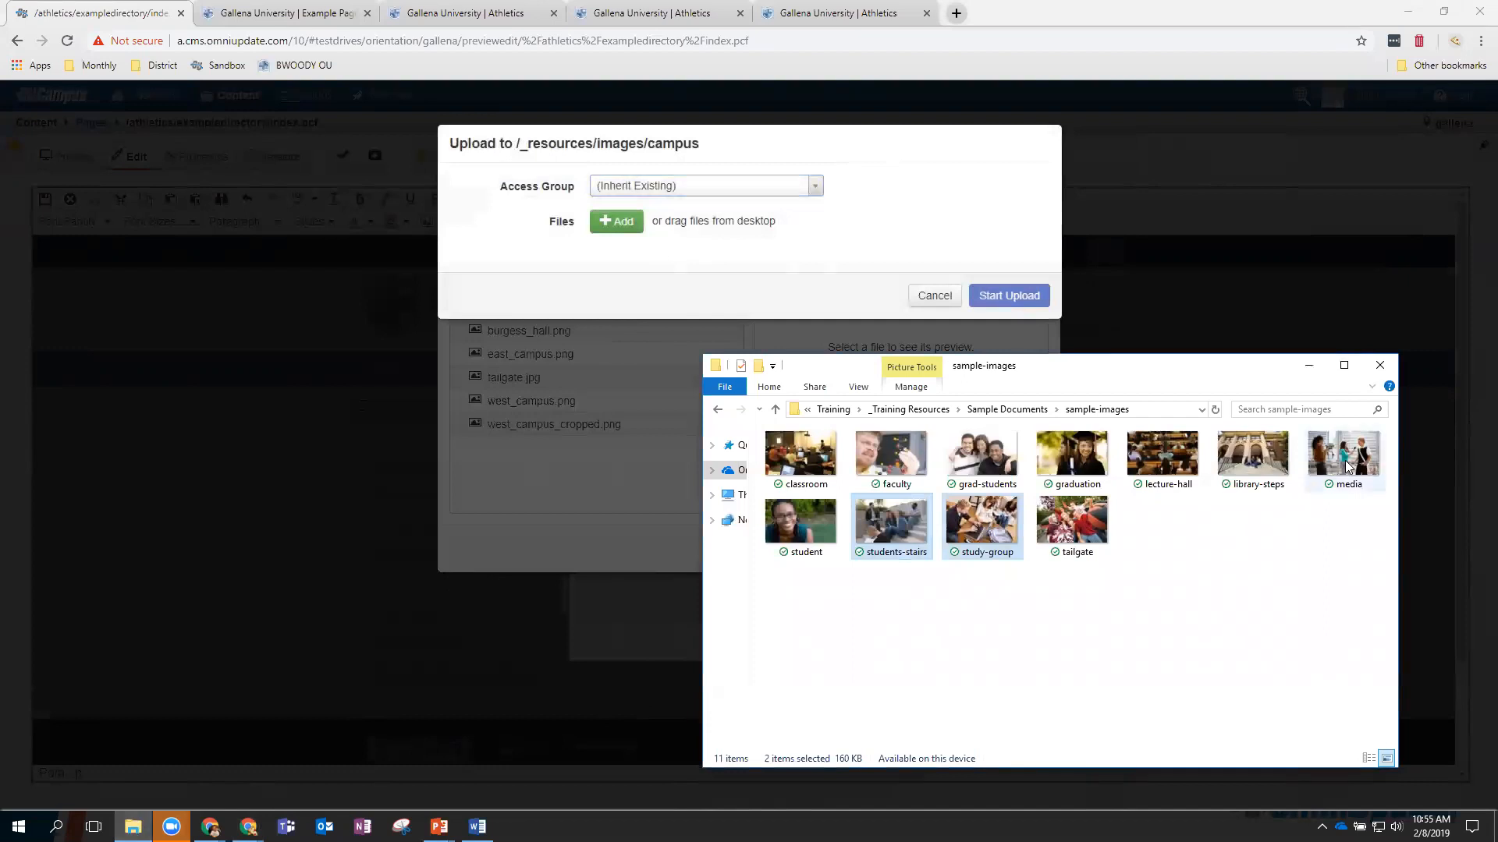
left_click_drag(1348, 466, 763, 272)
left_click(1024, 344)
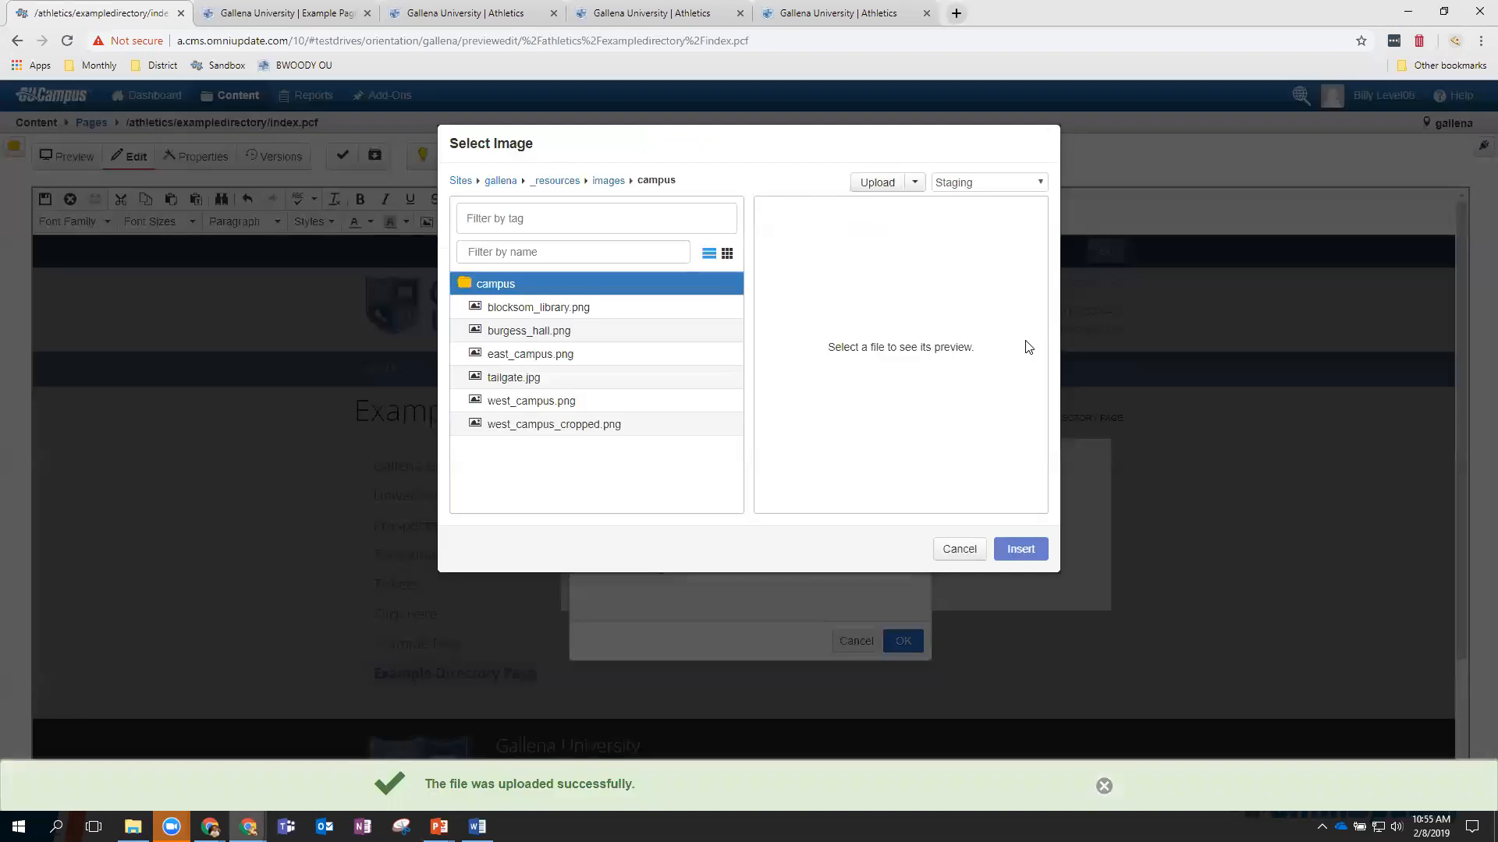
Insert the uploaded media photo with description 'media', then save and exit the page.
left_click(1032, 557)
left_click(724, 450)
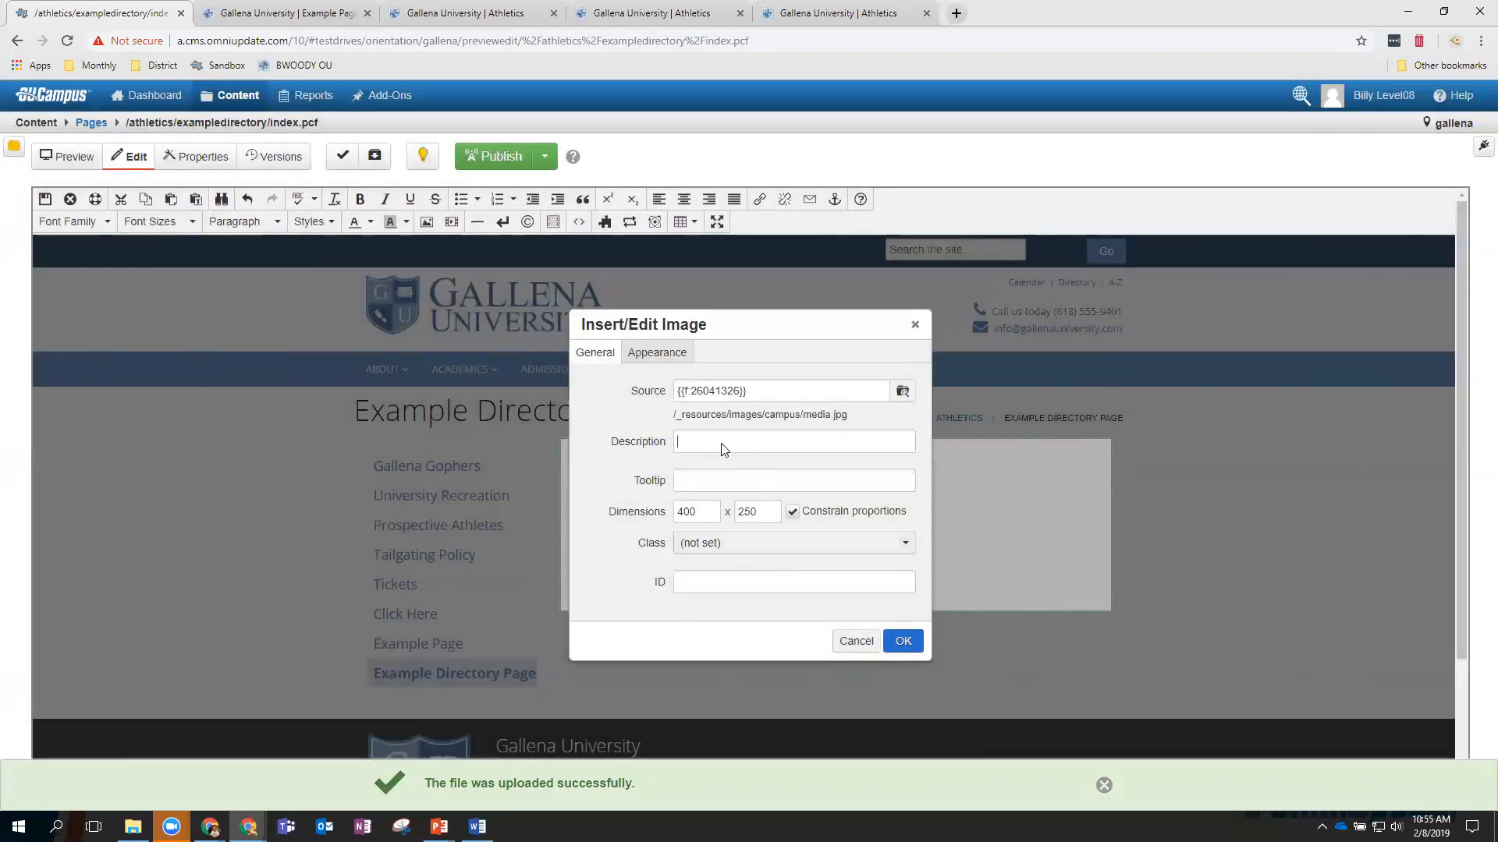
type("media")
left_click(904, 642)
scroll(920, 566, "down", 1)
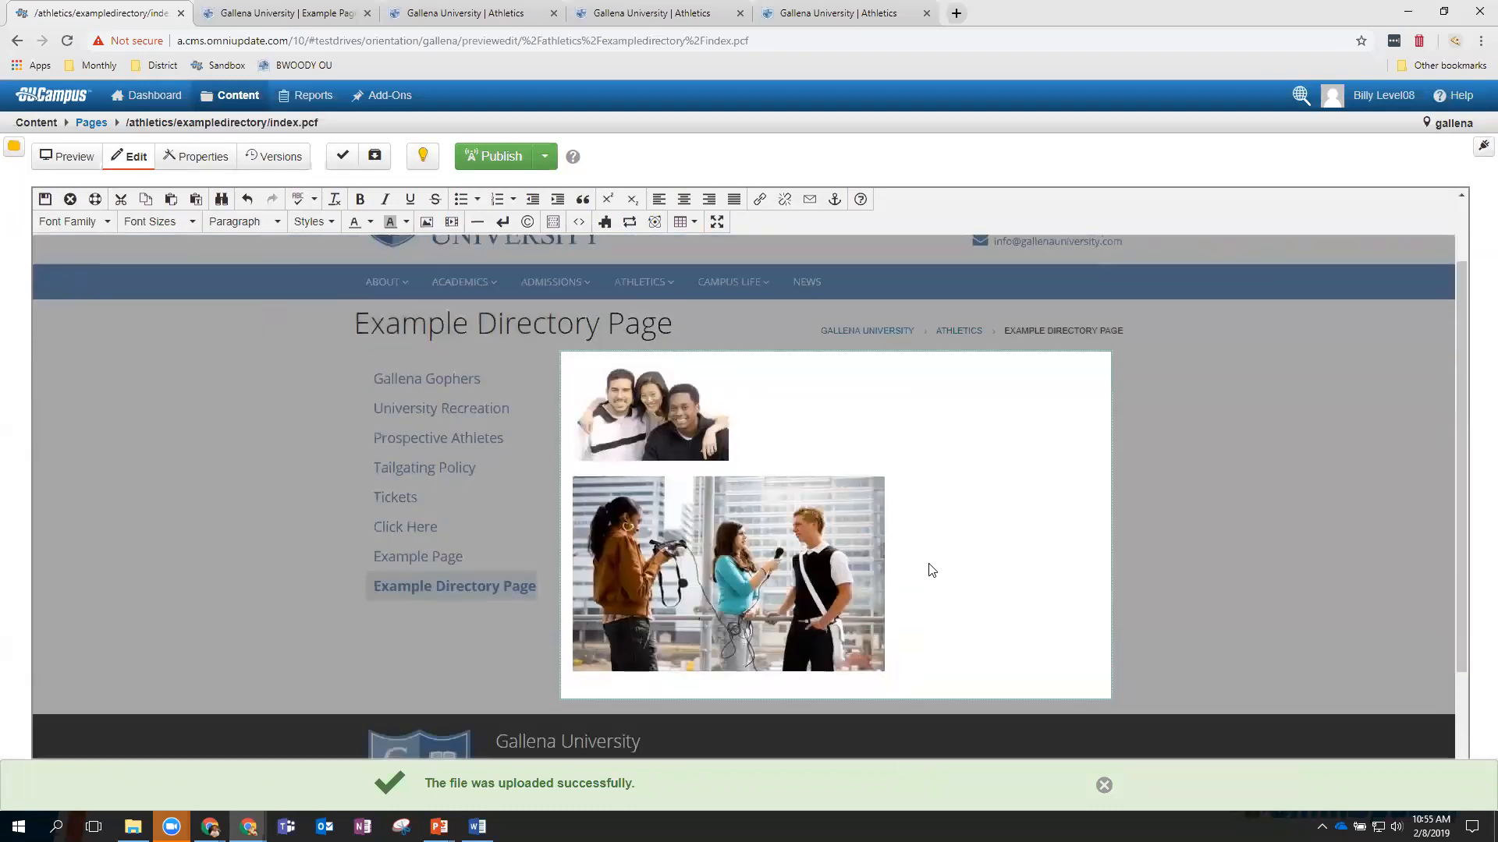
scroll(930, 569, "down", 1)
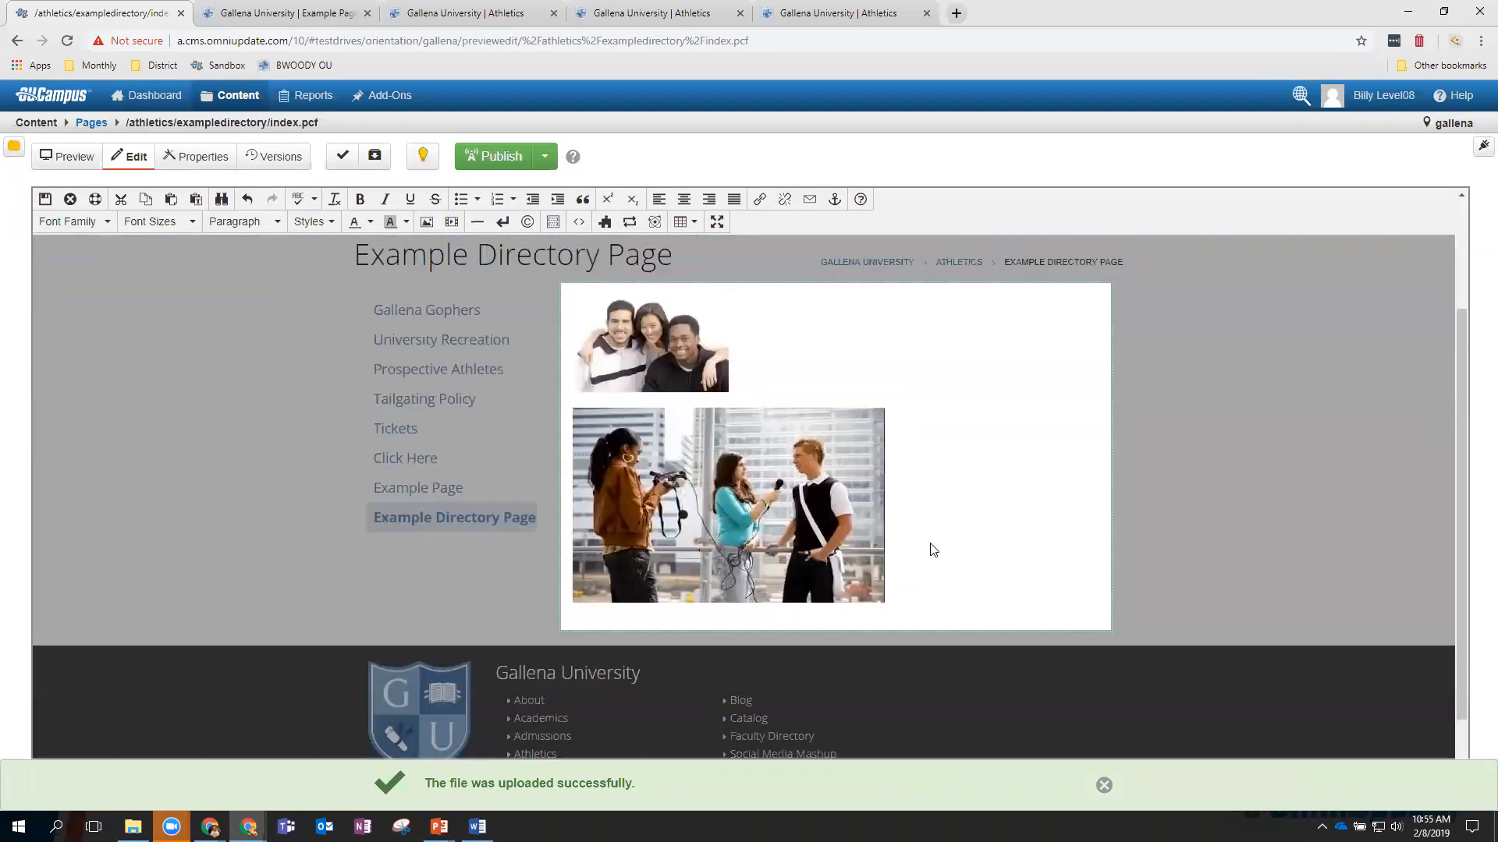
left_click(45, 201)
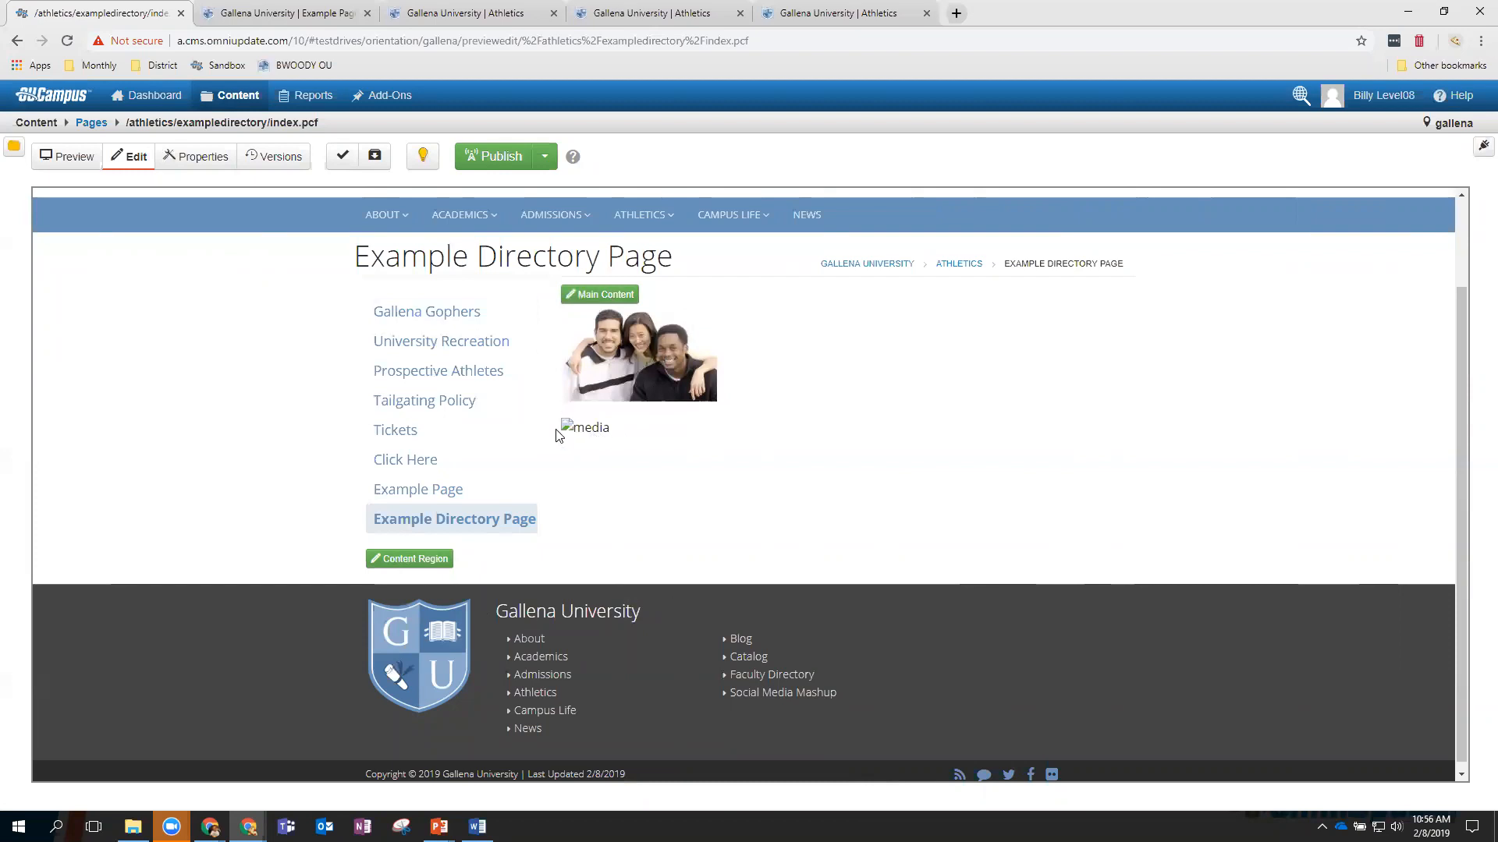
Publish the Example Directory Page, then reload and preview it showing the media photo.
left_click(490, 163)
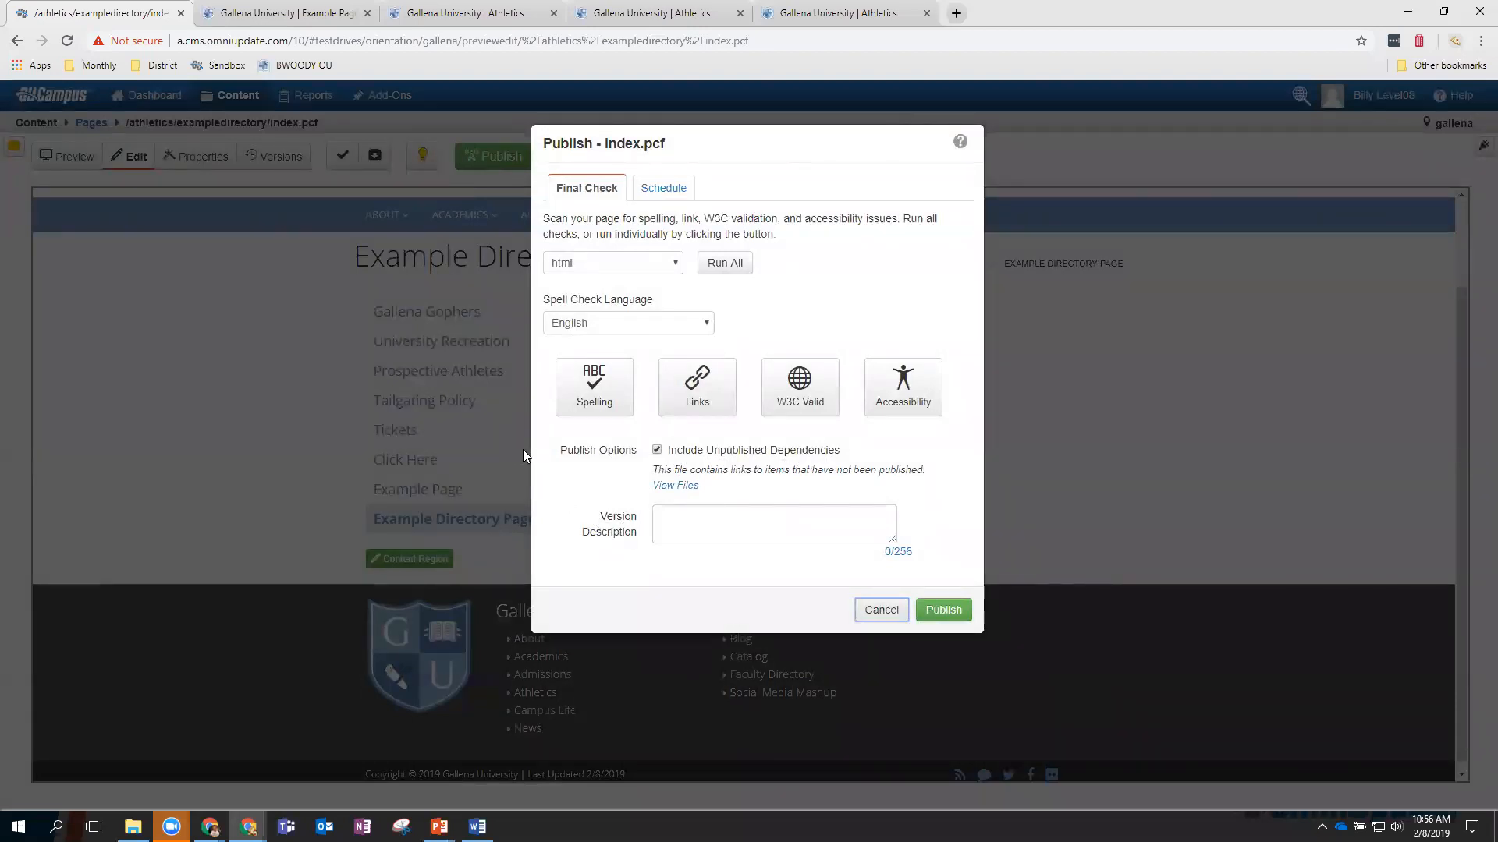
left_click(943, 611)
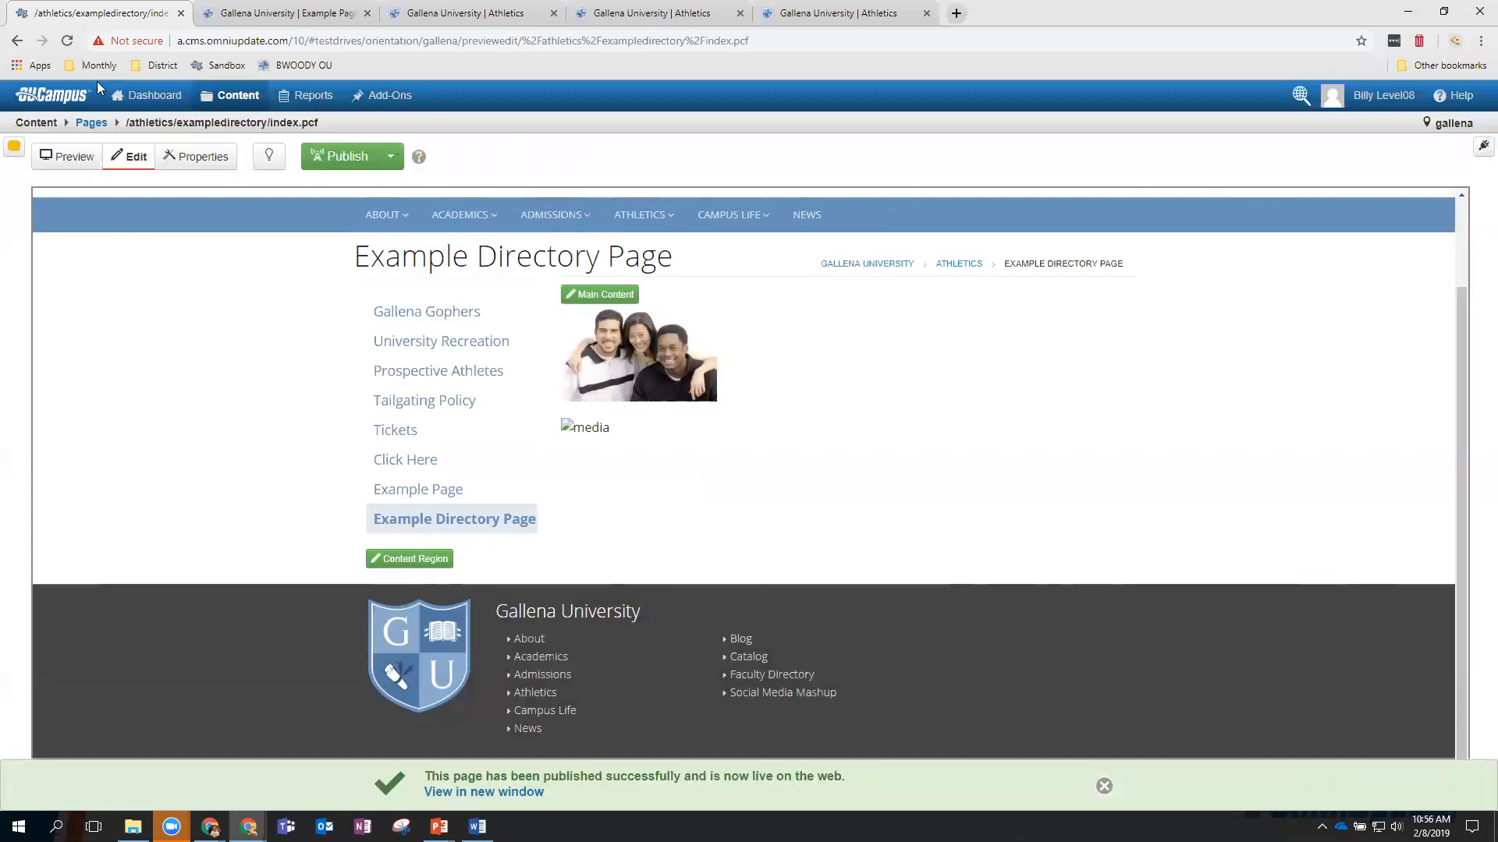
left_click(67, 41)
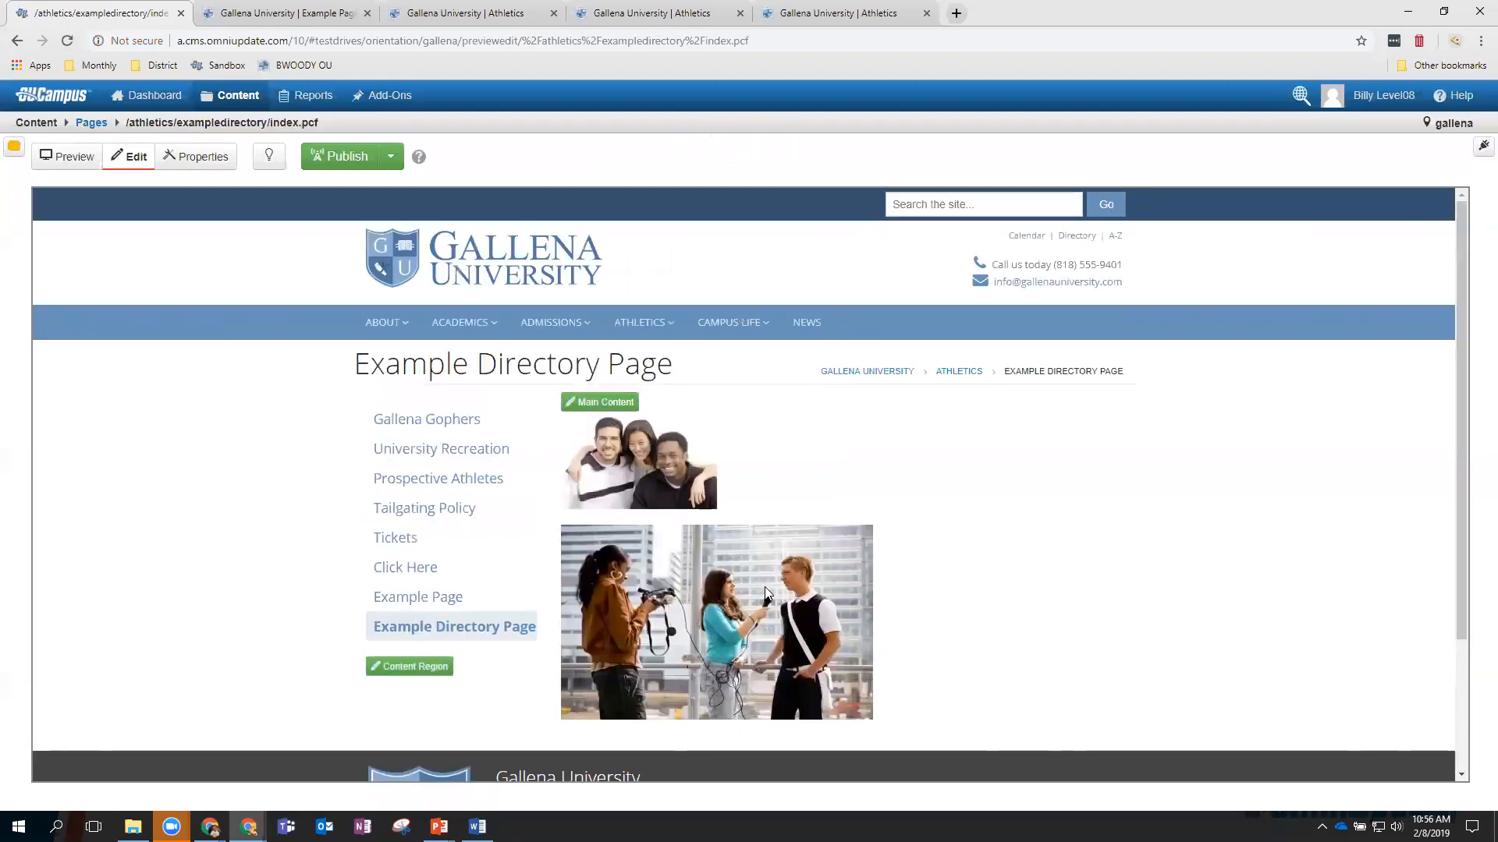
scroll(765, 586, "down", 2)
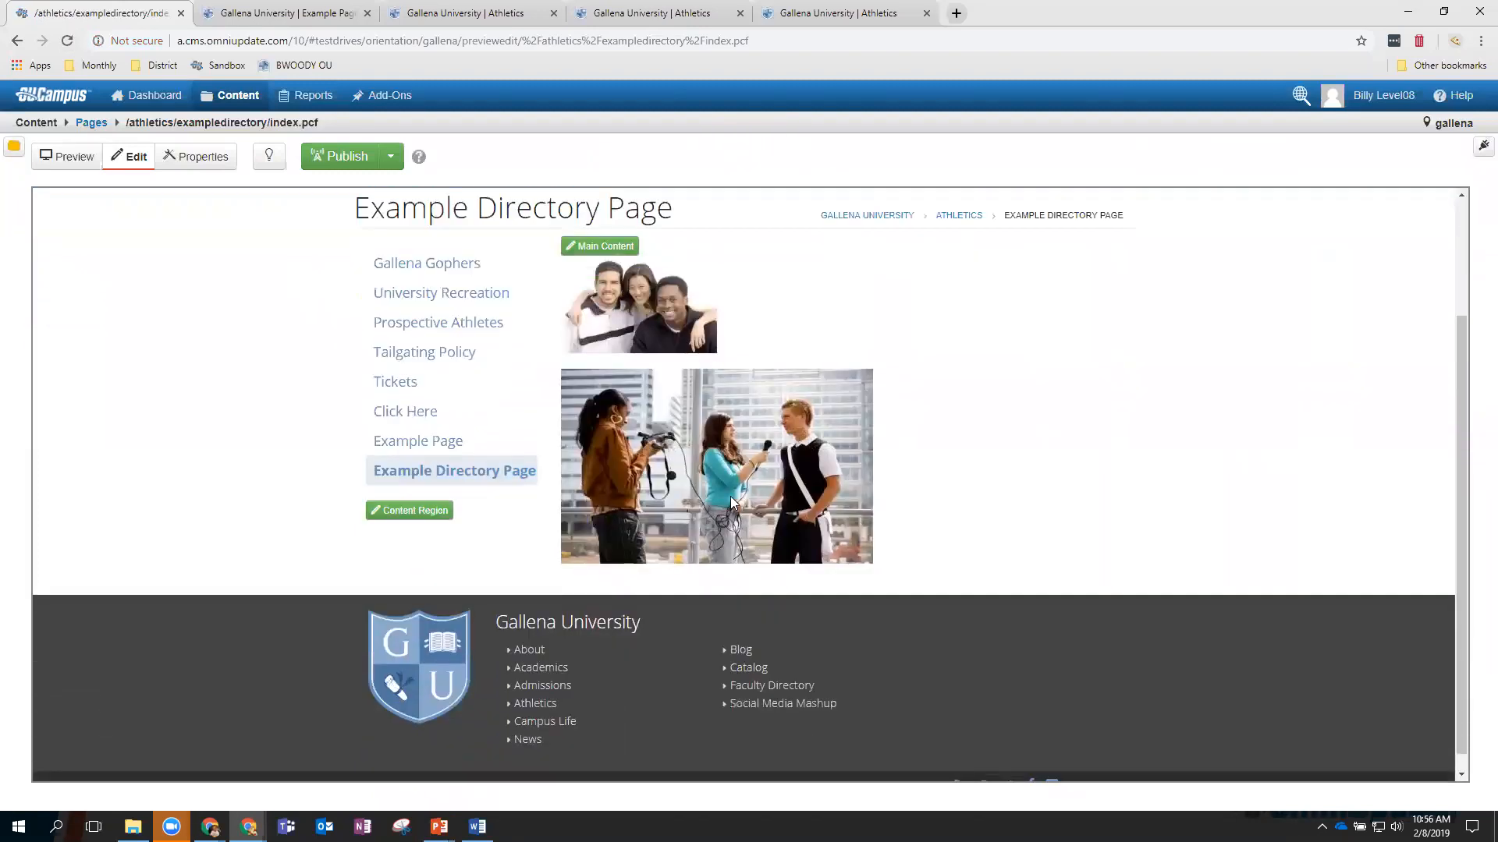
left_click(66, 156)
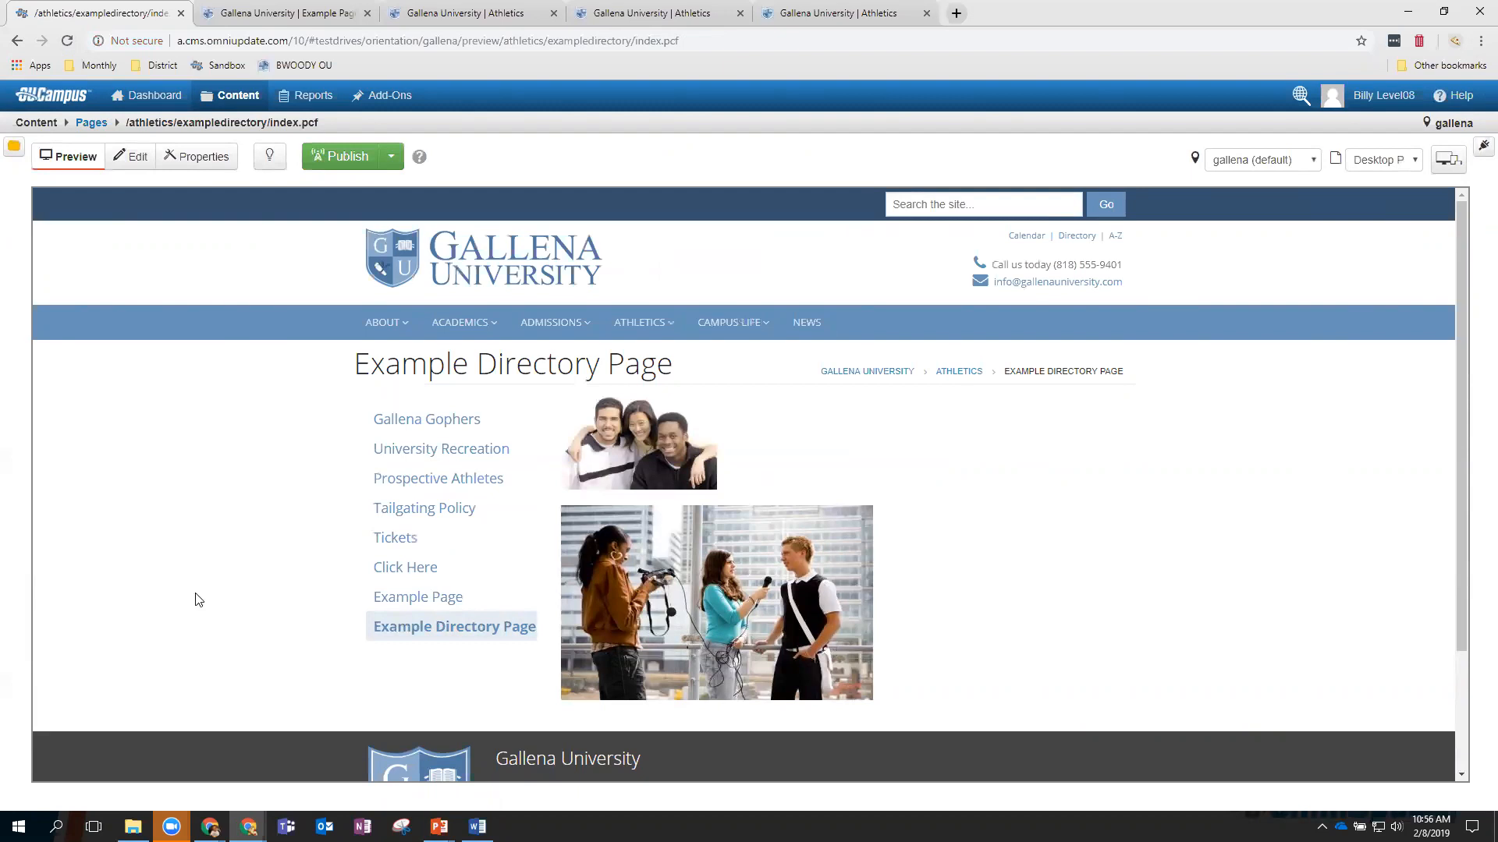
Go to Content > Assets, listing 12 assets, and open the New Asset dialog.
mouse_move(236, 104)
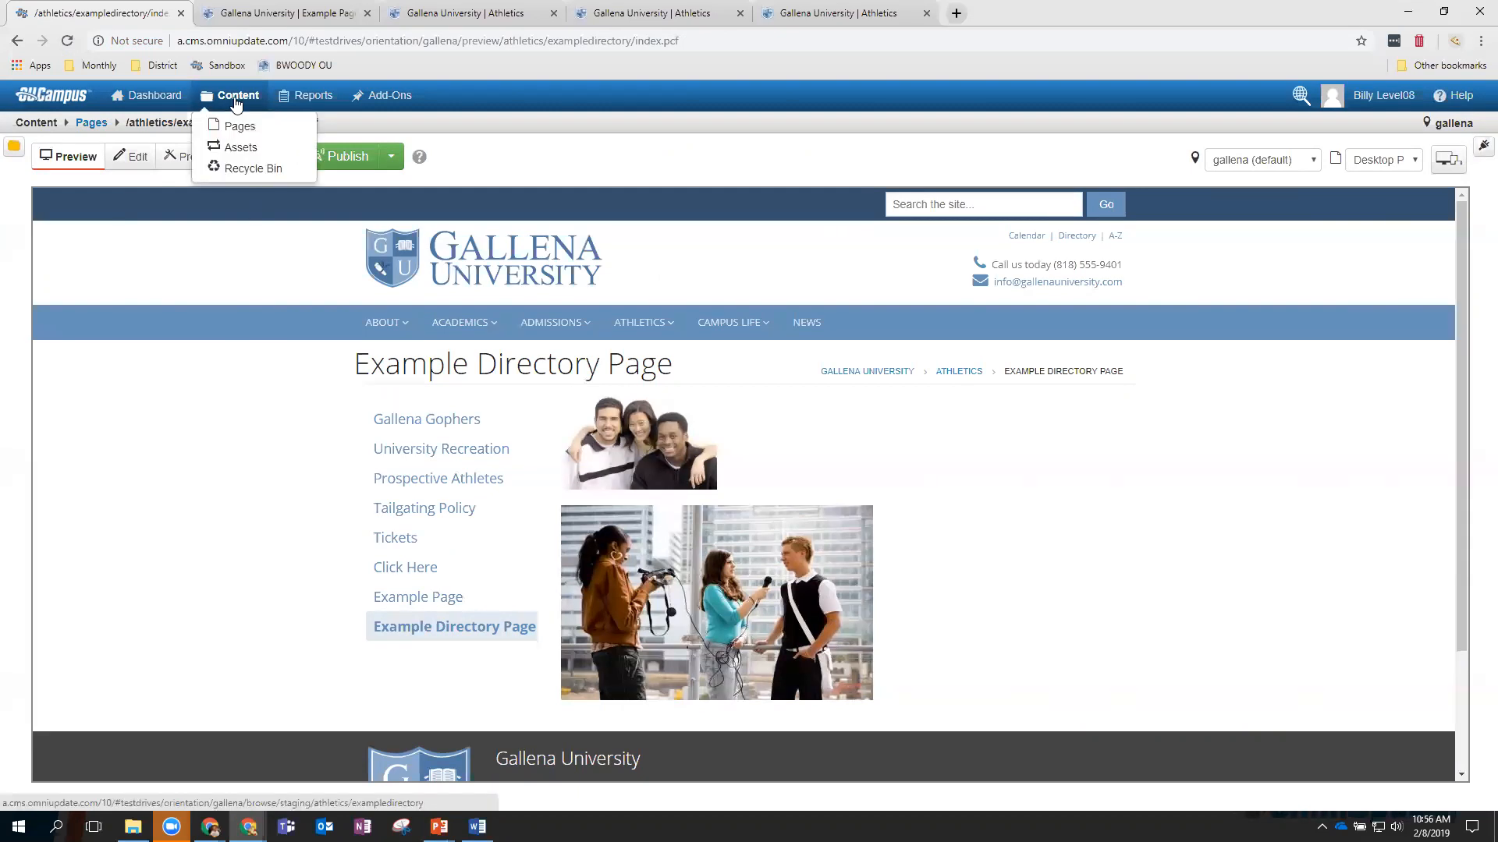
left_click(244, 149)
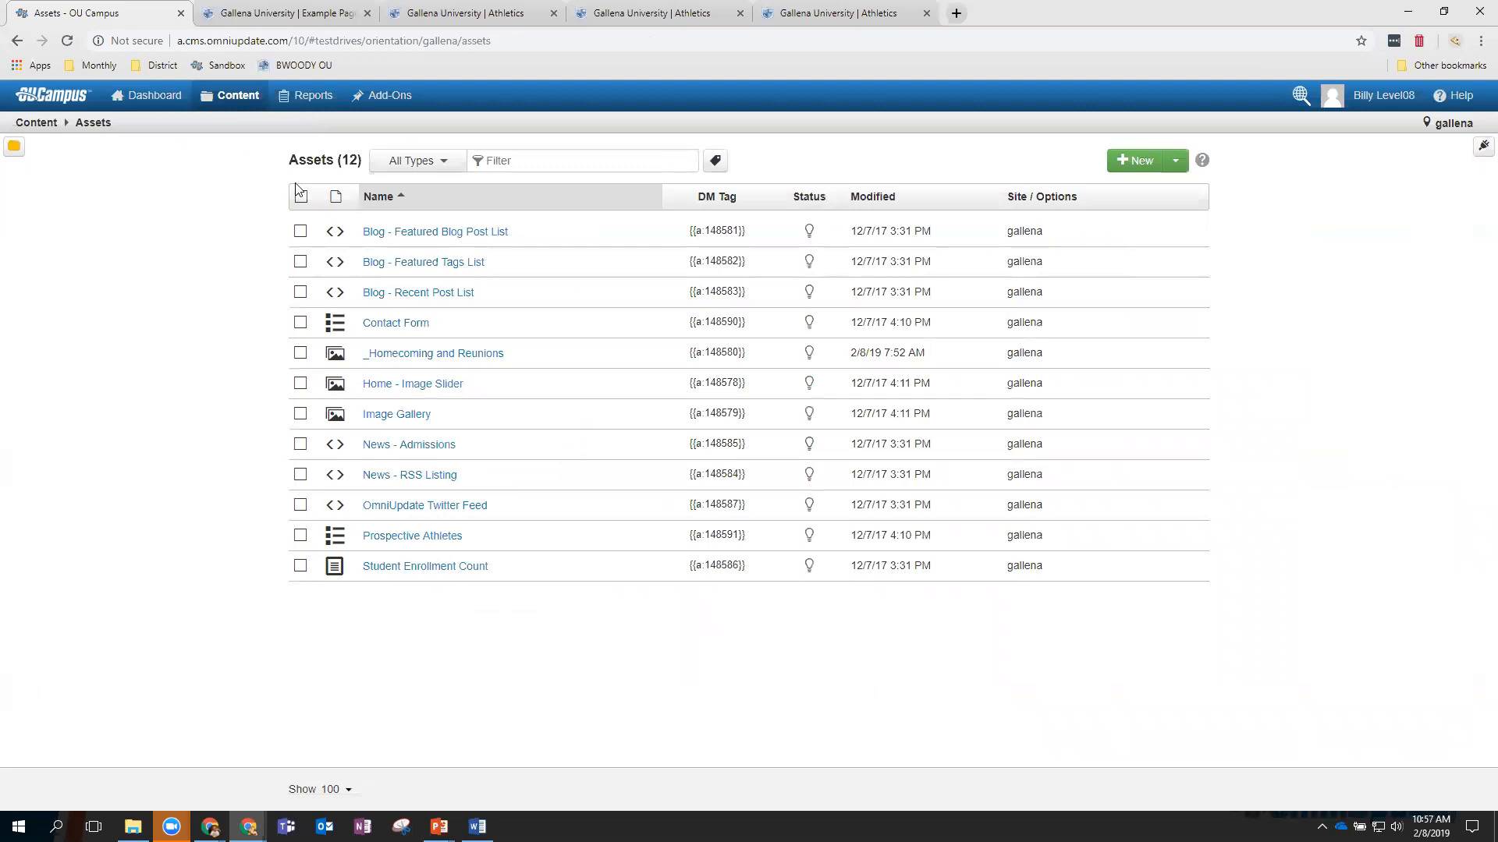
left_click(1131, 162)
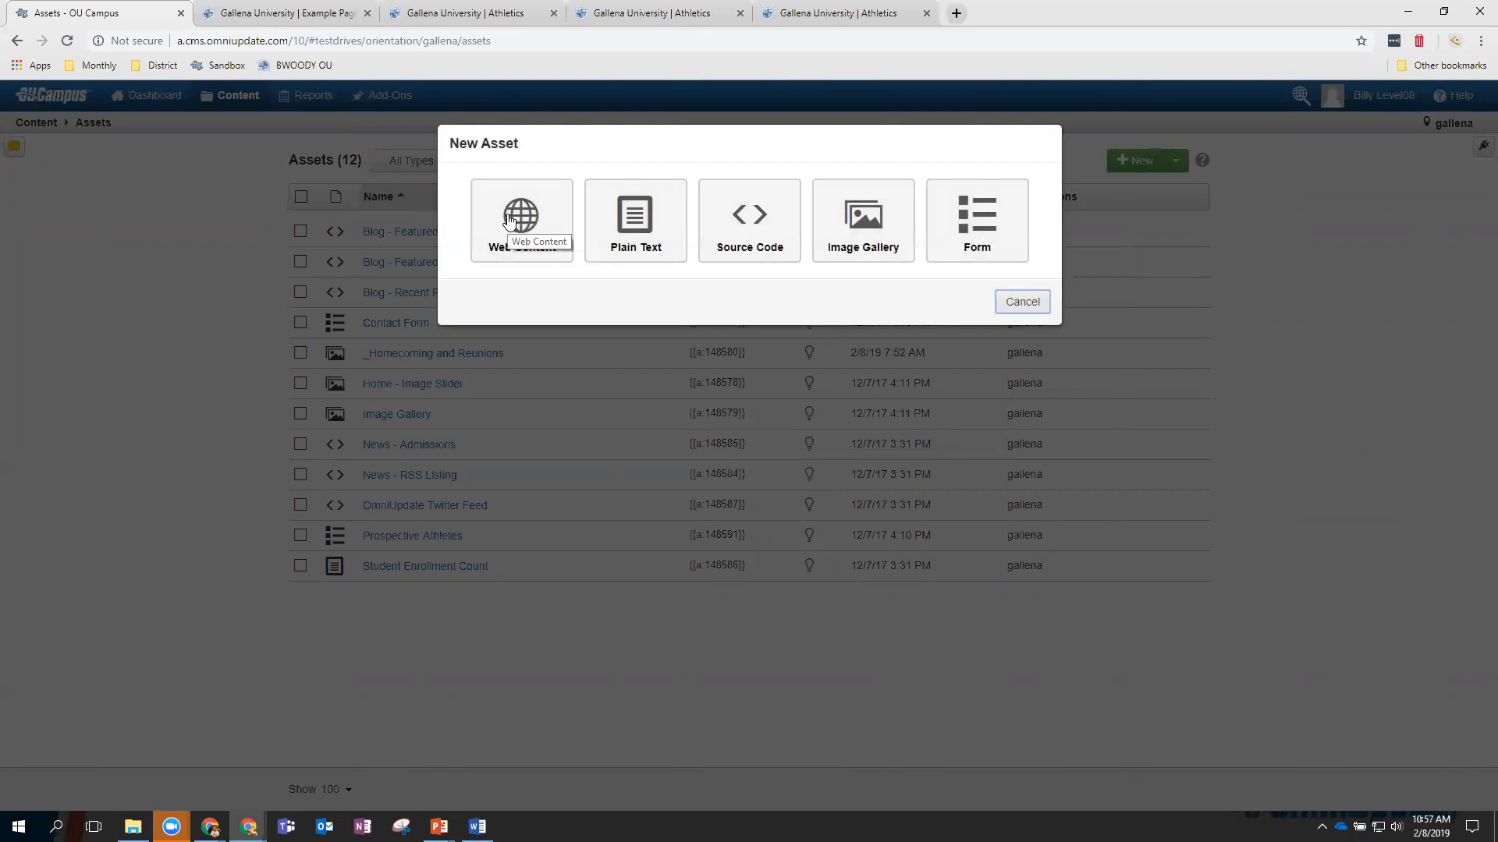
Choose a Web Content asset named 'Tuition' with the description 'Rates'.
left_click(508, 219)
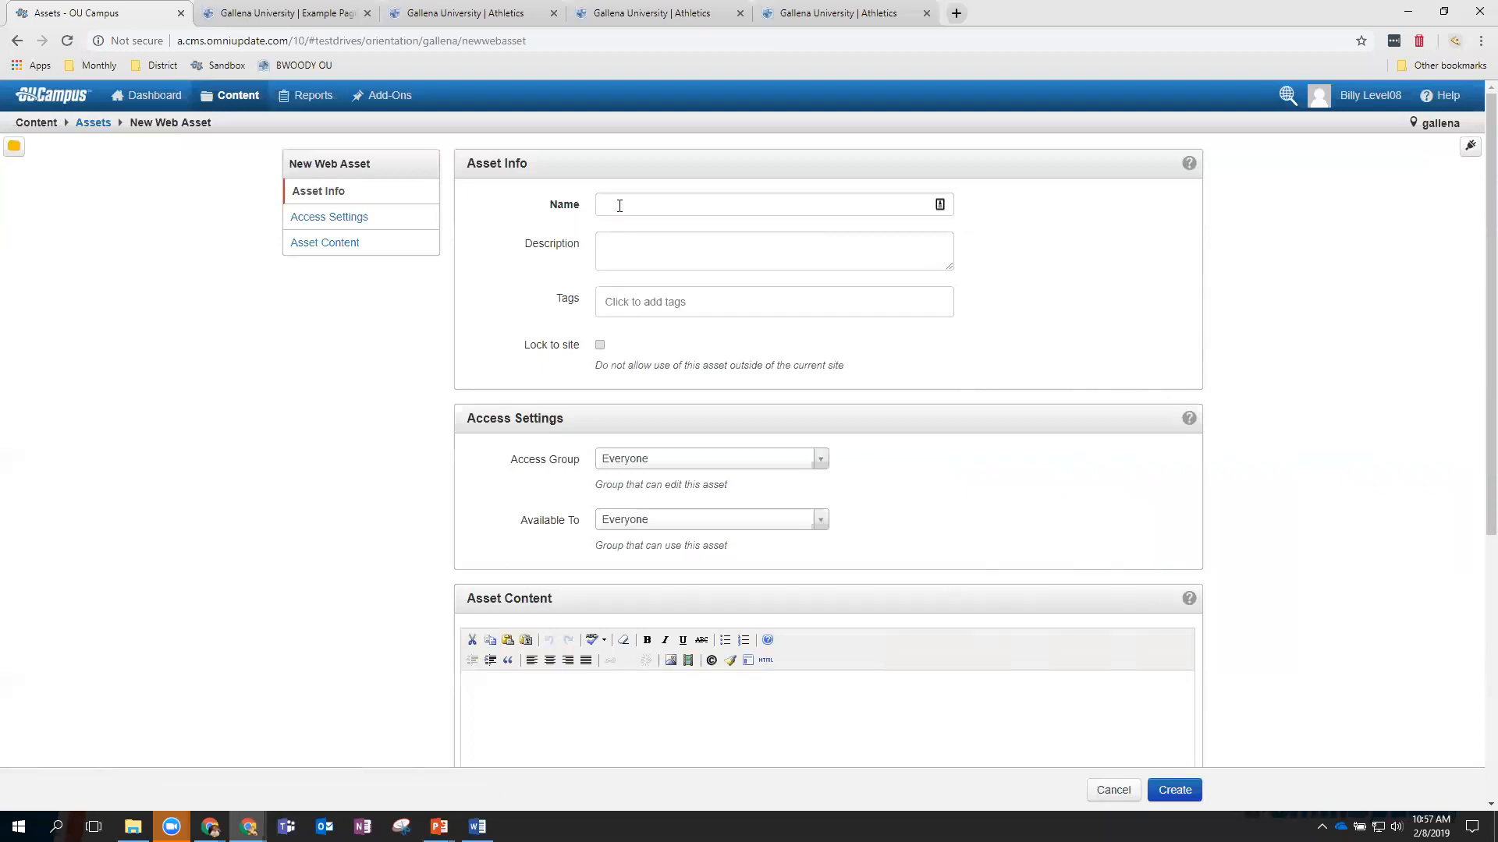
left_click(619, 206)
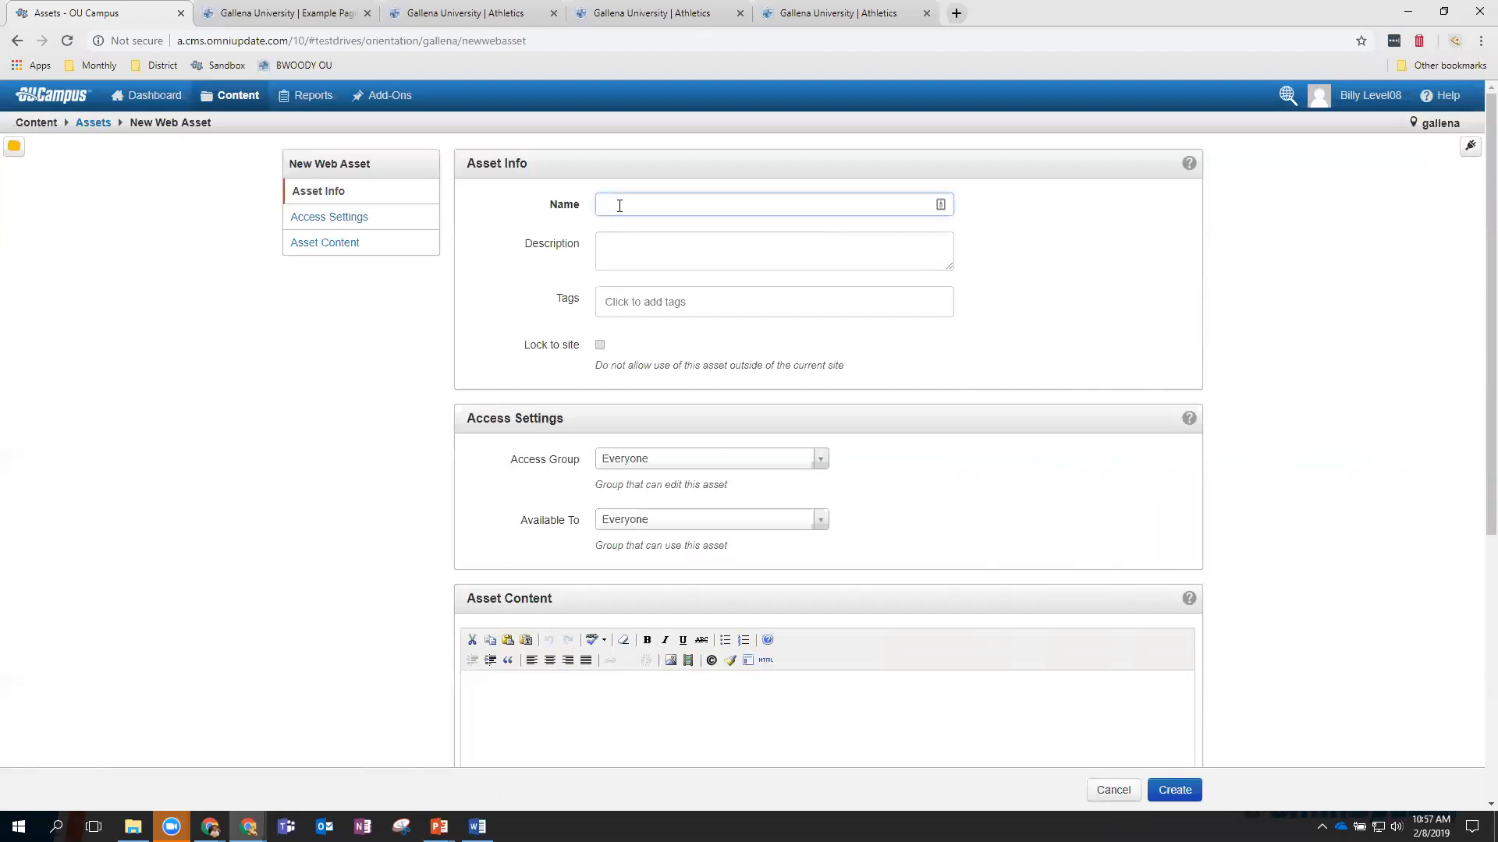
type("Tuition")
left_click(619, 247)
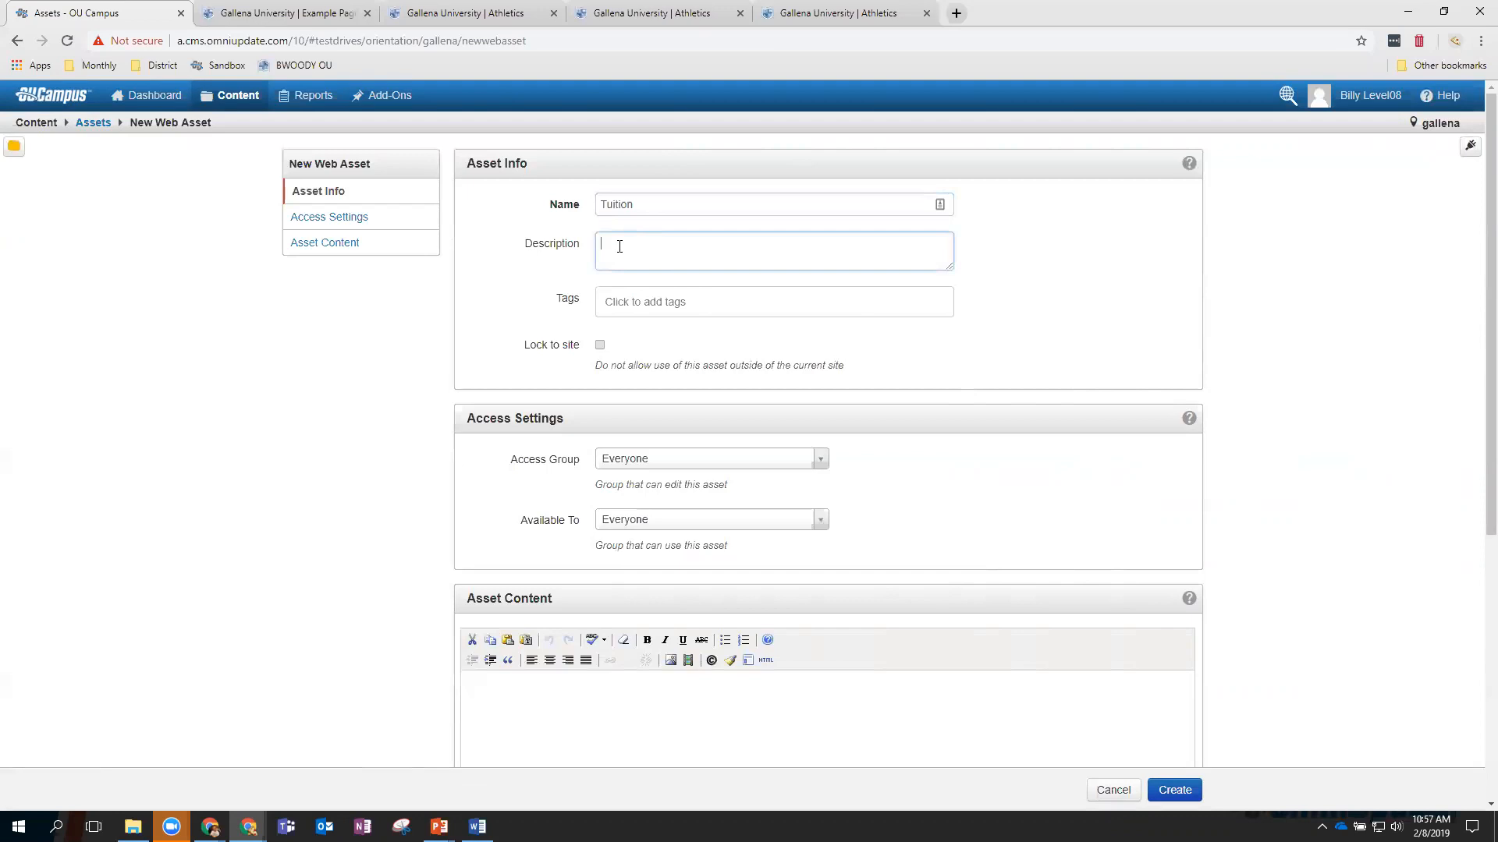
type("Rates")
Tag the asset 'training' and keep Everyone as its access group.
left_click(625, 307)
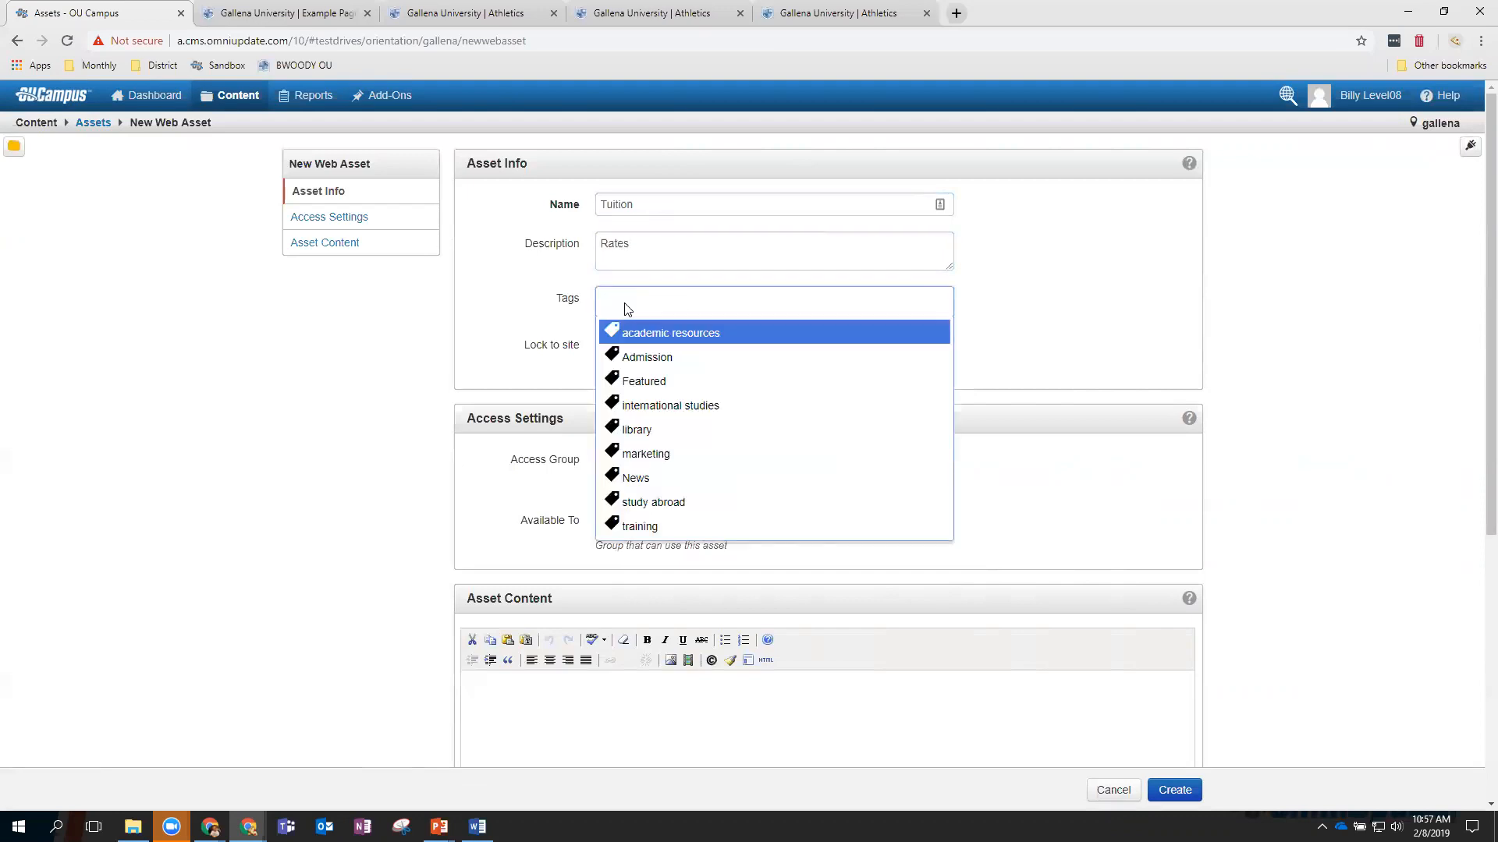
type("traini")
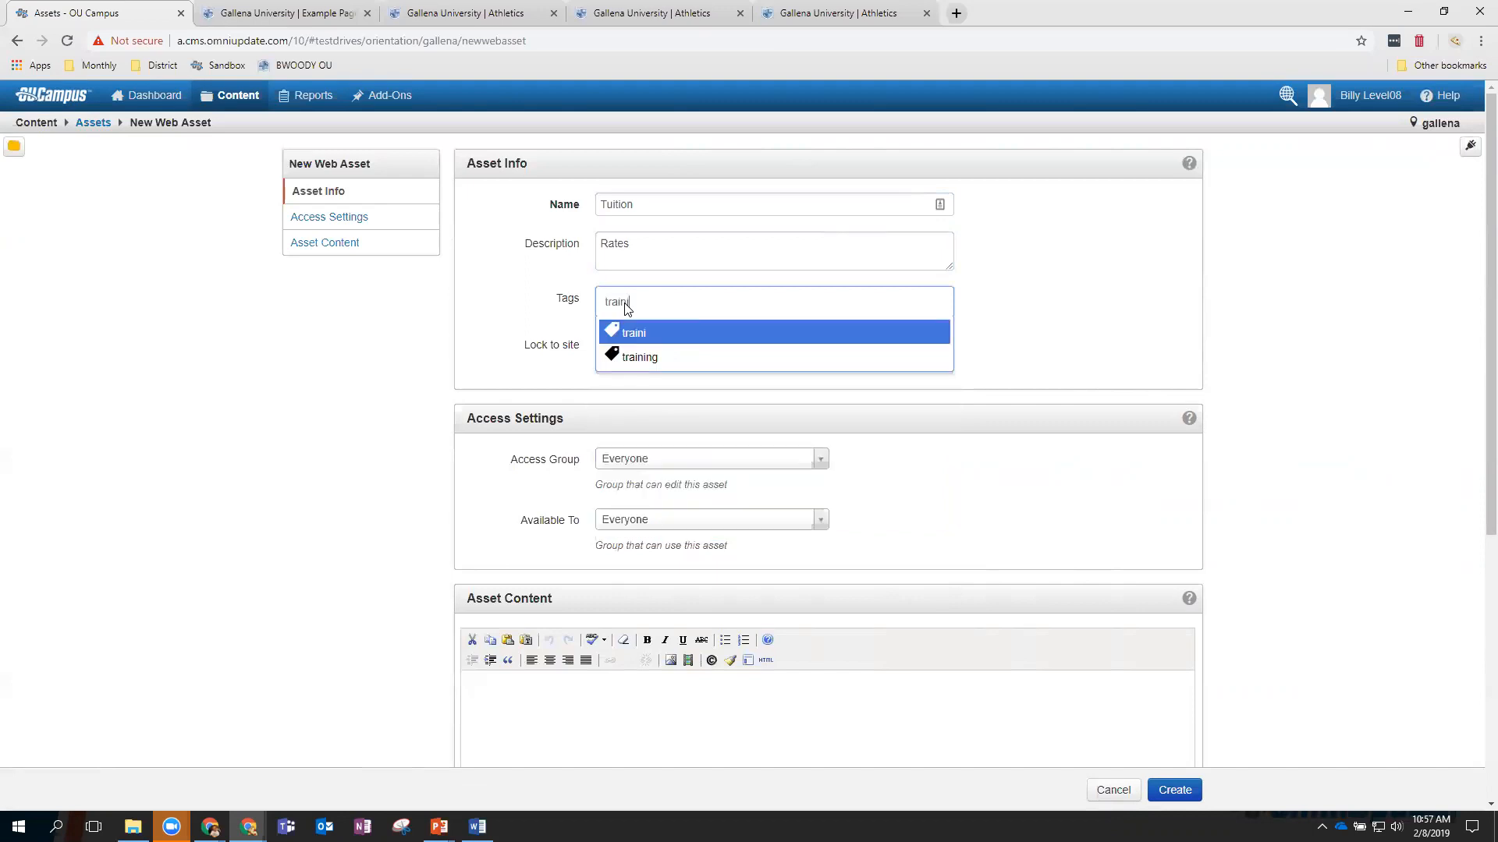
left_click(631, 359)
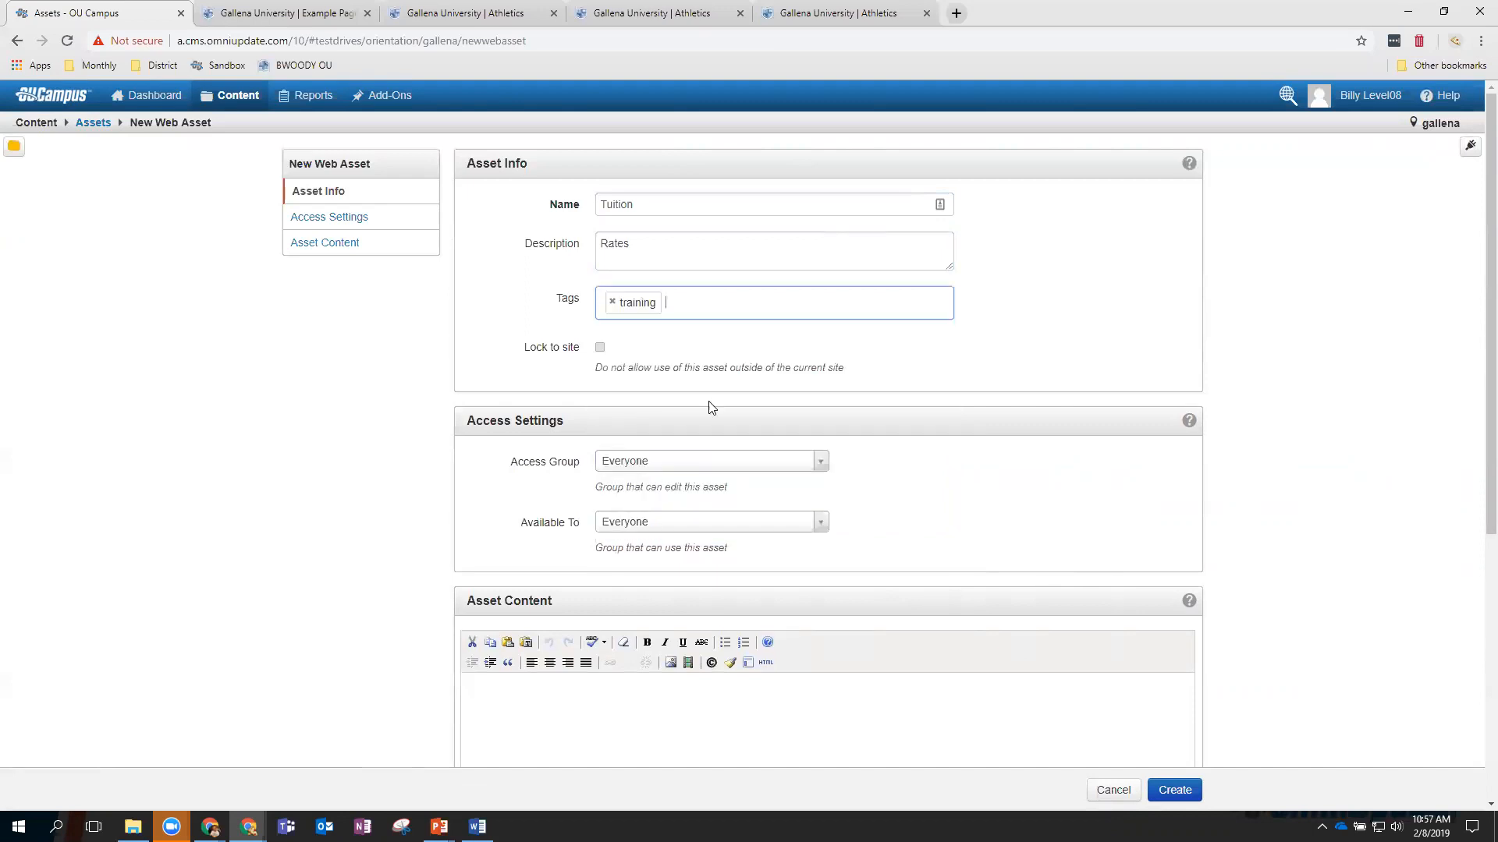
scroll(554, 468, "down", 1)
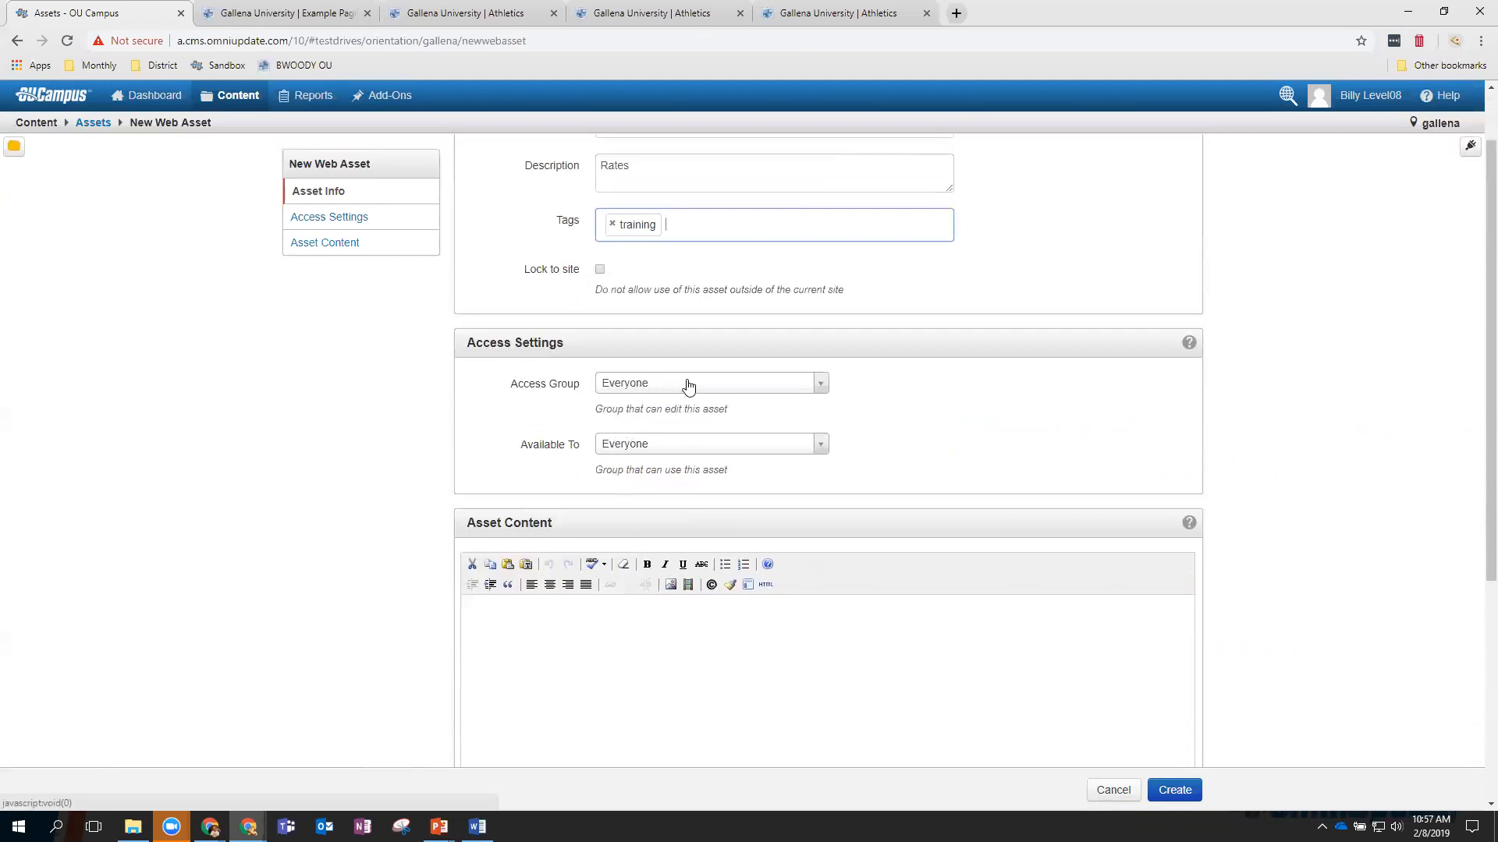
left_click(659, 384)
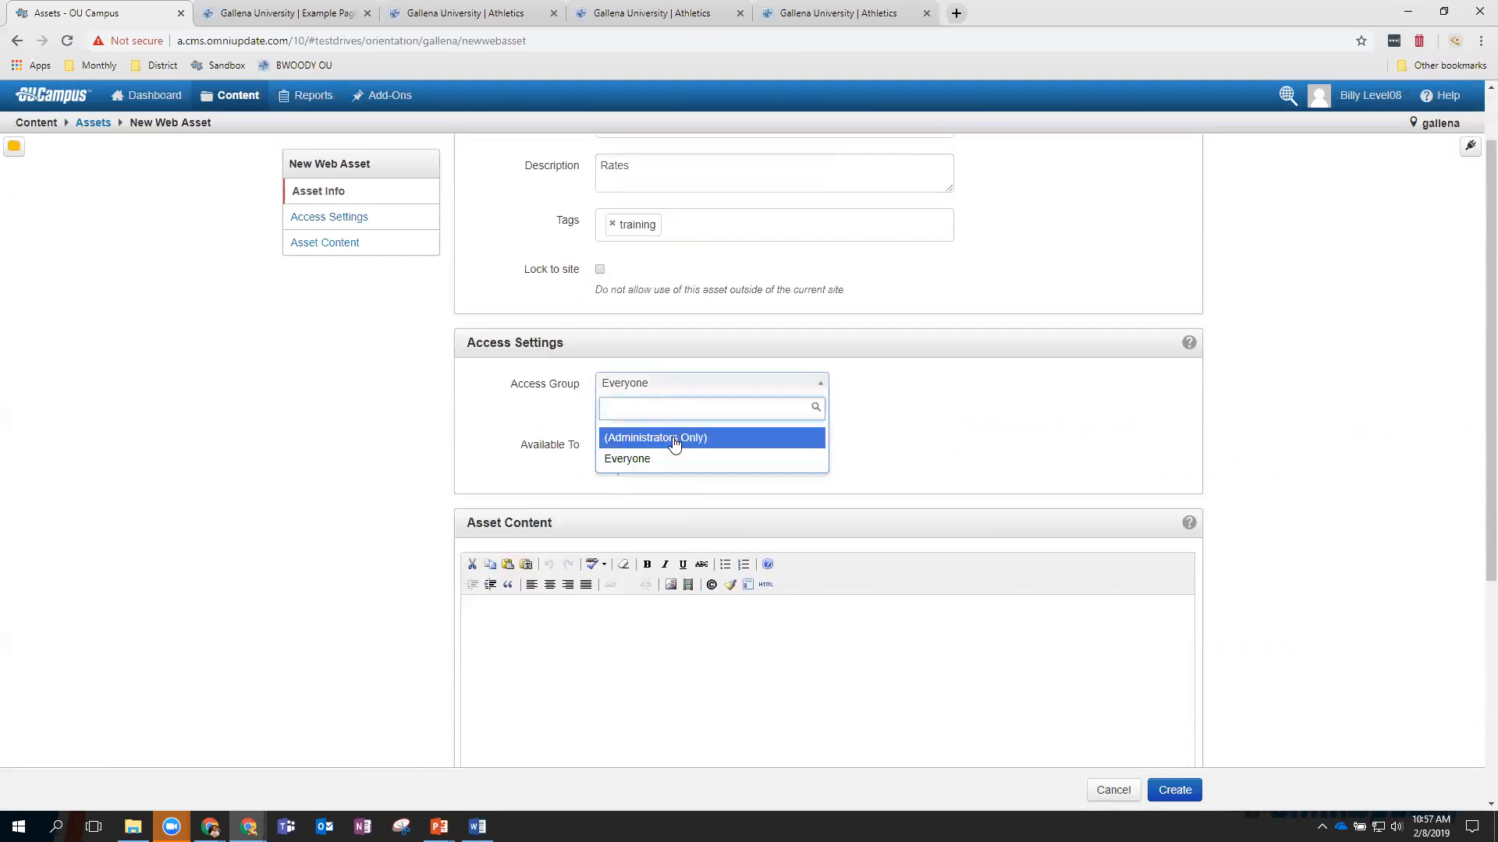
left_click(578, 398)
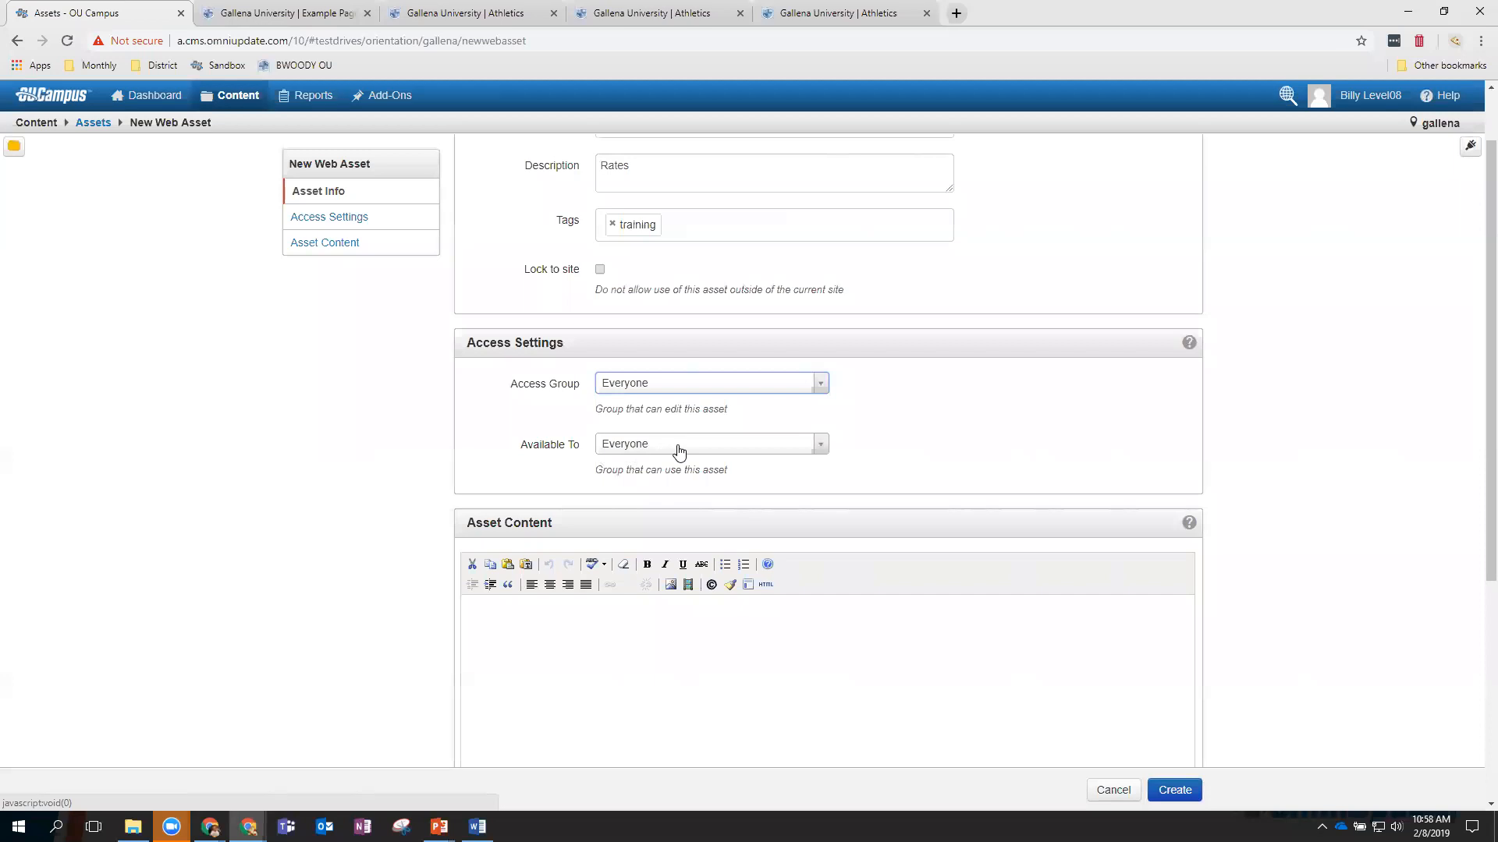
left_click(528, 639)
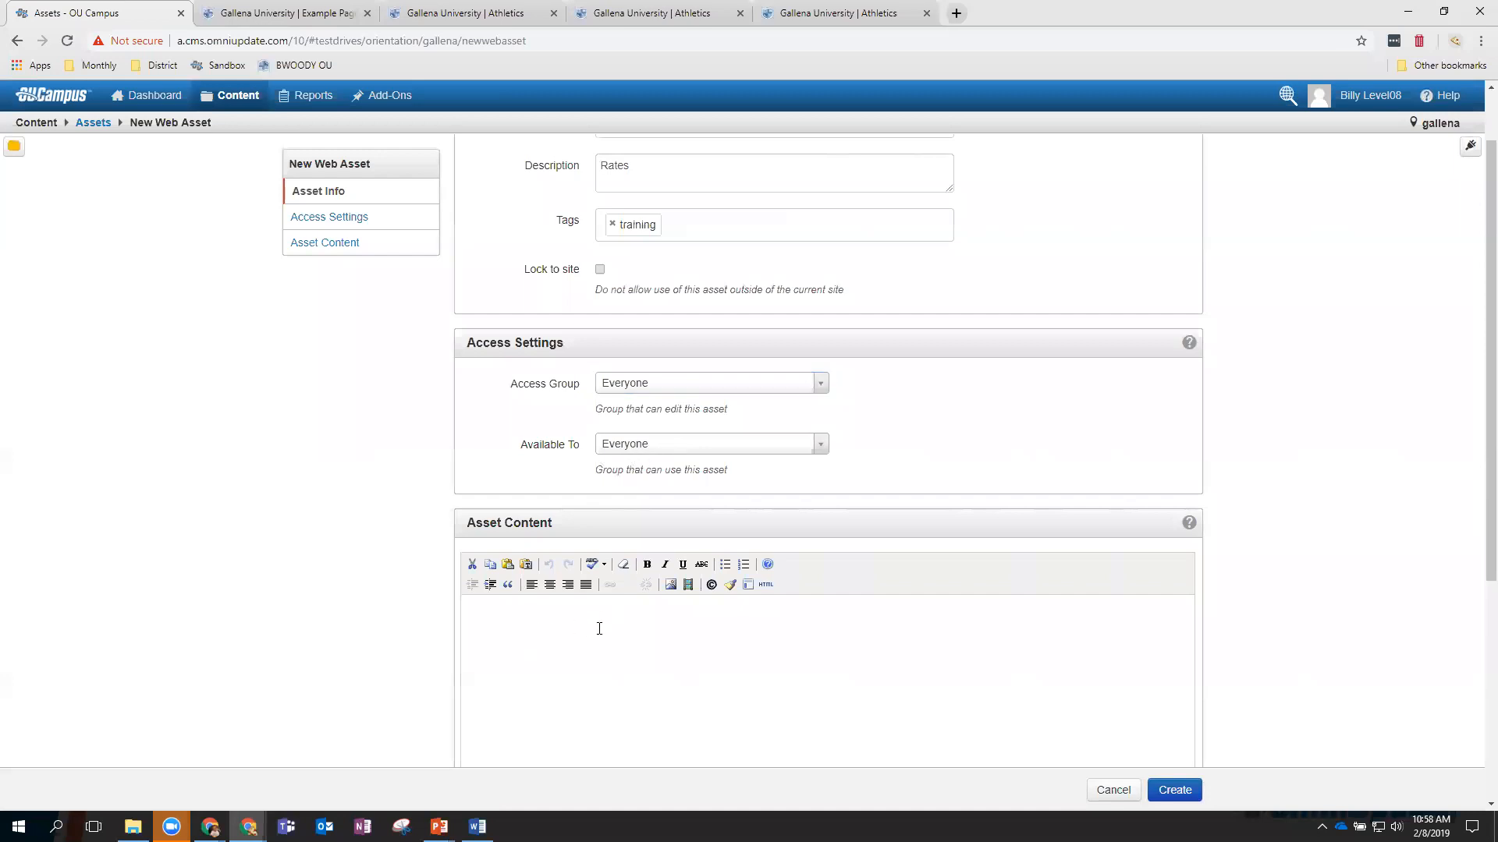
Enter 'Tuition rates for 2018 are $205 per credit hour.' with $205 bold, and create the asset.
scroll(599, 629, "down", 3)
scroll(540, 544, "up", 1)
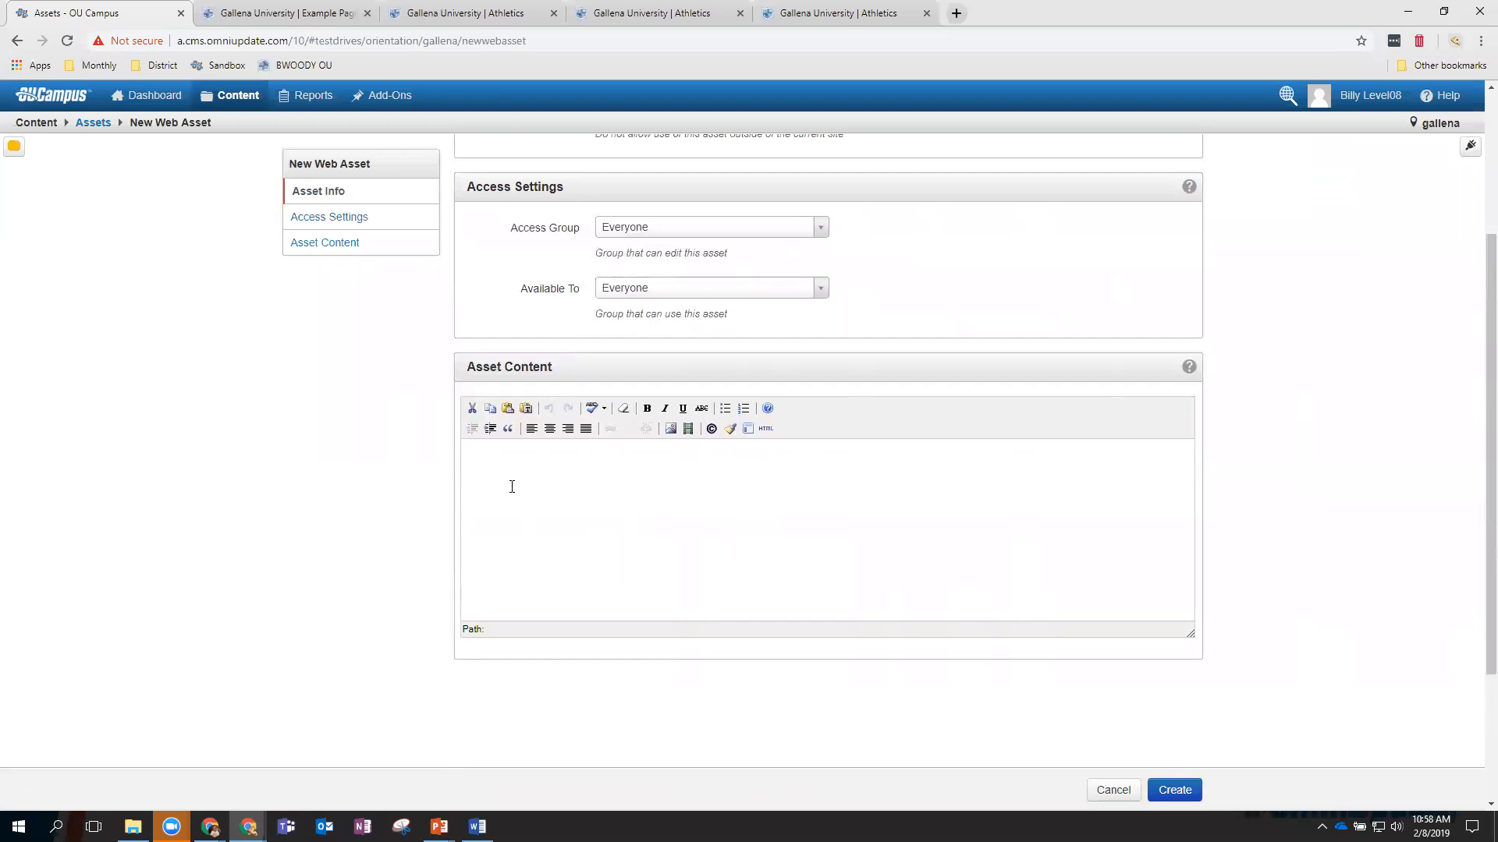
type("Tuition rates for 2018 are $205 per credit hou")
double_click(584, 450)
left_click(647, 408)
left_click(691, 448)
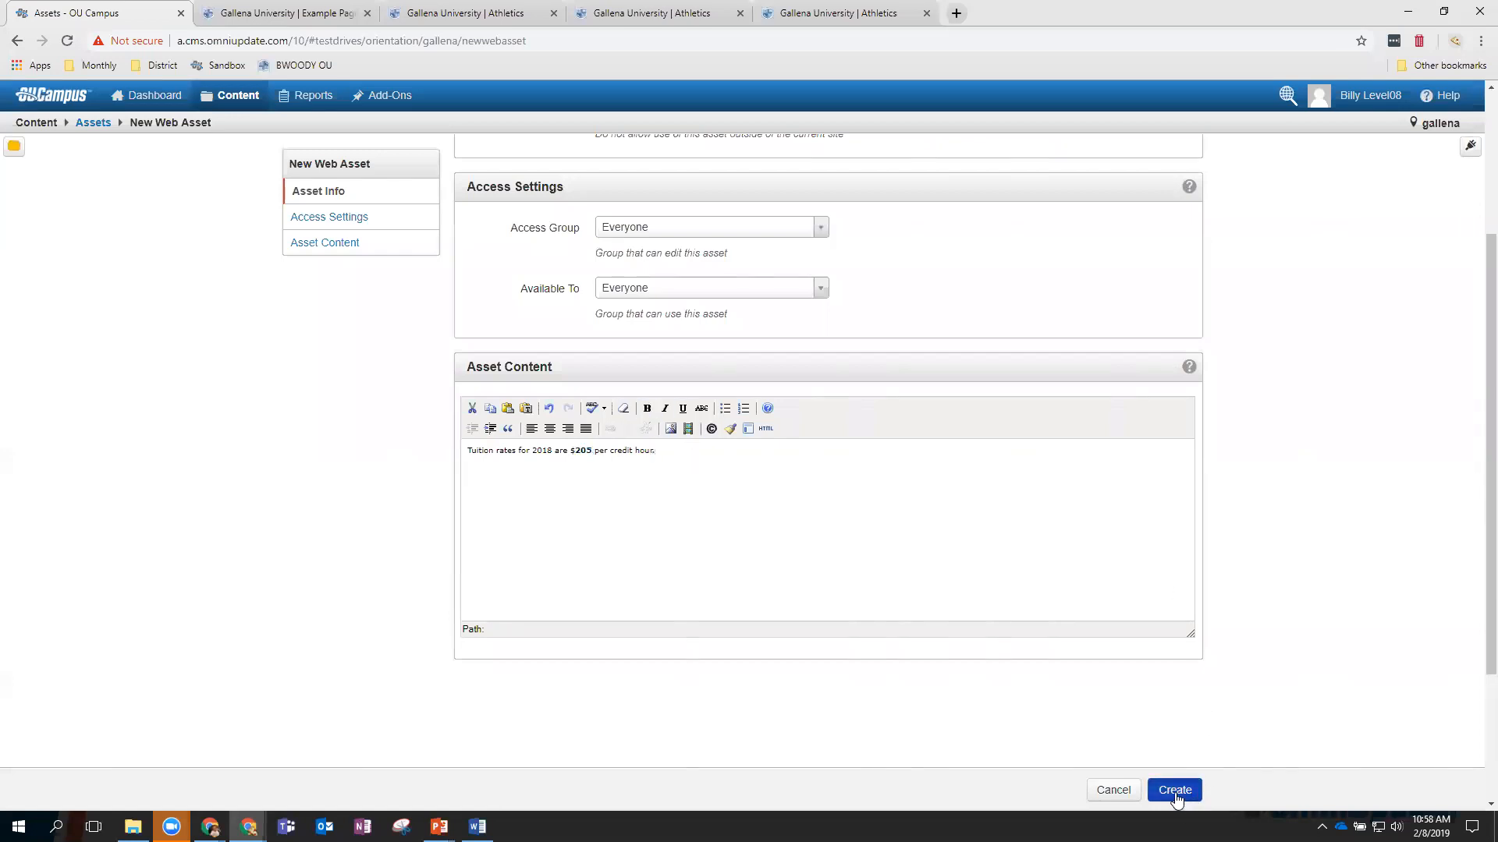
left_click(1175, 791)
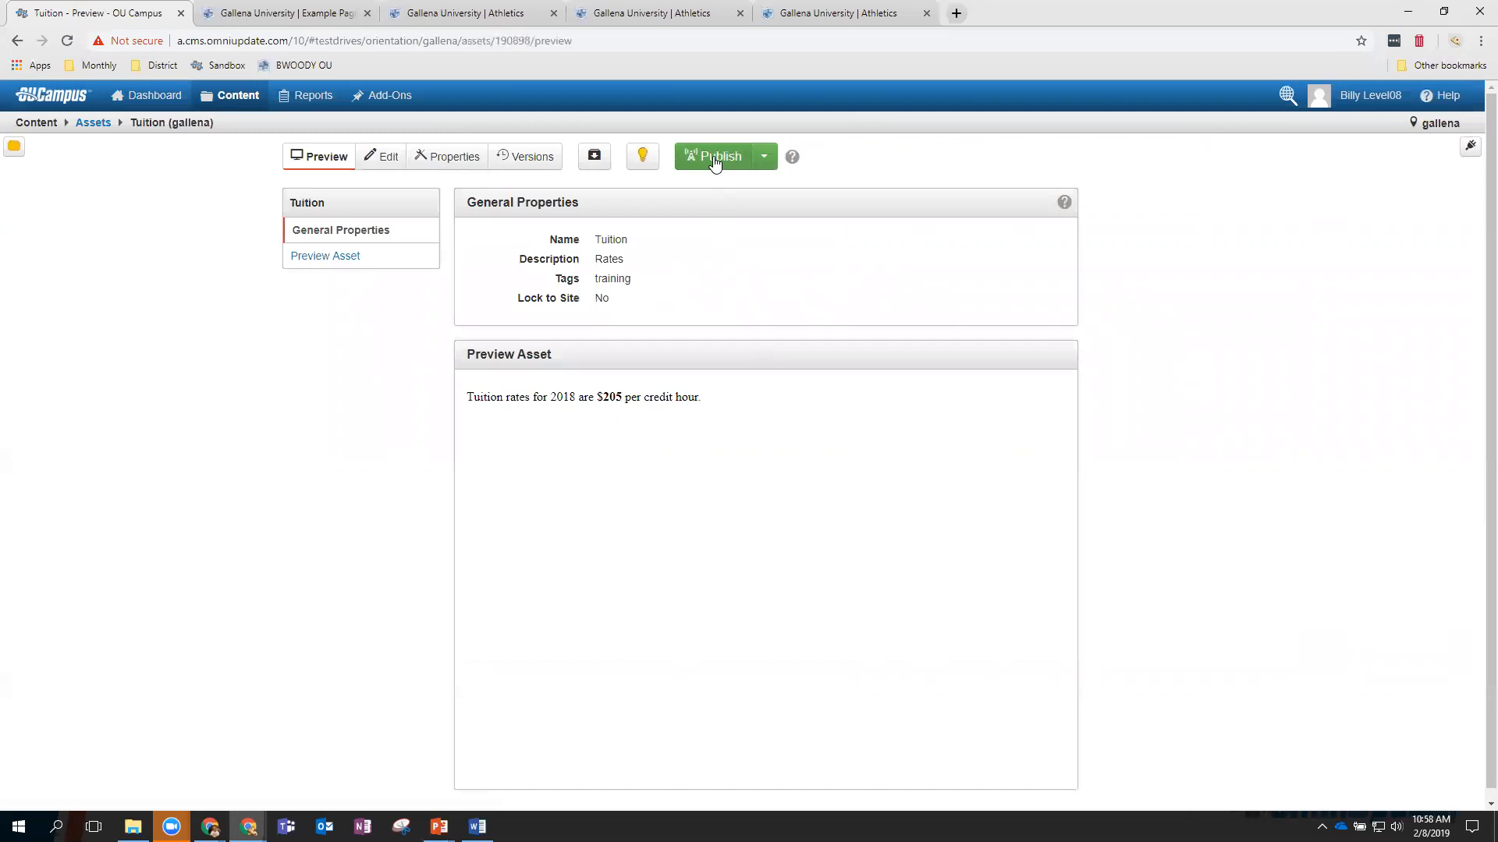
Publish the new Tuition asset, giving it the version description 'Tuition rates'.
left_click(715, 159)
left_click(761, 251)
type("Tuition rates")
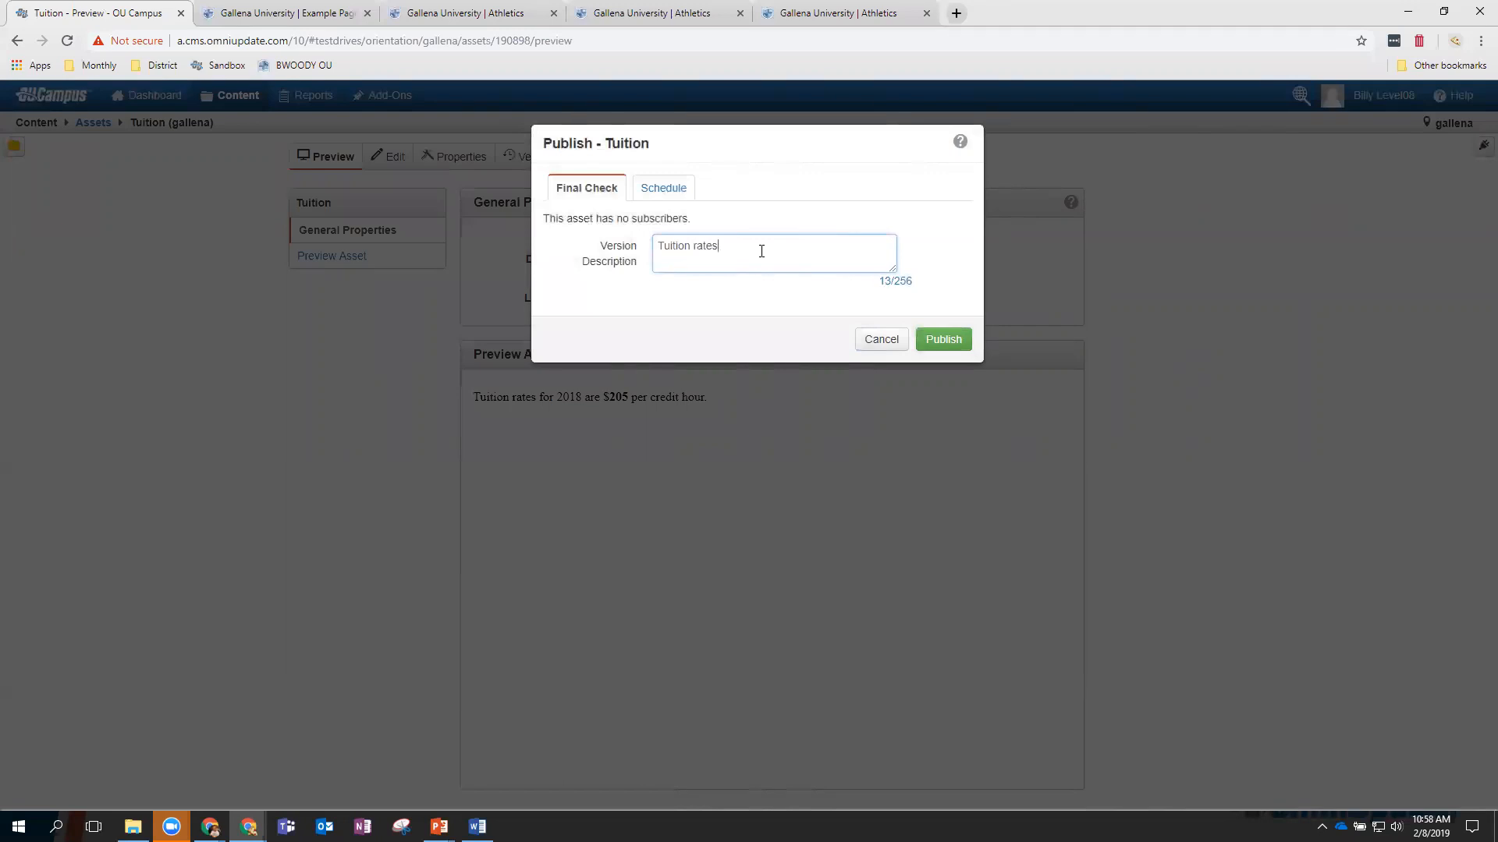
left_click(951, 340)
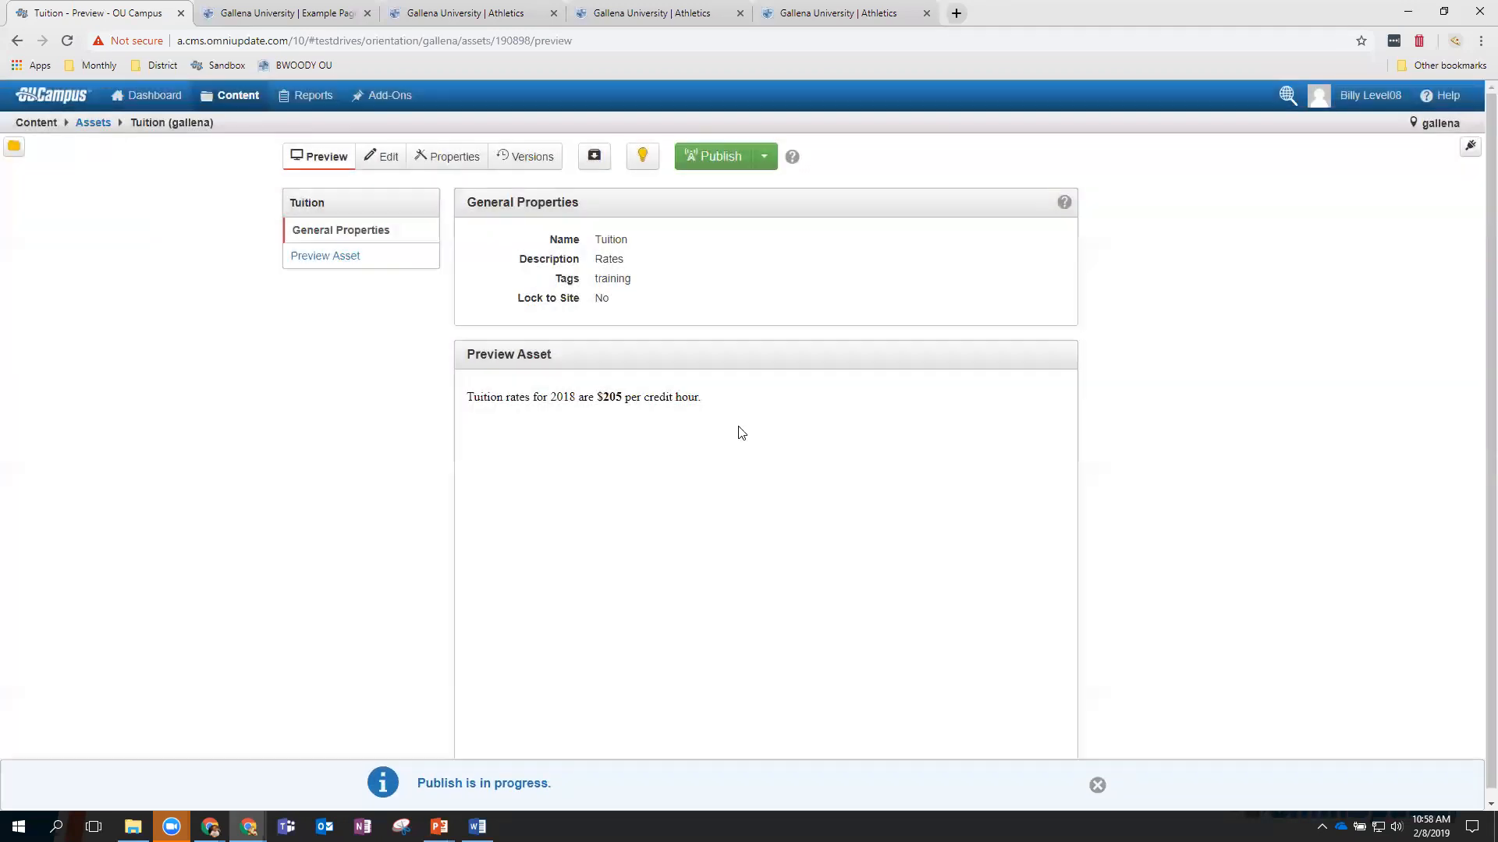
Open index.pcf's Main Content and add an empty line above the images.
mouse_move(248, 97)
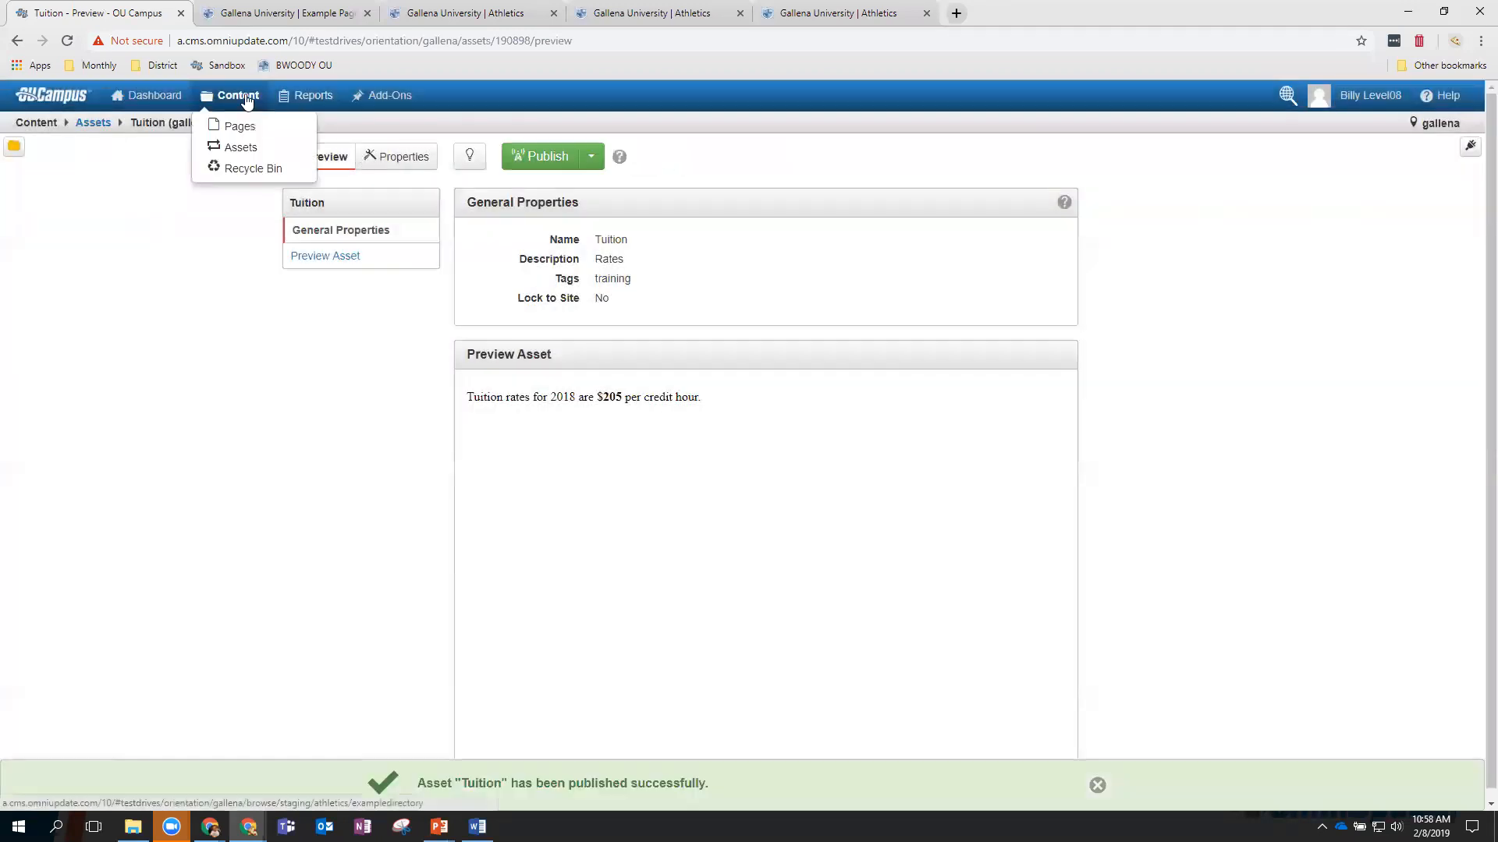
left_click(248, 126)
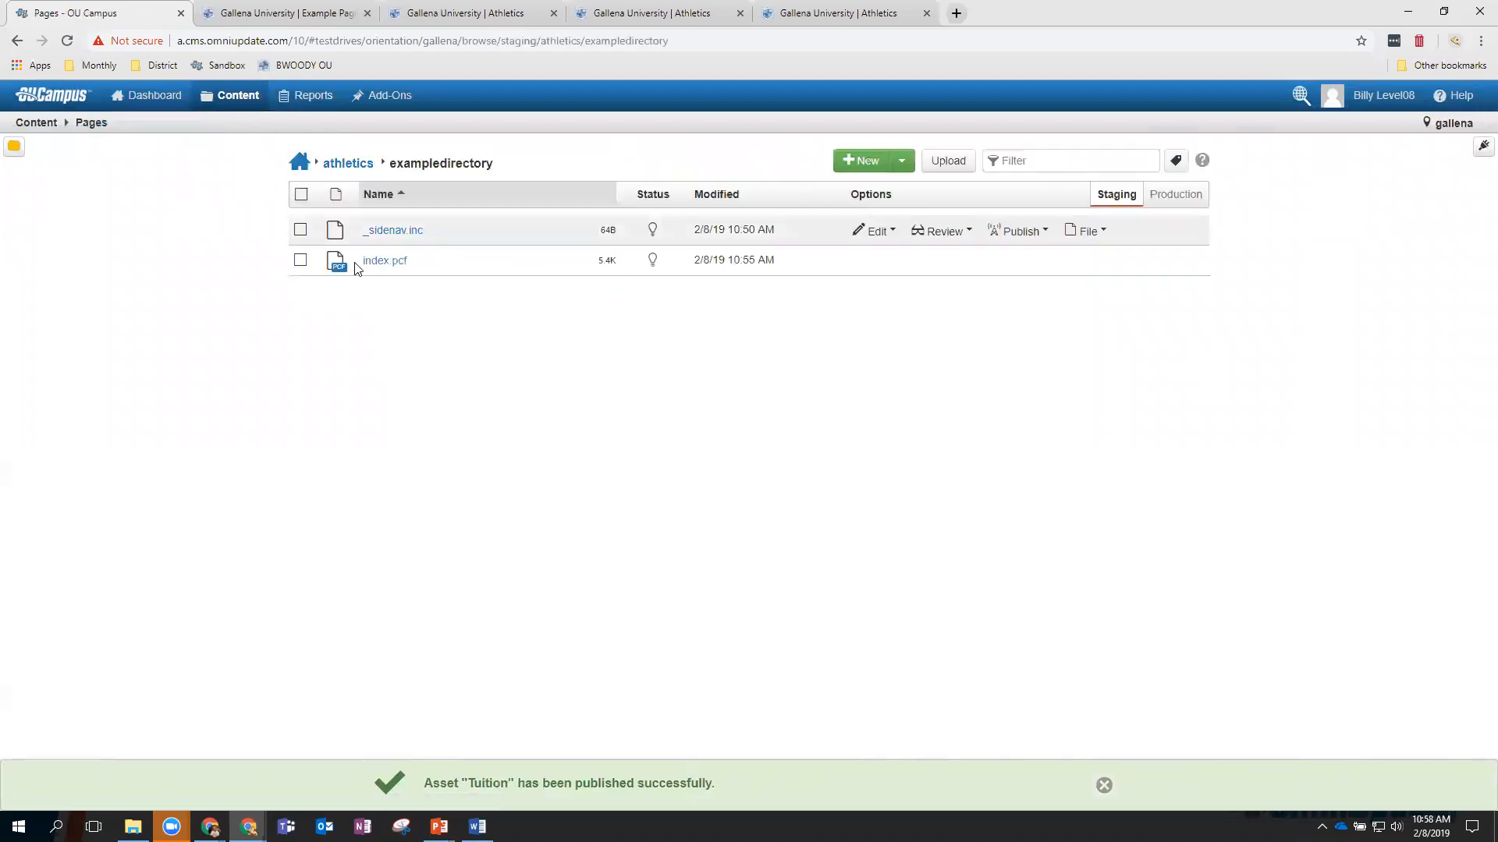
left_click(375, 271)
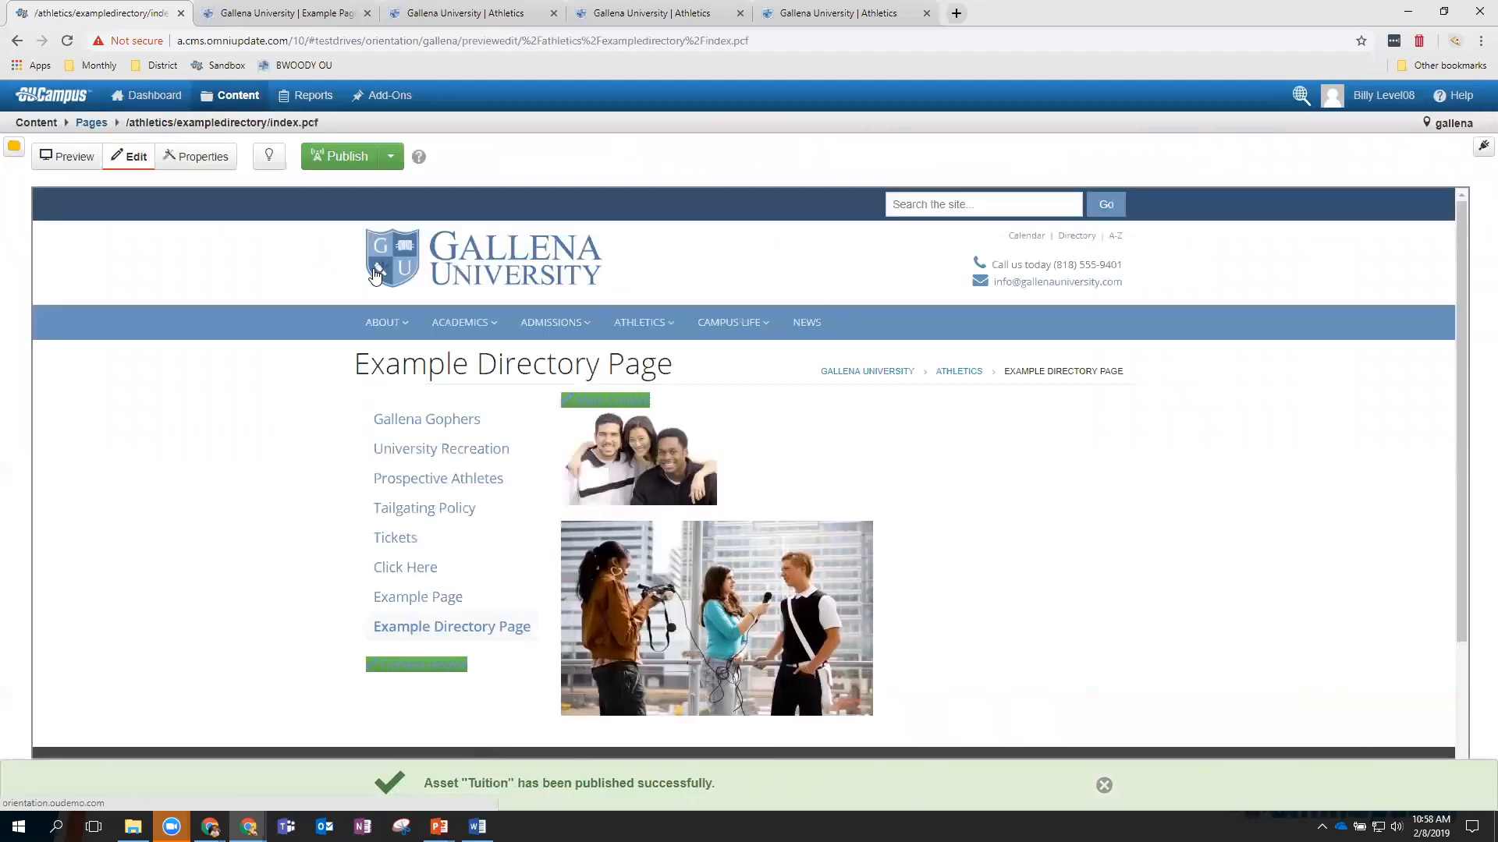
mouse_move(716, 519)
left_click(594, 403)
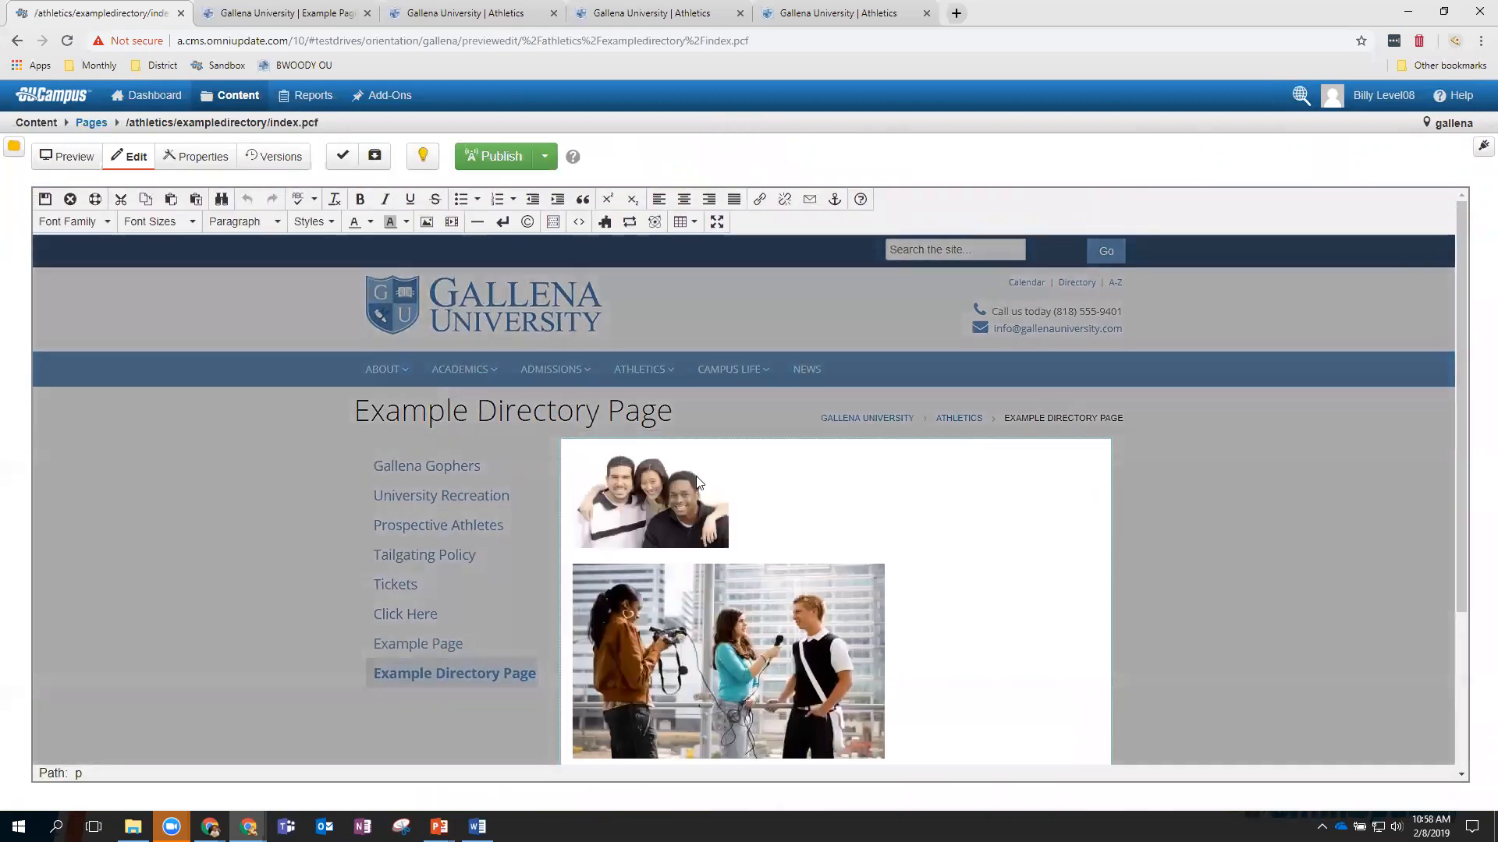
left_click(769, 501)
key("Home")
key("Return")
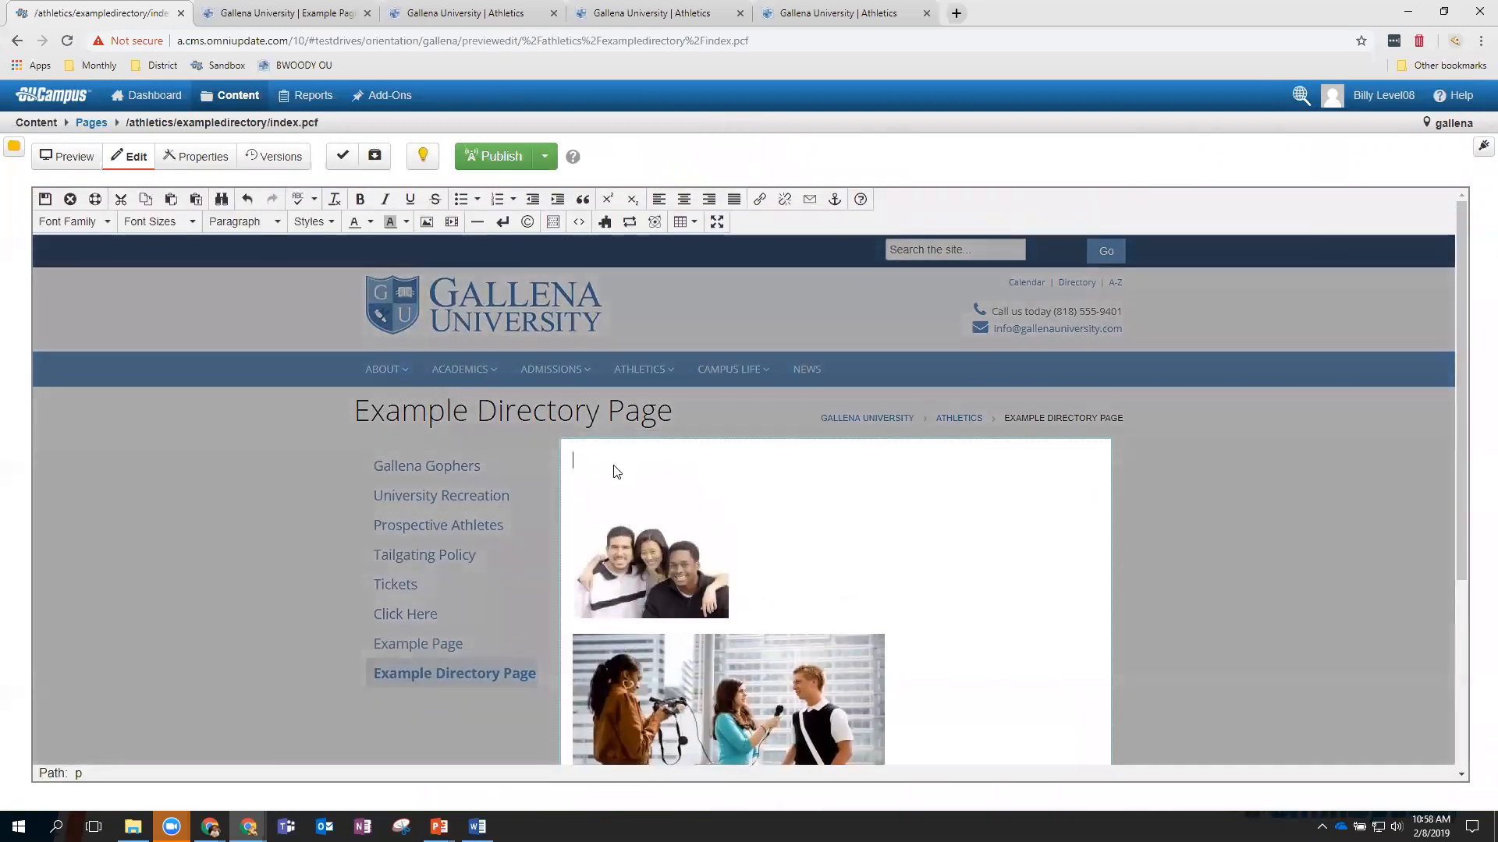
Insert the Tuition asset on that line and save the main content.
left_click(630, 223)
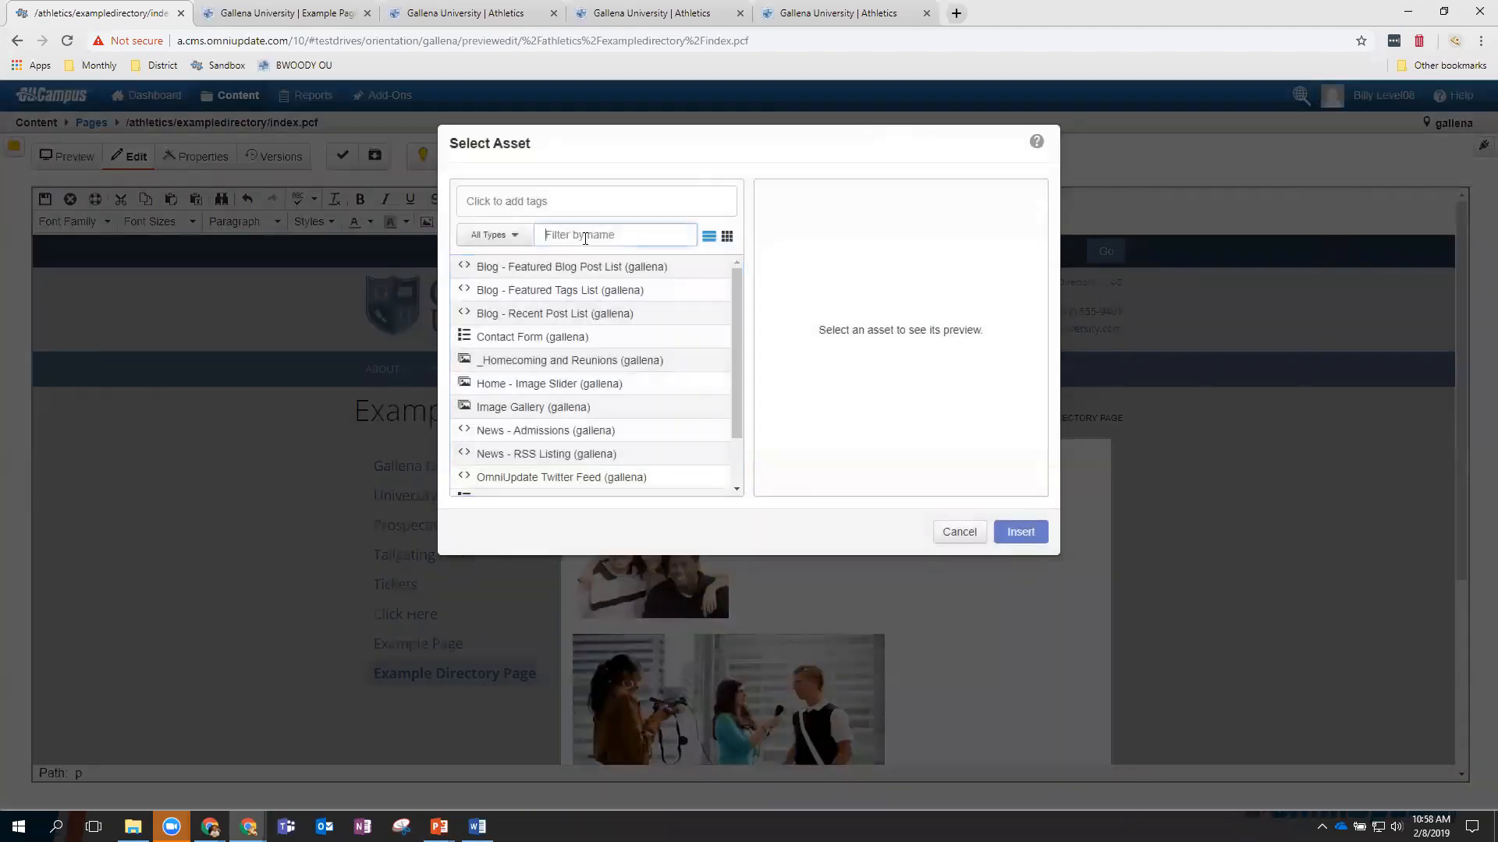
type("tr")
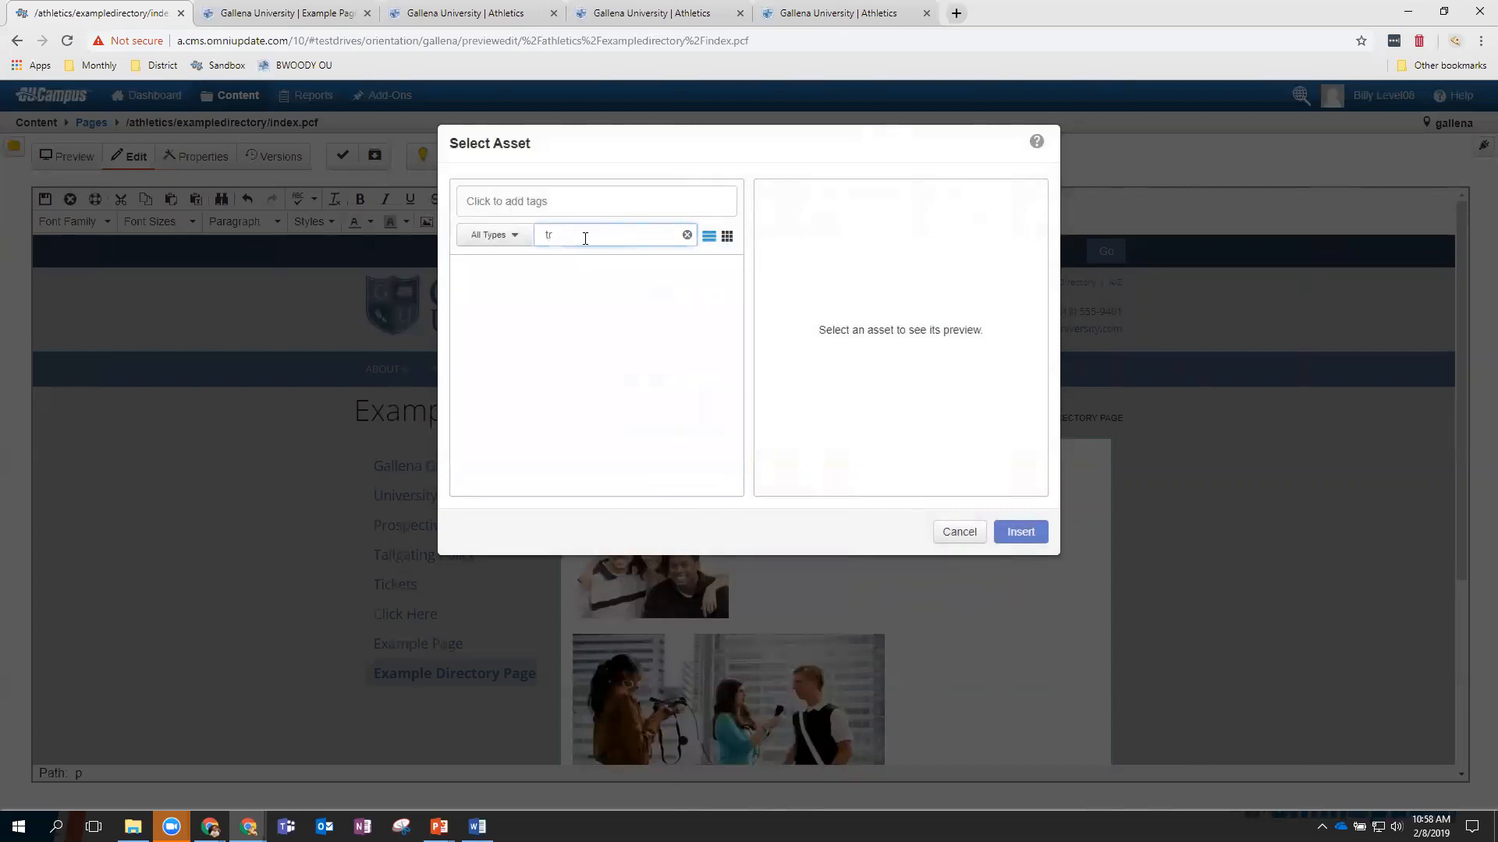
type("ain")
key("BackSpace")
key("BackSpace")
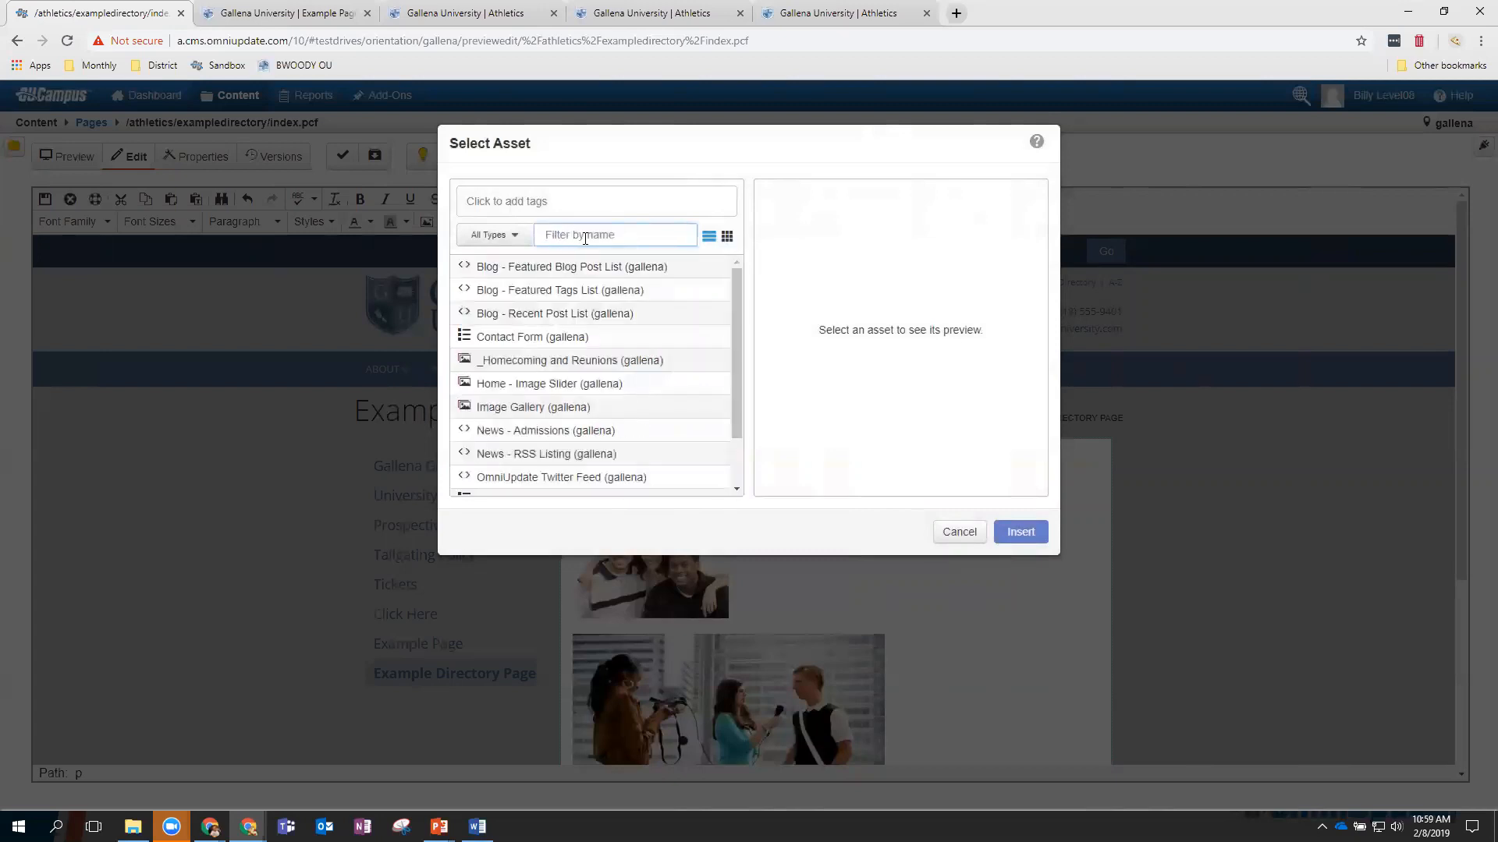
scroll(611, 291, "down", 1)
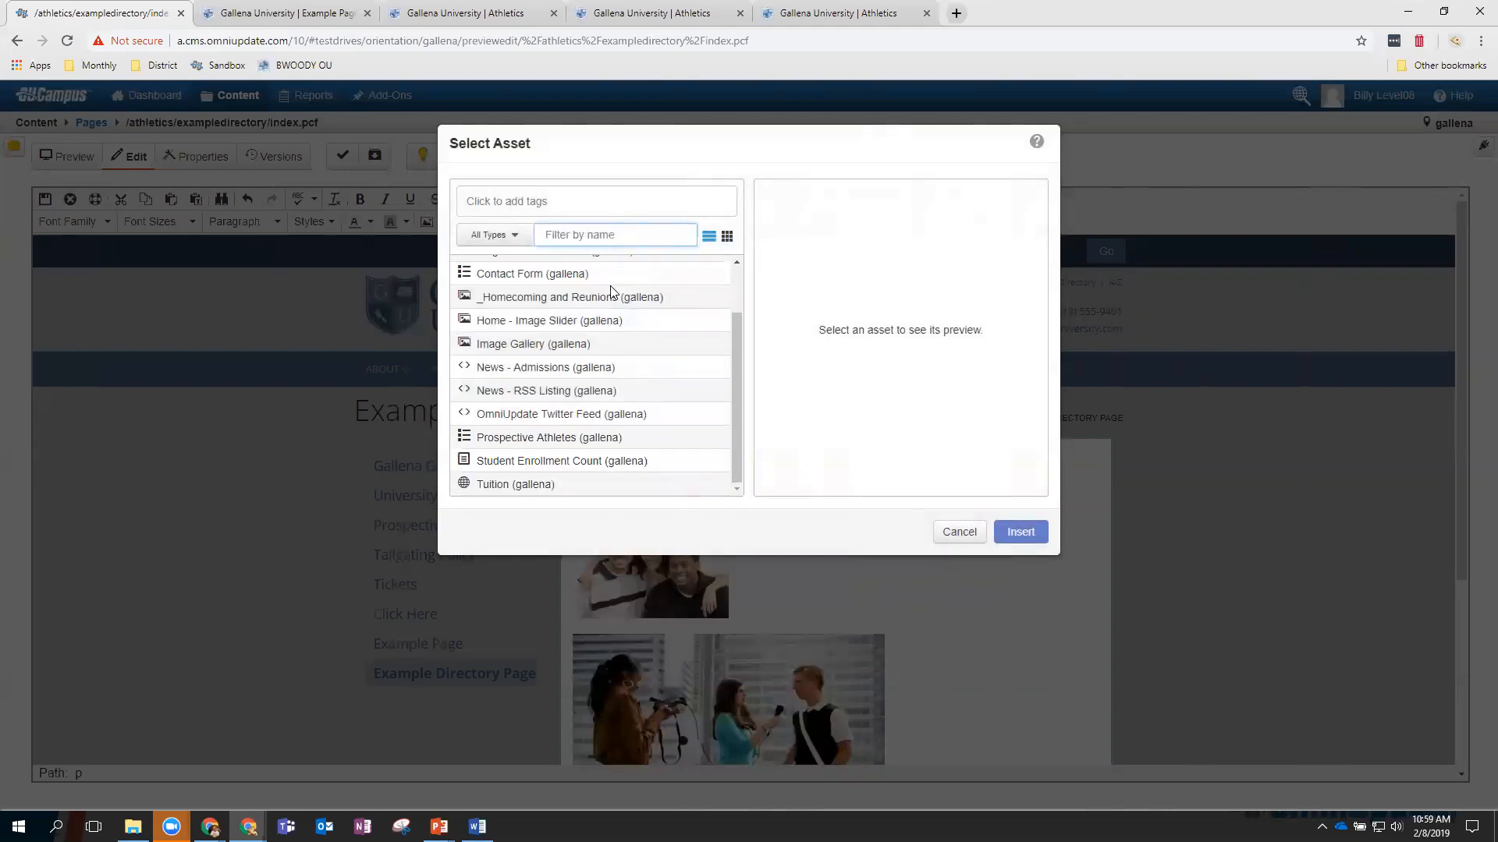
left_click(534, 487)
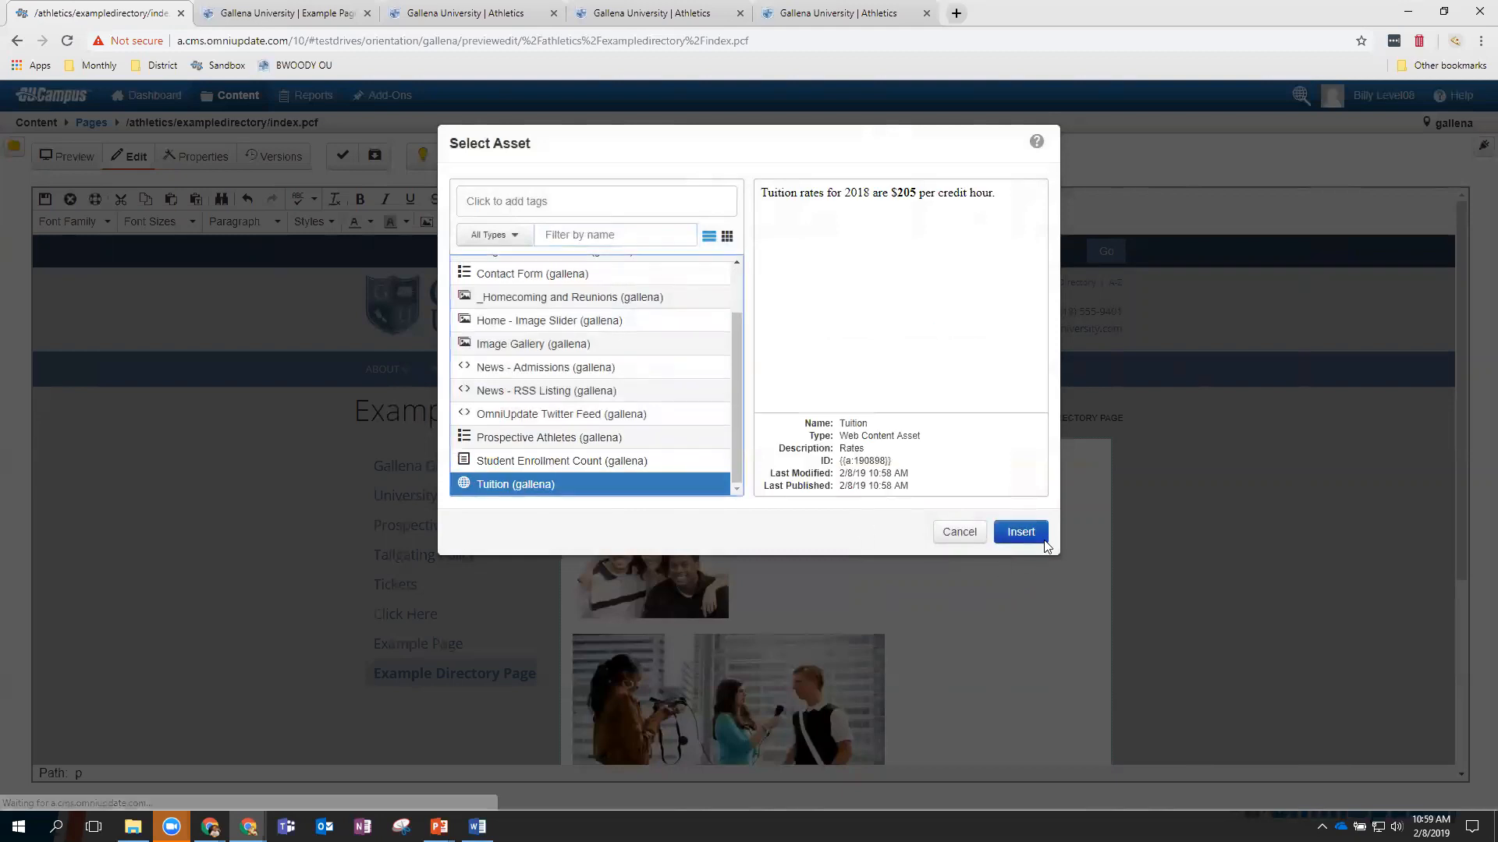
left_click(1022, 531)
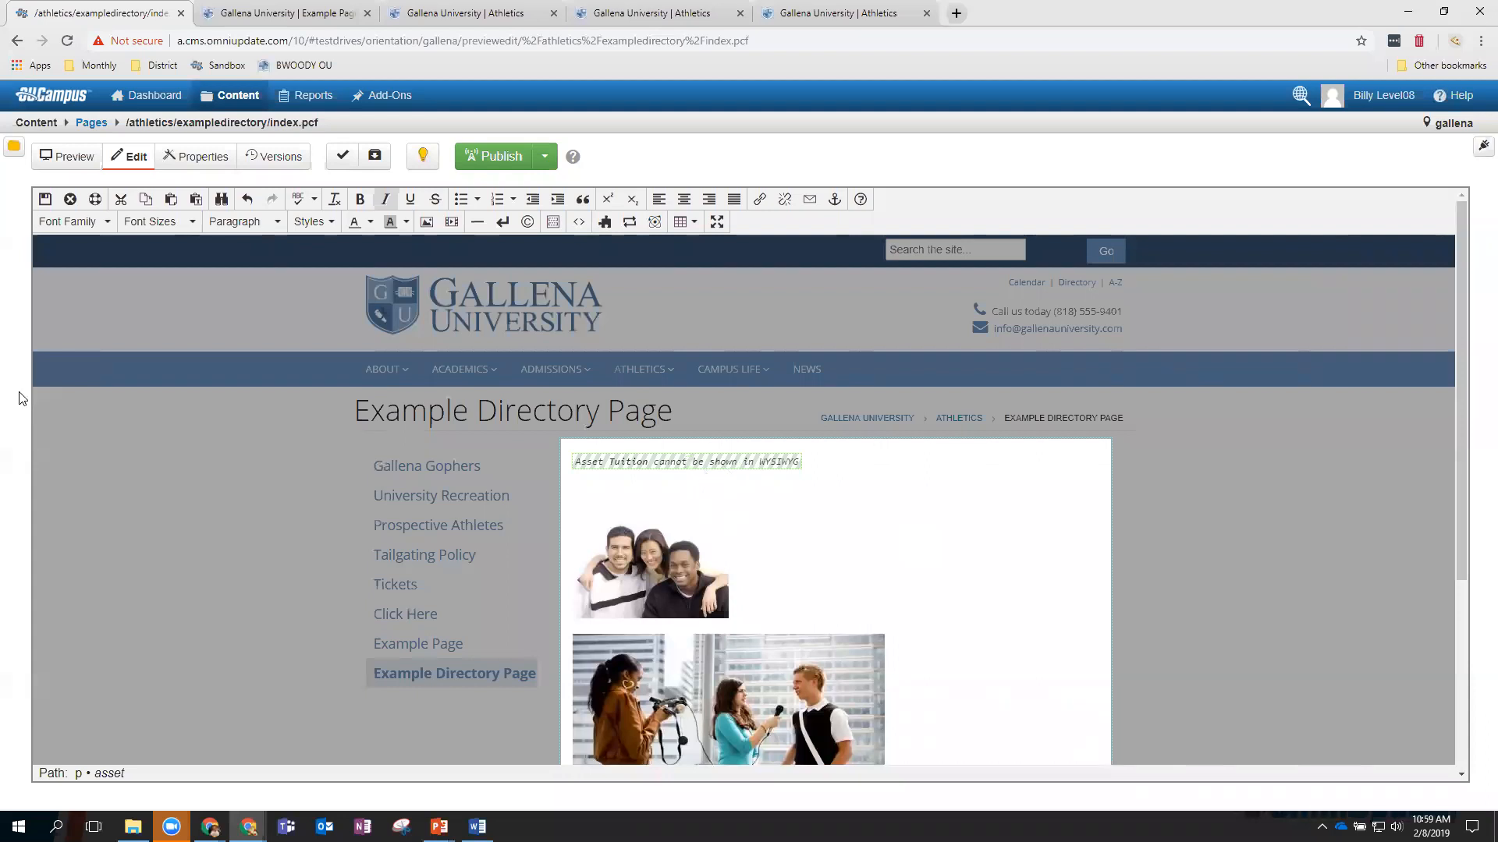
left_click(48, 202)
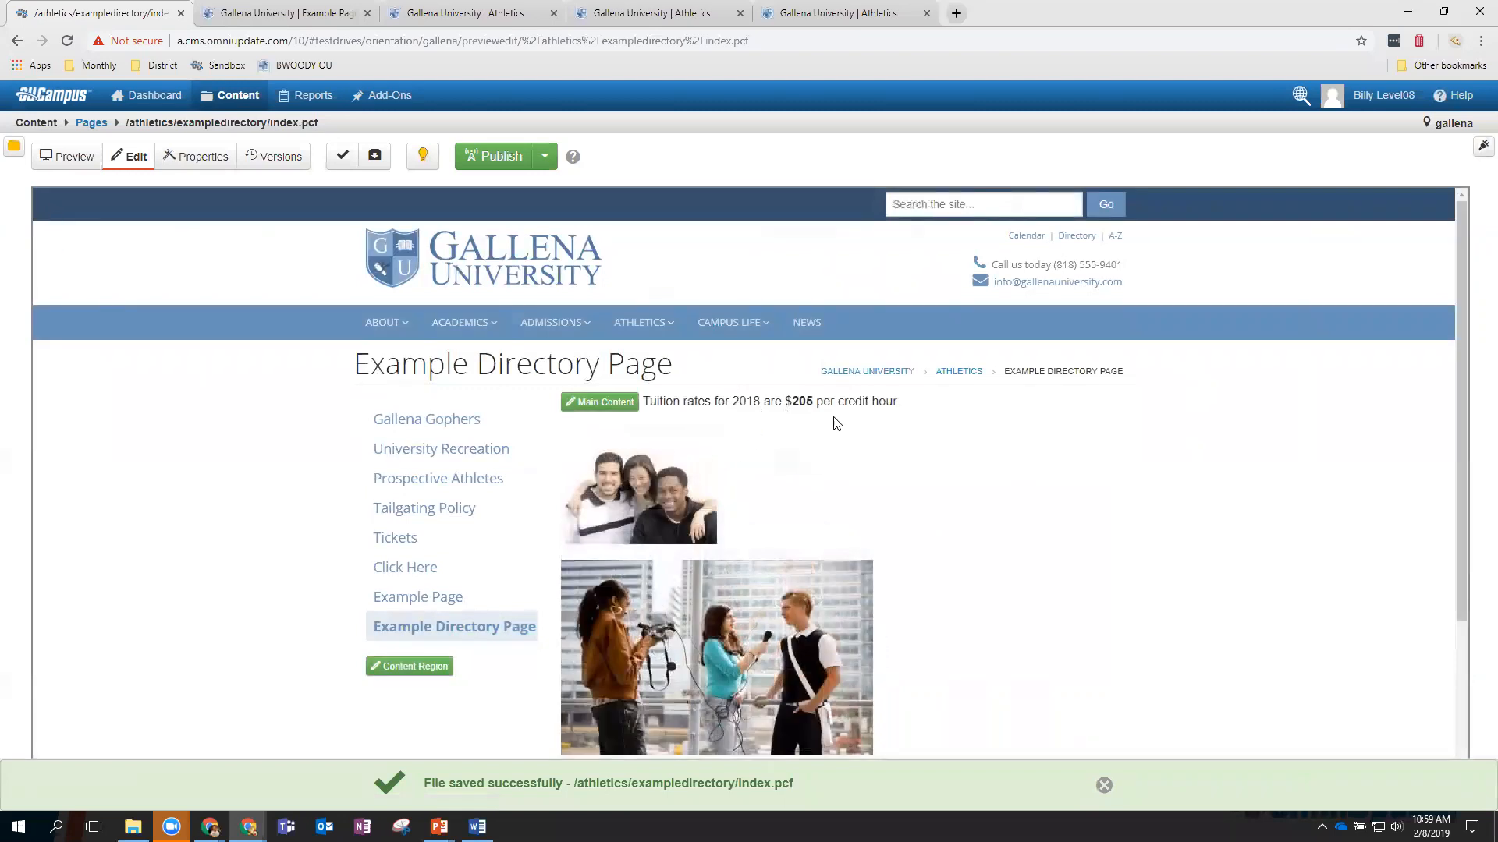
Publish the Example Directory Page, view the live version in a new tab, then return to OU Campus.
left_click(508, 161)
left_click(958, 550)
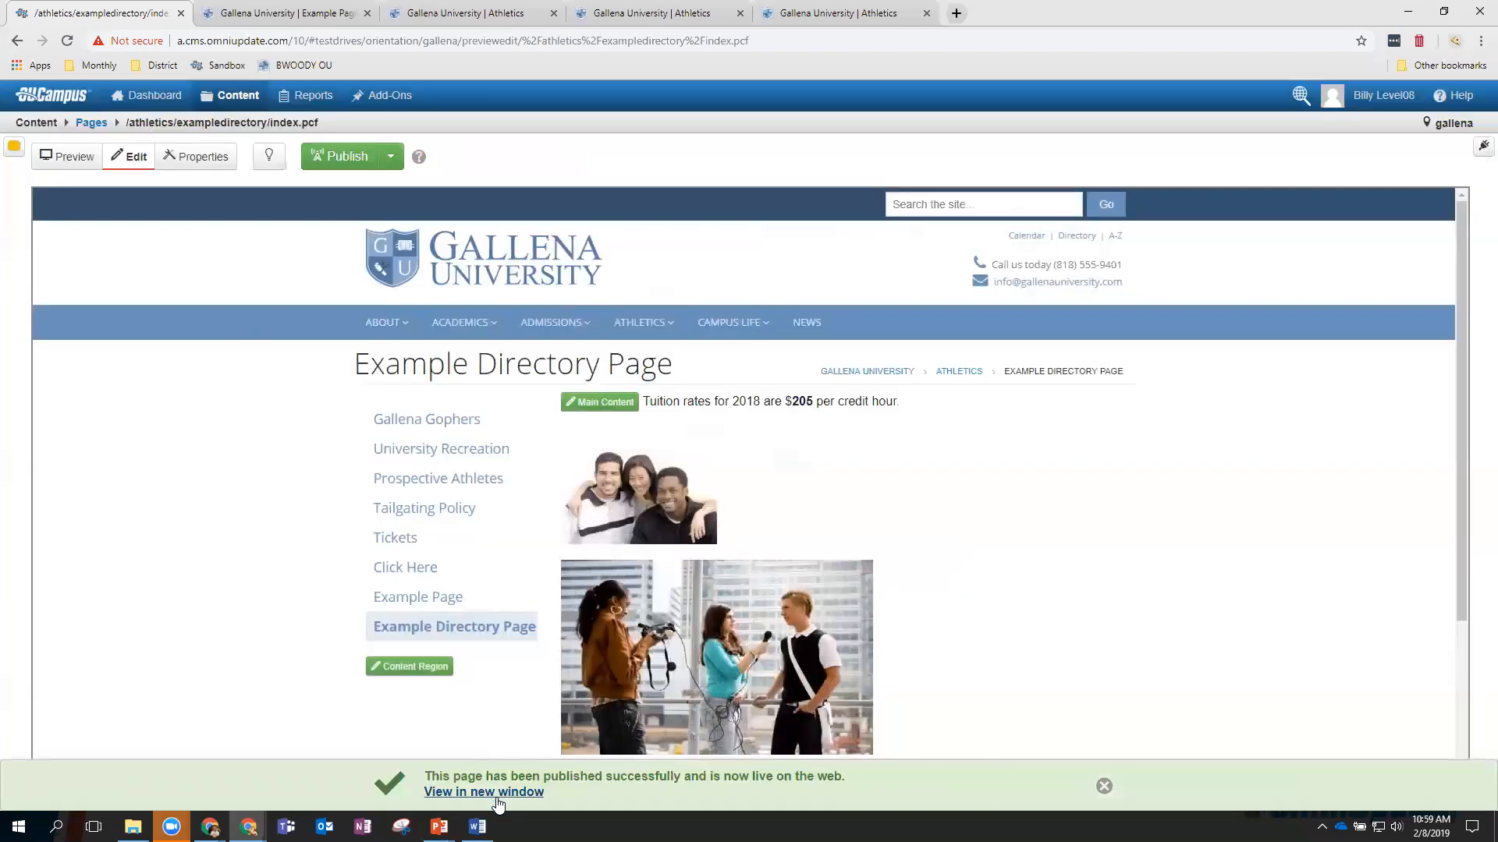
left_click(496, 794)
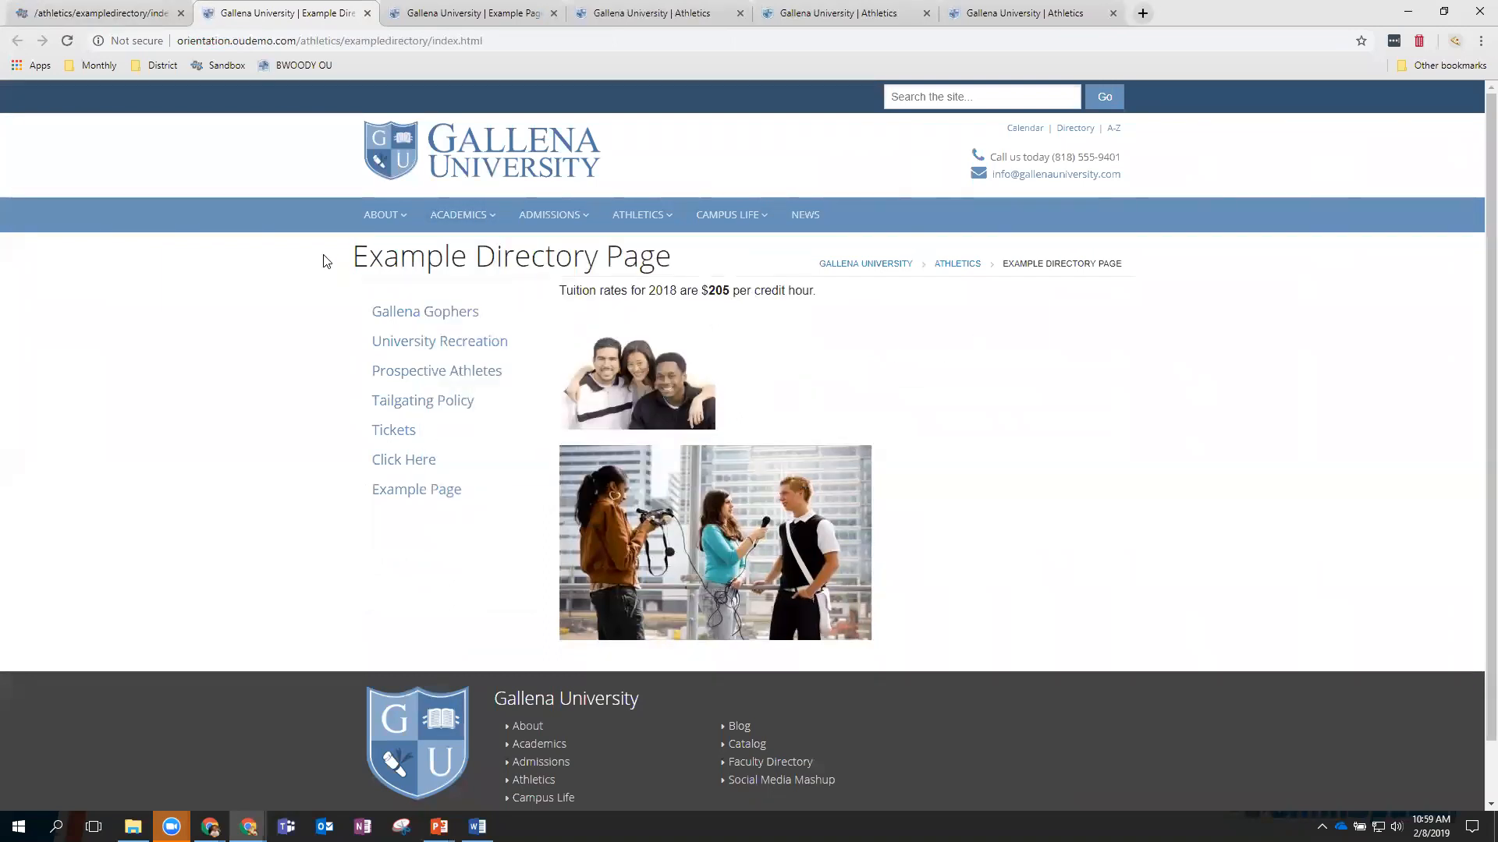
left_click(123, 13)
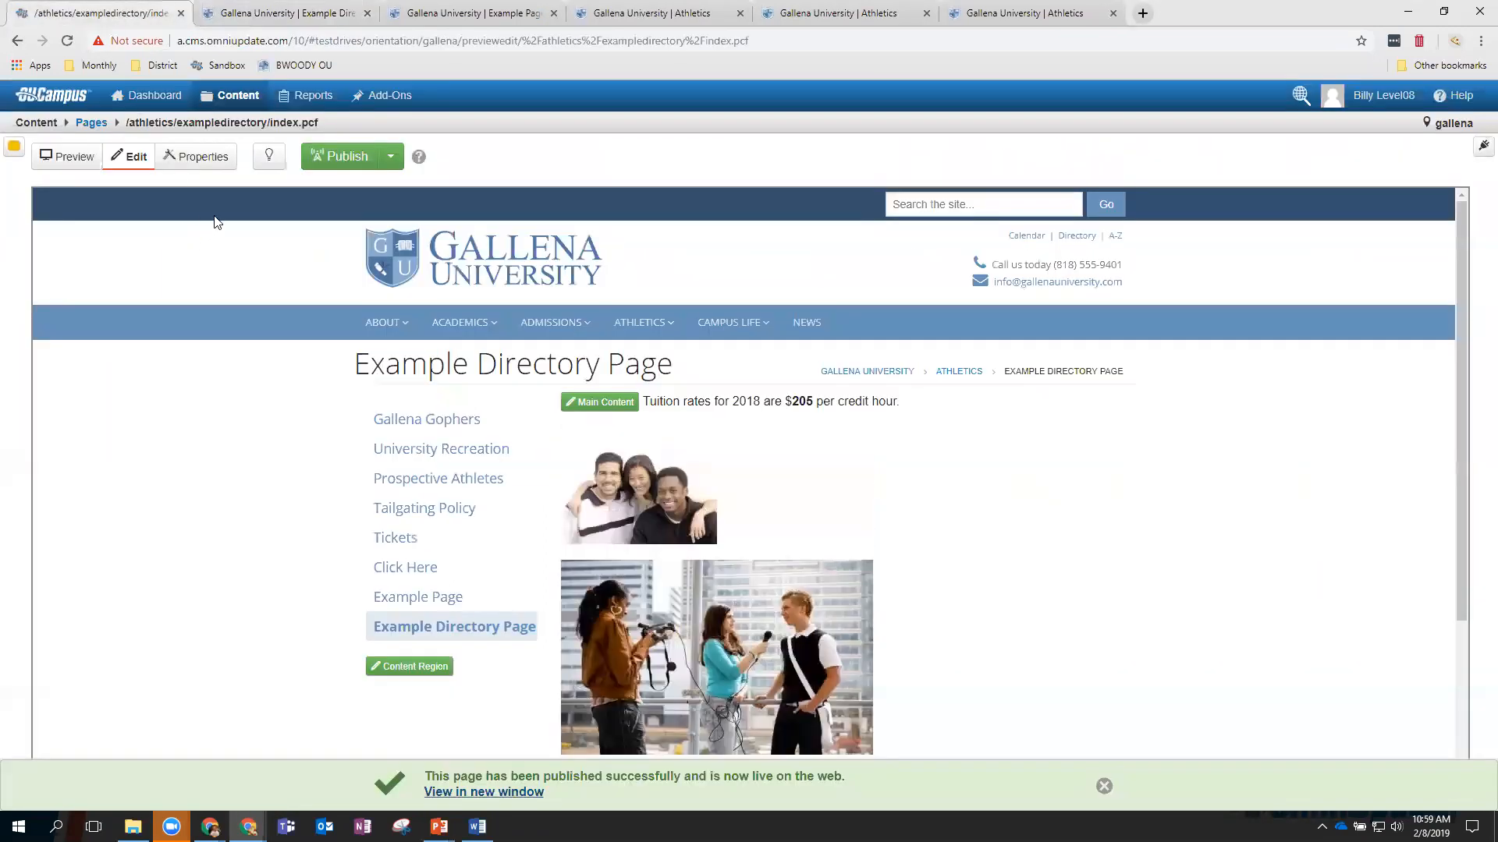
Open the Tuition asset from the assets listing and check it out for editing.
mouse_move(241, 95)
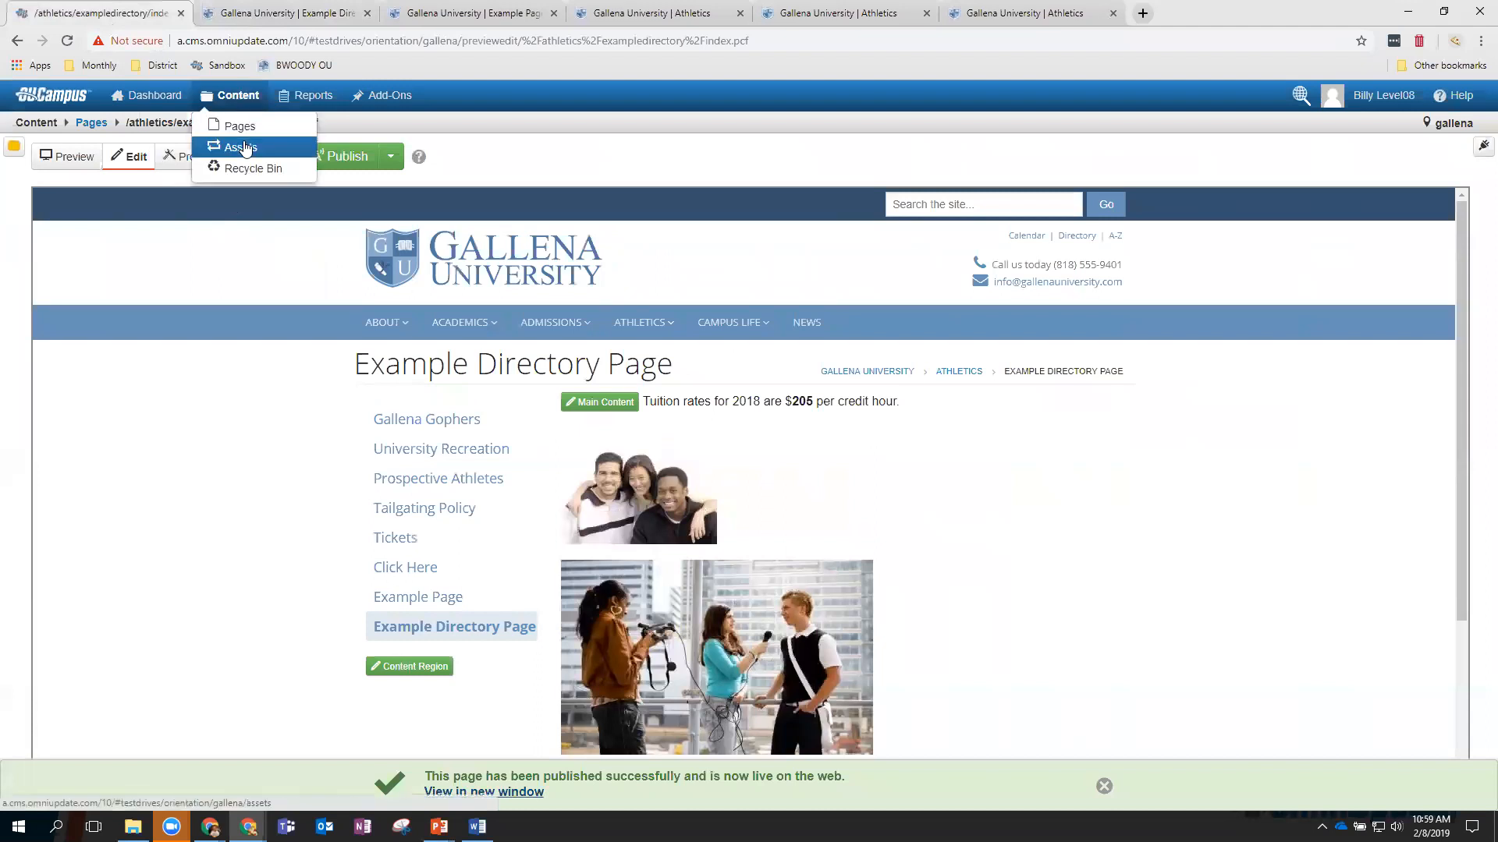
left_click(241, 148)
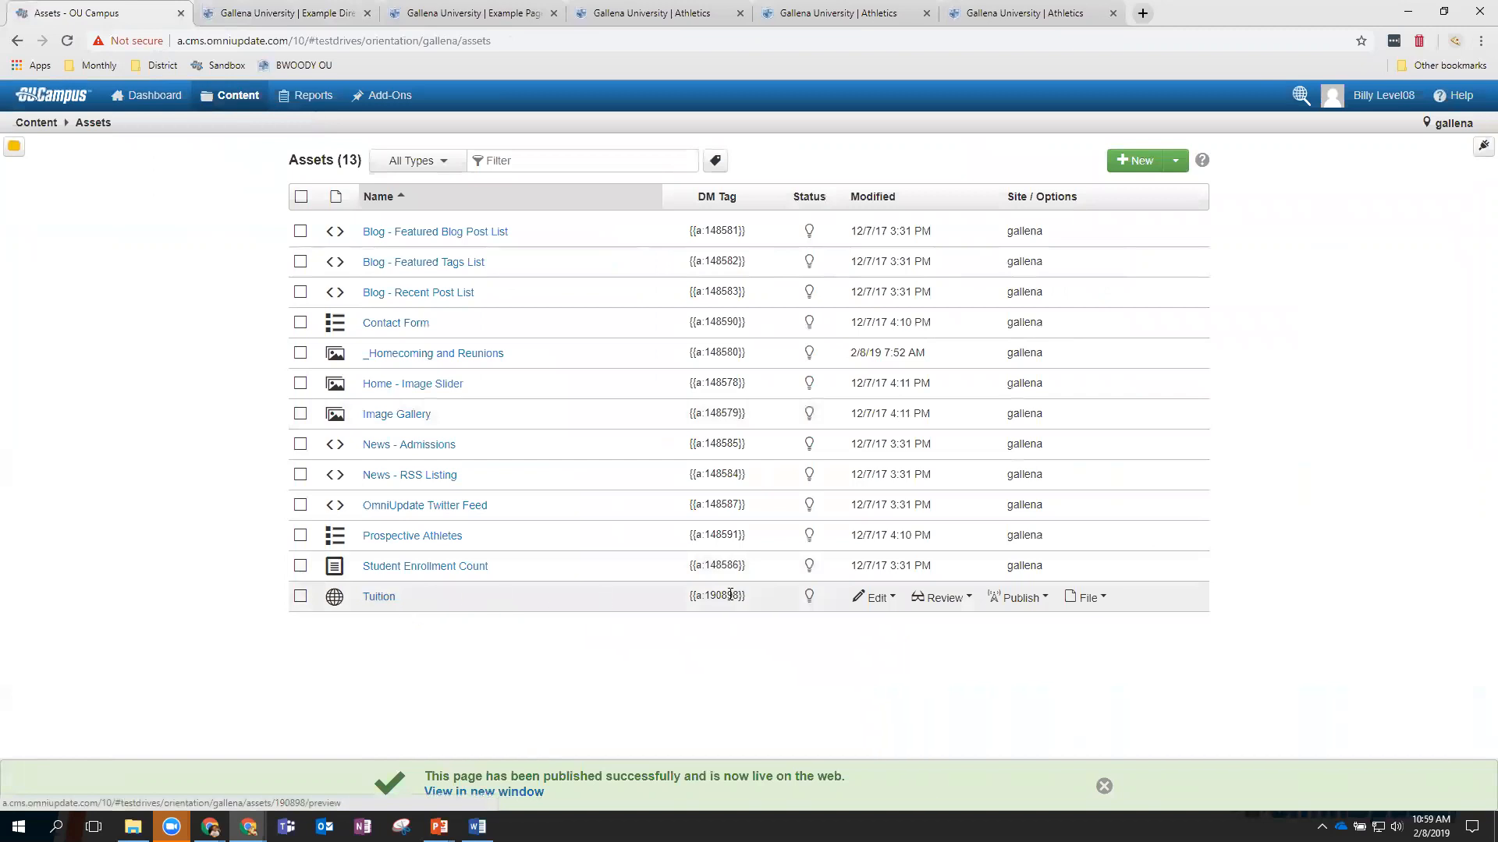
left_click(379, 599)
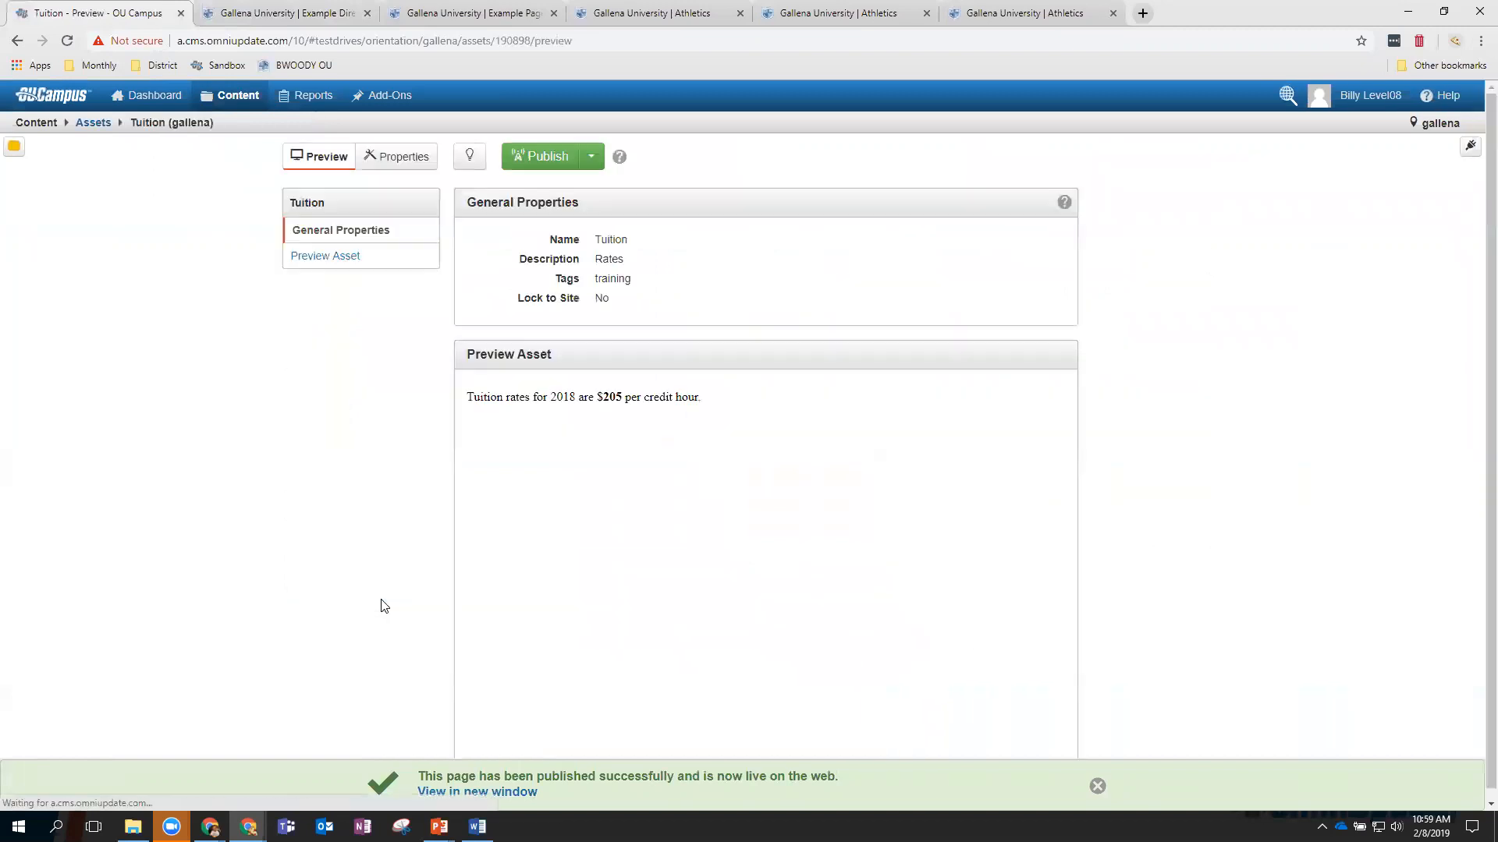
left_click(471, 156)
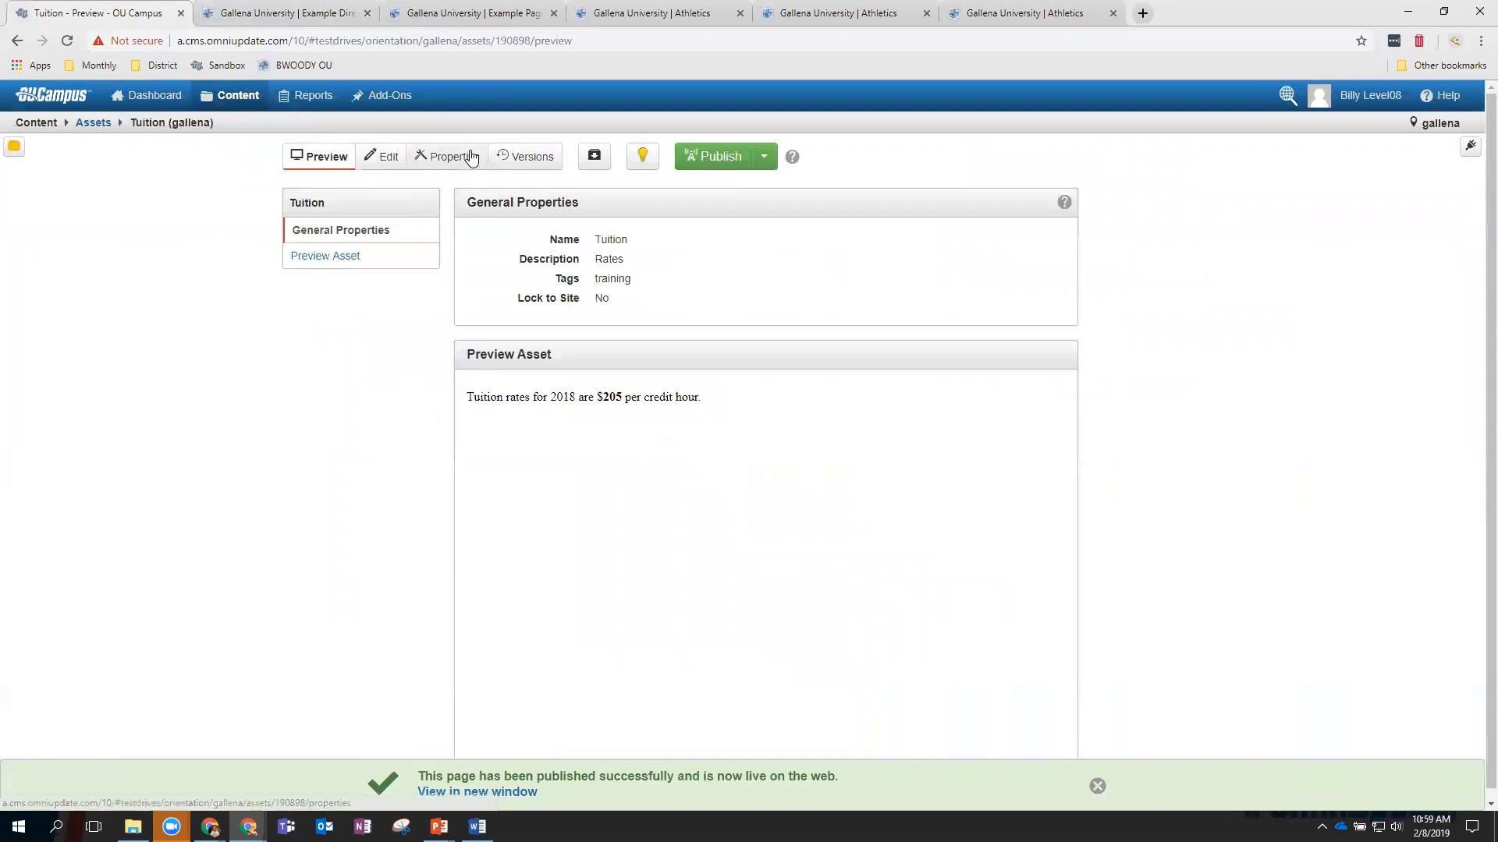
Change the Tuition text to 2019 rates of $215 per credit hour and save it.
left_click(386, 159)
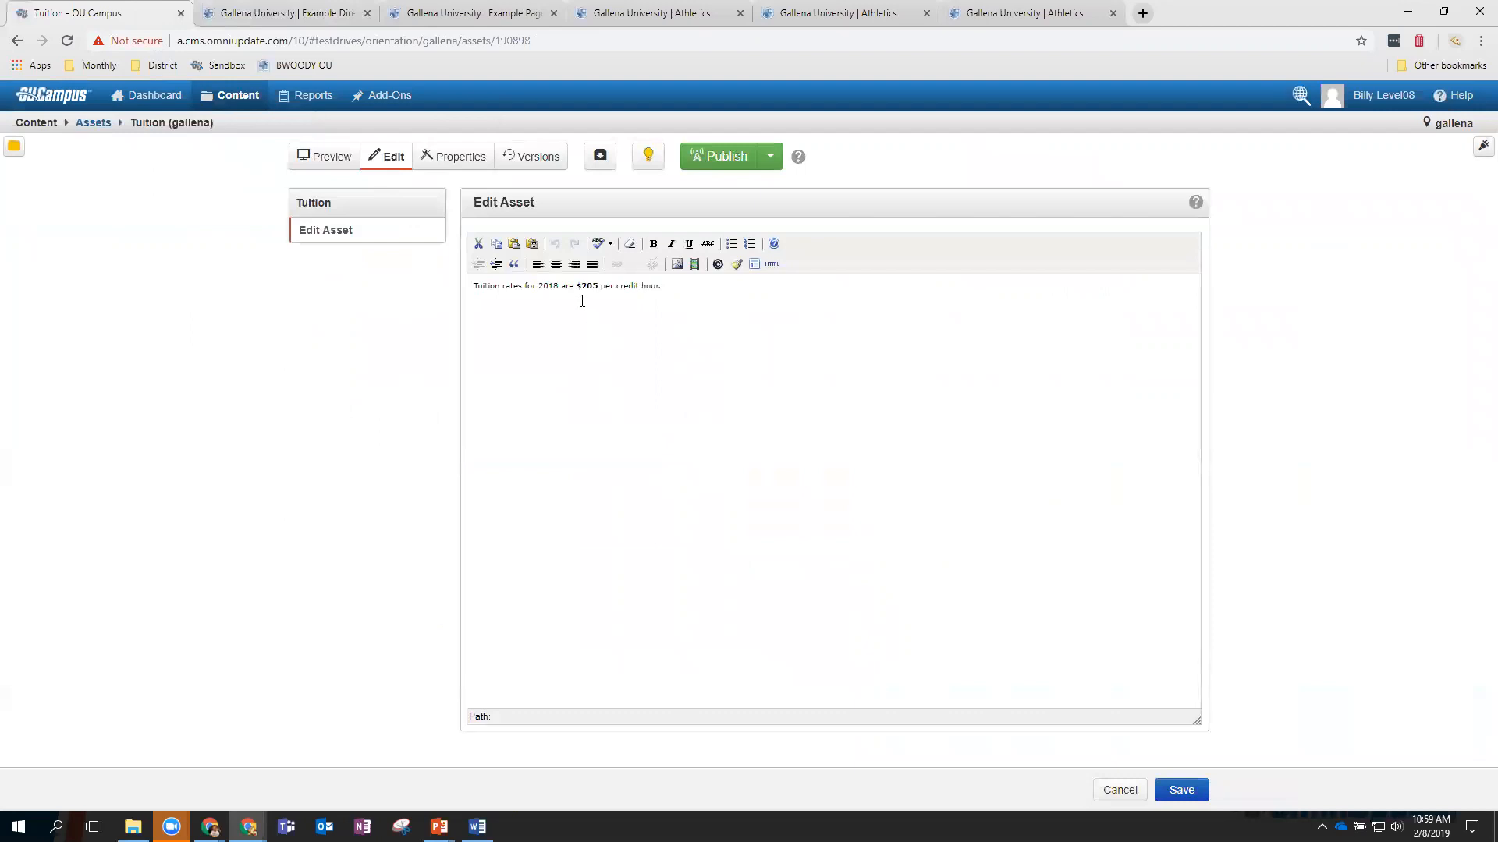
left_click_drag(555, 285, 587, 290)
type("15")
left_click(707, 285)
left_click(1181, 791)
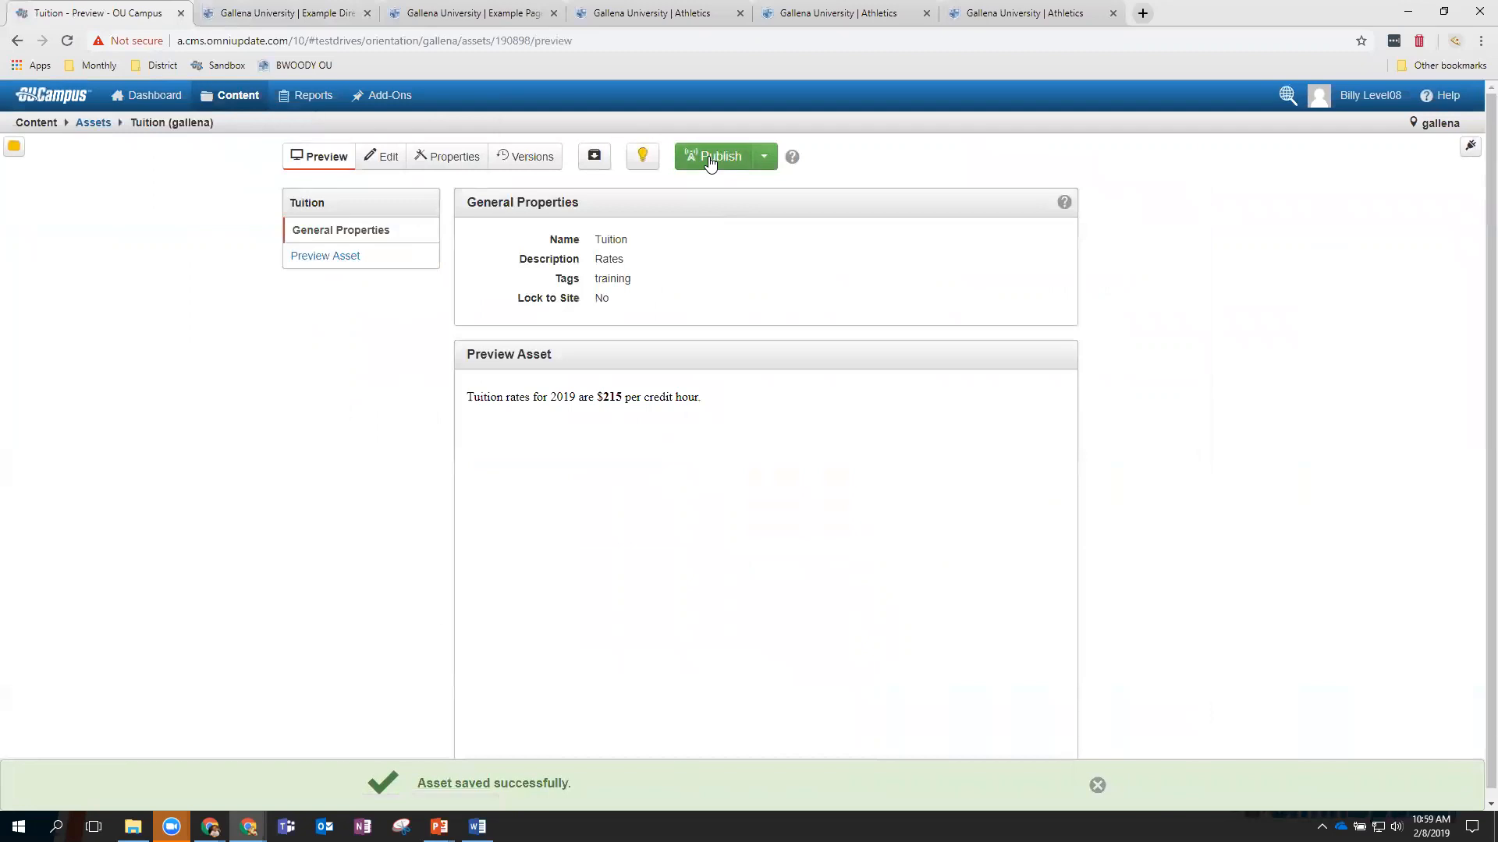
left_click(710, 158)
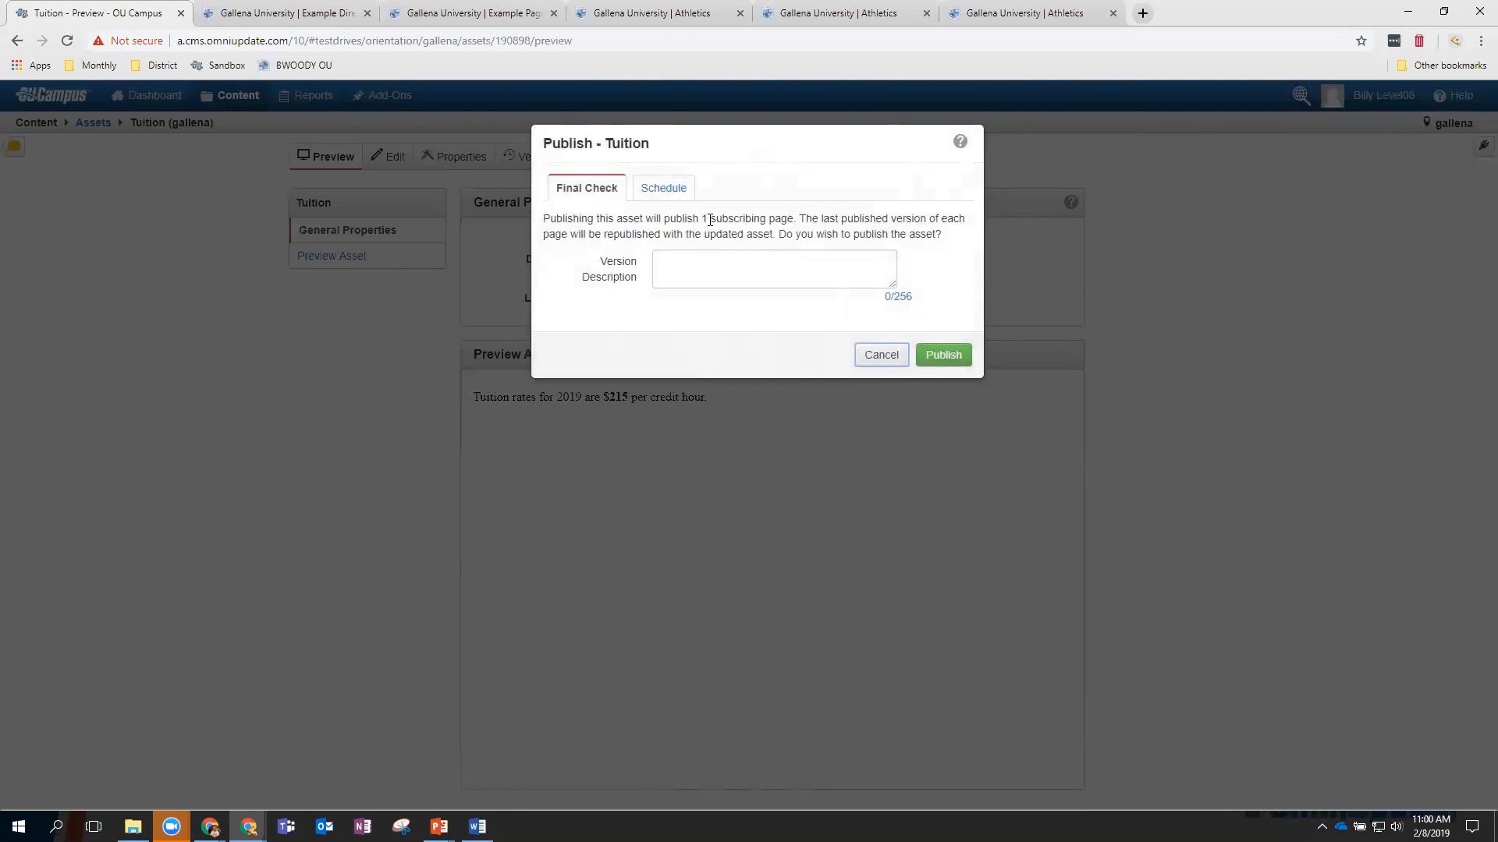
Publish the Tuition asset with the version description 'New rates for 2019'.
left_click(760, 268)
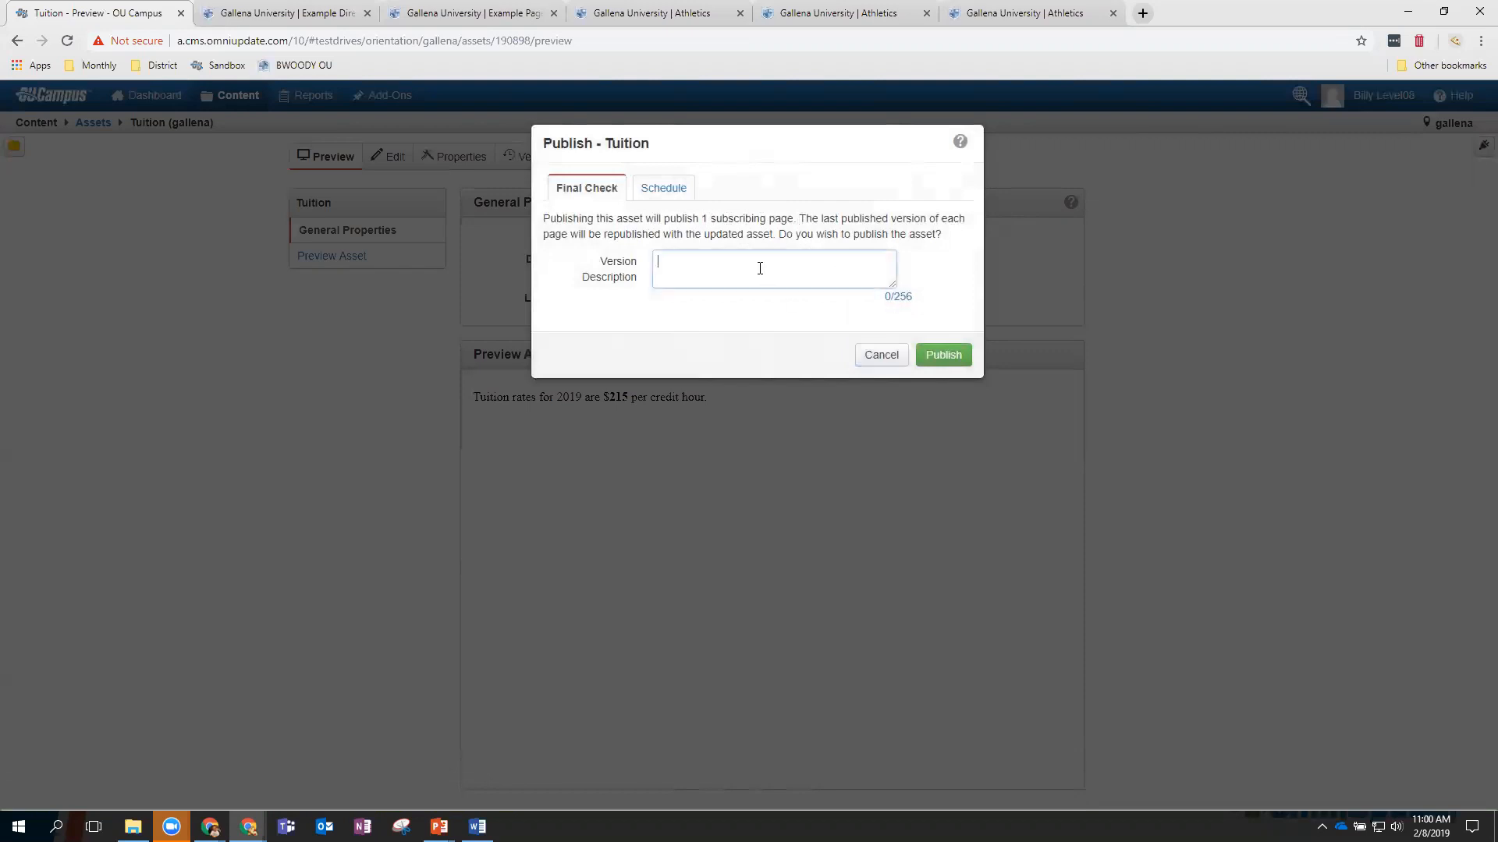
type("New rates for 2019")
left_click(940, 361)
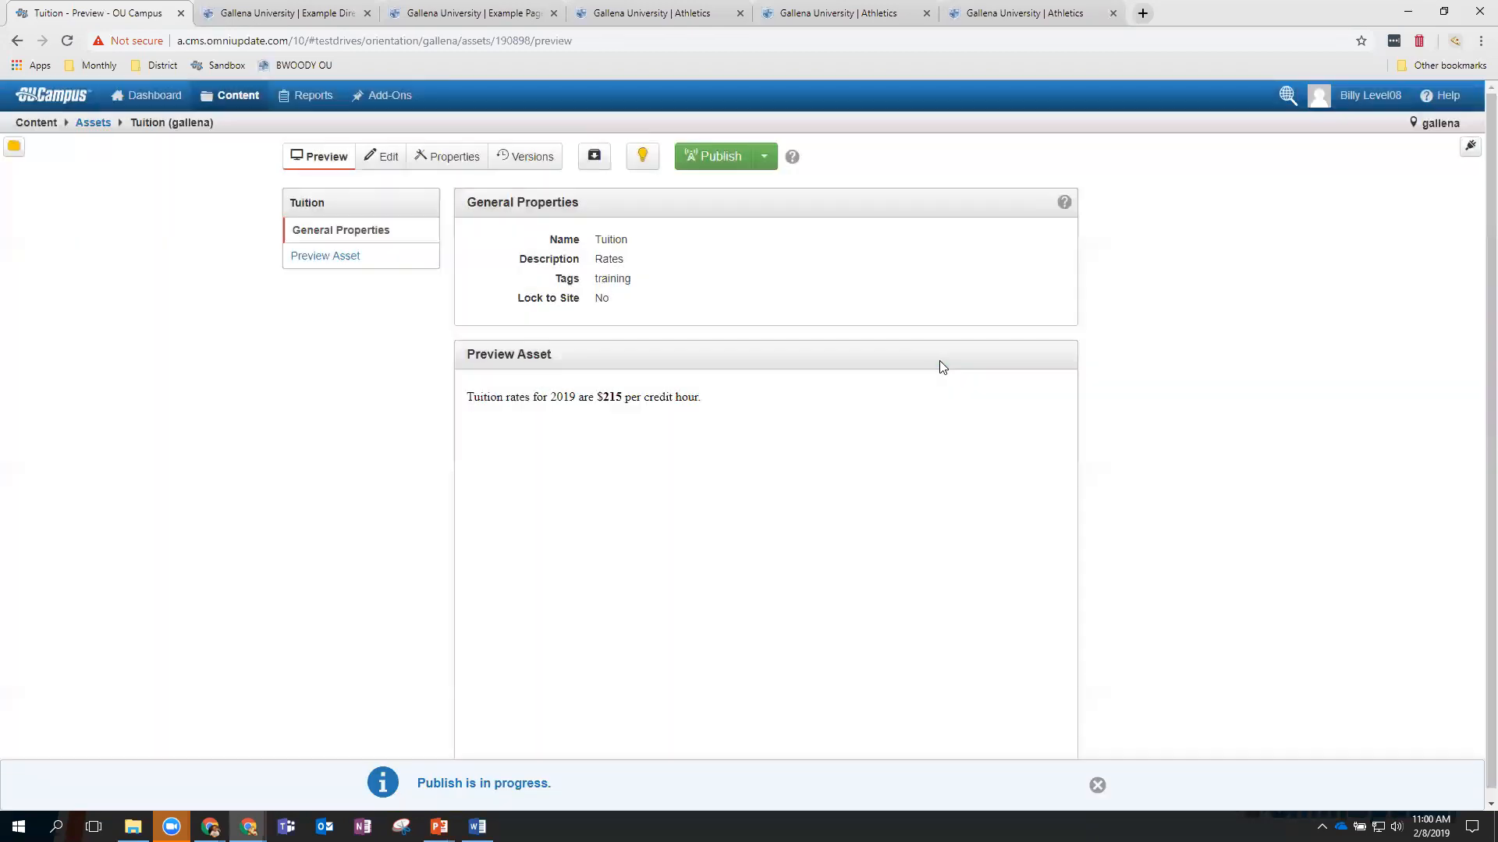
Reload the live Example Directory Page to confirm the $215 2019 tuition, then return to OU Campus.
left_click(273, 13)
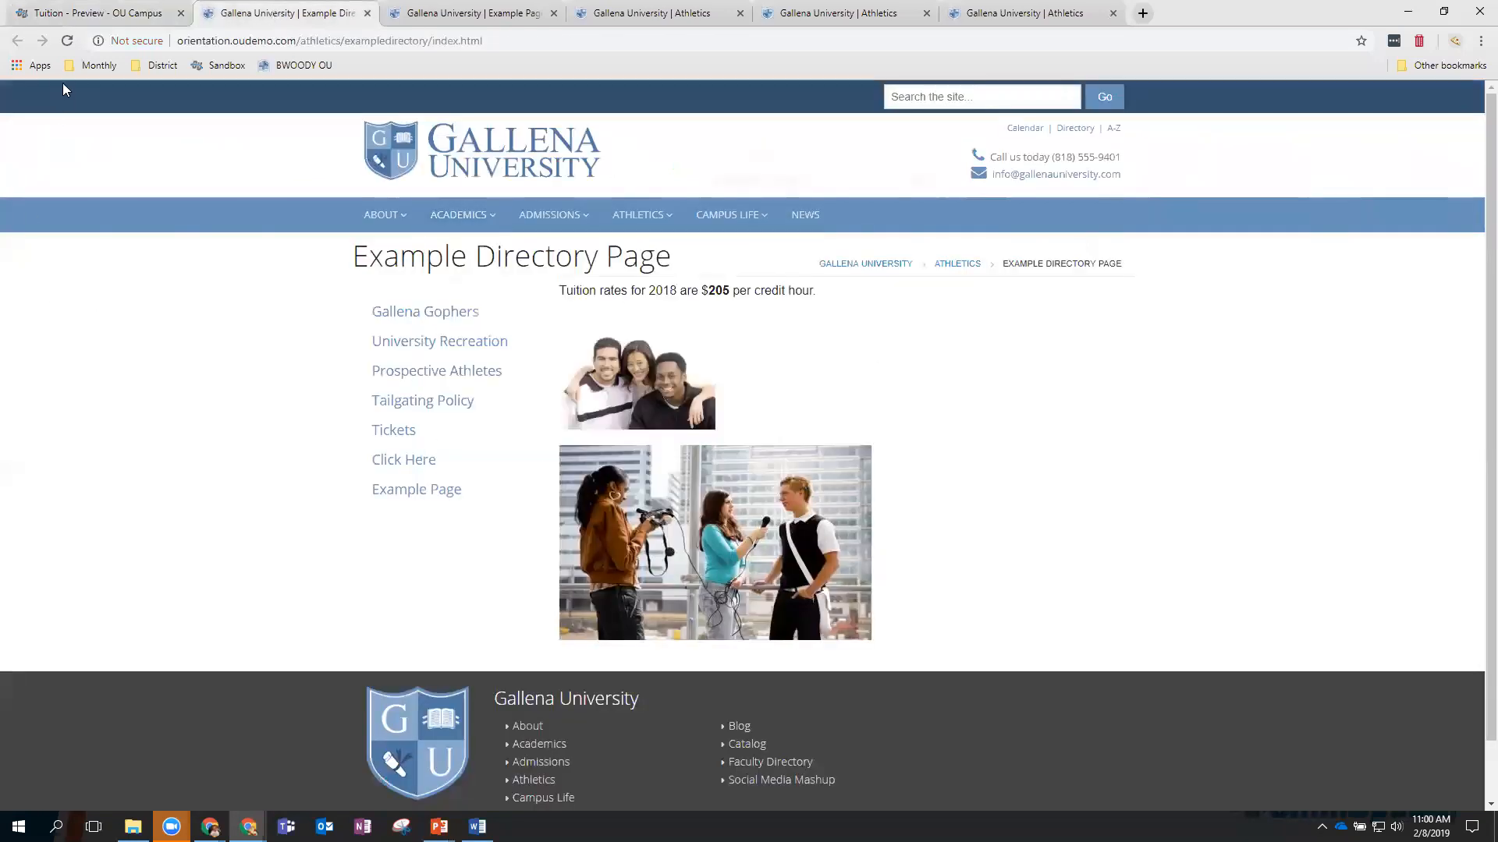
left_click(69, 41)
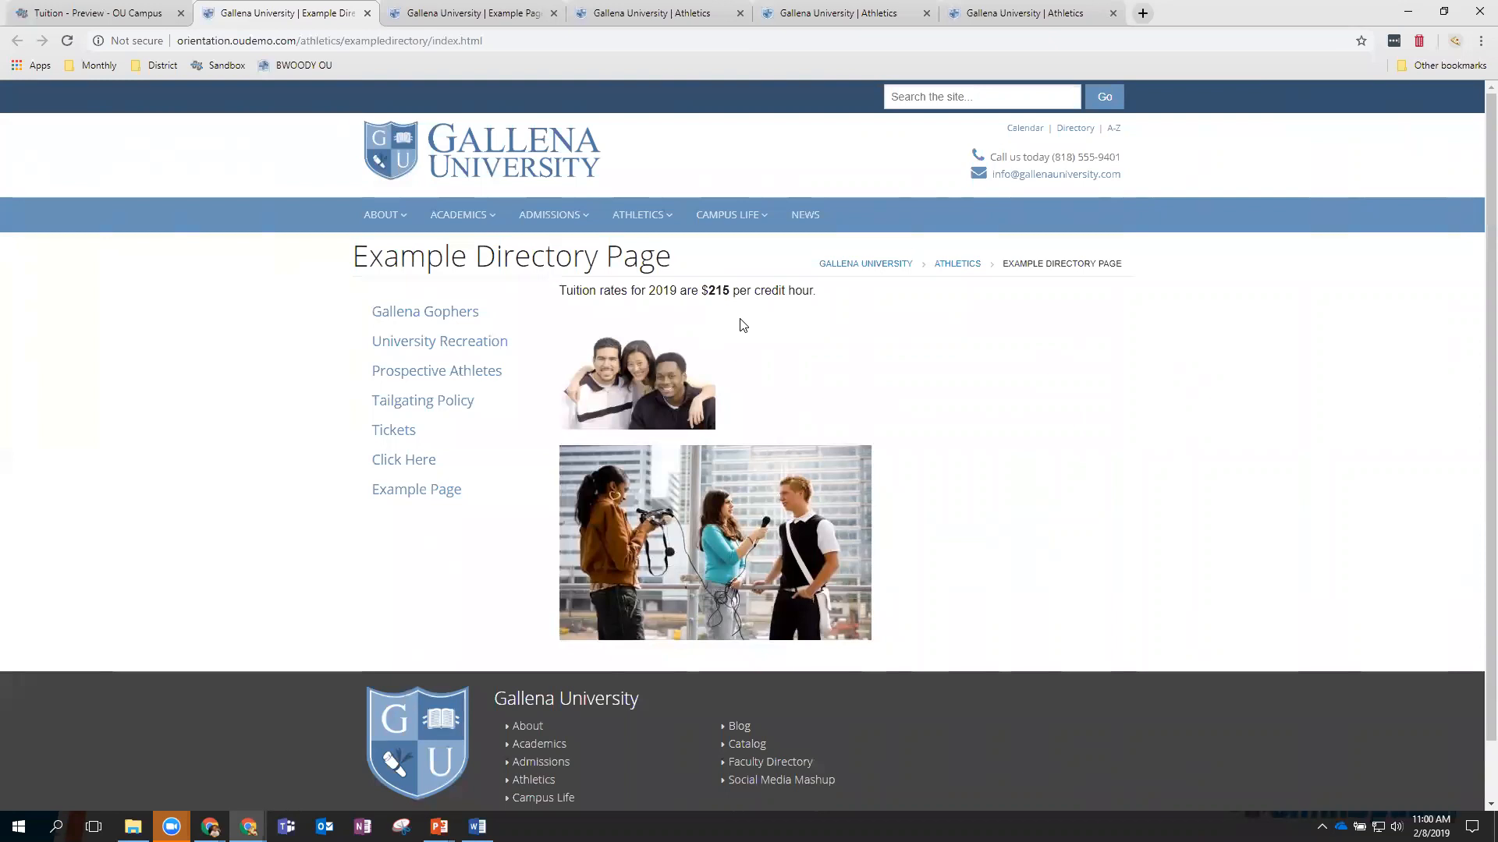
left_click(101, 13)
Open index.pcf from the exampledirectory pages listing and view its Properties.
mouse_move(230, 97)
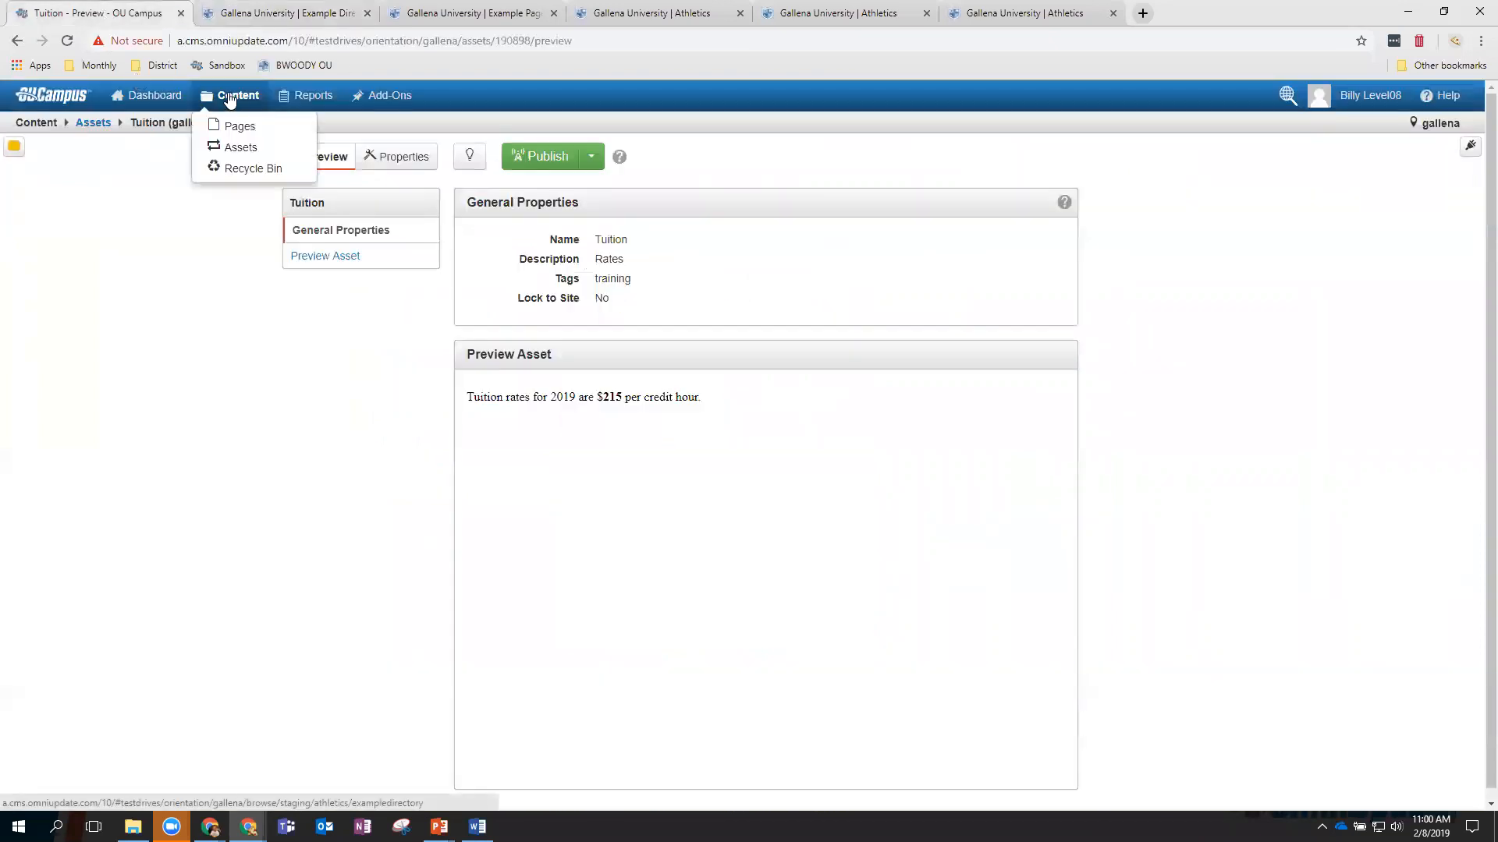
left_click(239, 127)
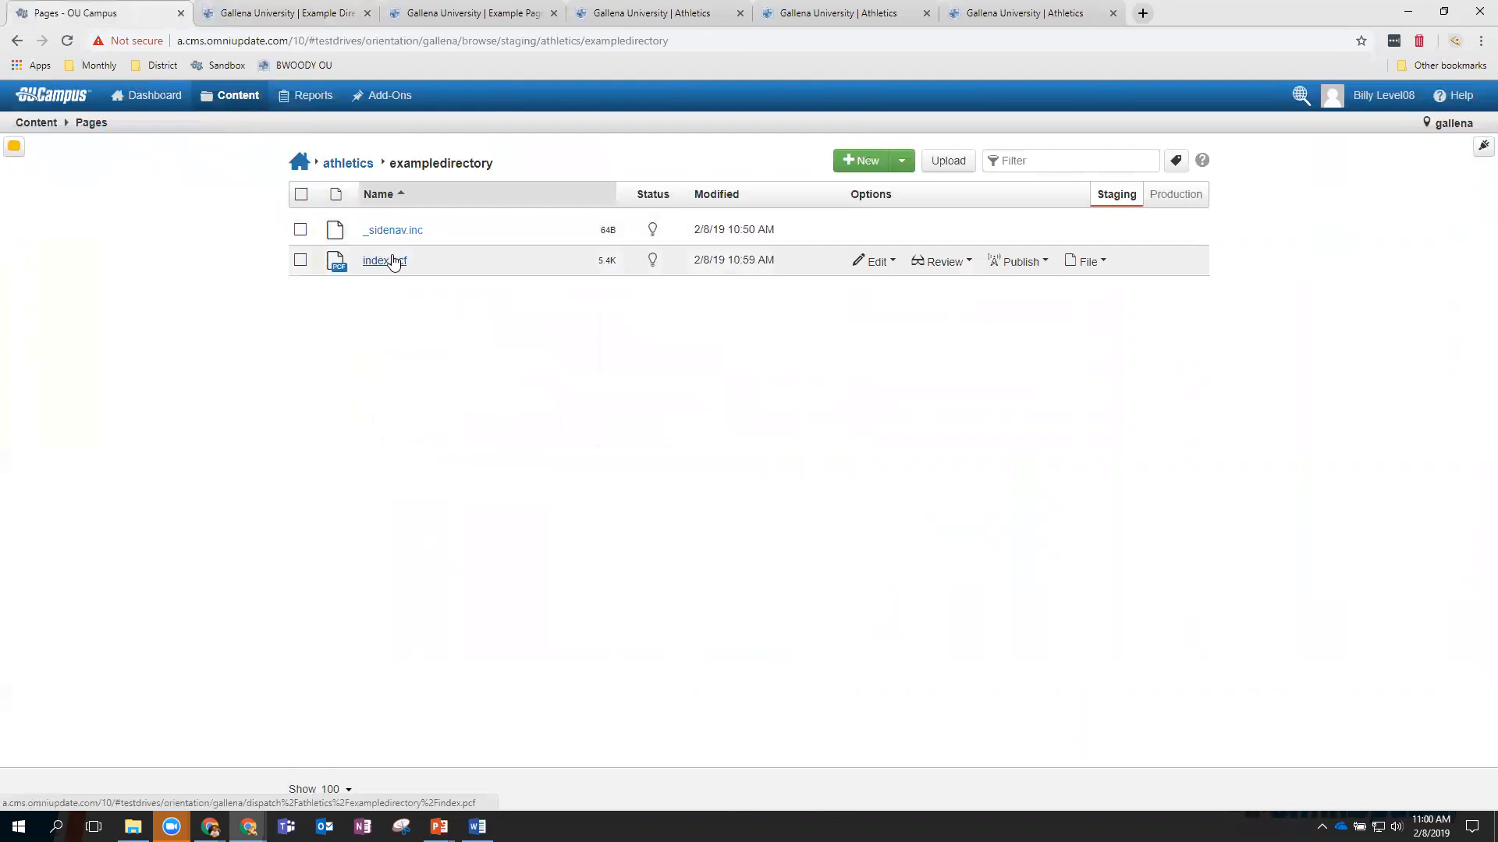
left_click(394, 261)
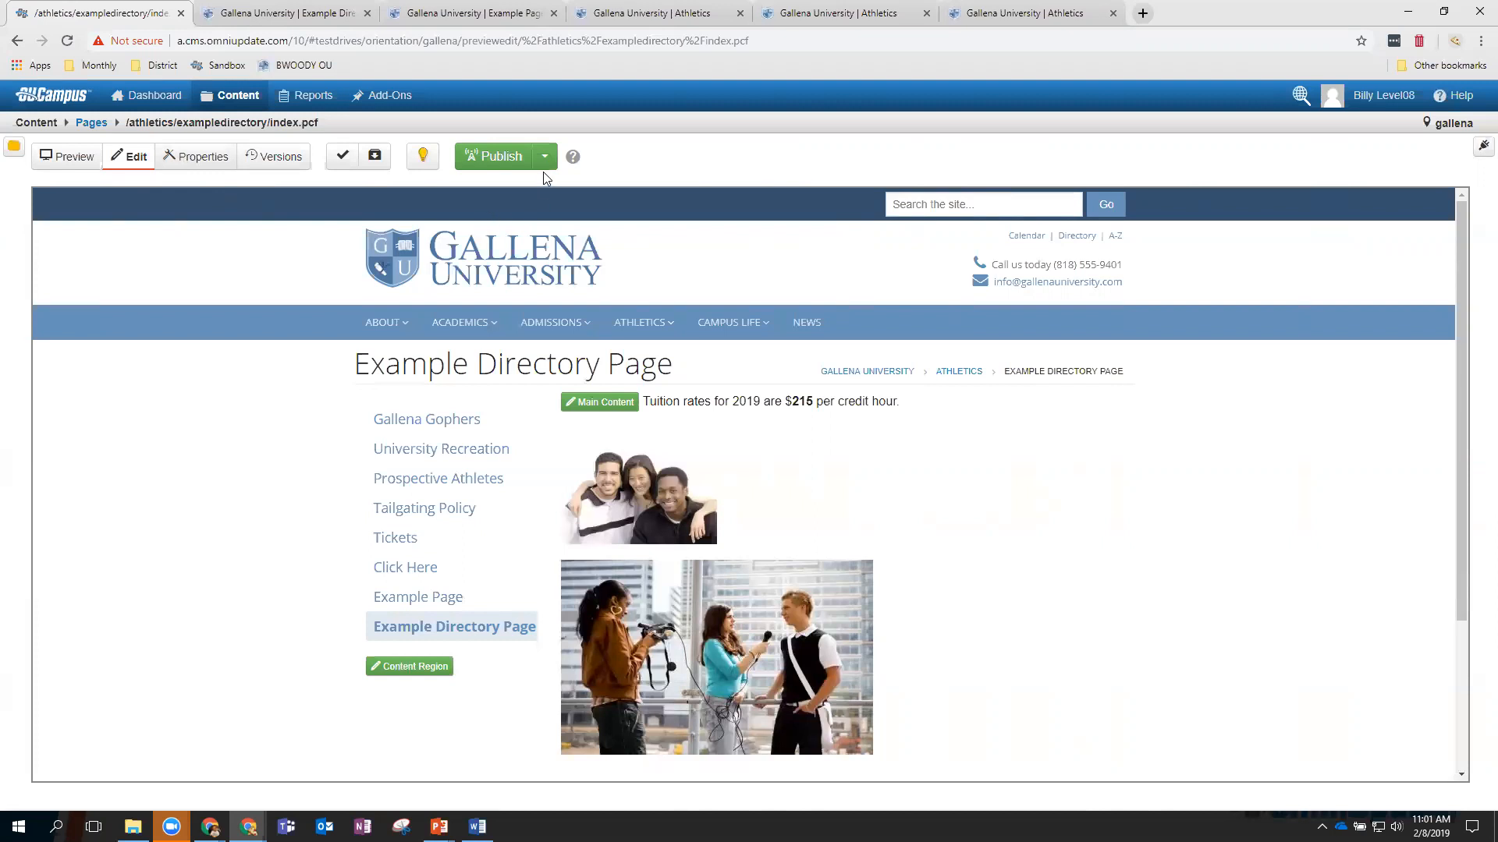
left_click(545, 157)
left_click(201, 157)
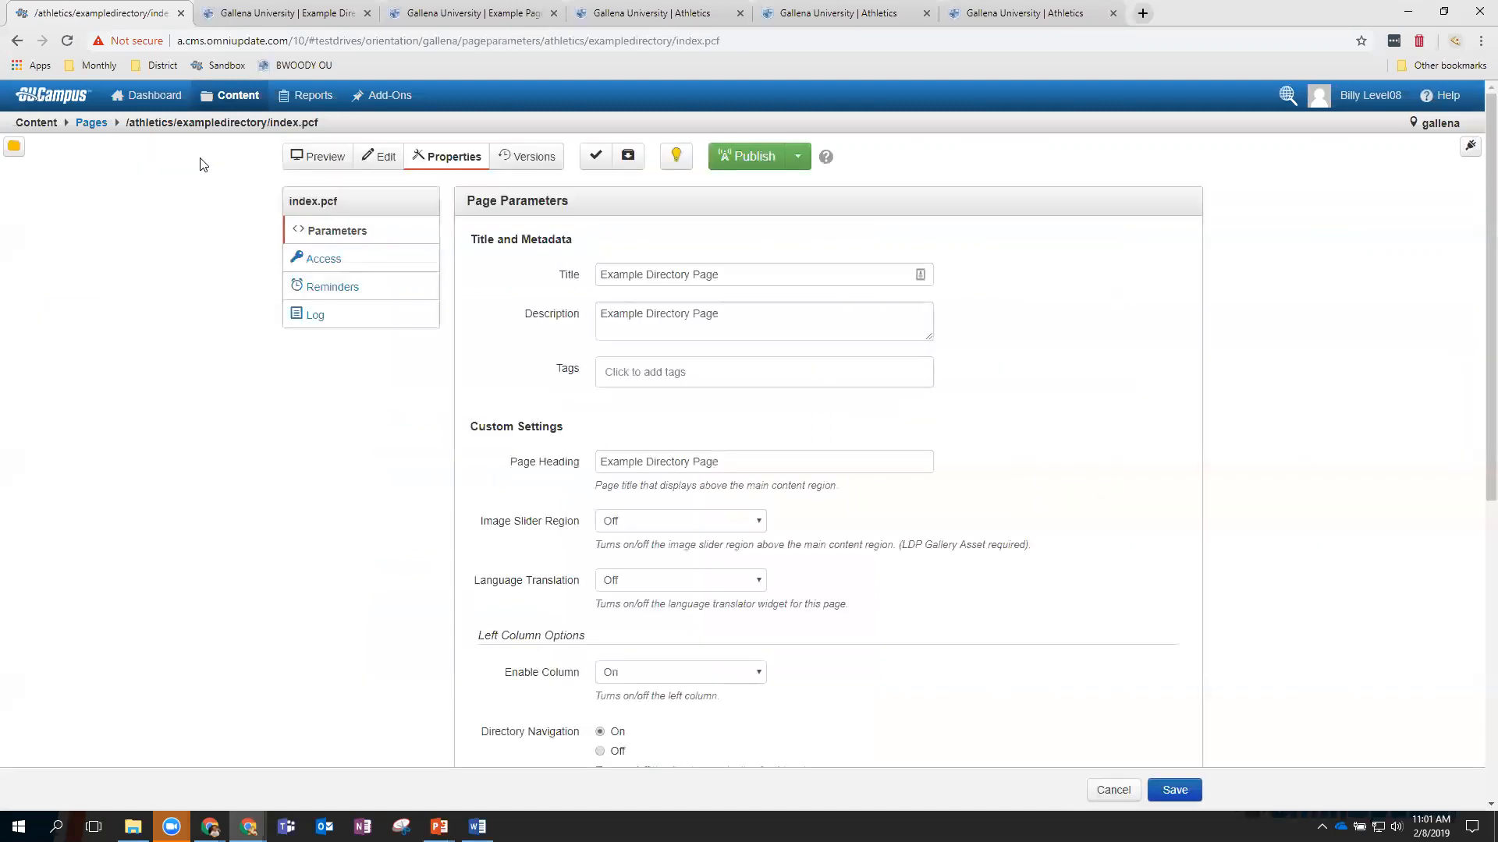
View index.pcf reminders, leaving Scheduled Reminder unticked, then show the Stale Reminder settings.
left_click(364, 298)
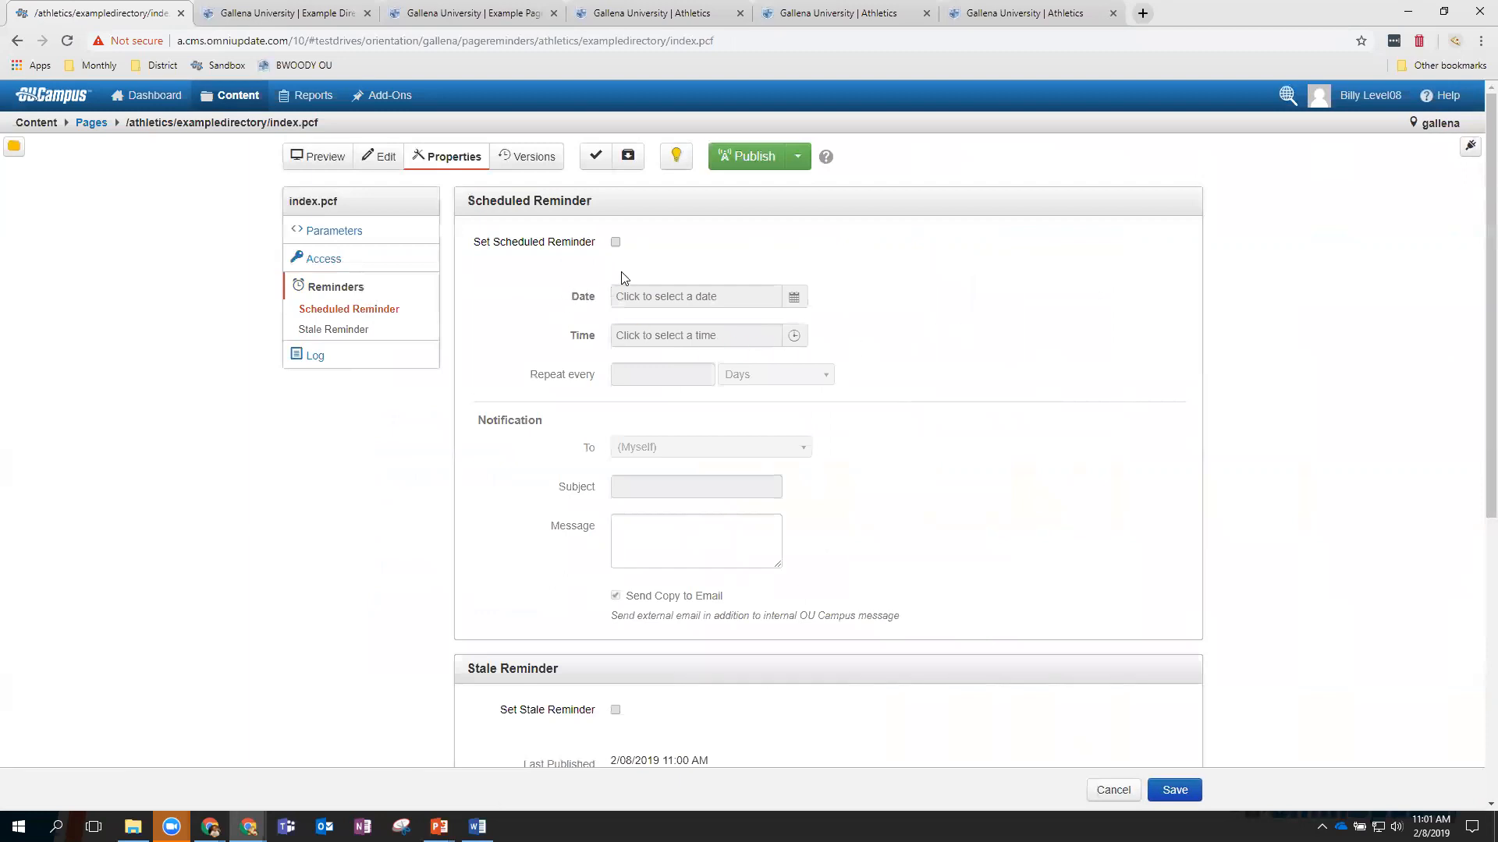
left_click(615, 242)
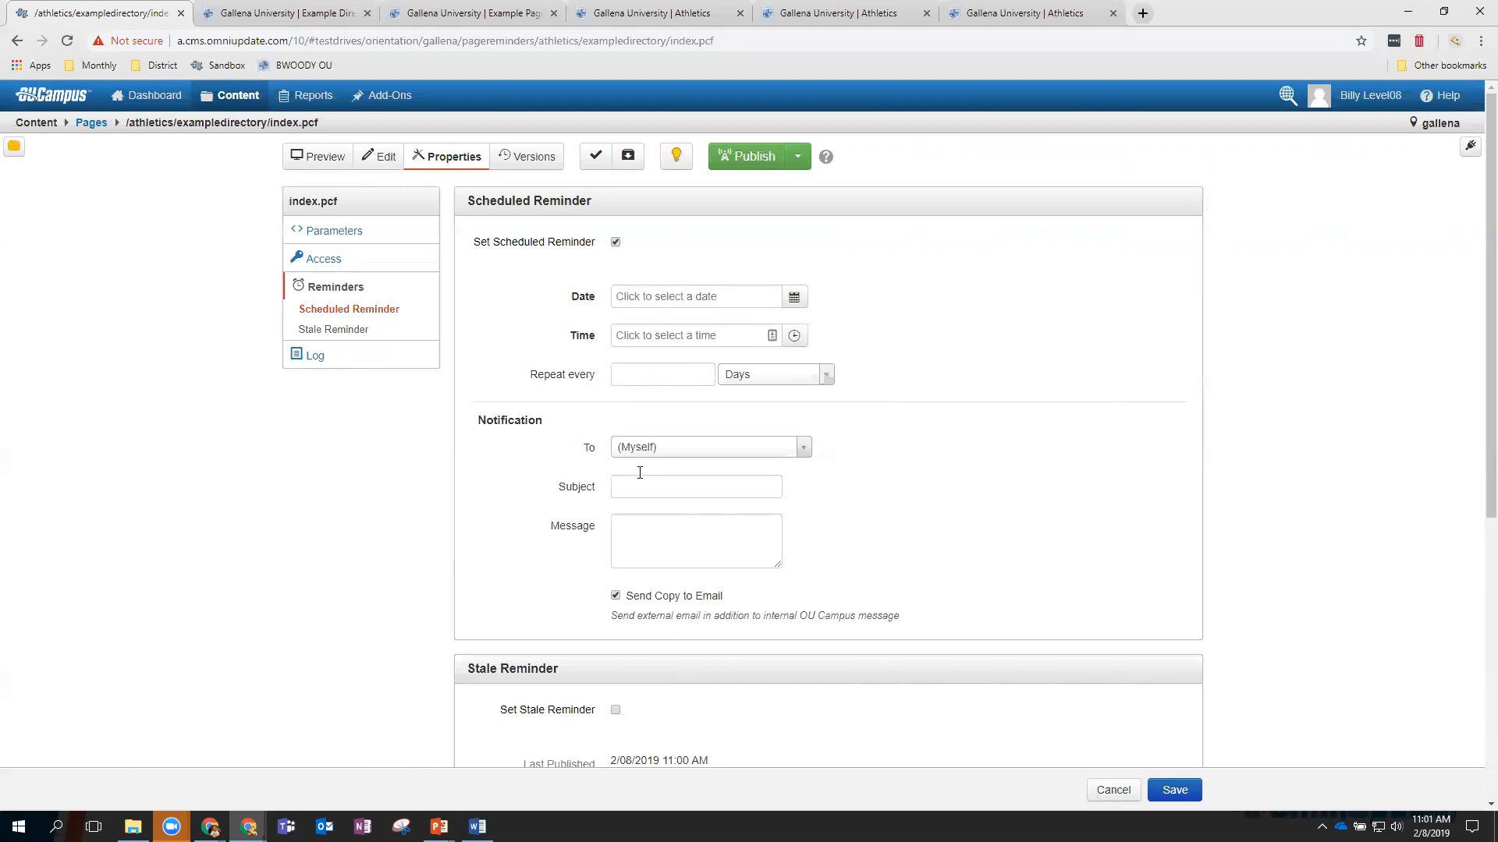
left_click(616, 244)
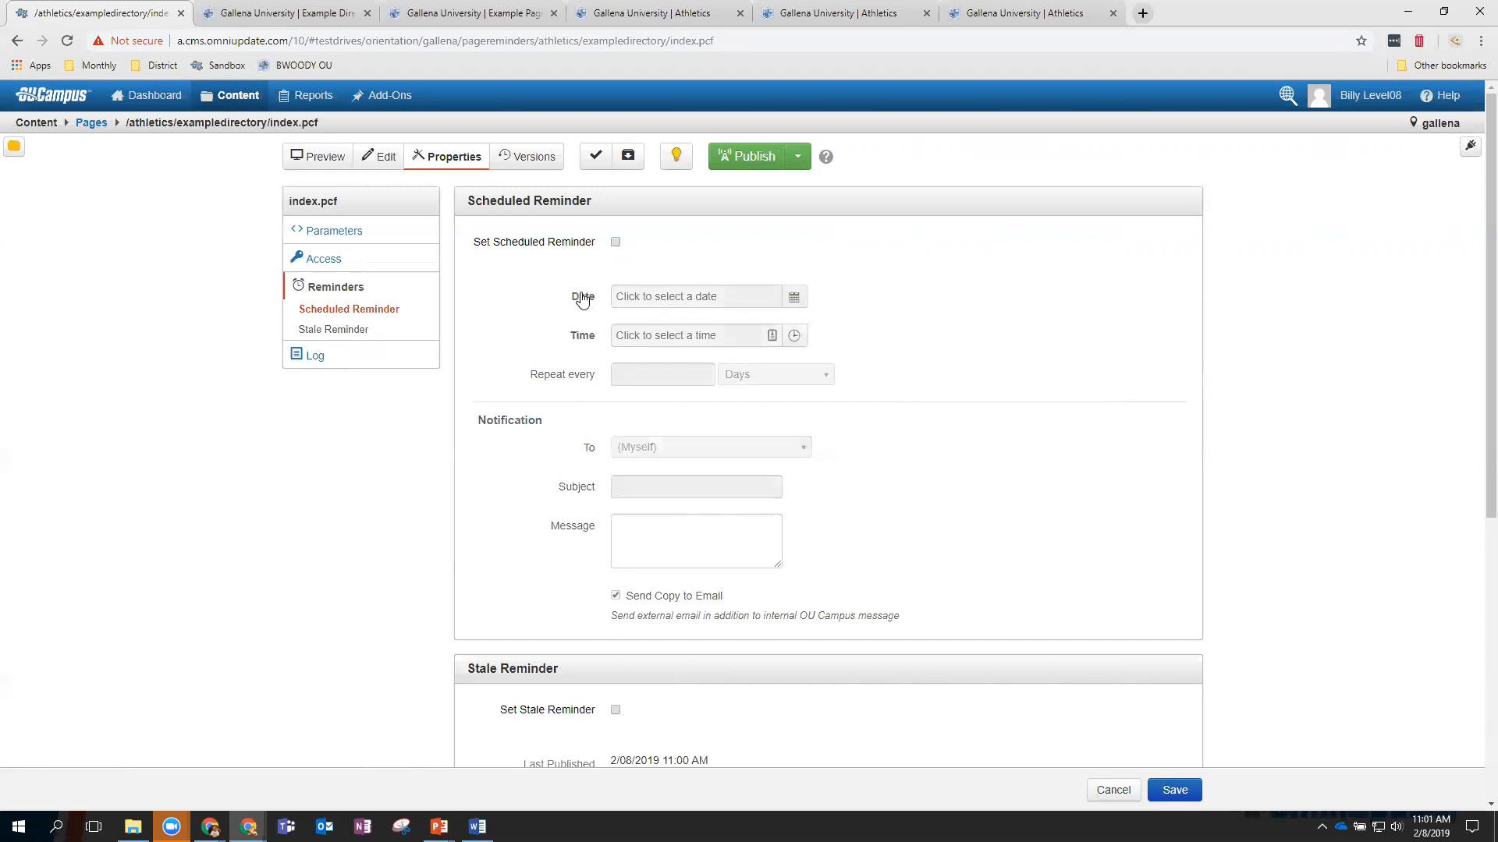
left_click(365, 334)
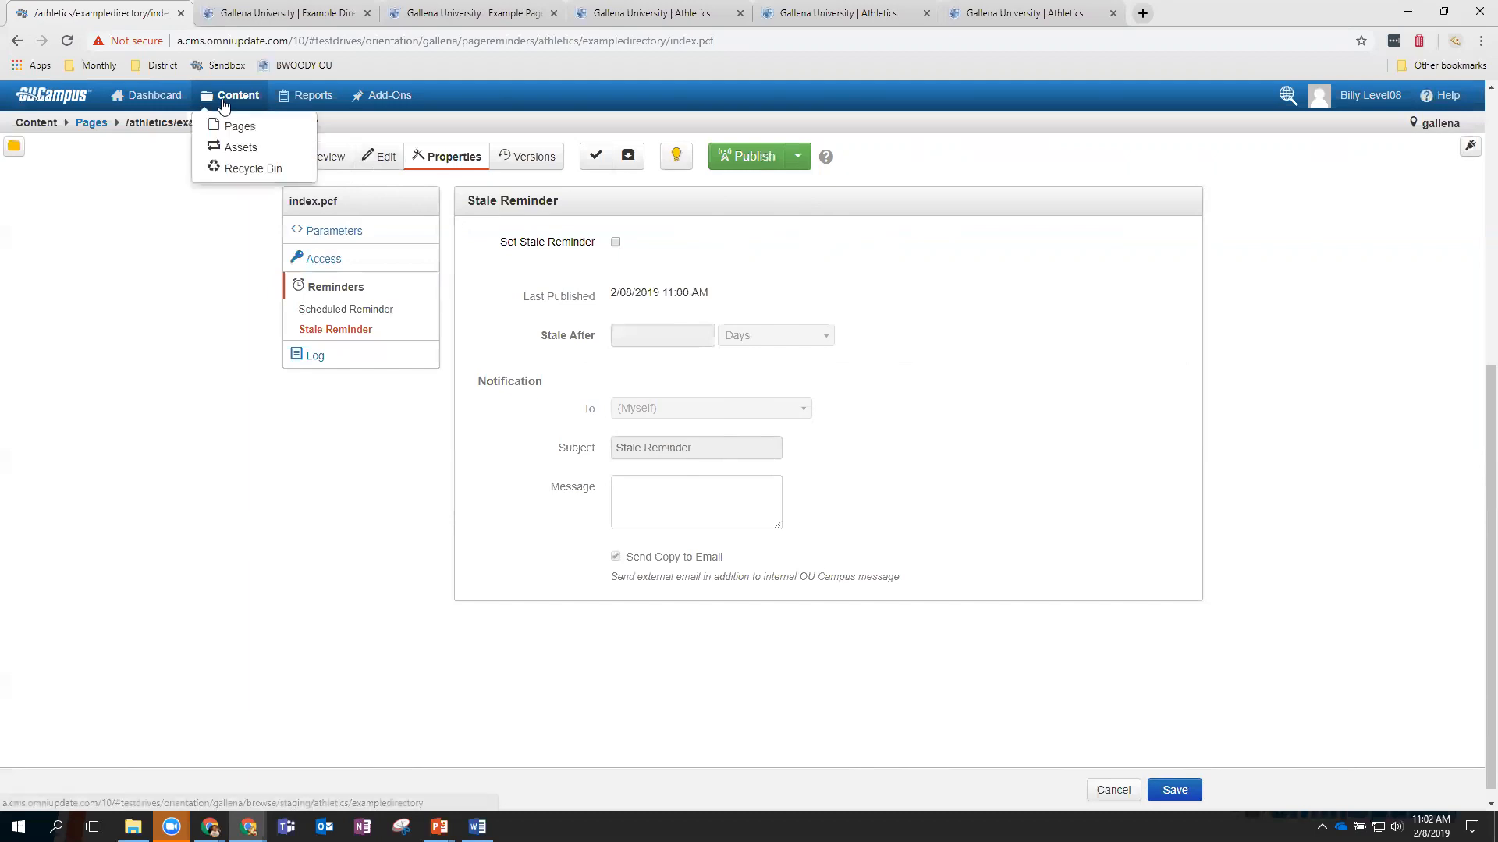
Open the page's Schedule publish form from the editing preview and cancel without scheduling.
left_click(387, 160)
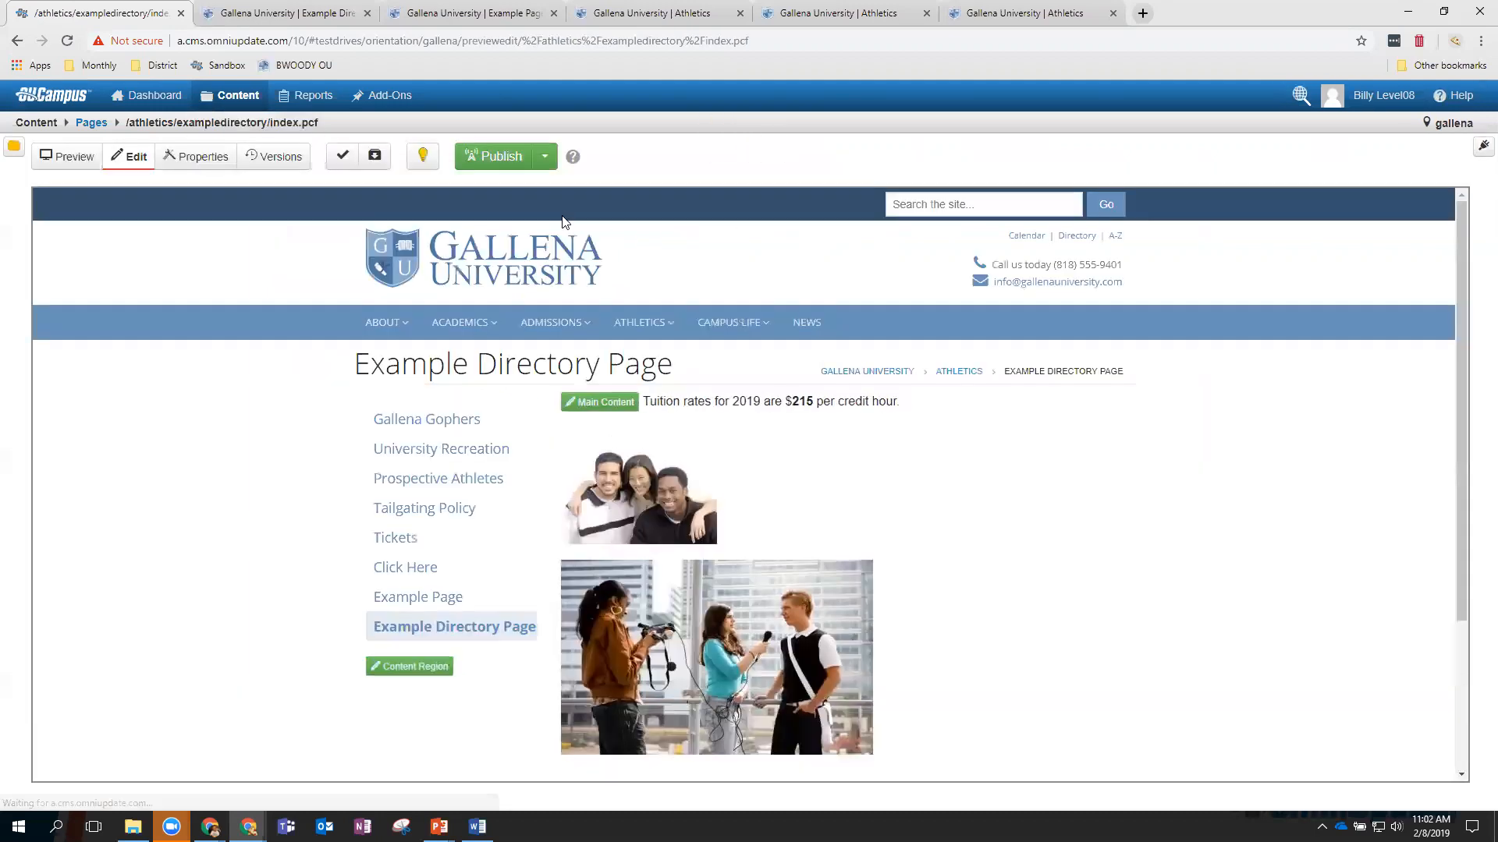
left_click(544, 158)
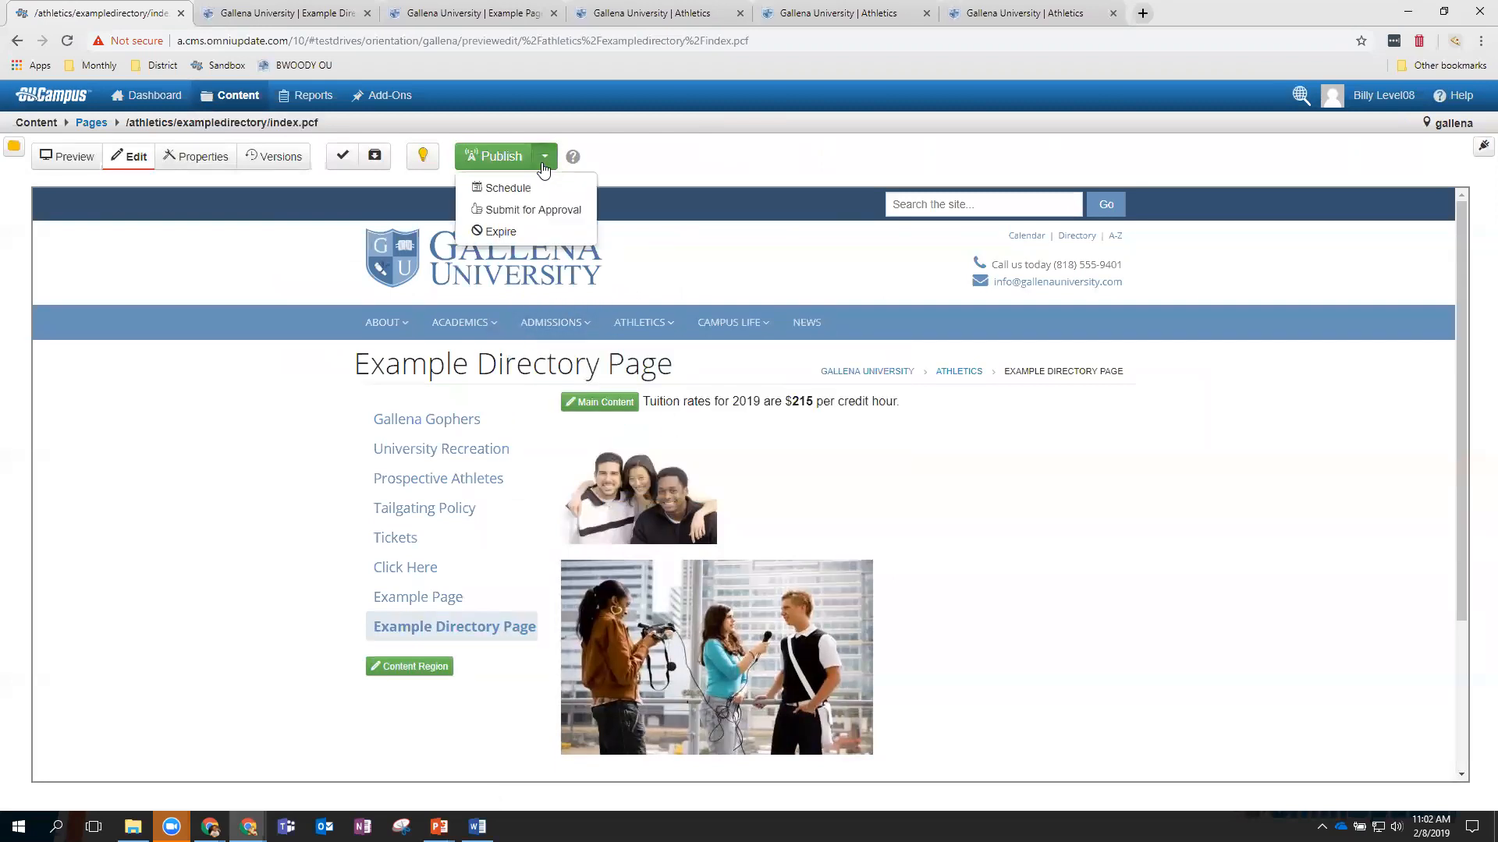
left_click(503, 191)
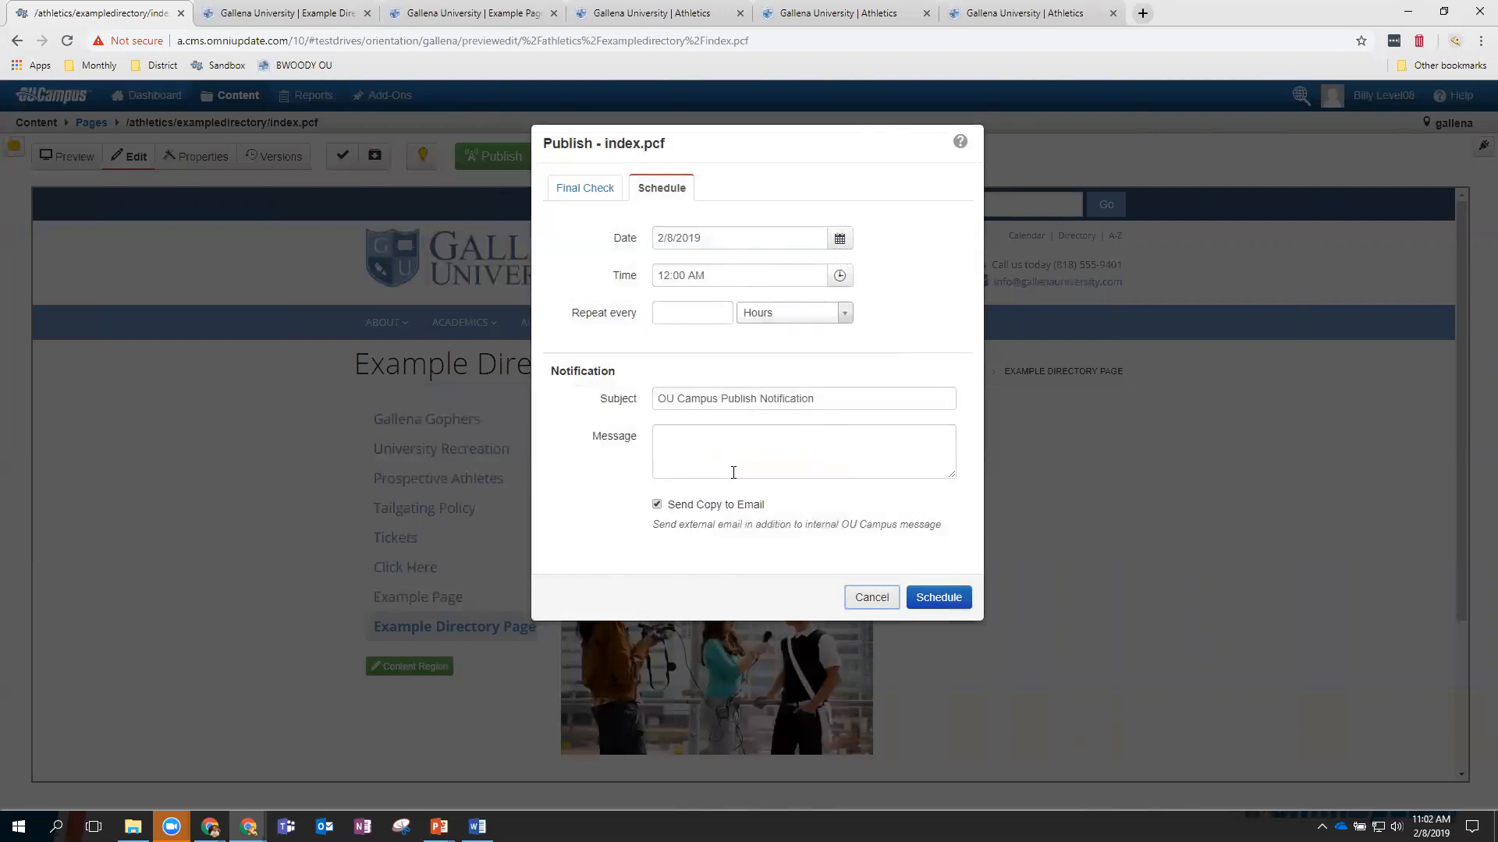
left_click(871, 598)
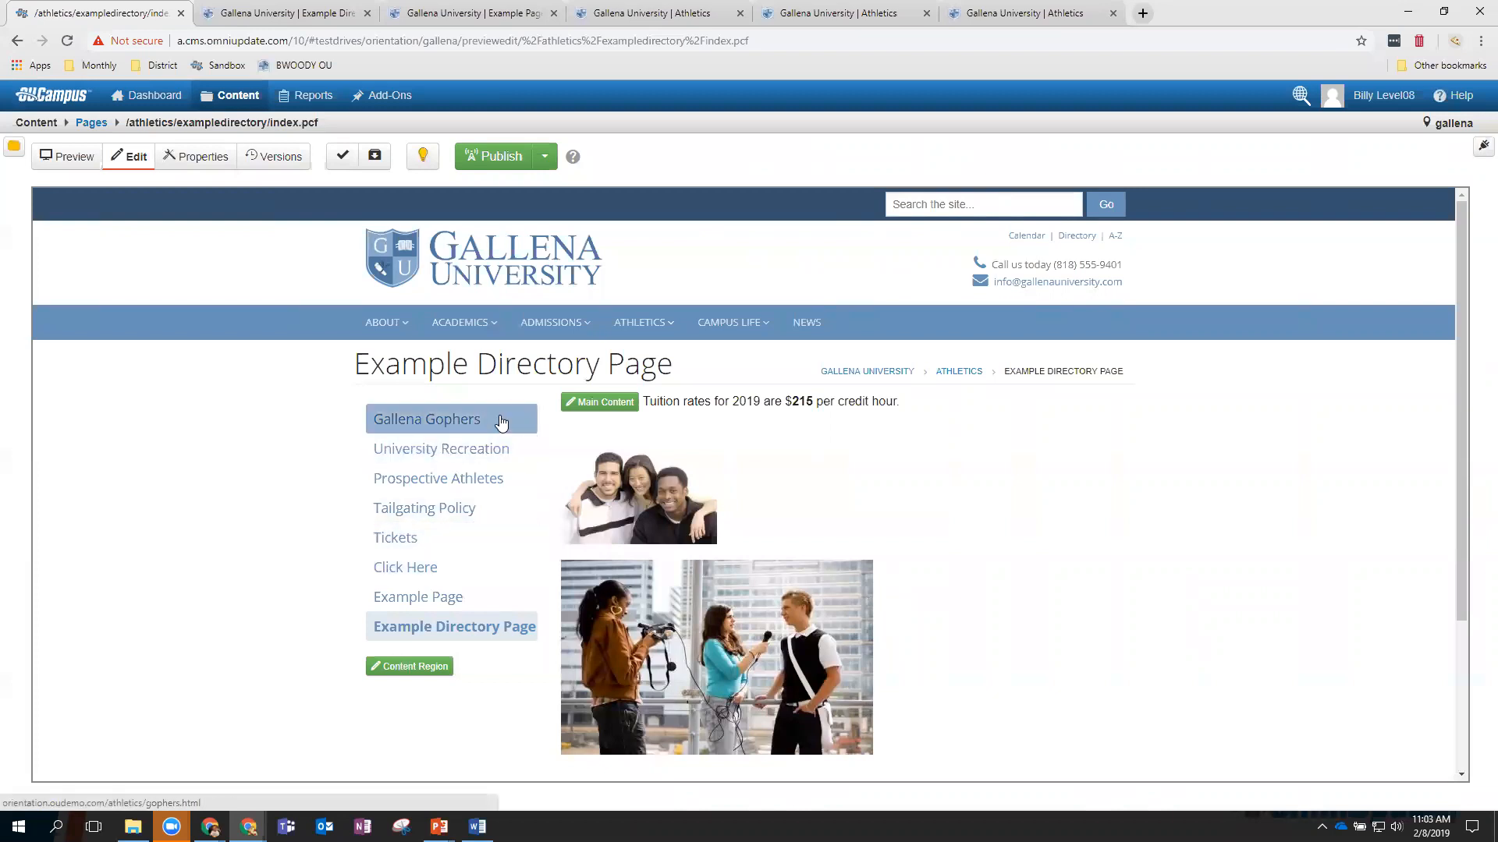
Return to the exampledirectory listing, then advance the PowerPoint slideshow one slide.
left_click(102, 127)
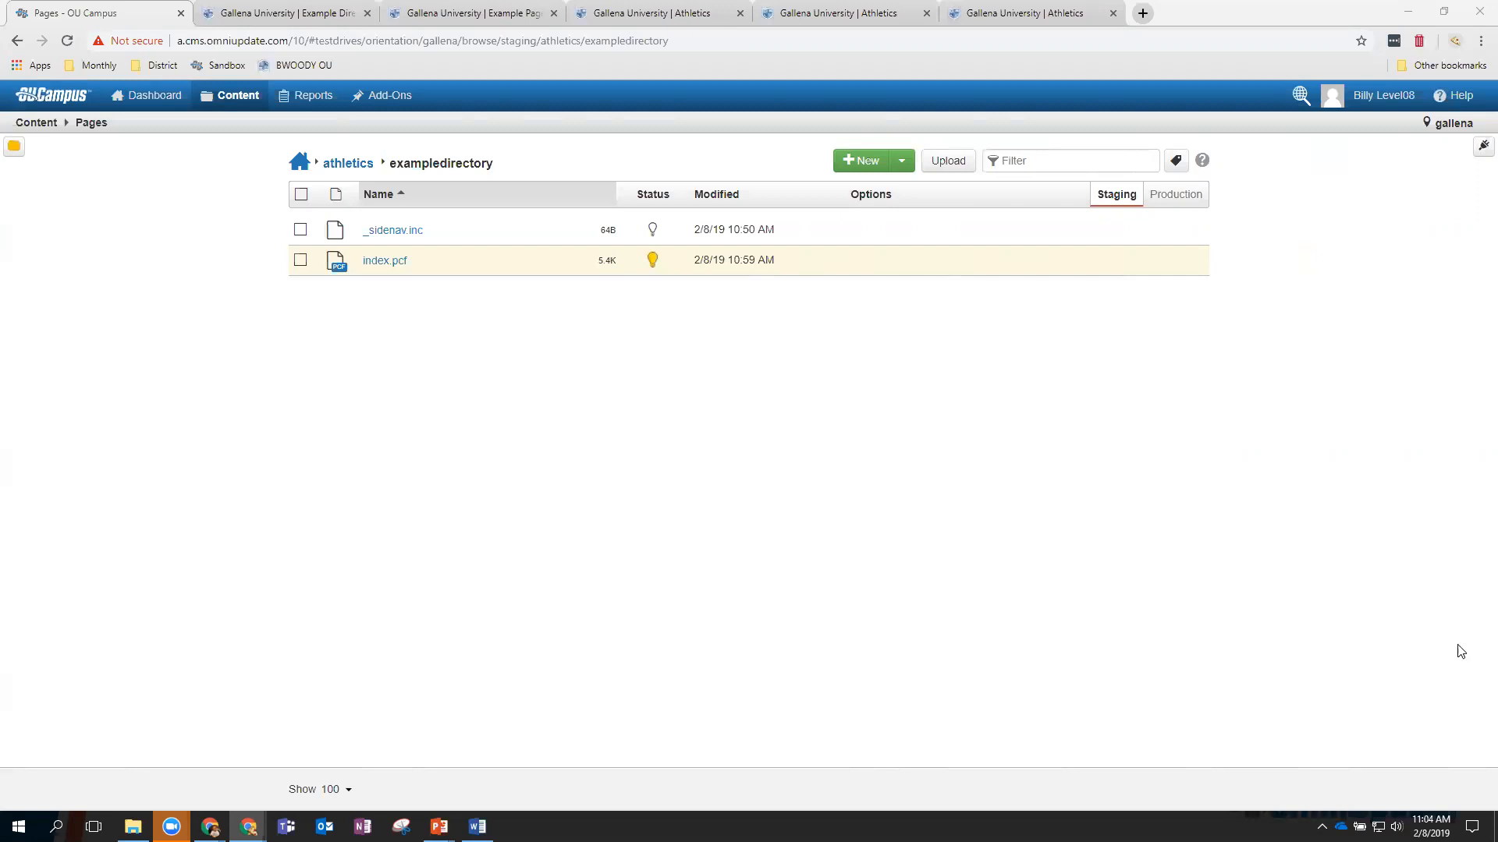
mouse_move(438, 827)
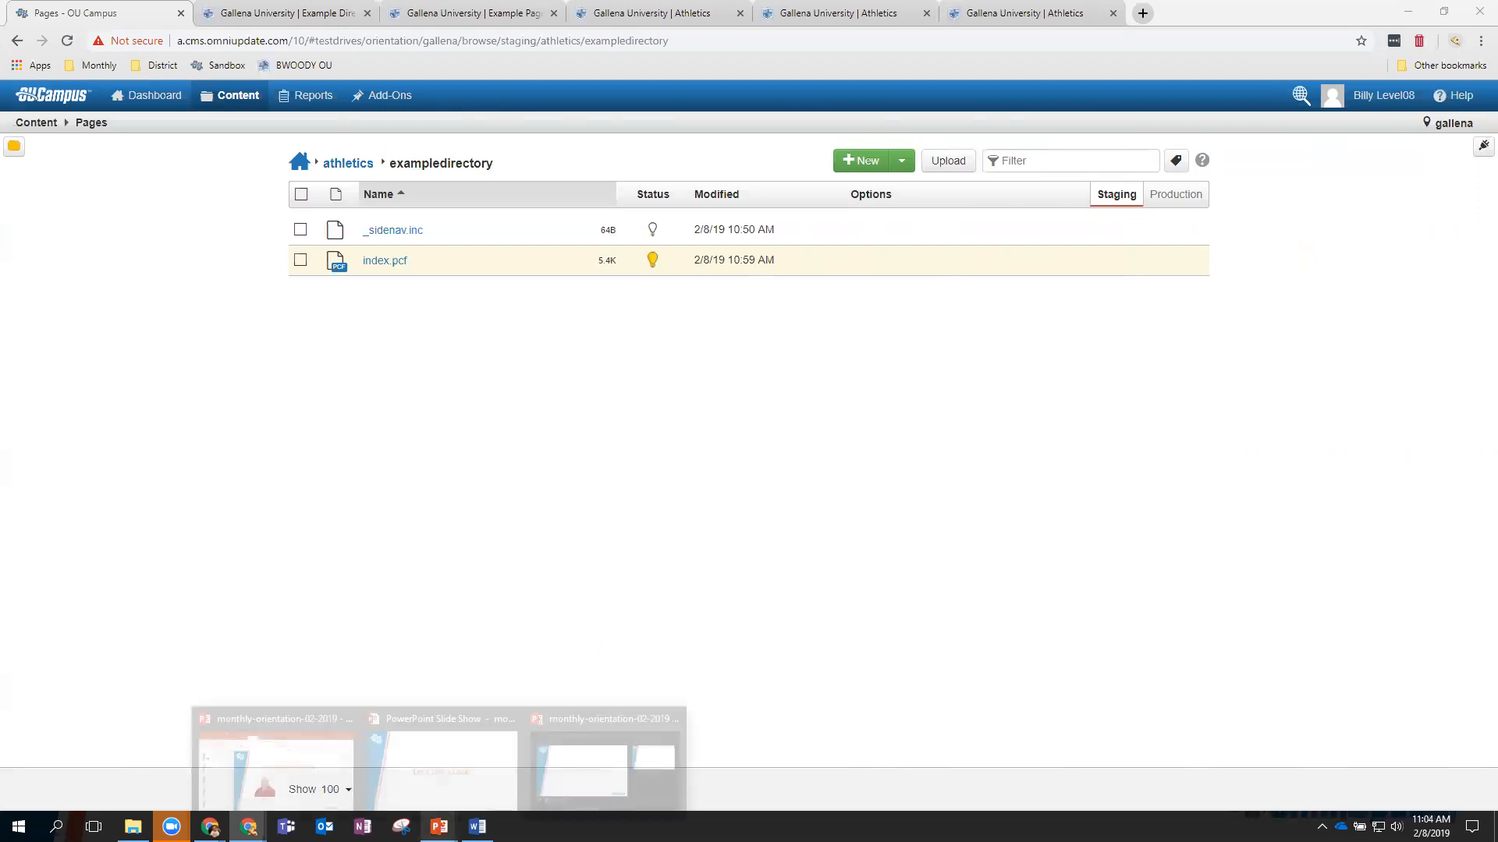
left_click(444, 745)
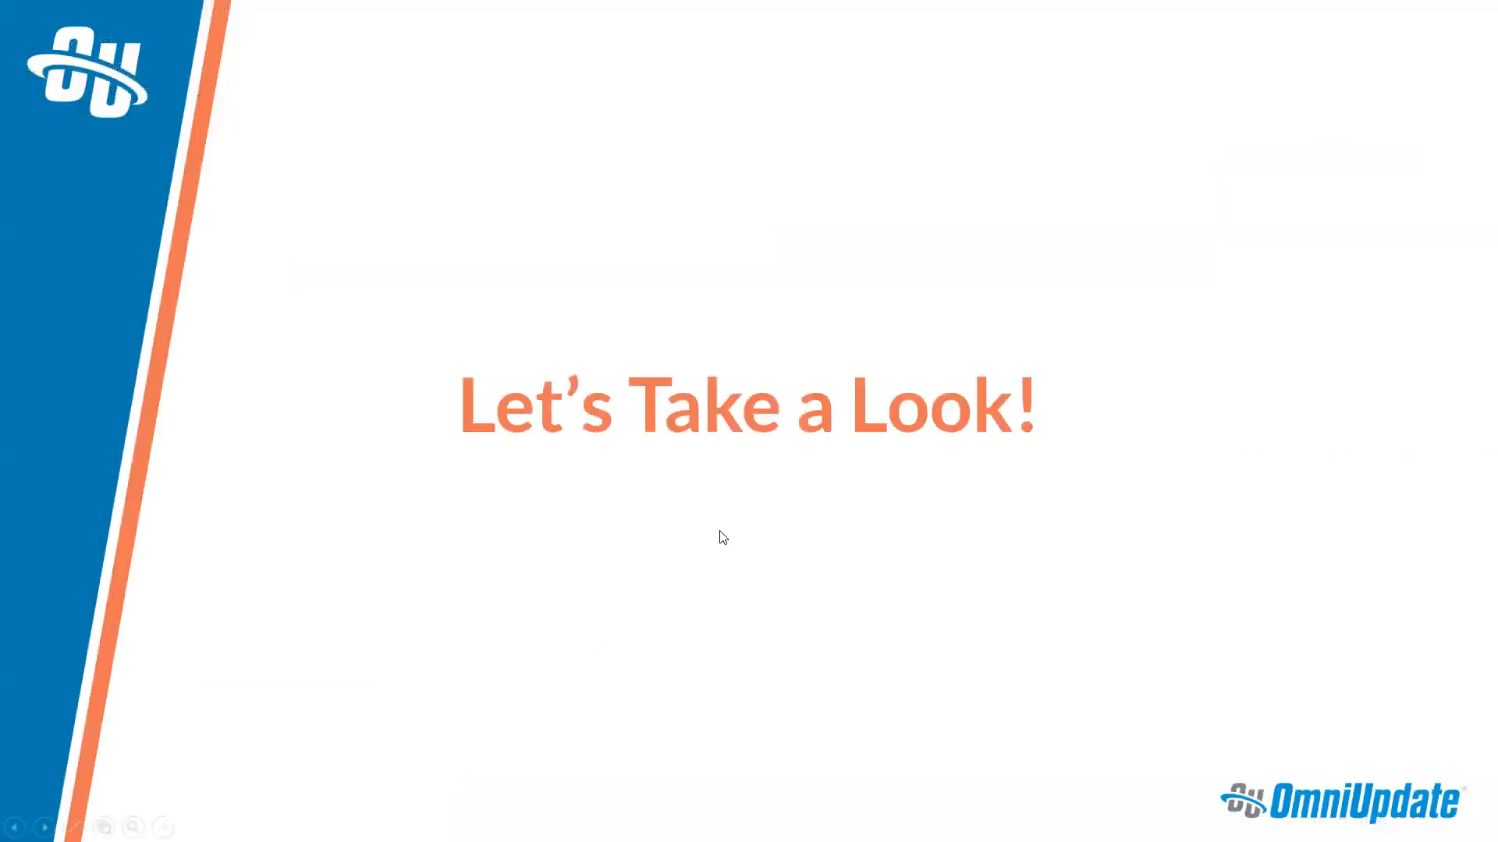
left_click(723, 537)
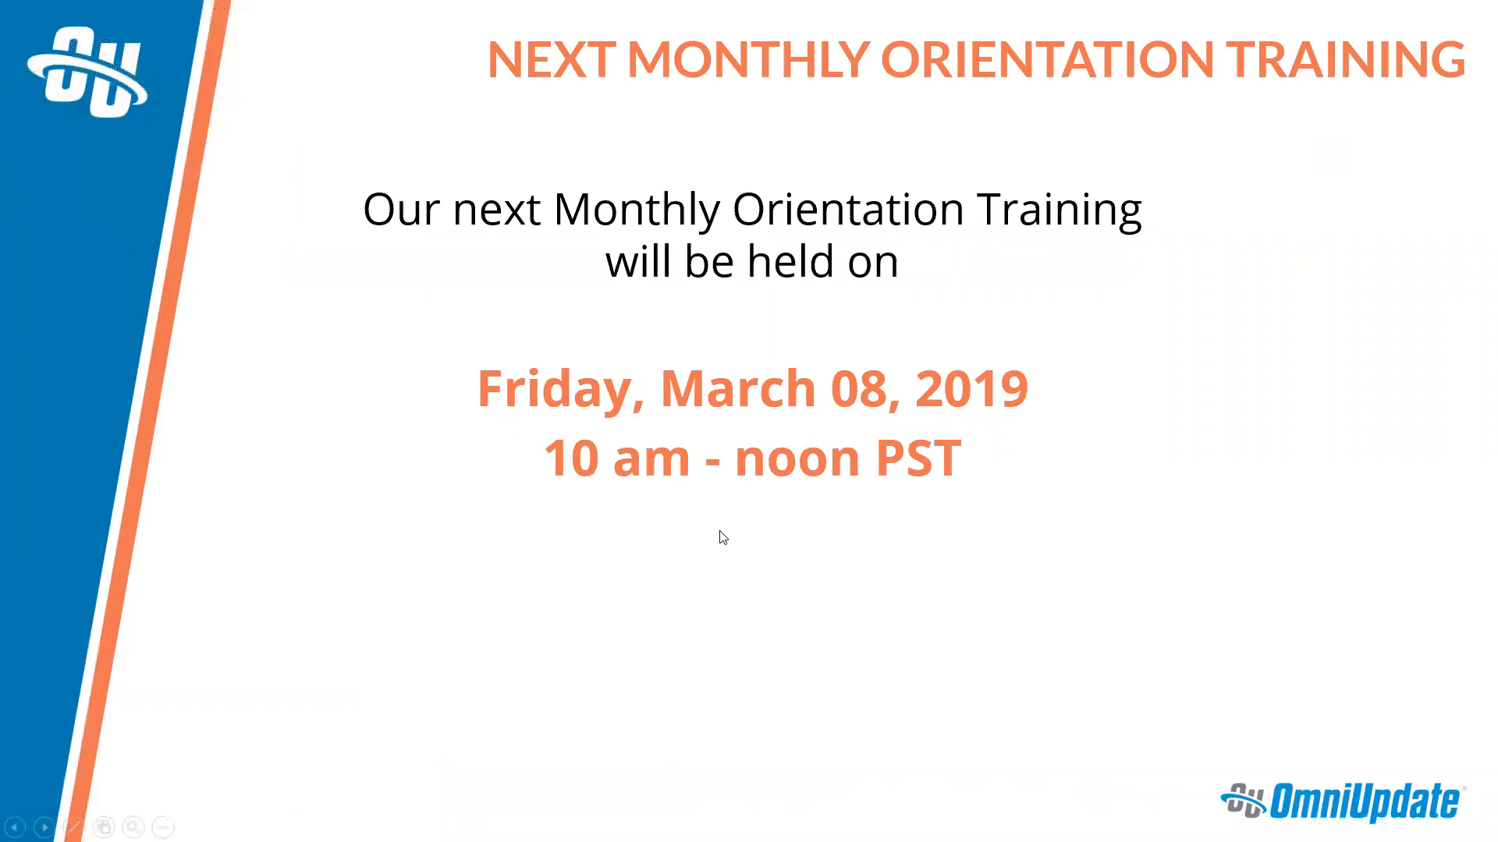